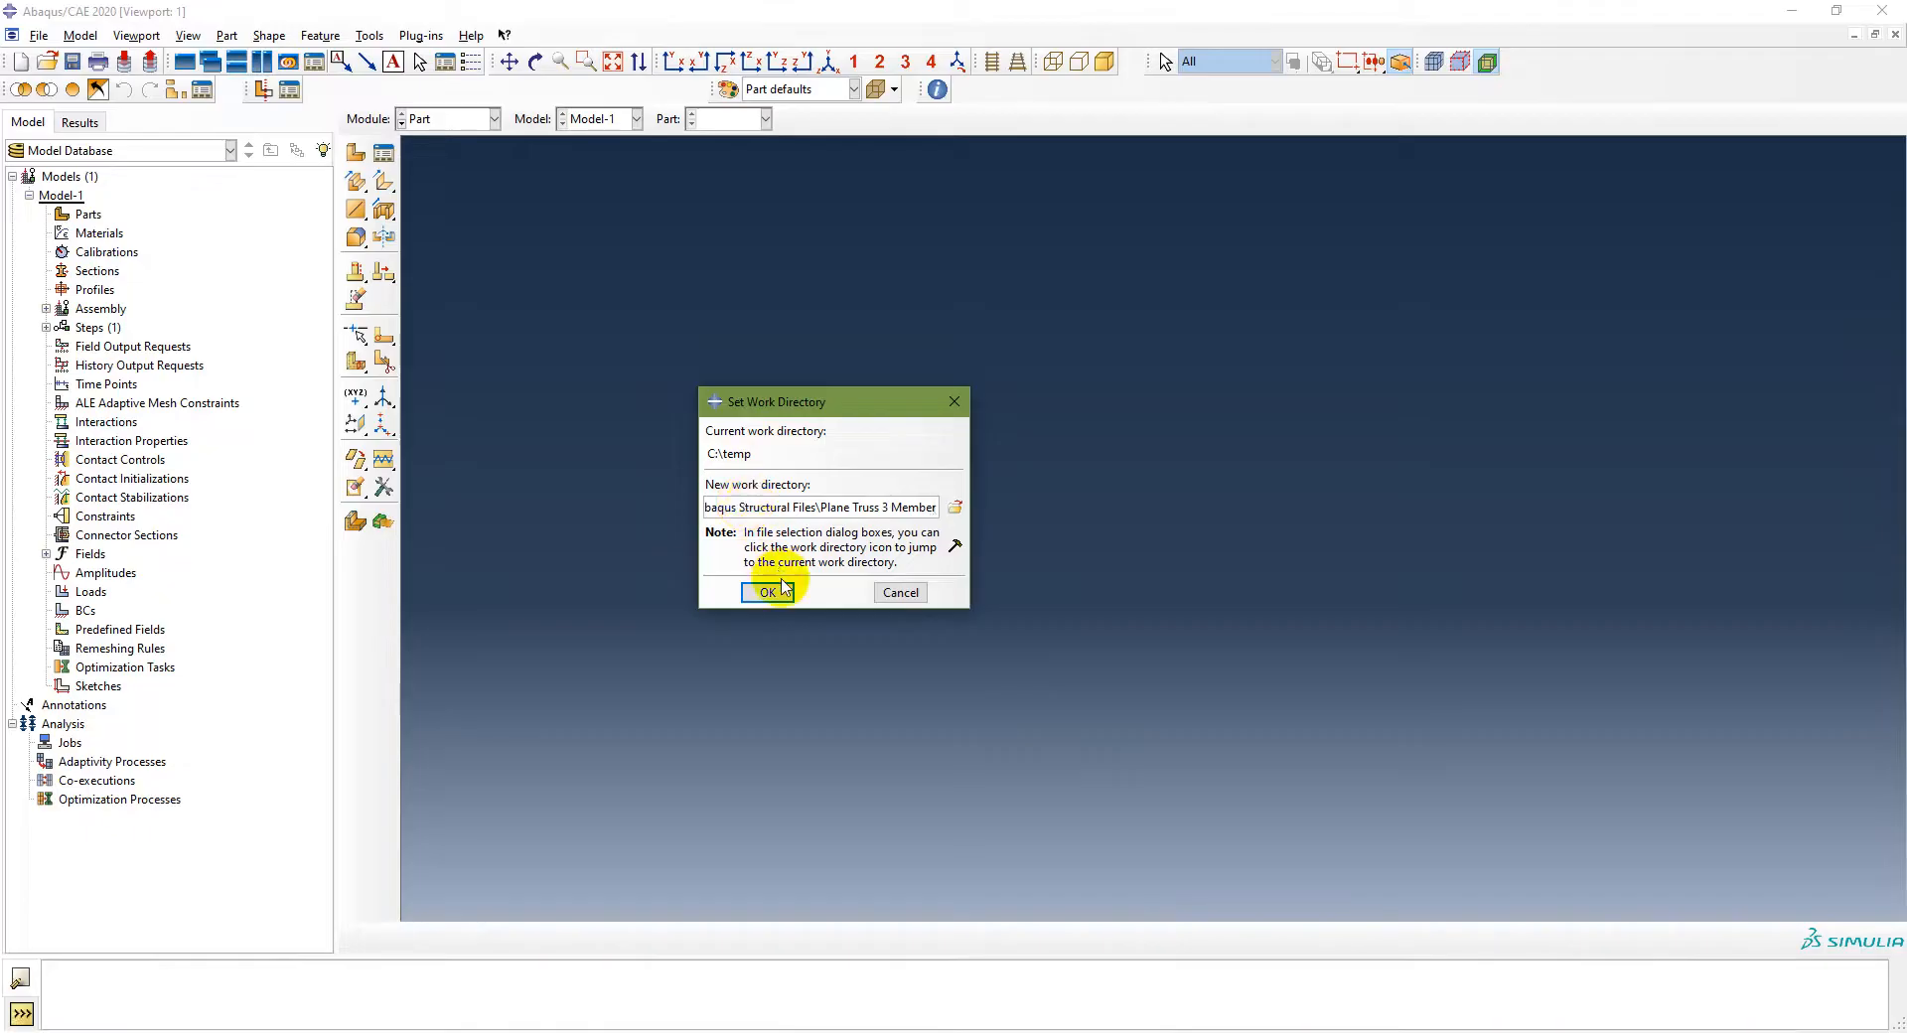
Step: Confirm the Plane Truss 3 Member work directory and save the model database as Plane Truss 3 Member
click(770, 592)
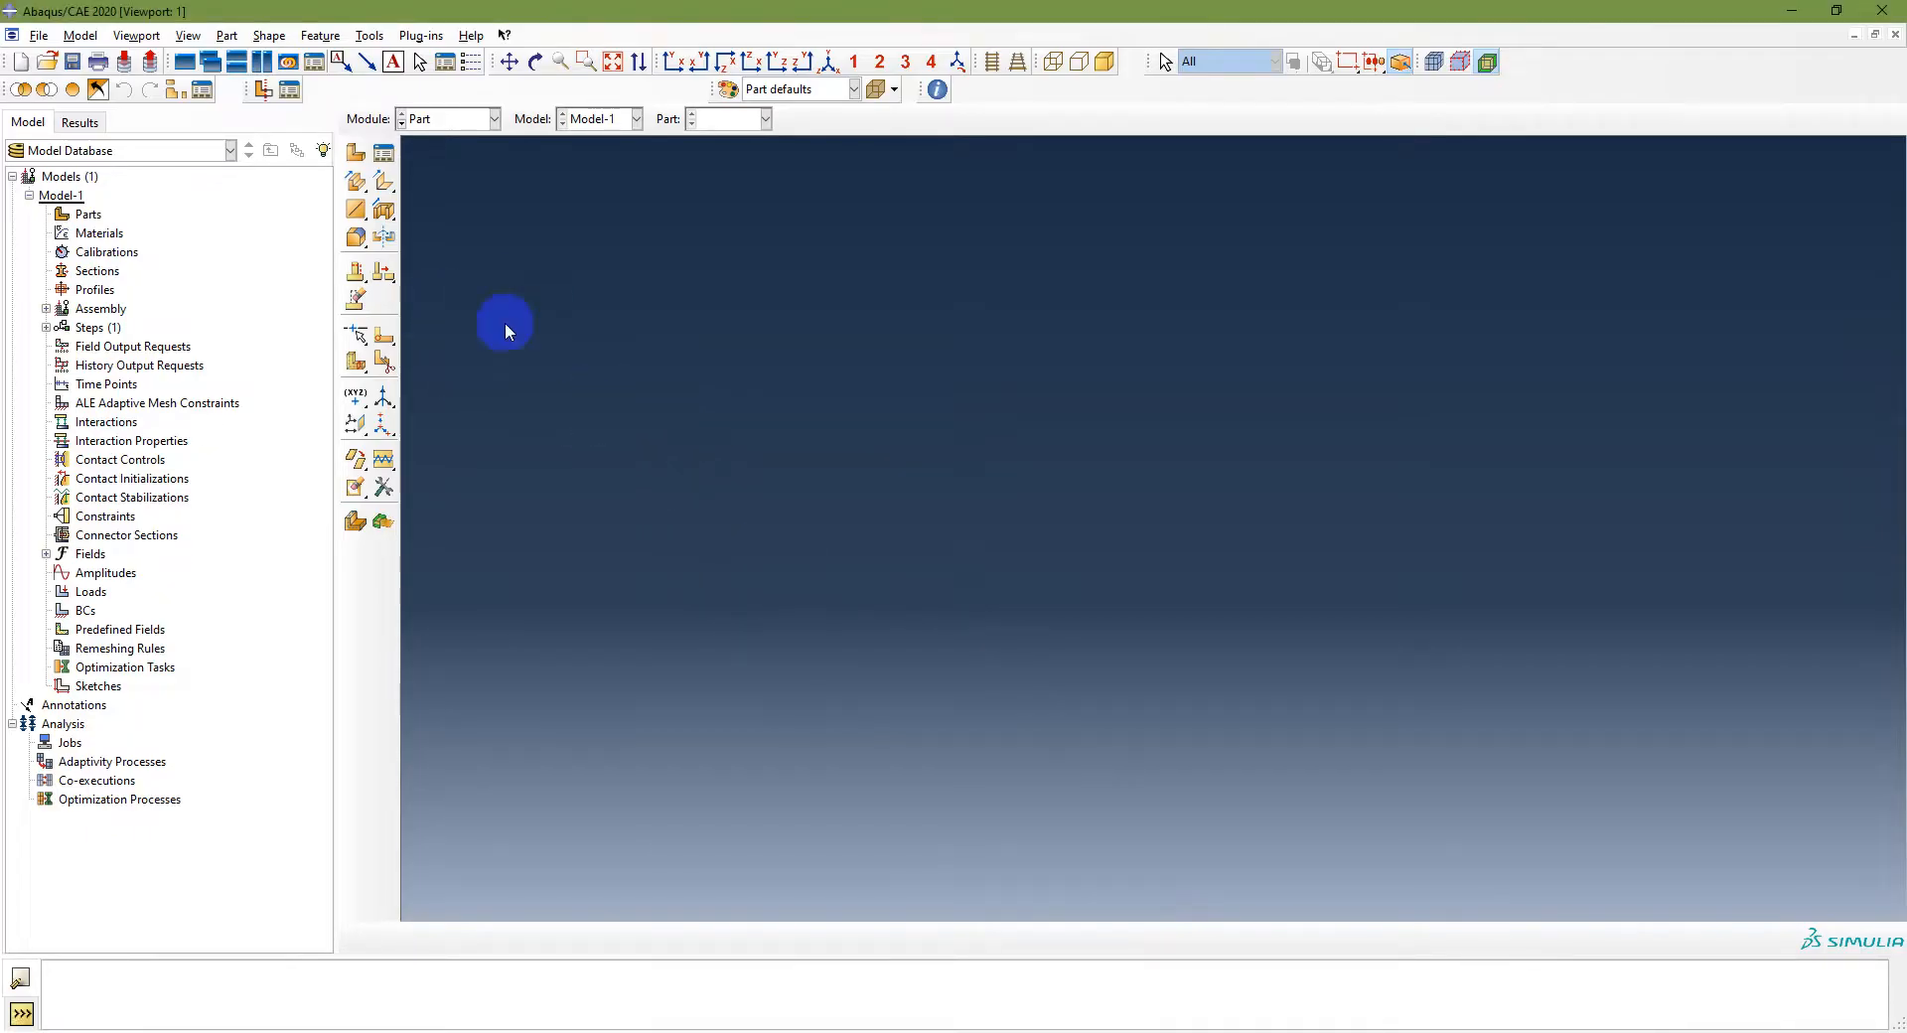
click(72, 62)
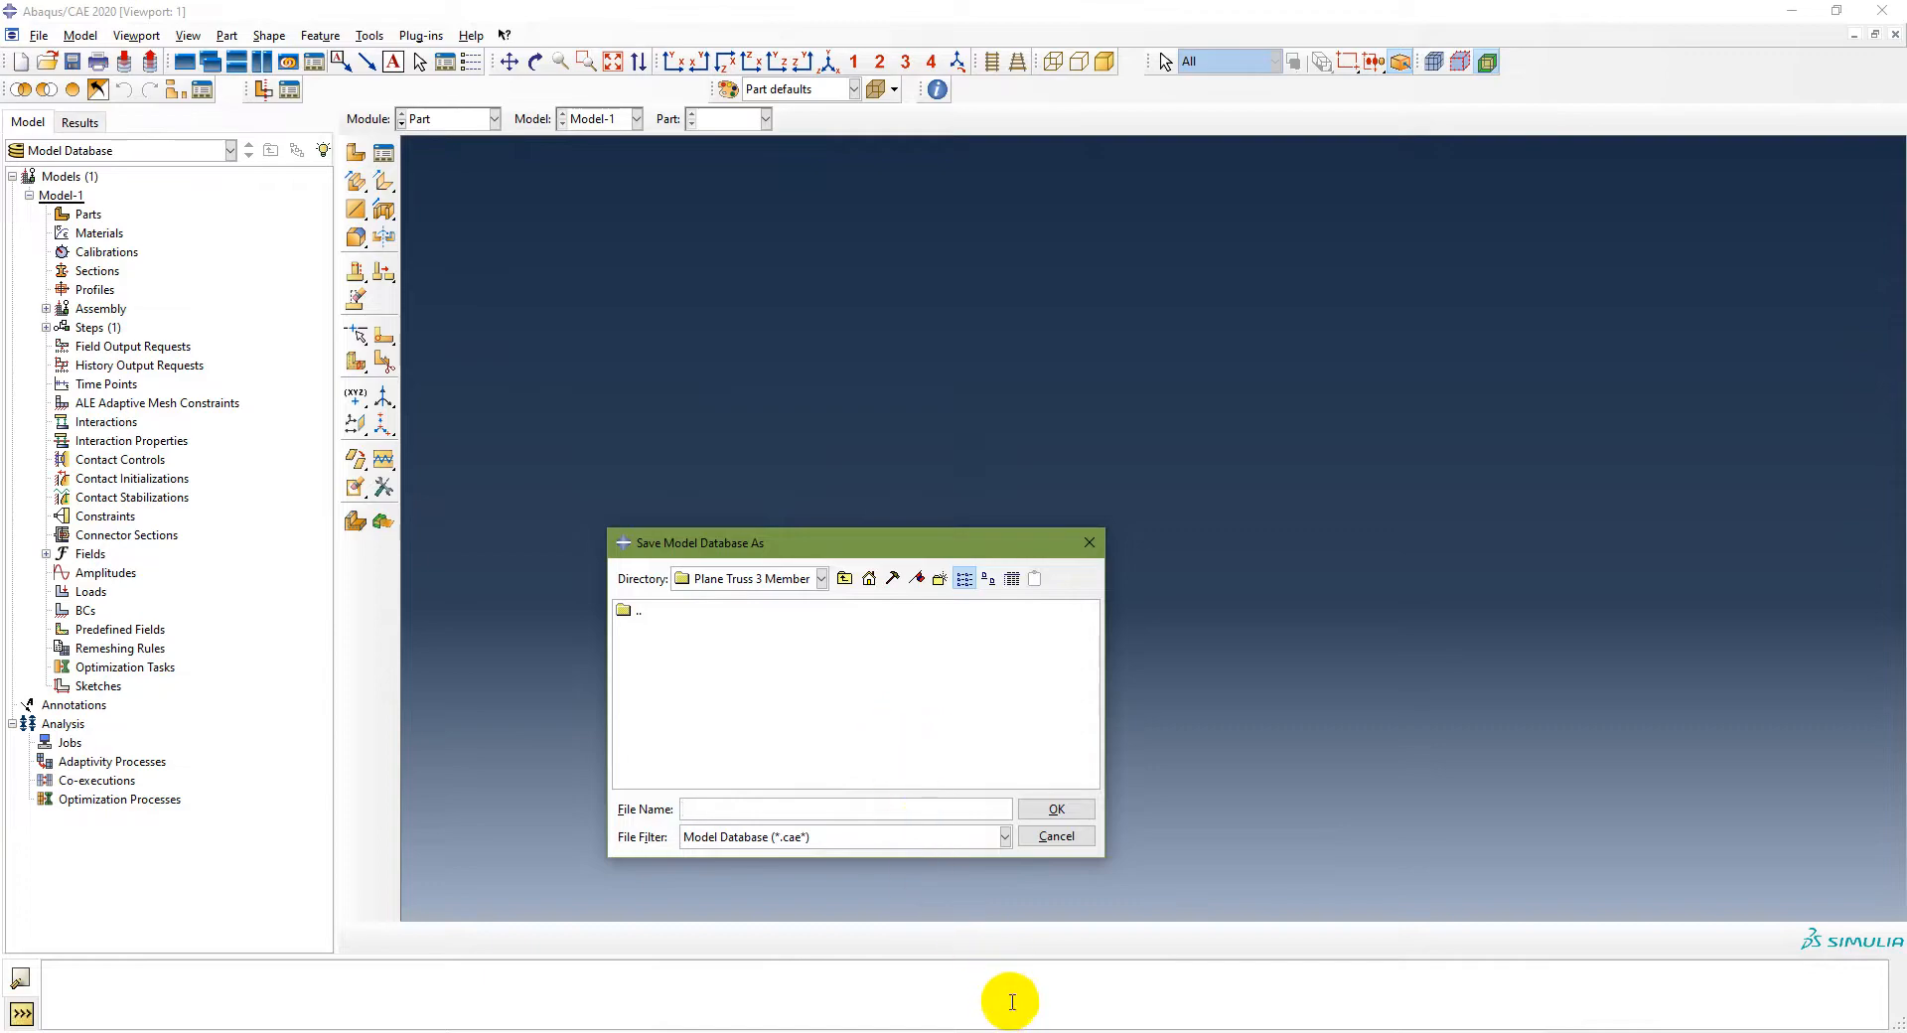
text(Plane Truss 3 Member)
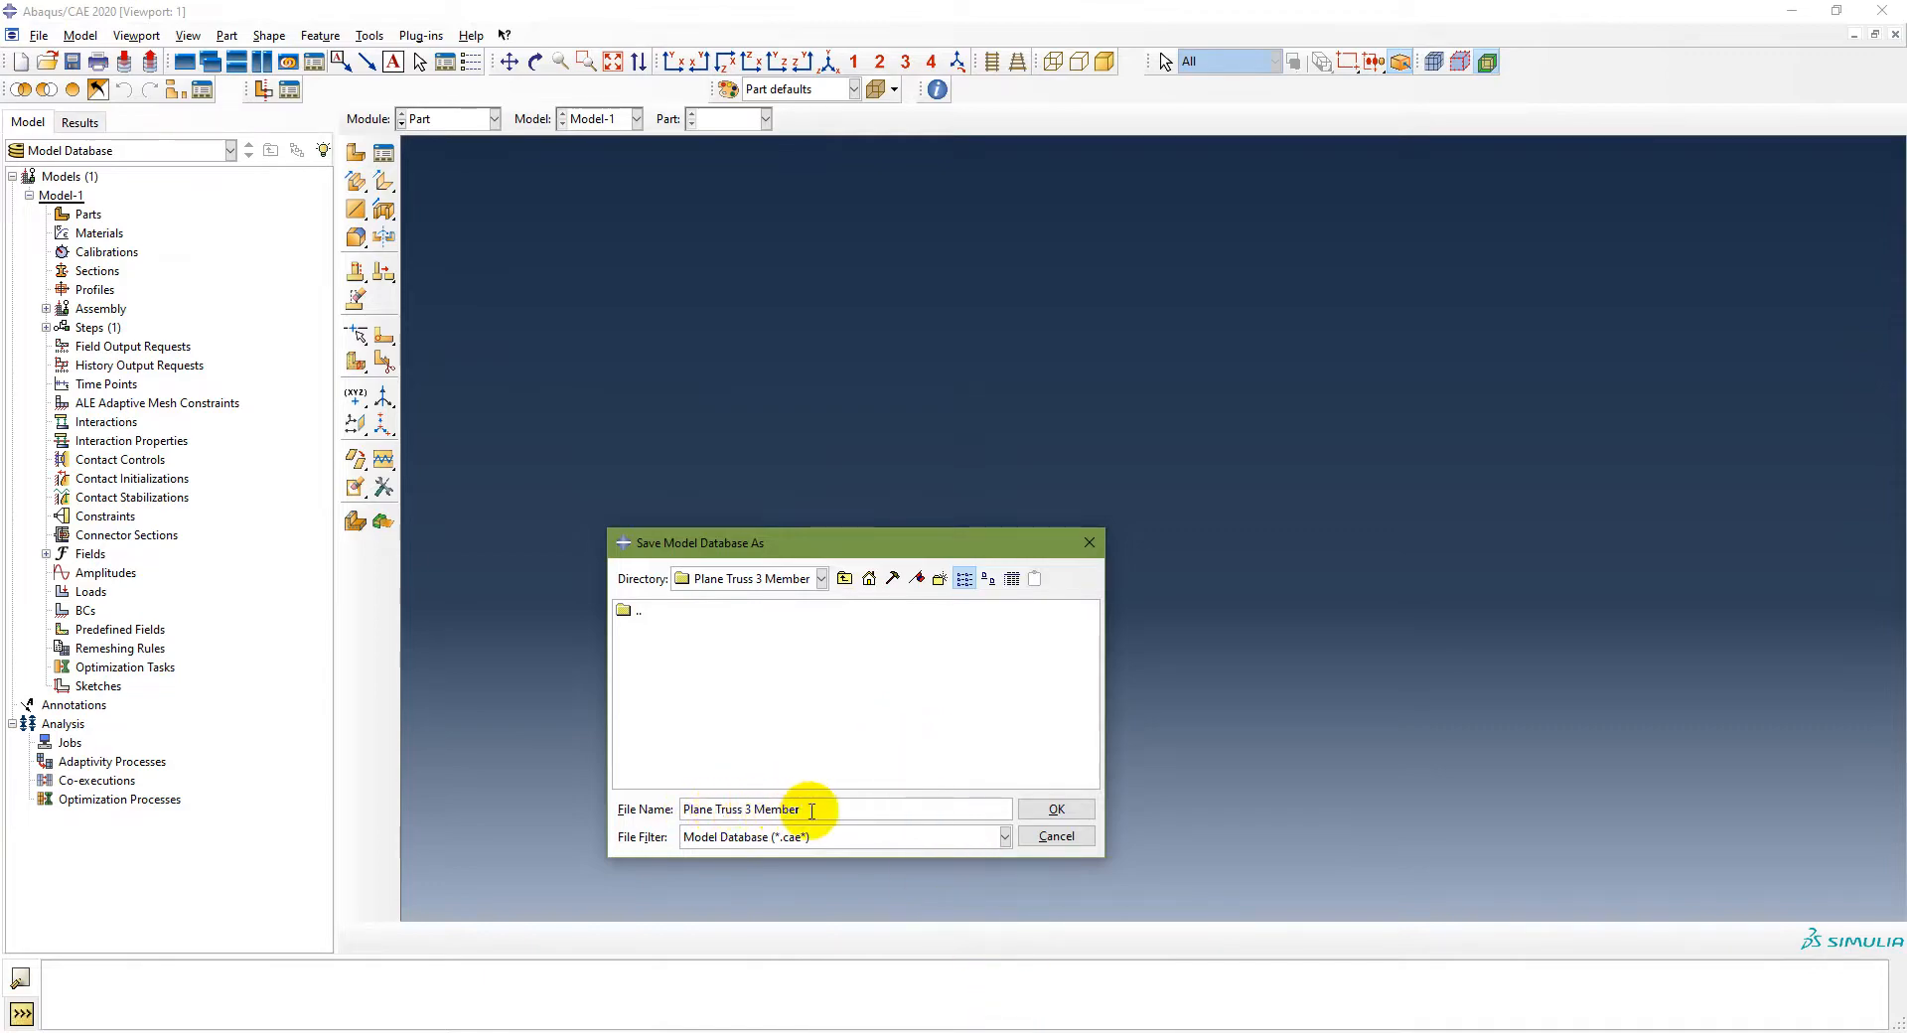
click(1056, 809)
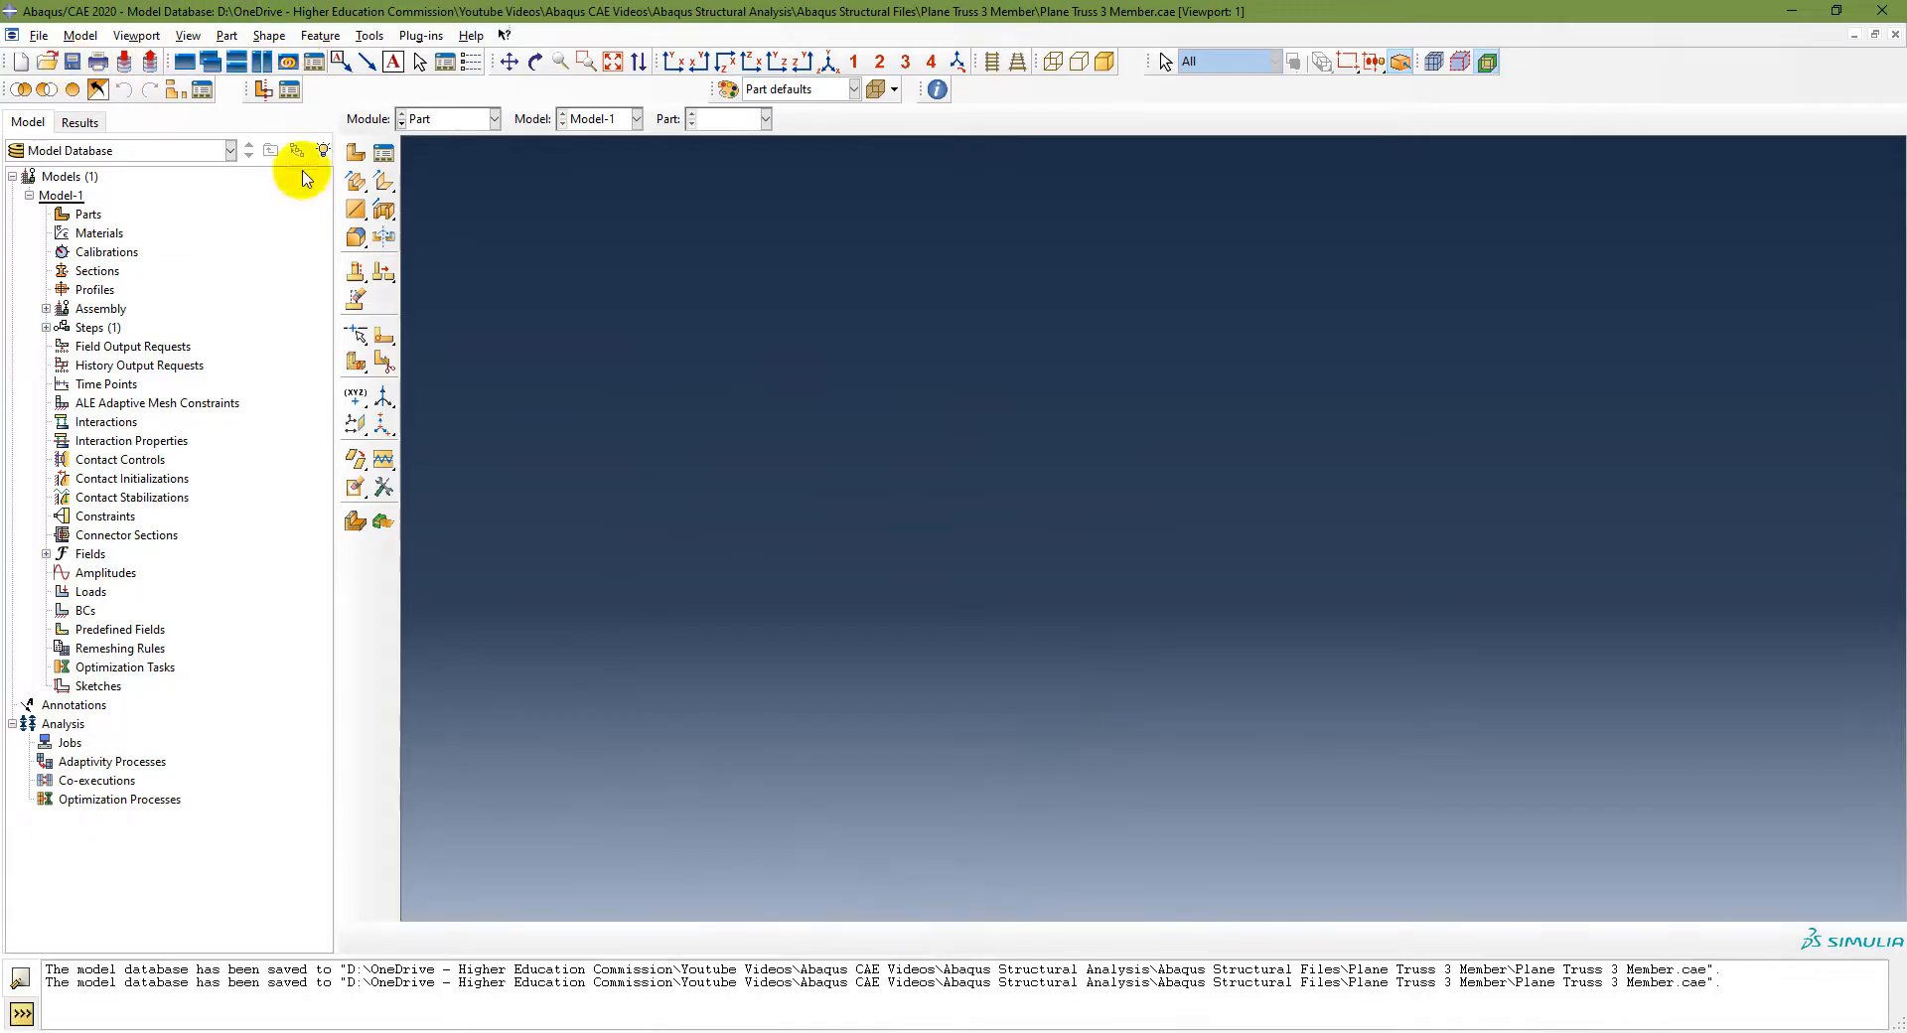
key(alt+Tab)
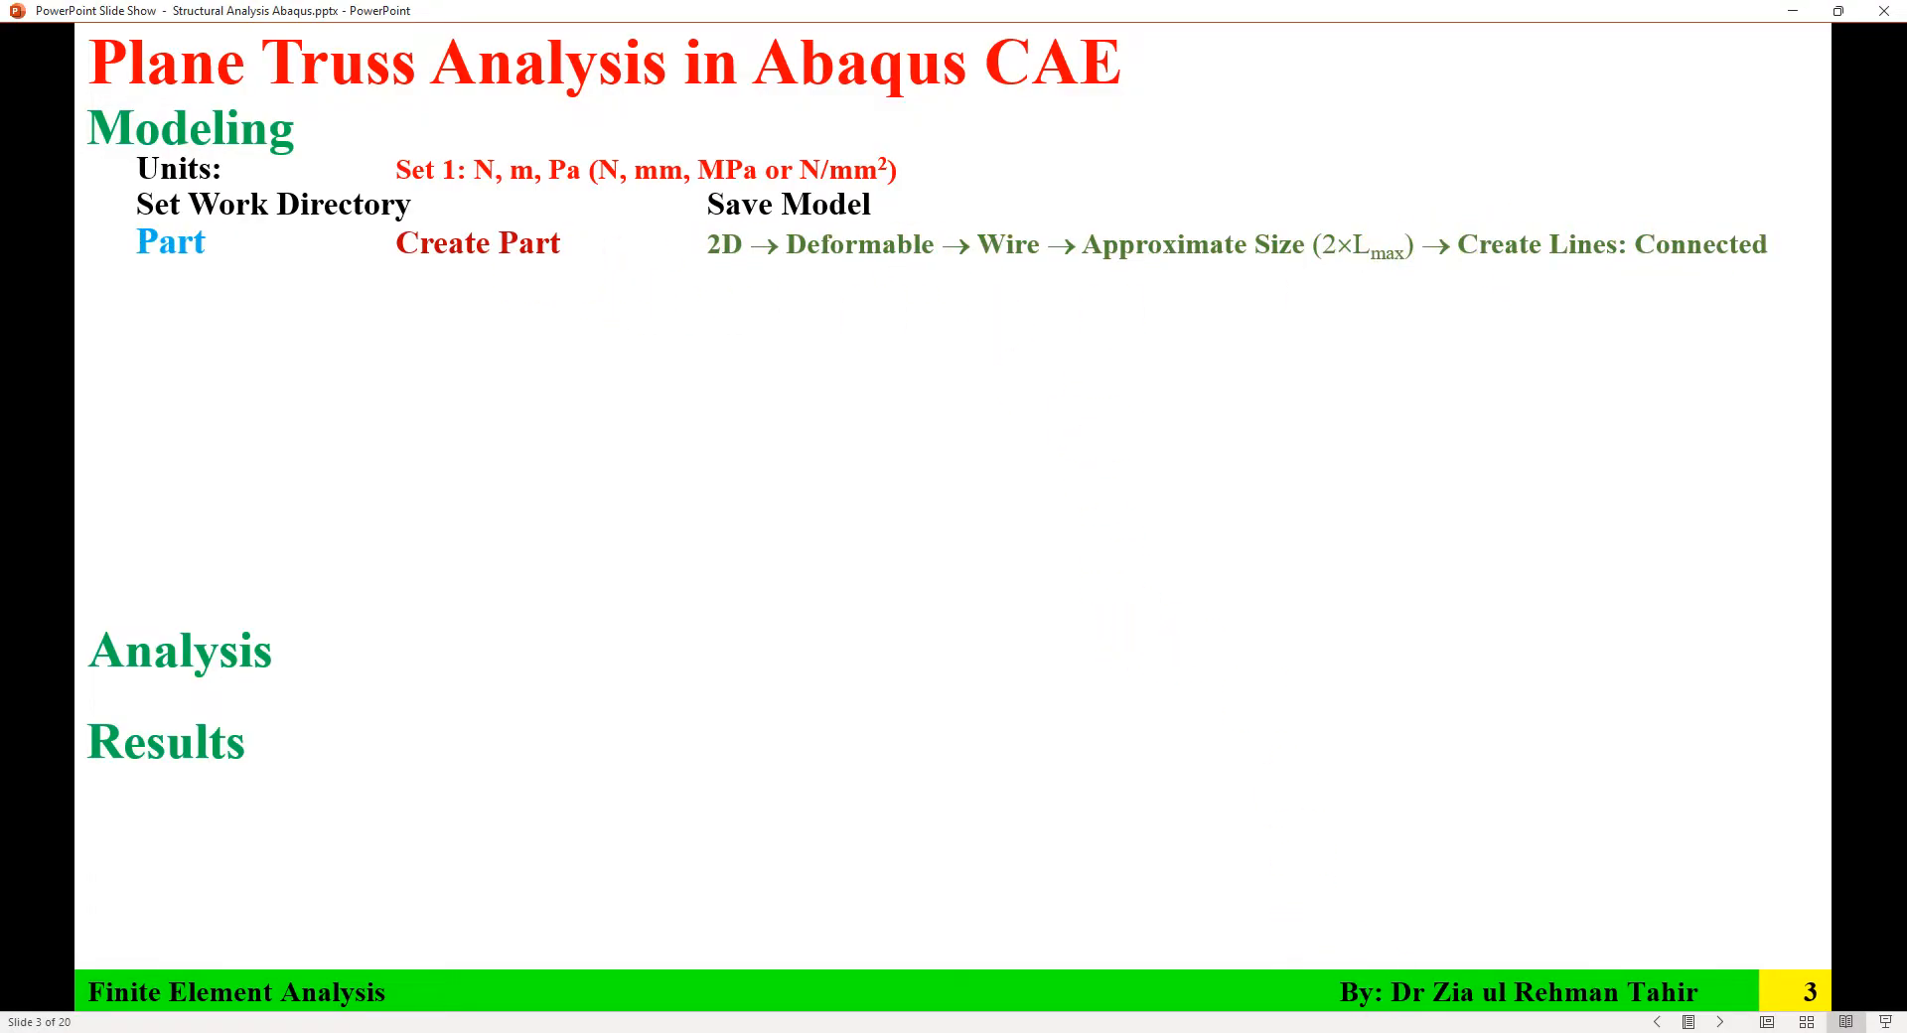
key(alt+Tab)
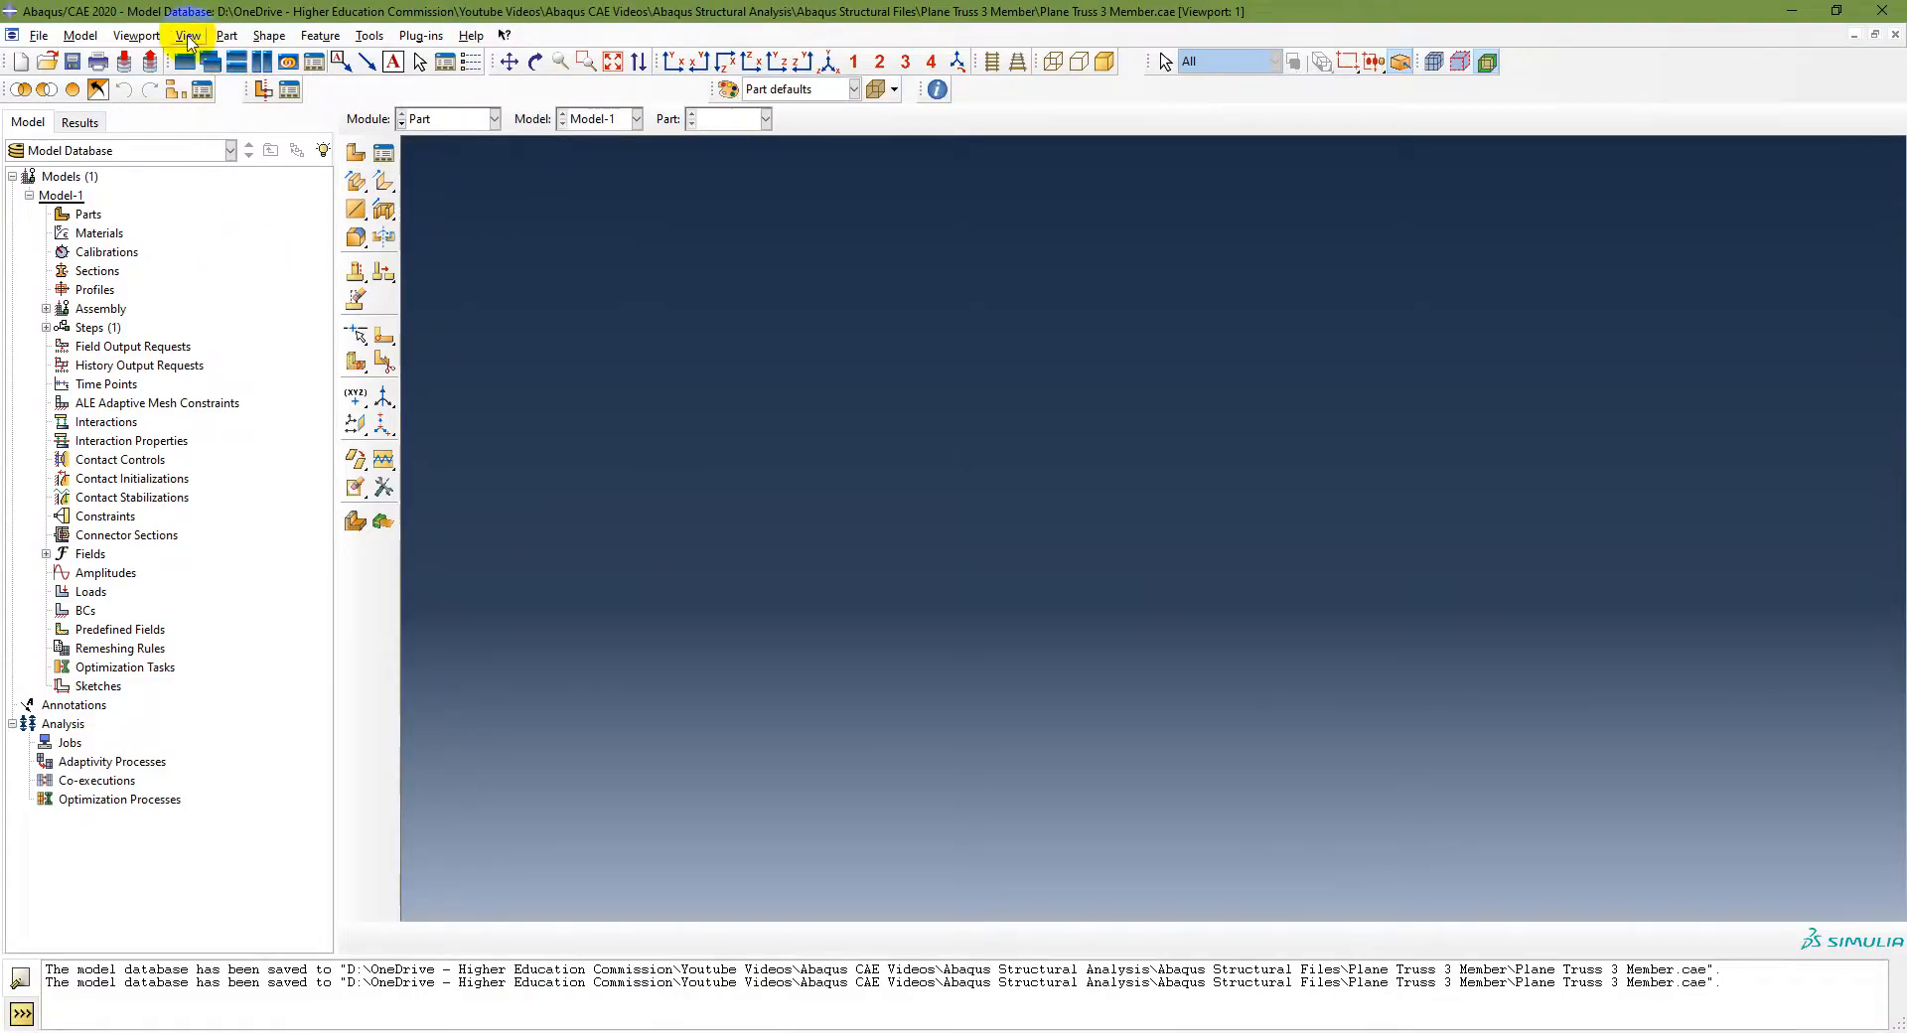
click(226, 37)
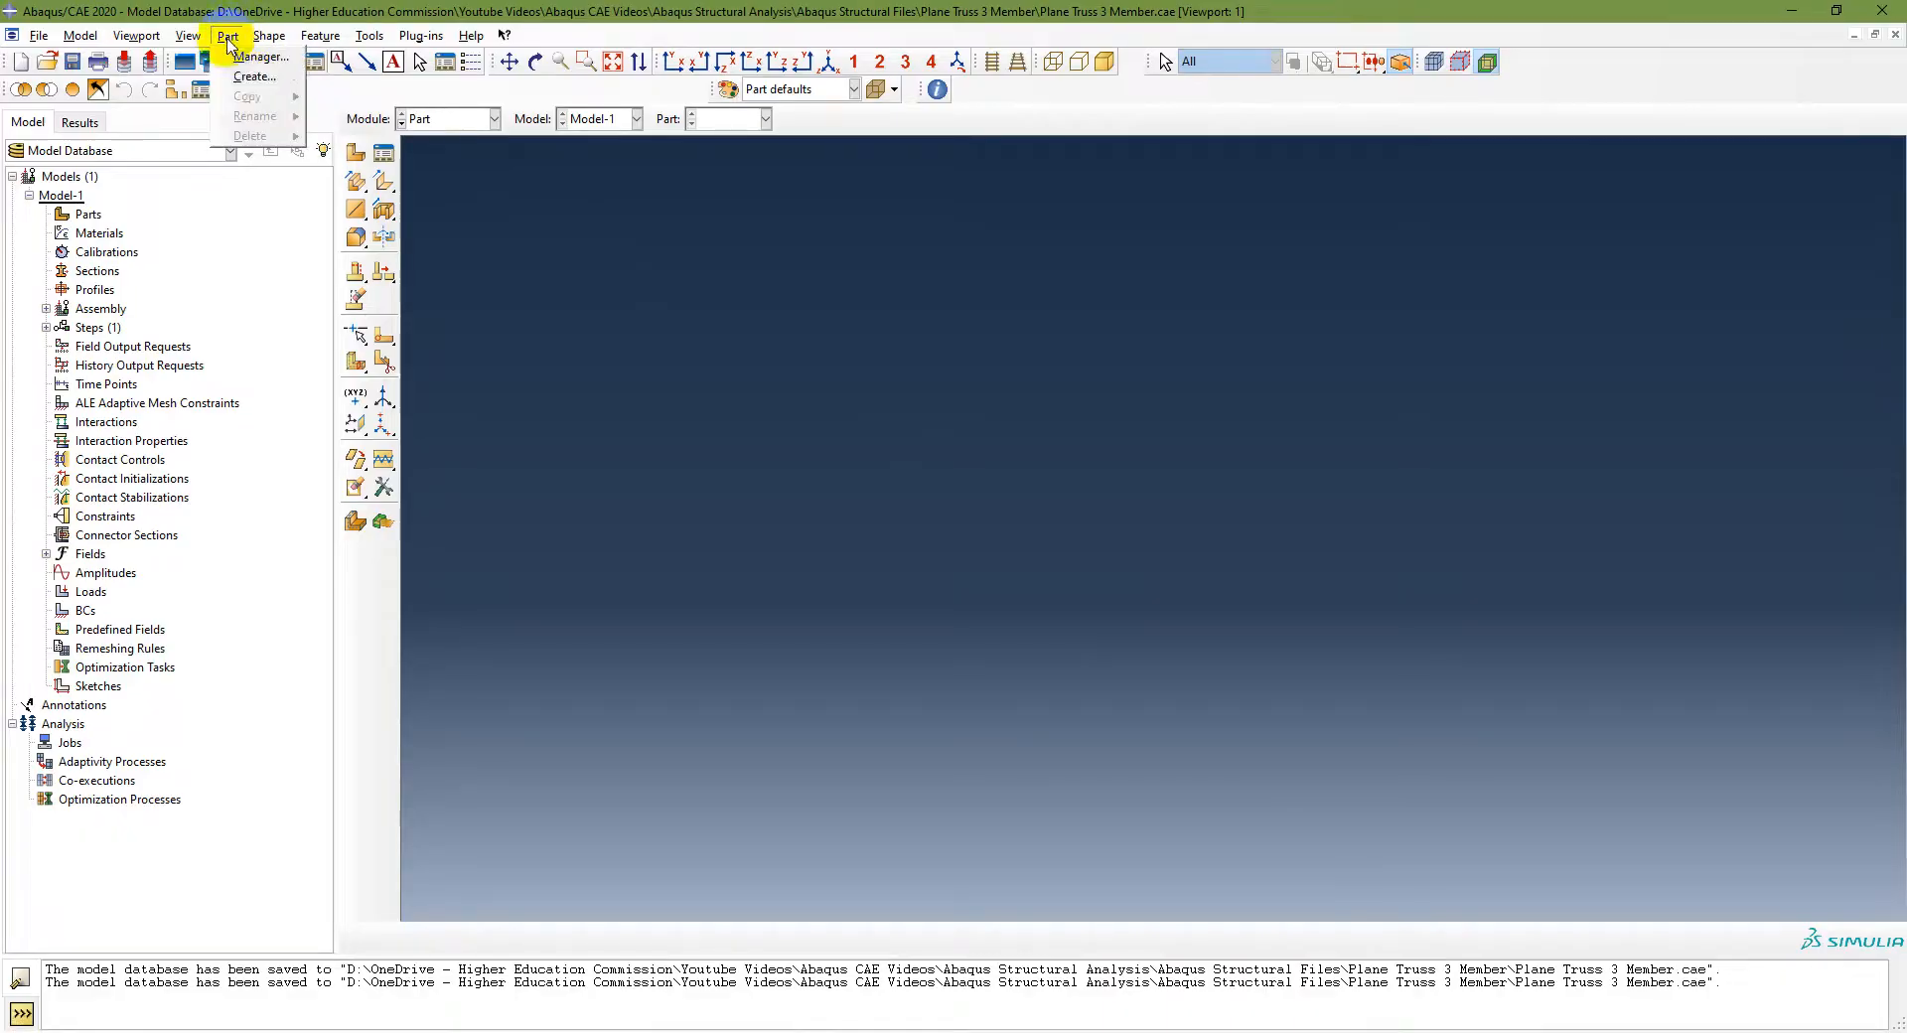
key(Escape)
click(450, 119)
click(445, 141)
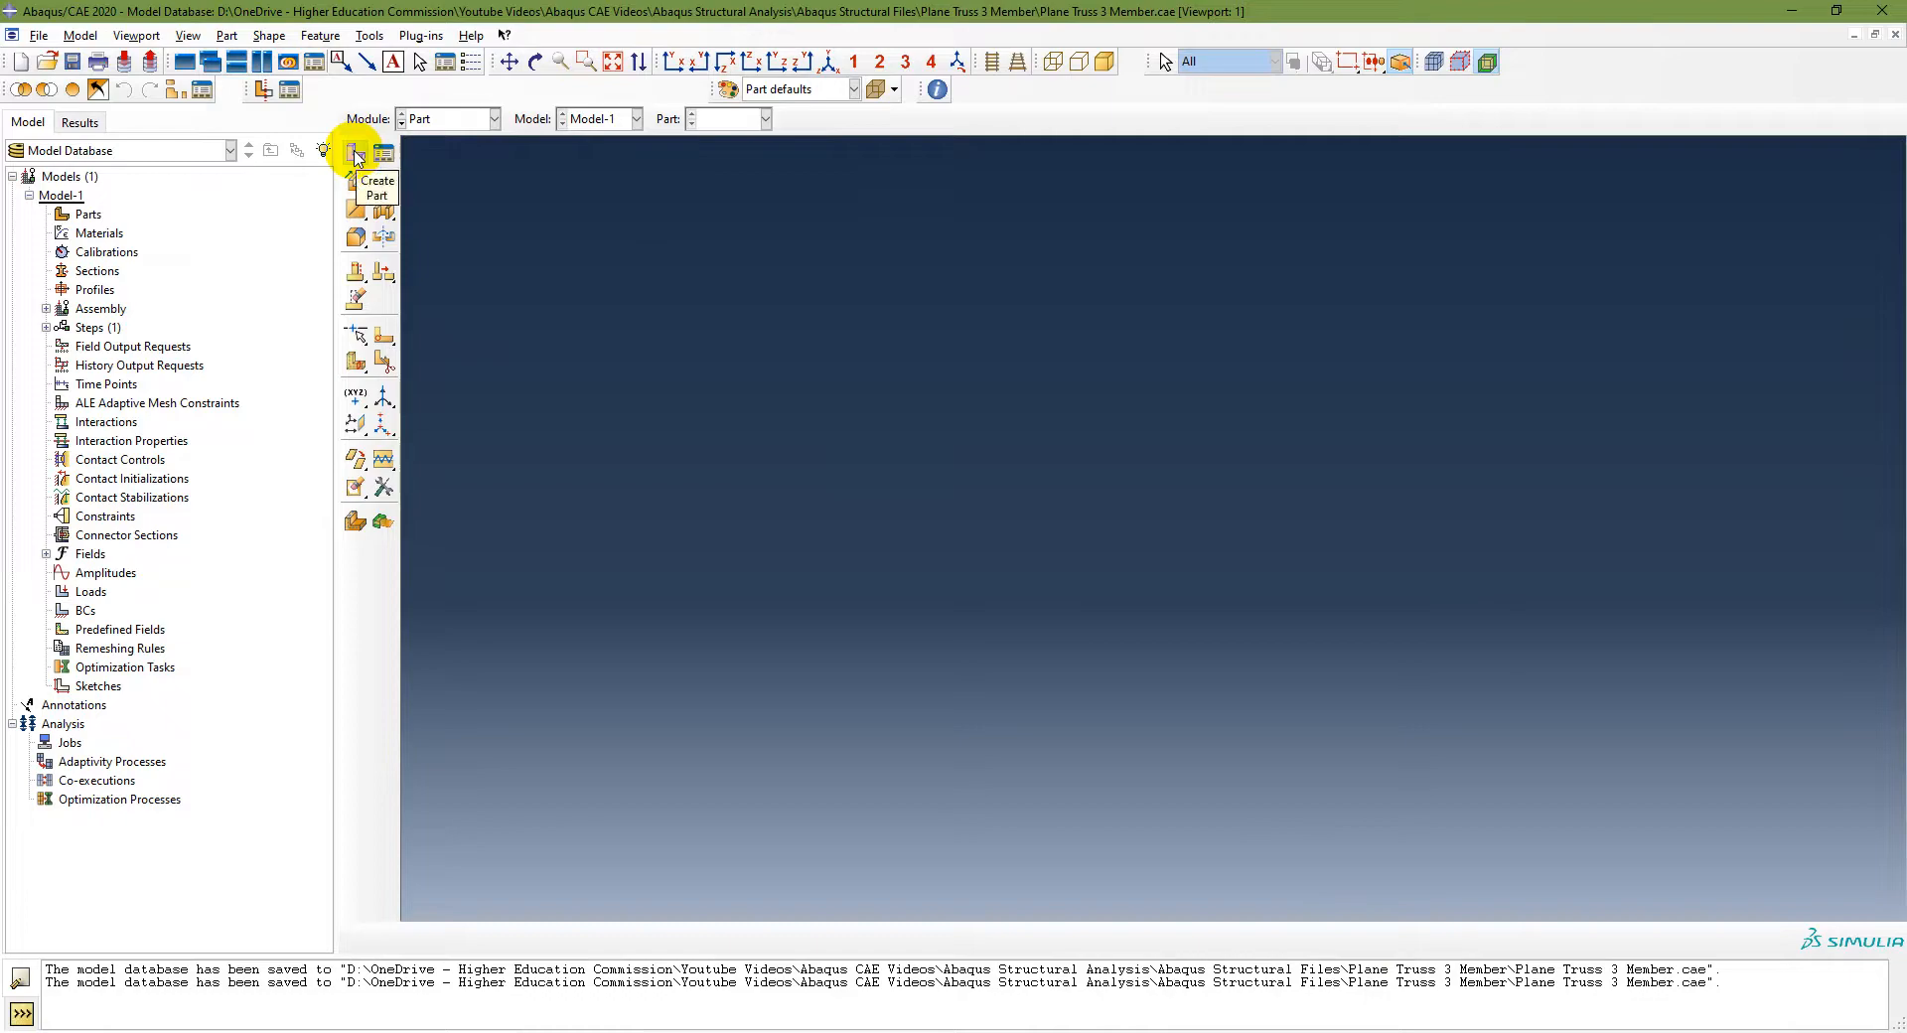
Step: Create a 2D planar deformable wire part named TrussPlane with an approximate size of 10000
double_click(85, 215)
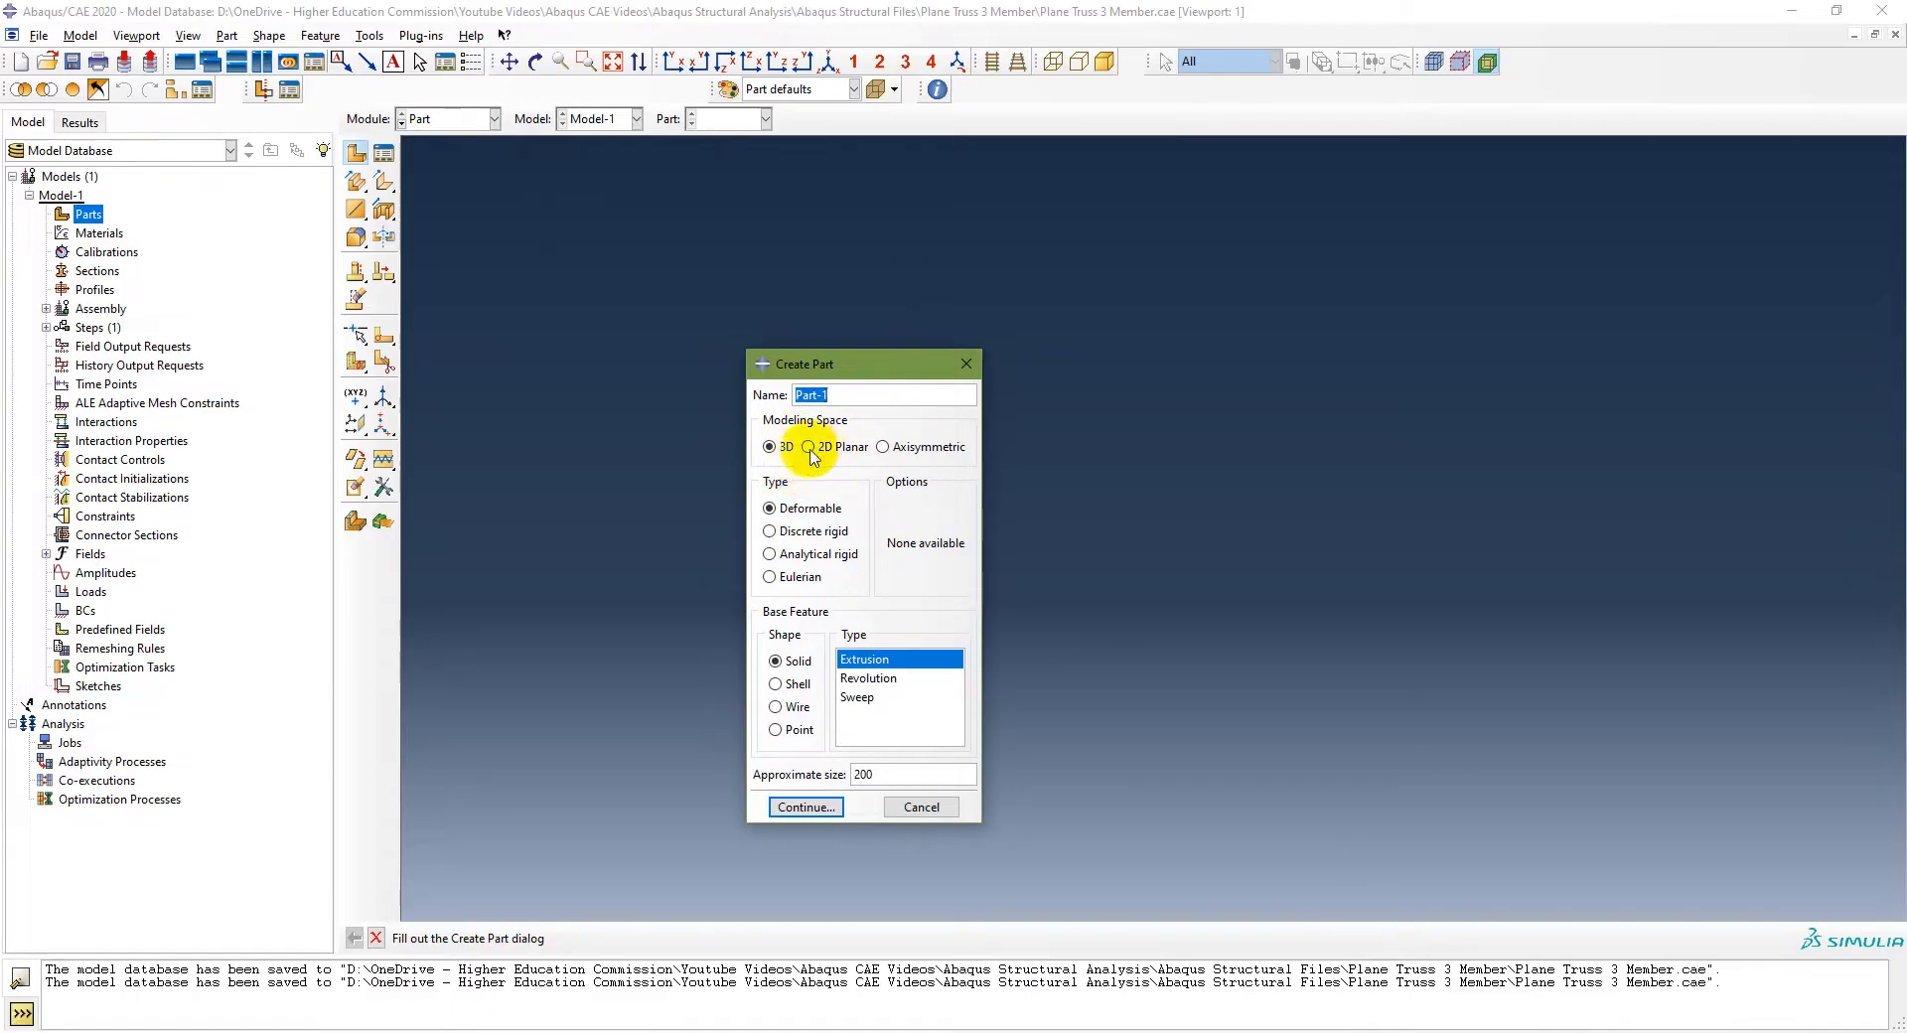
click(809, 448)
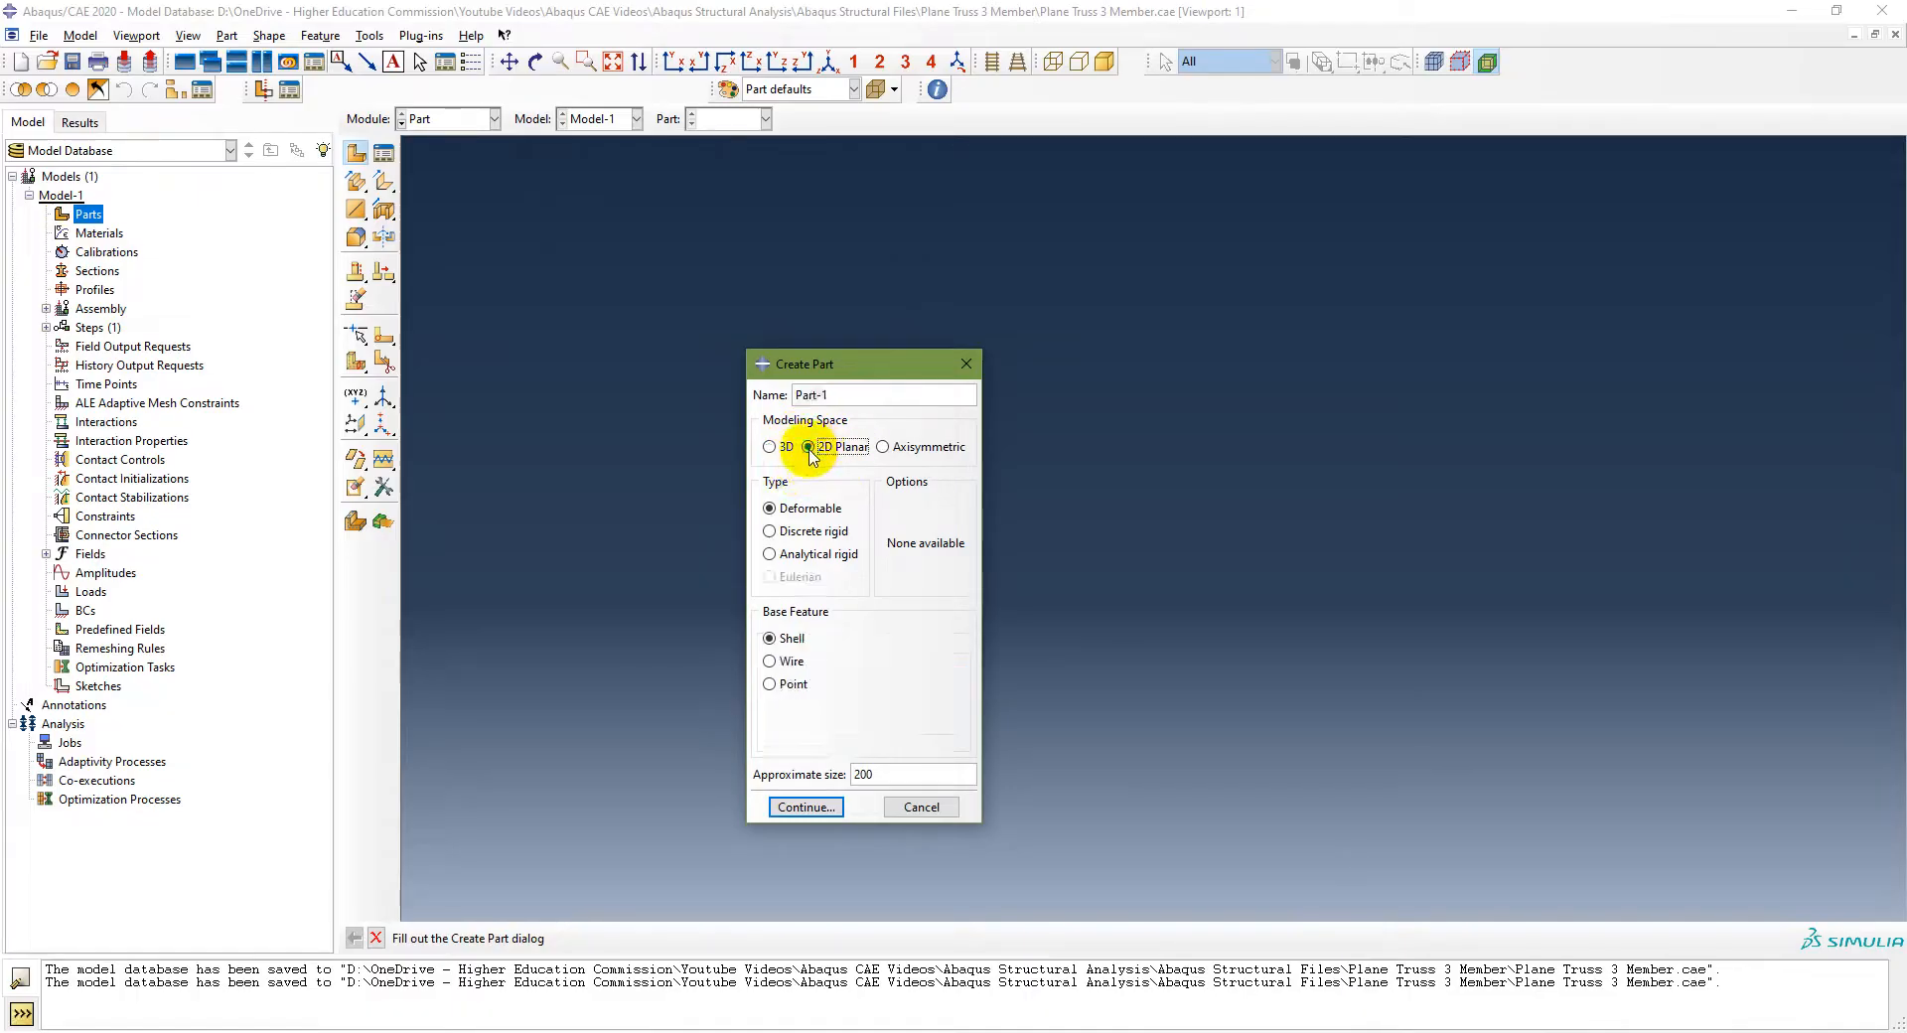
click(771, 661)
double_click(890, 776)
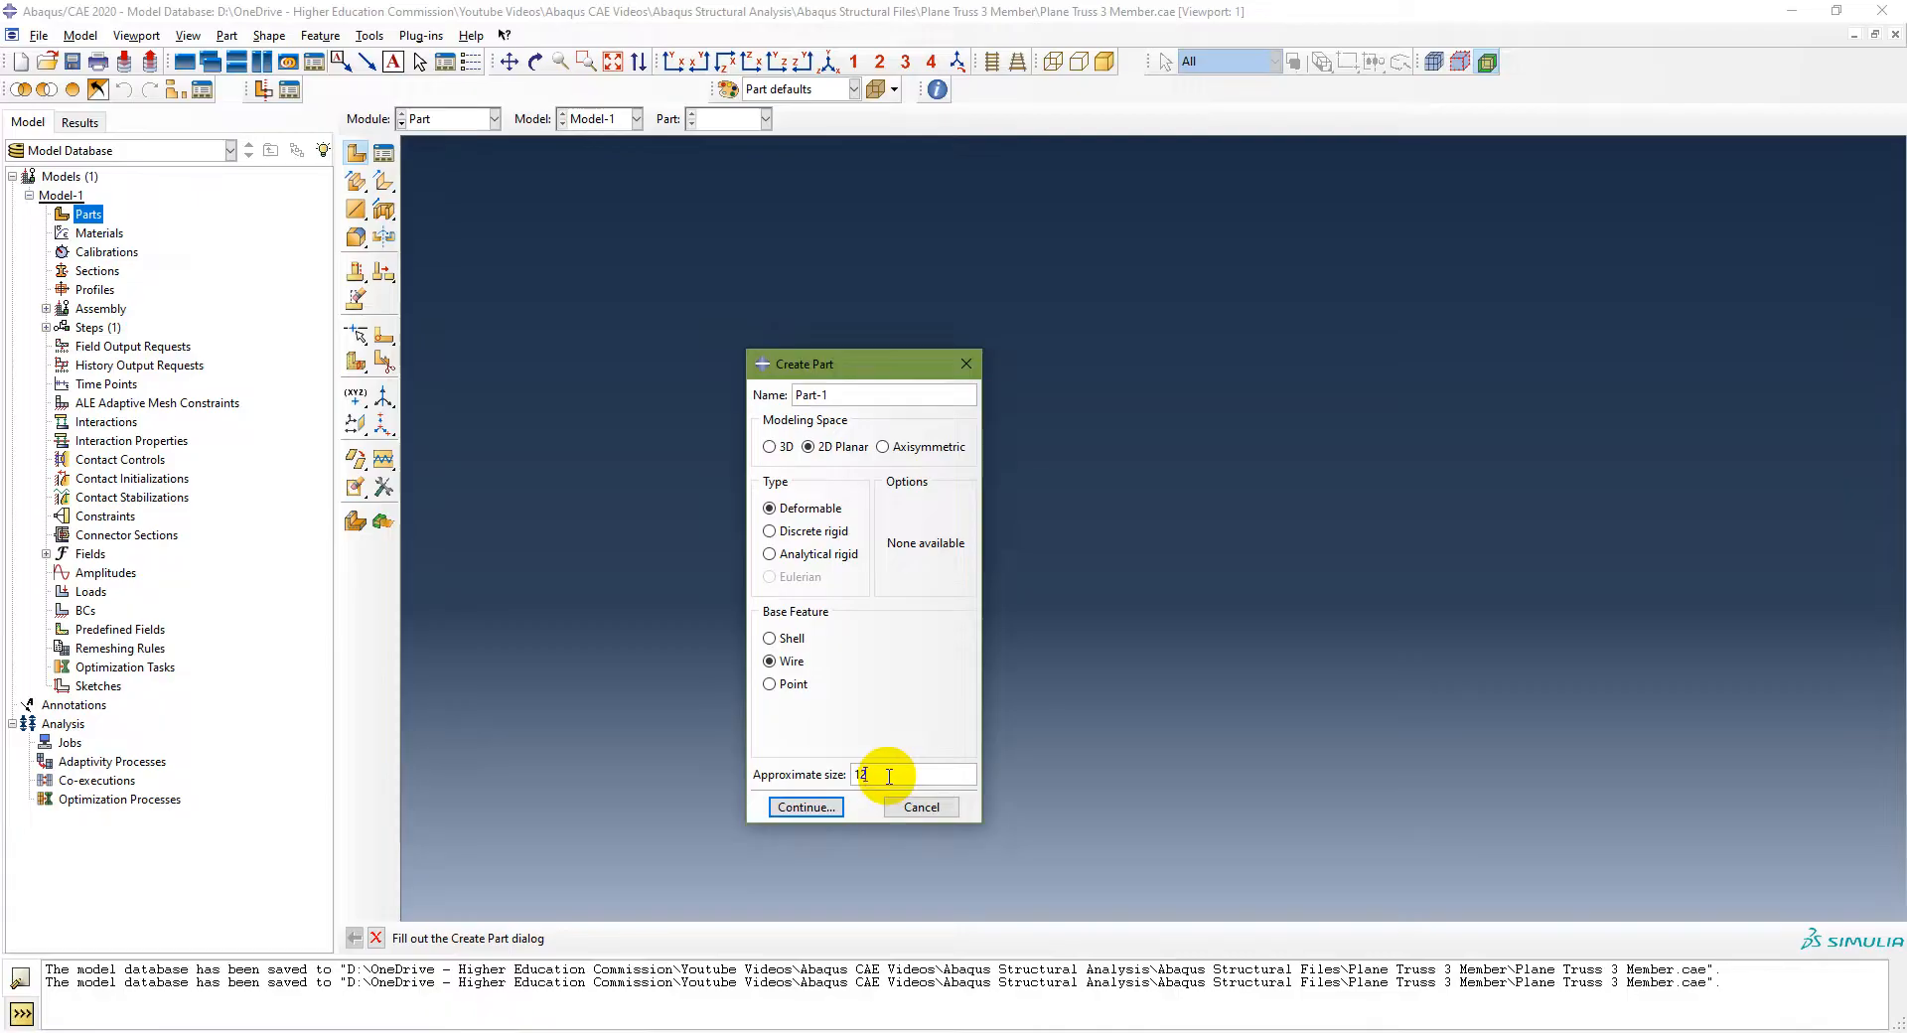
text(0000)
double_click(807, 399)
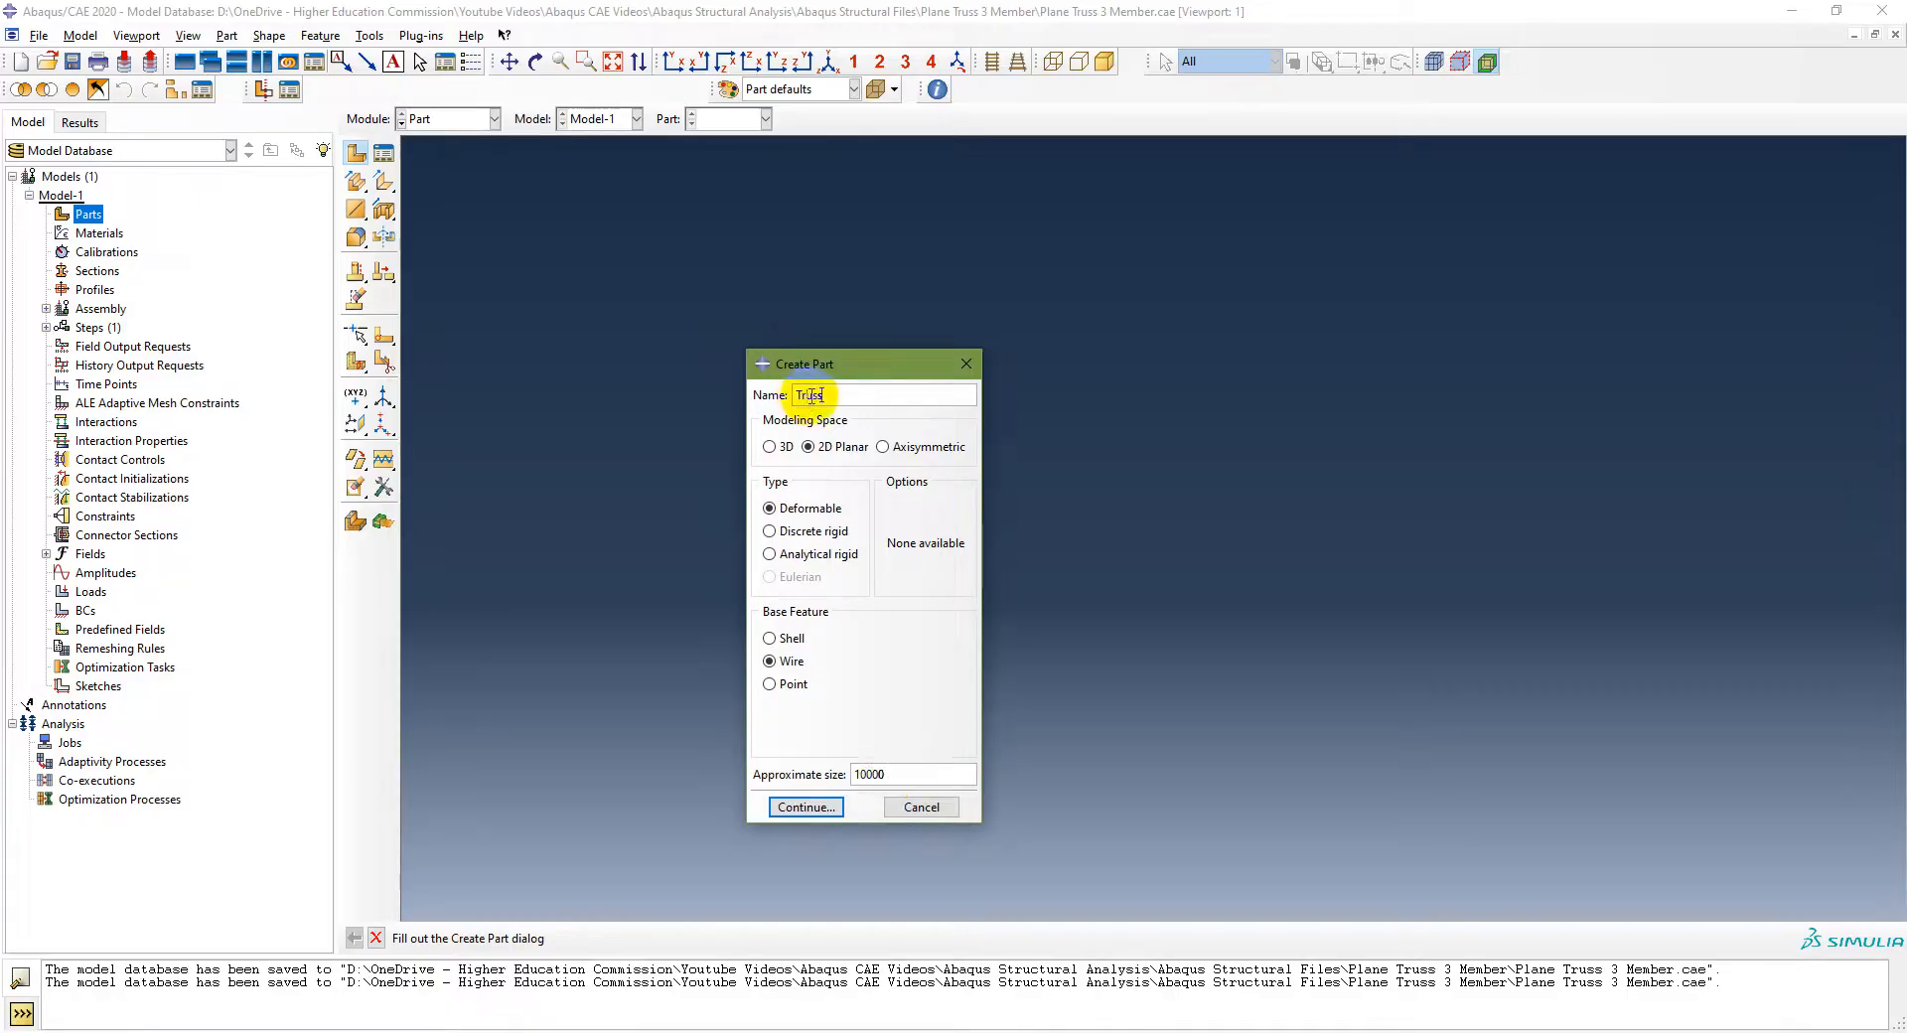
text(Truss)
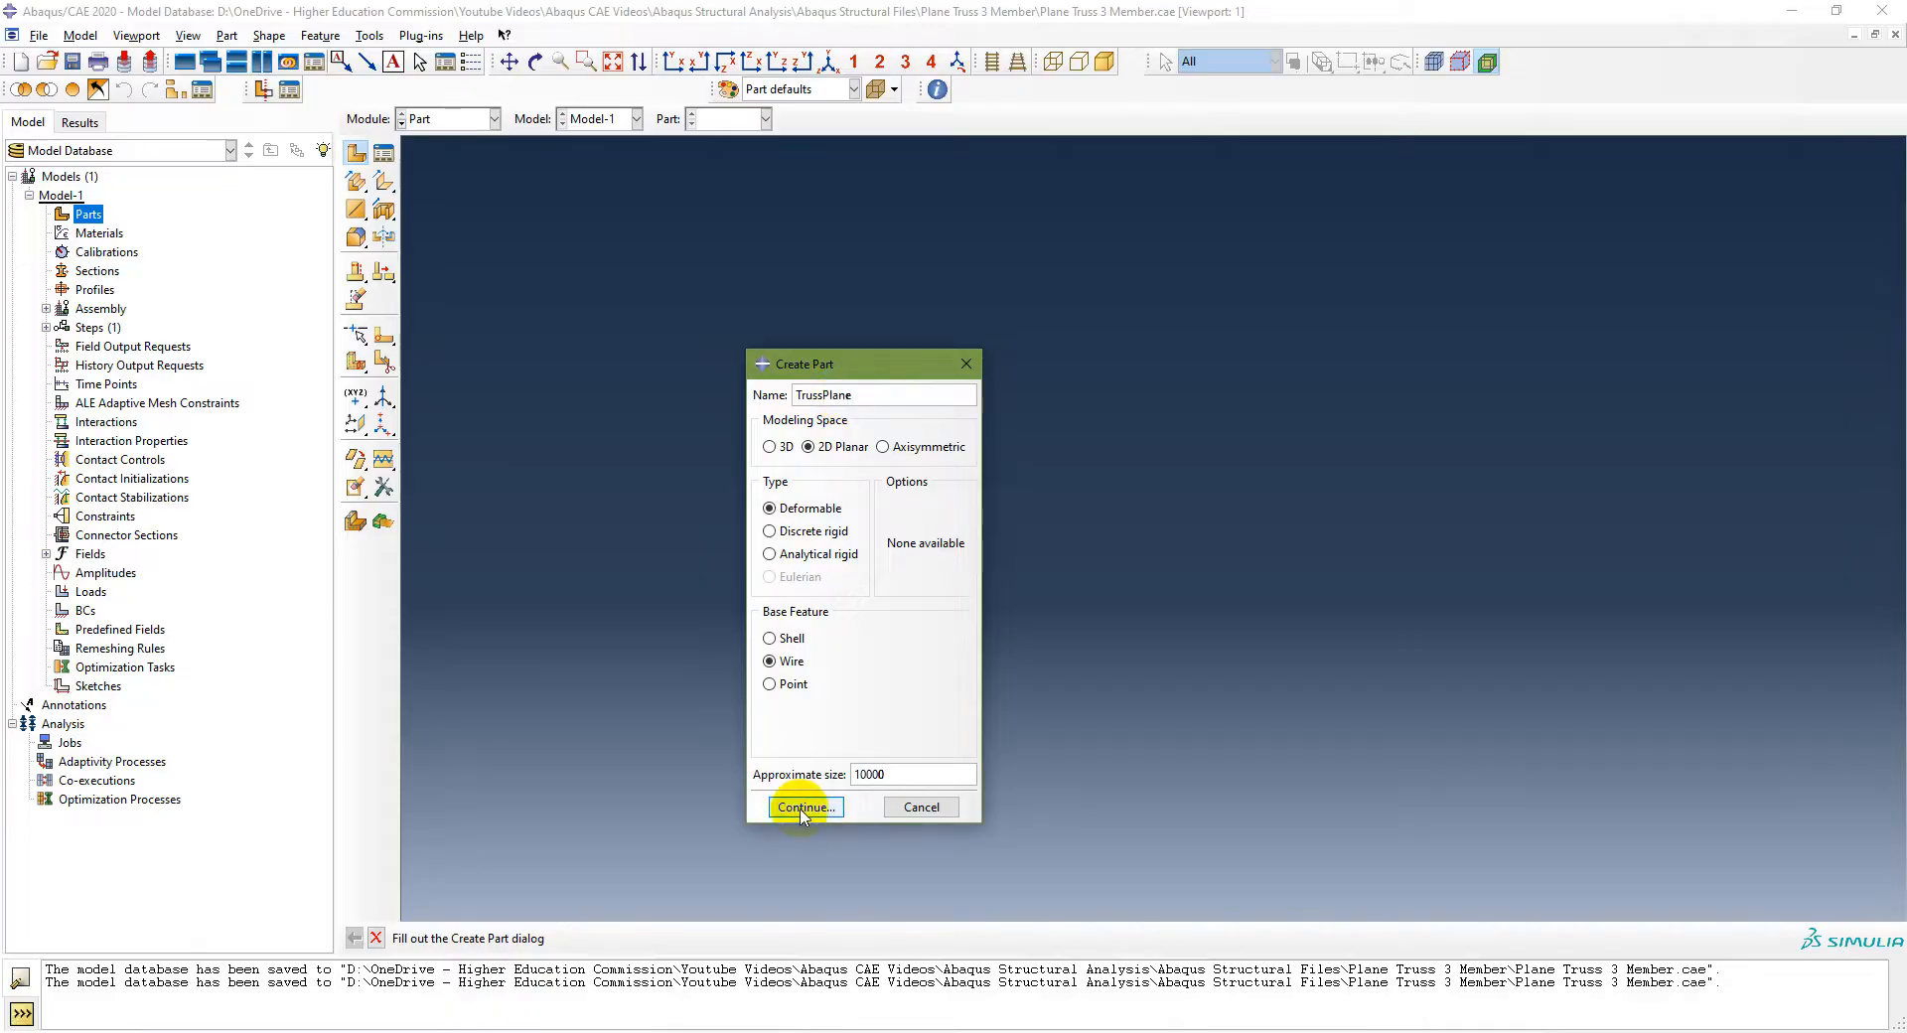
click(801, 807)
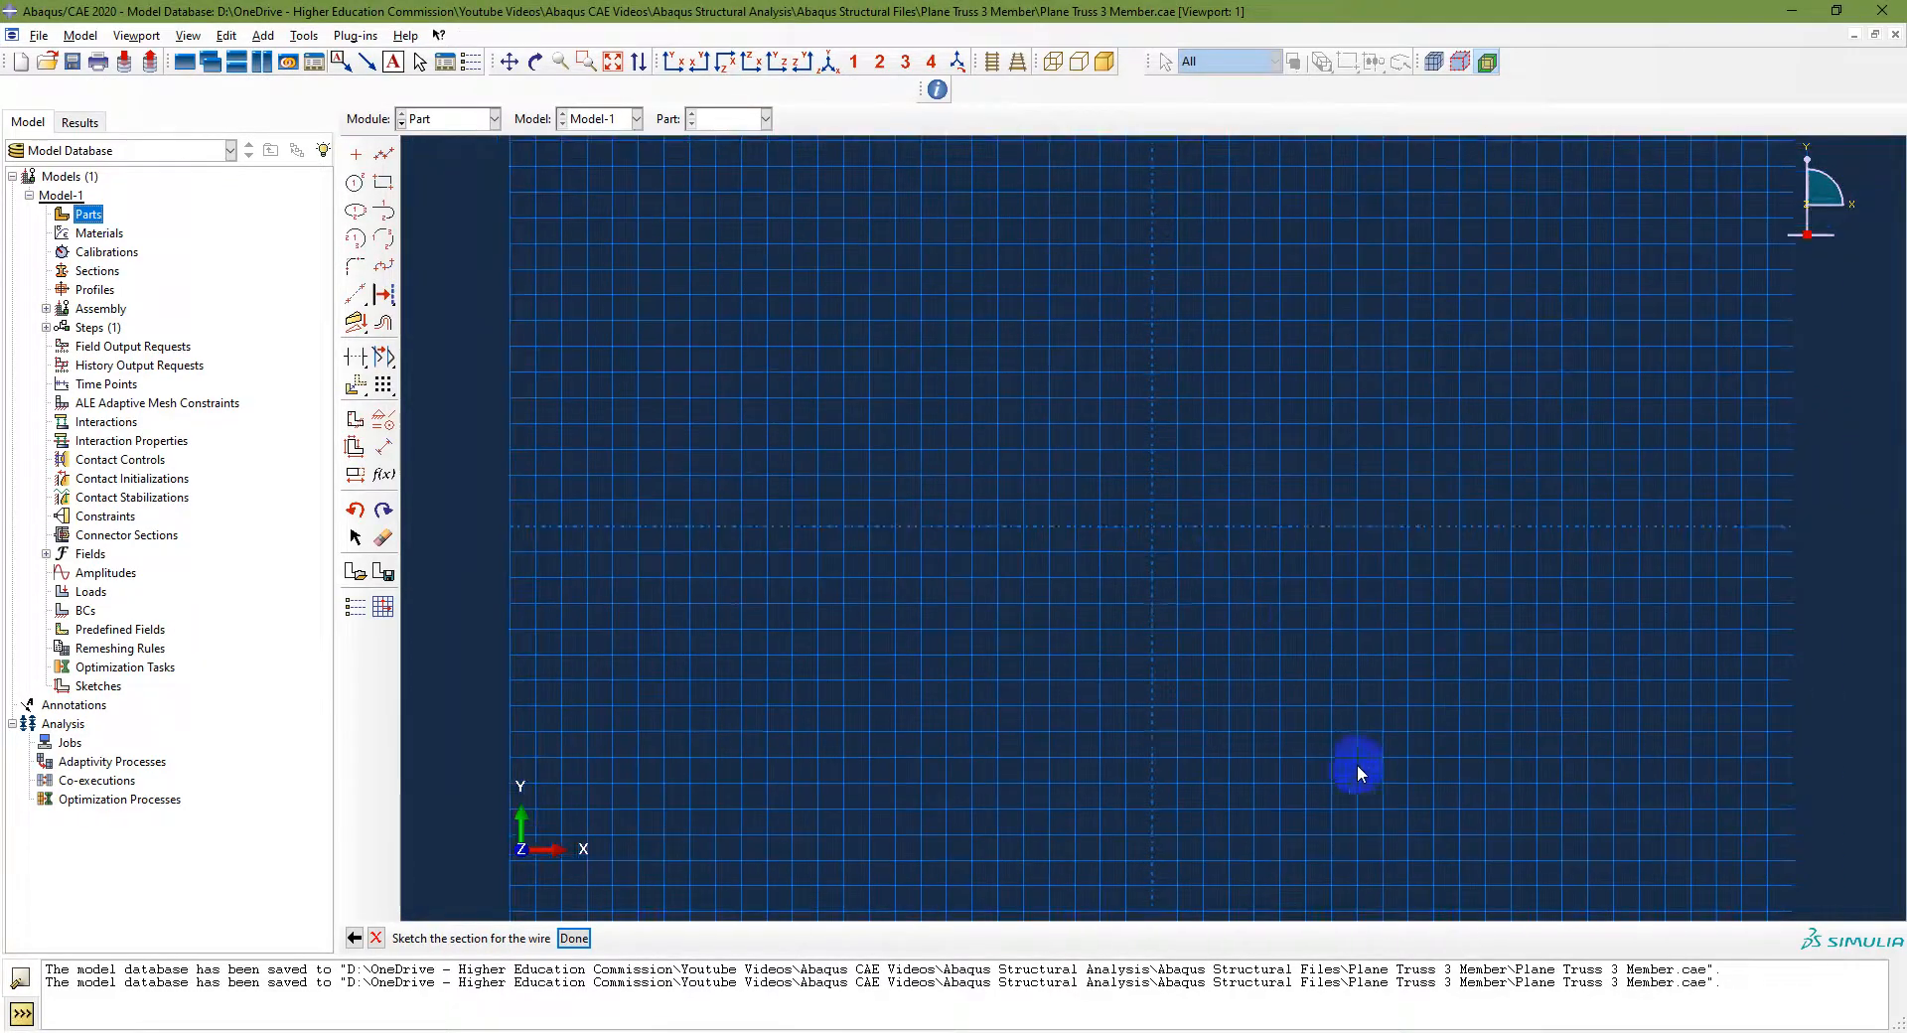
key(alt+Tab)
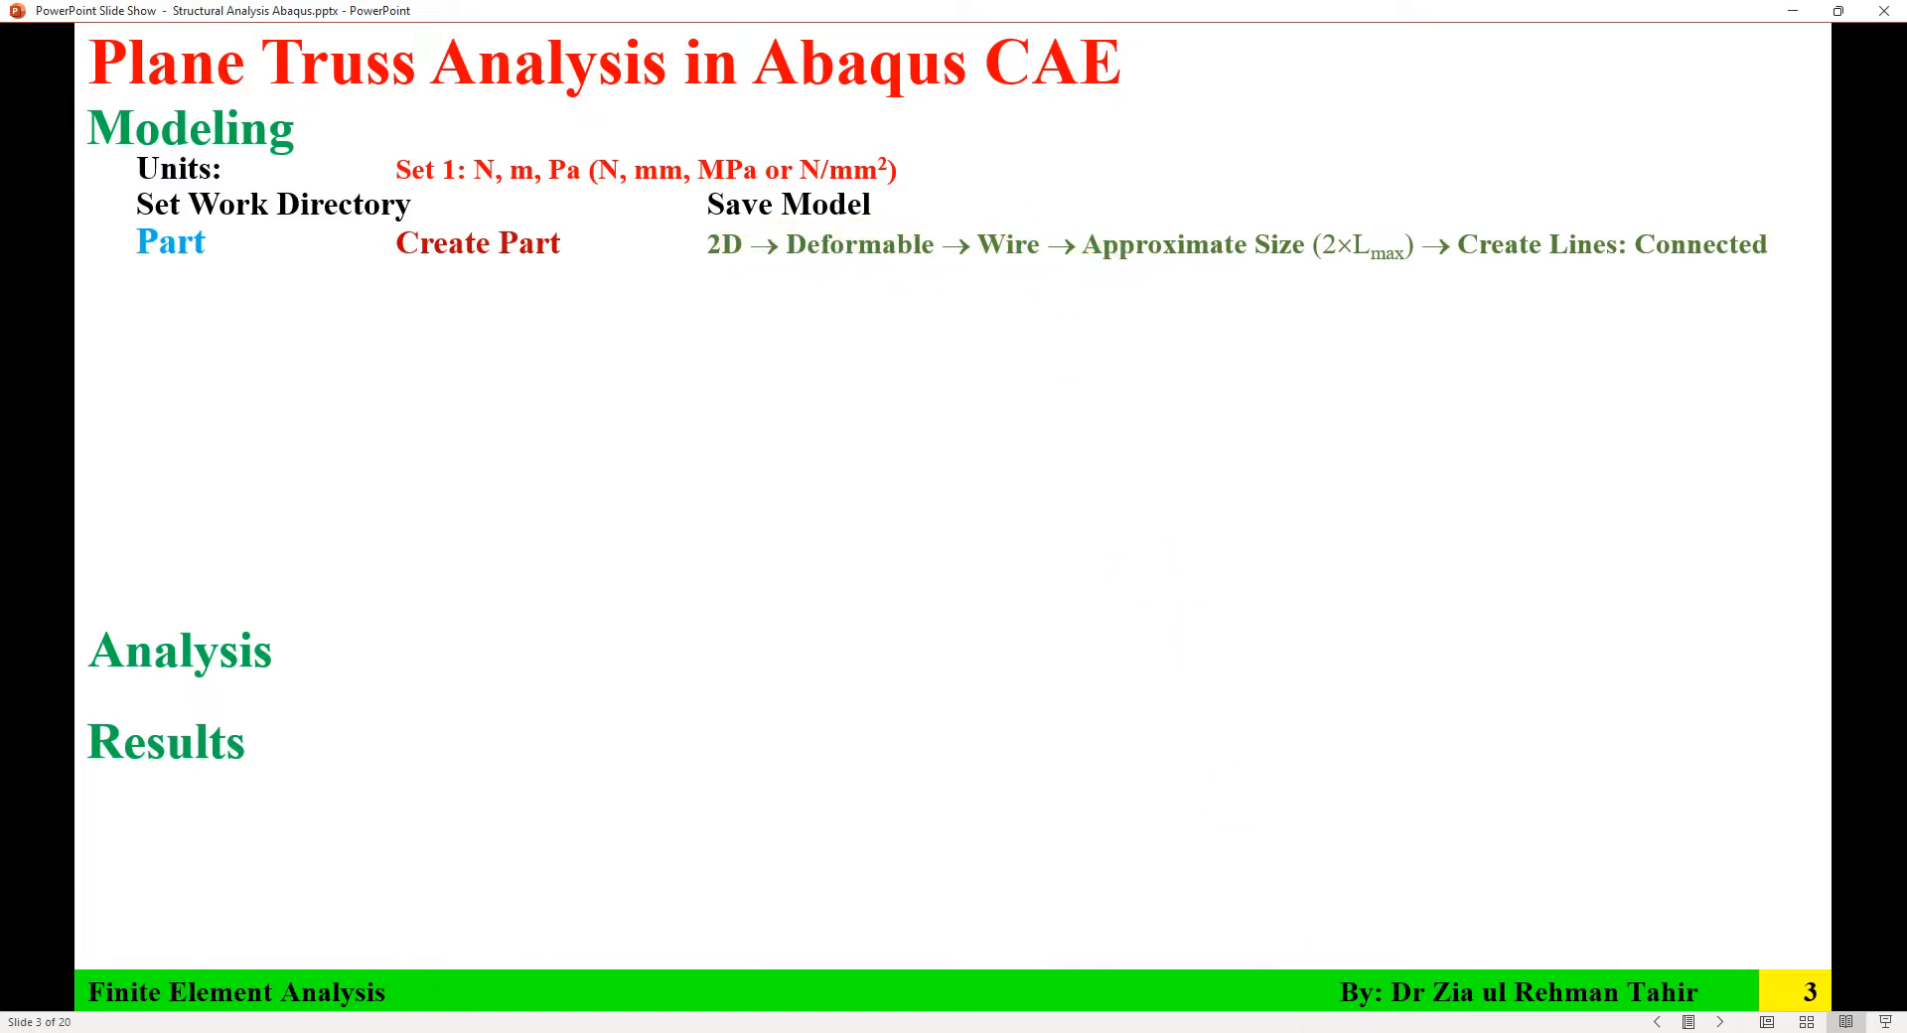
key(alt+Tab)
key(alt+Tab)
key(alt+Tab)
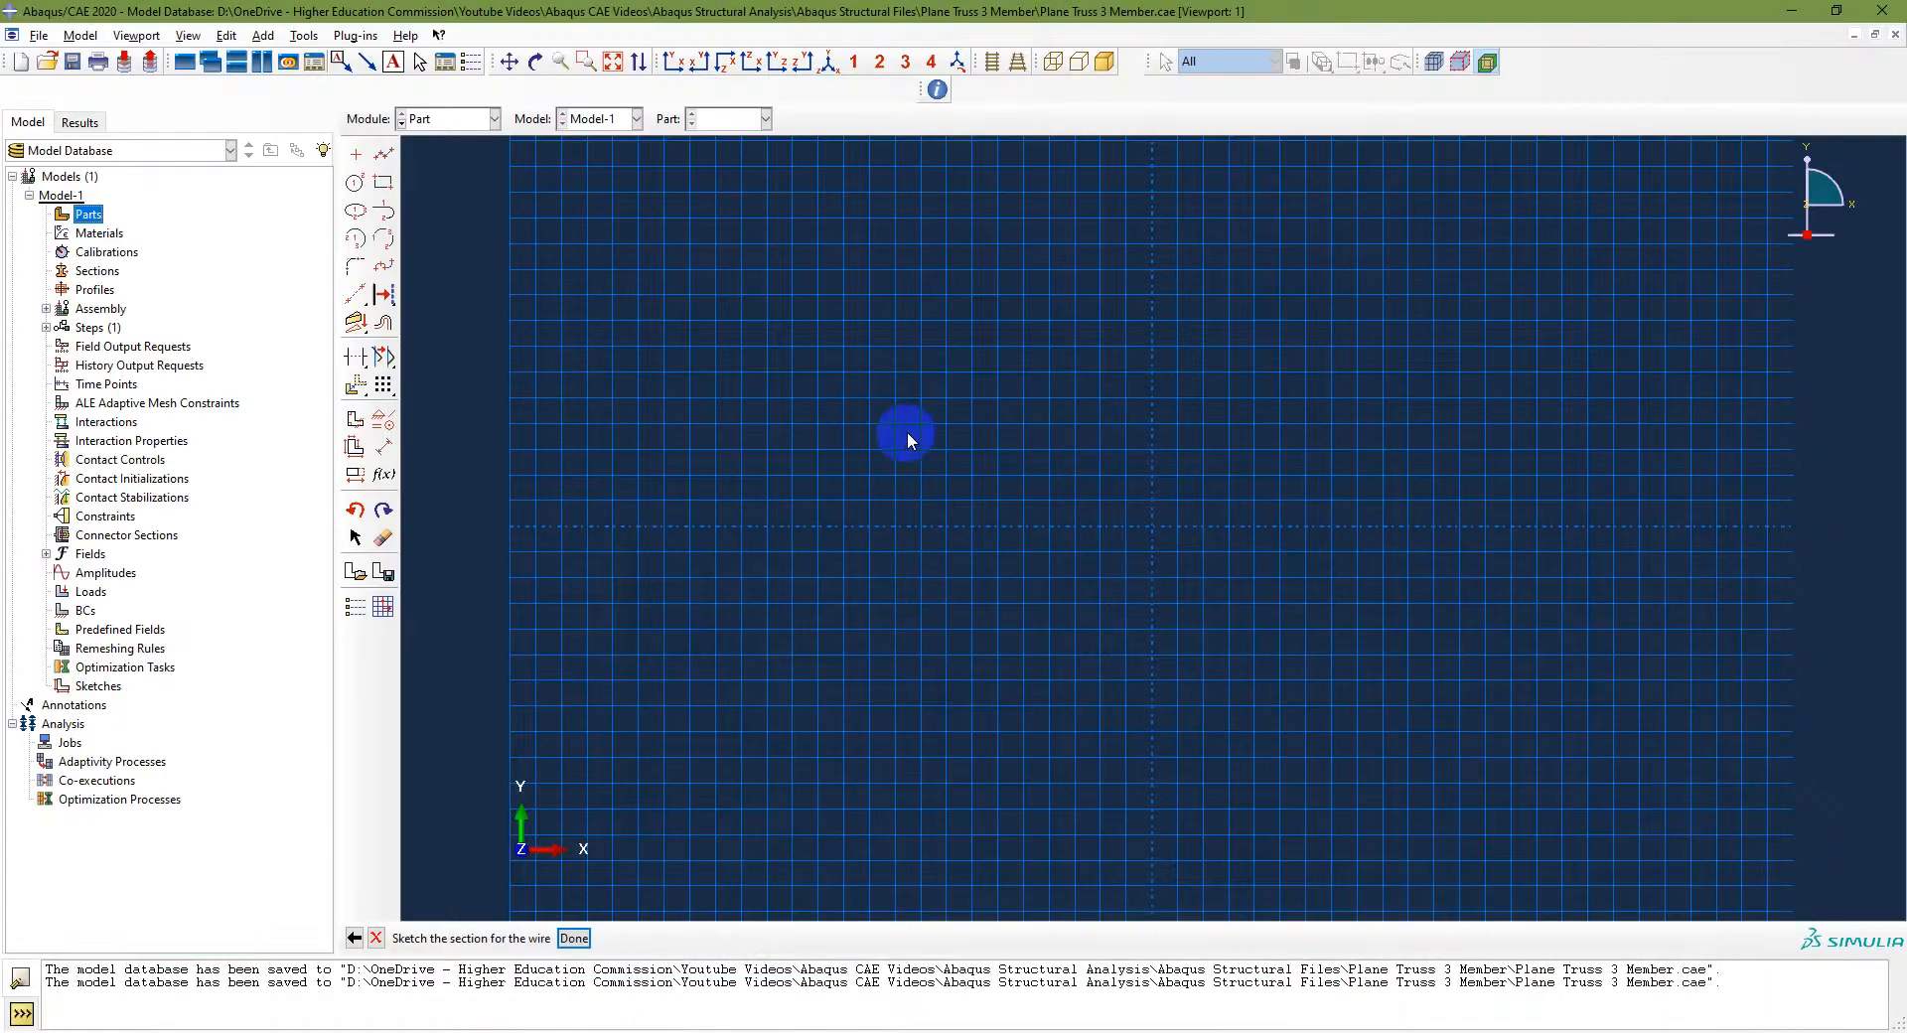
Step: Start connected lines at the origin and draw the first member to point 4000,6000
click(385, 156)
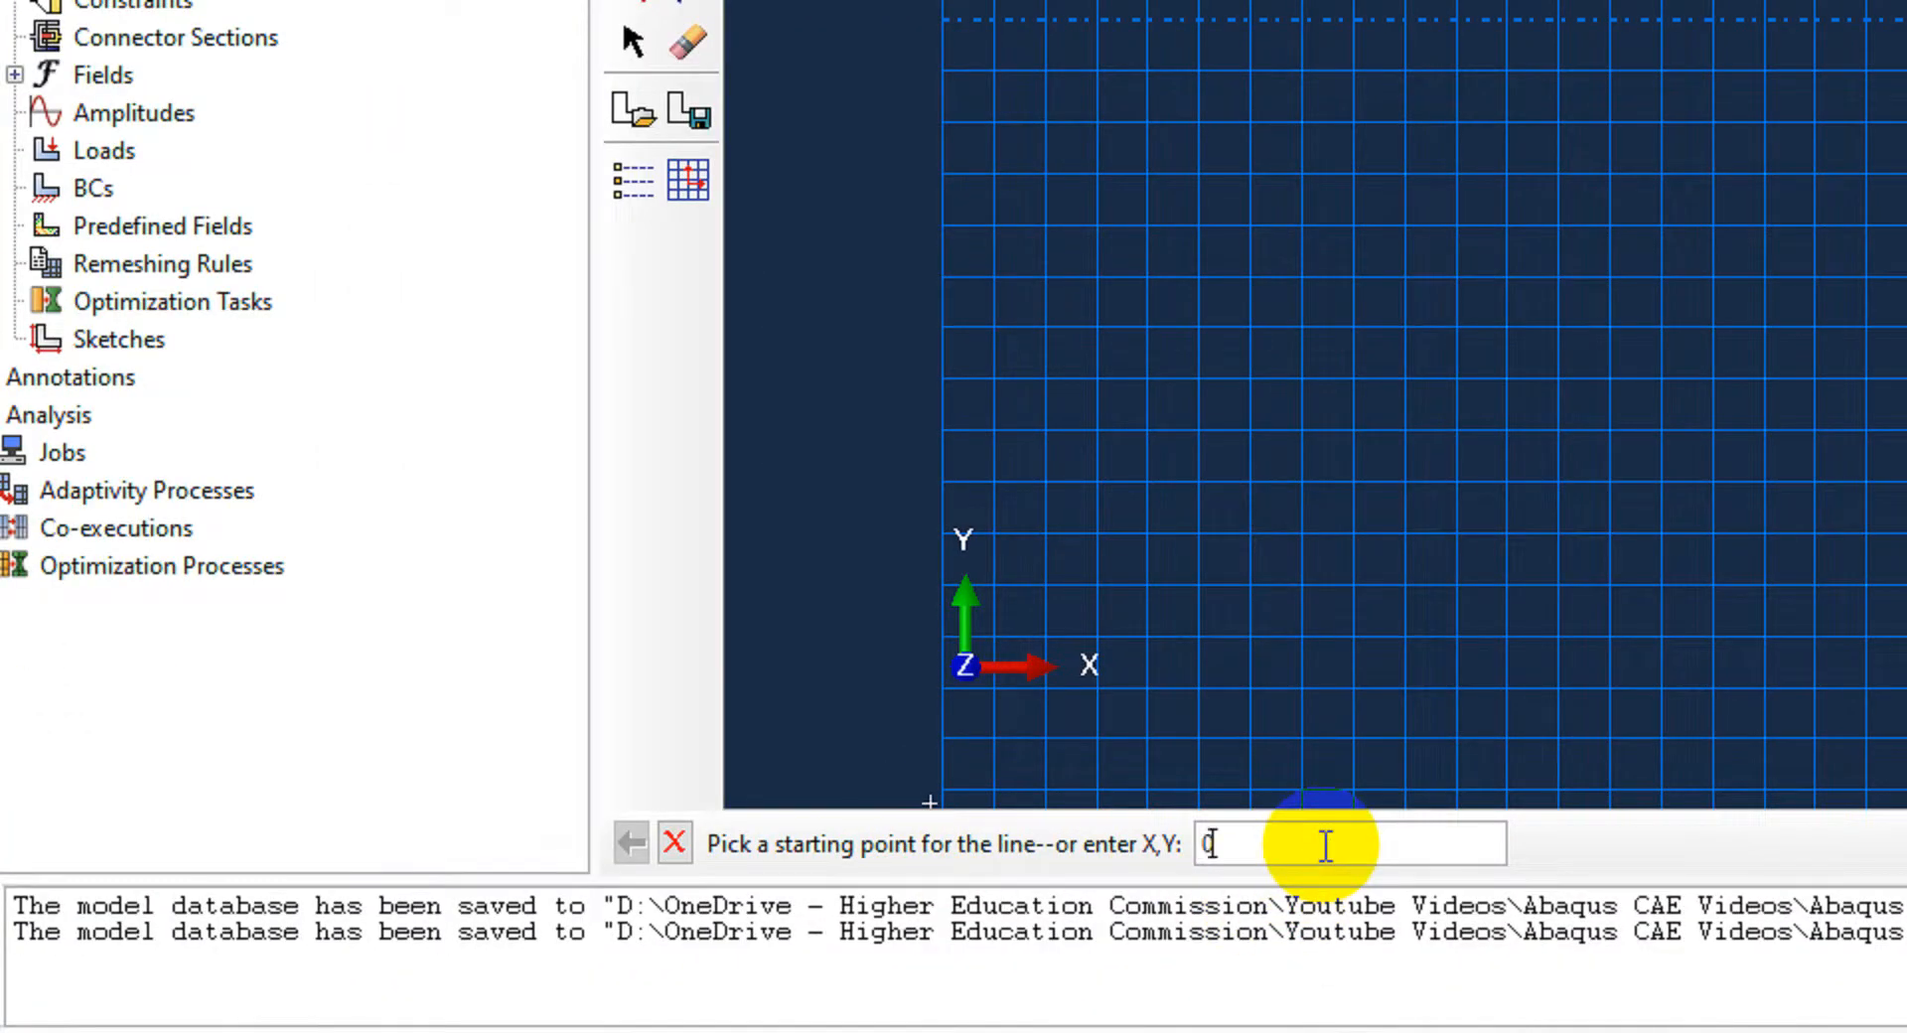
key(Return)
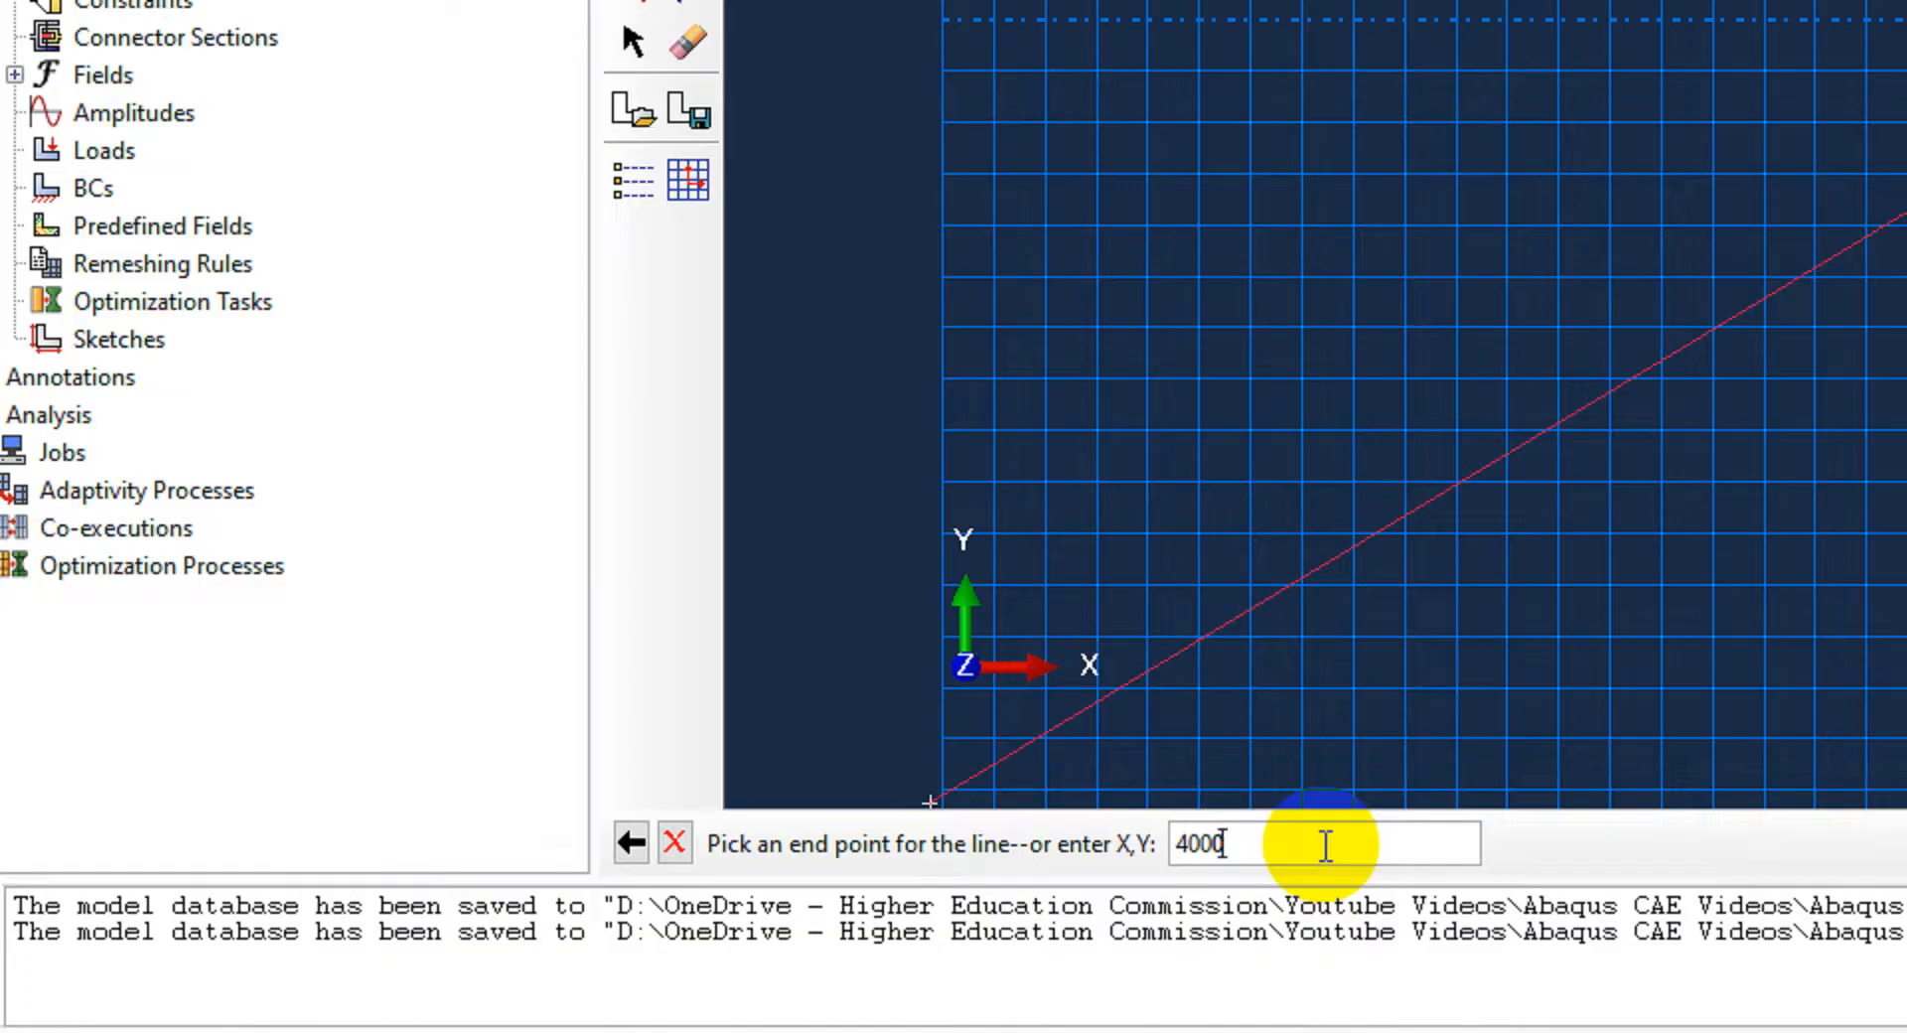
text(4000,6000)
key(Return)
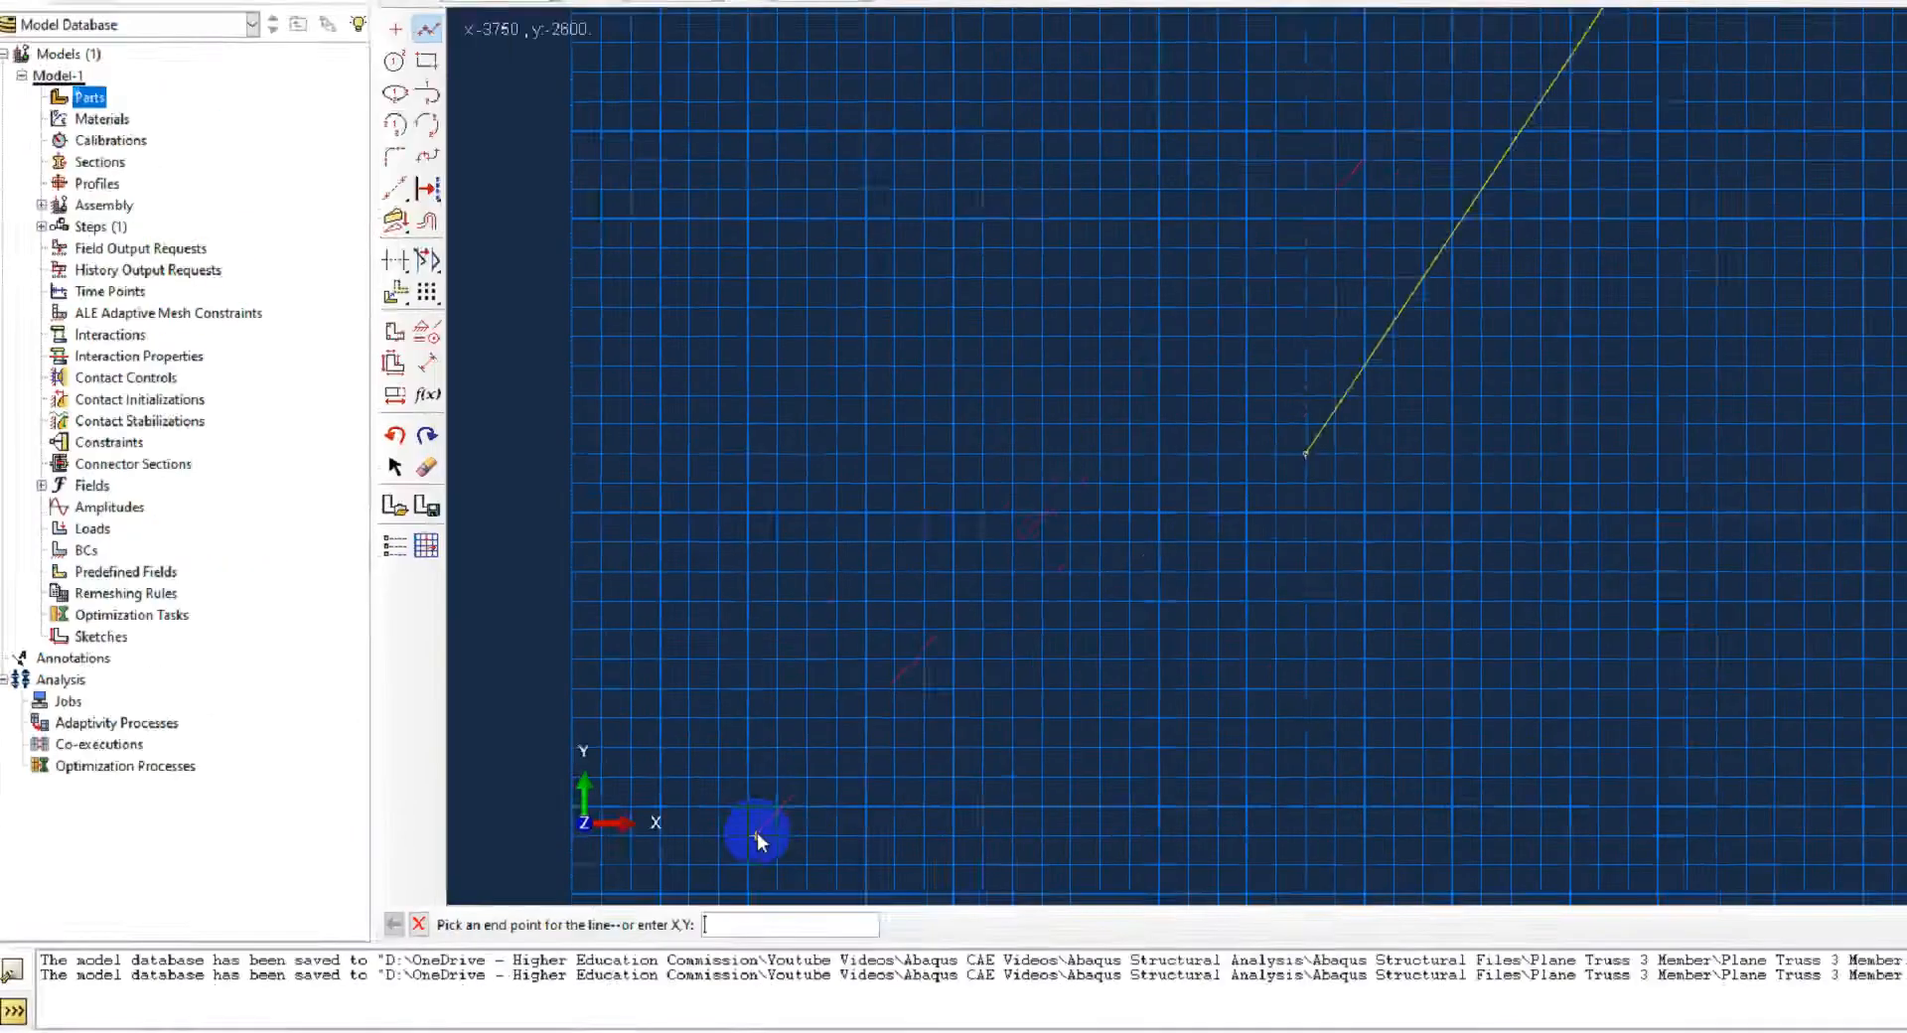
Step: Close the triangle with lines down to 4000,0 and back to the origin, then finish the wire sketch
scroll(1178, 522, down, 3)
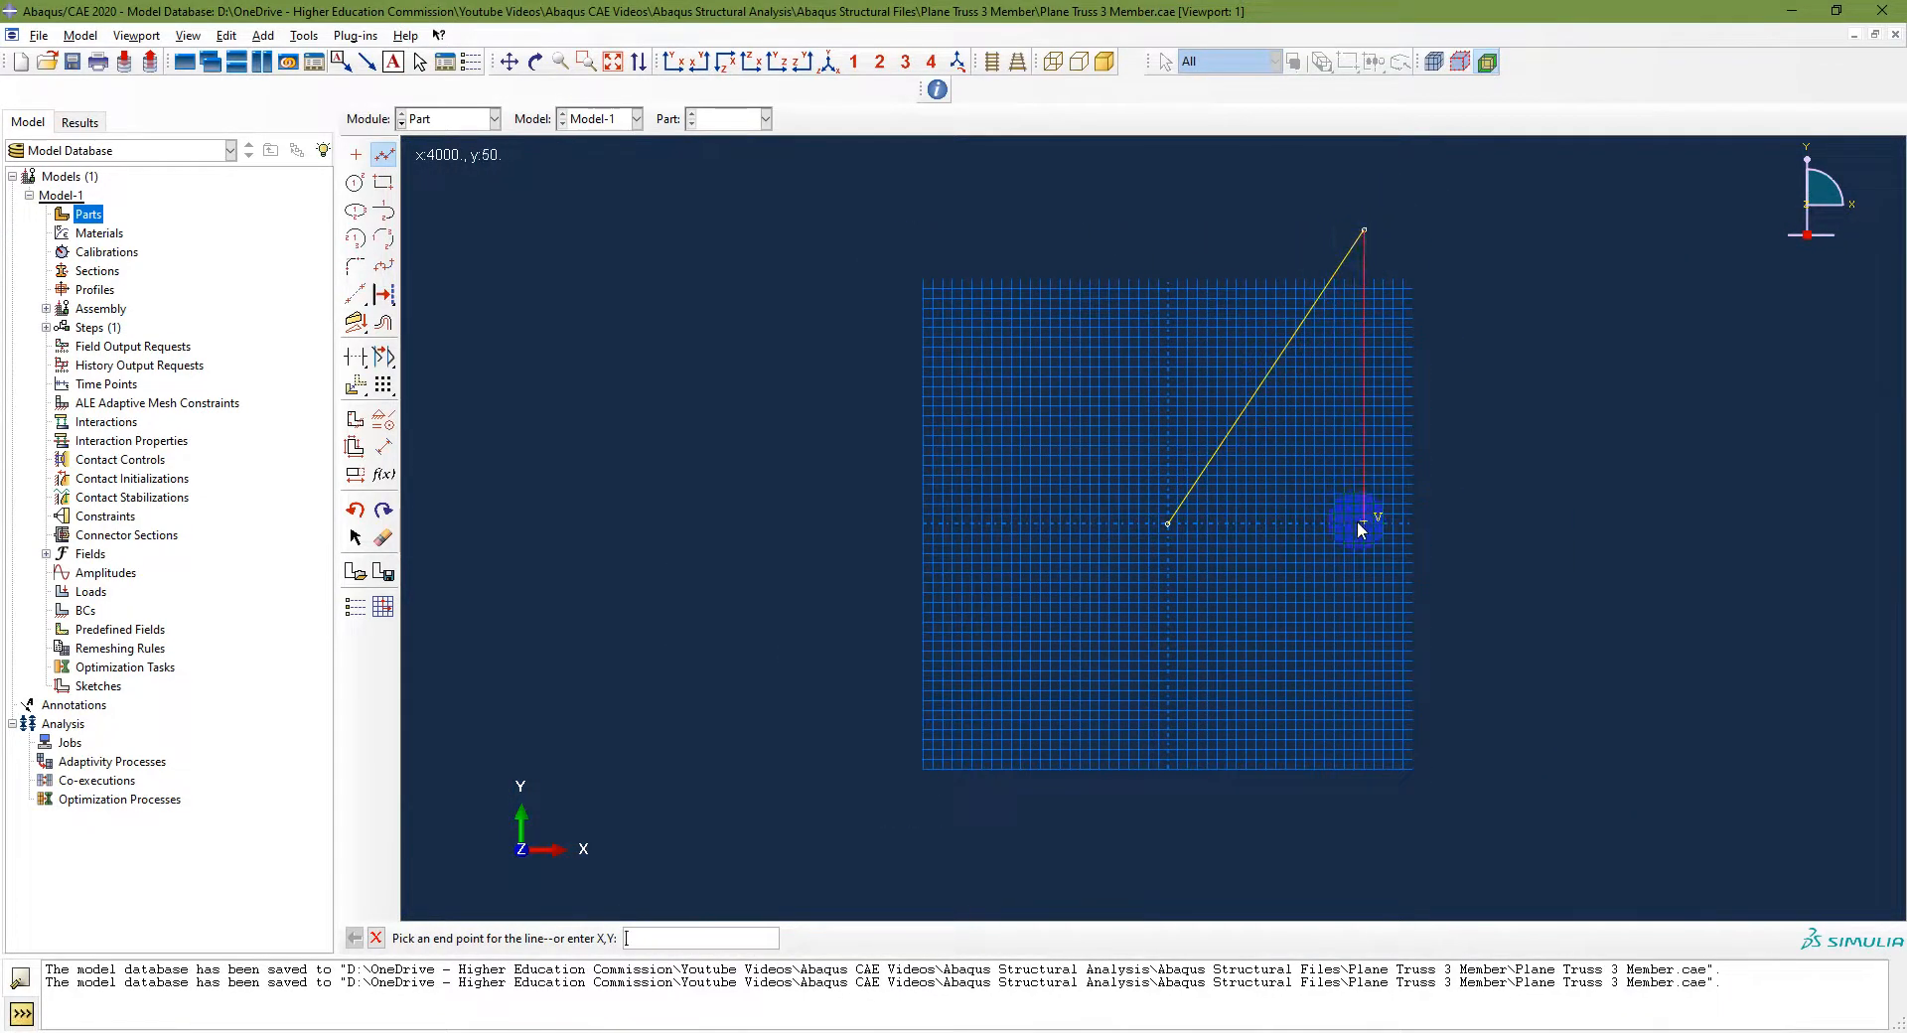
scroll(1364, 531, up, 5)
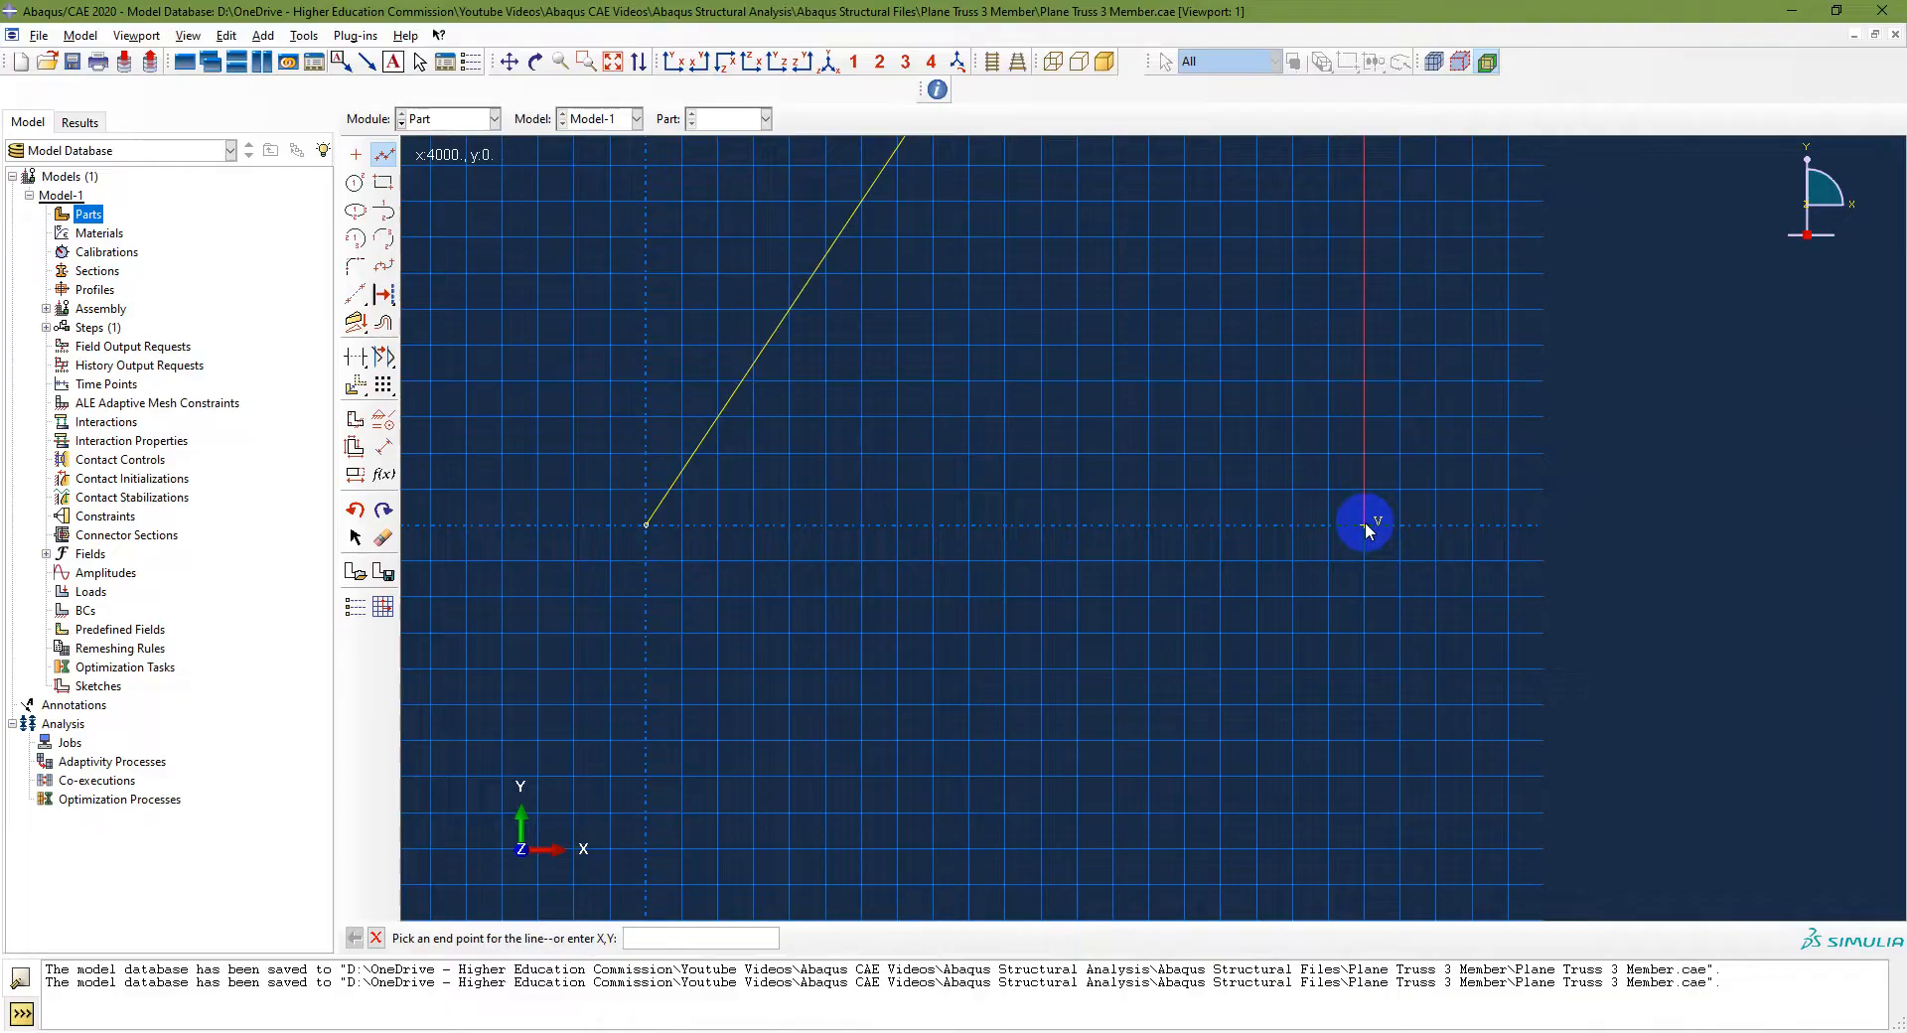
click(1365, 527)
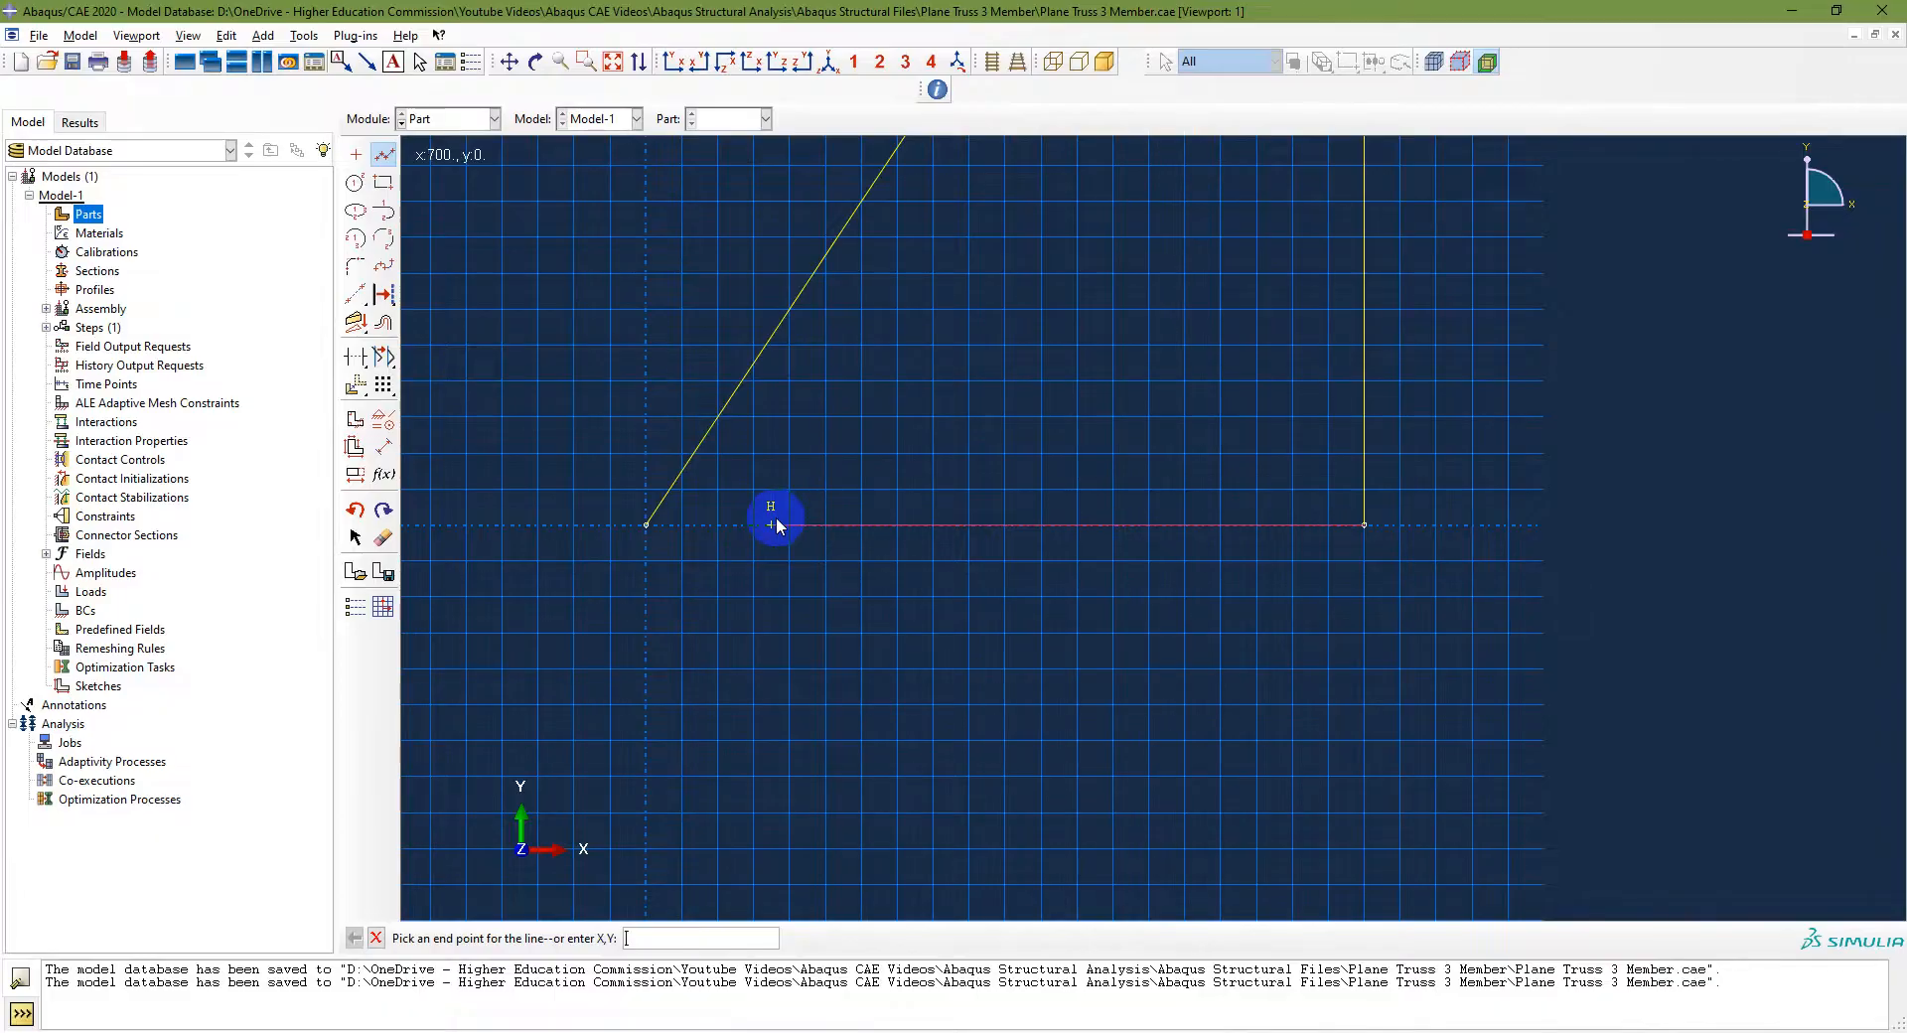
click(646, 525)
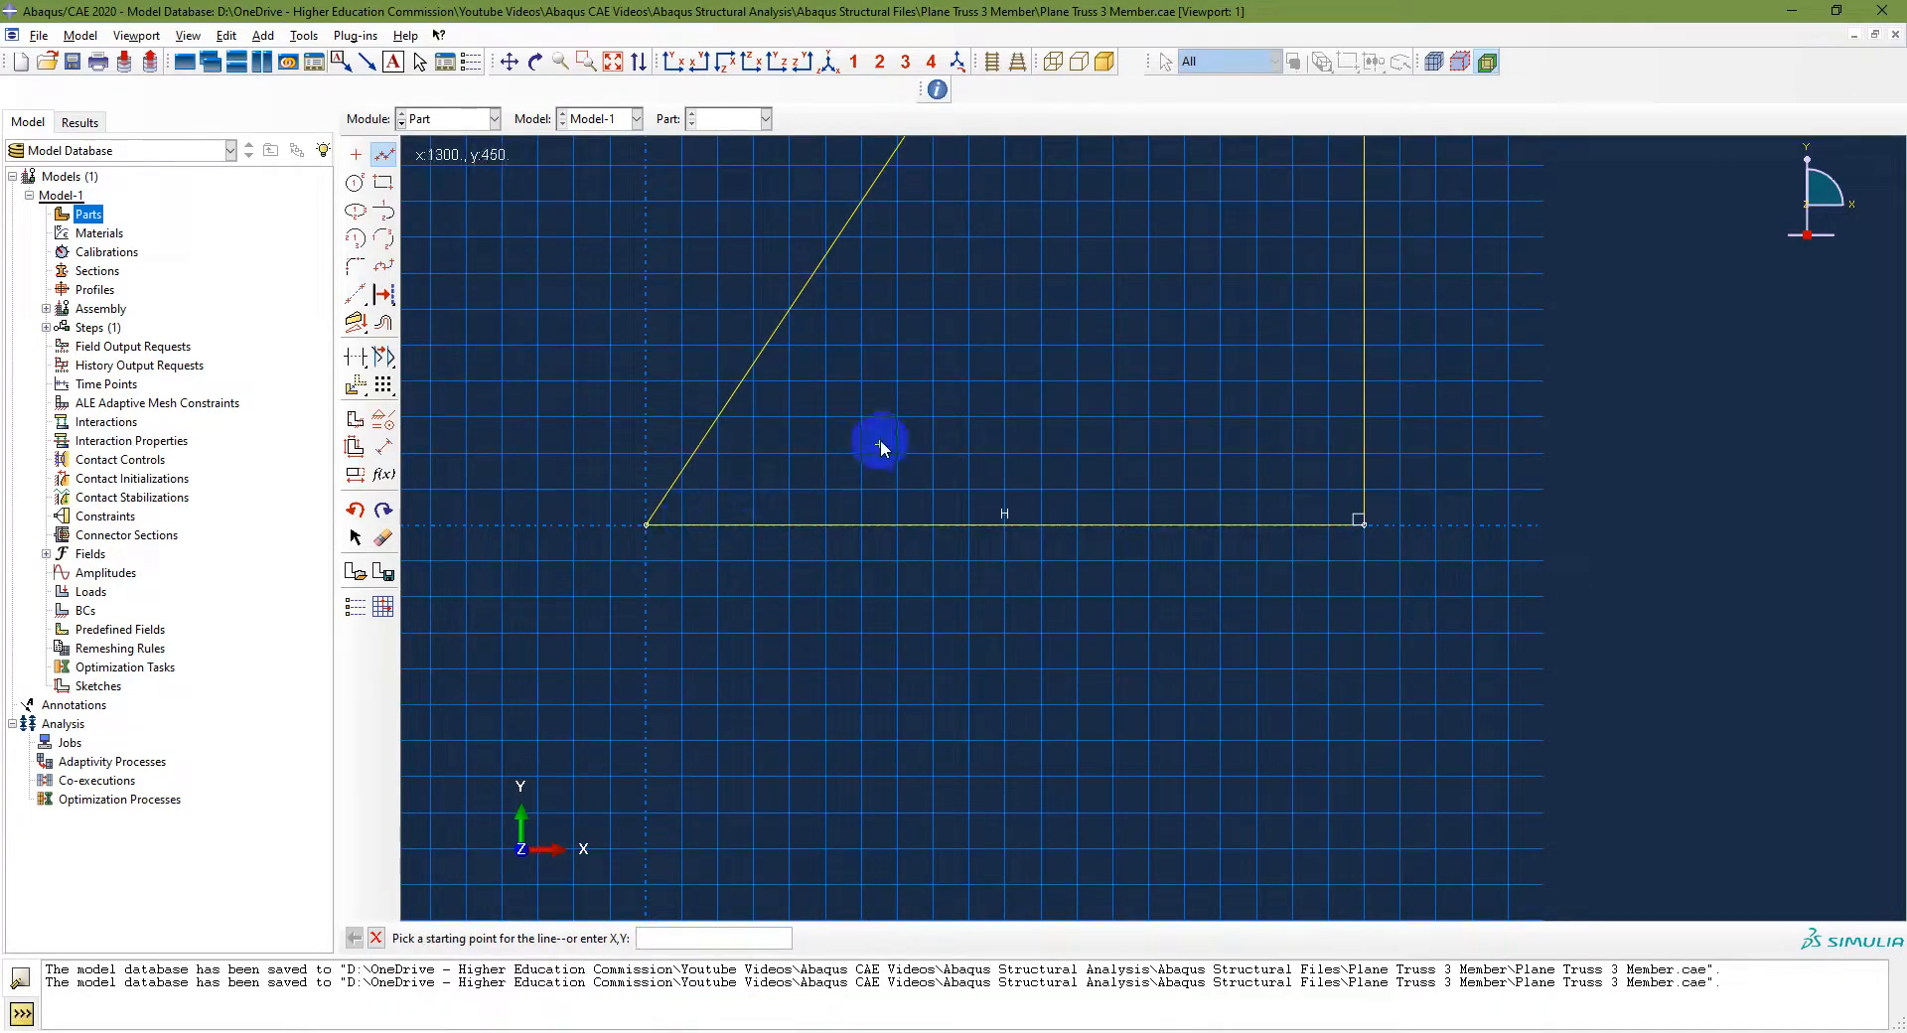
right_click(936, 429)
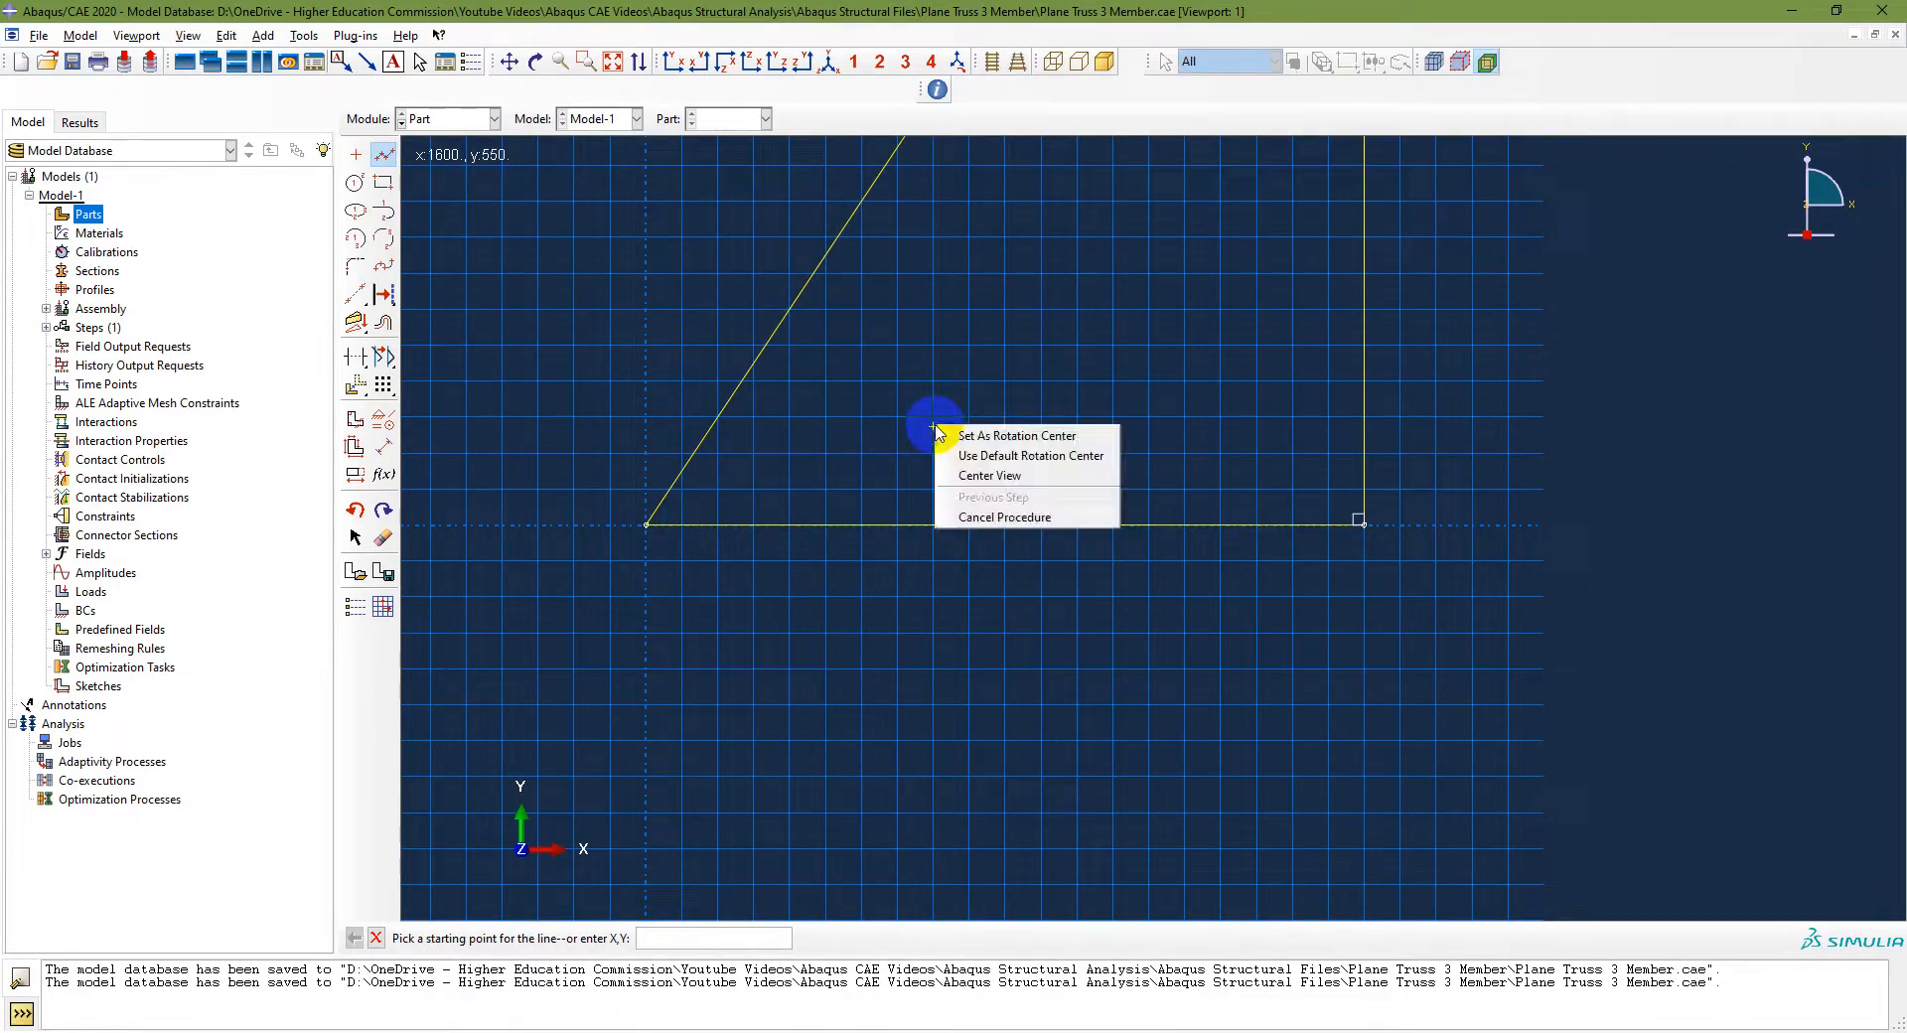
click(983, 517)
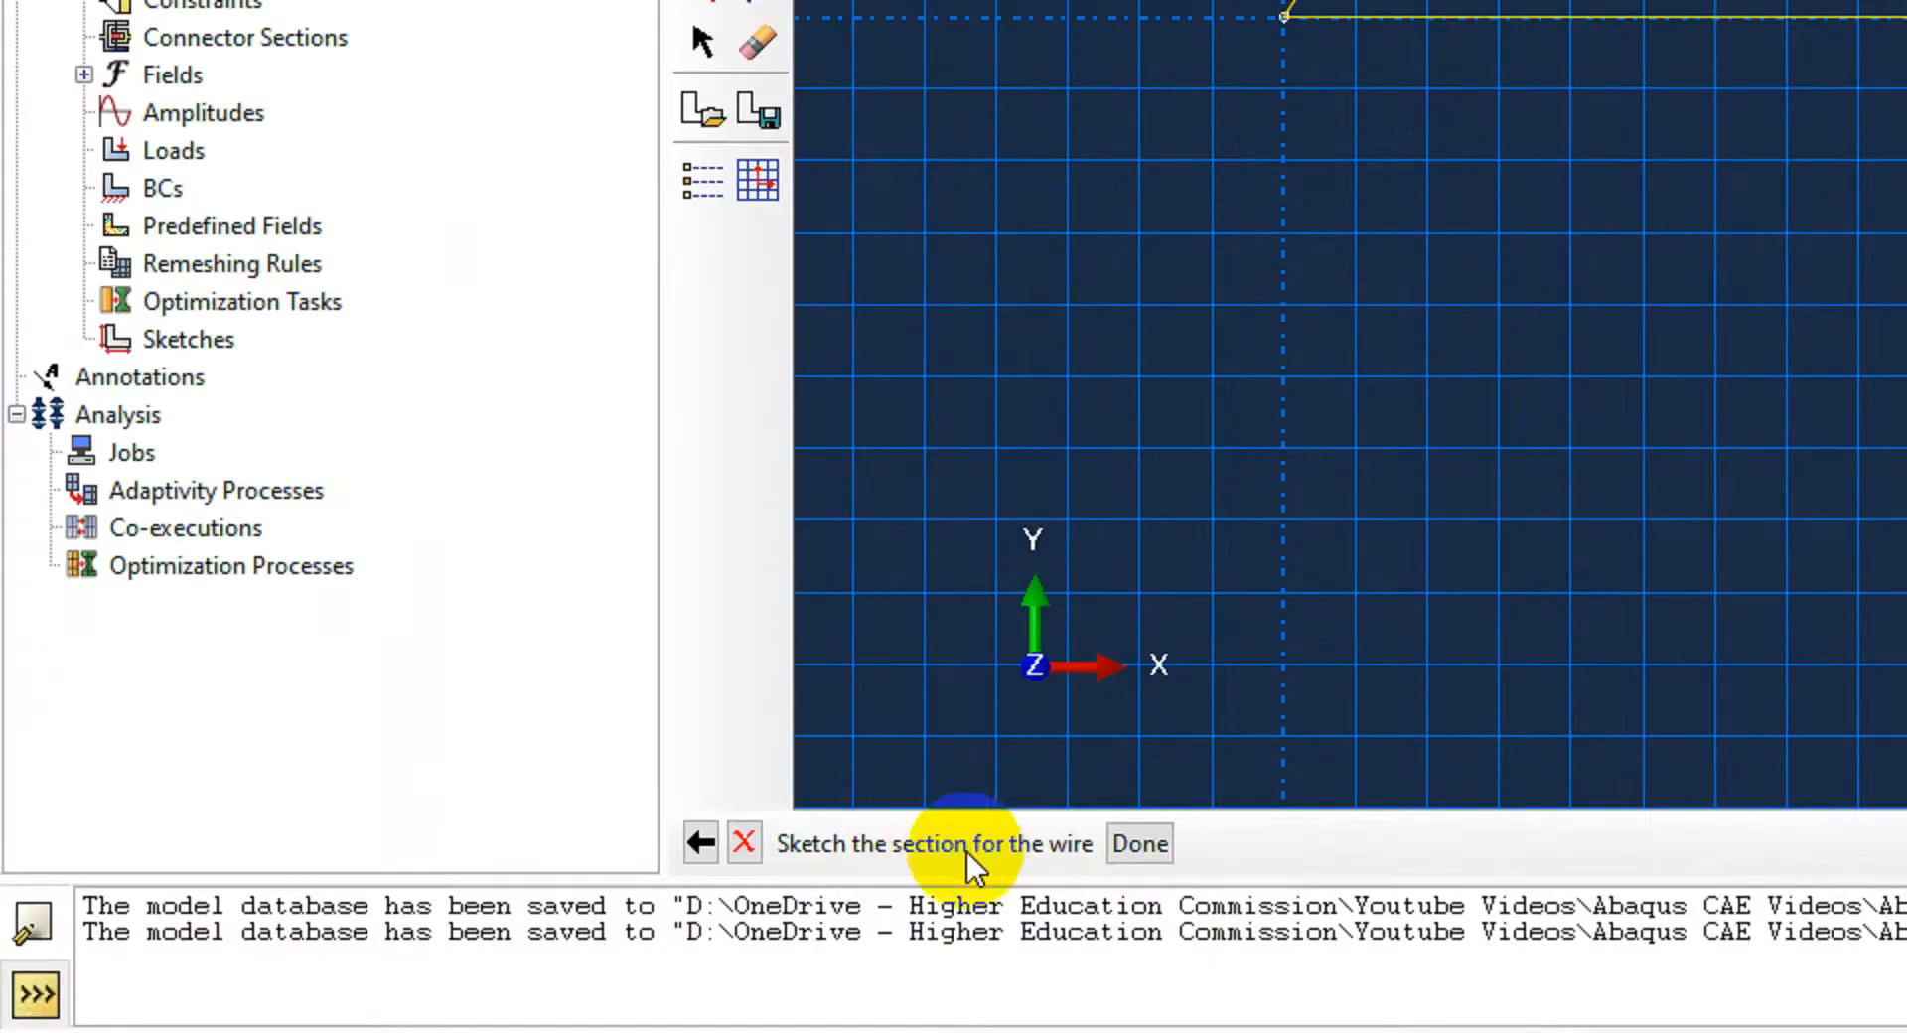
click(1142, 842)
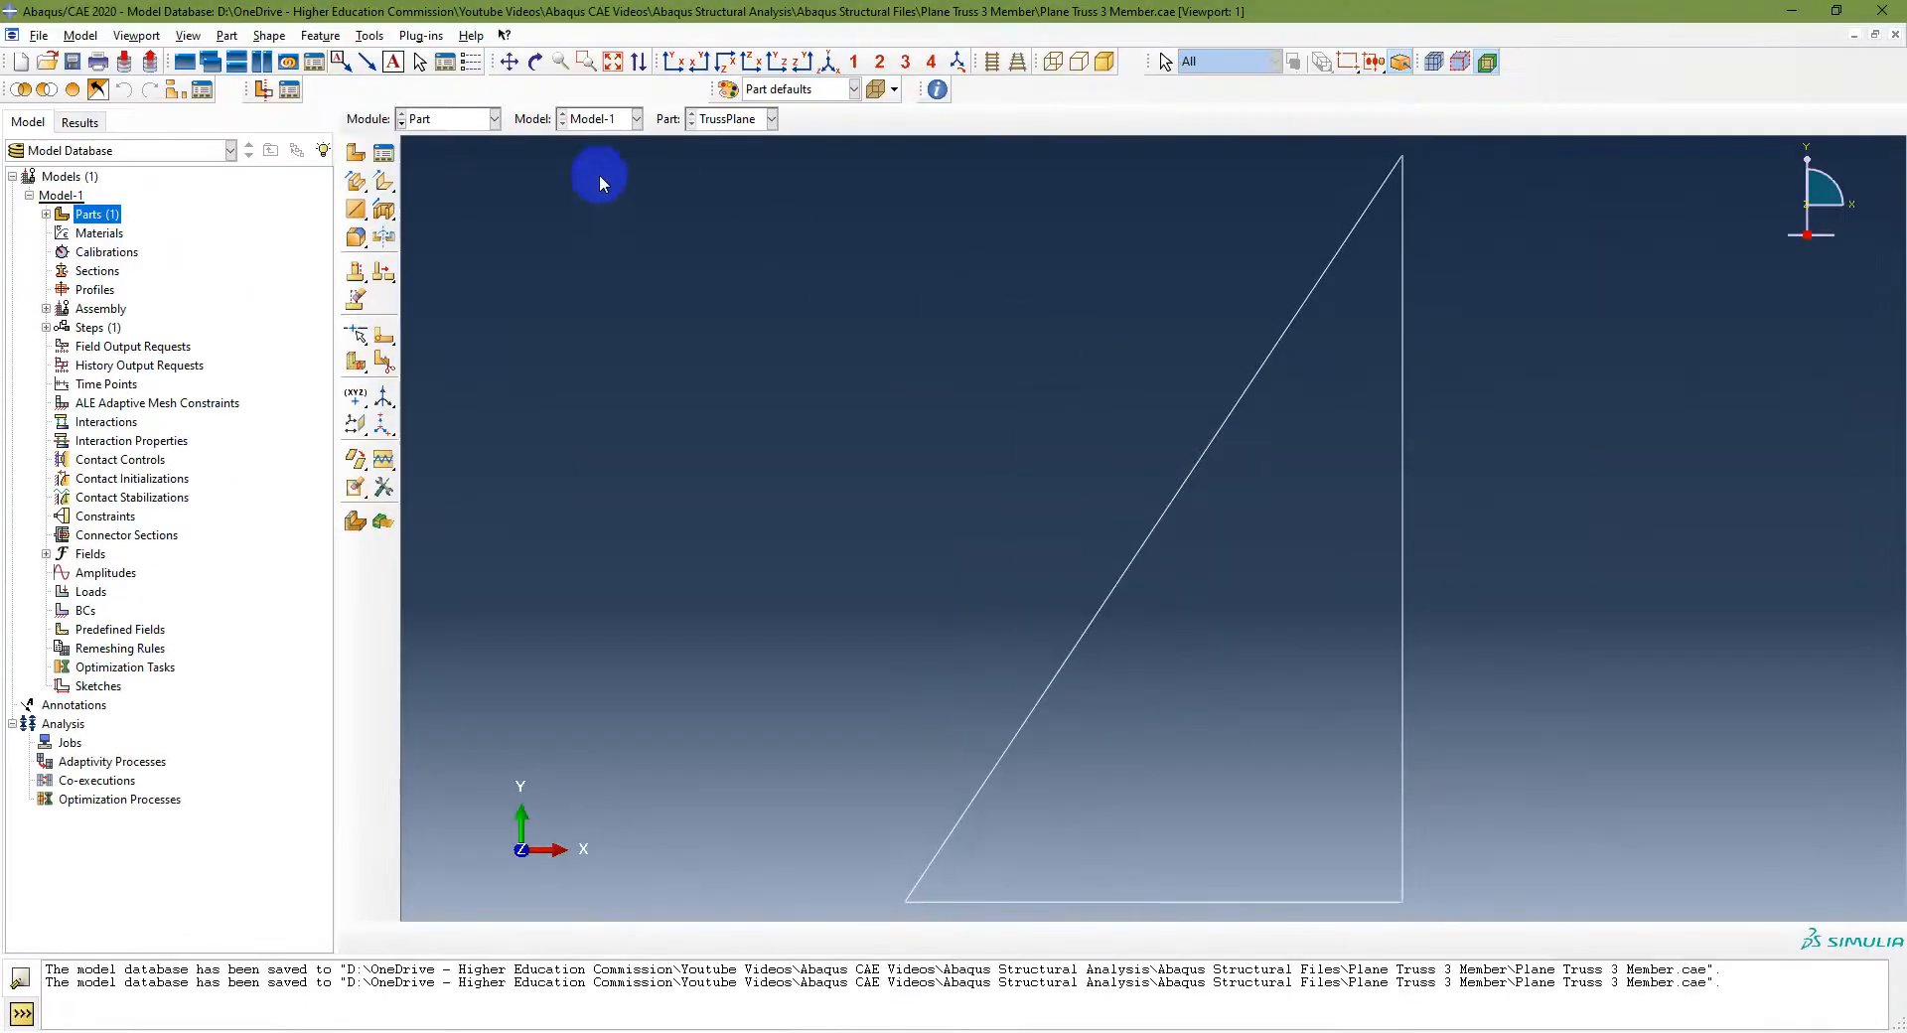
Step: Expand the TrussPlane part in the model tree to examine its wire feature and section sketch
click(46, 213)
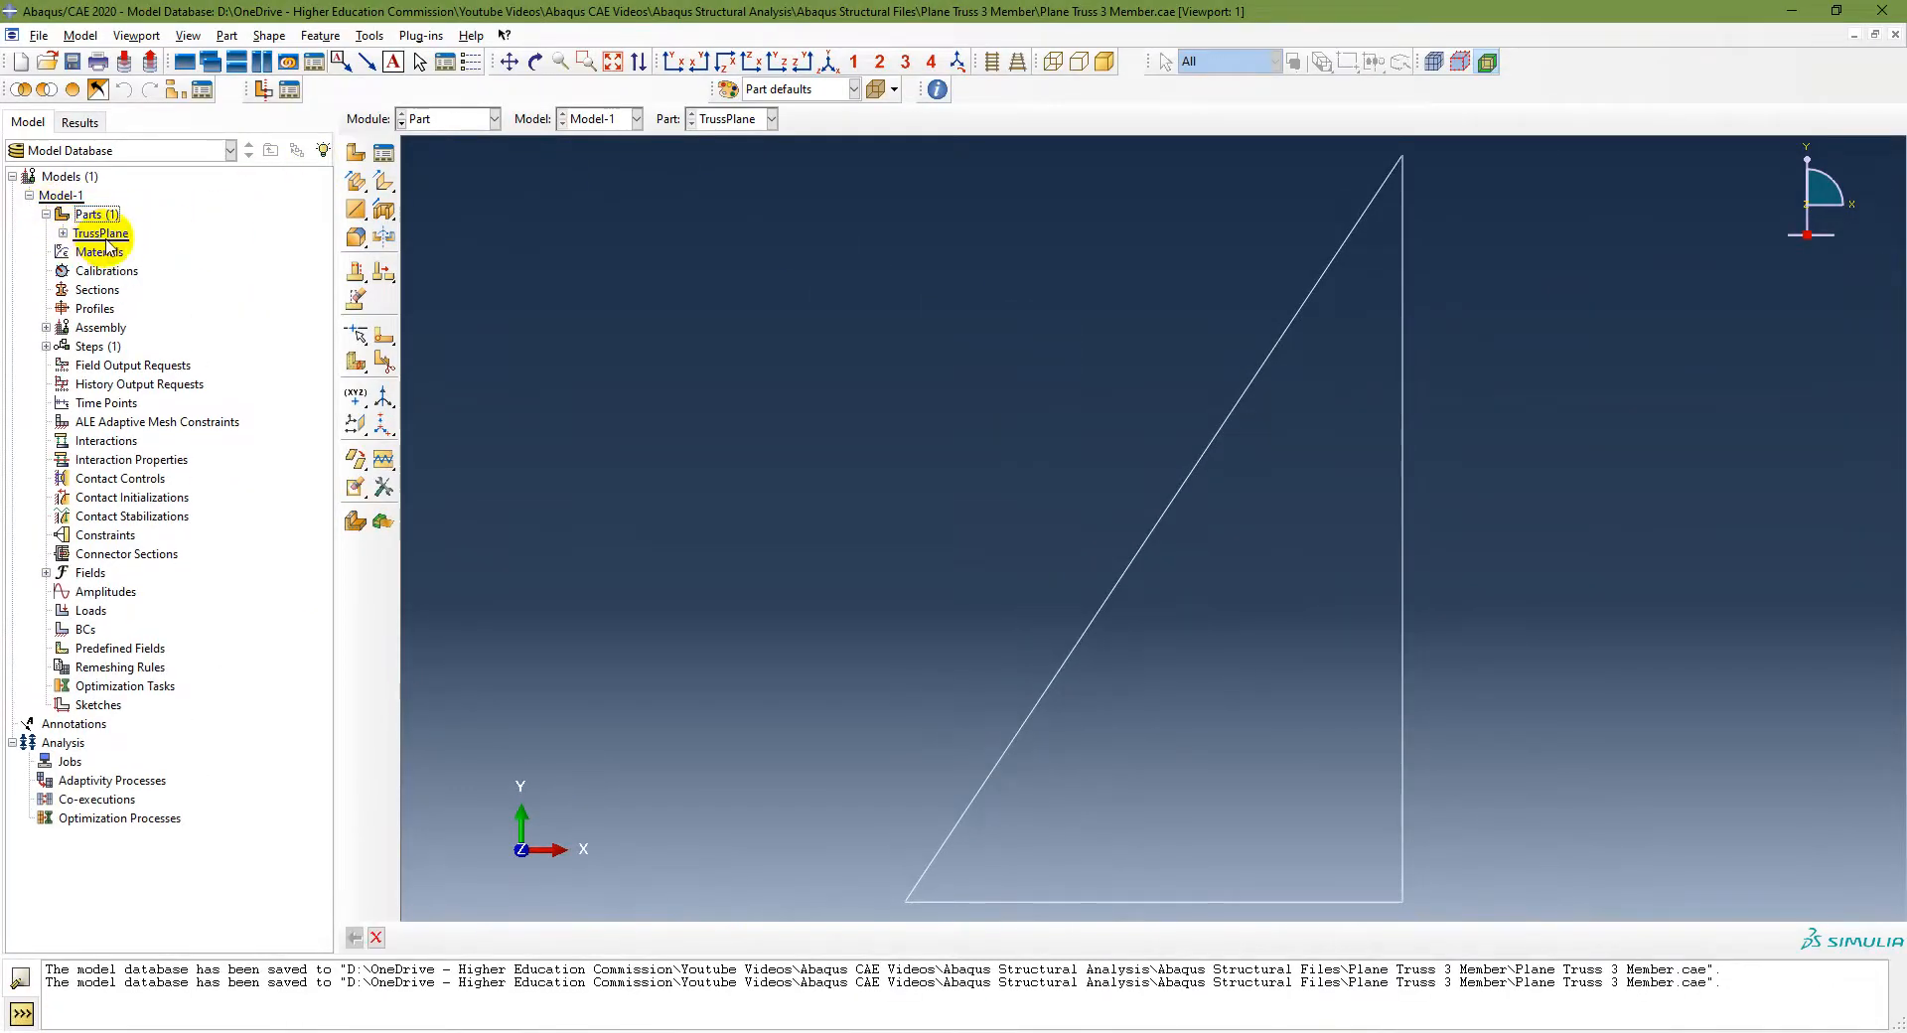
click(63, 234)
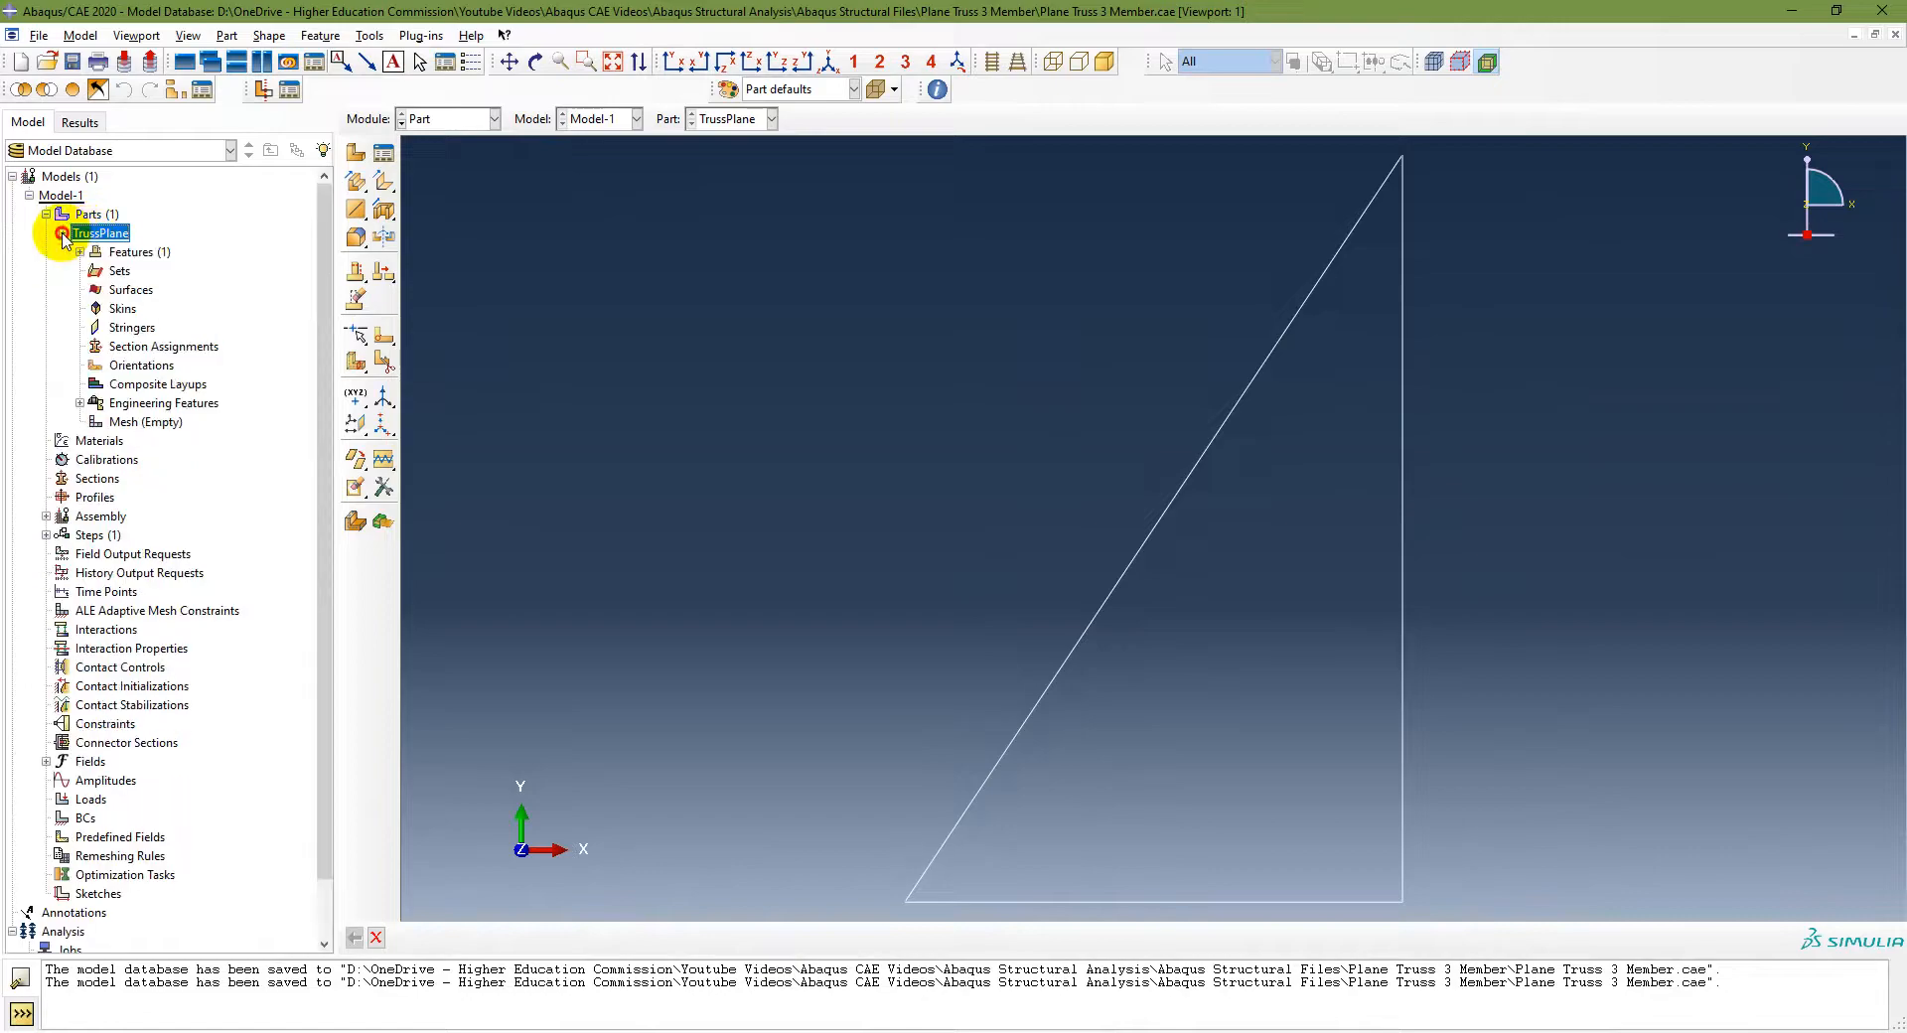
click(80, 252)
click(97, 270)
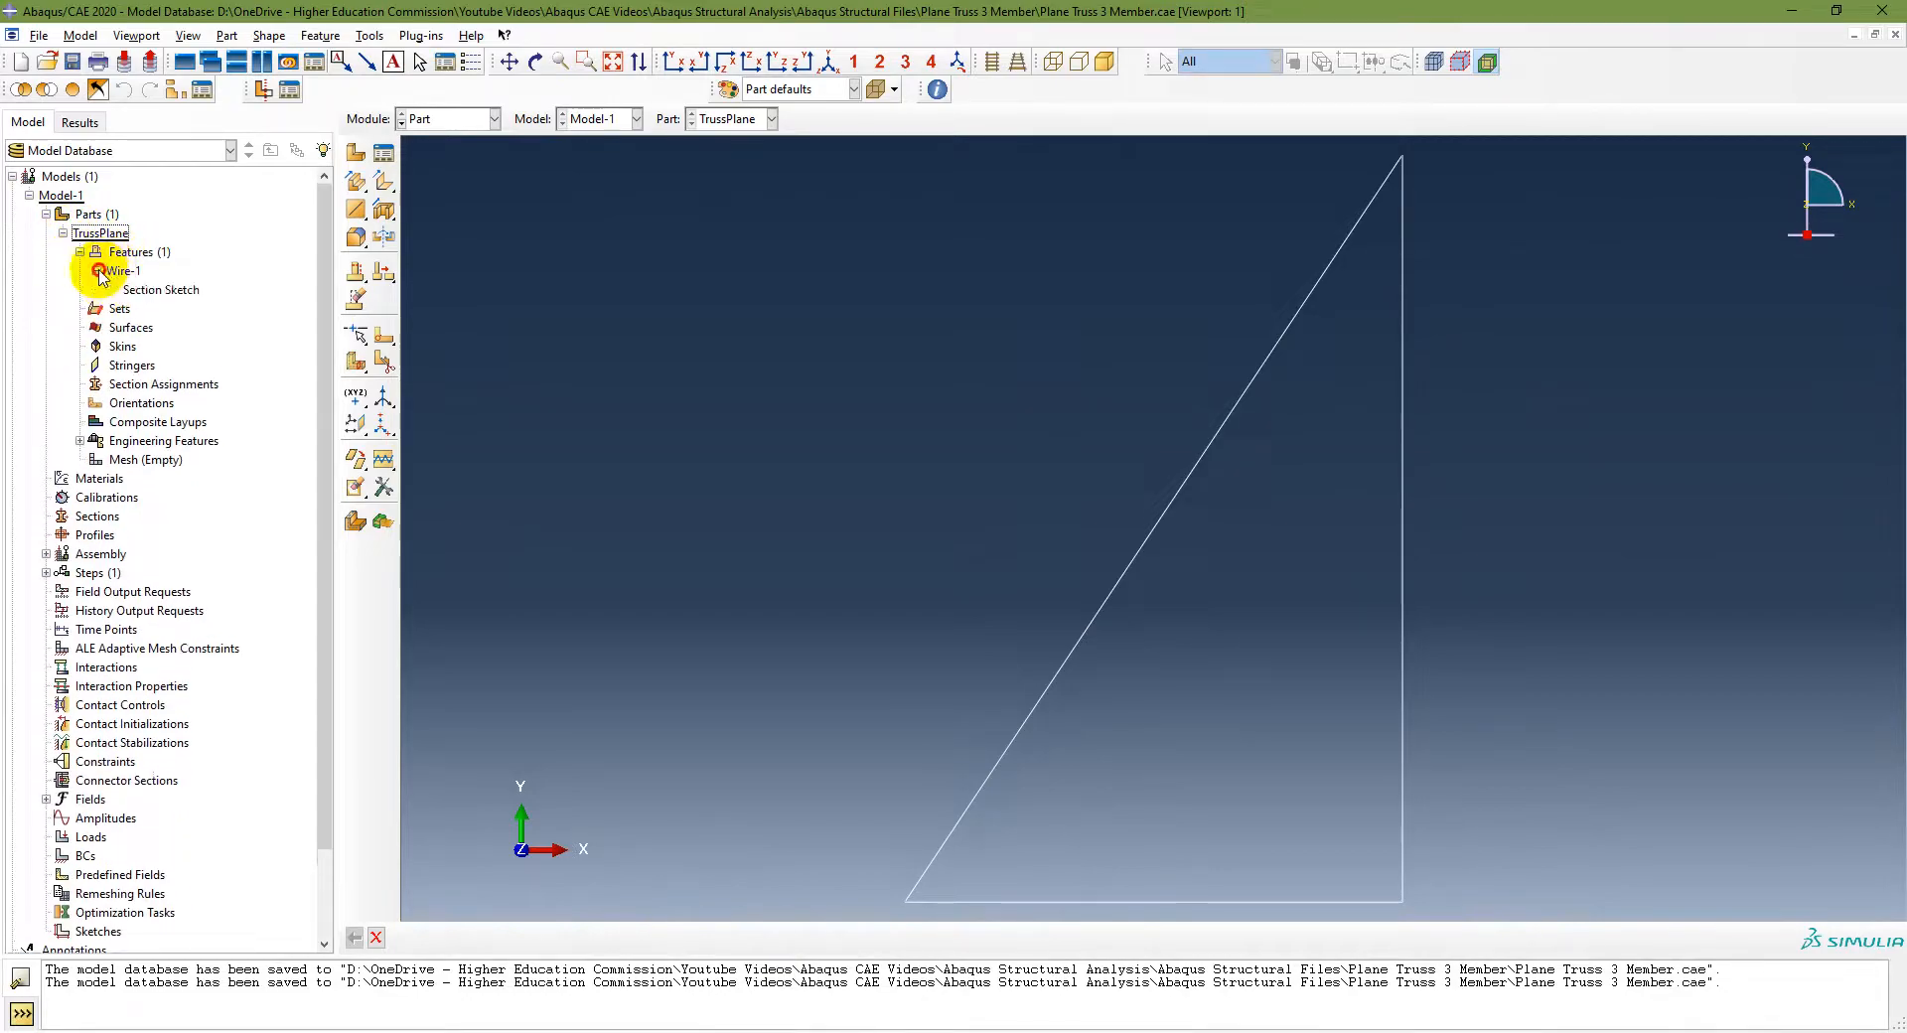
double_click(159, 289)
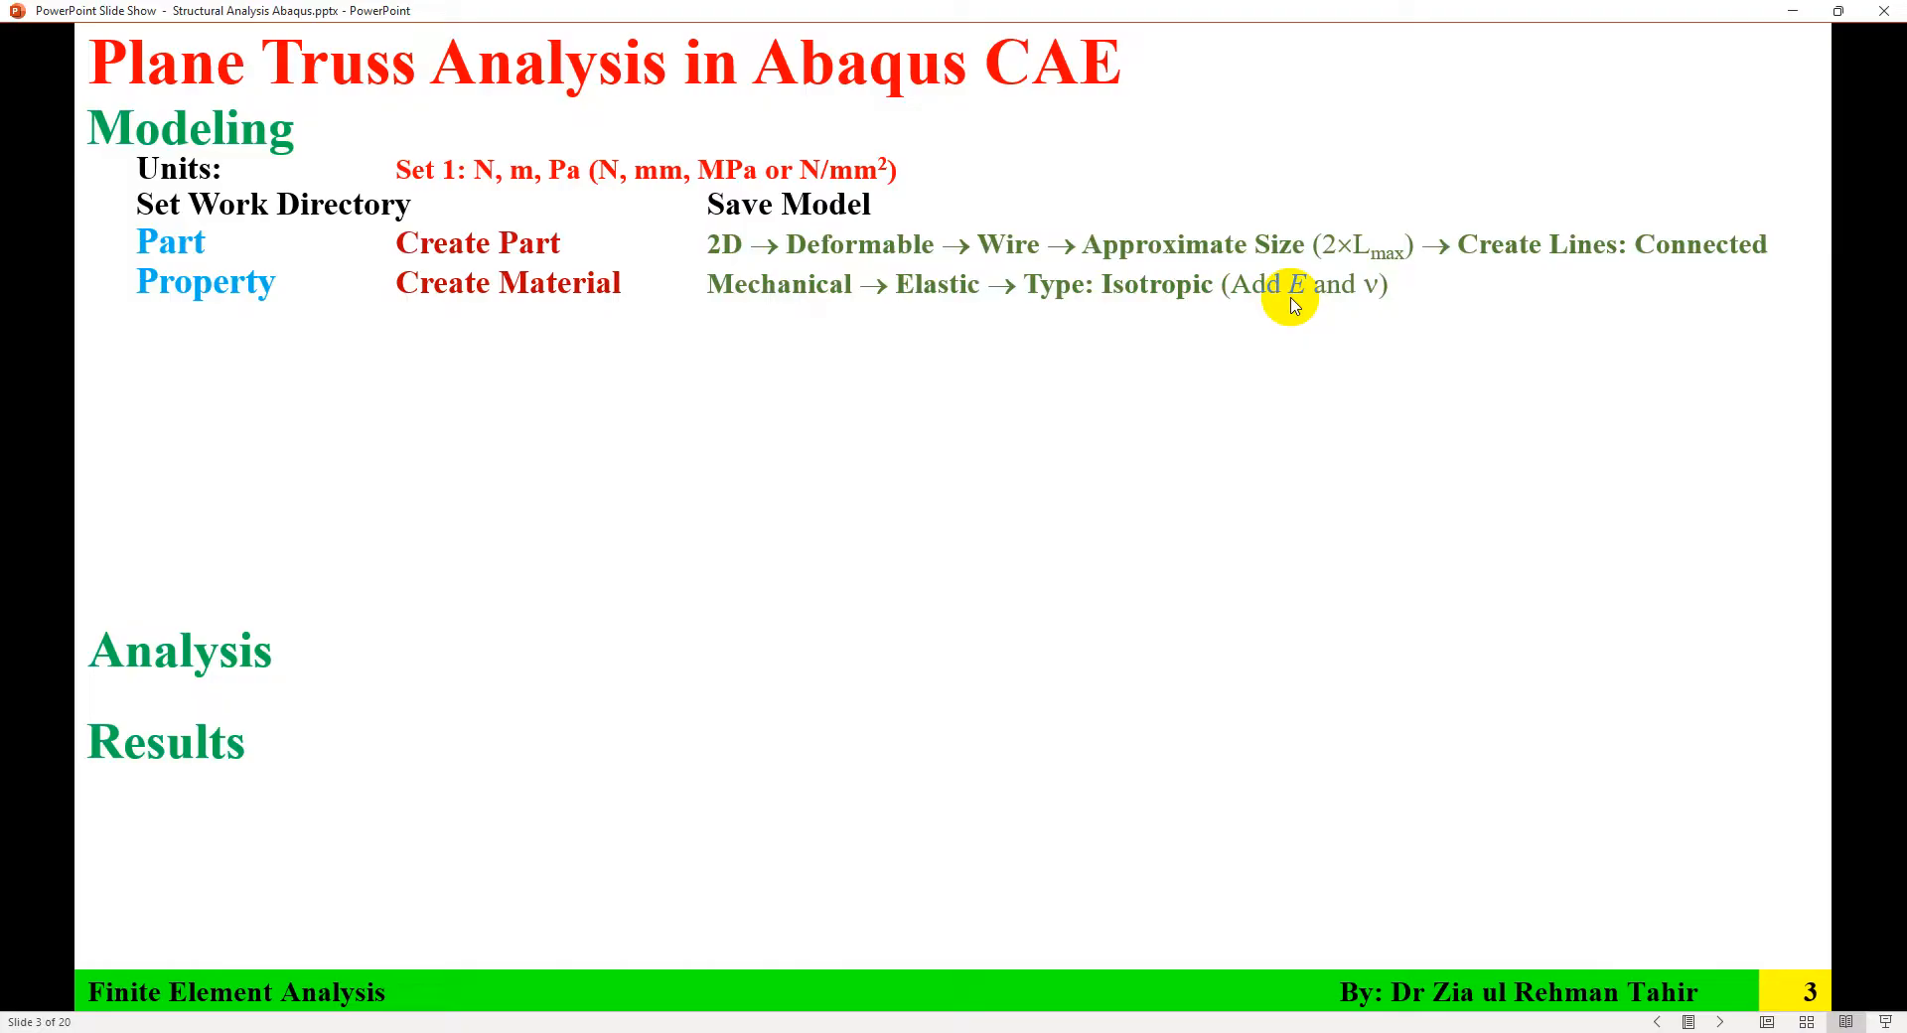
Step: Switch to the Property module
click(1345, 1031)
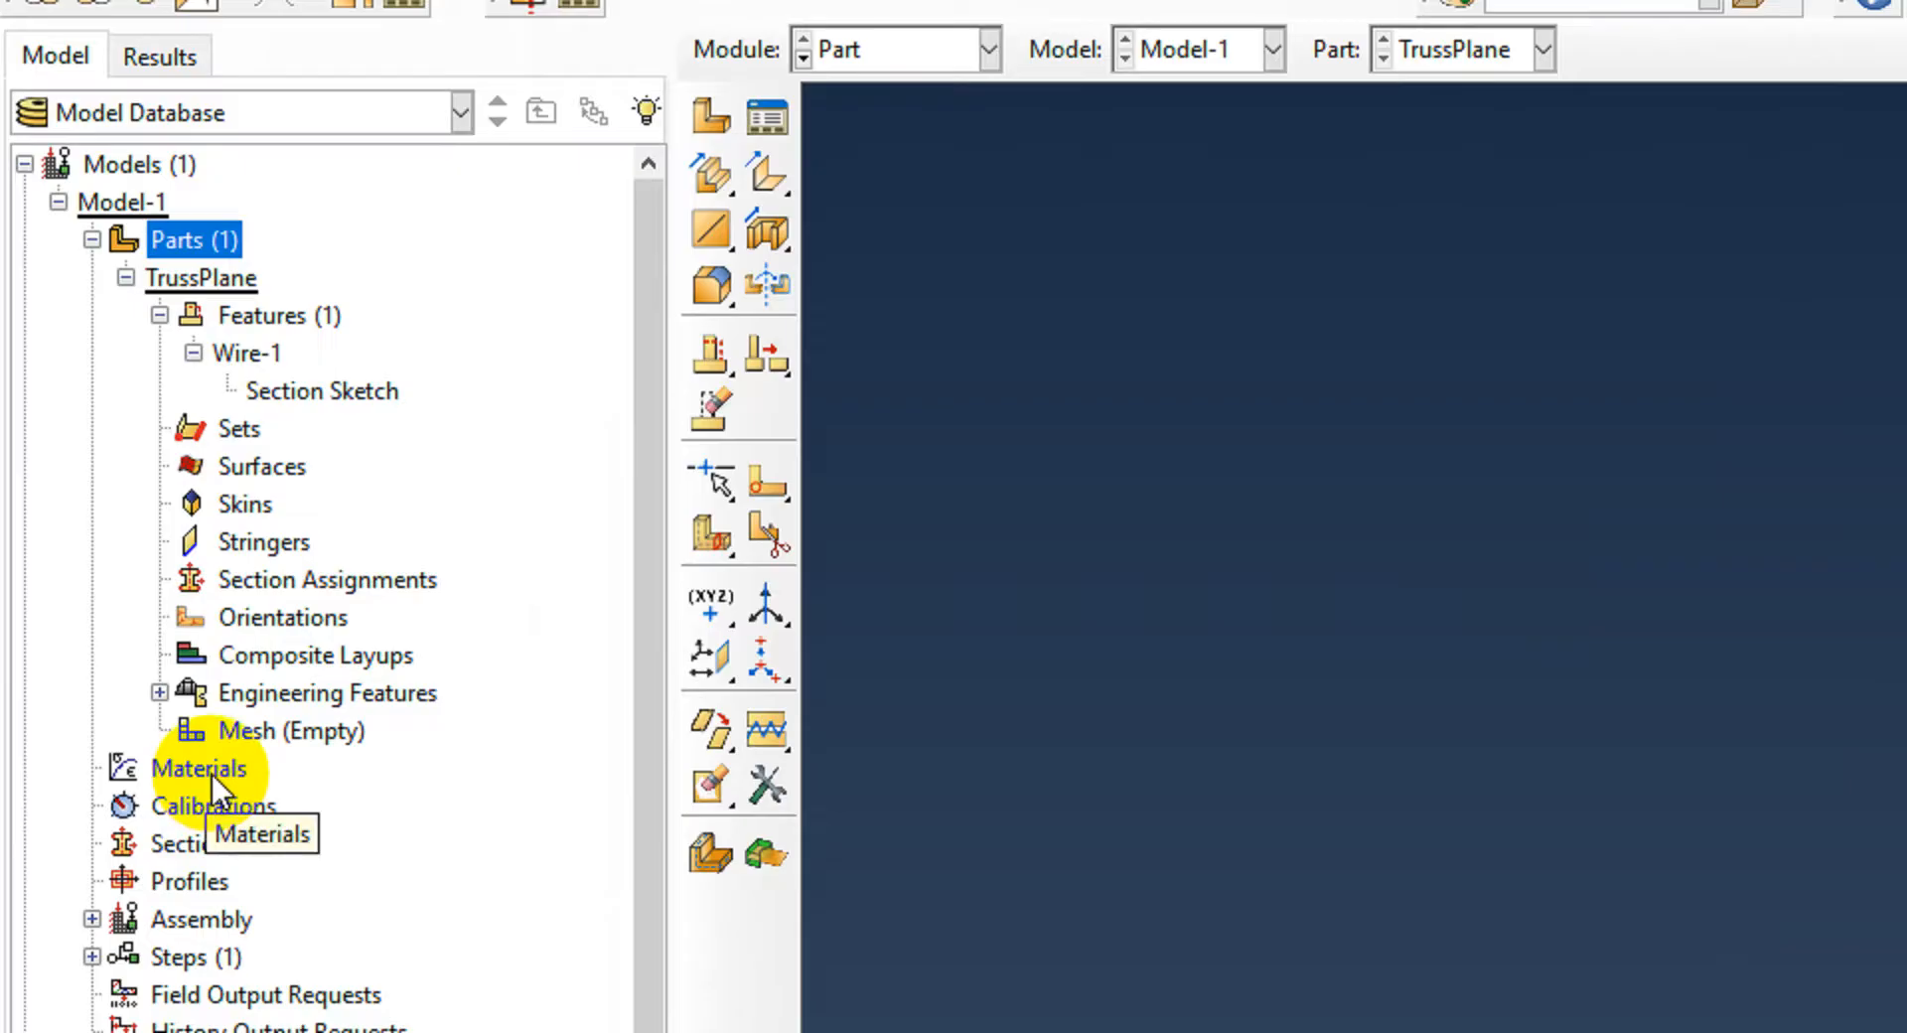
click(969, 54)
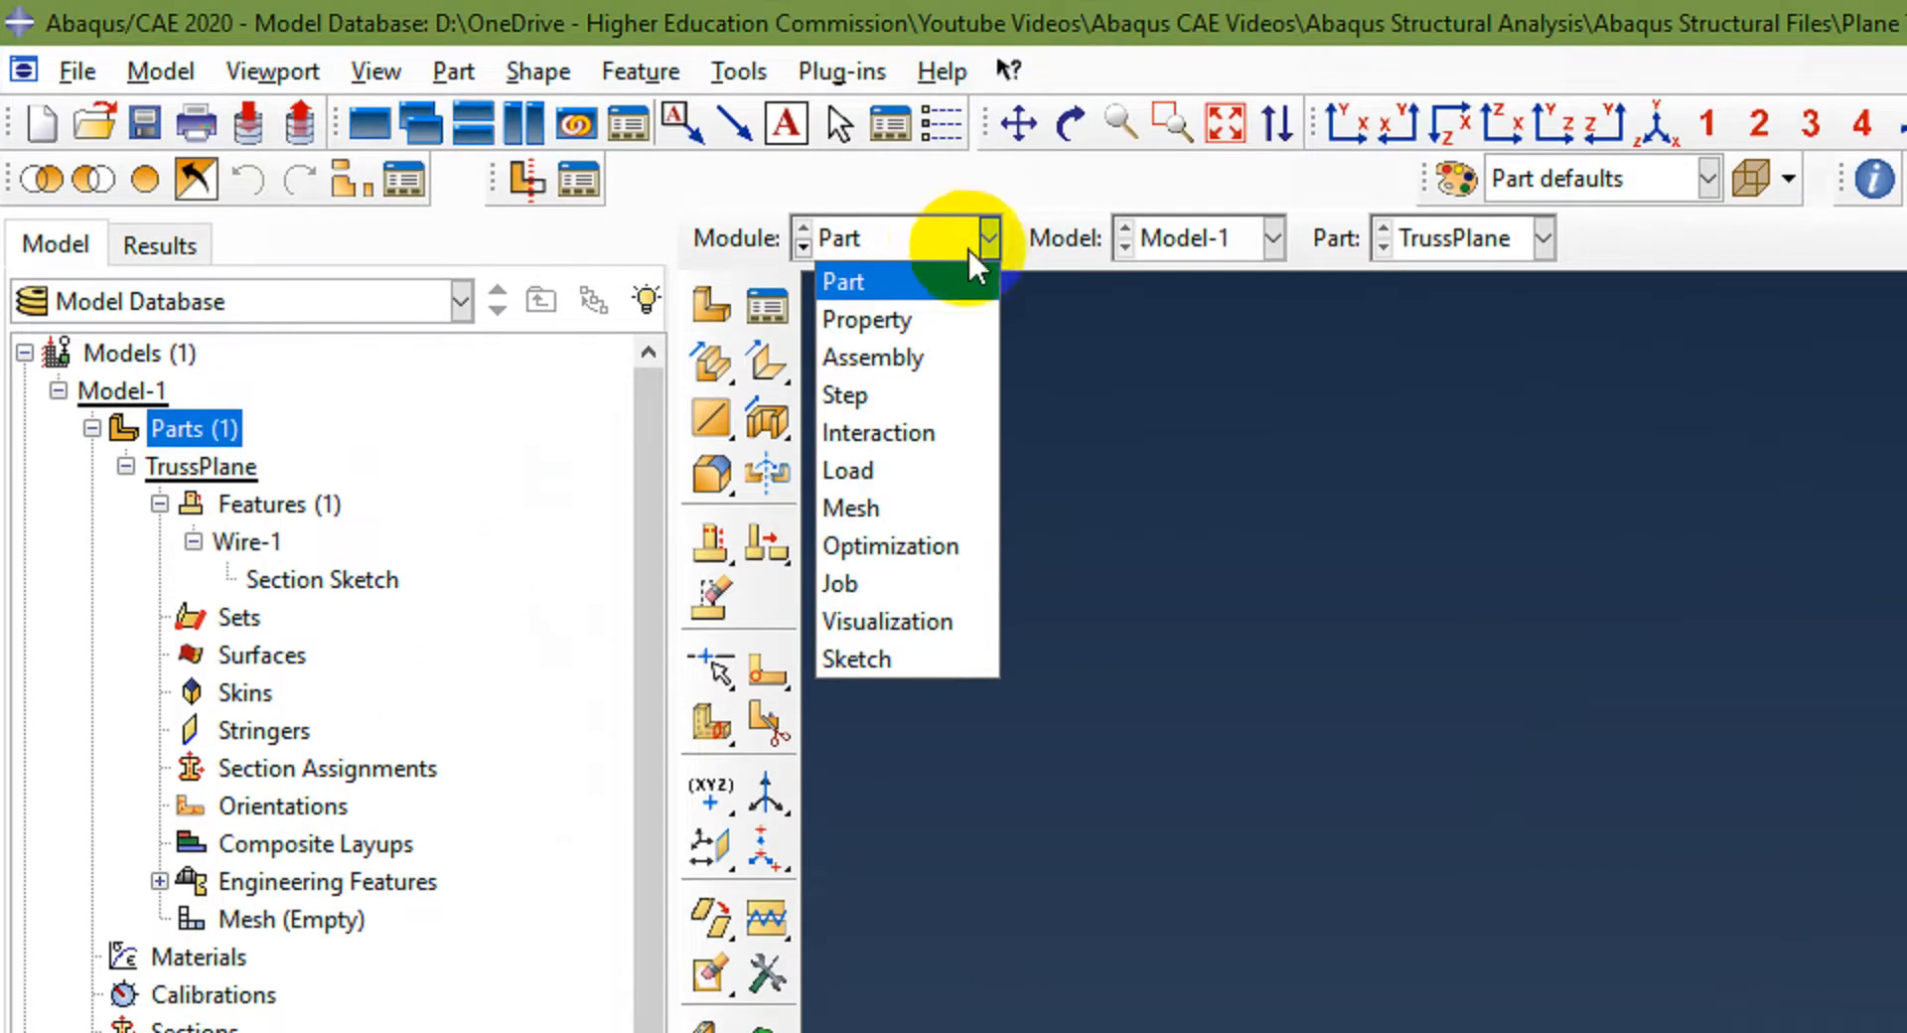
click(922, 317)
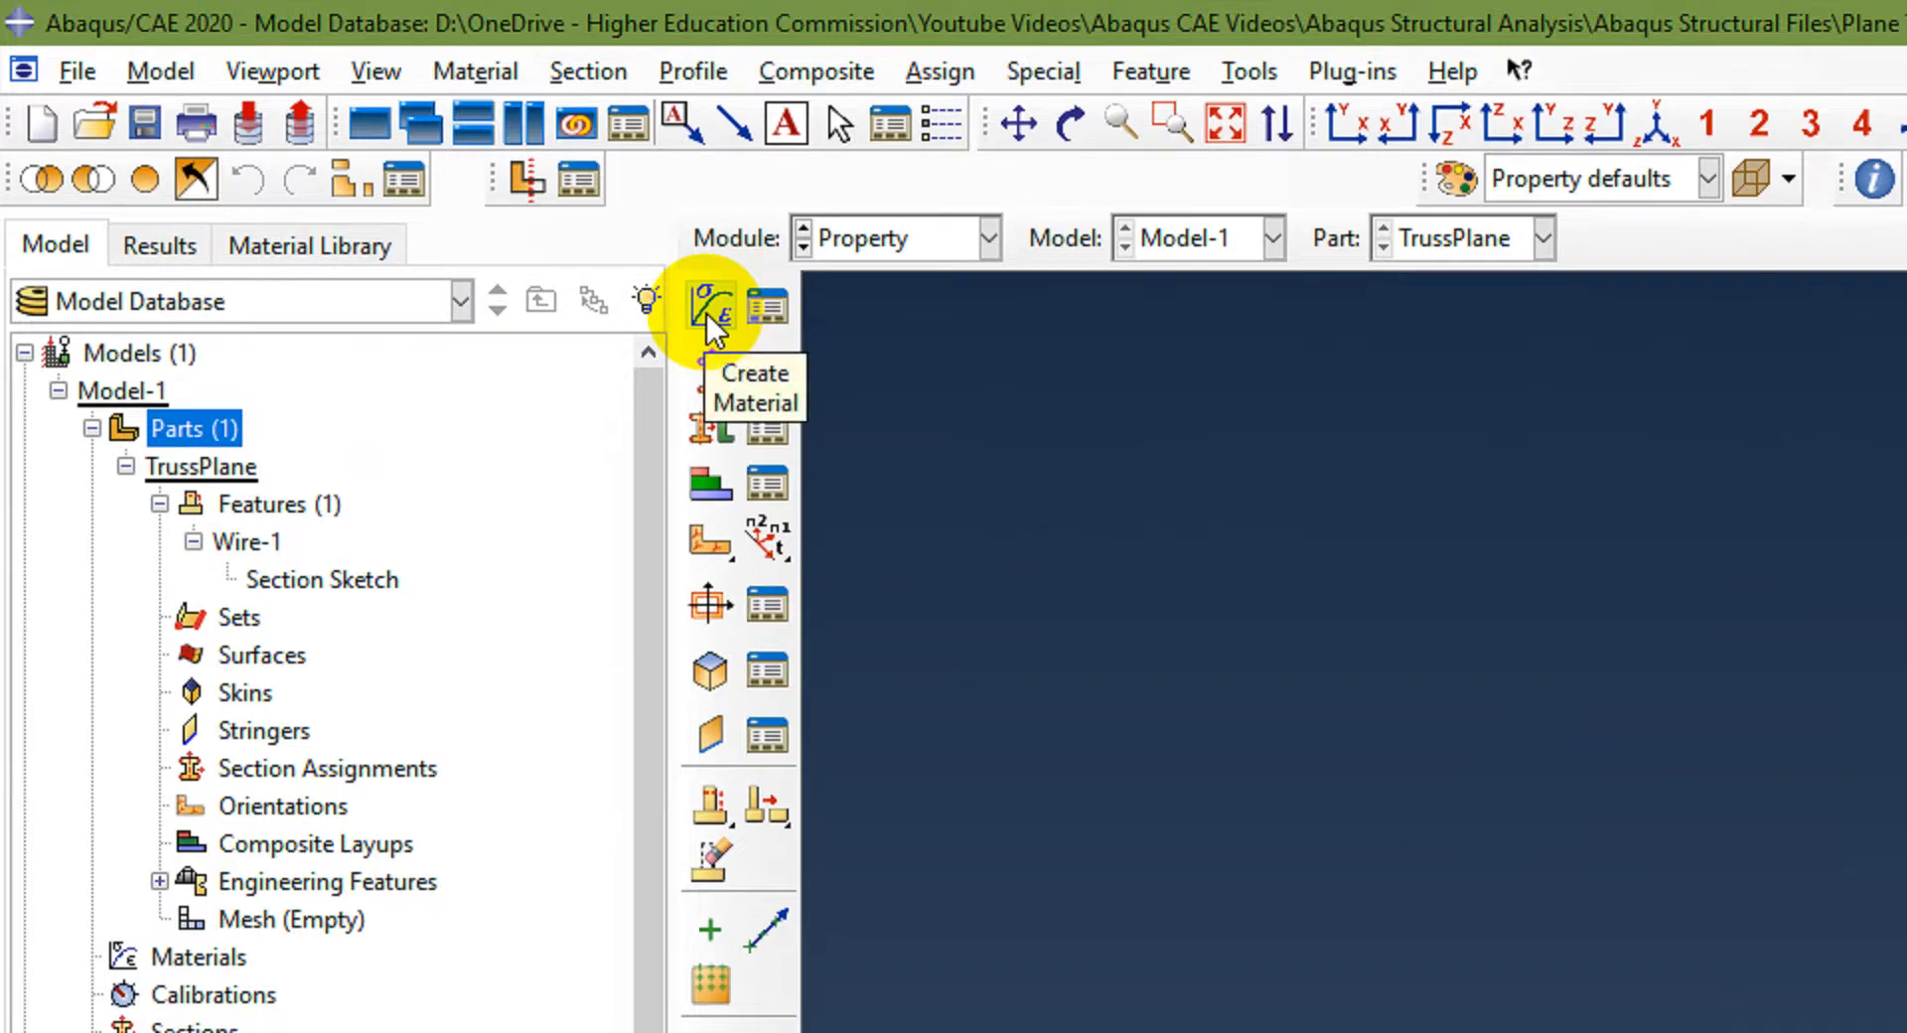
Step: Create a material named Steel with isotropic elastic behaviour, Young's modulus 200e3 and Poisson's ratio 0.3
click(471, 70)
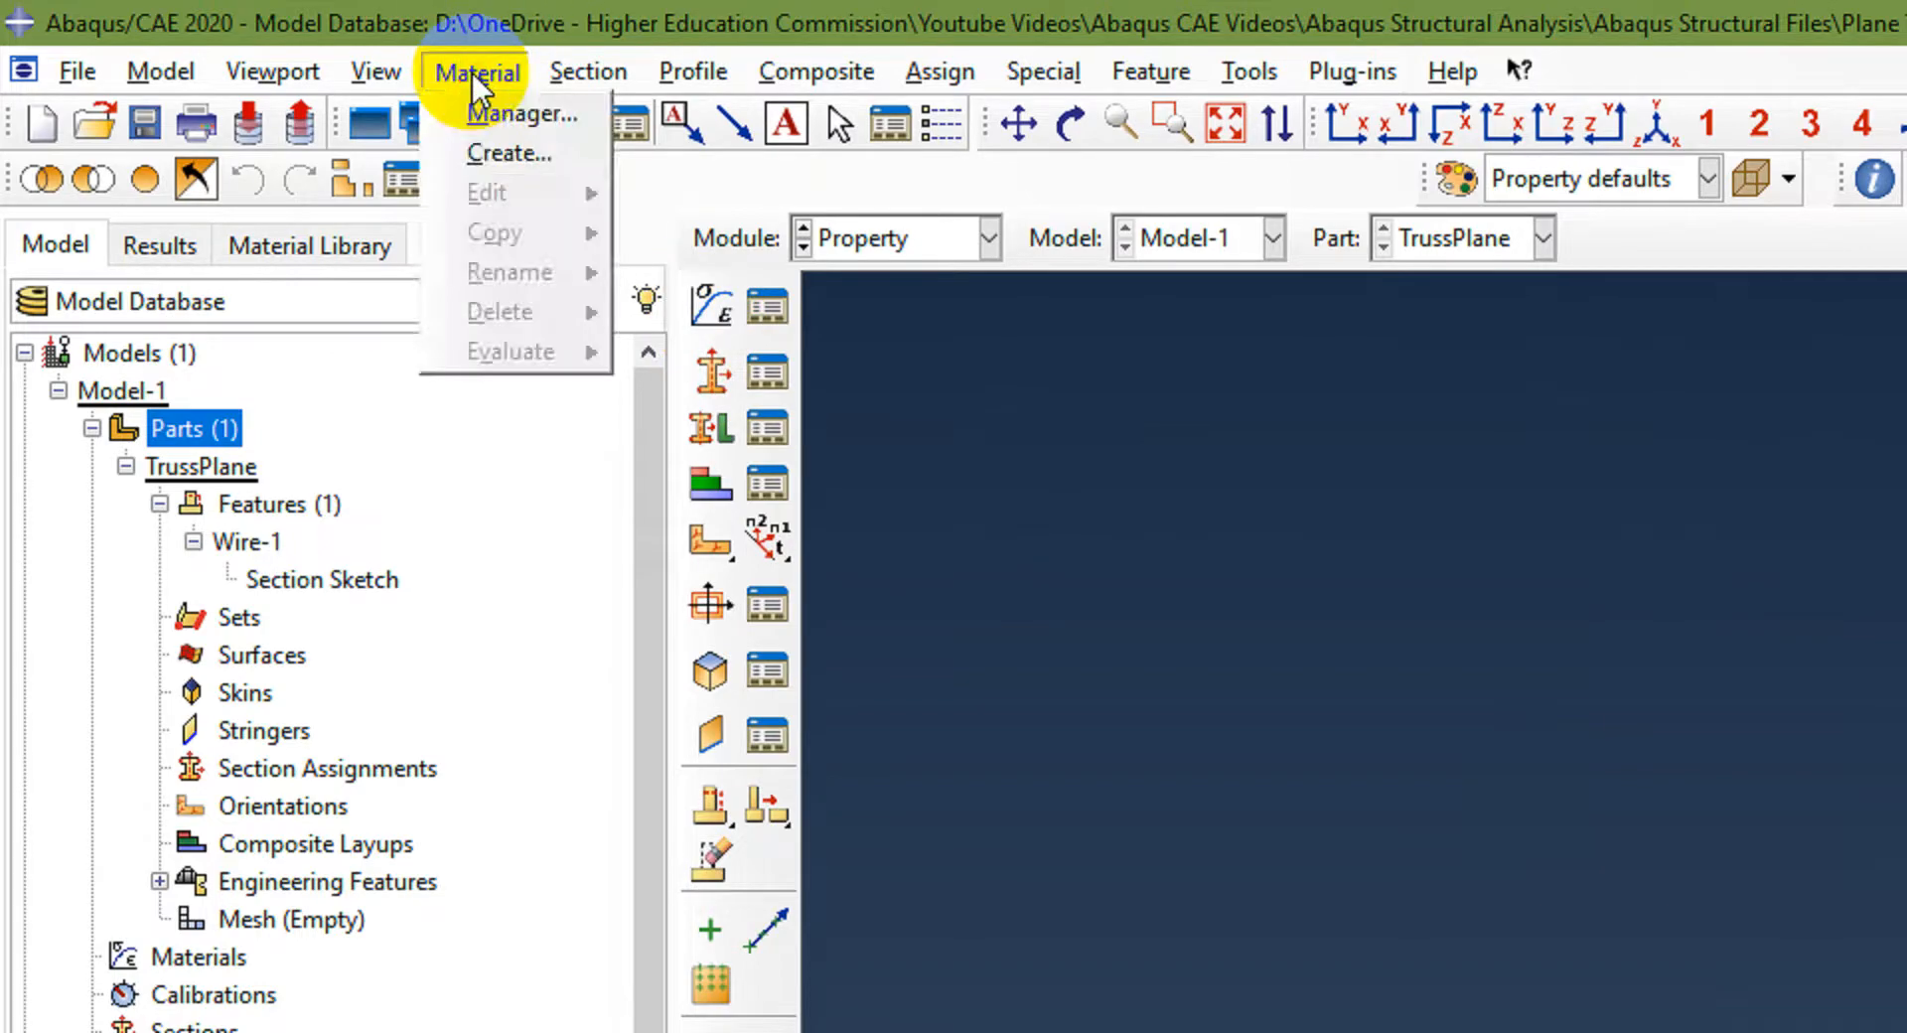
click(497, 154)
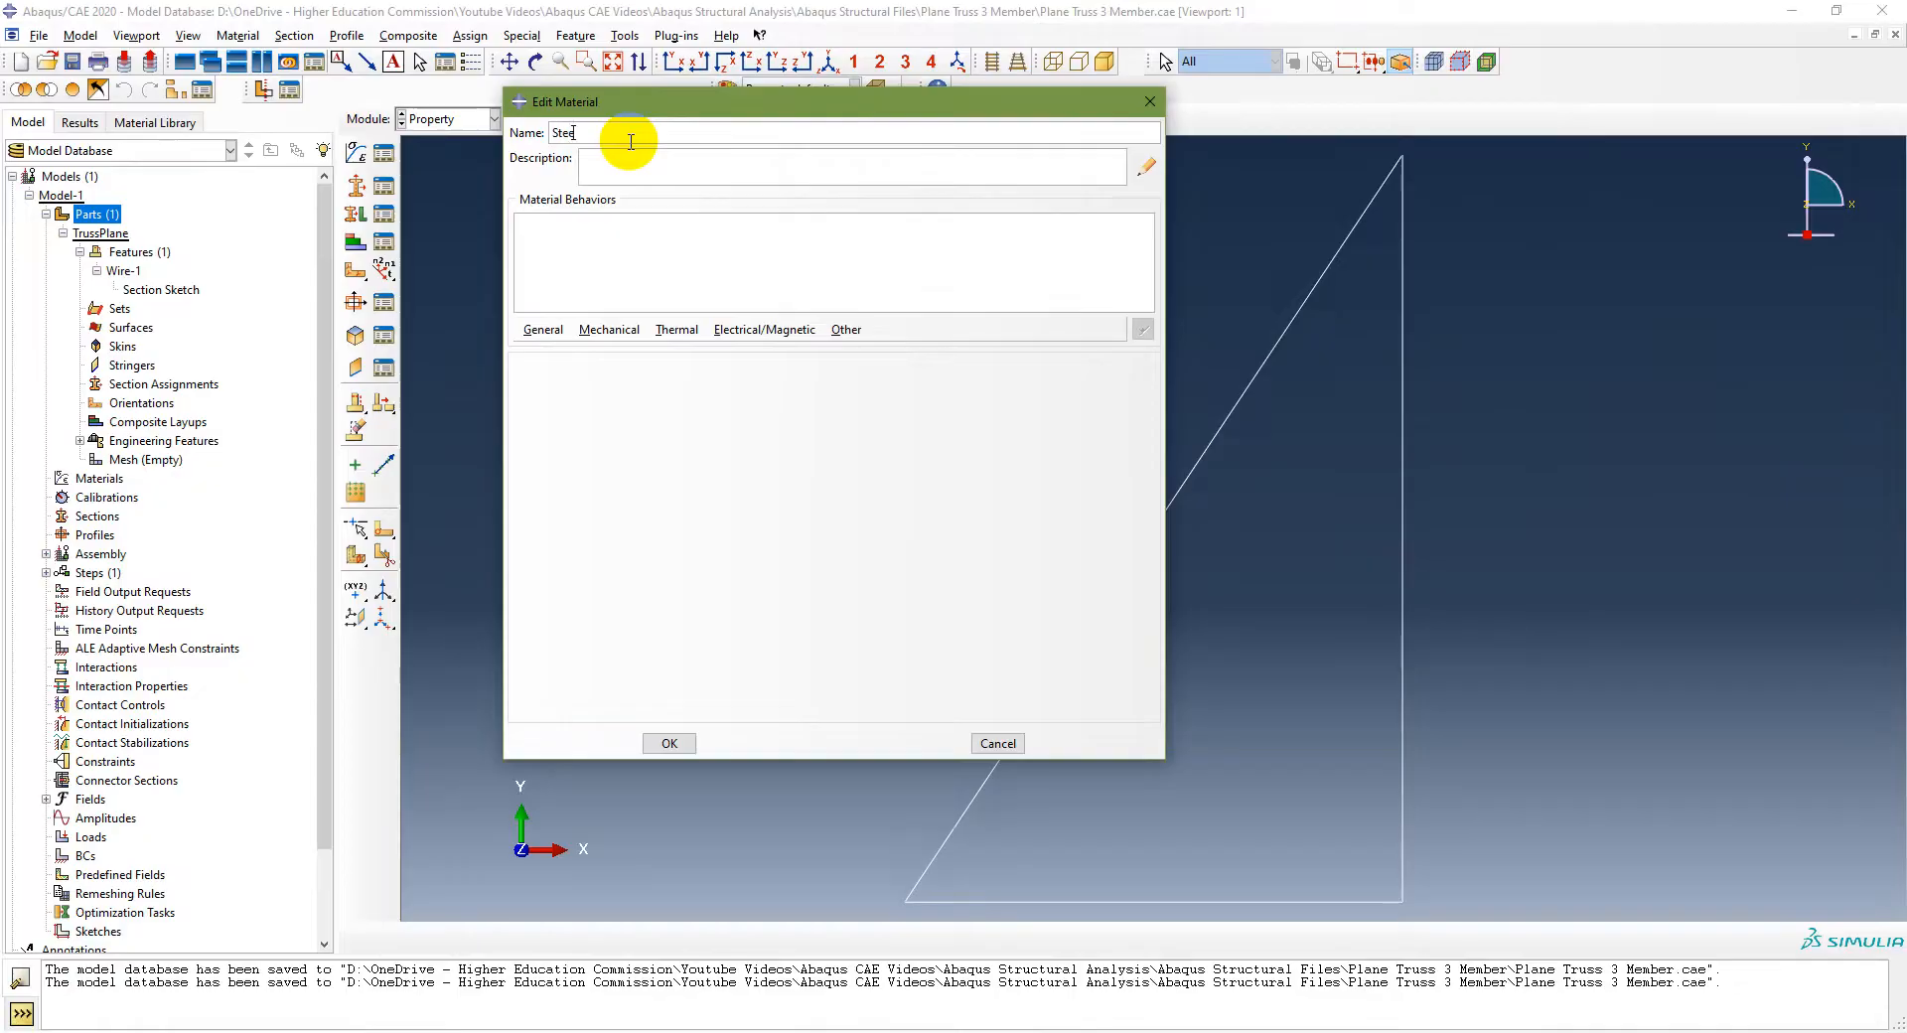
click(610, 330)
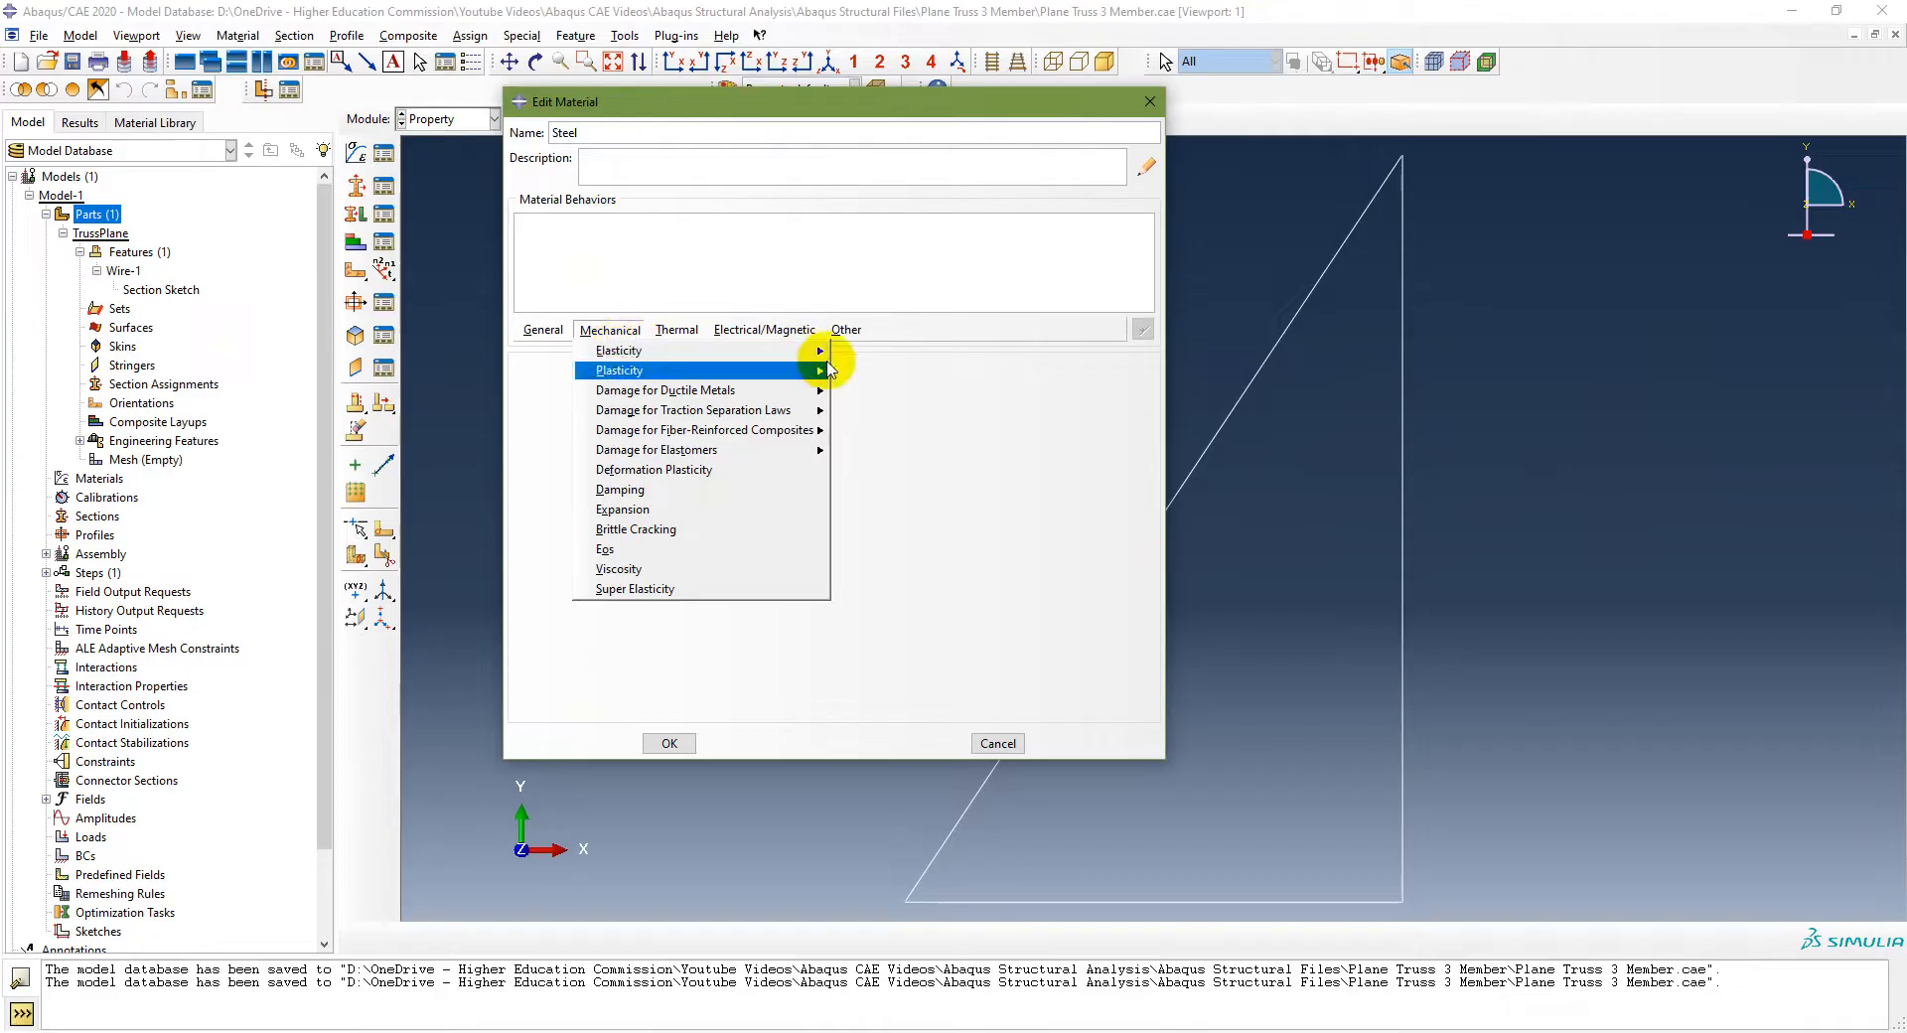
click(854, 353)
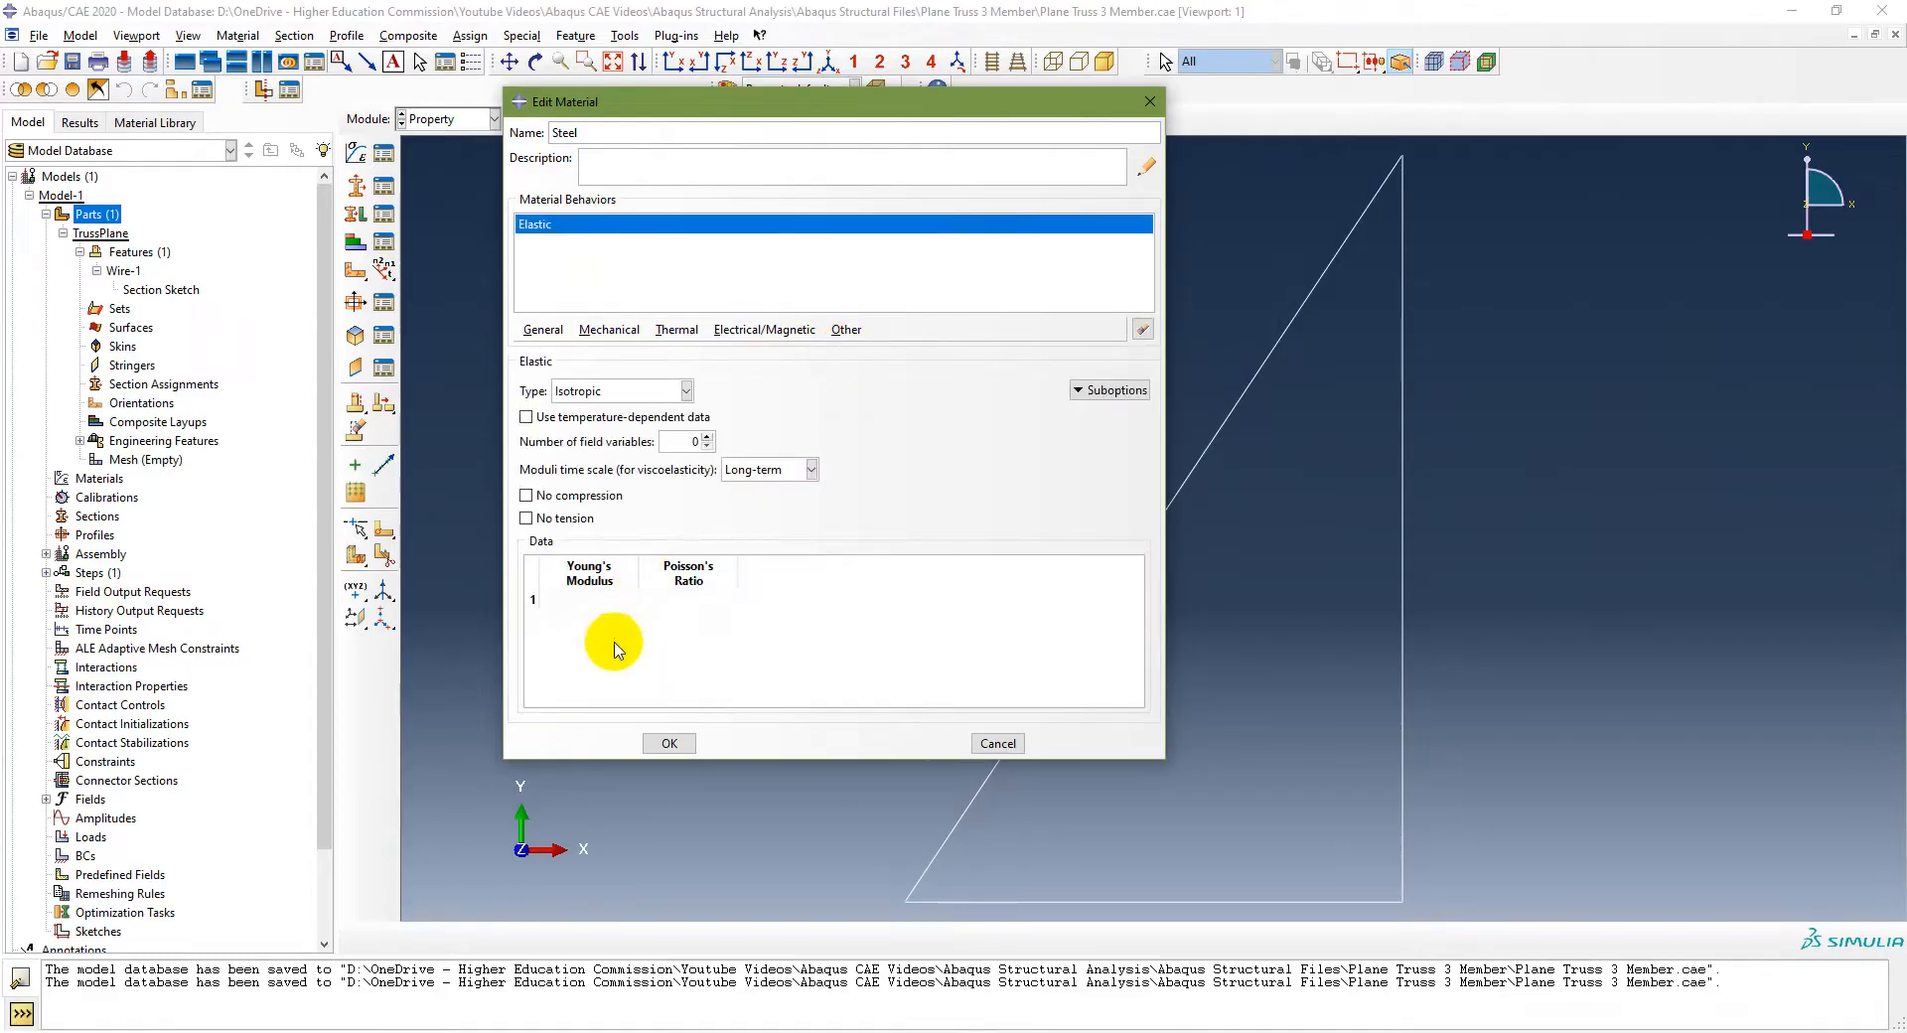
click(587, 600)
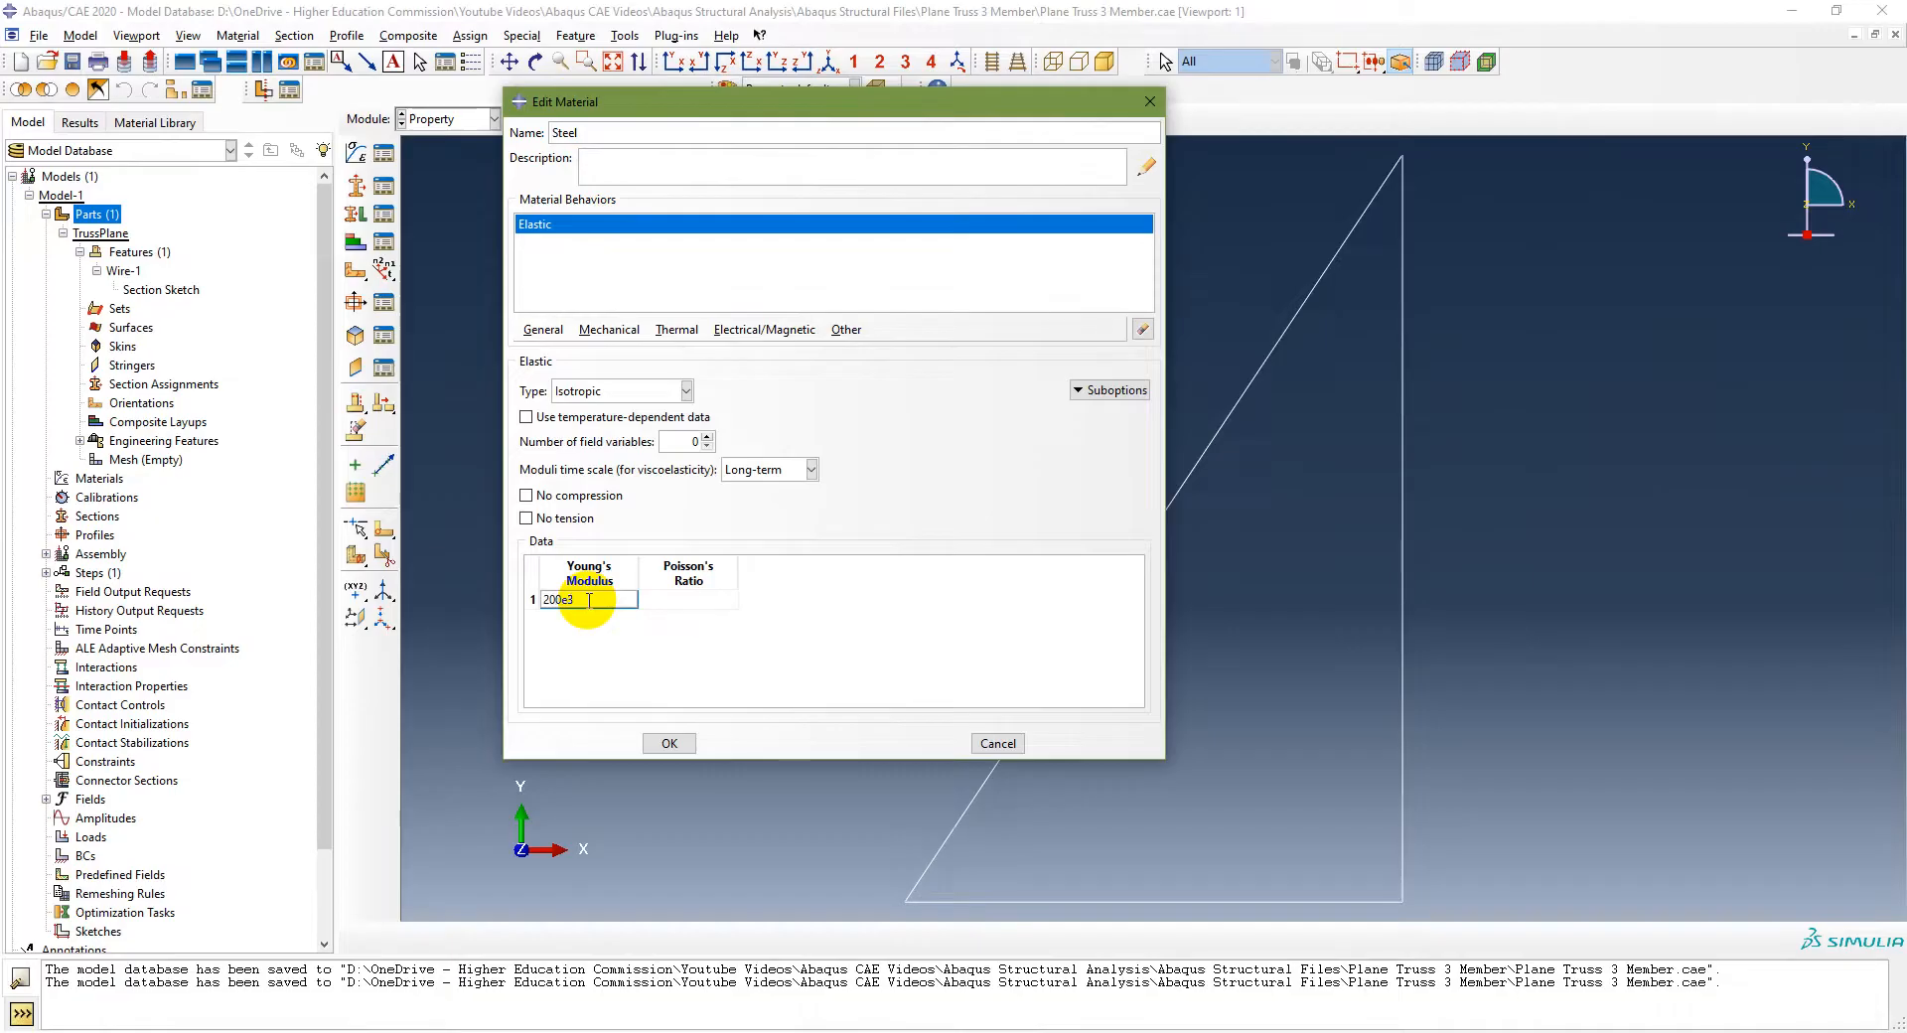
click(668, 599)
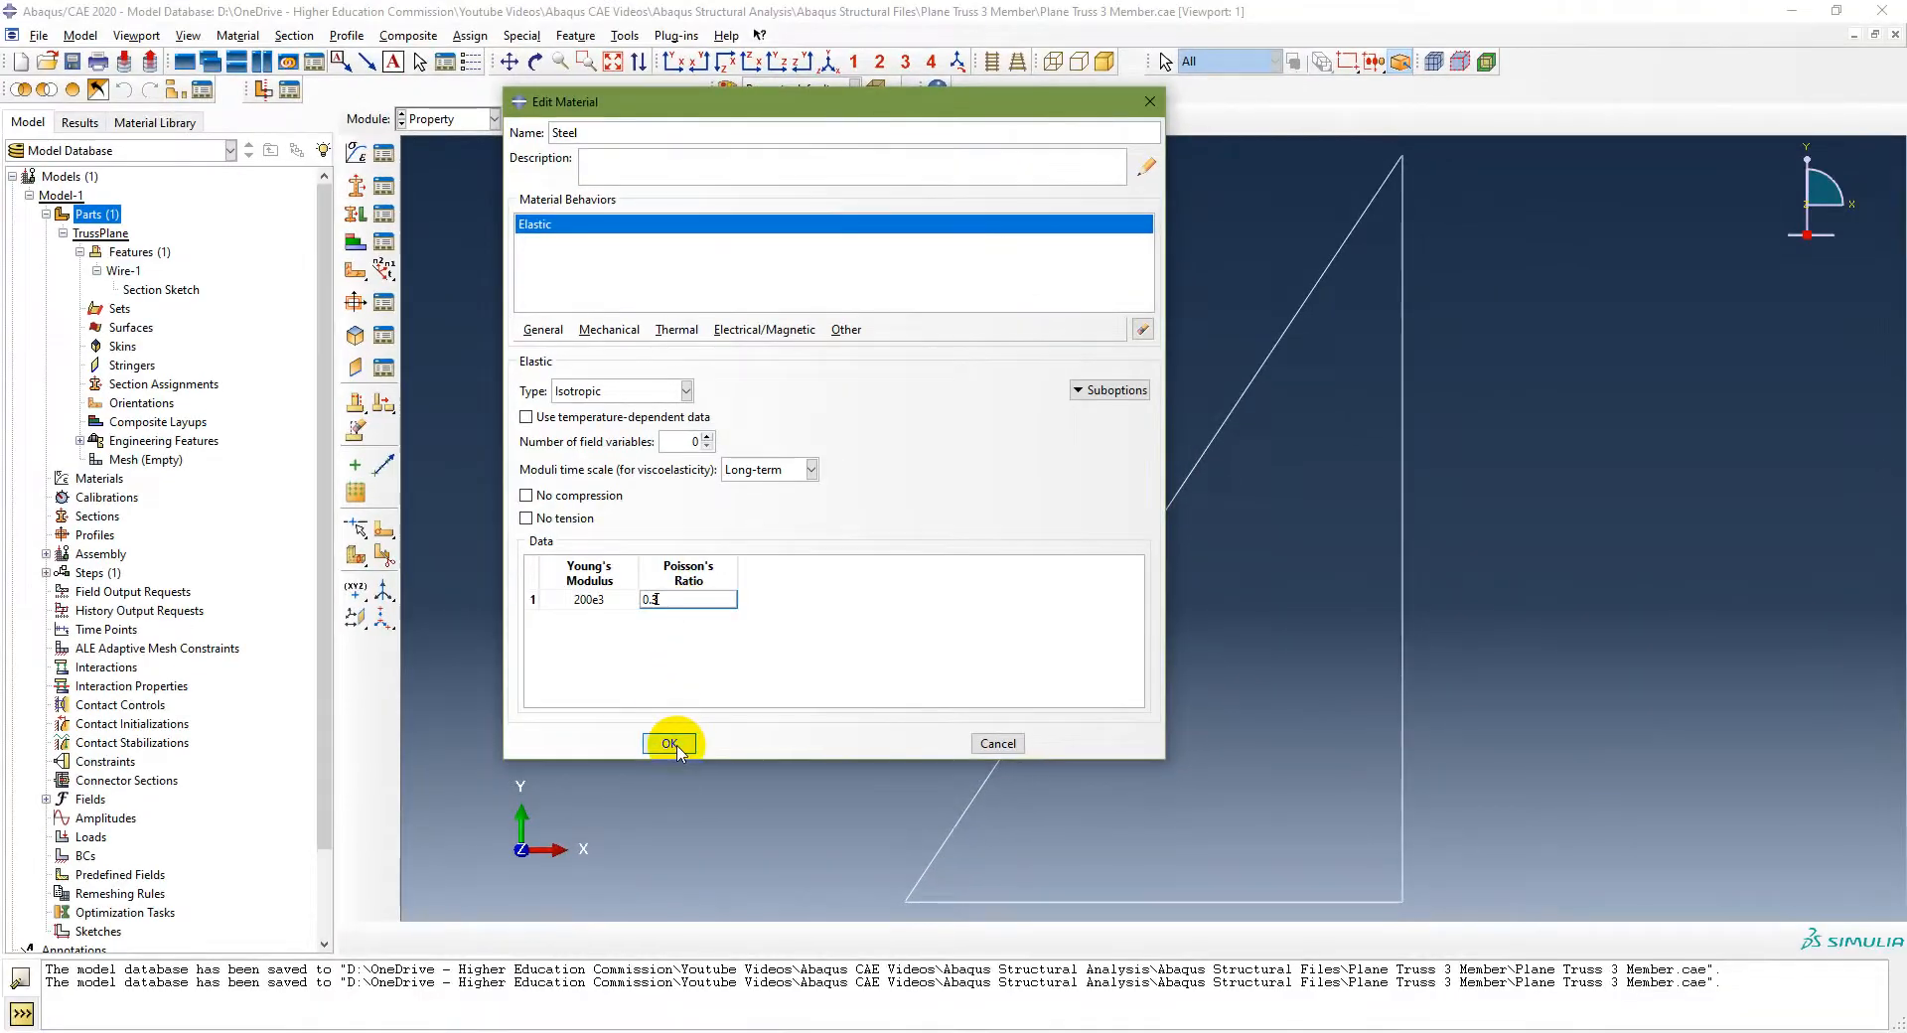
click(673, 744)
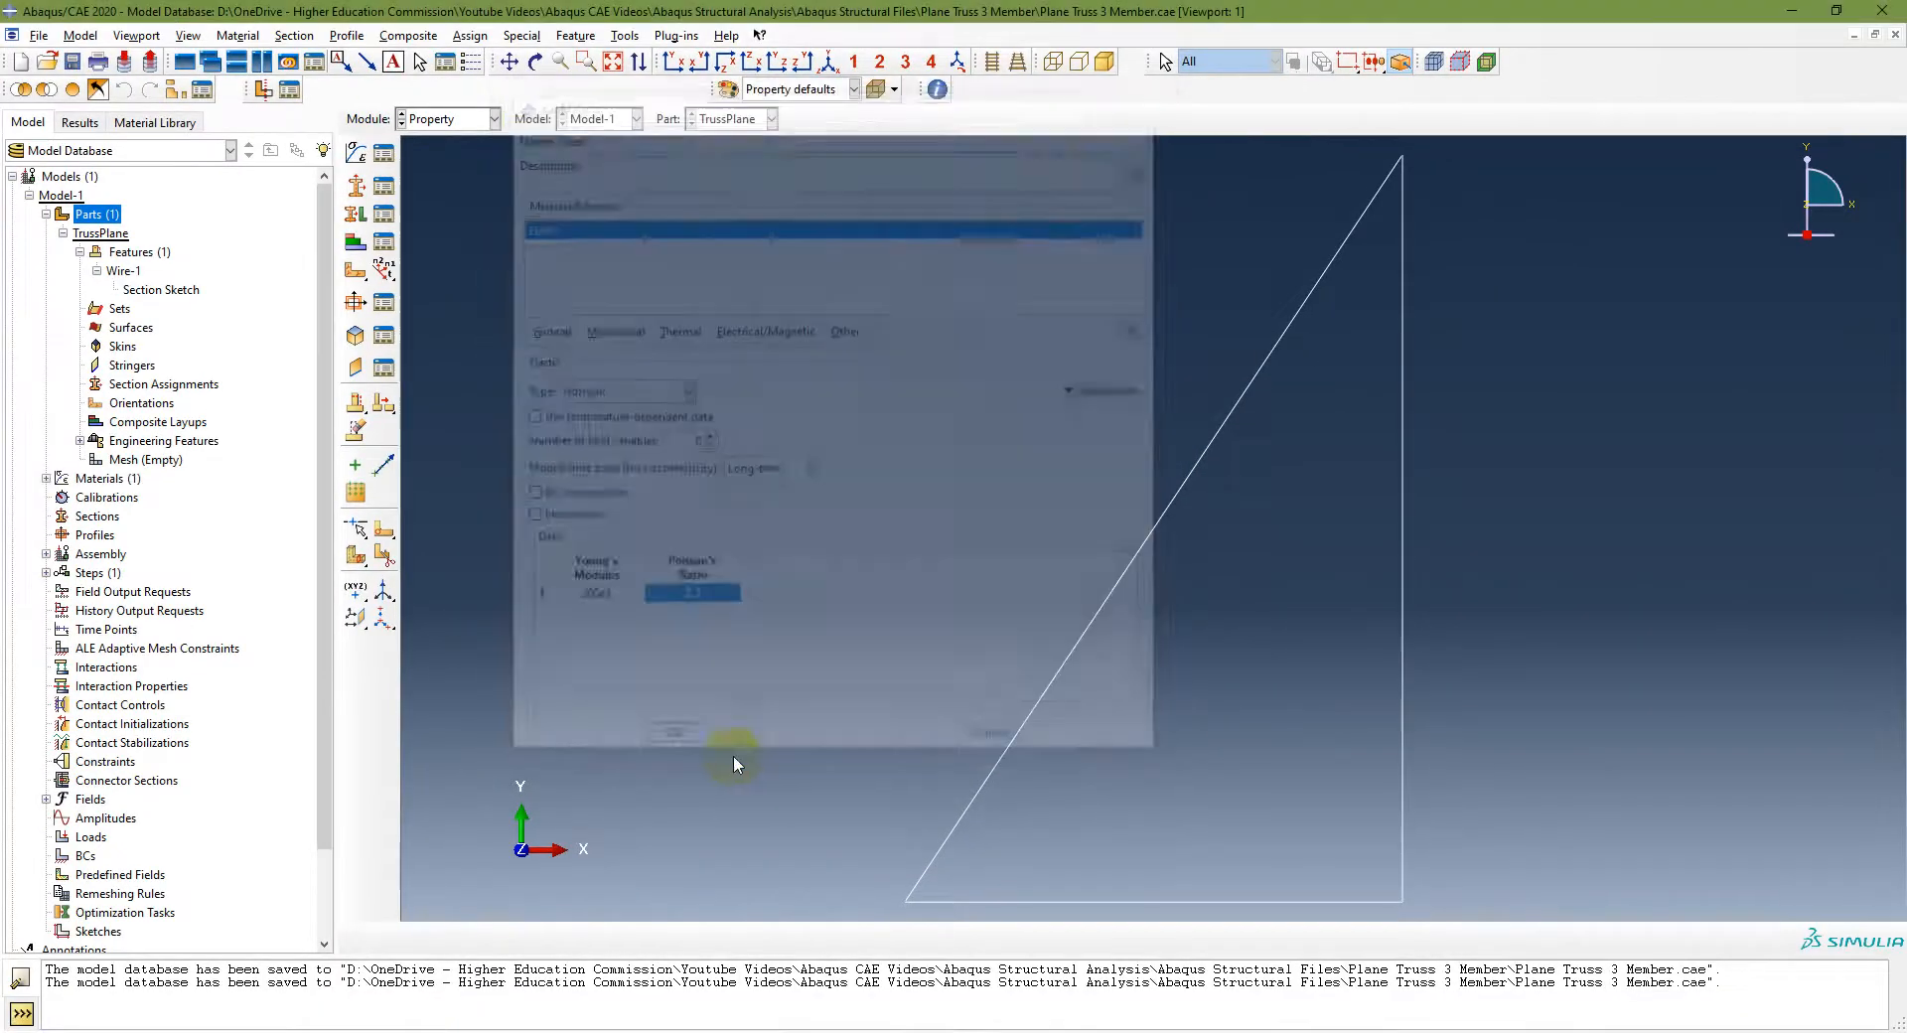
Step: Reopen the Steel material from the model tree to check its elastic data
click(45, 477)
double_click(86, 498)
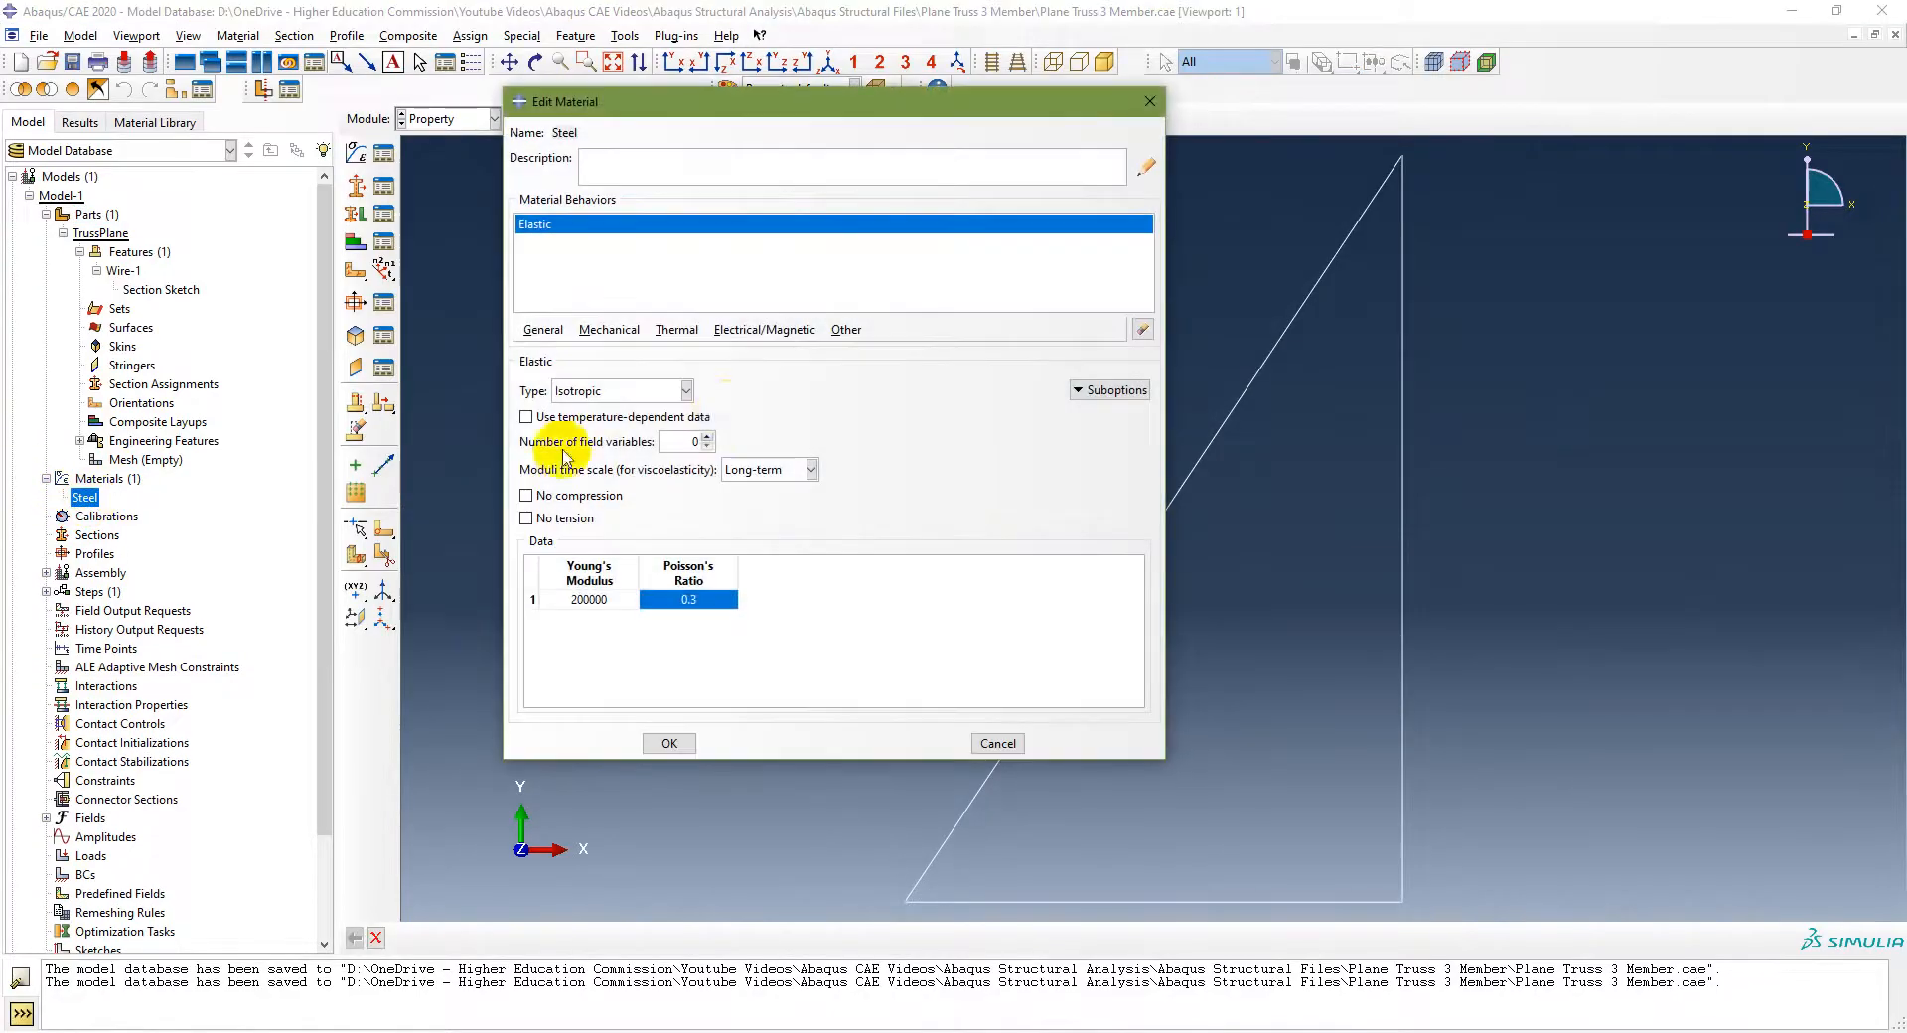
click(665, 742)
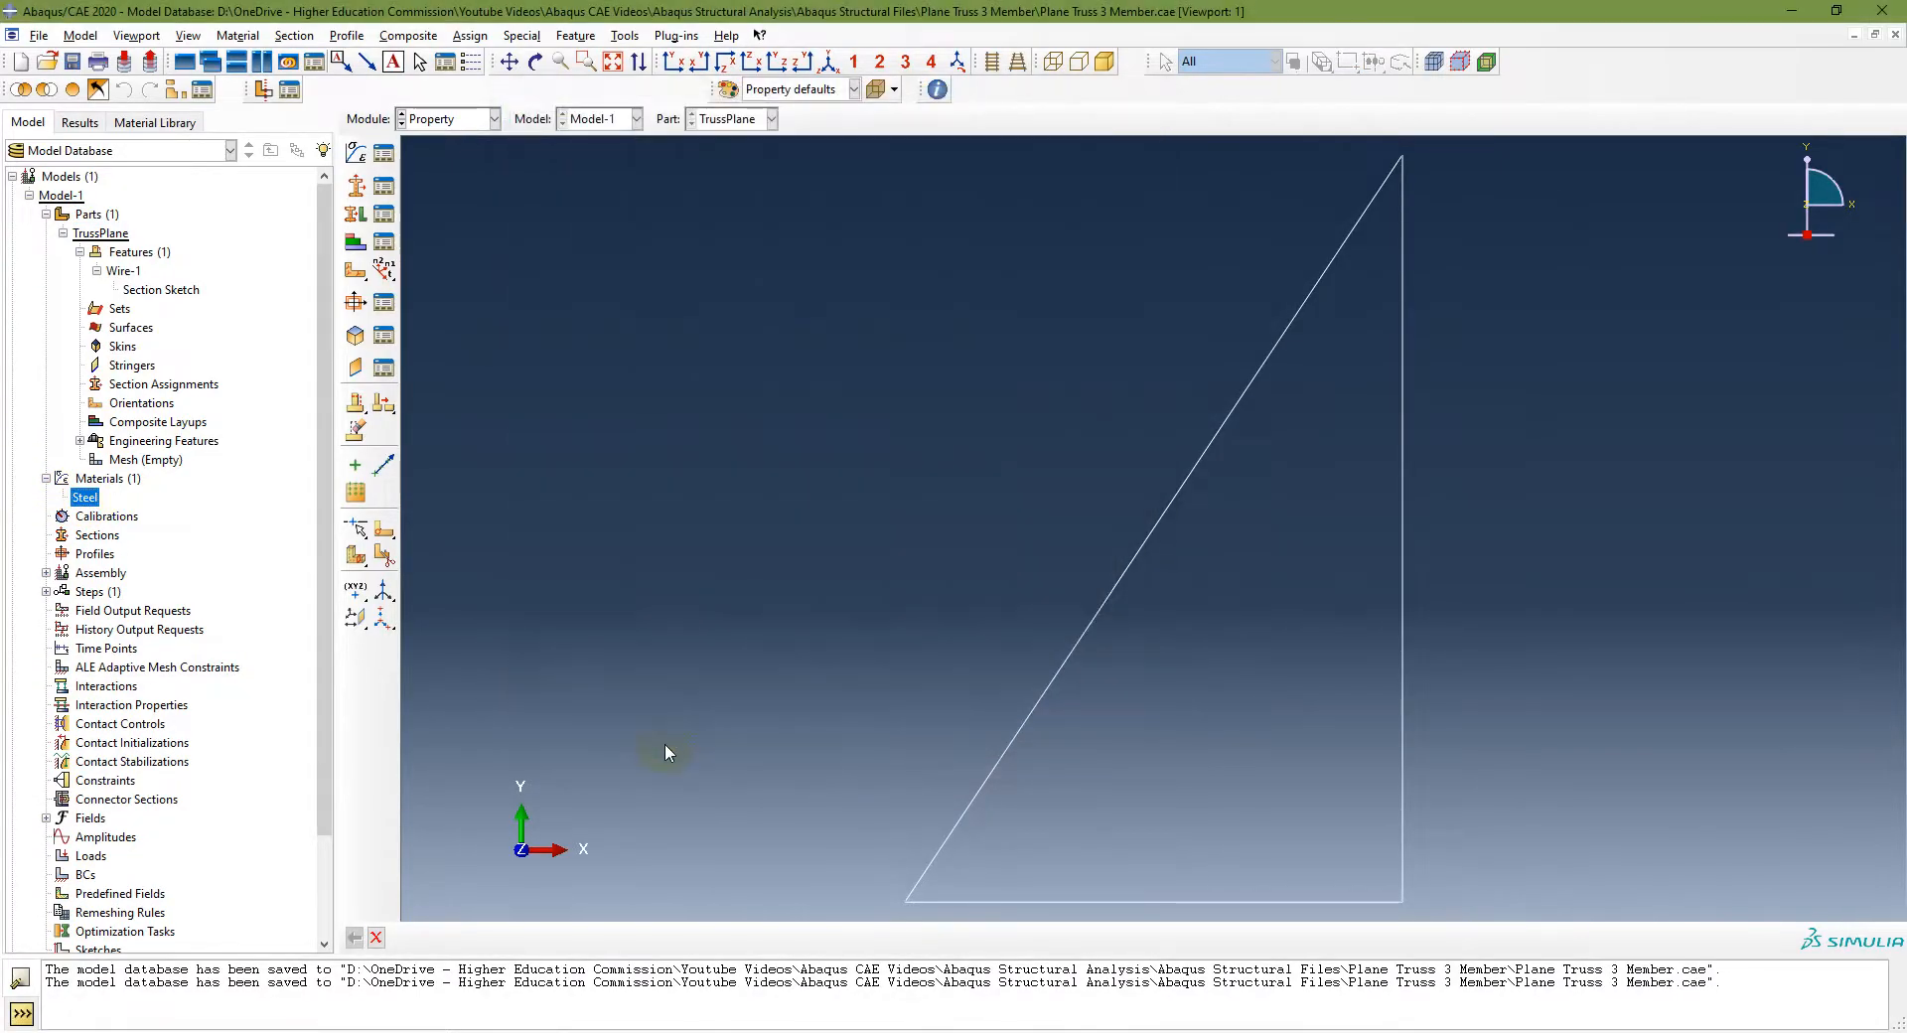
Step: Switch to the presentation slide to read the section-creation instructions
key(alt+Tab)
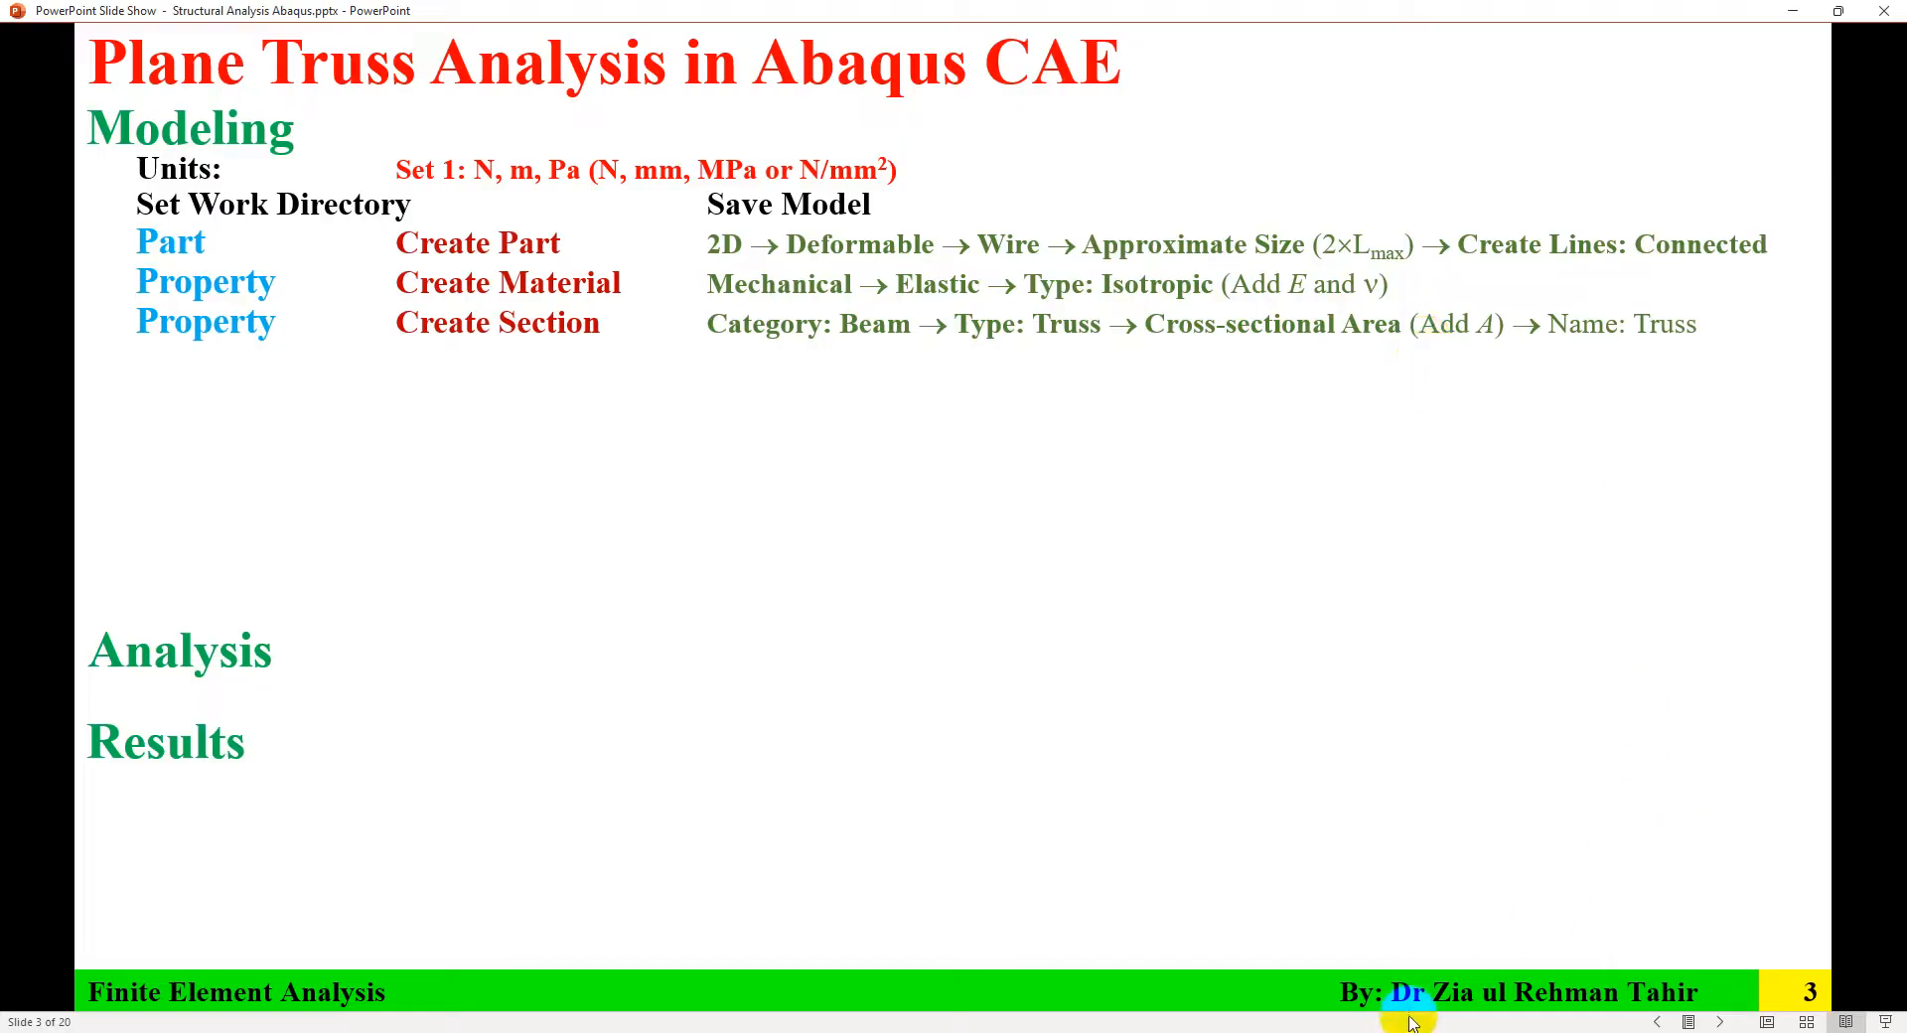
click(1375, 1032)
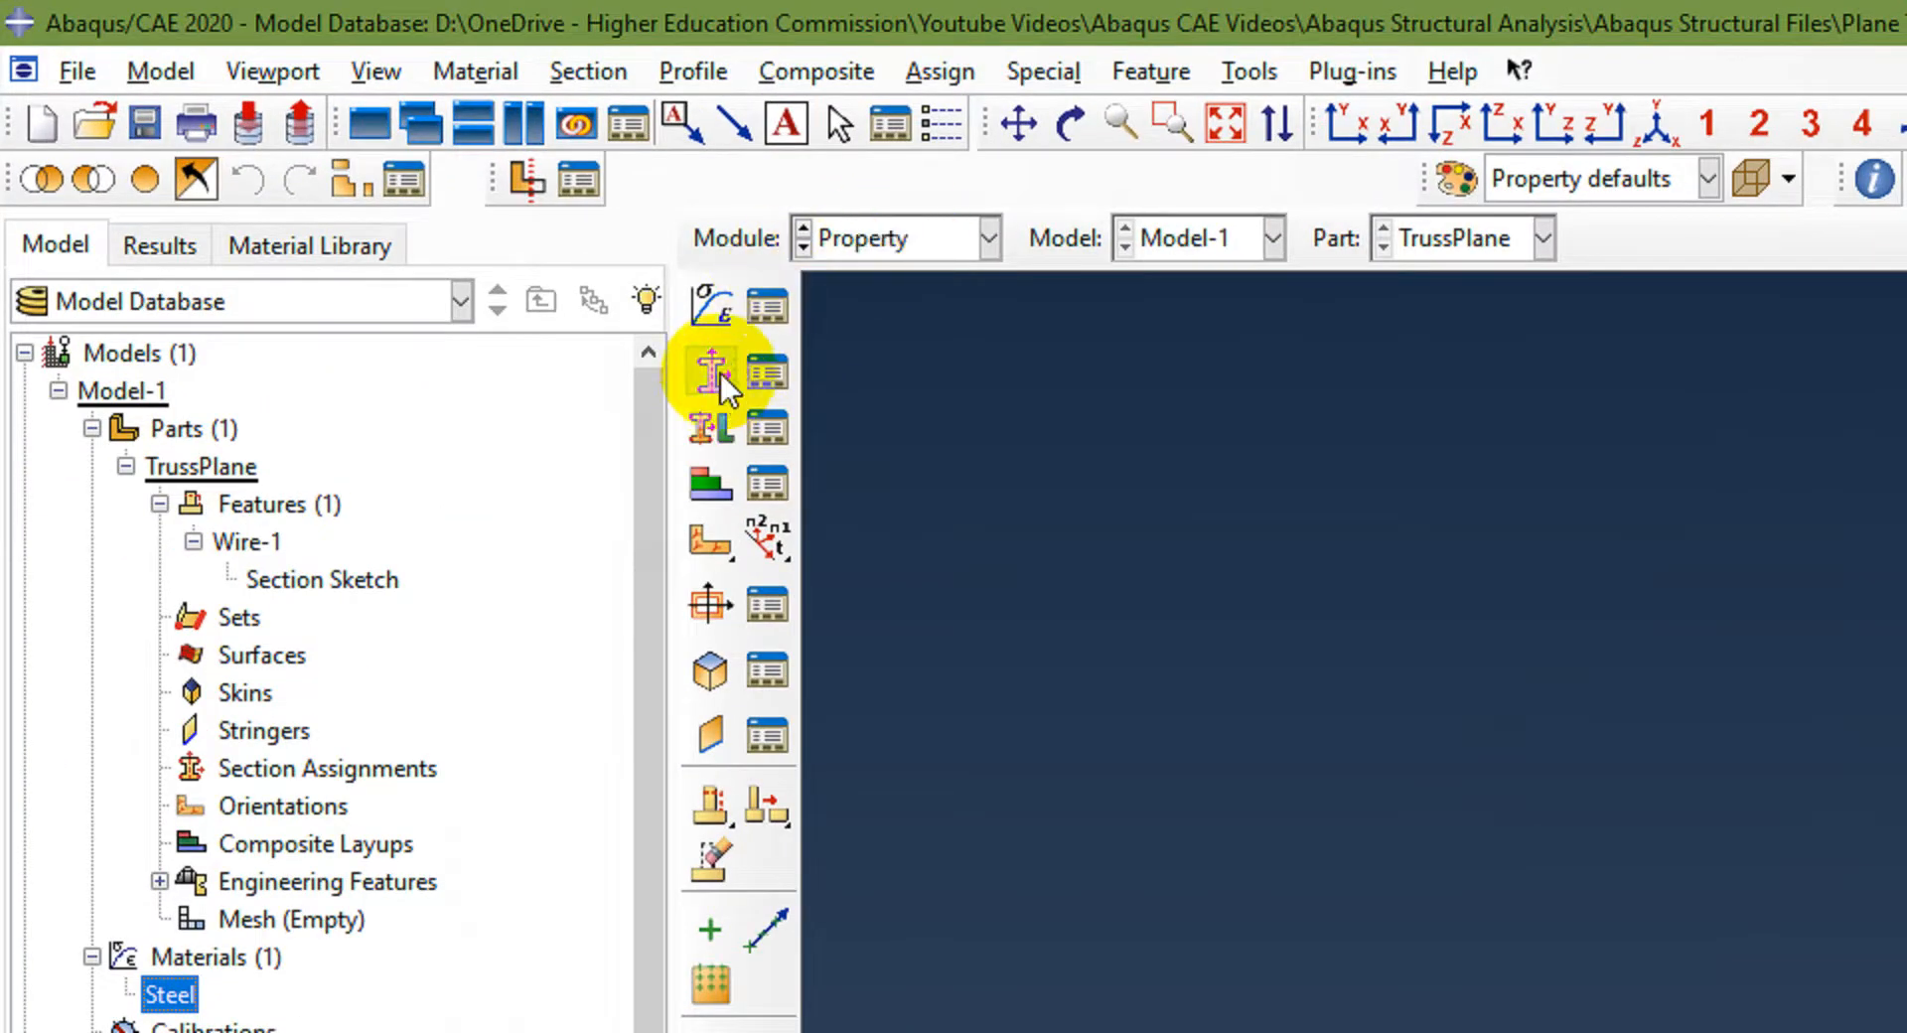
Step: Create a Beam-category Truss section named Truss using Steel with a cross-sectional area of 2300
click(582, 81)
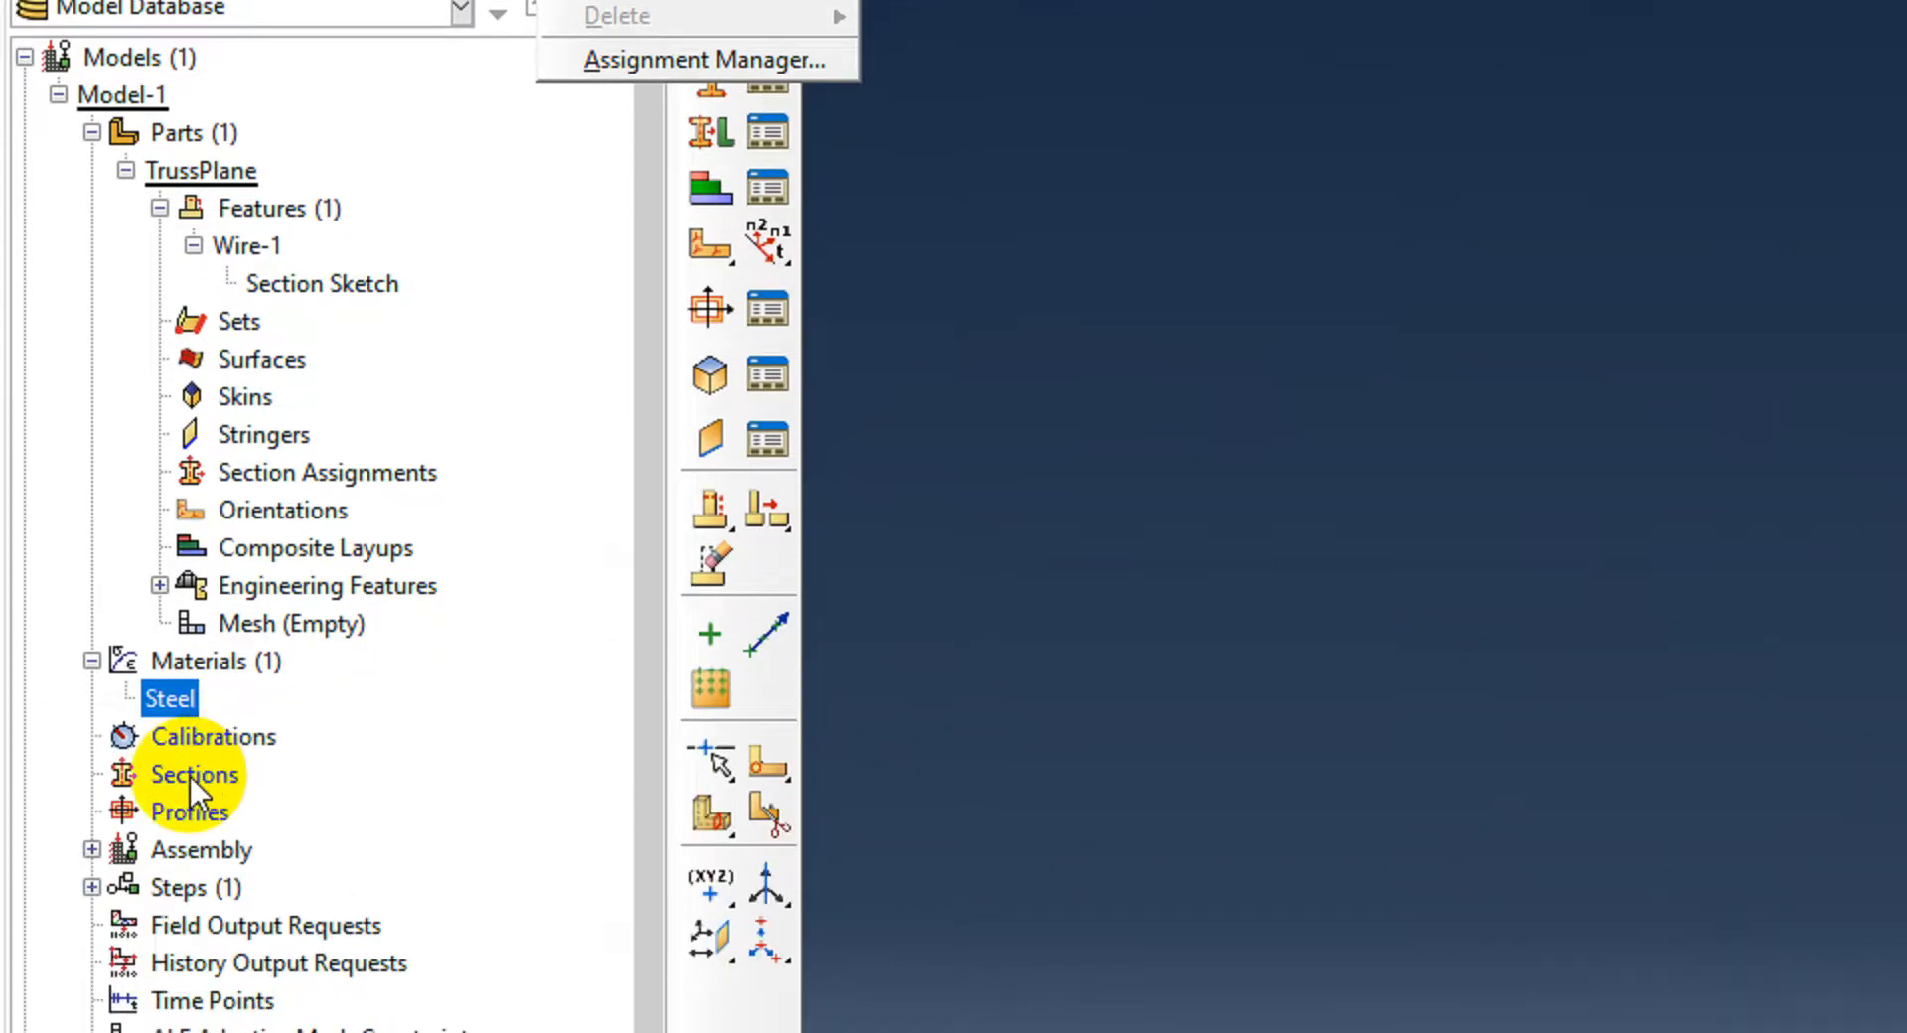
click(188, 777)
double_click(168, 776)
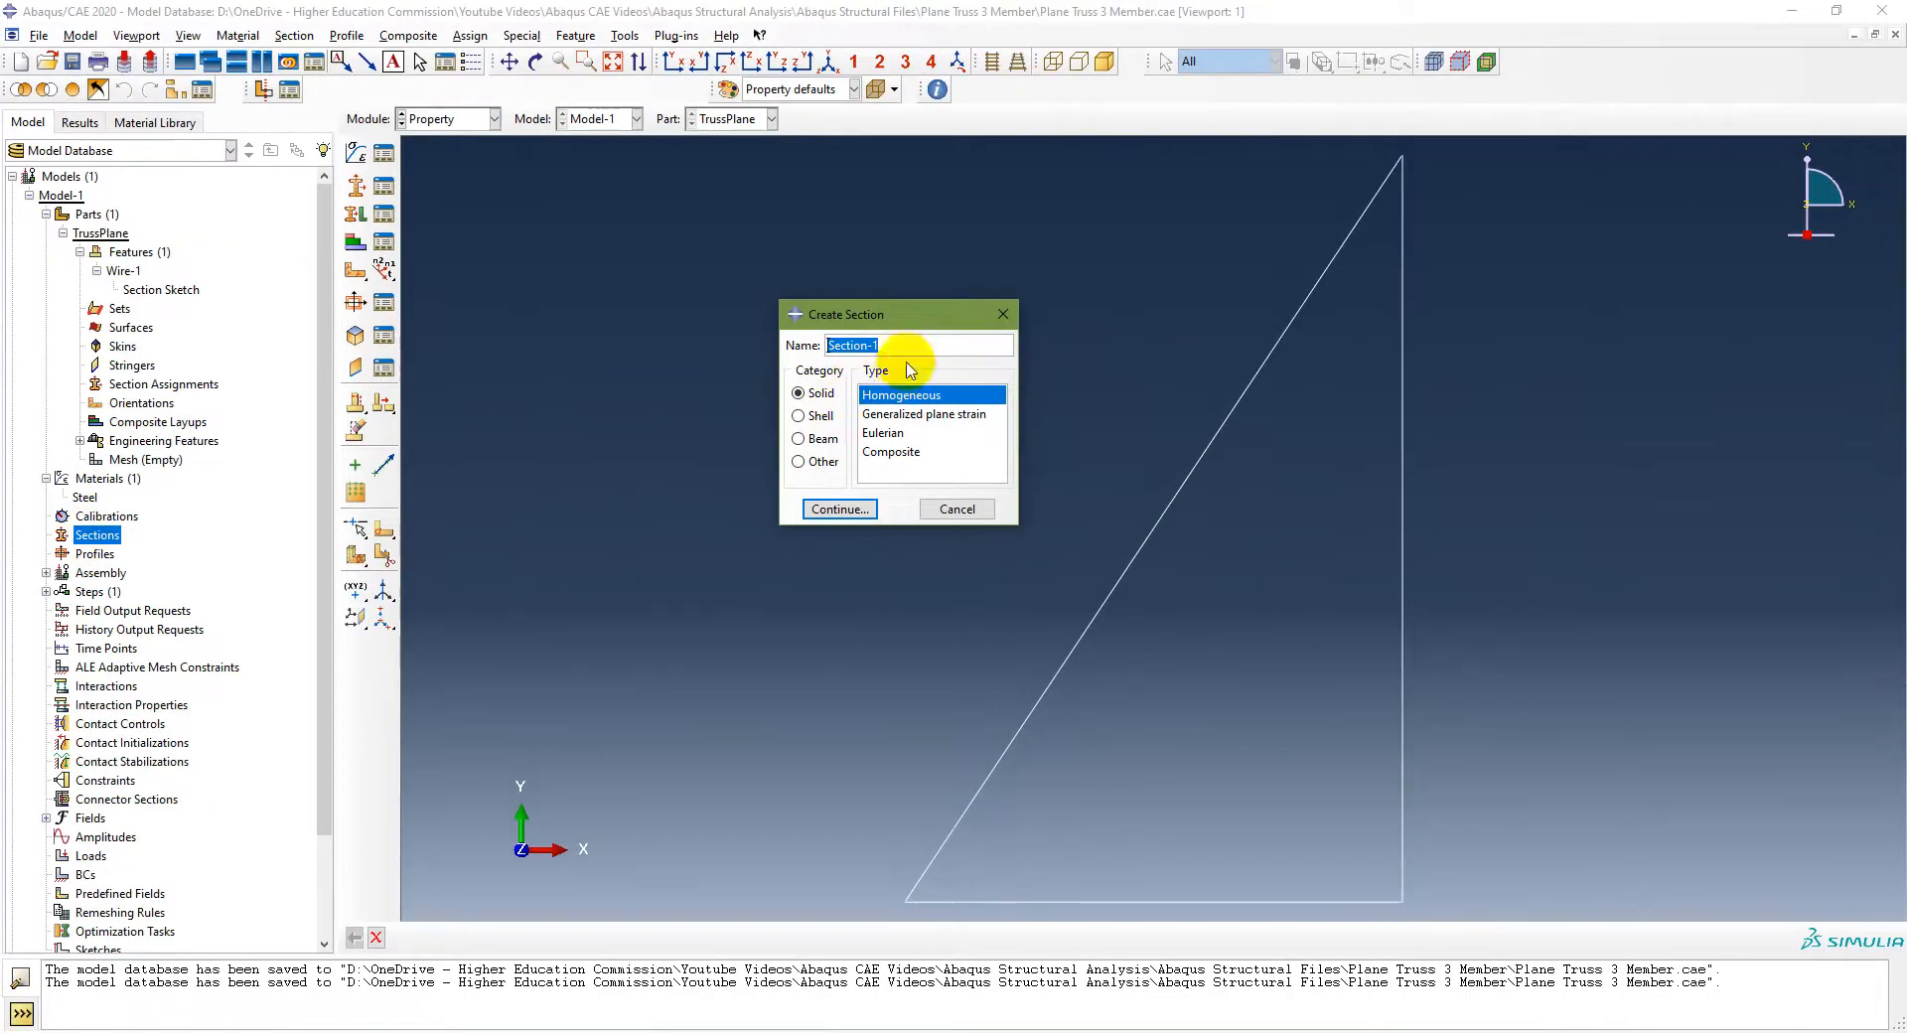
click(807, 438)
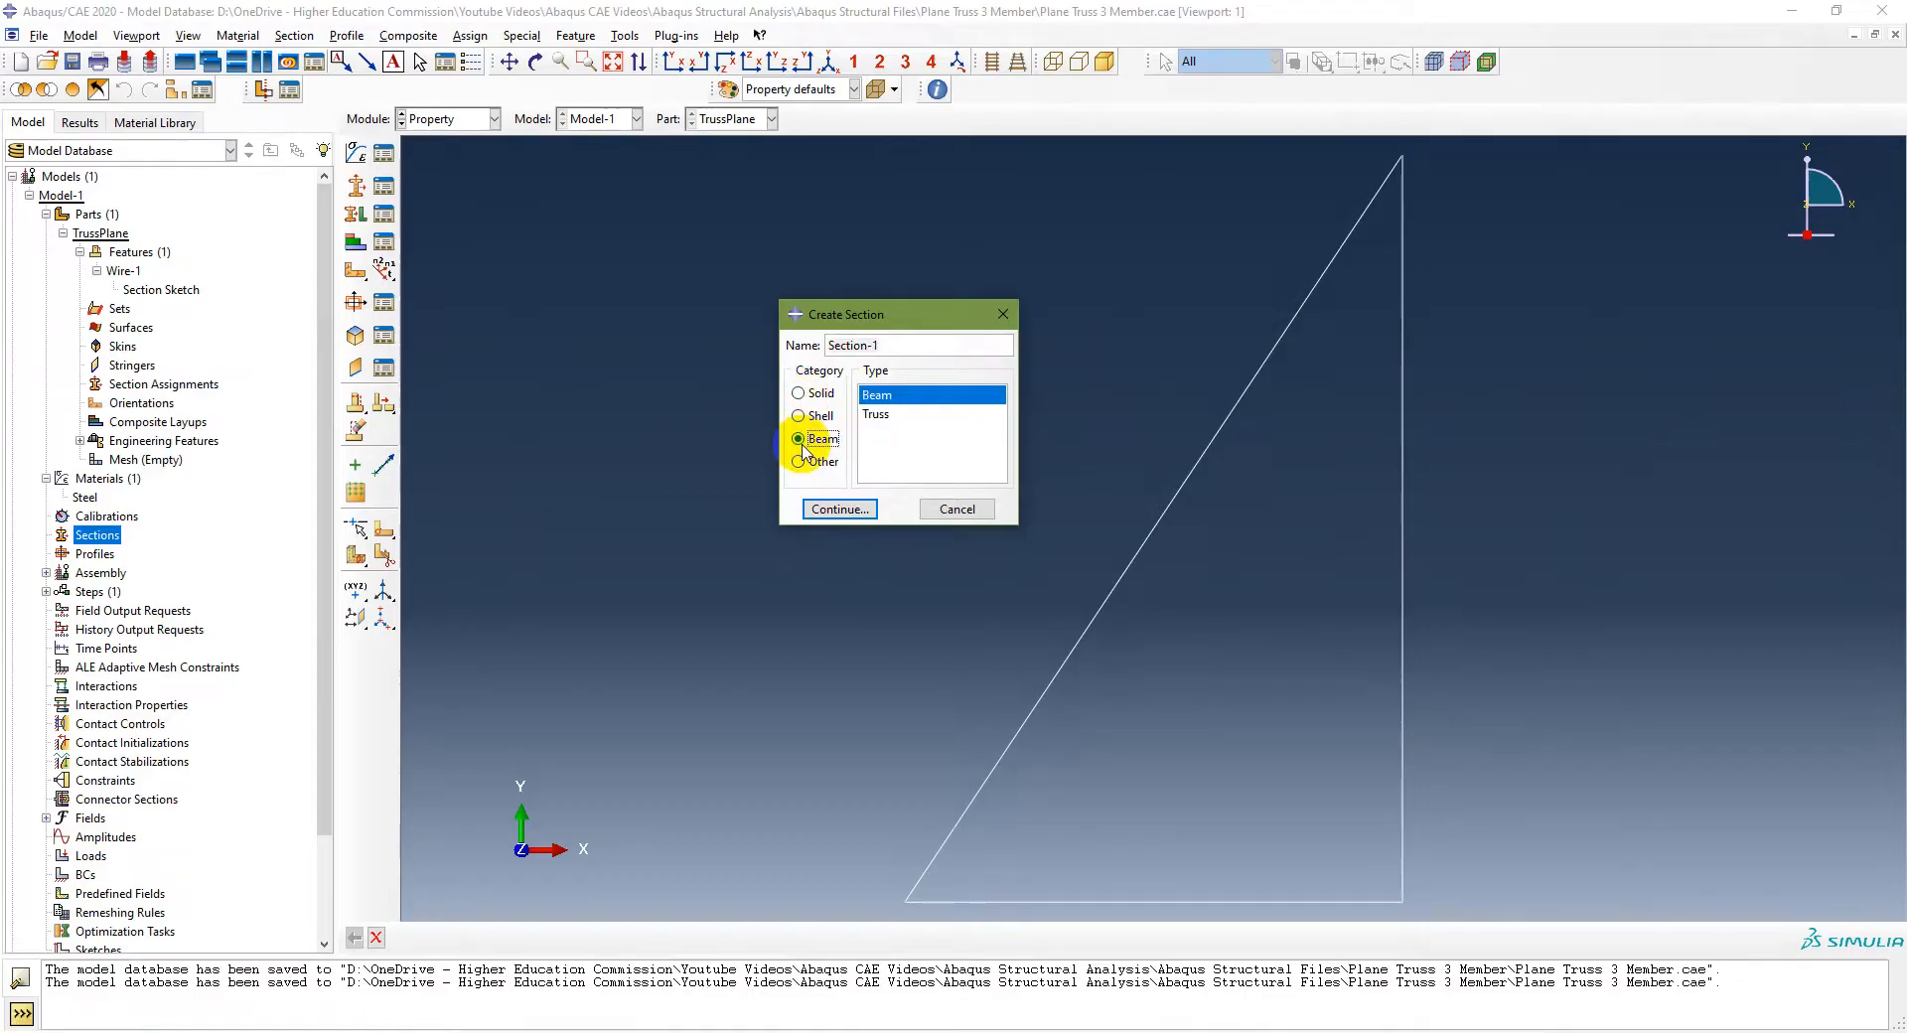
click(887, 417)
triple_click(856, 344)
text(Truss)
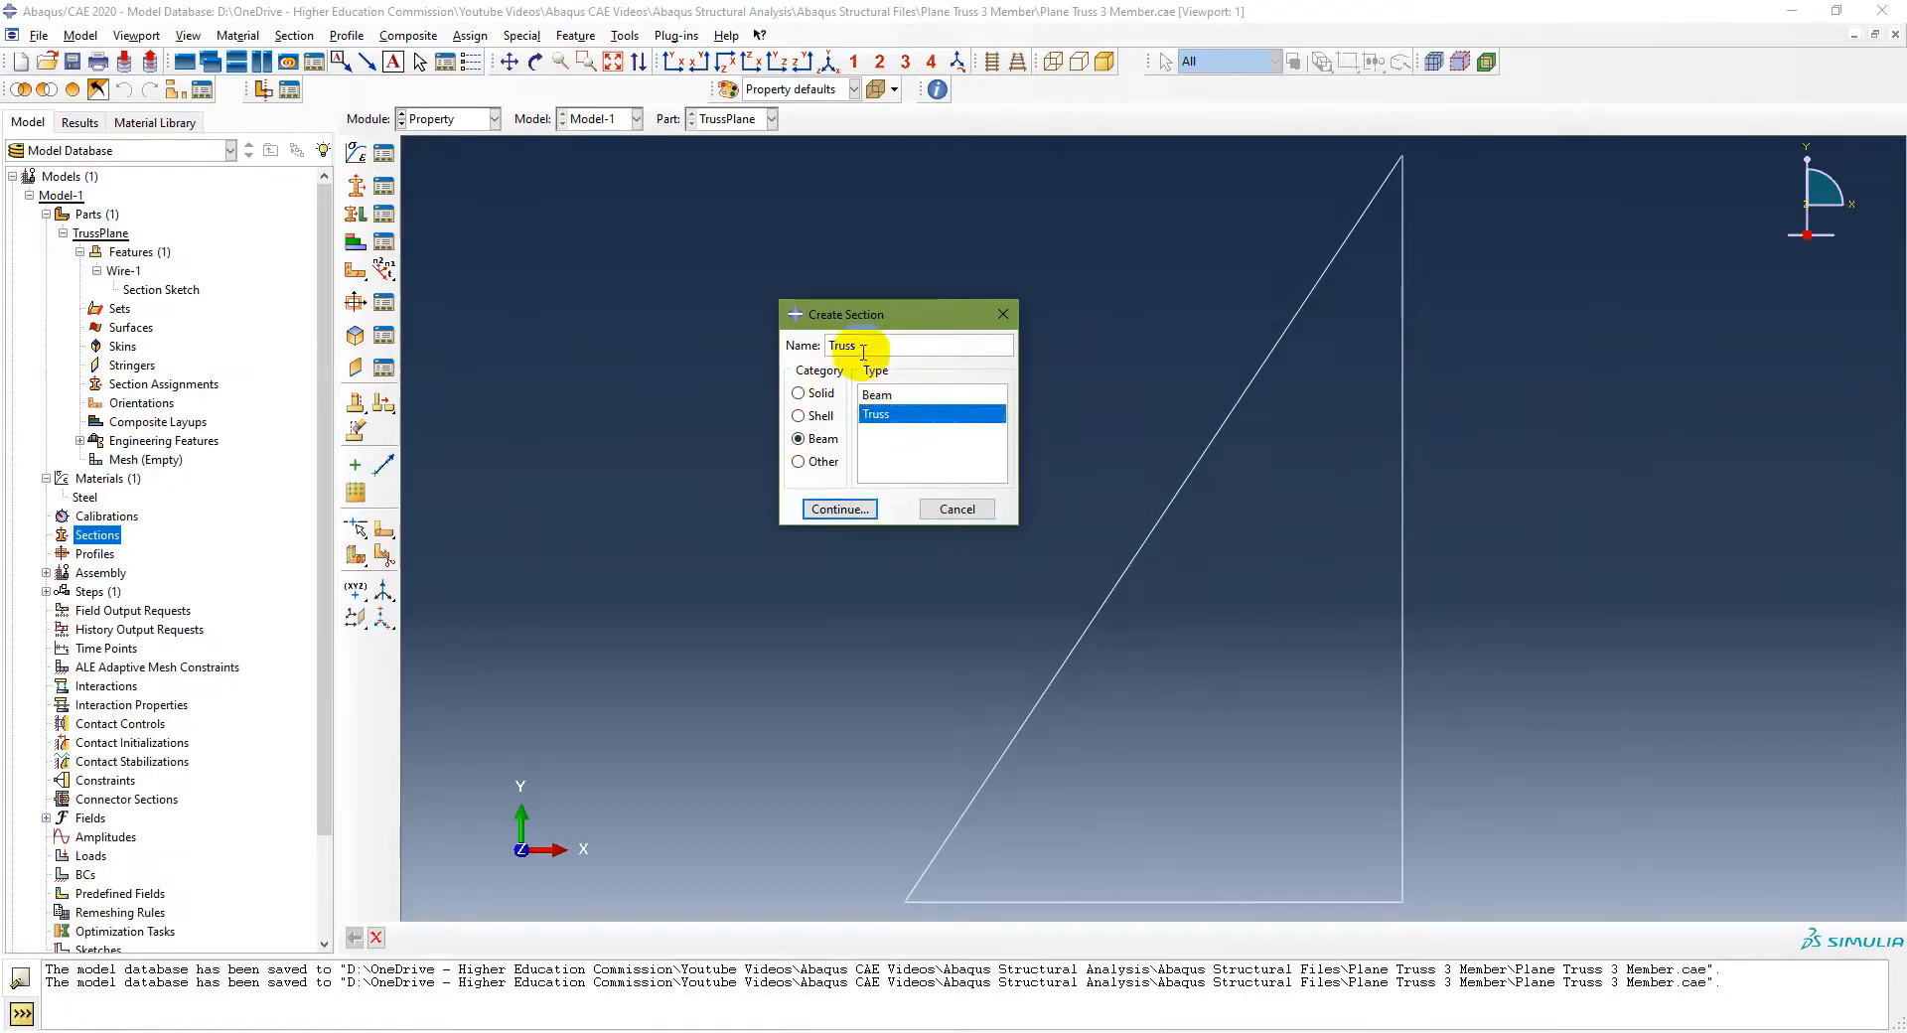
click(839, 509)
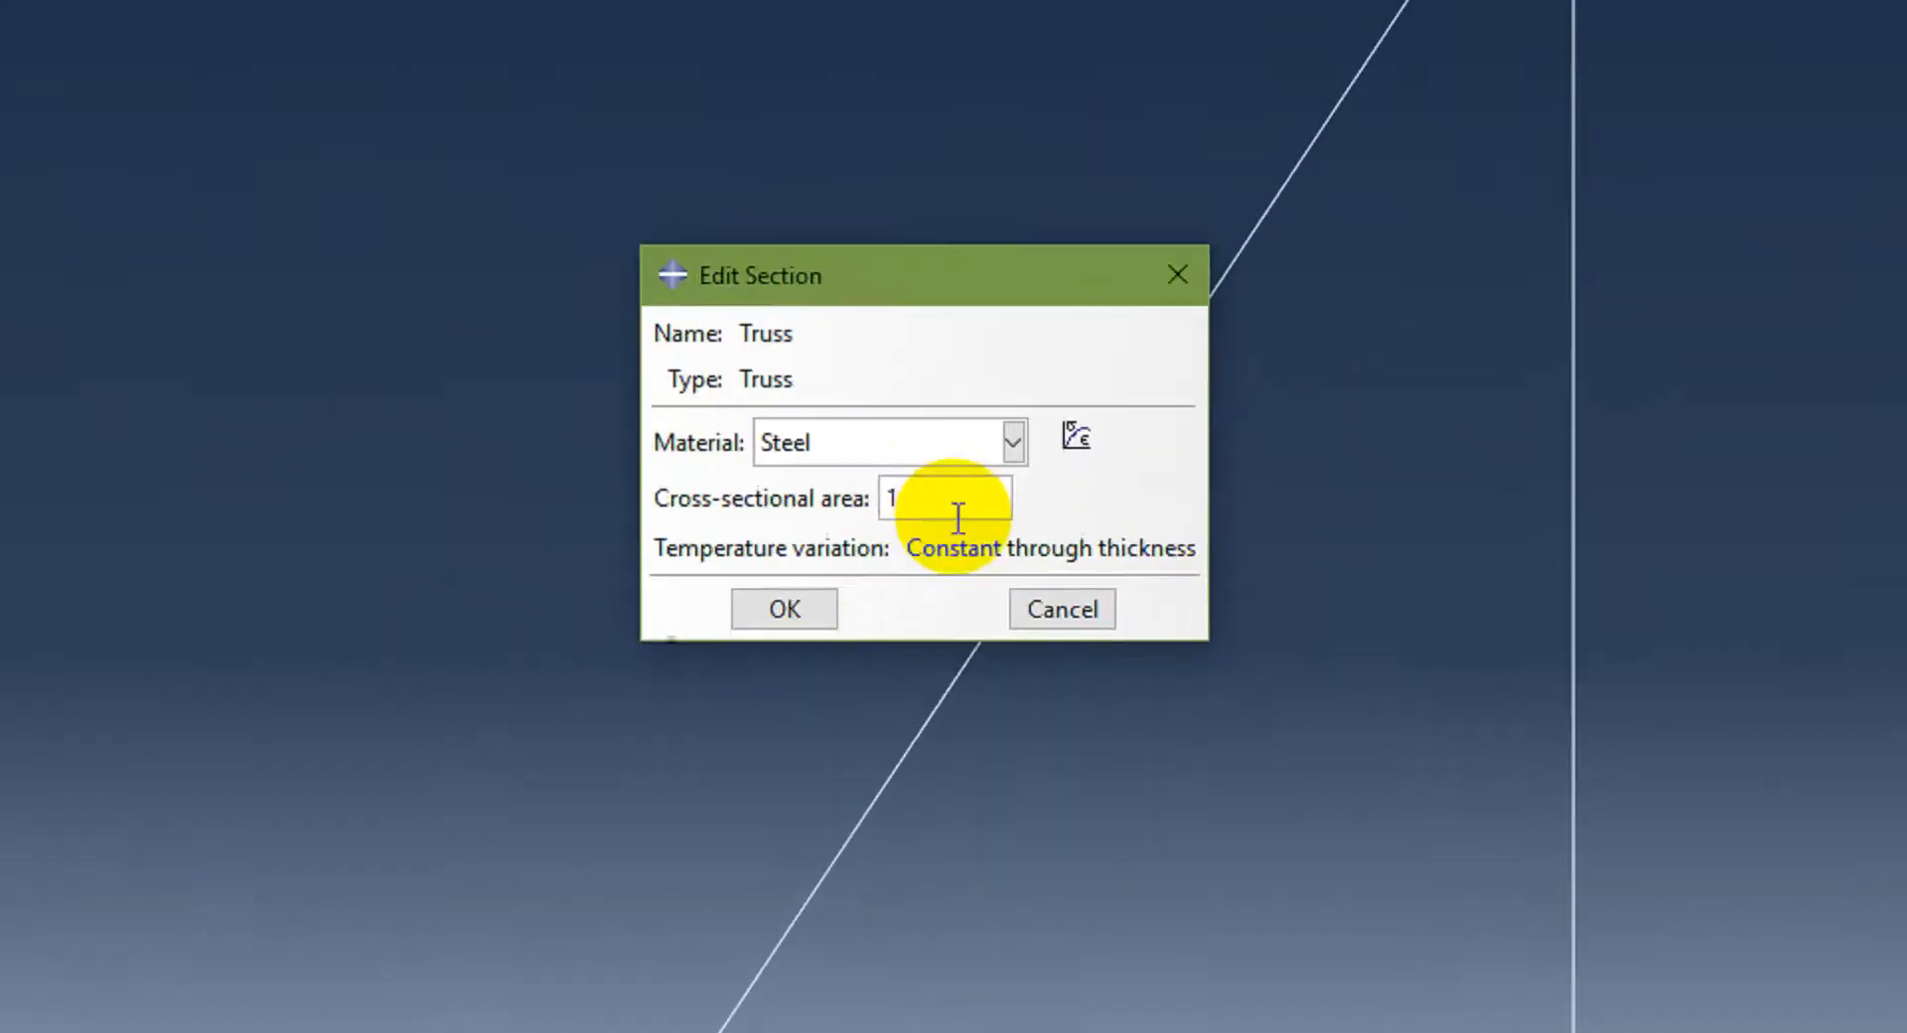
click(930, 502)
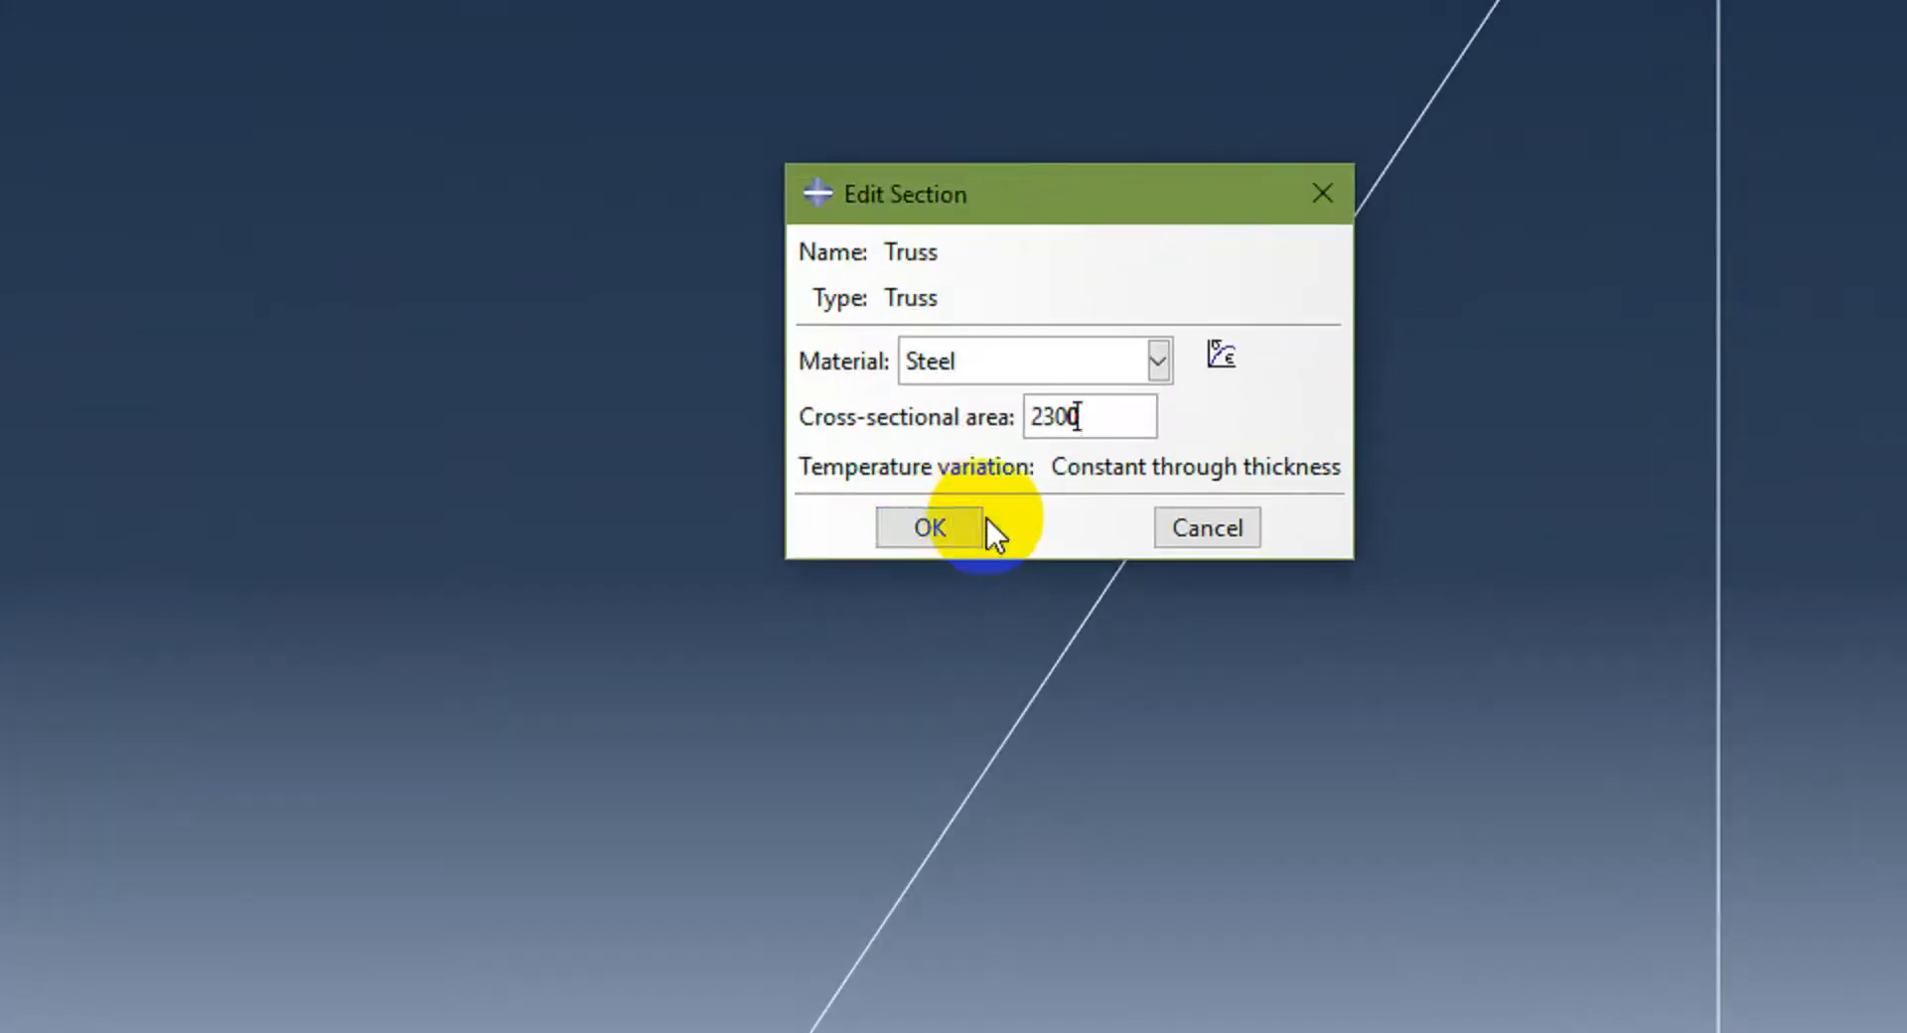
click(1009, 584)
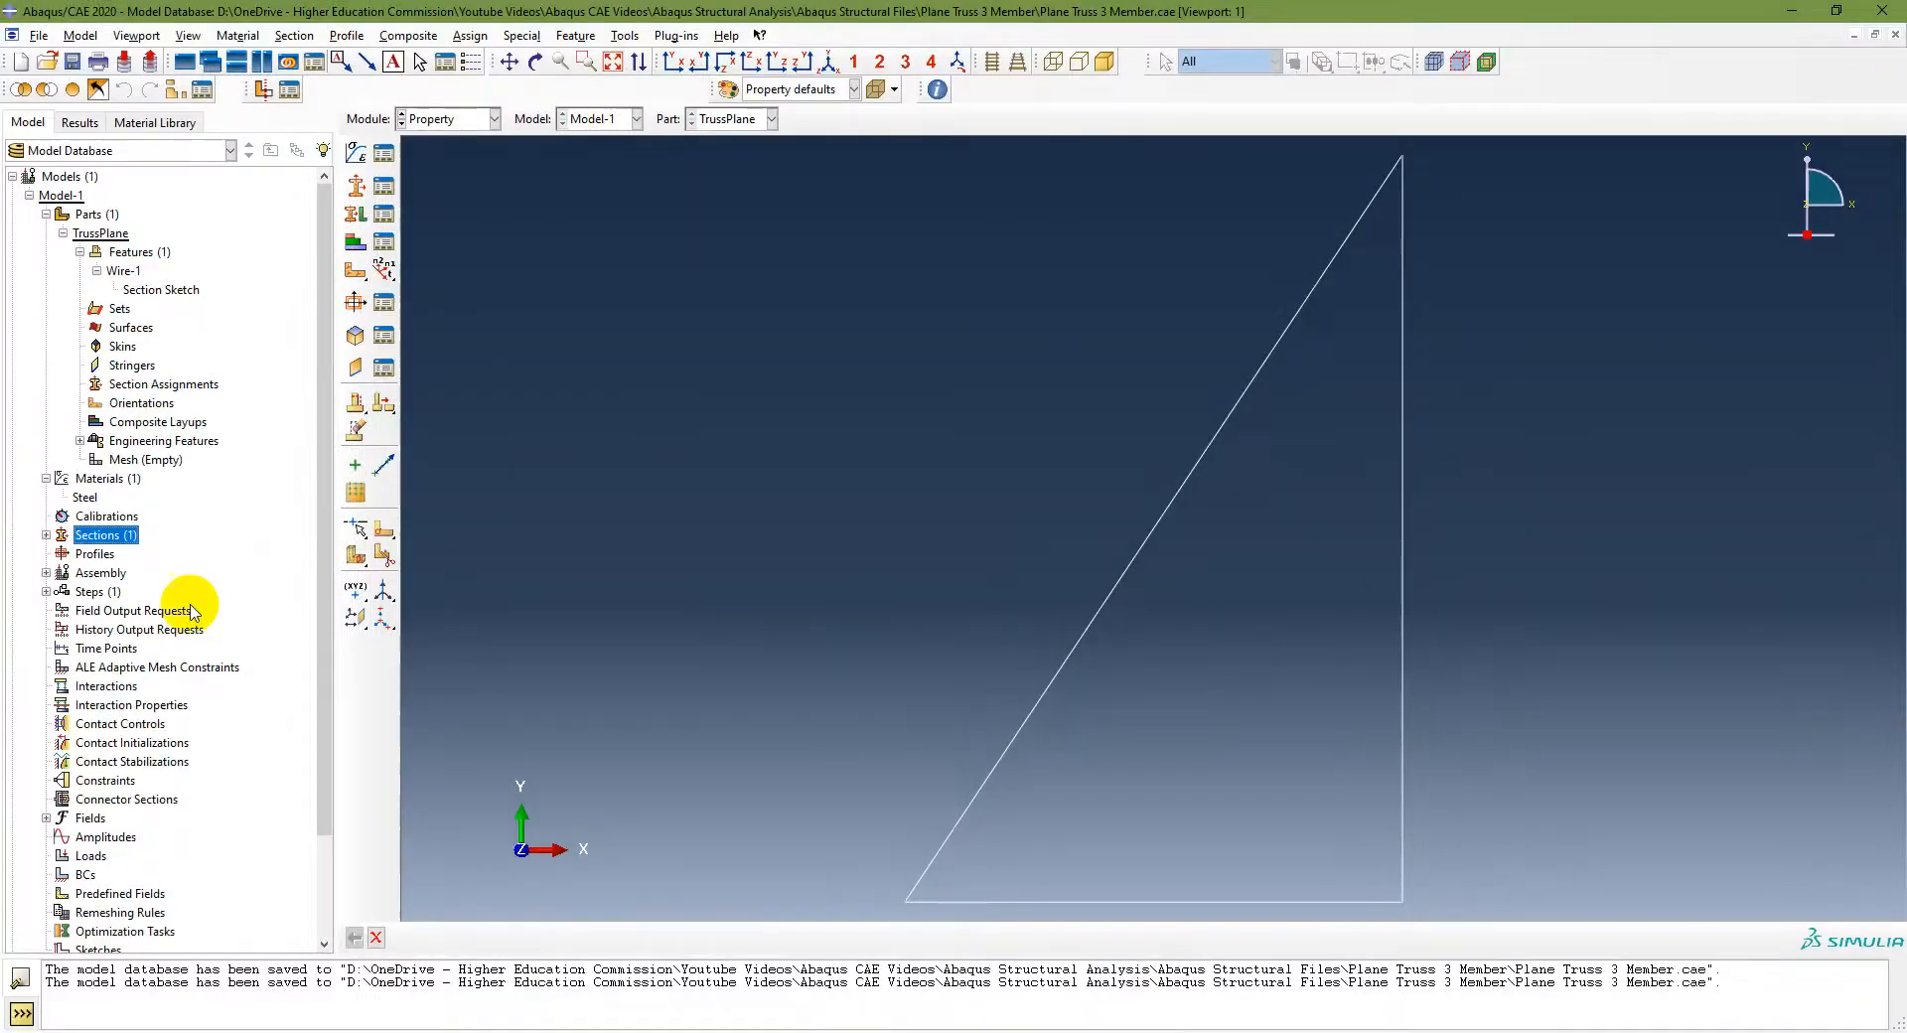
Step: Expand the Sections node to check the Truss section and review the section-assignment instructions on the slide
click(46, 535)
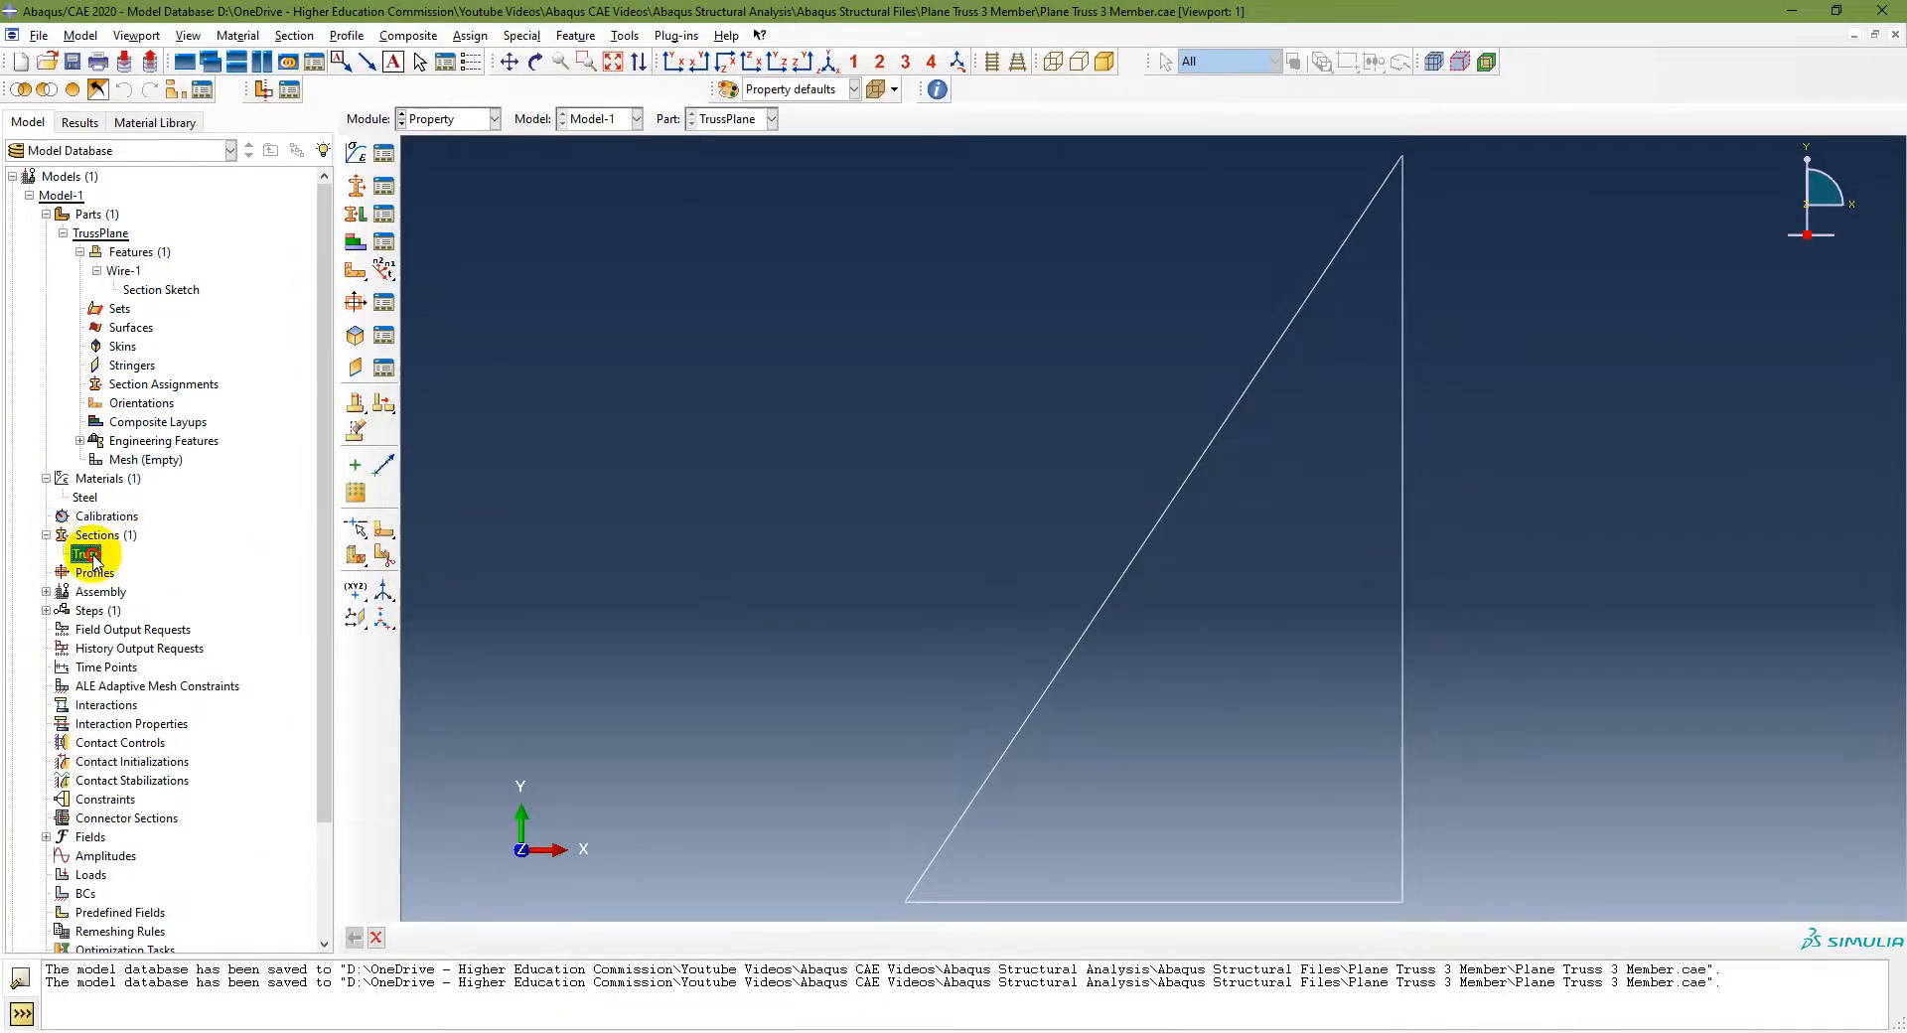
double_click(89, 555)
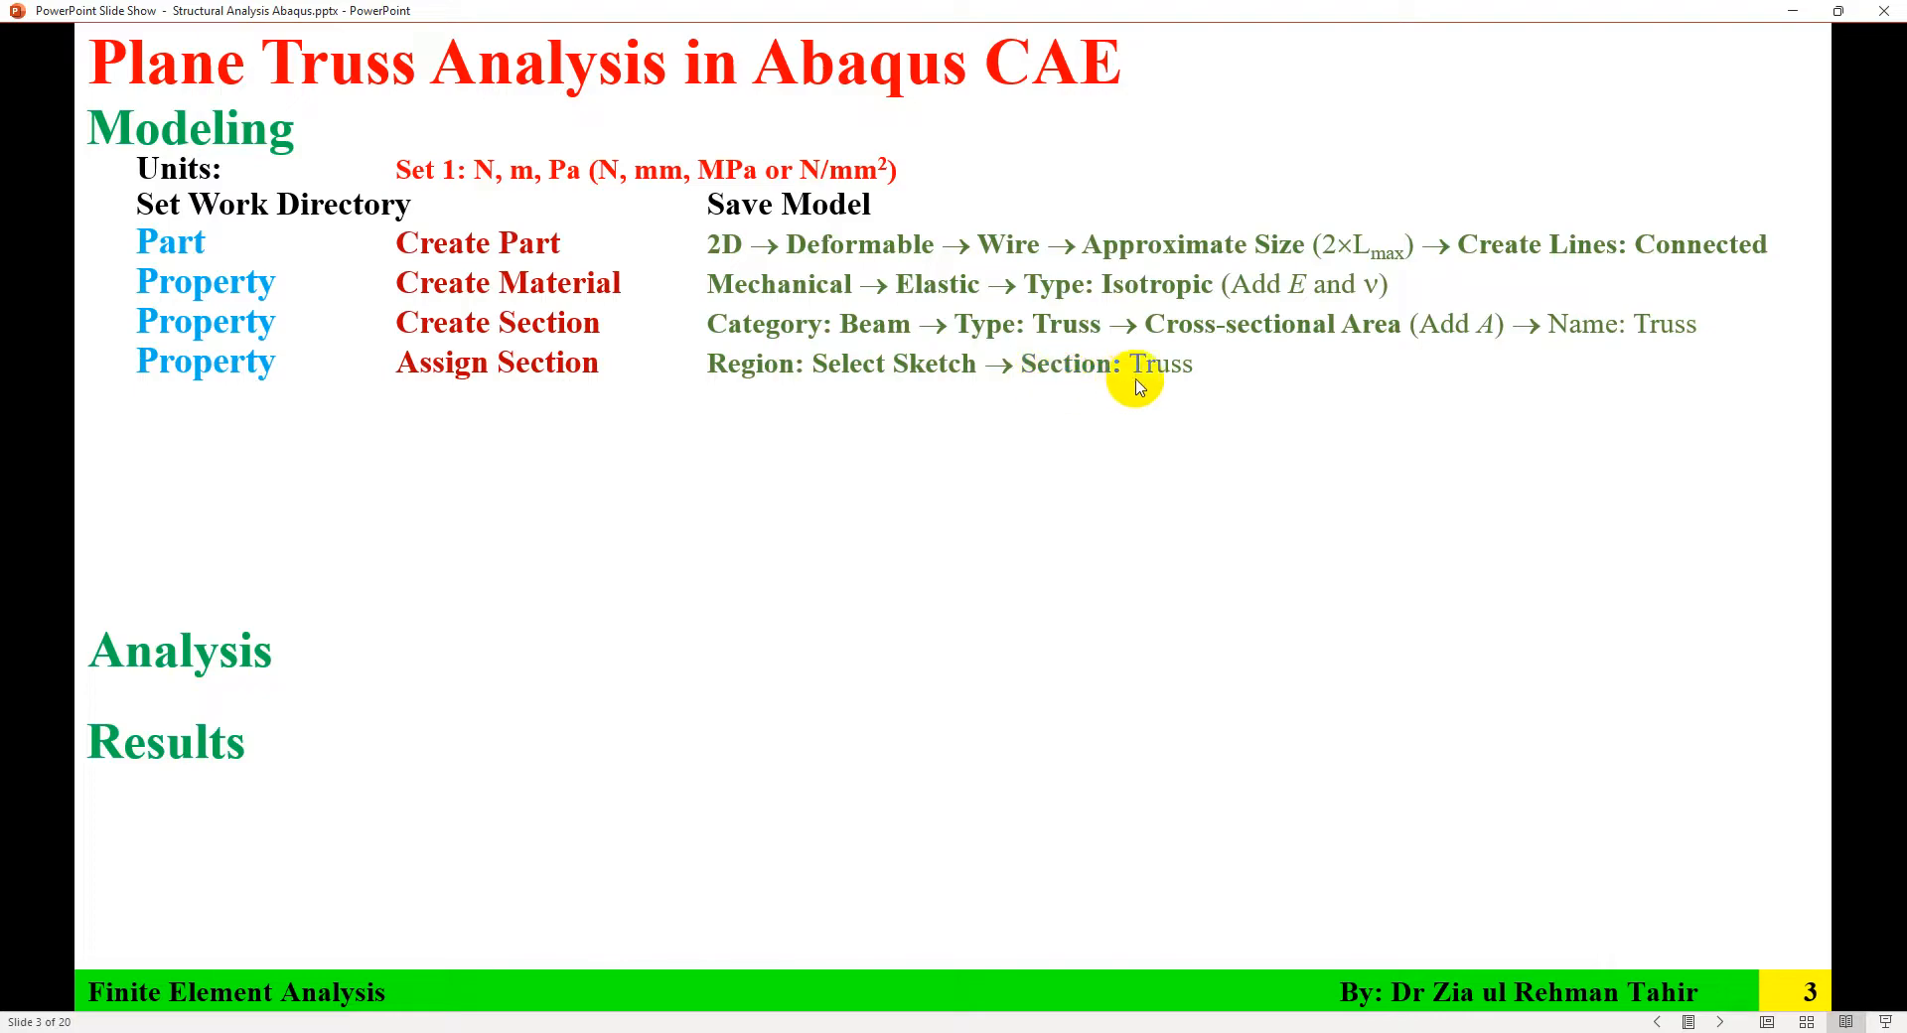
click(1355, 1032)
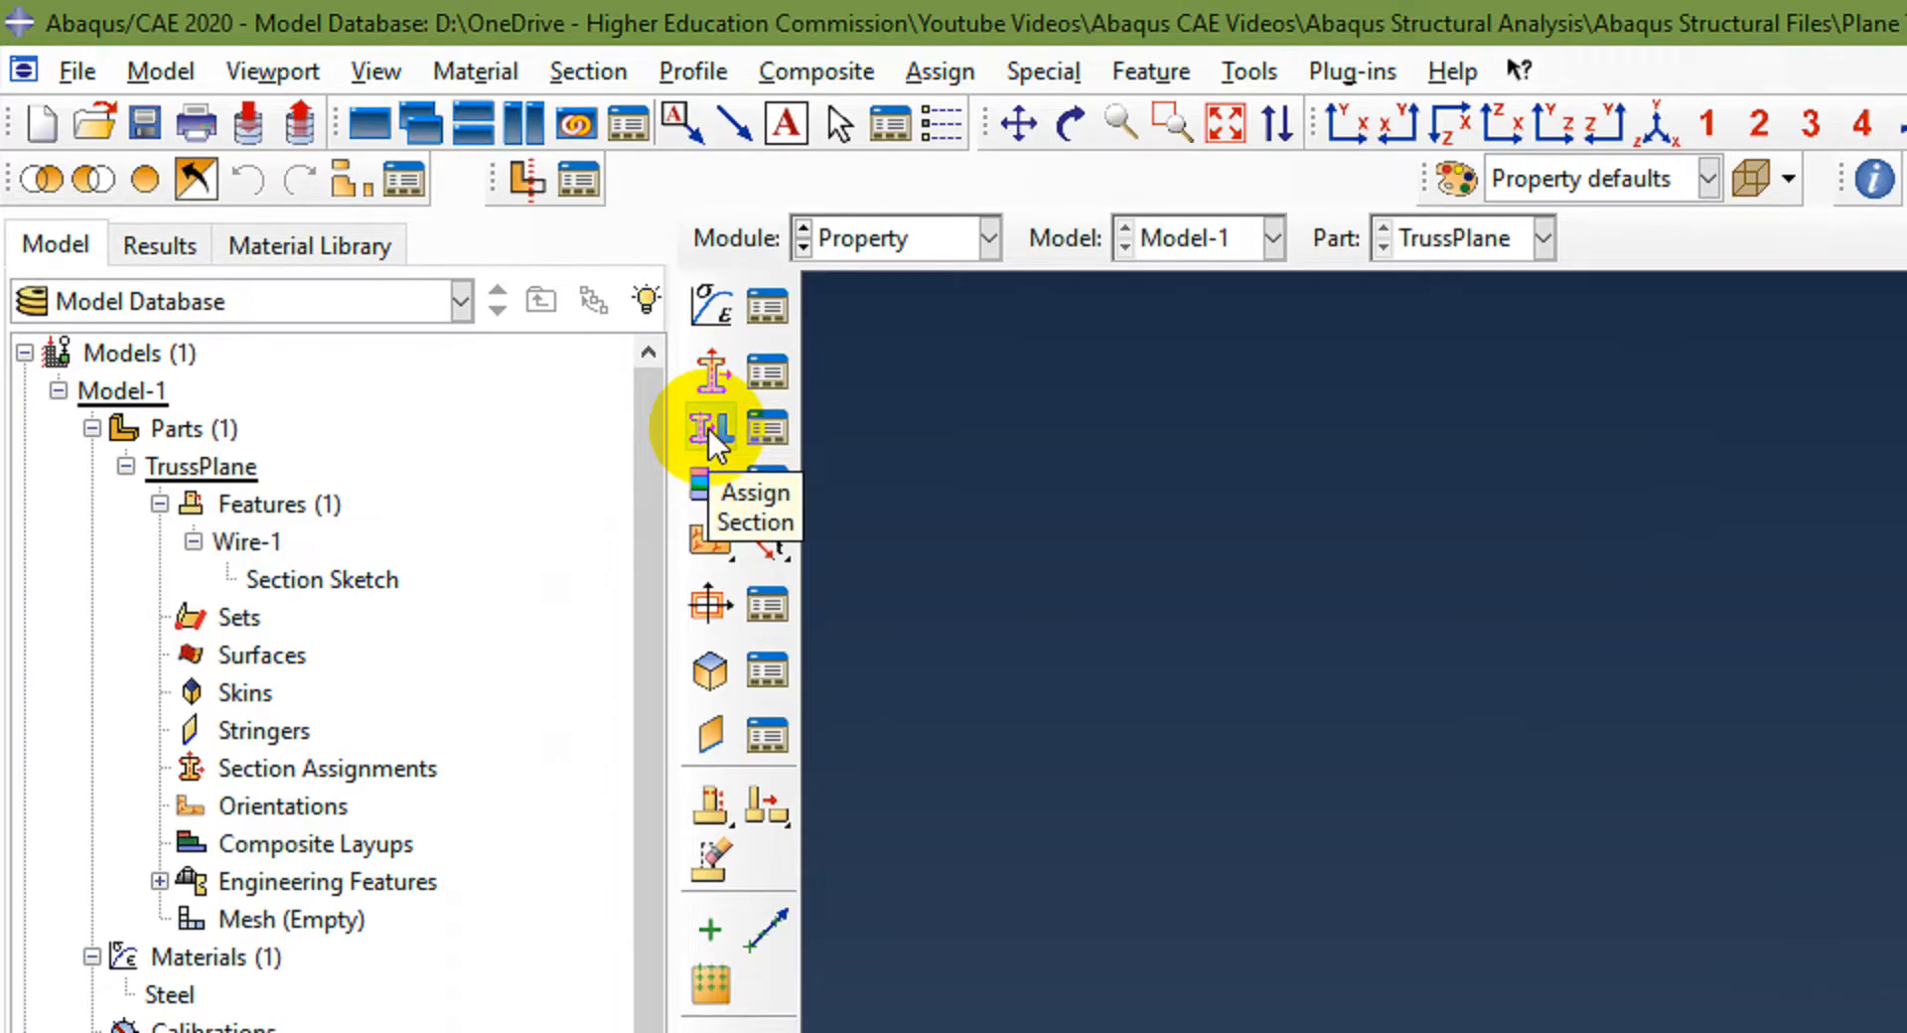
Step: Assign the Truss section to all three truss members without creating a set
click(359, 767)
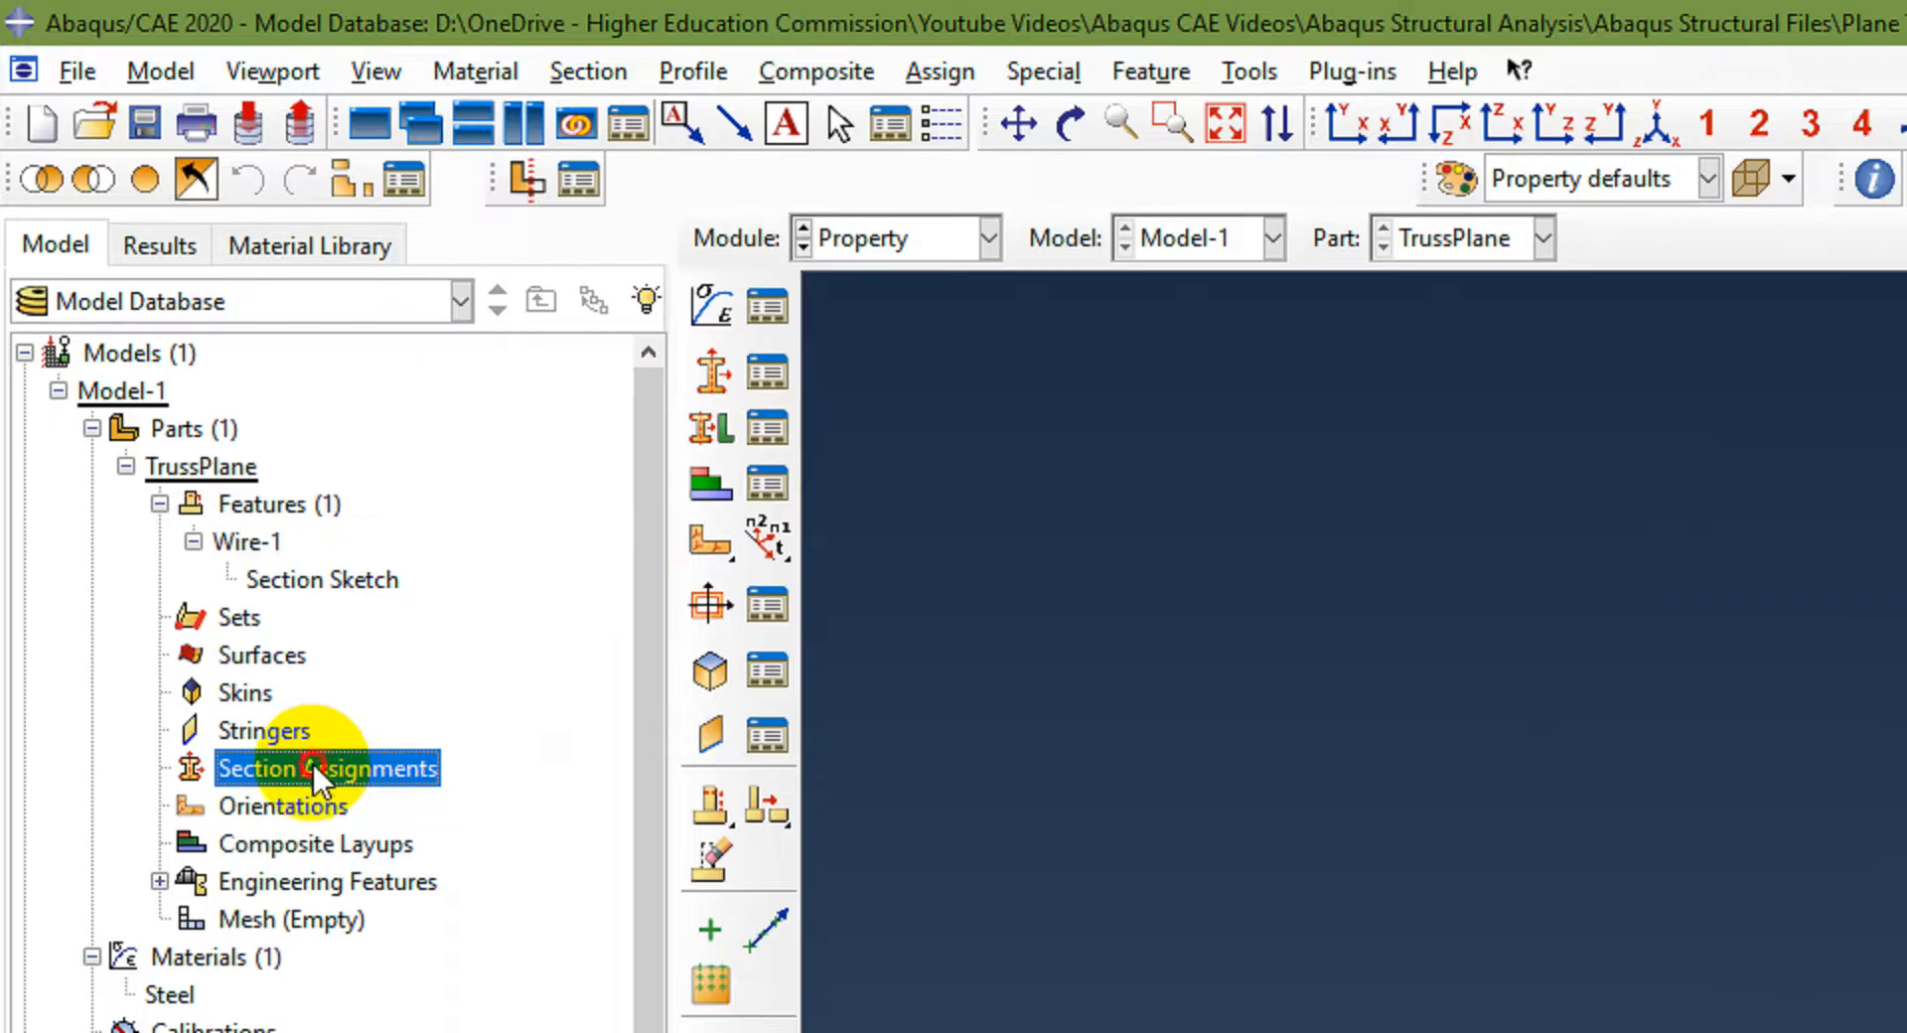
double_click(313, 765)
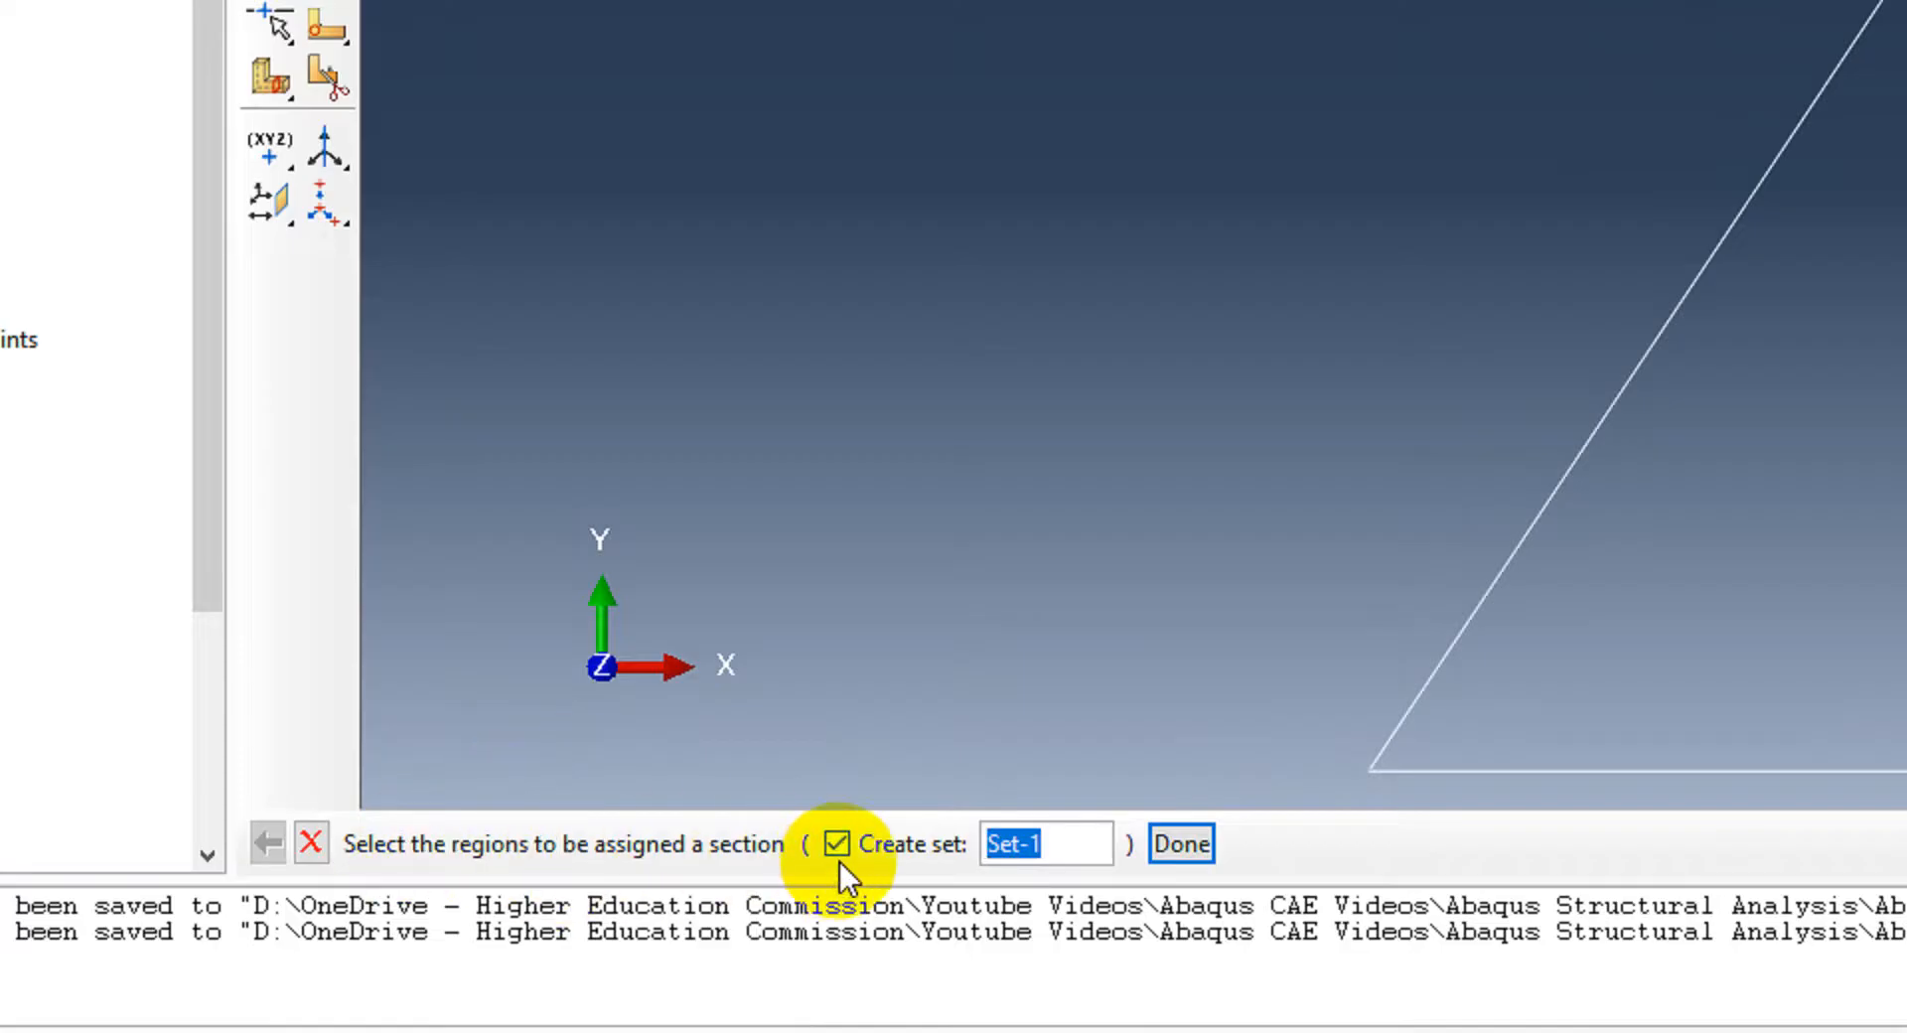
click(836, 844)
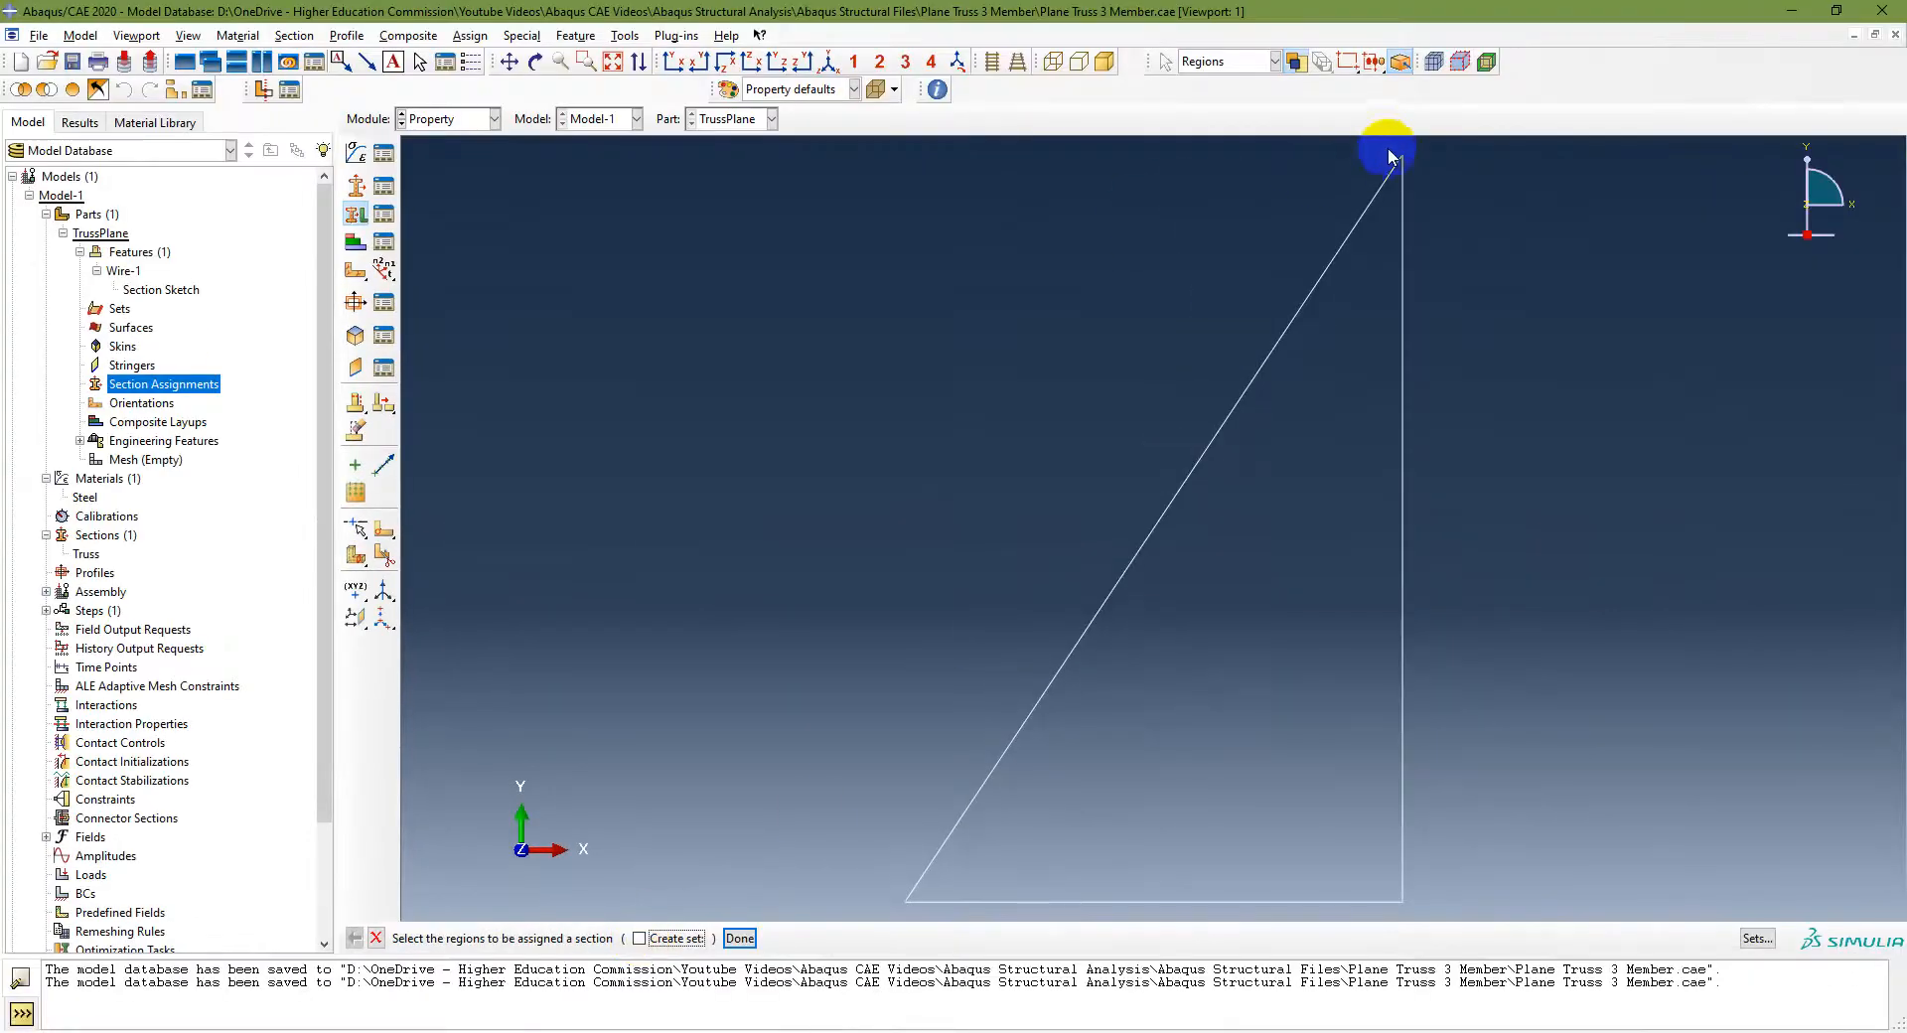
drag(1445, 149, 814, 884)
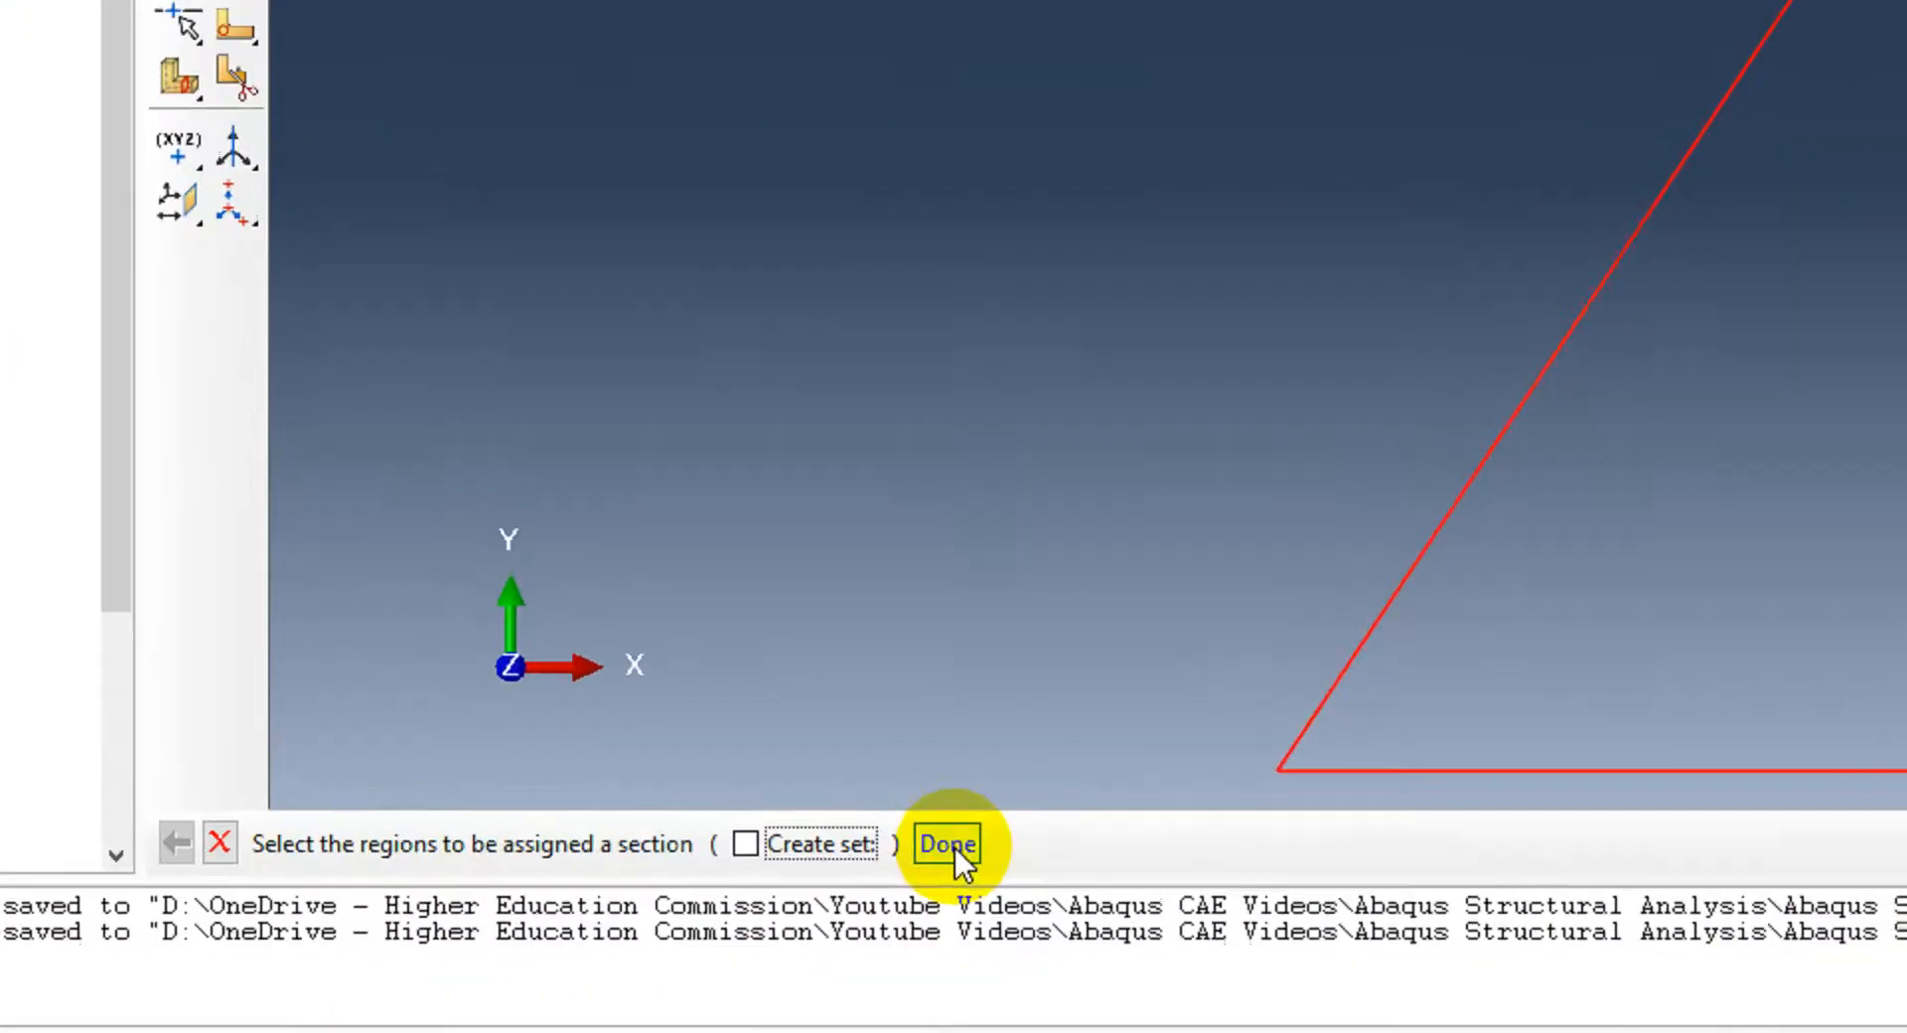
click(742, 937)
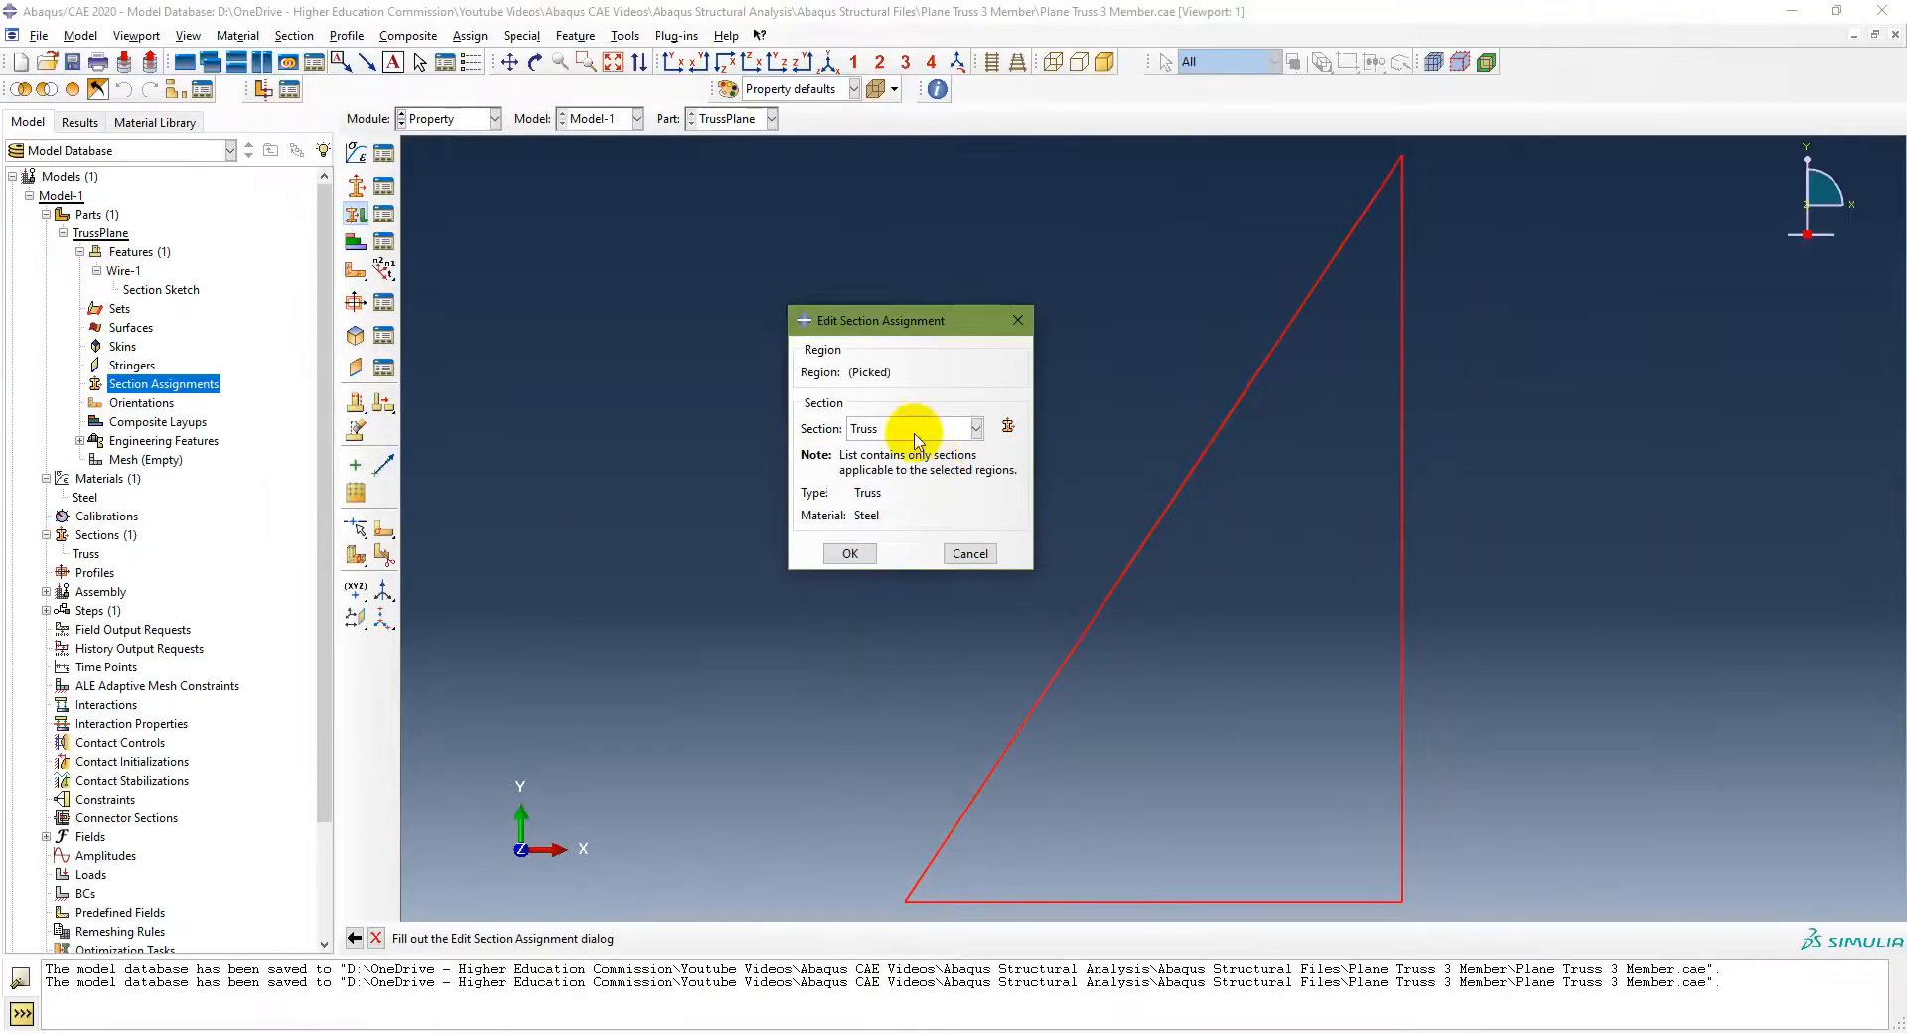
click(973, 427)
click(924, 444)
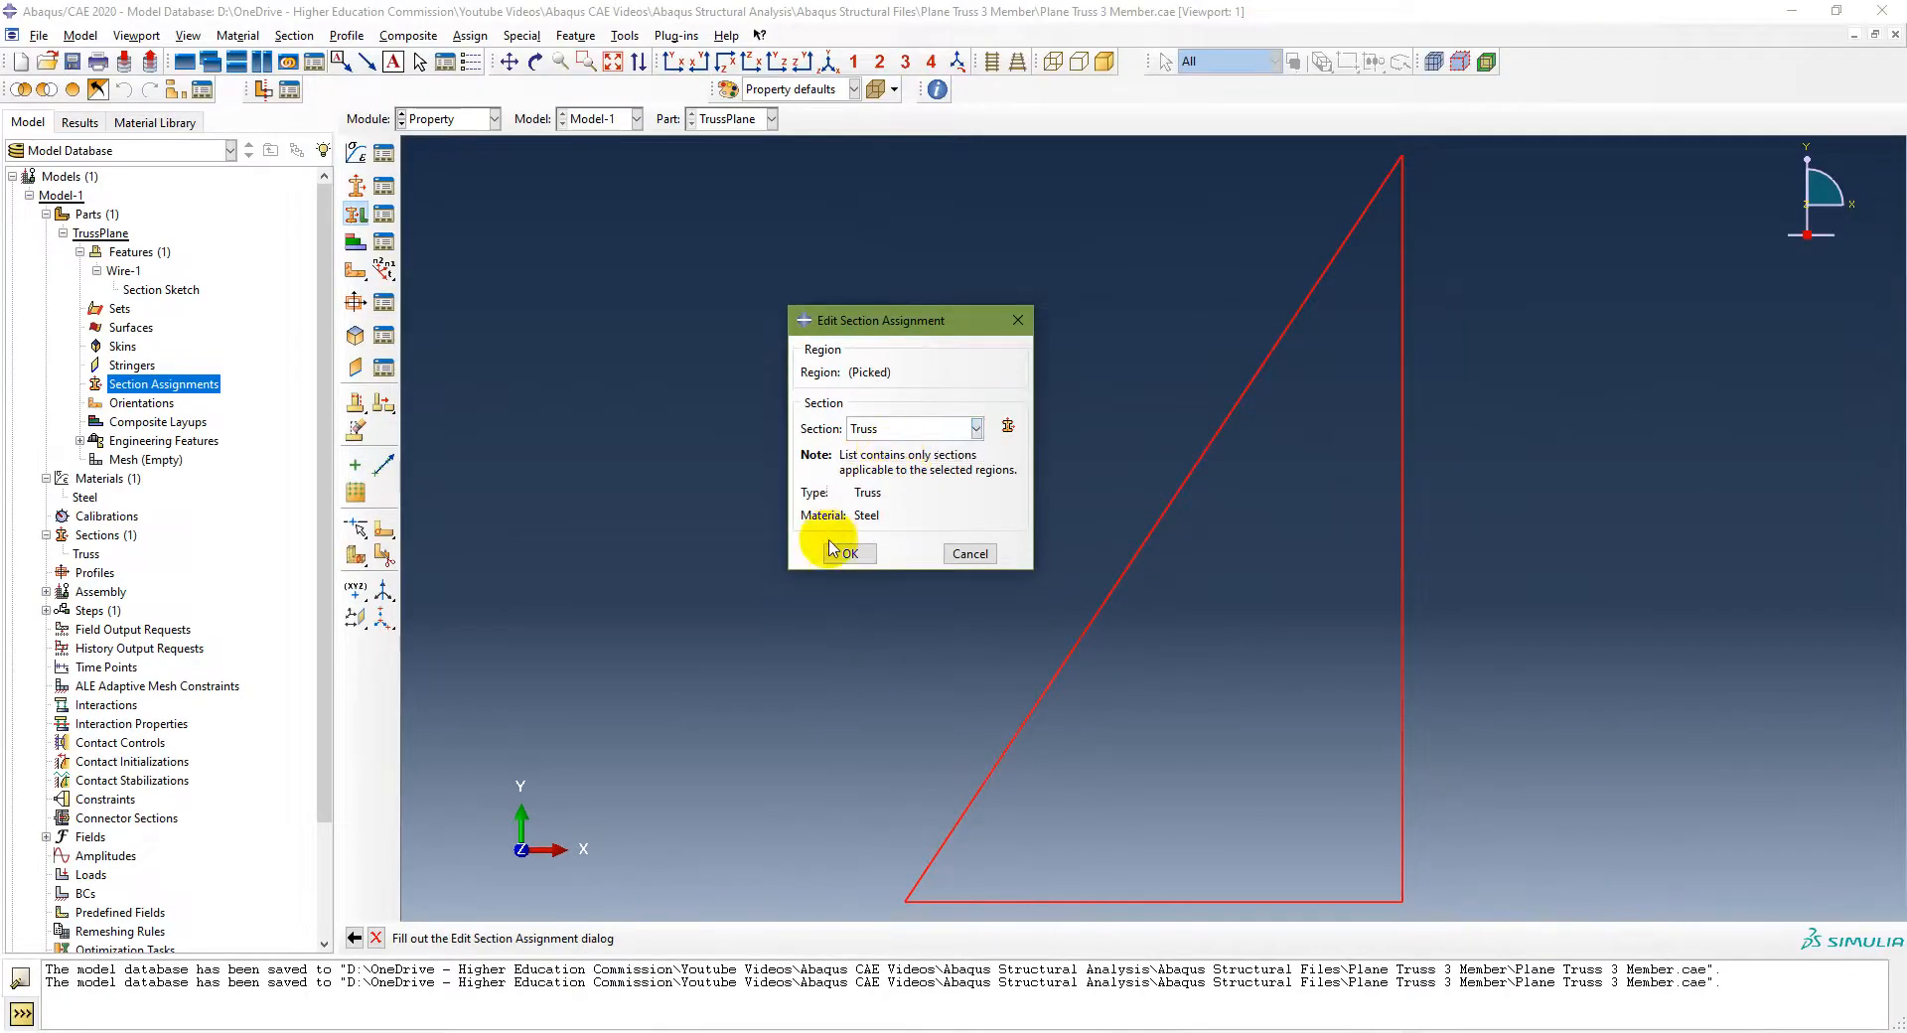
click(850, 553)
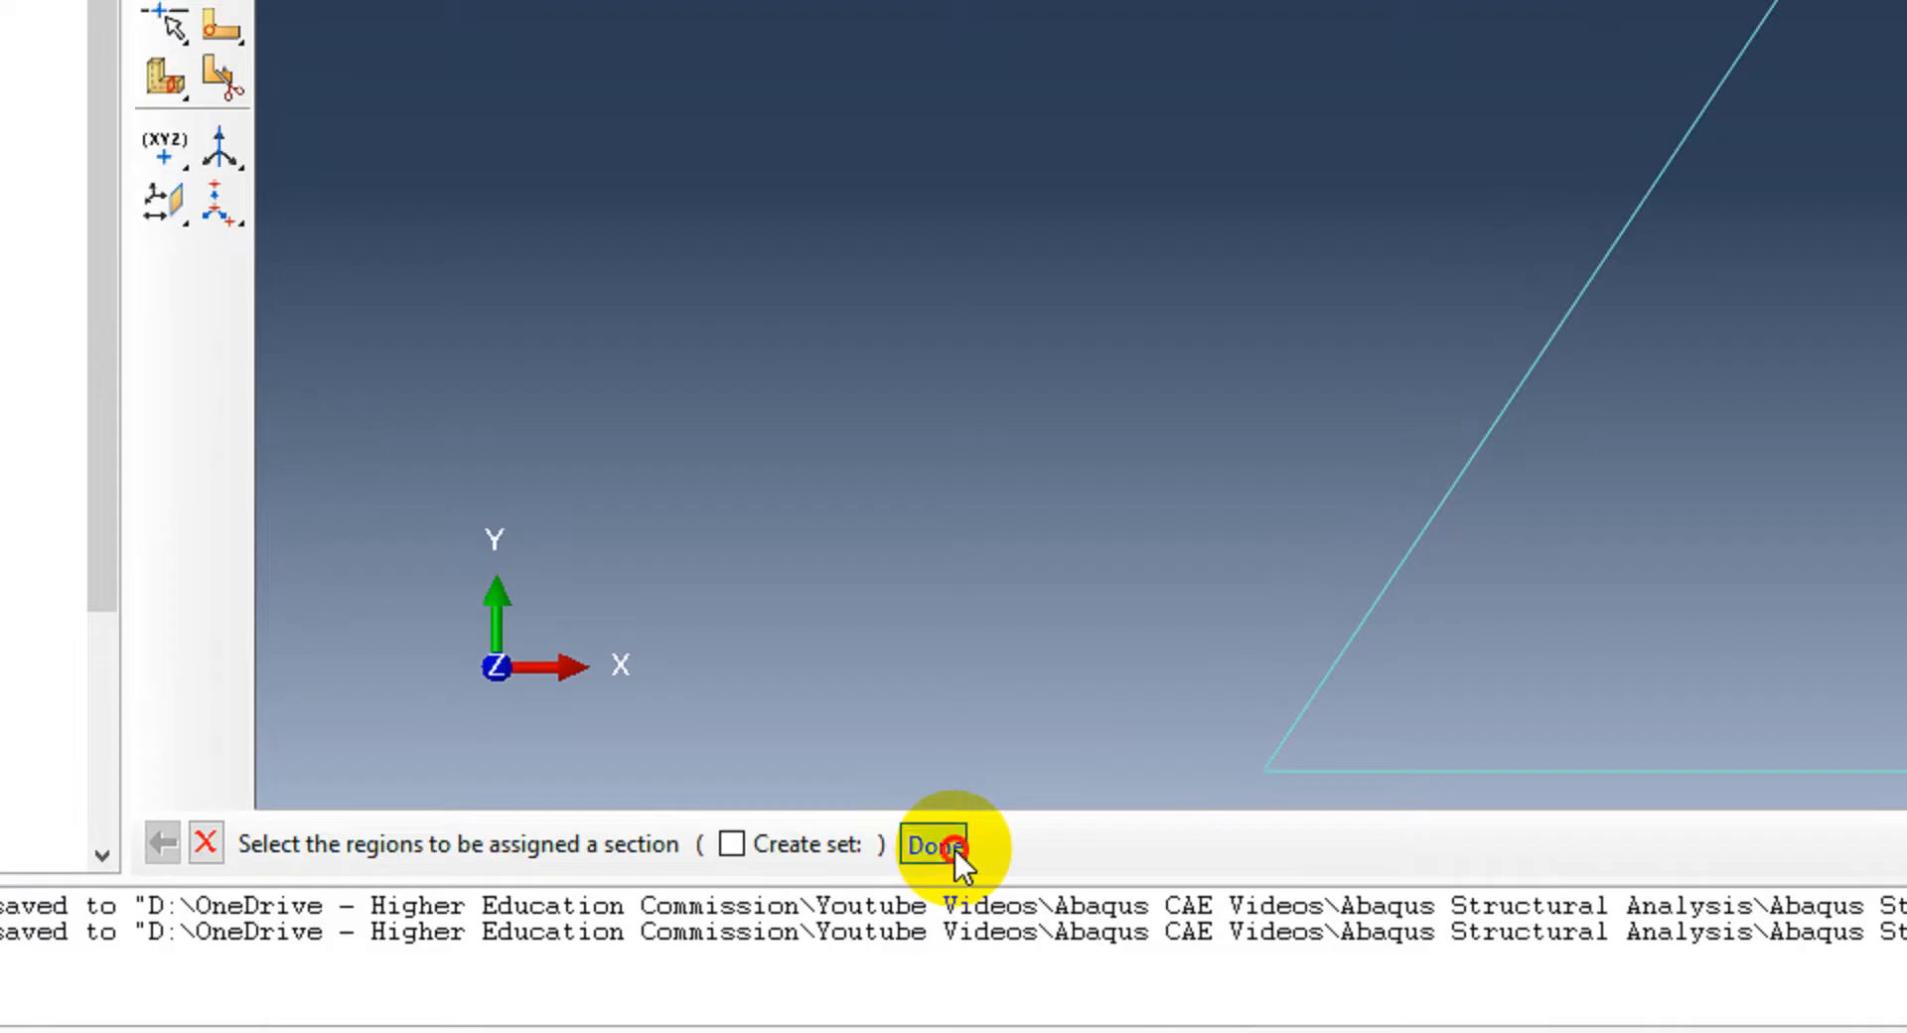
click(874, 891)
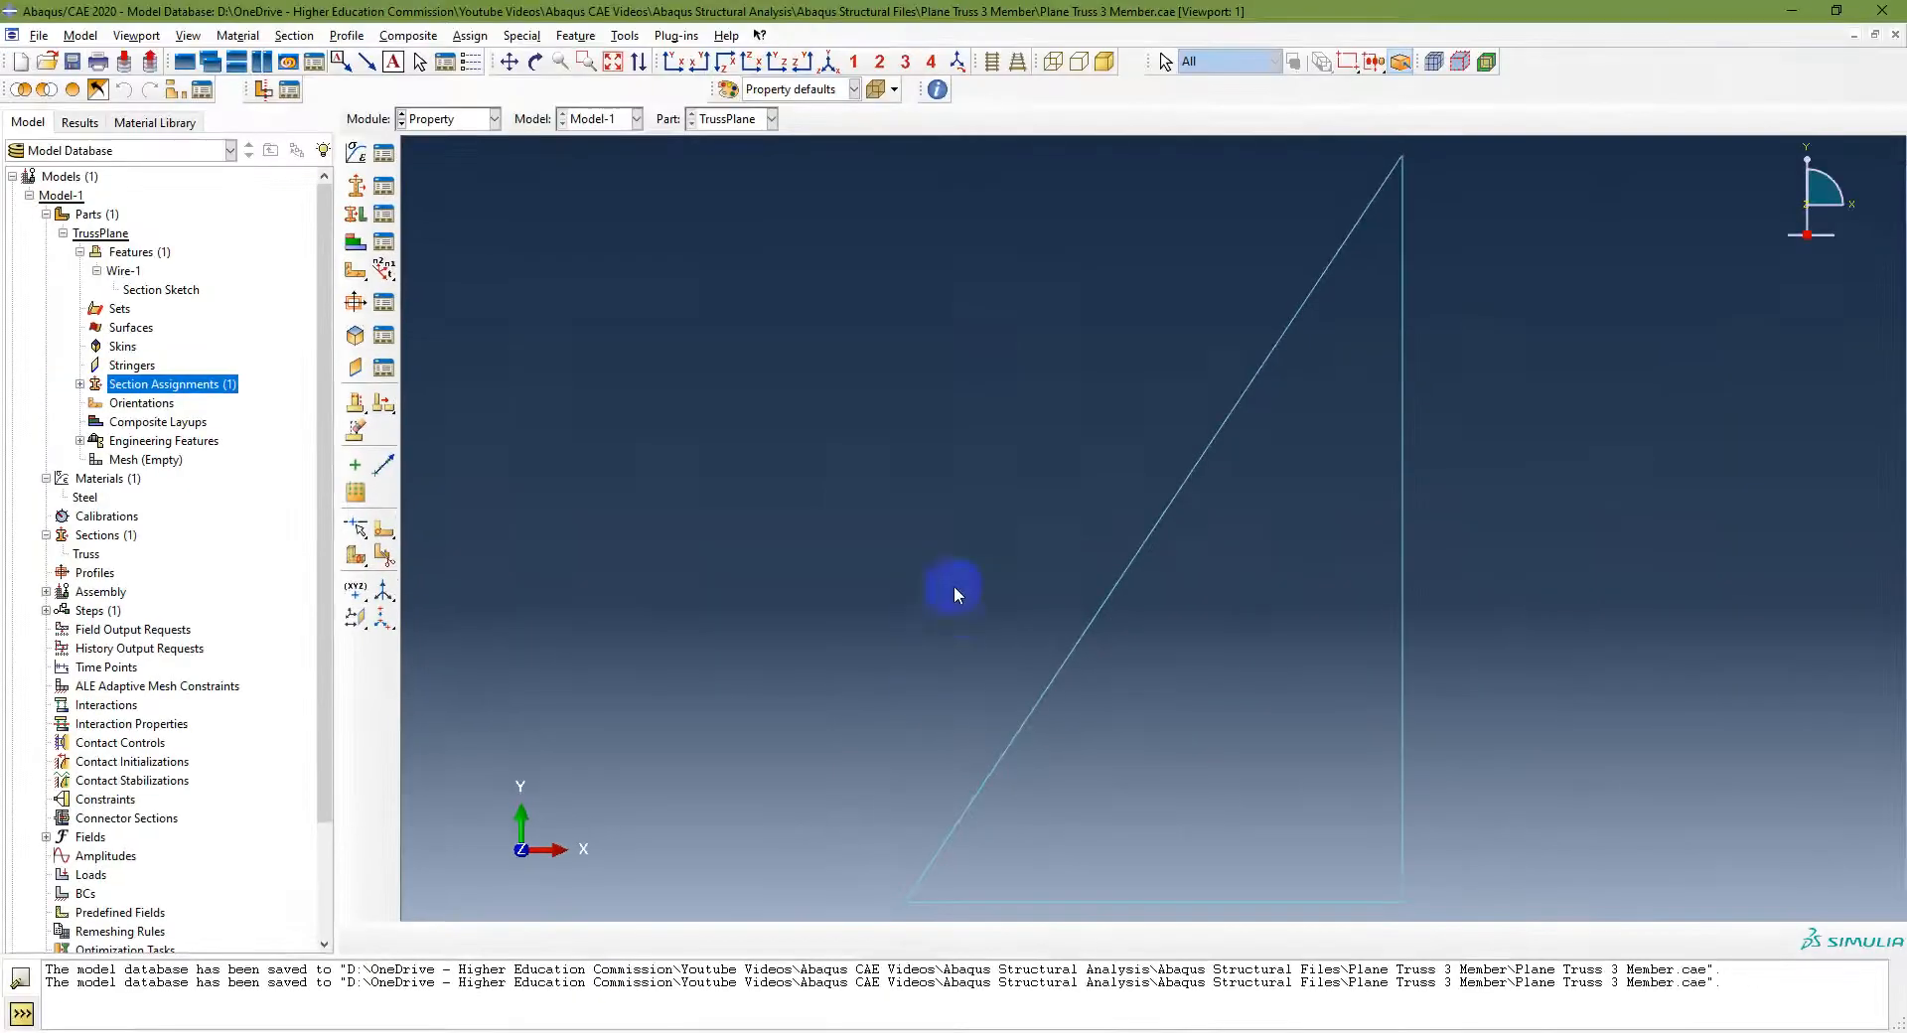
Step: Expand the section assignments in the model tree to inspect the Truss assignment
click(80, 383)
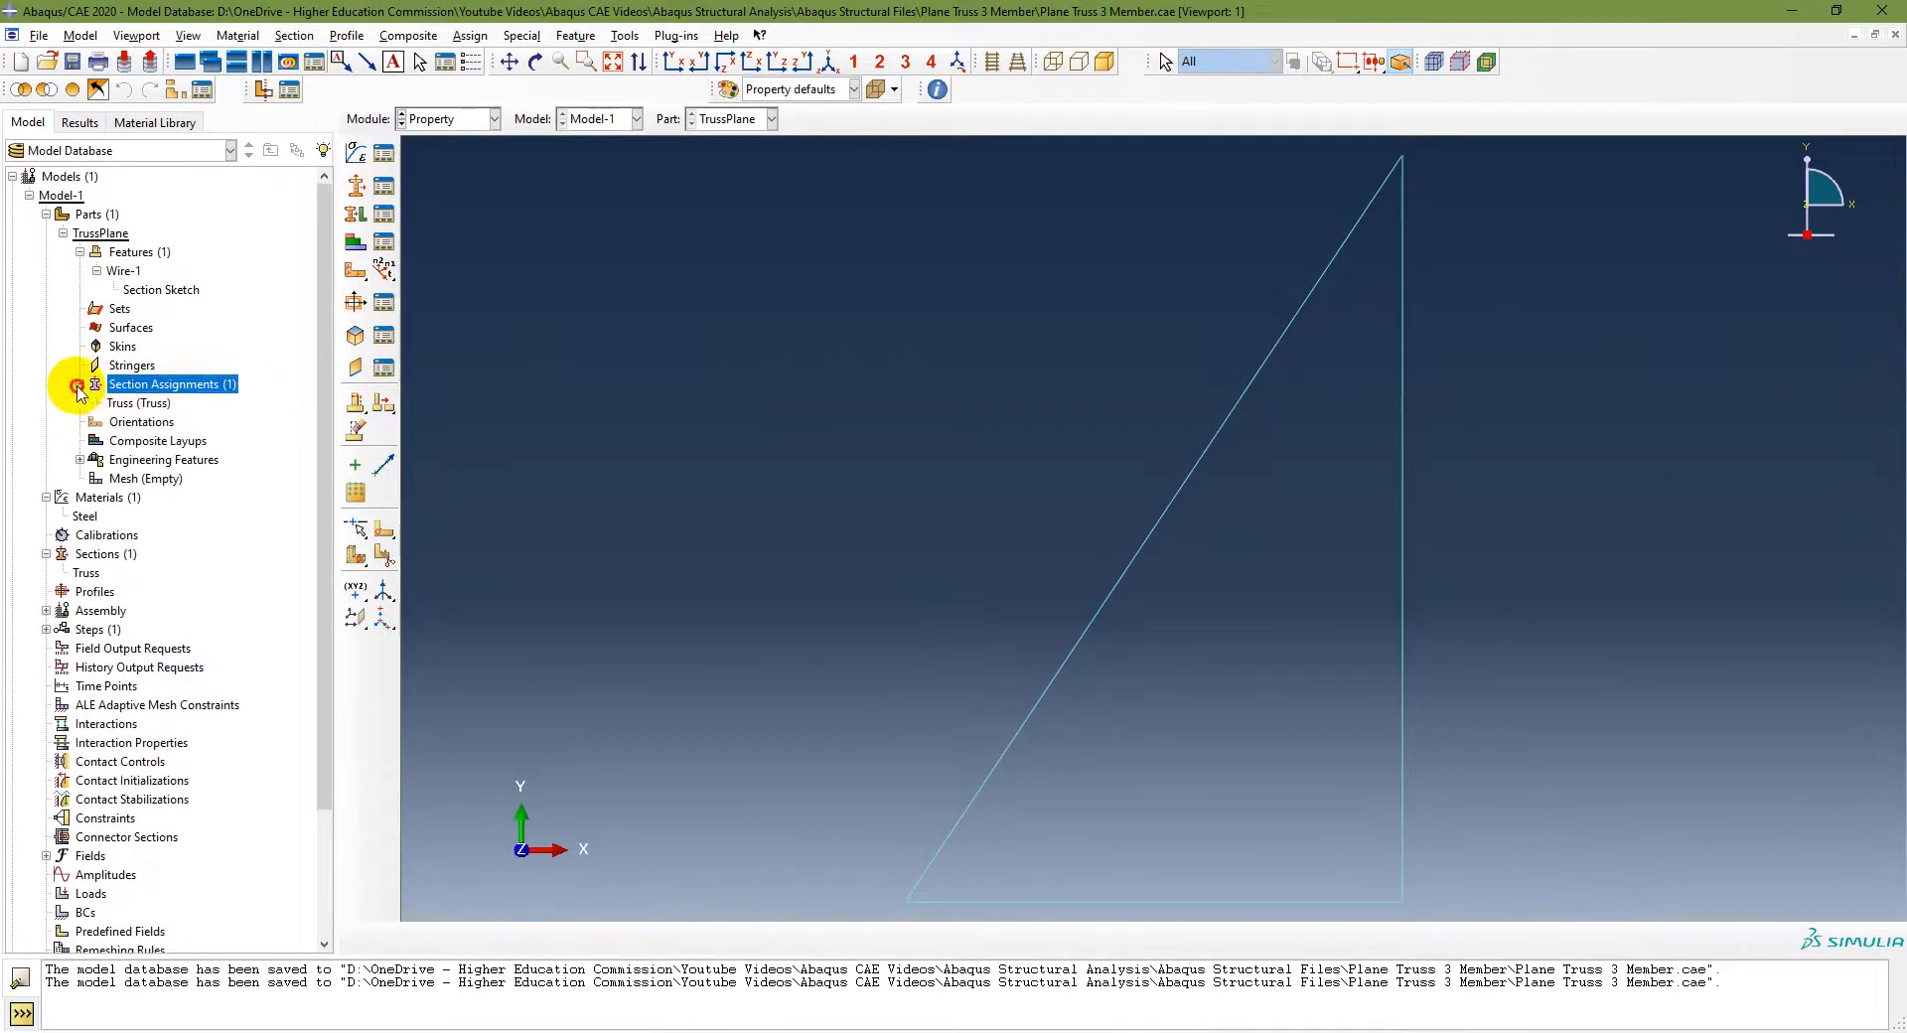
click(122, 403)
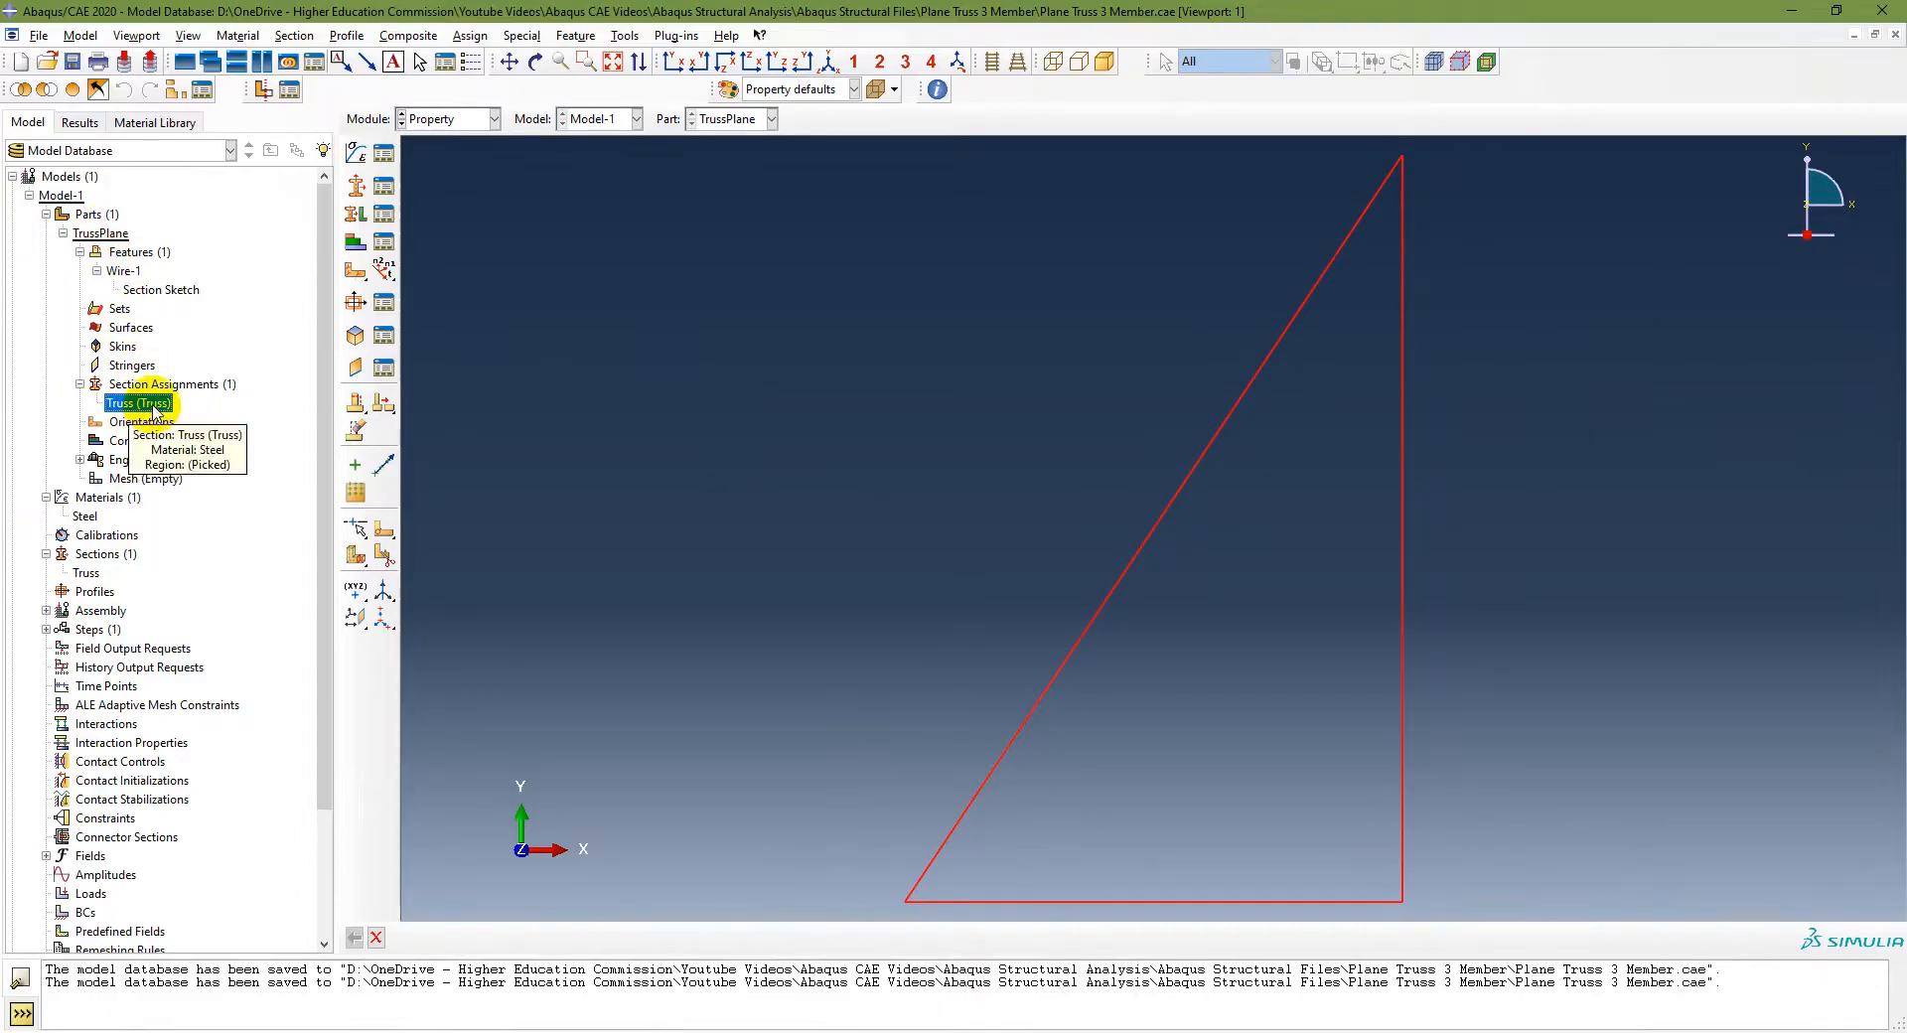
Step: Switch to the presentation and advance it to the meshing instructions
key(alt+Tab)
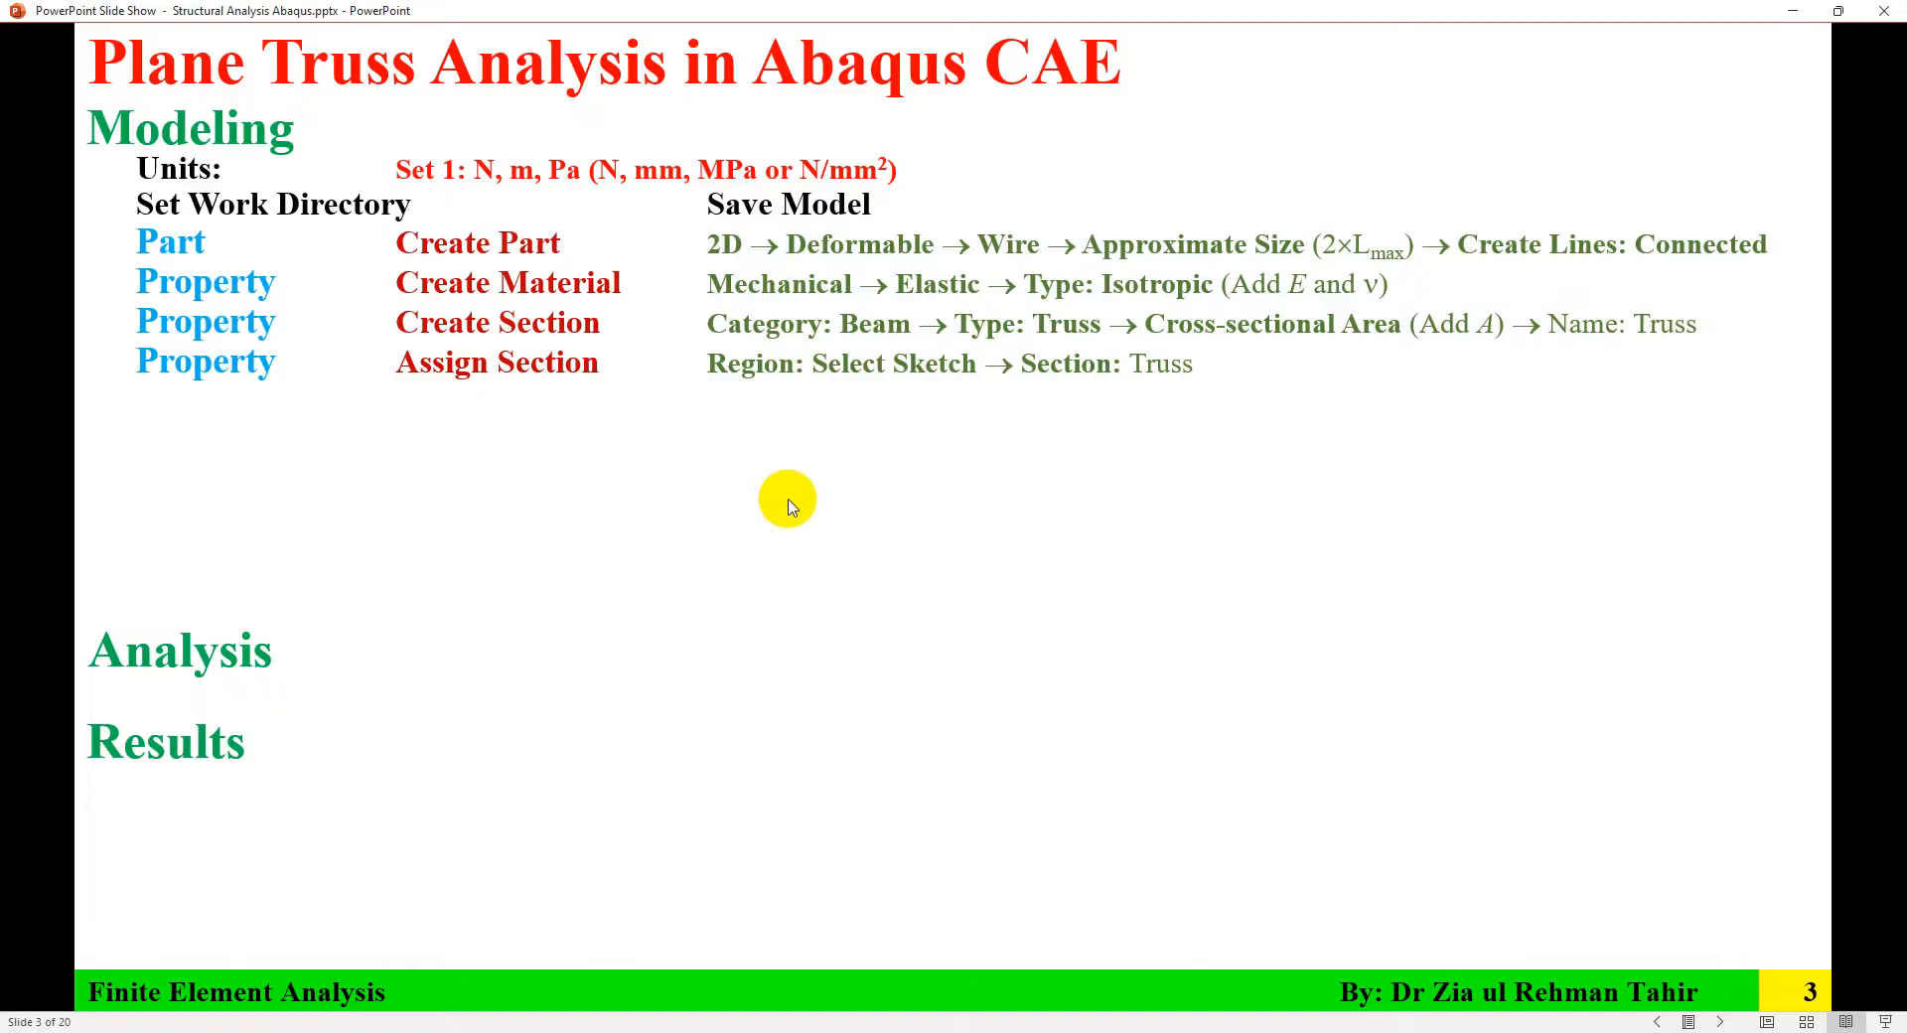
click(787, 501)
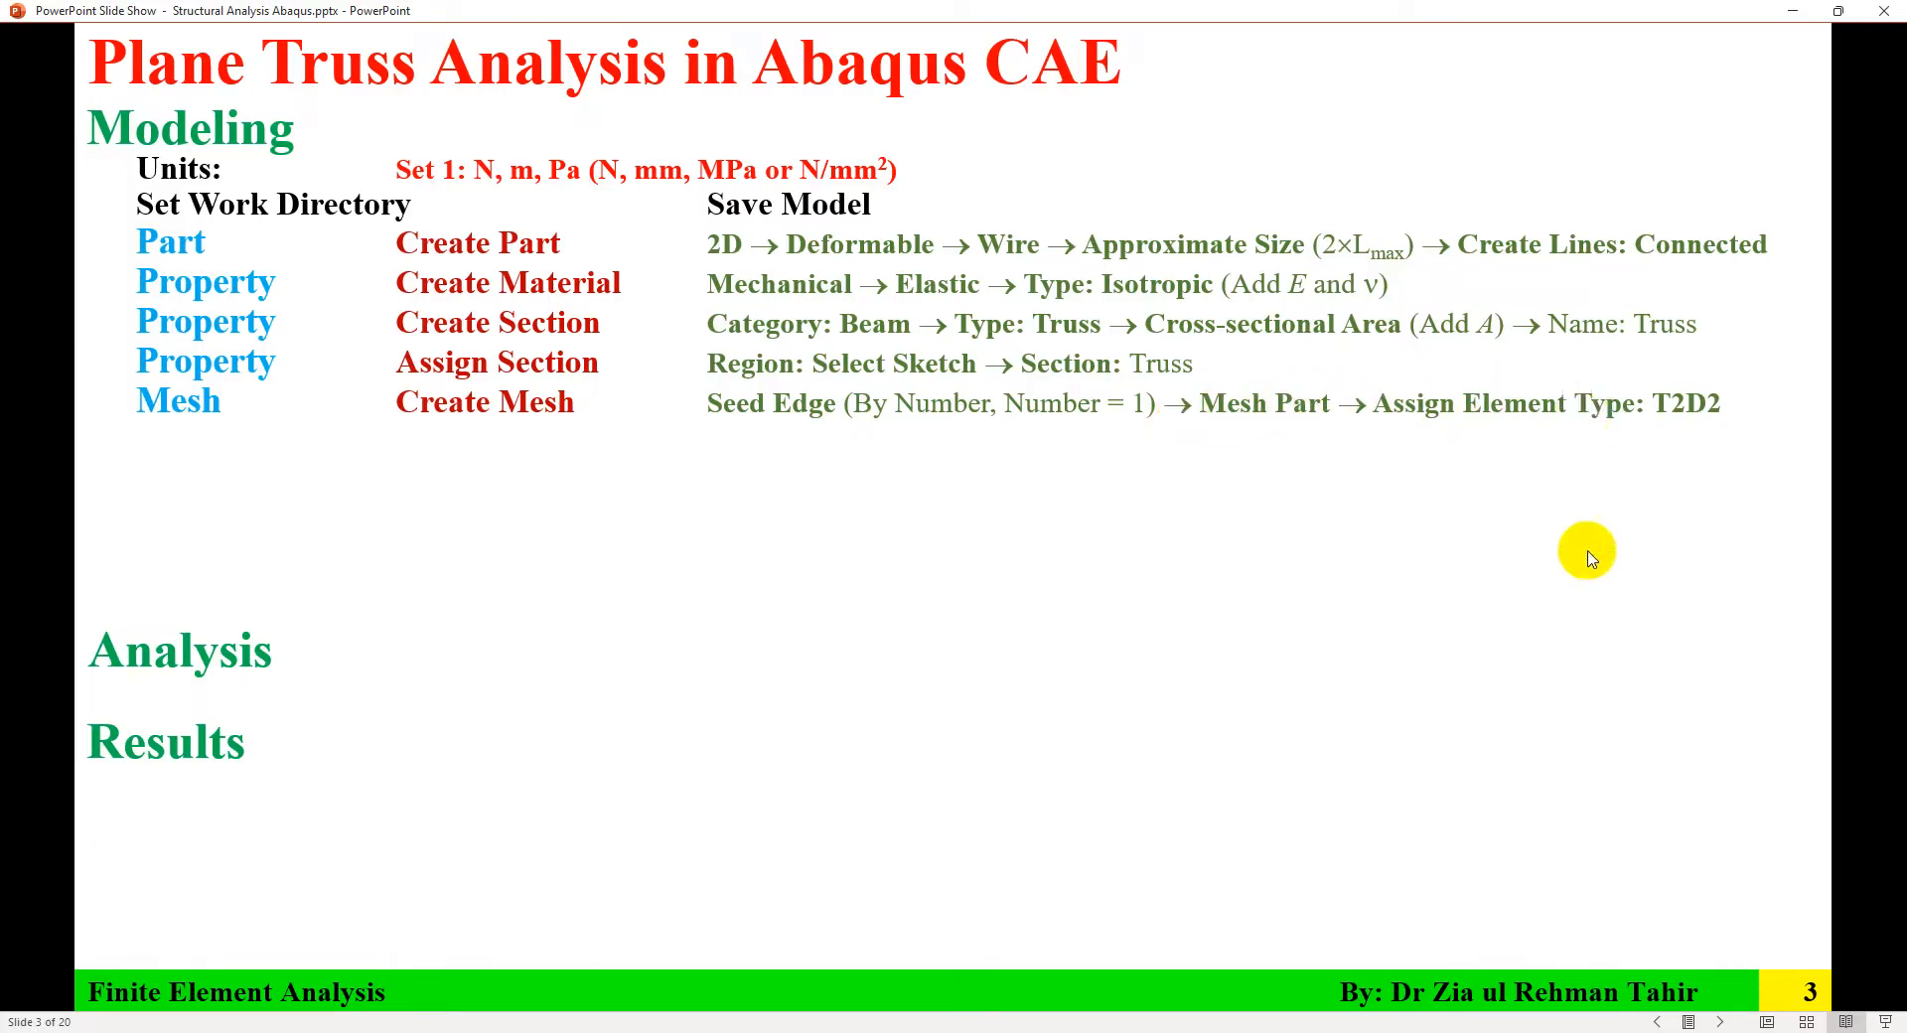
Step: Switch to the Mesh module and seed all three truss edges by number with 1 element per edge
key(alt+Tab)
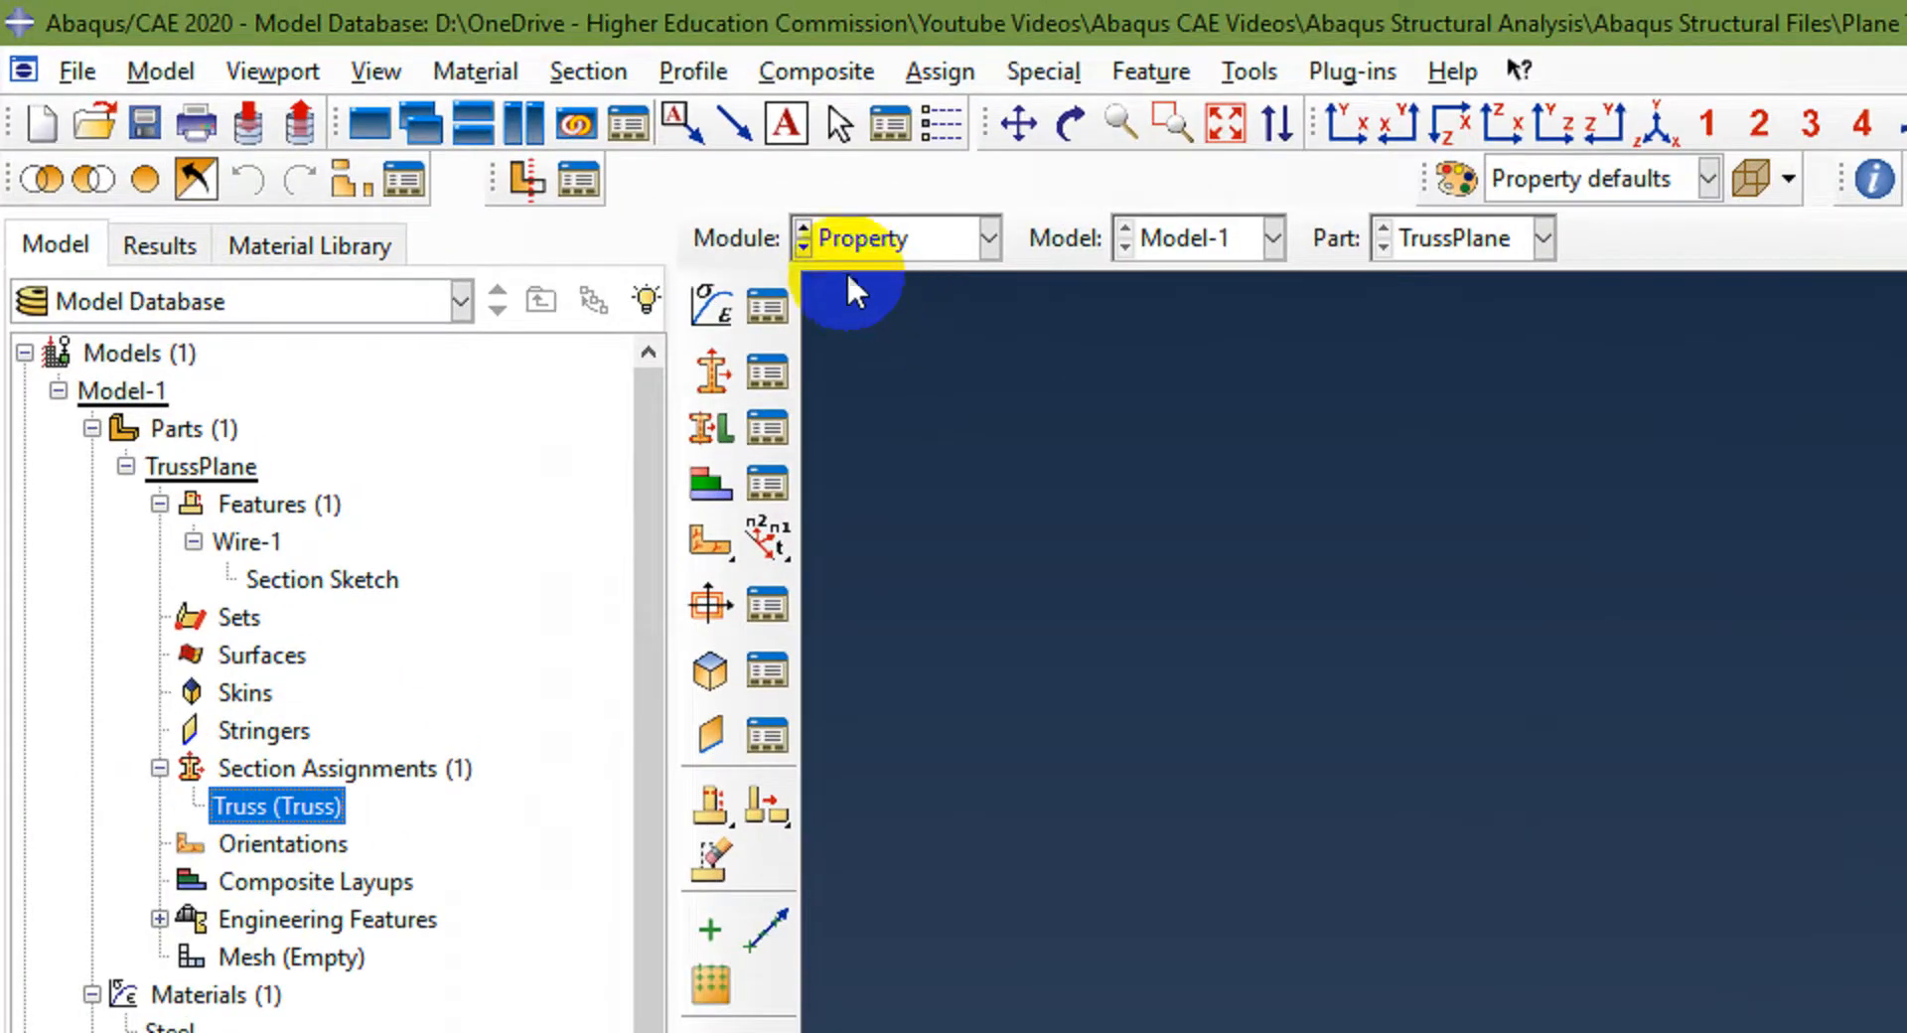
click(909, 236)
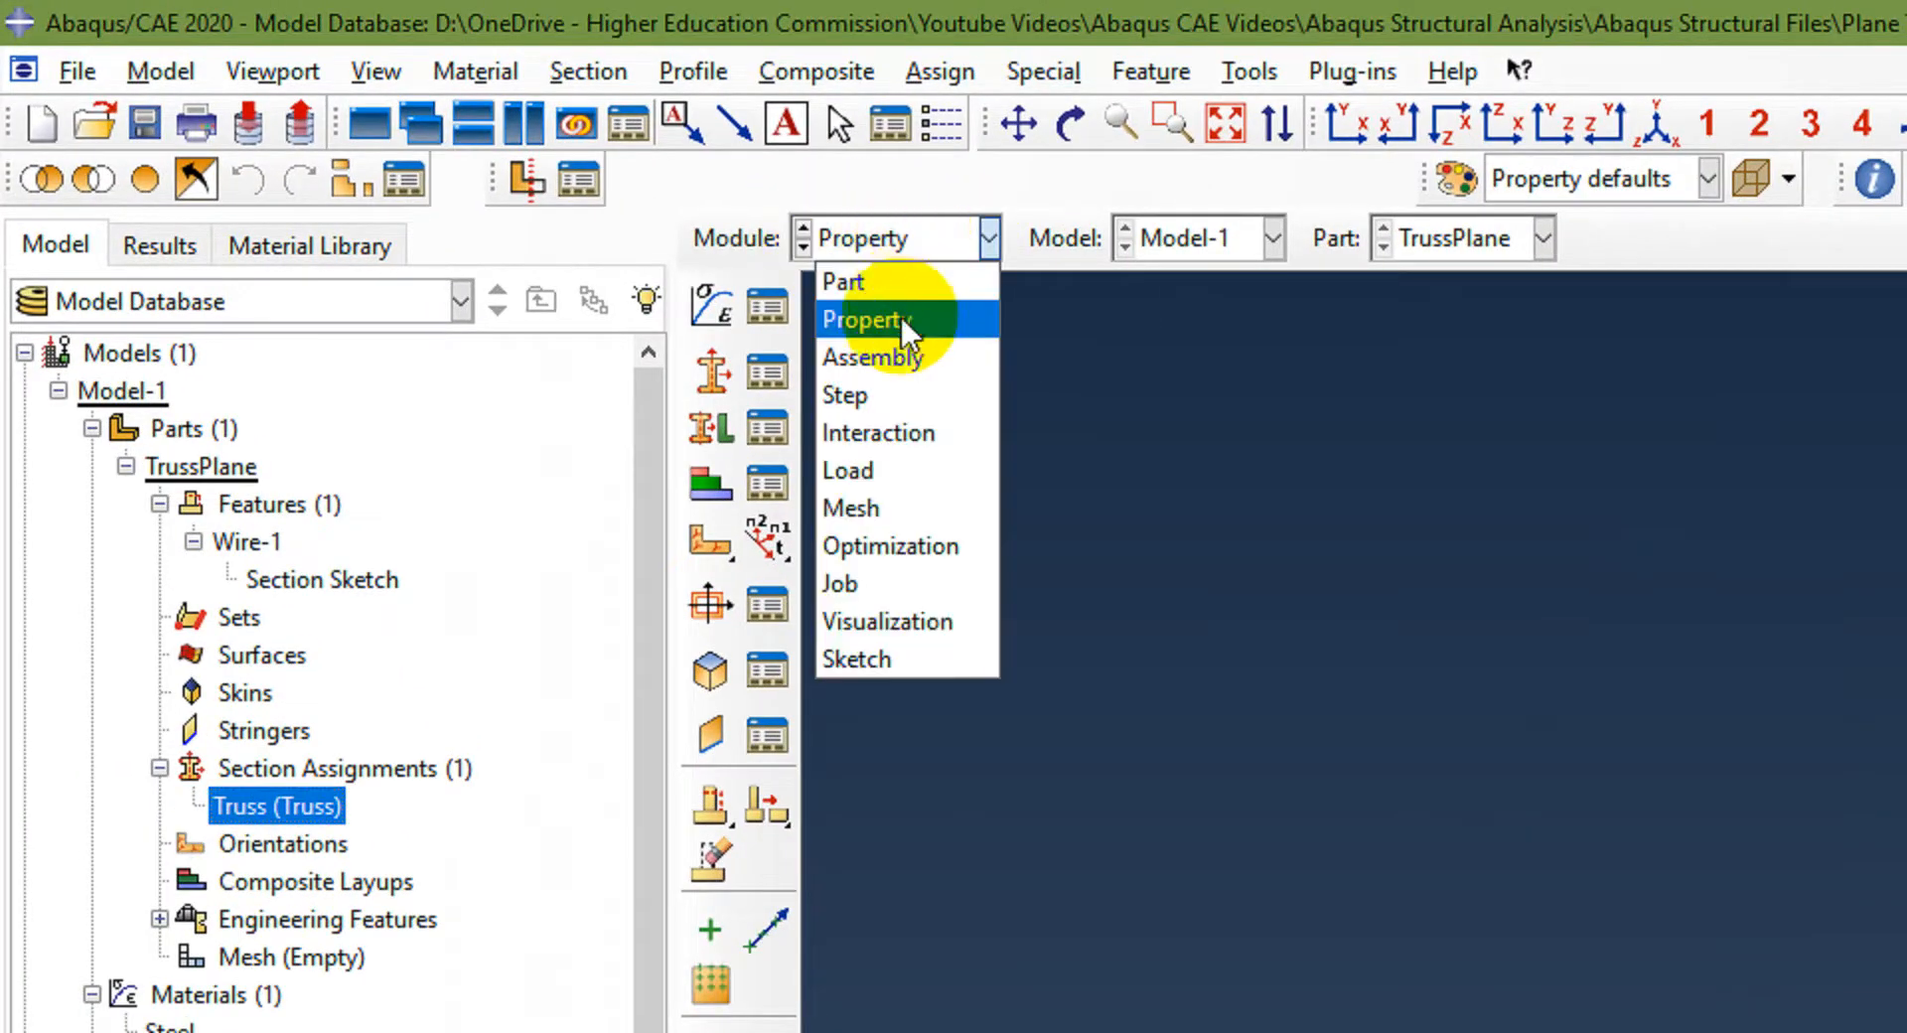
click(868, 502)
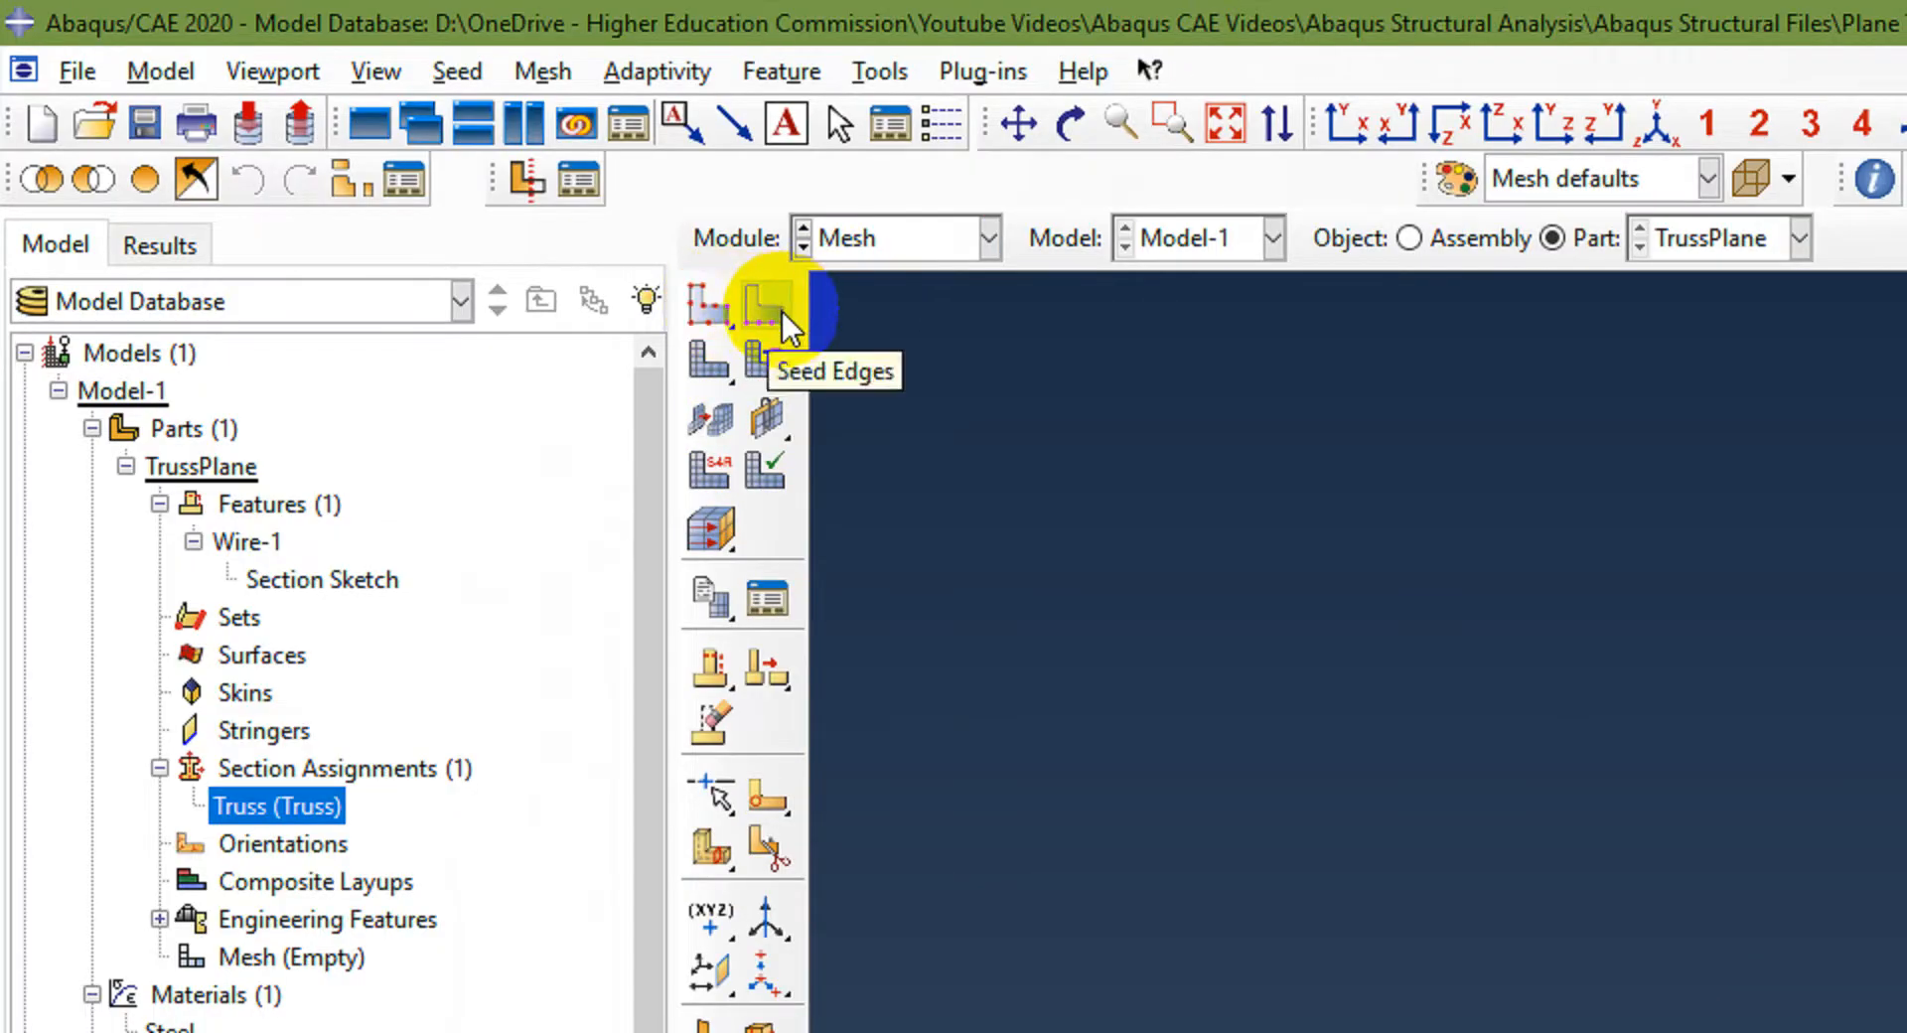
click(548, 73)
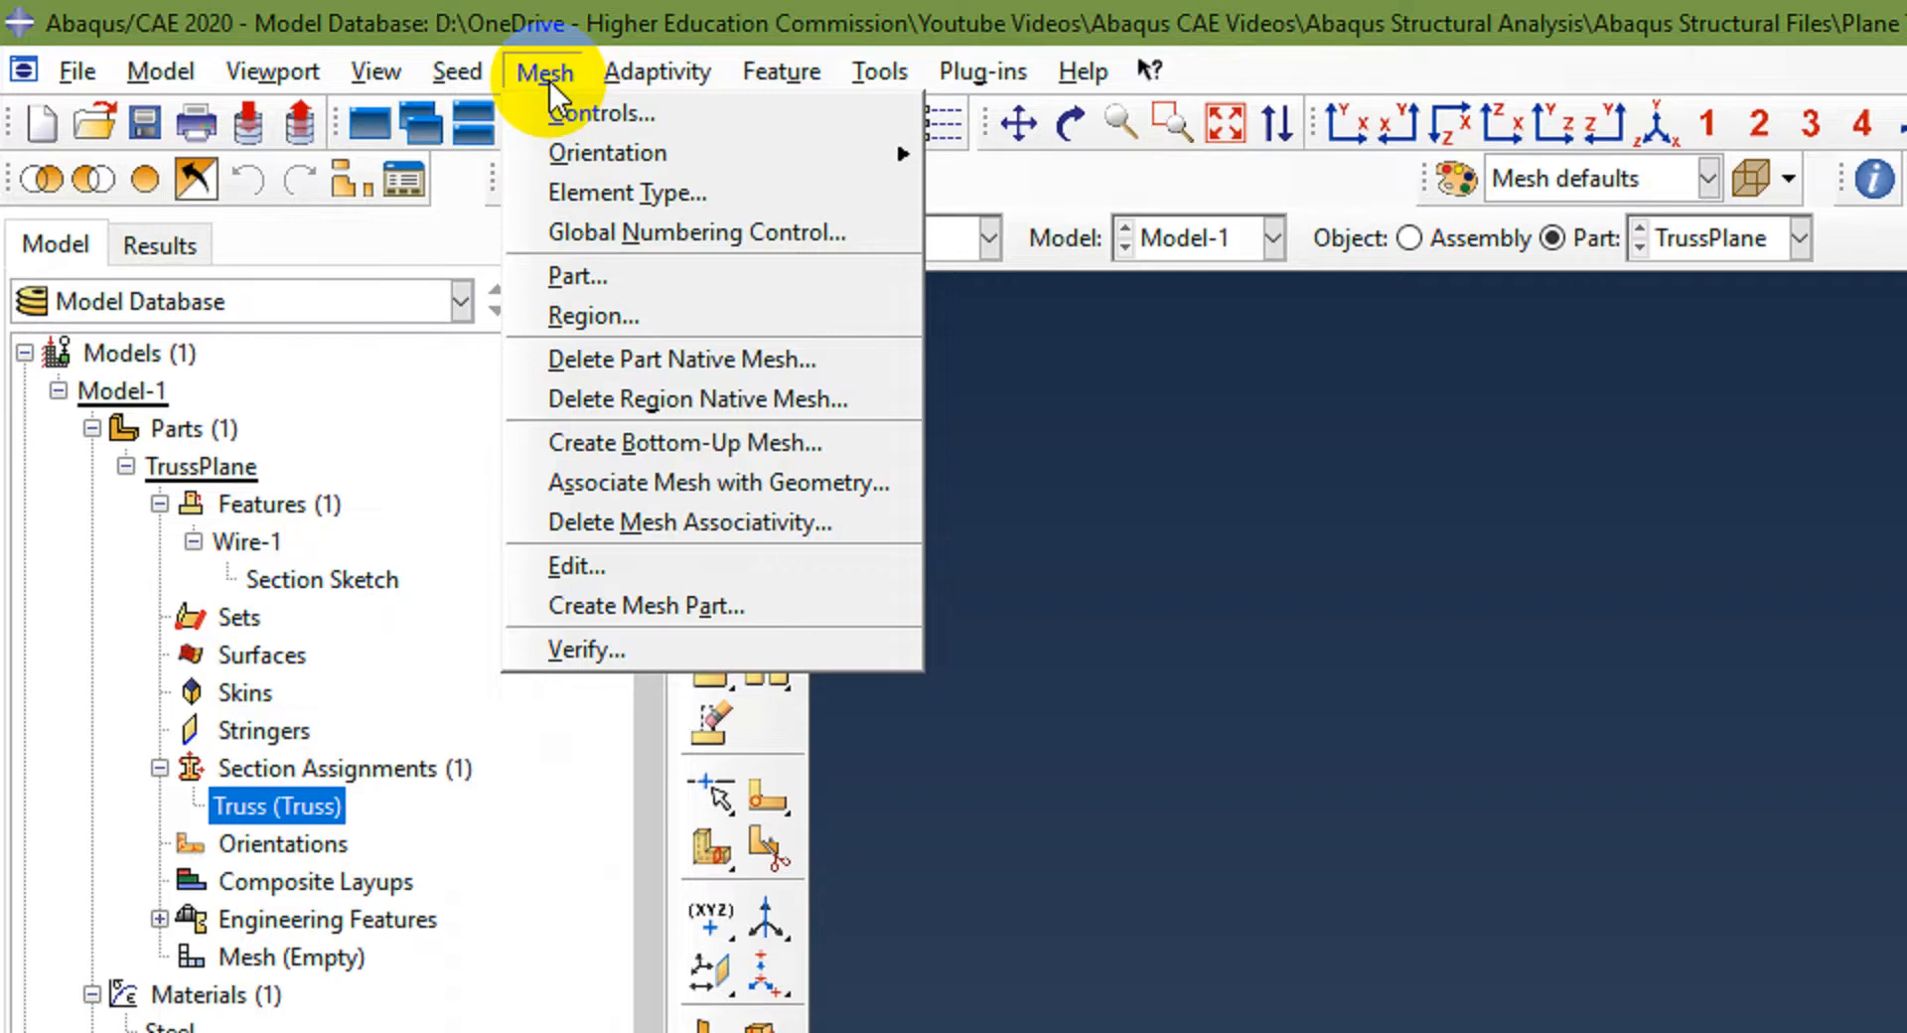
click(549, 78)
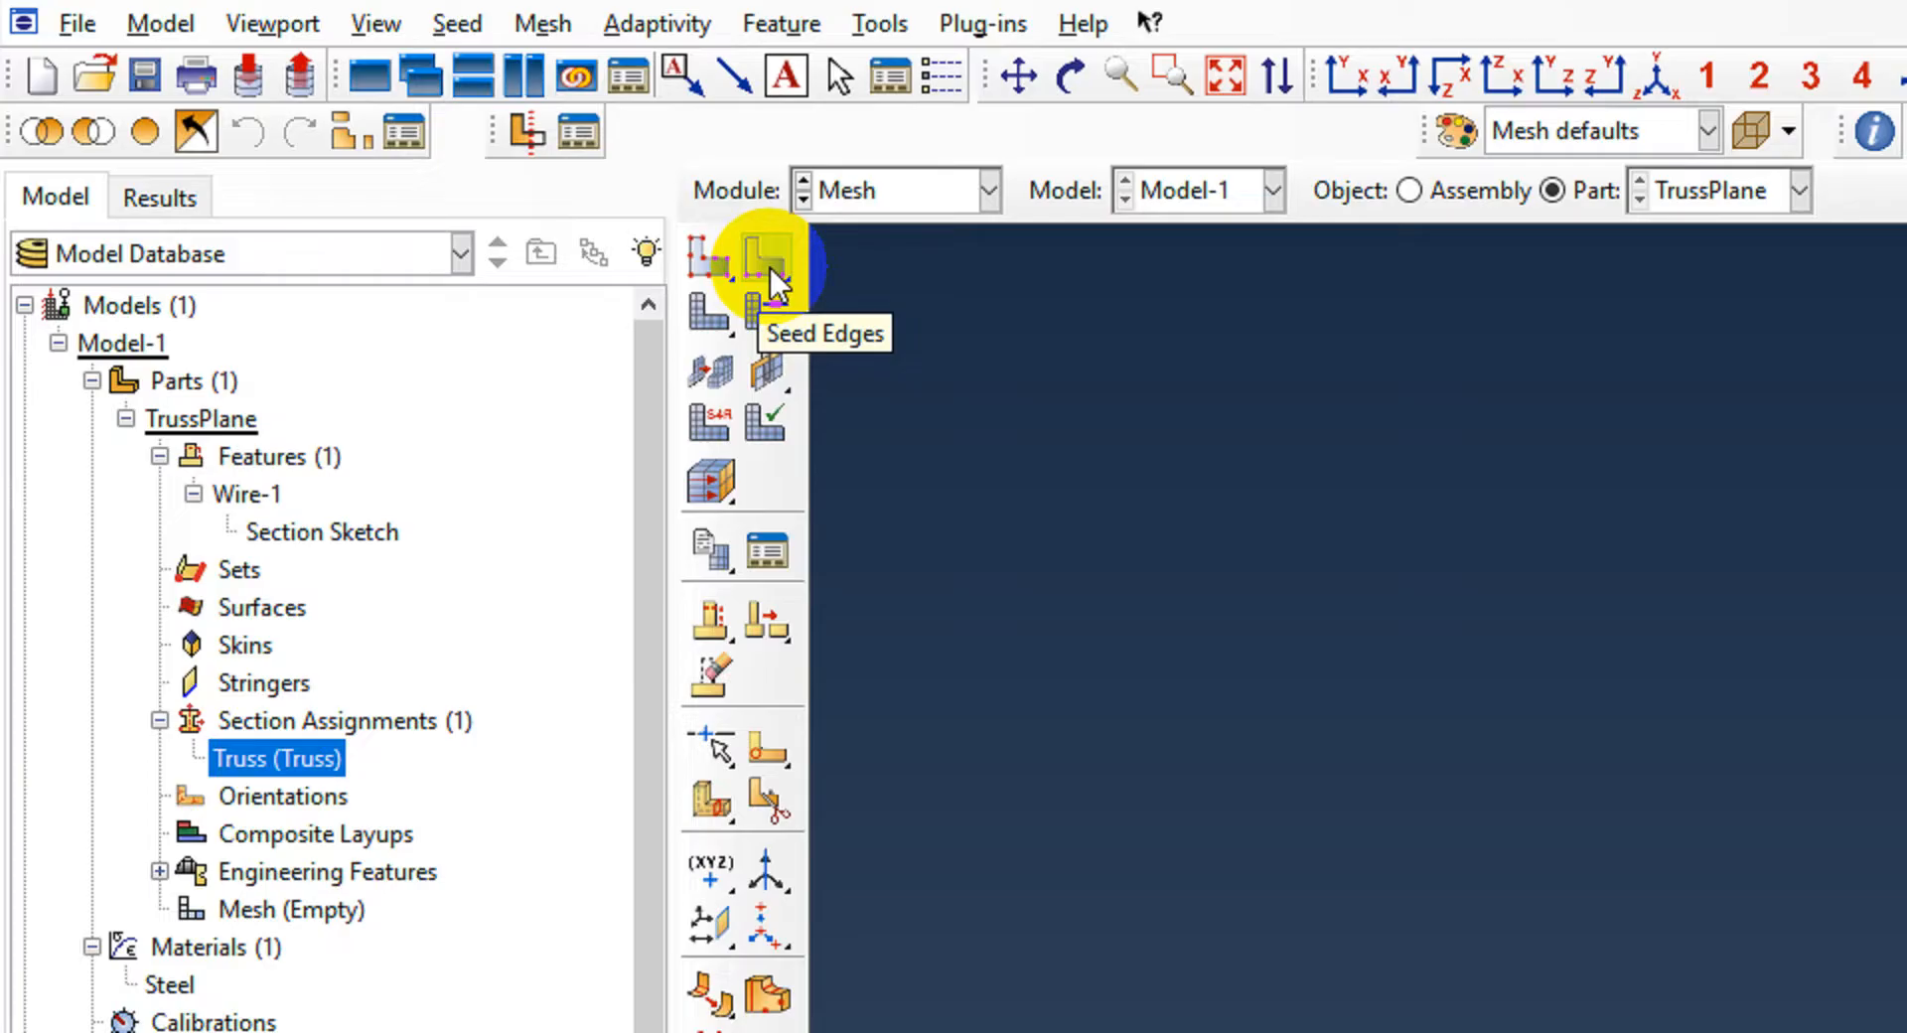
click(771, 266)
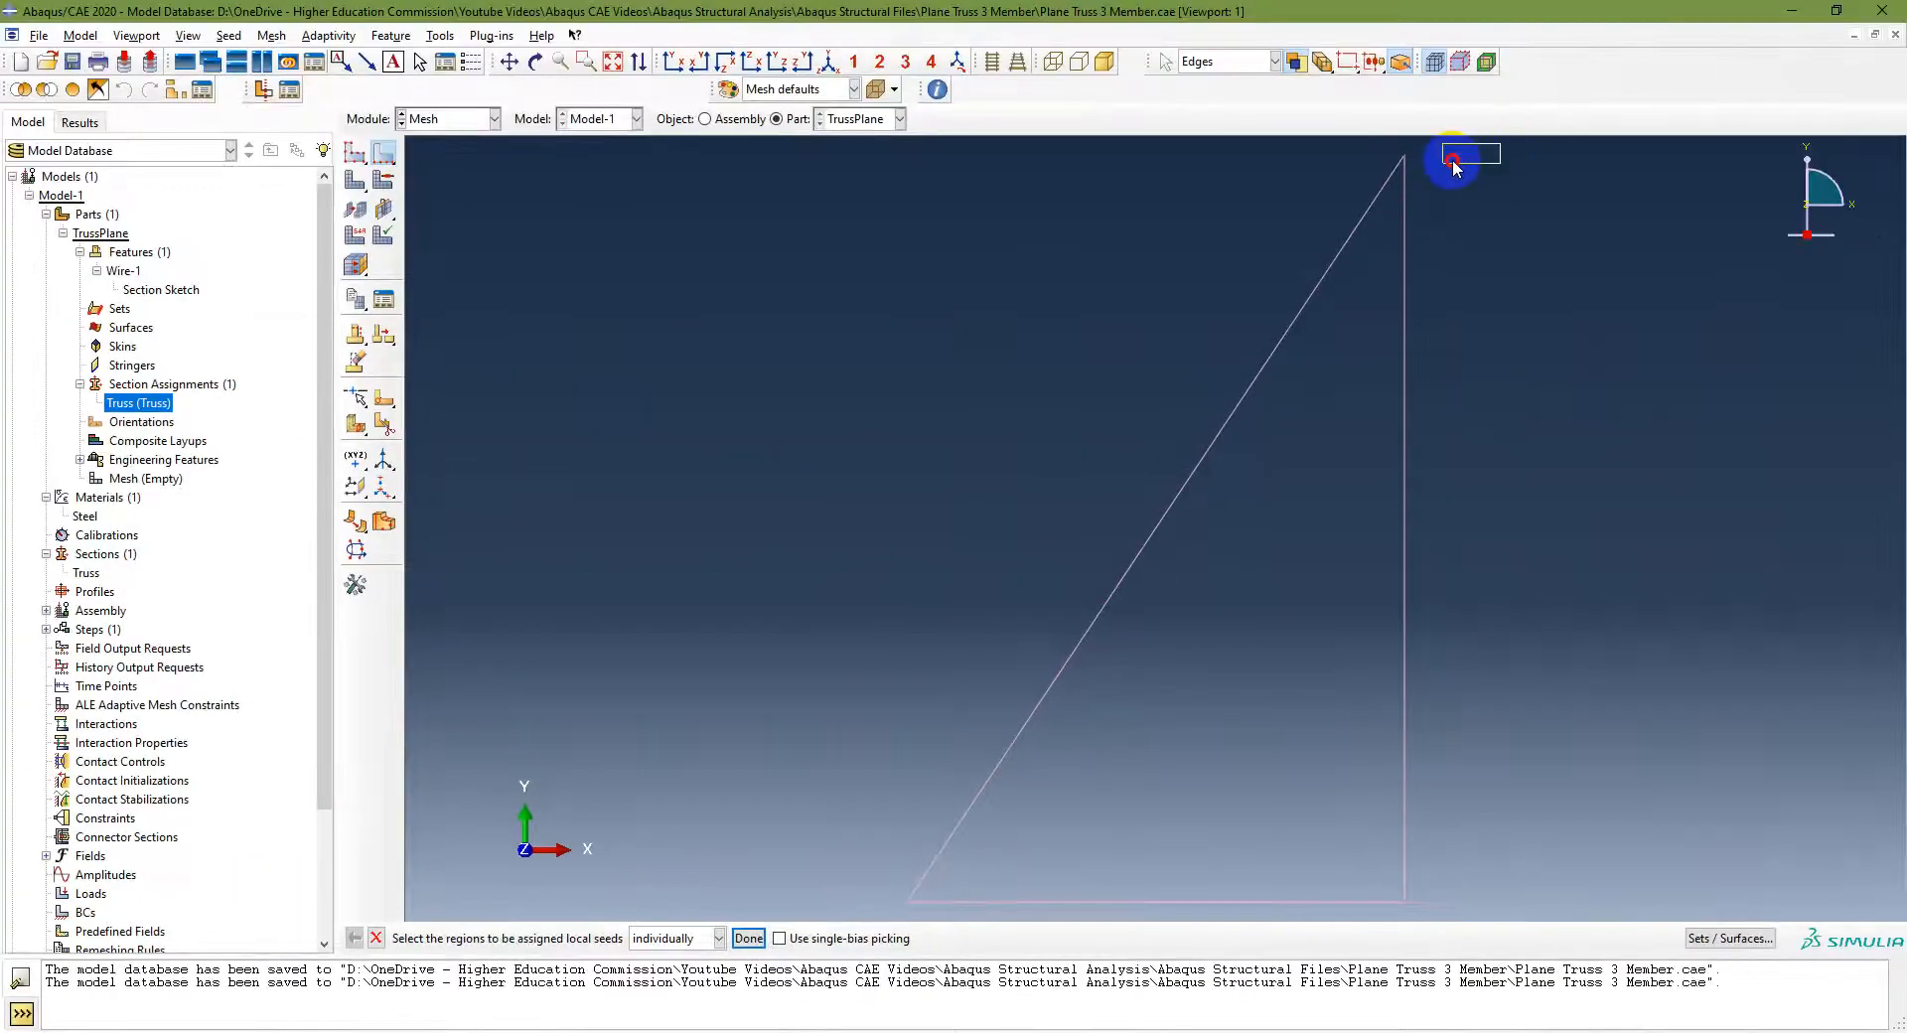
drag(1452, 165, 824, 884)
click(748, 938)
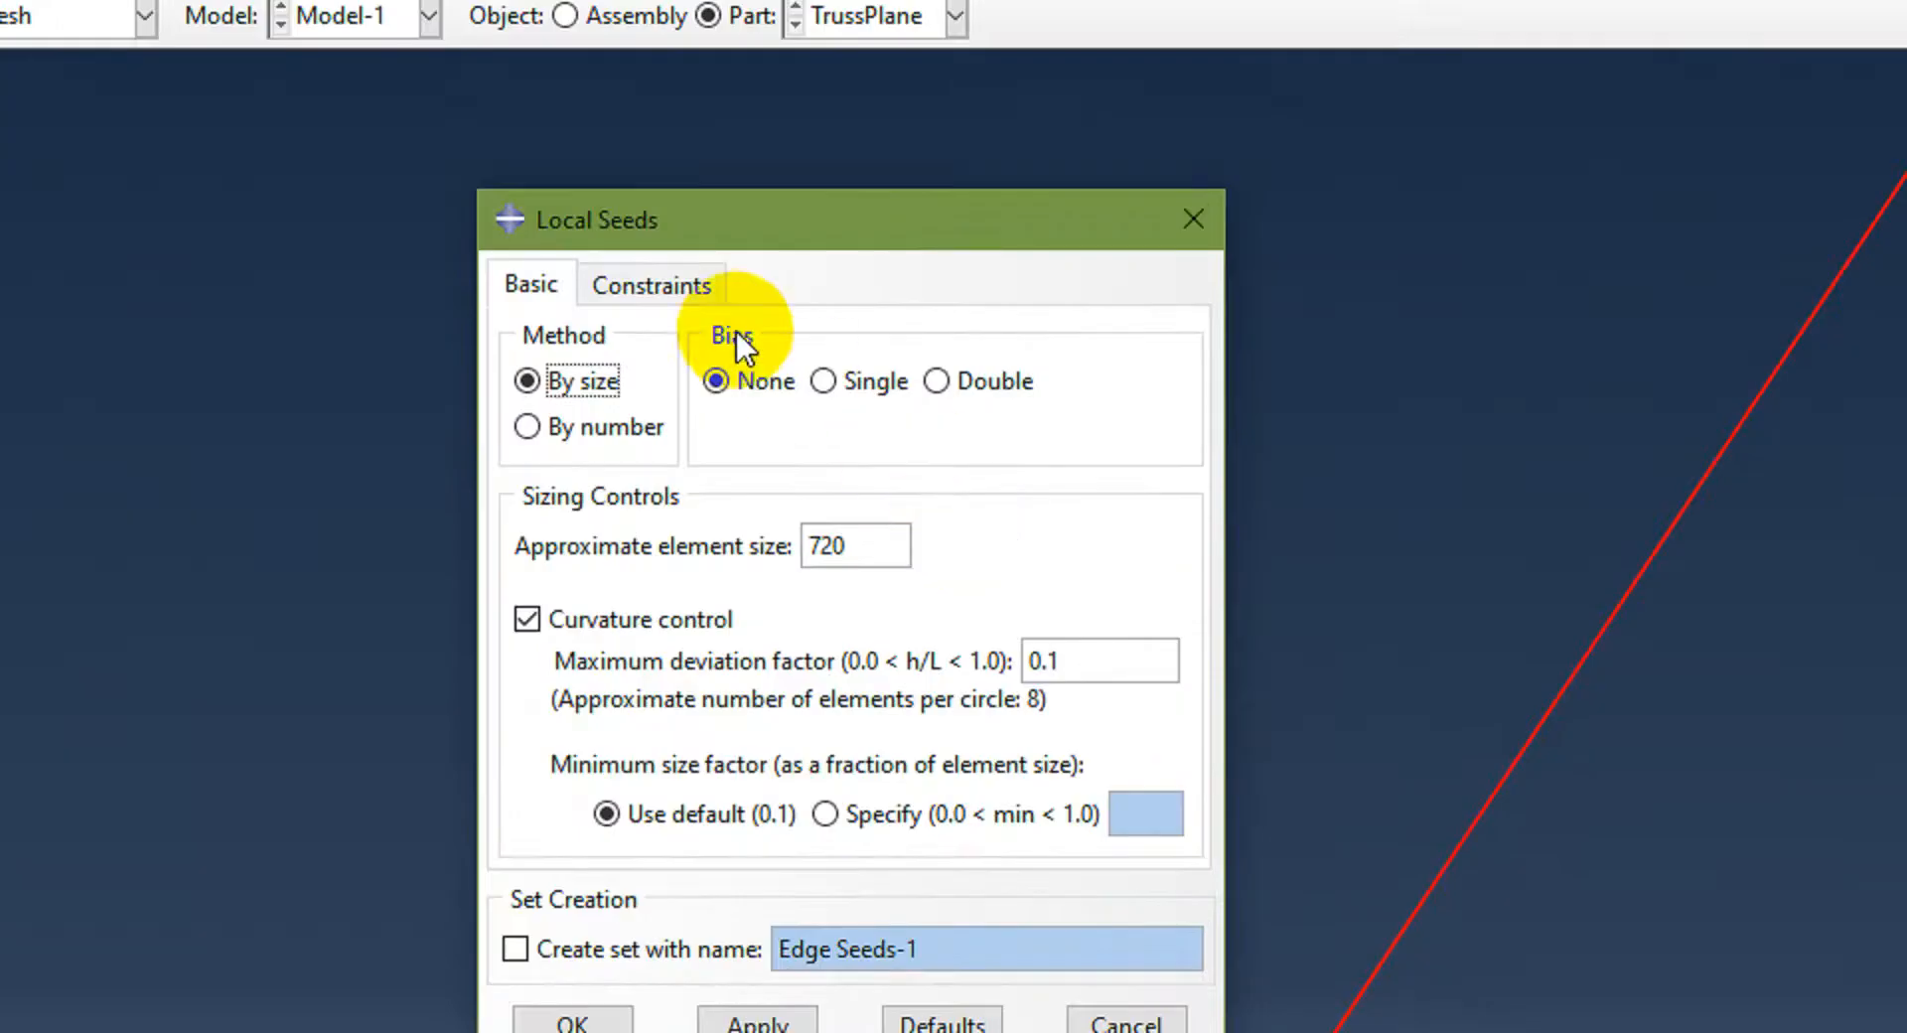
click(552, 426)
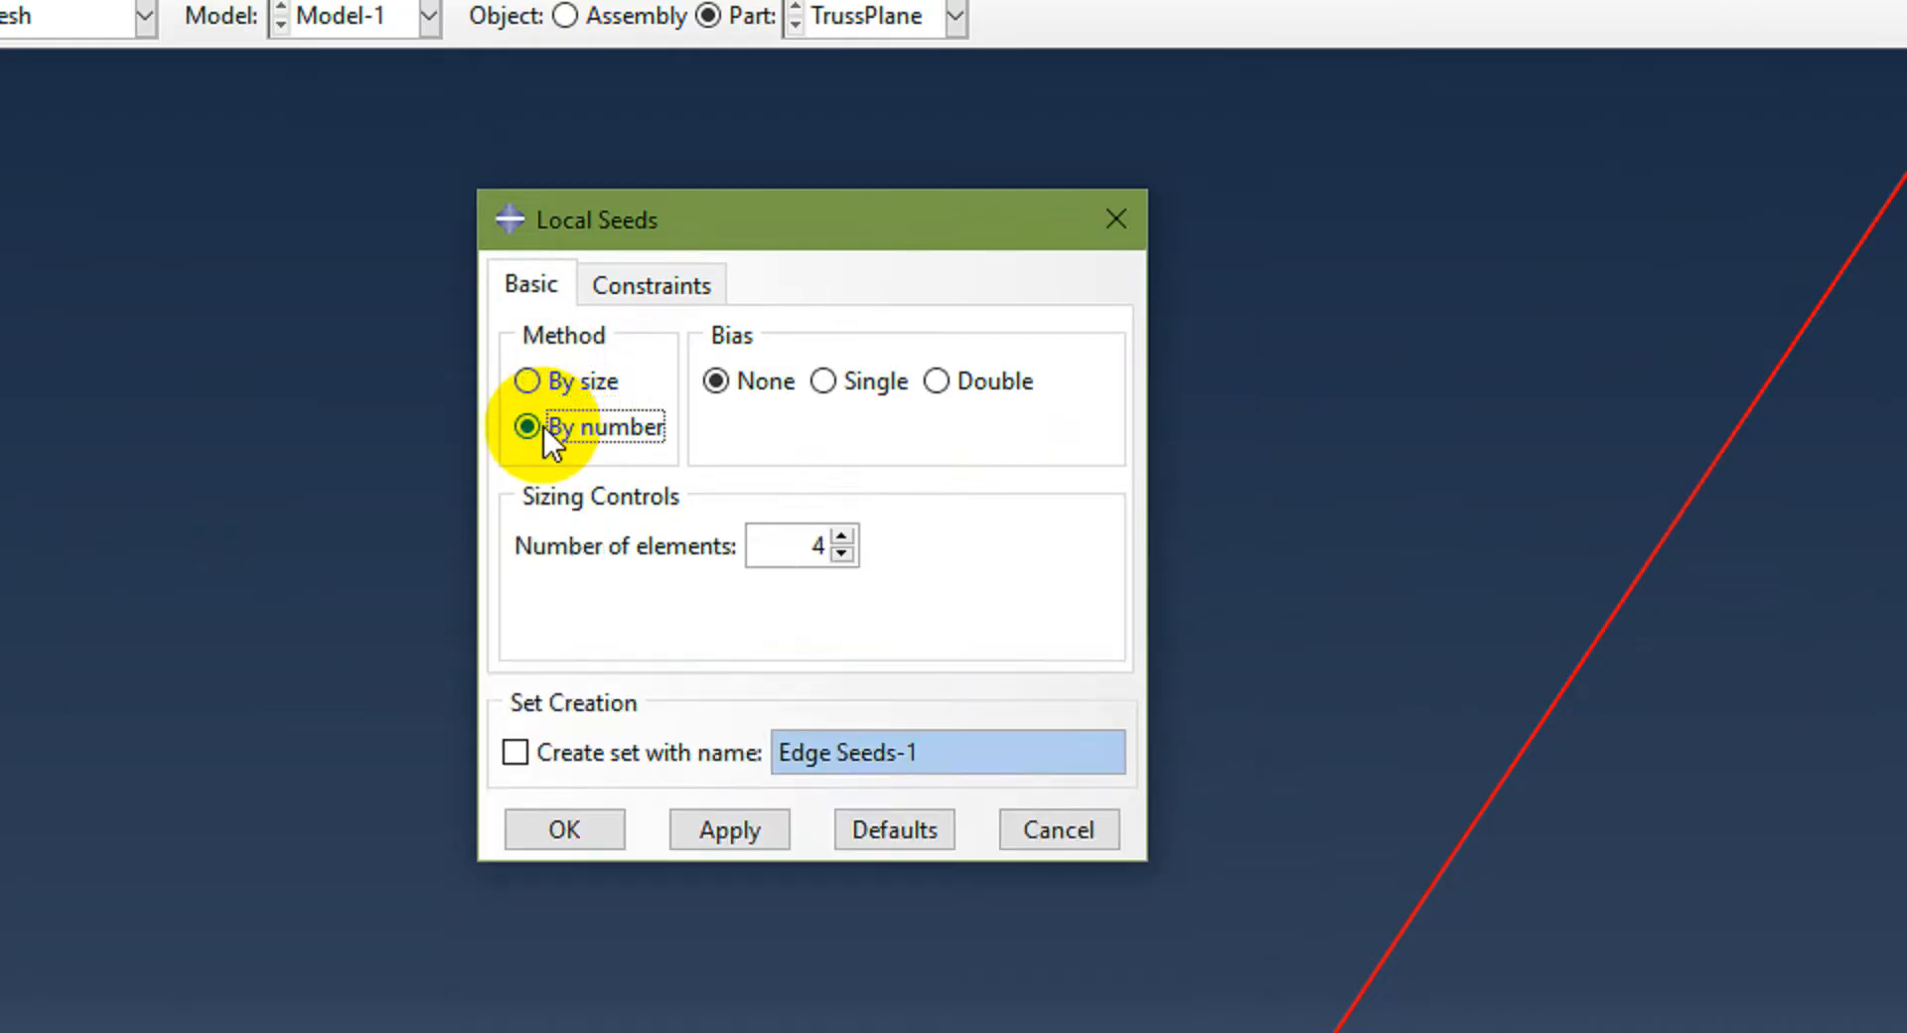
click(842, 553)
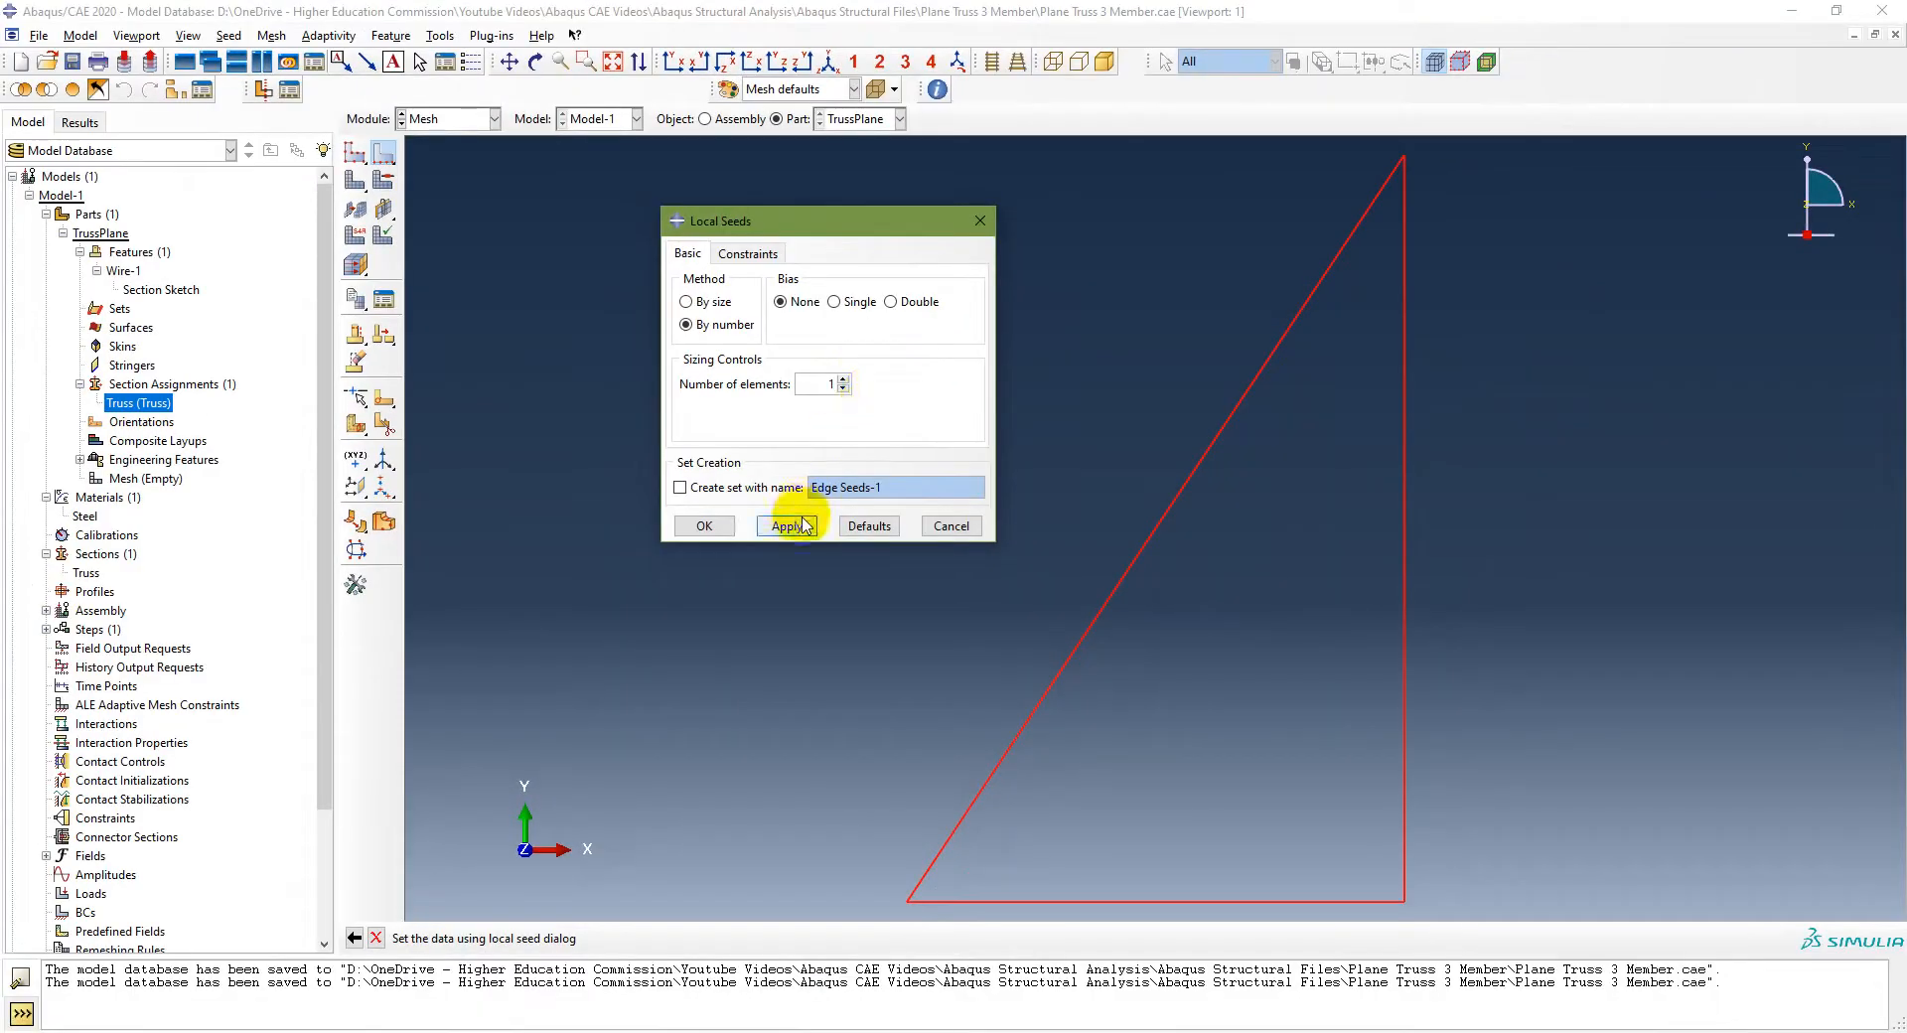
click(787, 526)
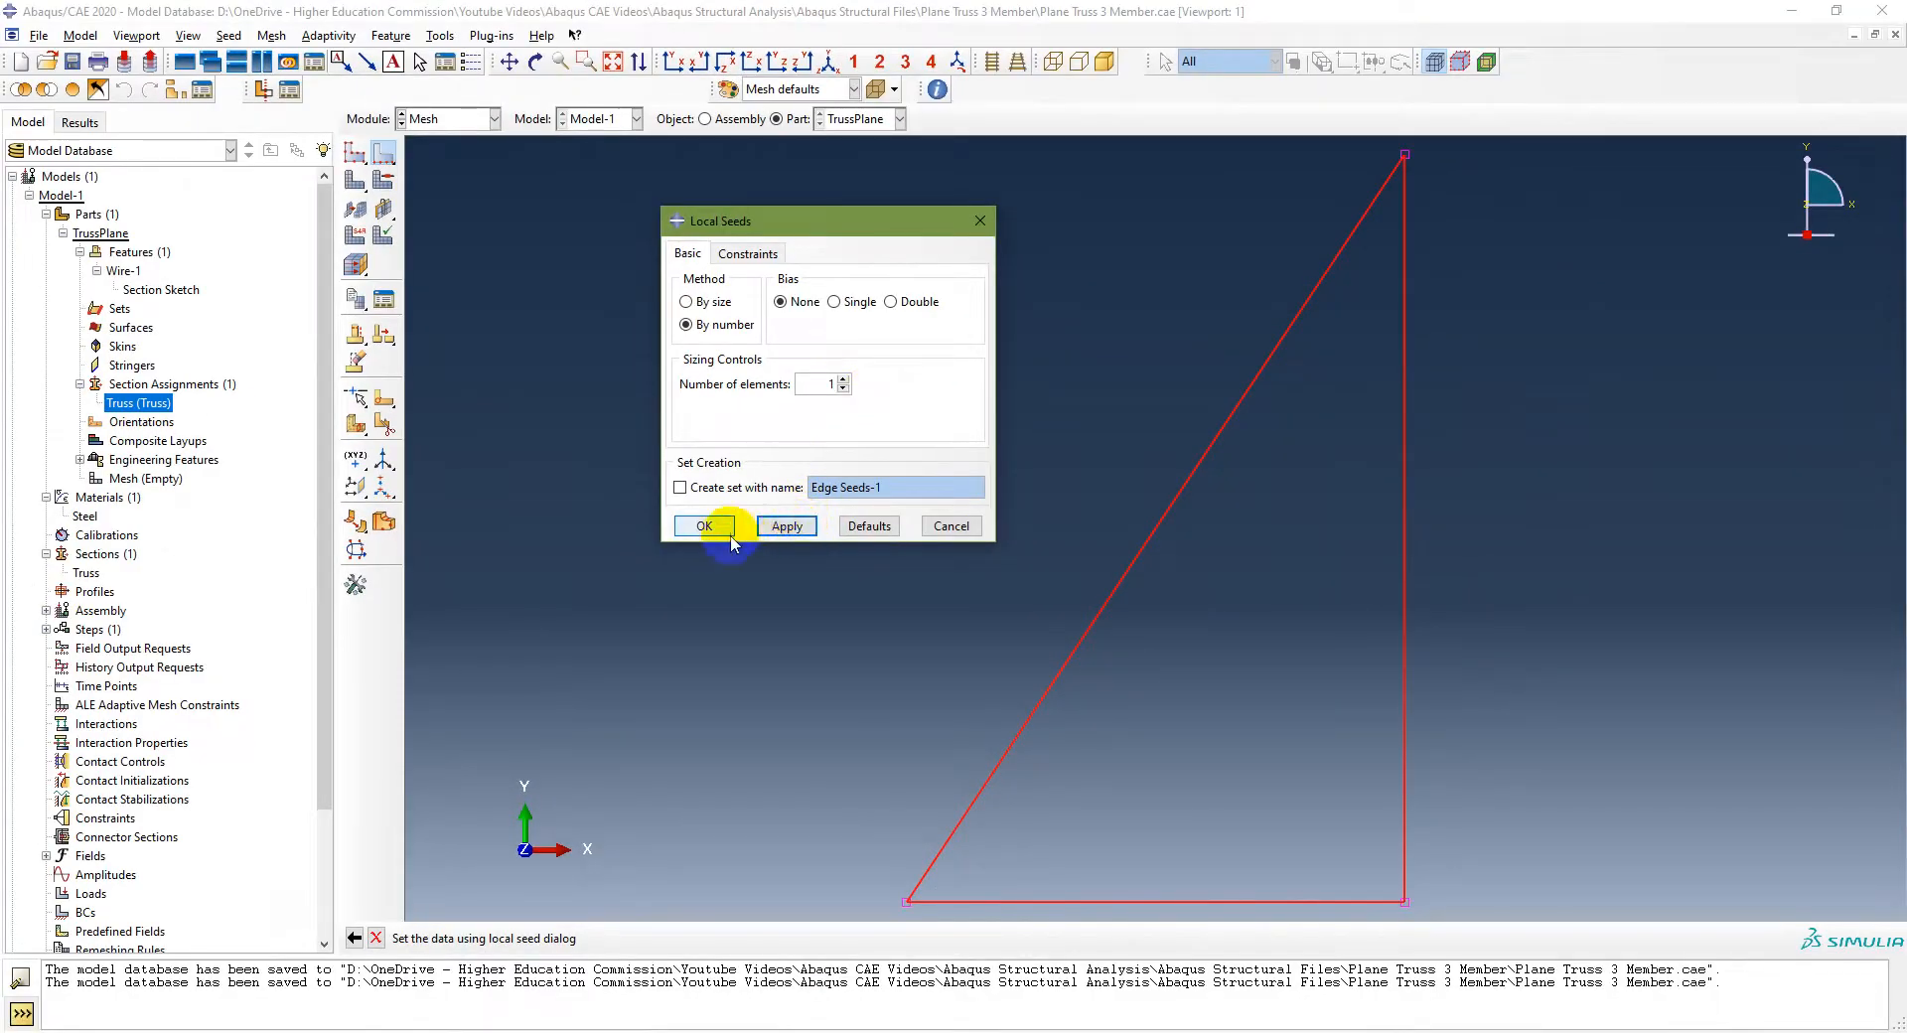
click(704, 525)
Step: Mesh the TrussPlane part
click(502, 296)
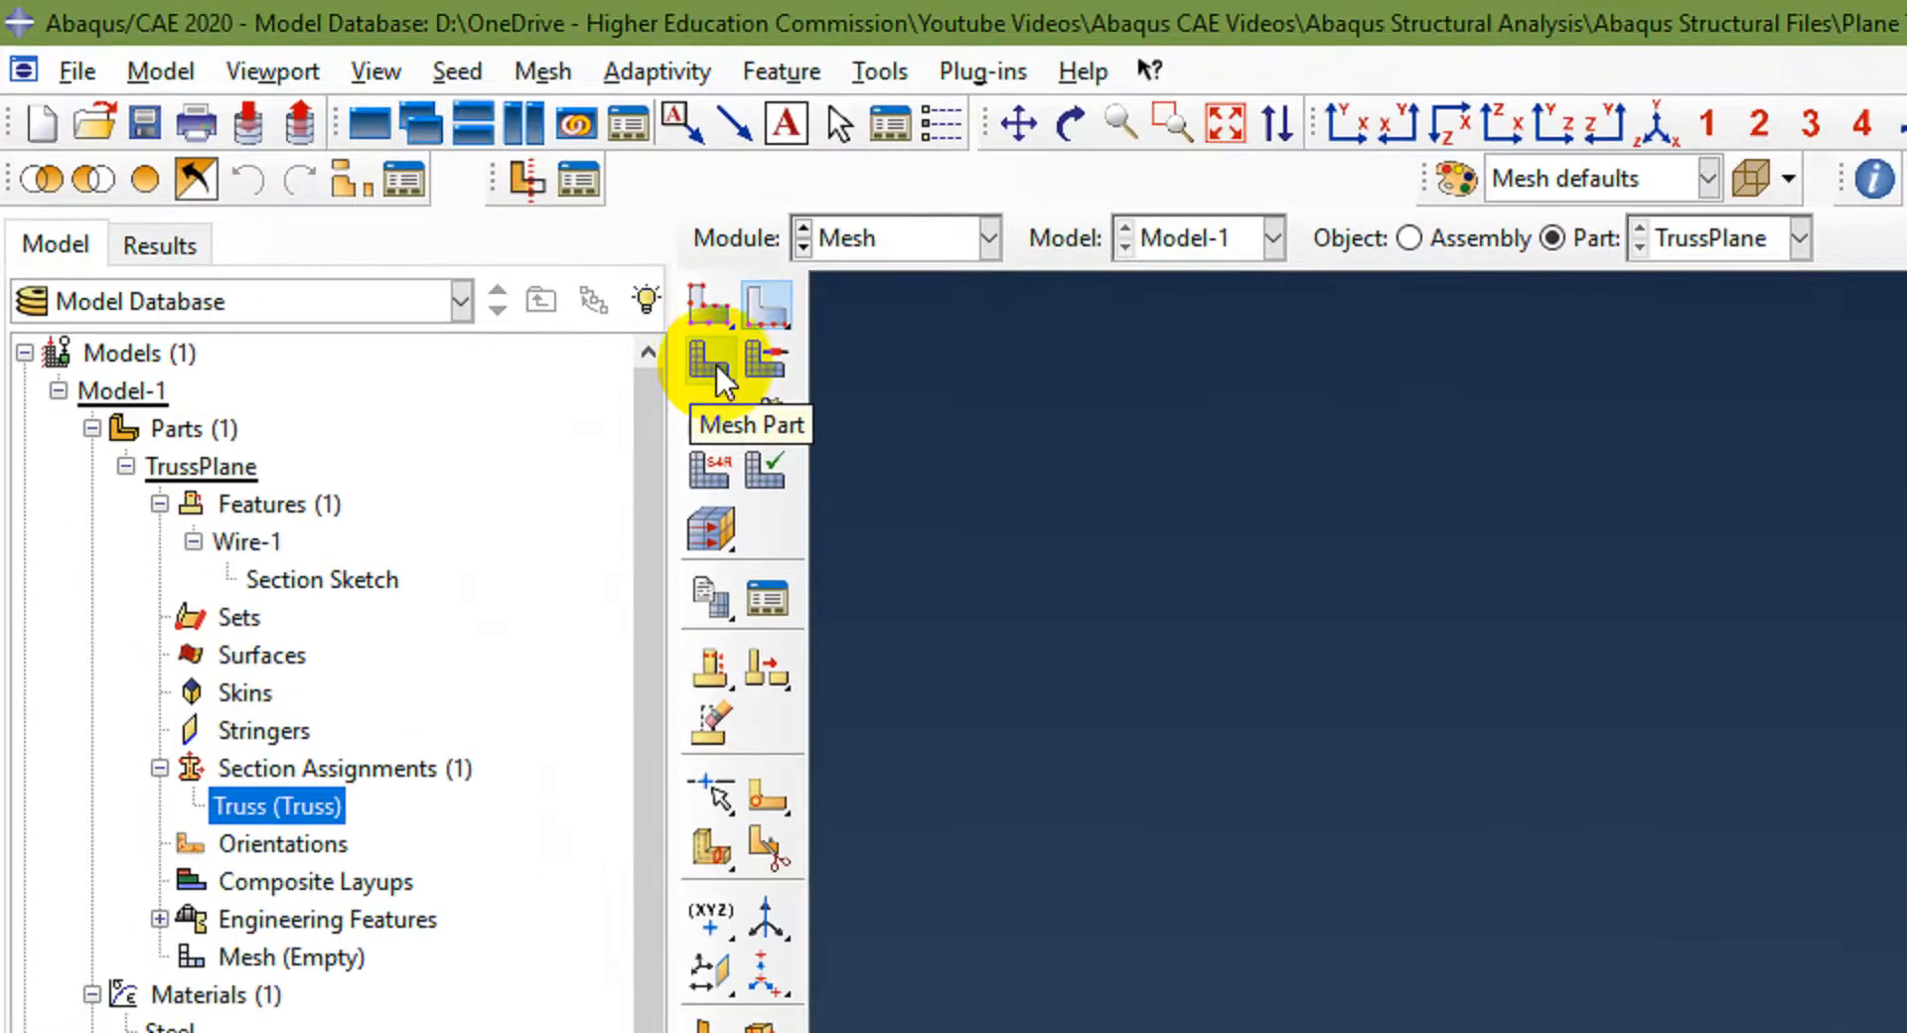
click(717, 360)
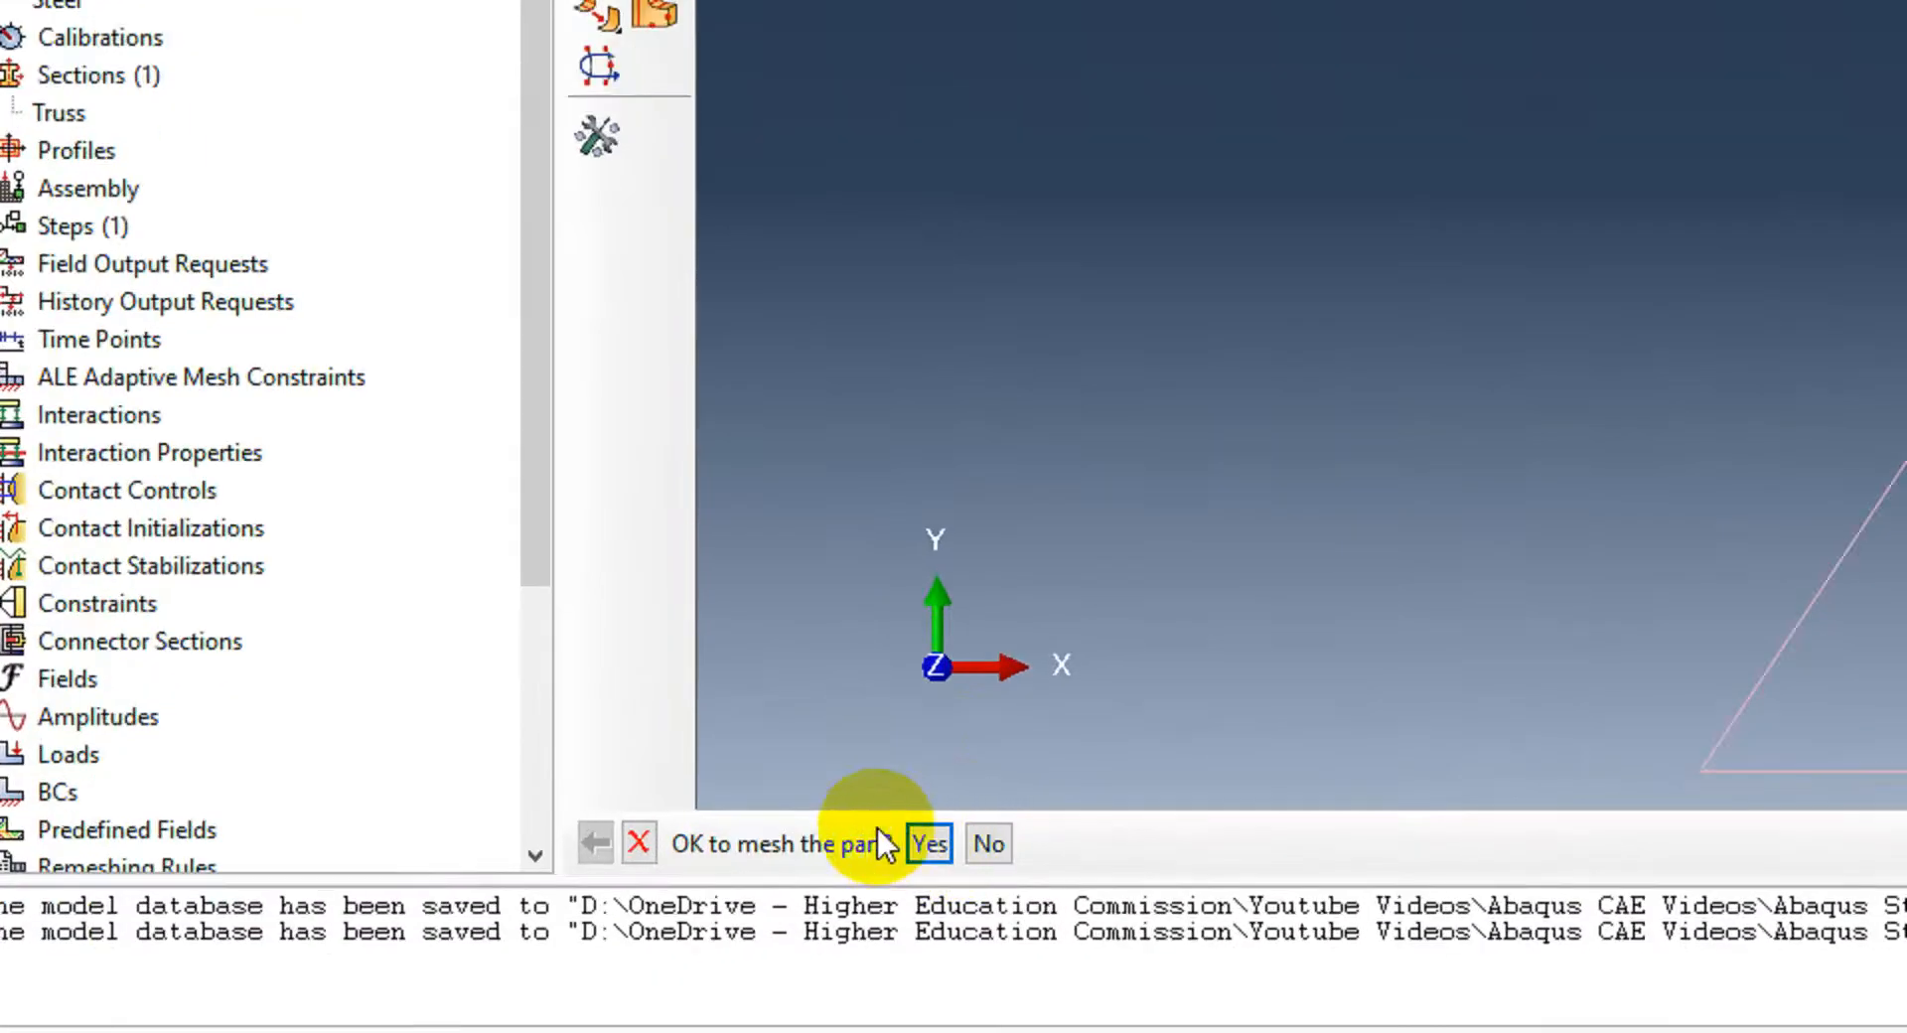
click(930, 843)
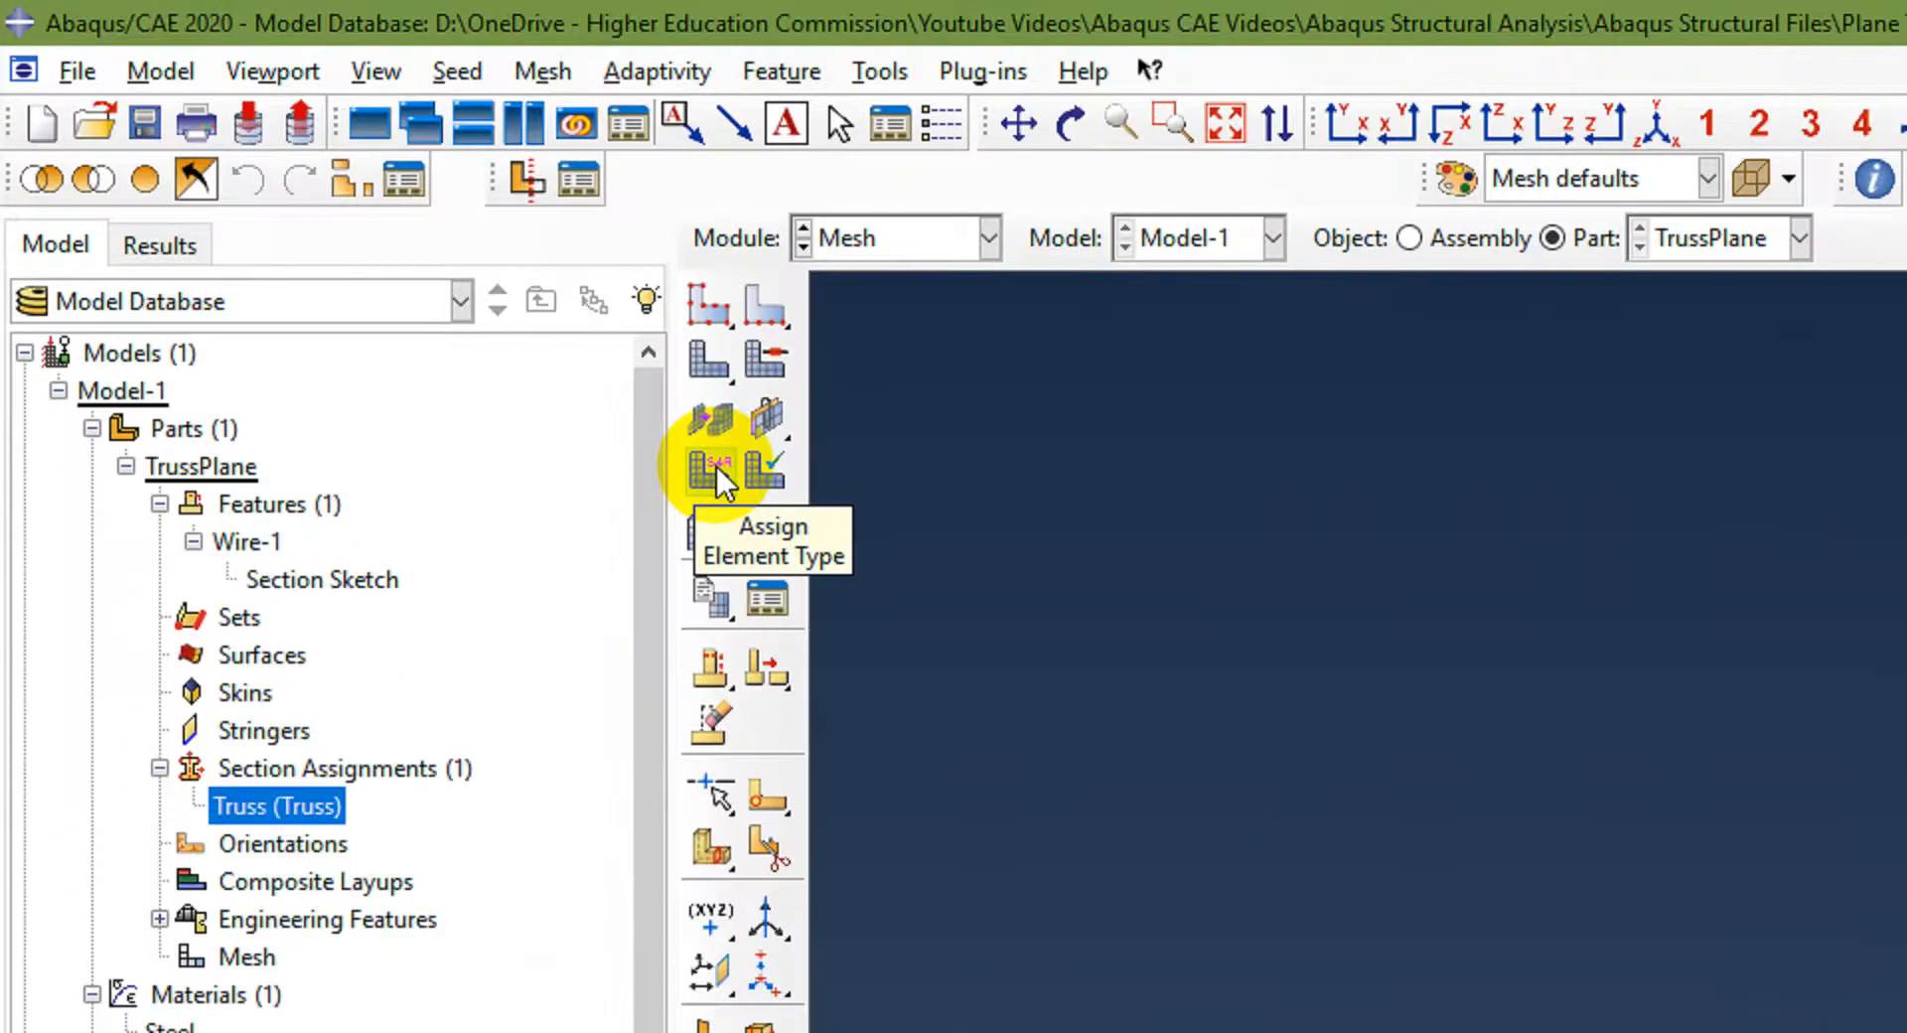
Step: Assign the Truss family element type T2D2 to all three truss members
click(717, 467)
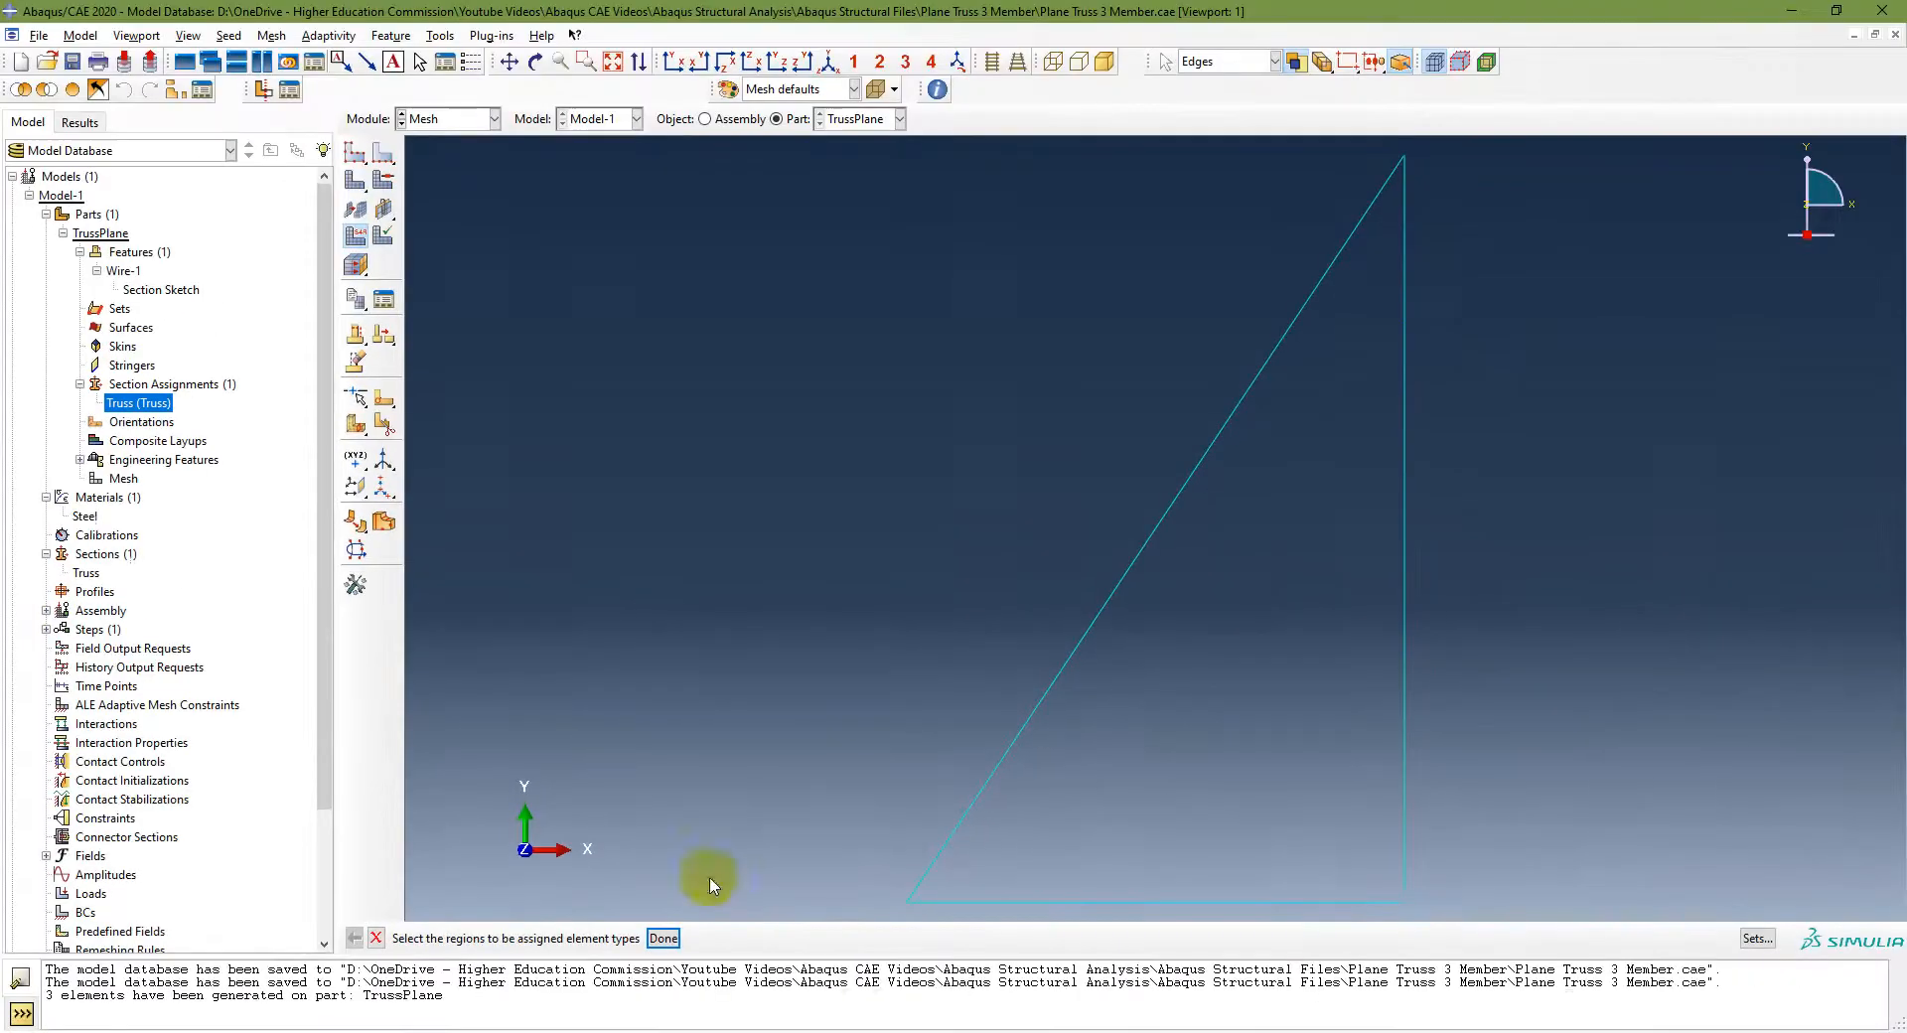
drag(1445, 149, 809, 909)
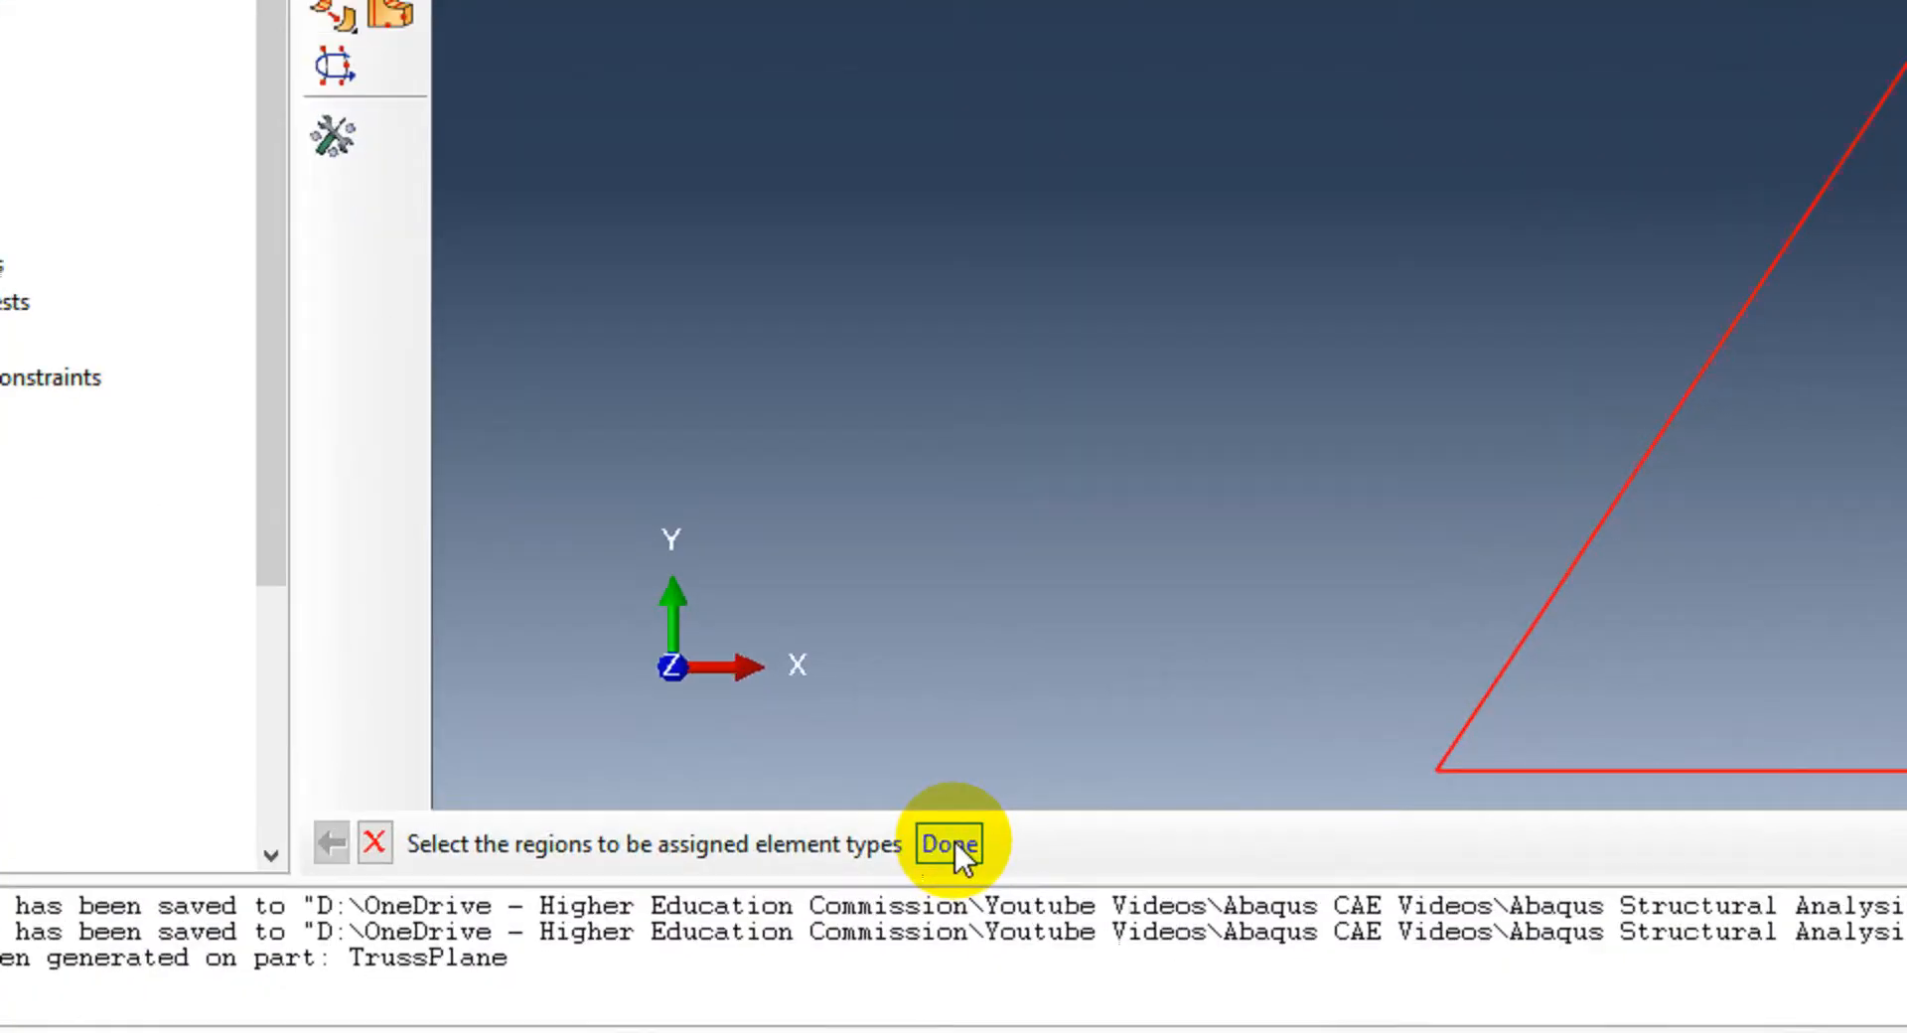
click(663, 938)
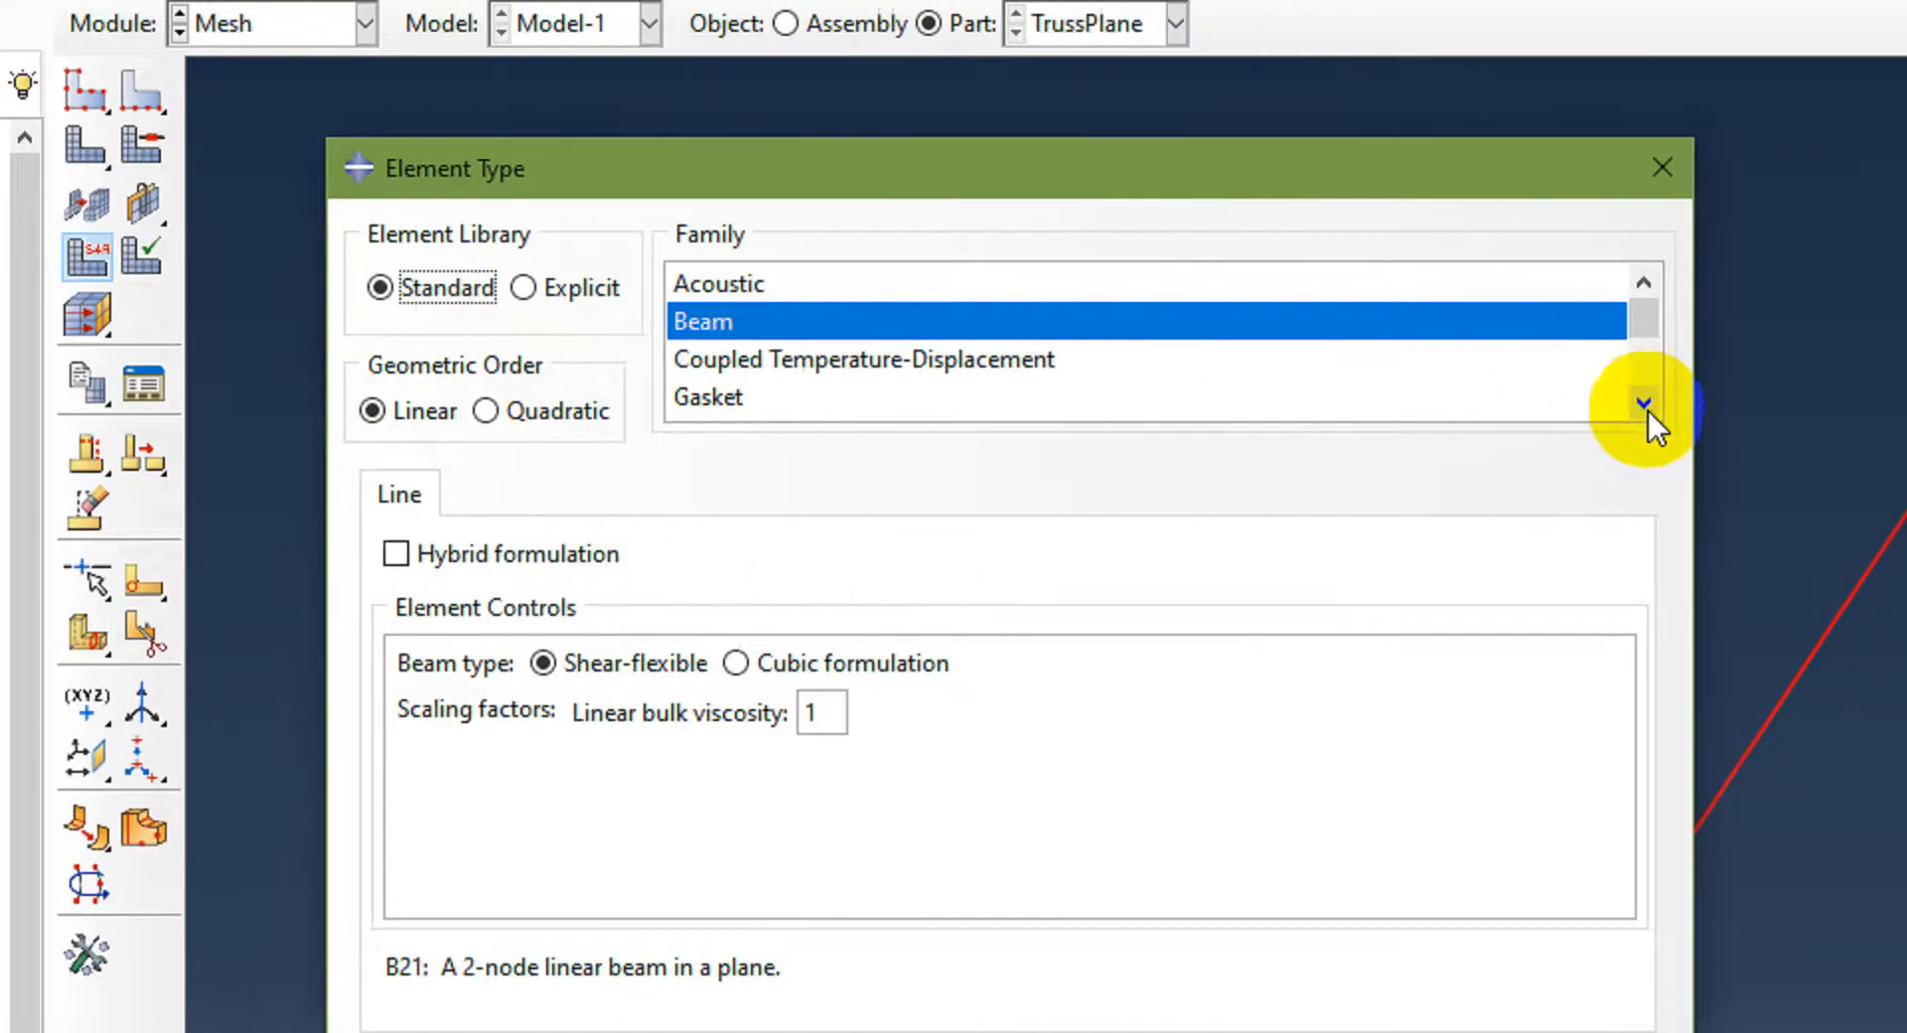
click(1644, 403)
click(1643, 403)
click(1644, 403)
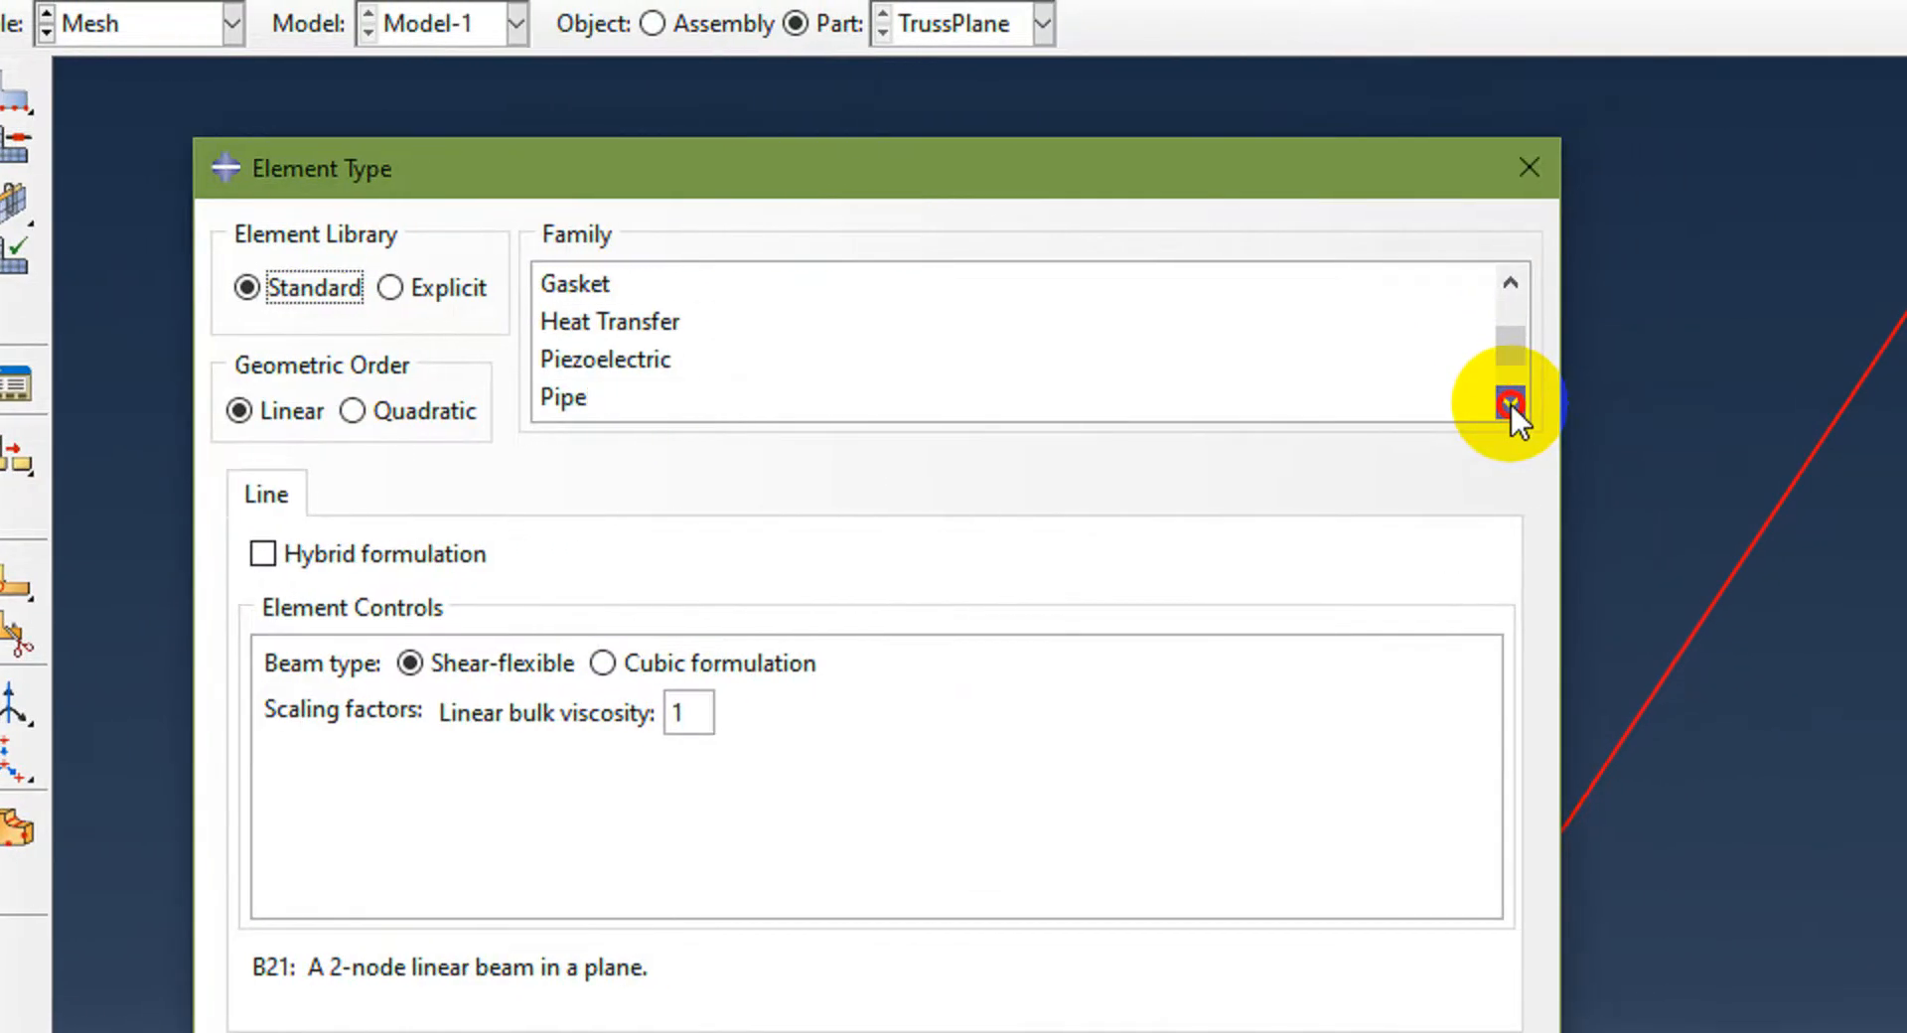
click(1644, 403)
click(1643, 403)
click(596, 403)
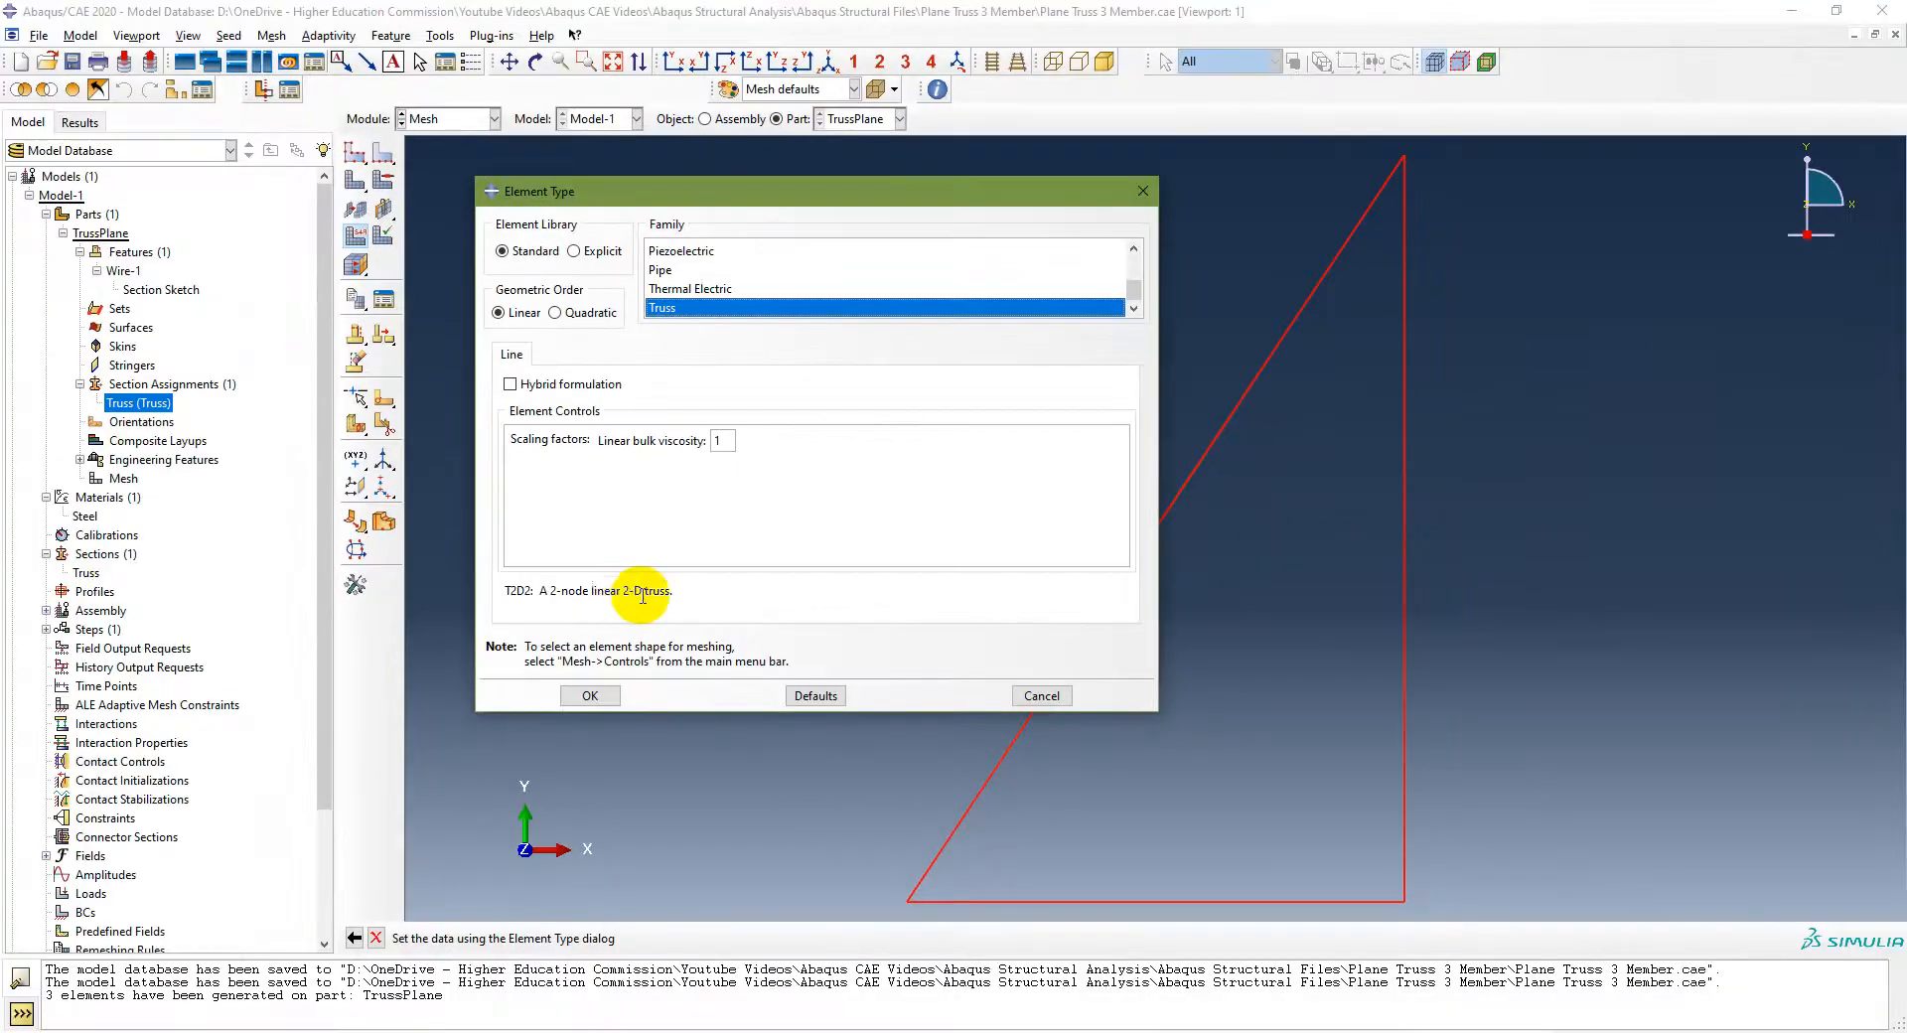
click(588, 696)
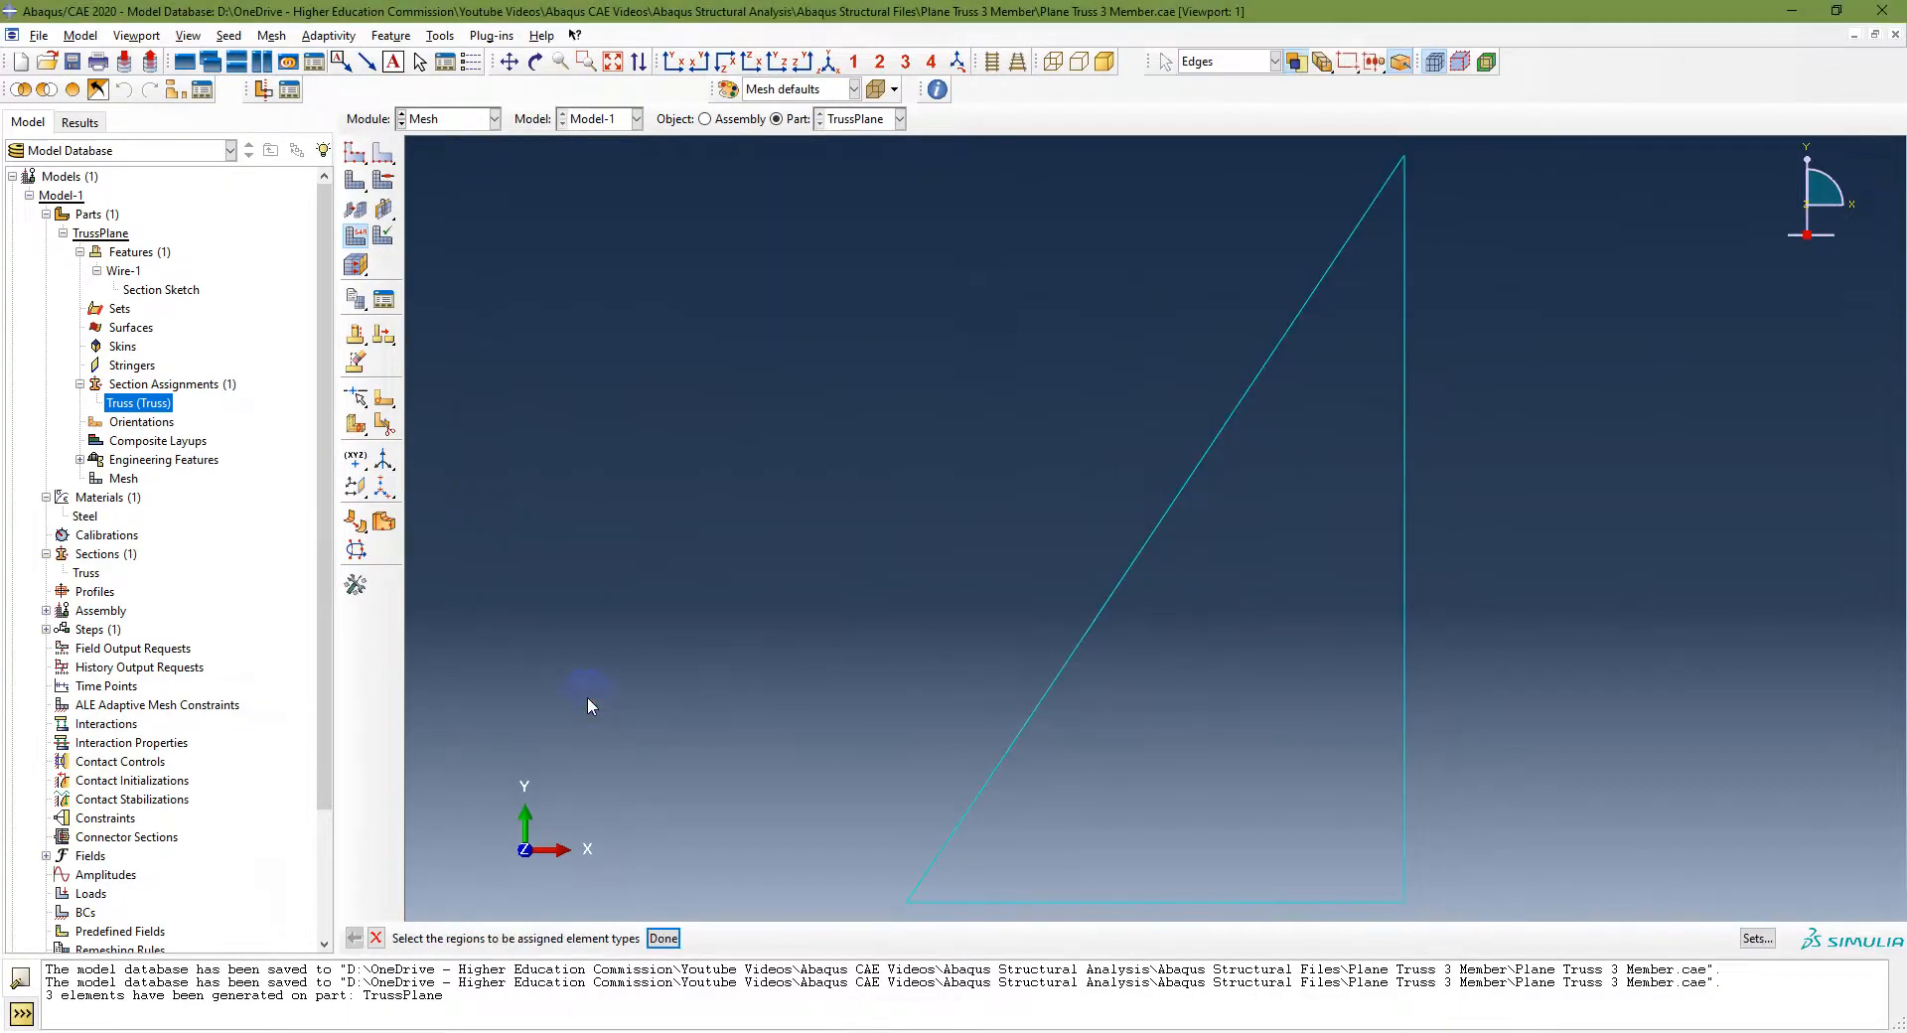
click(673, 938)
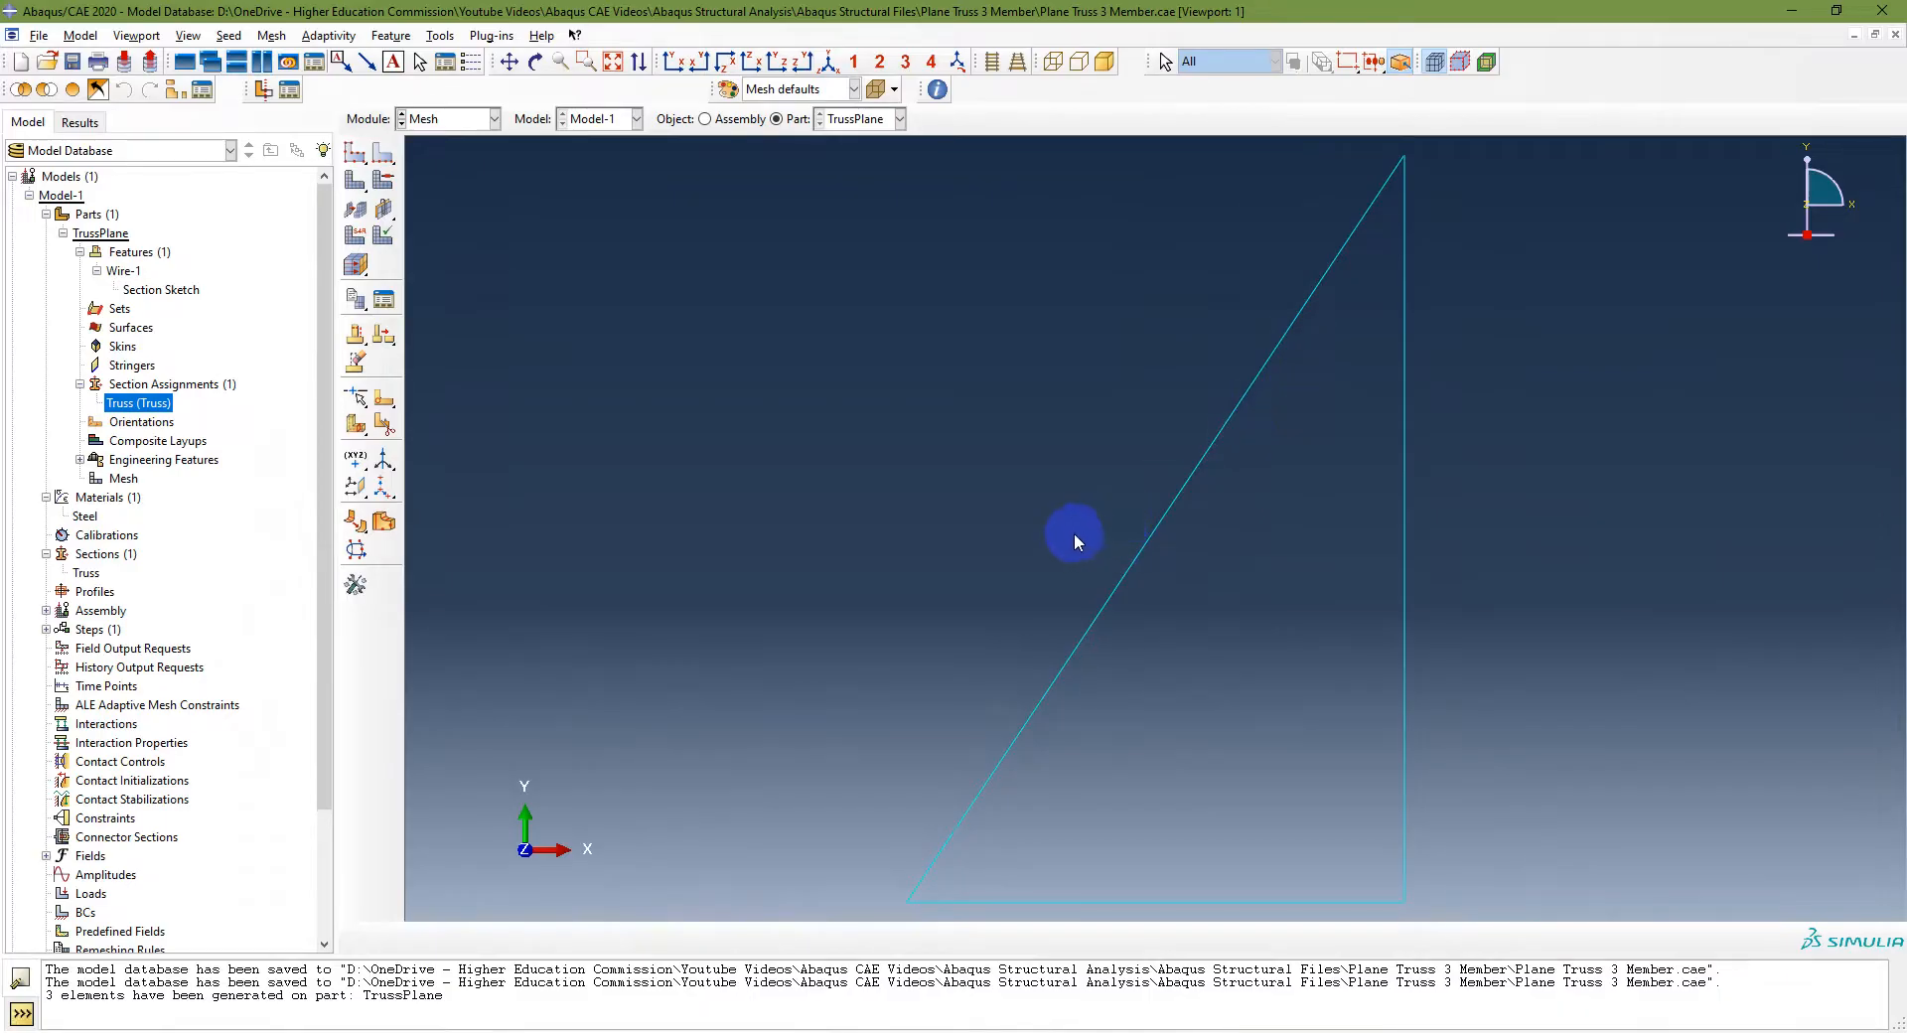
Step: Check the assembly instructions, then create an instance of the TrussPlane part in the Assembly module
key(alt+Tab)
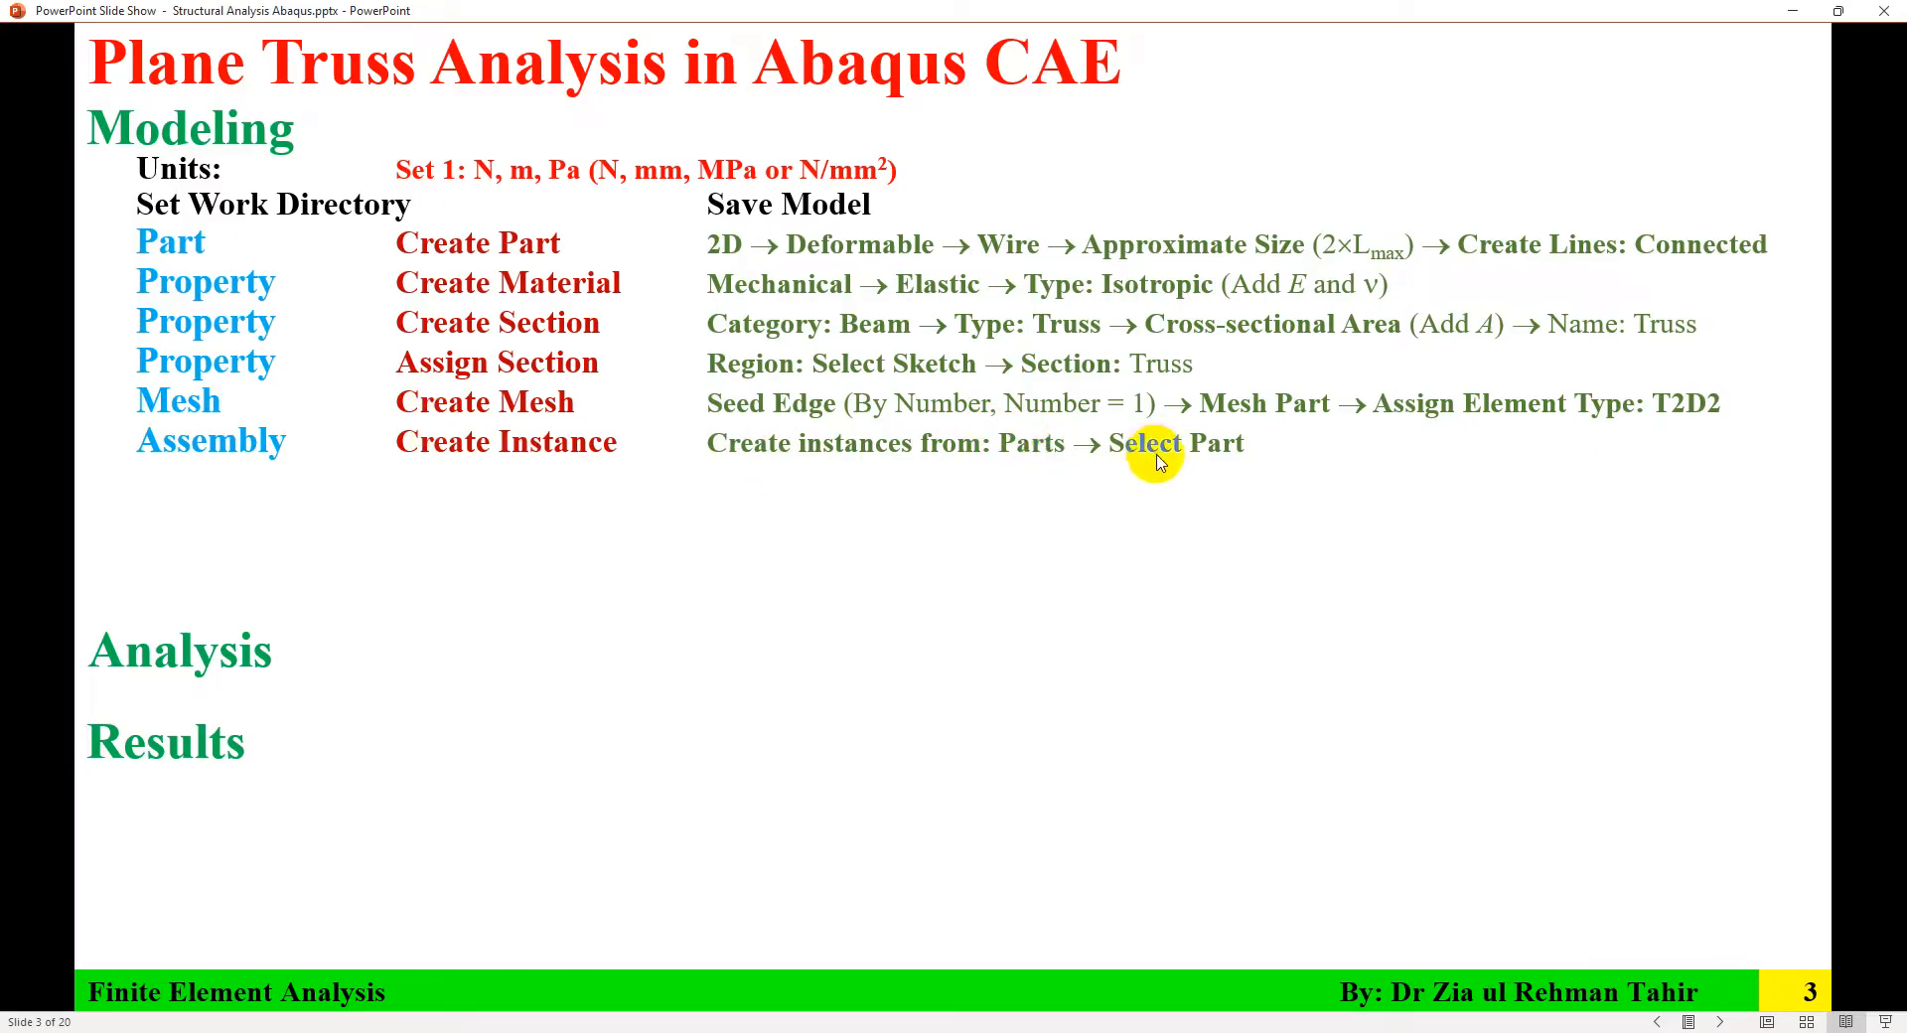
click(1356, 1032)
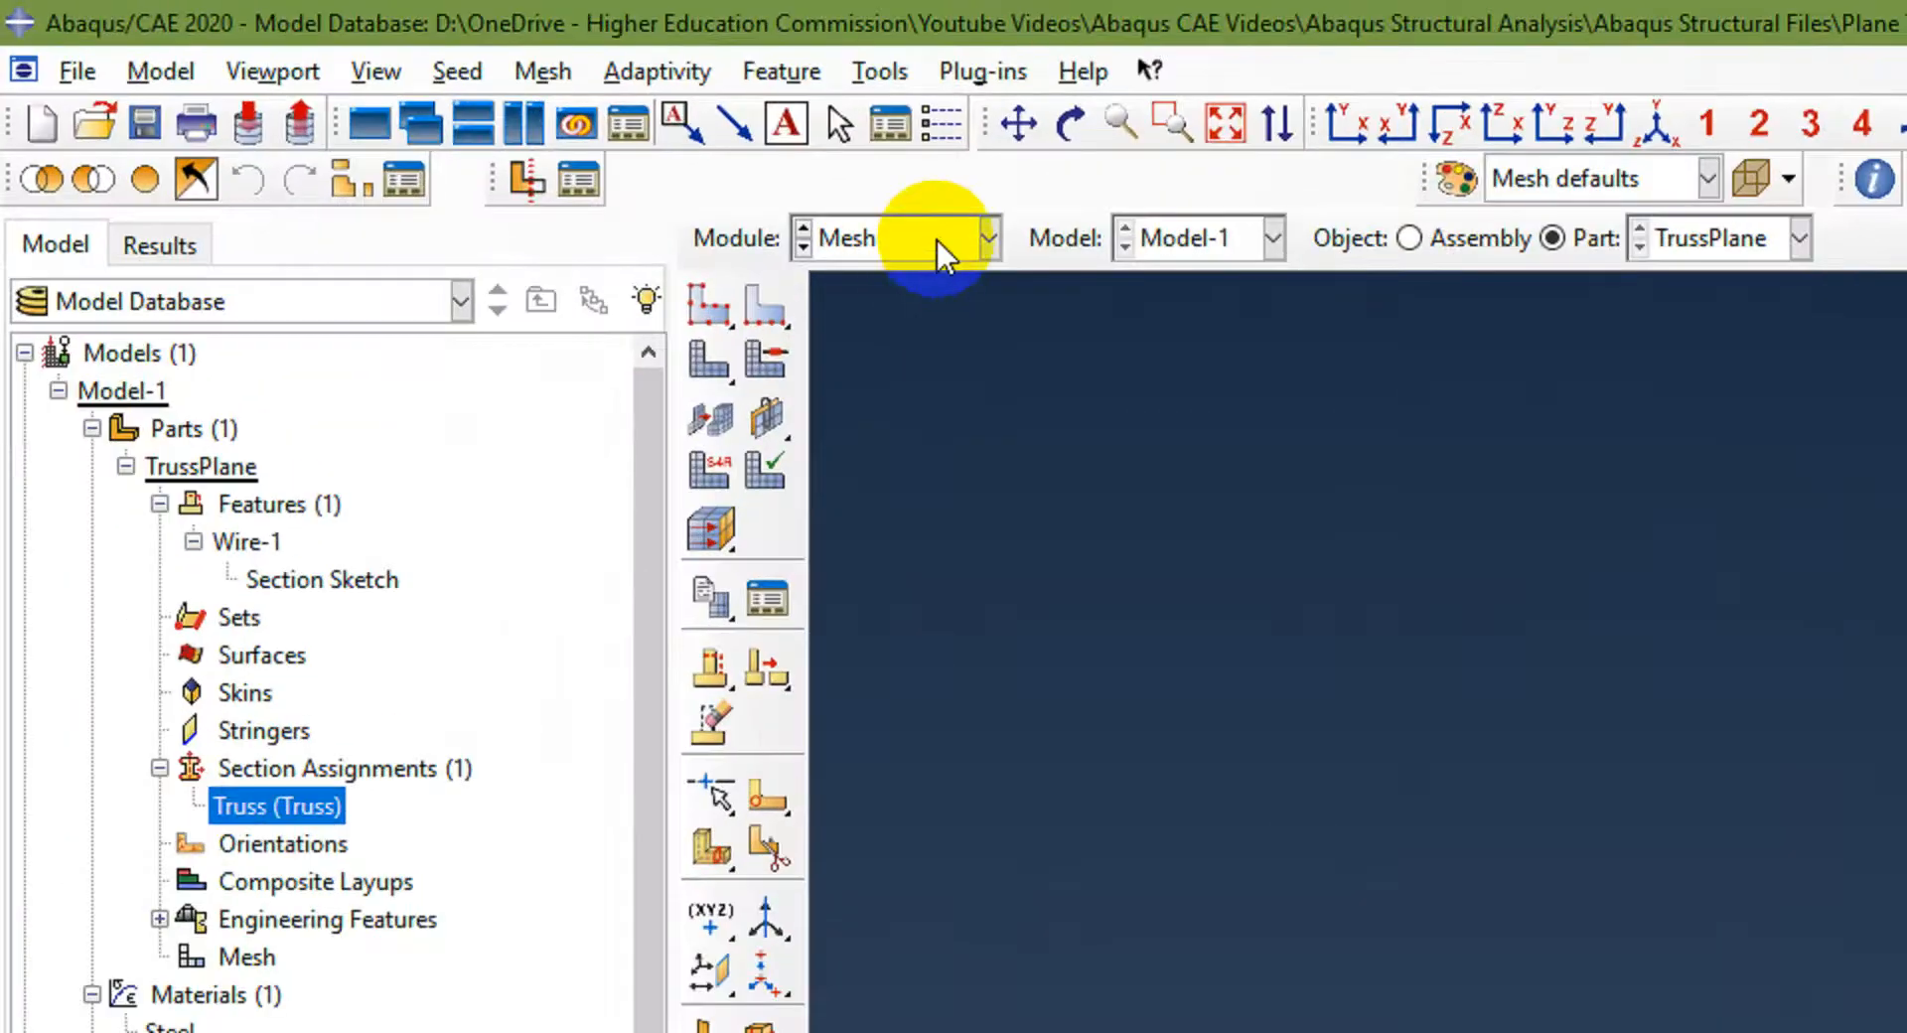
click(938, 248)
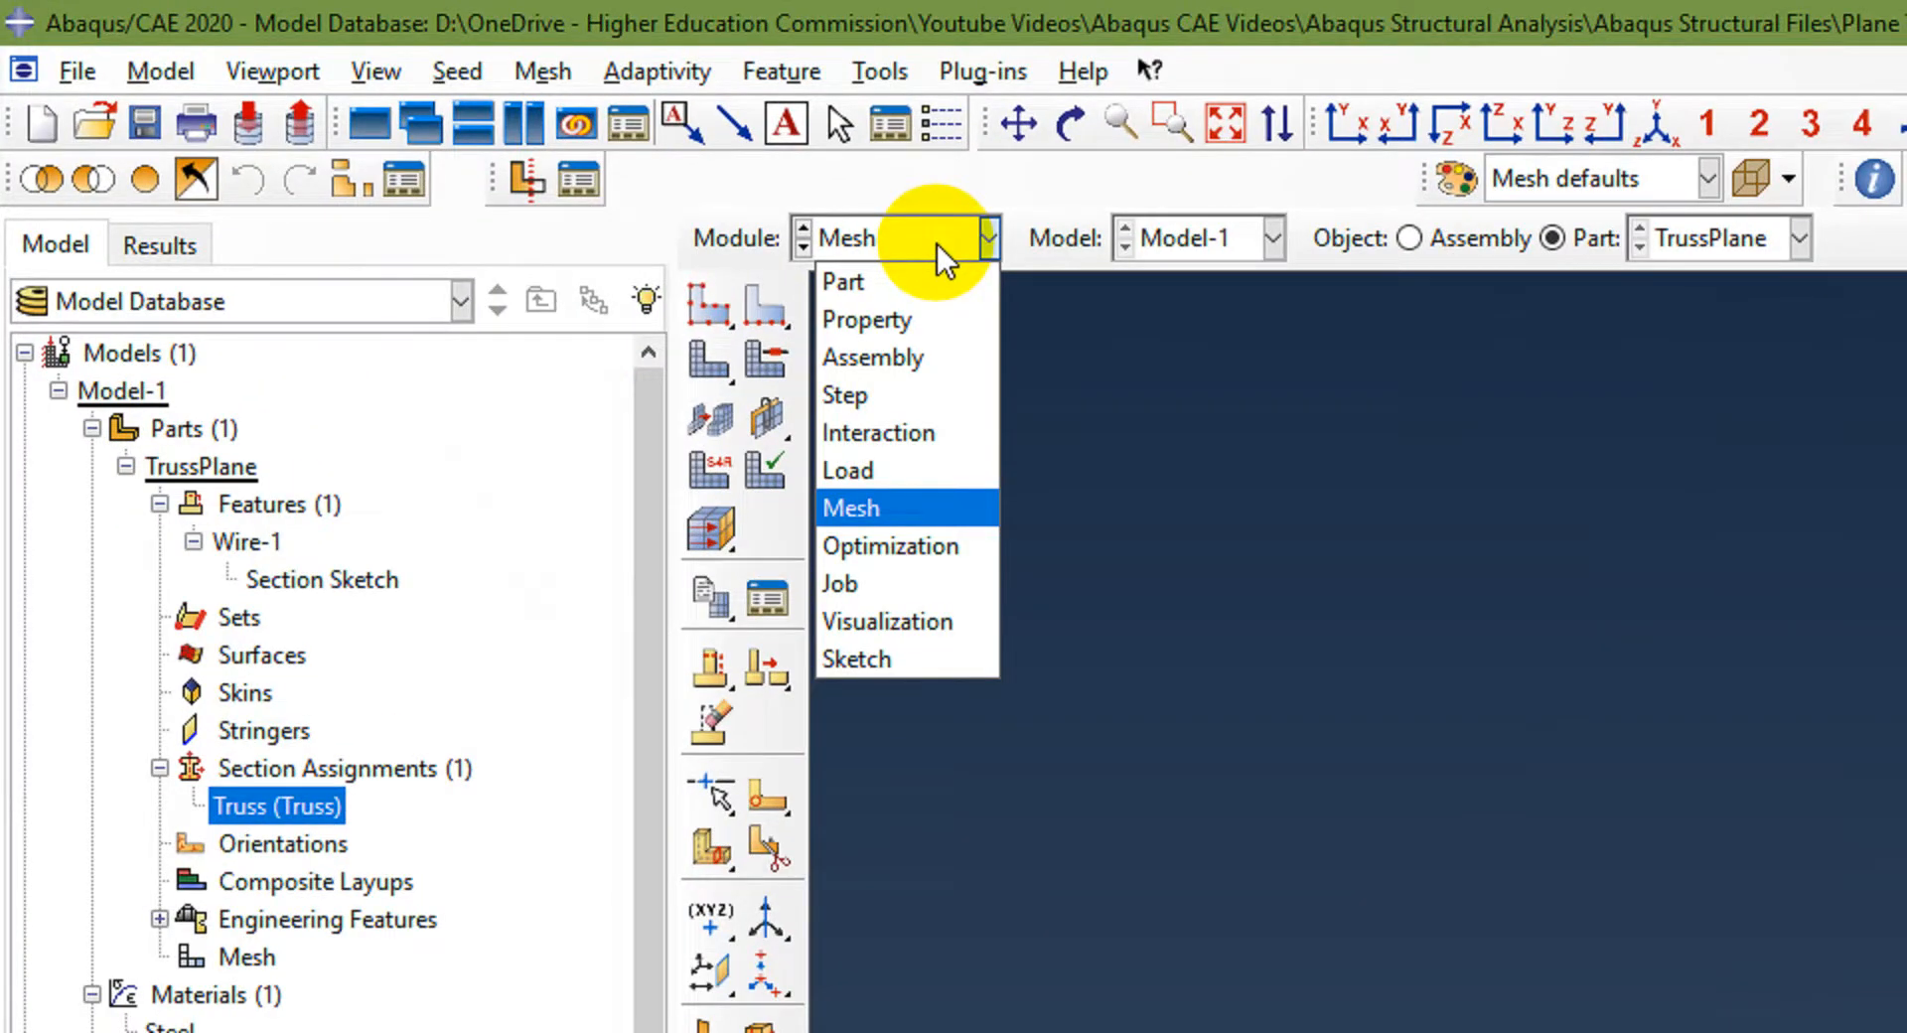
click(884, 355)
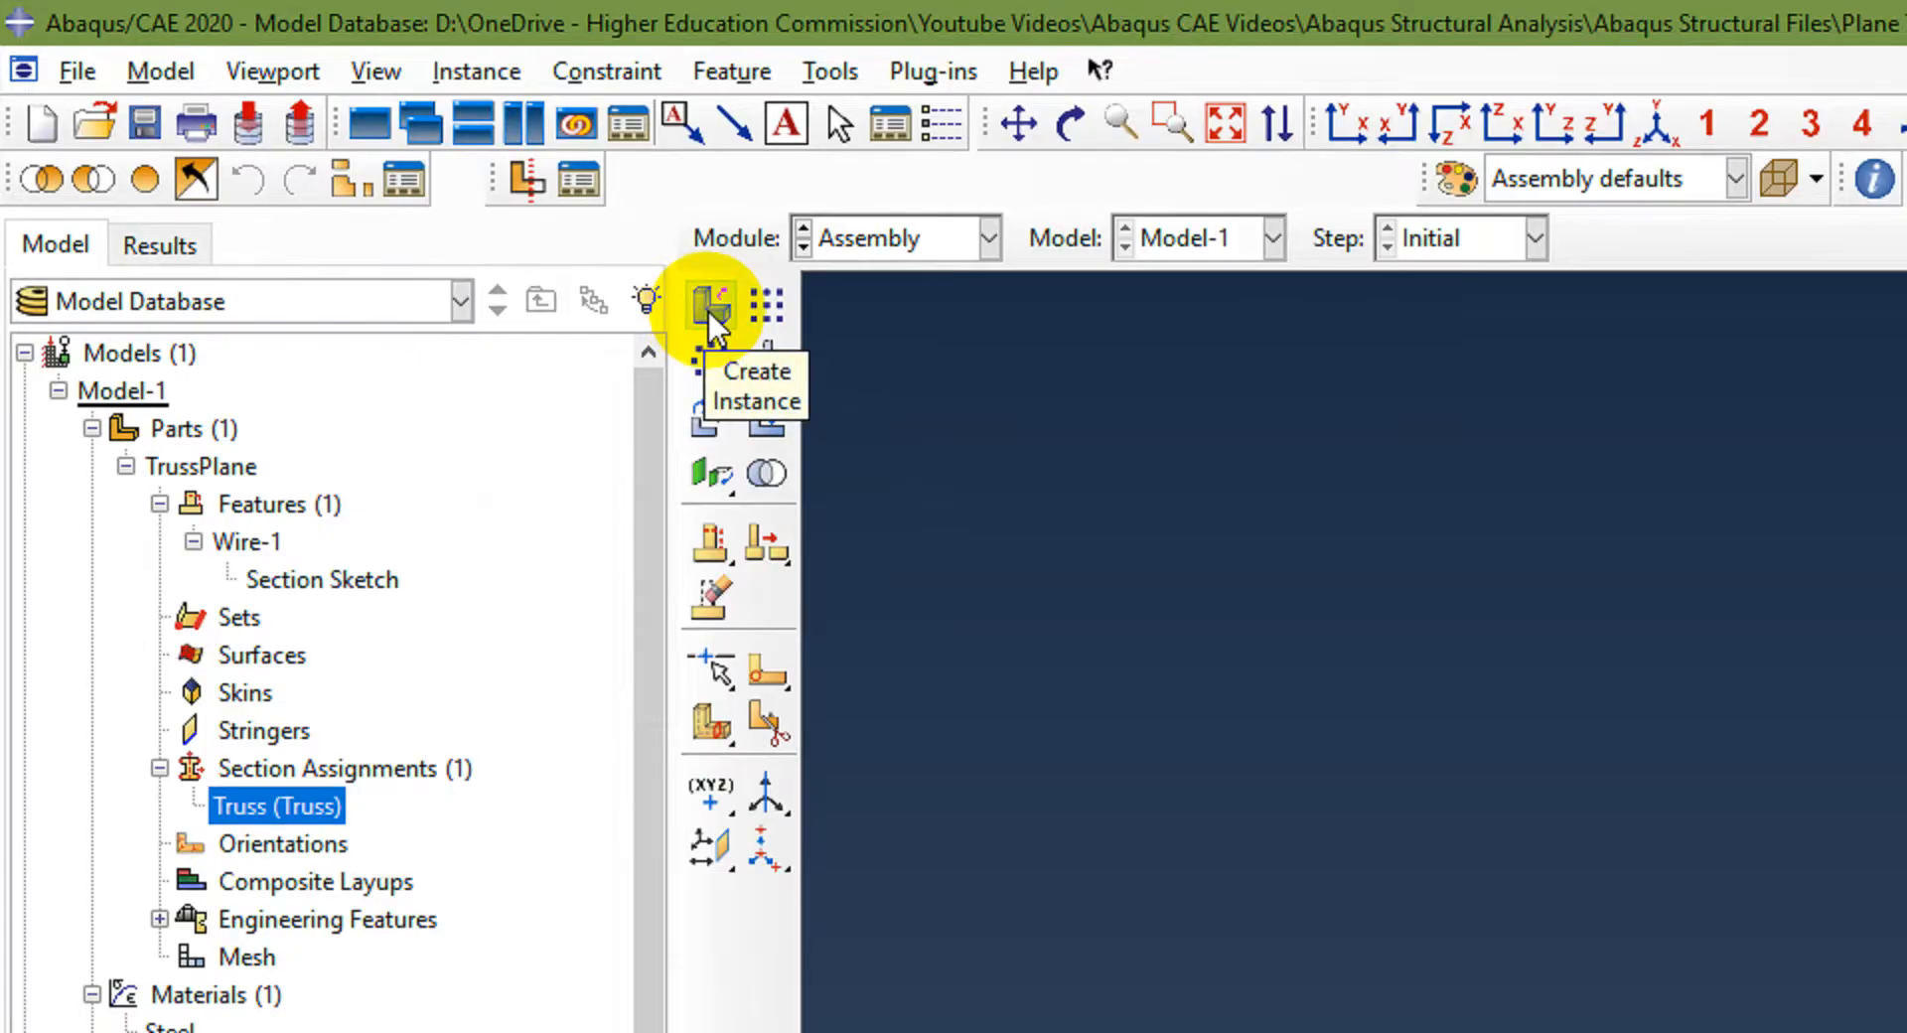
click(487, 73)
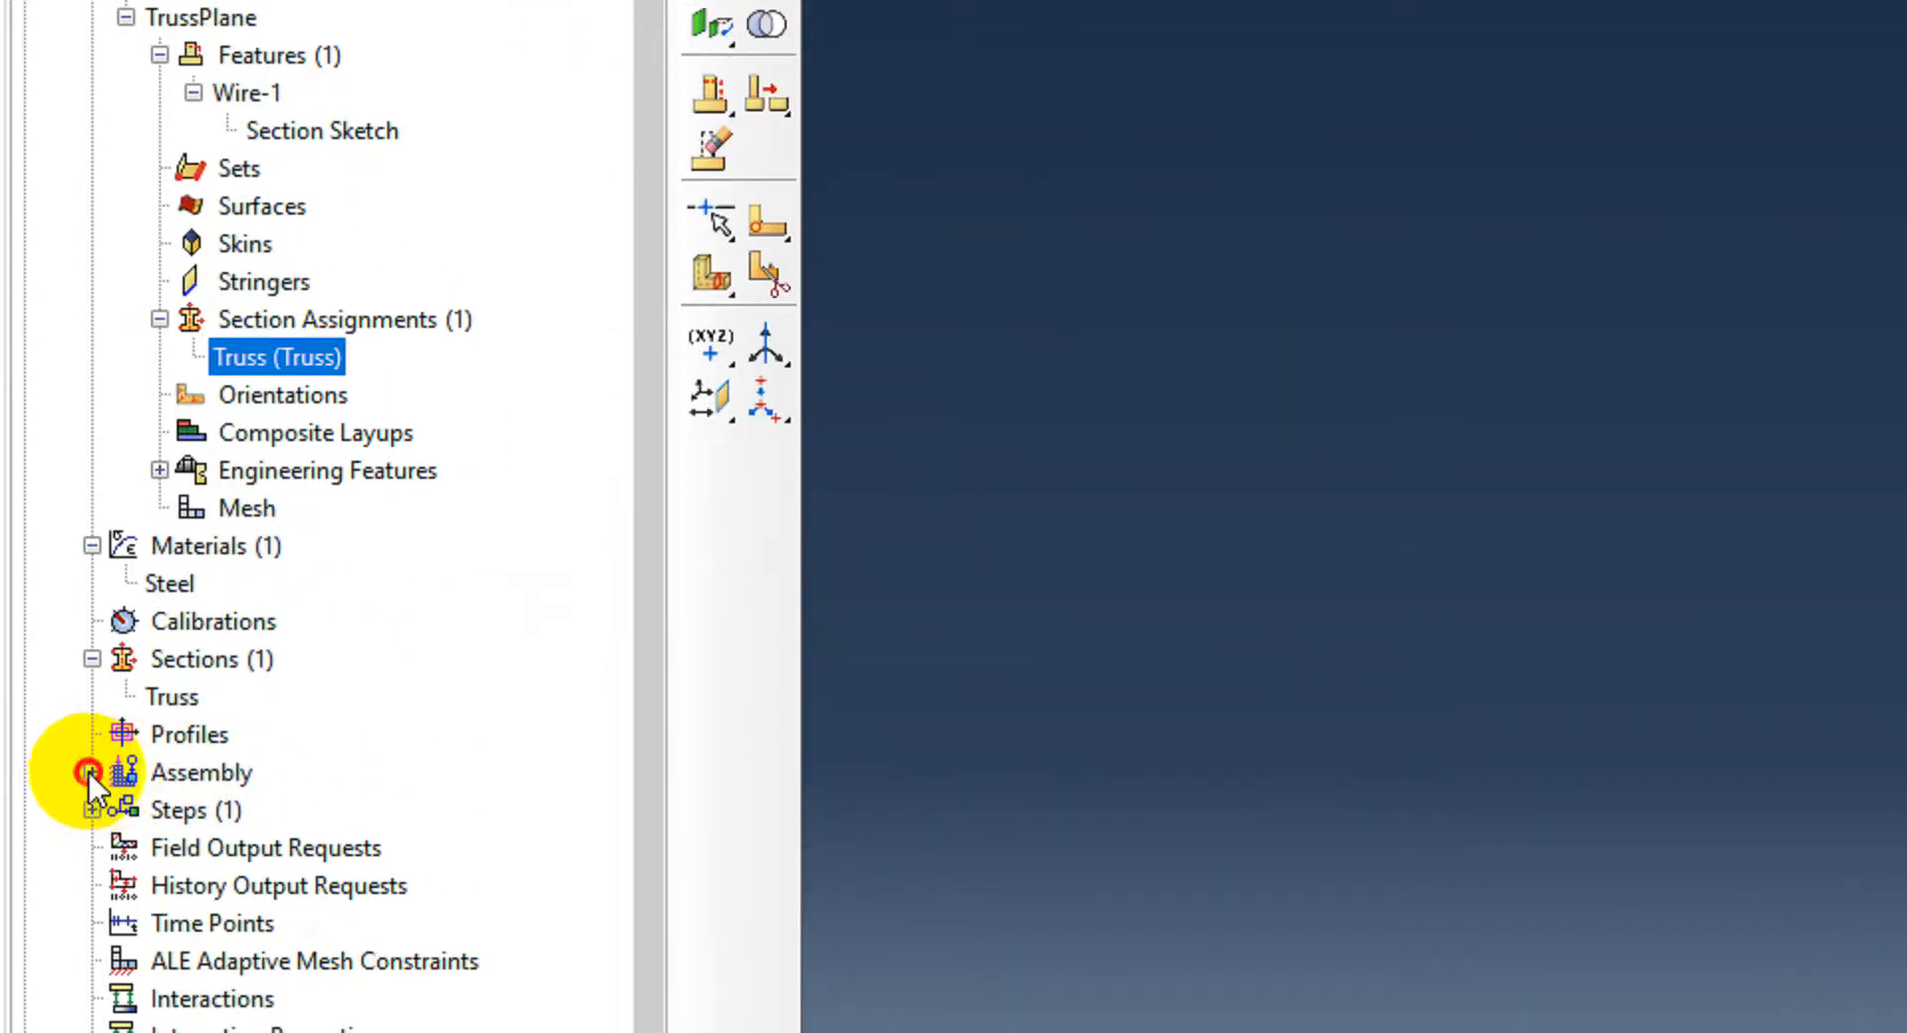
click(88, 772)
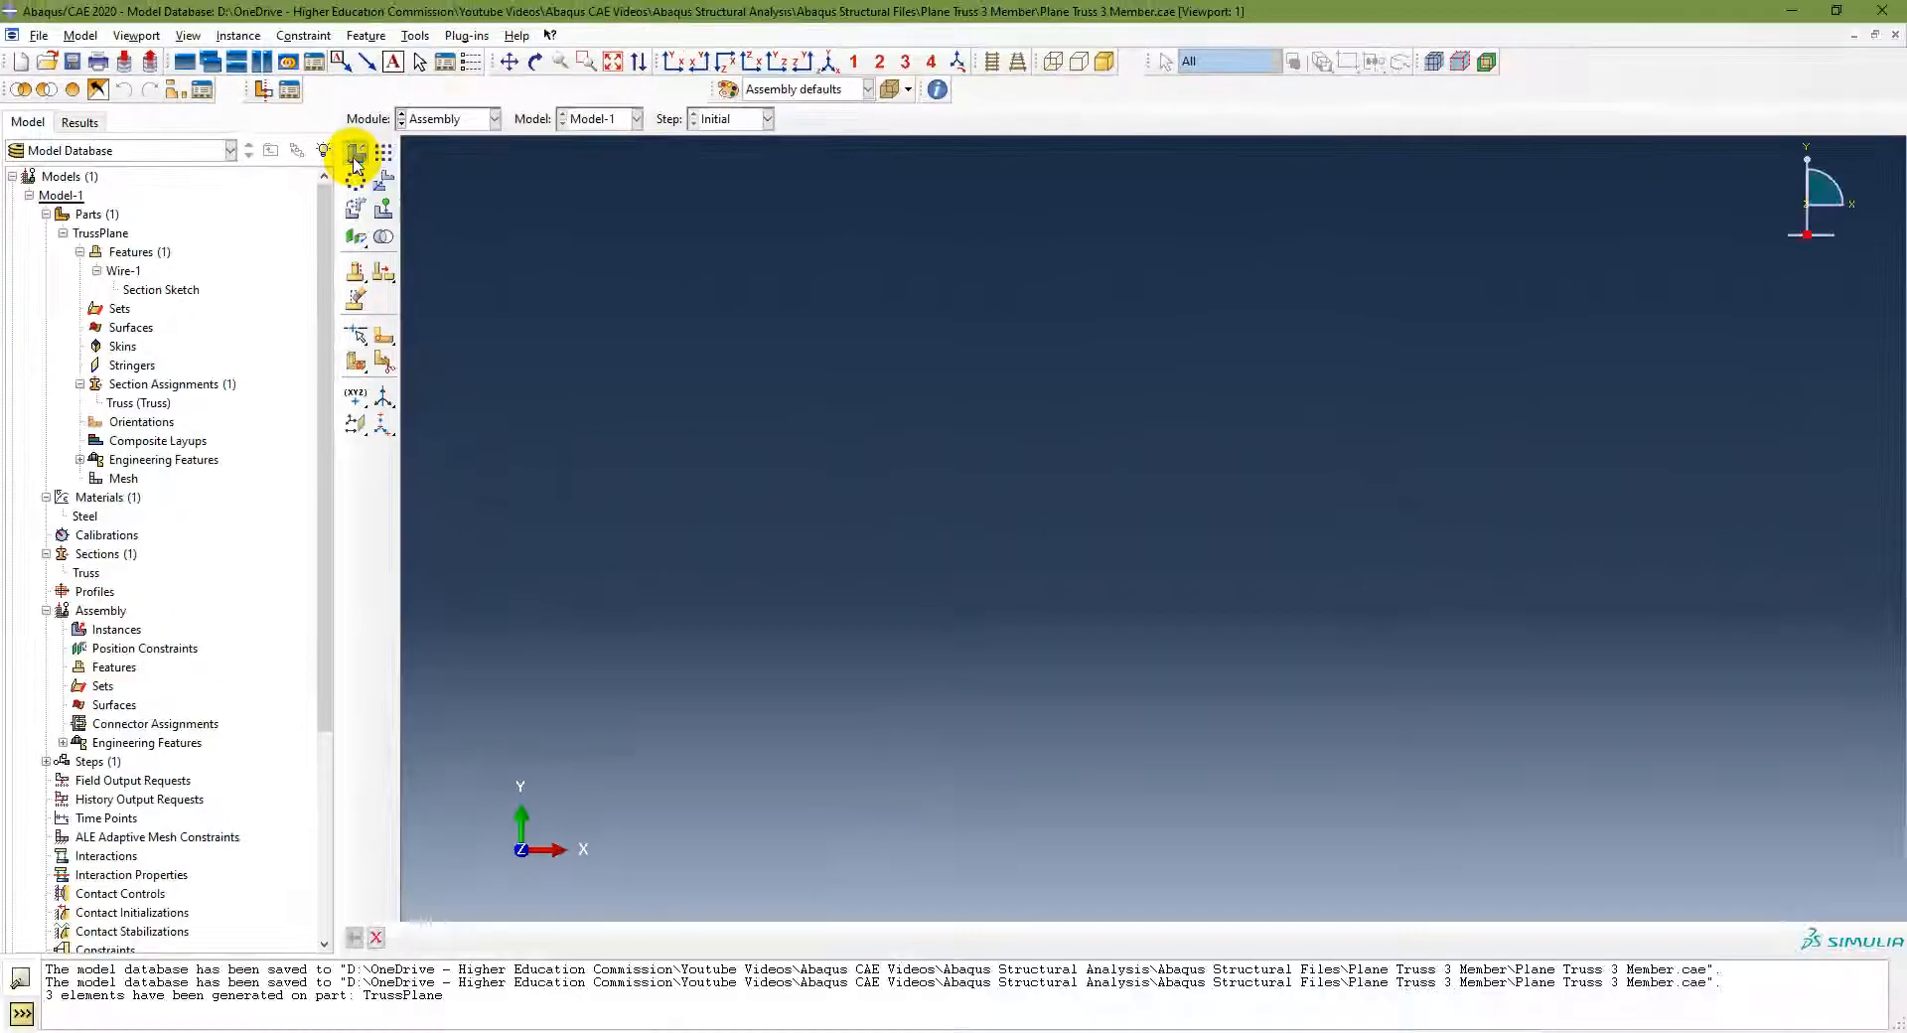
click(709, 253)
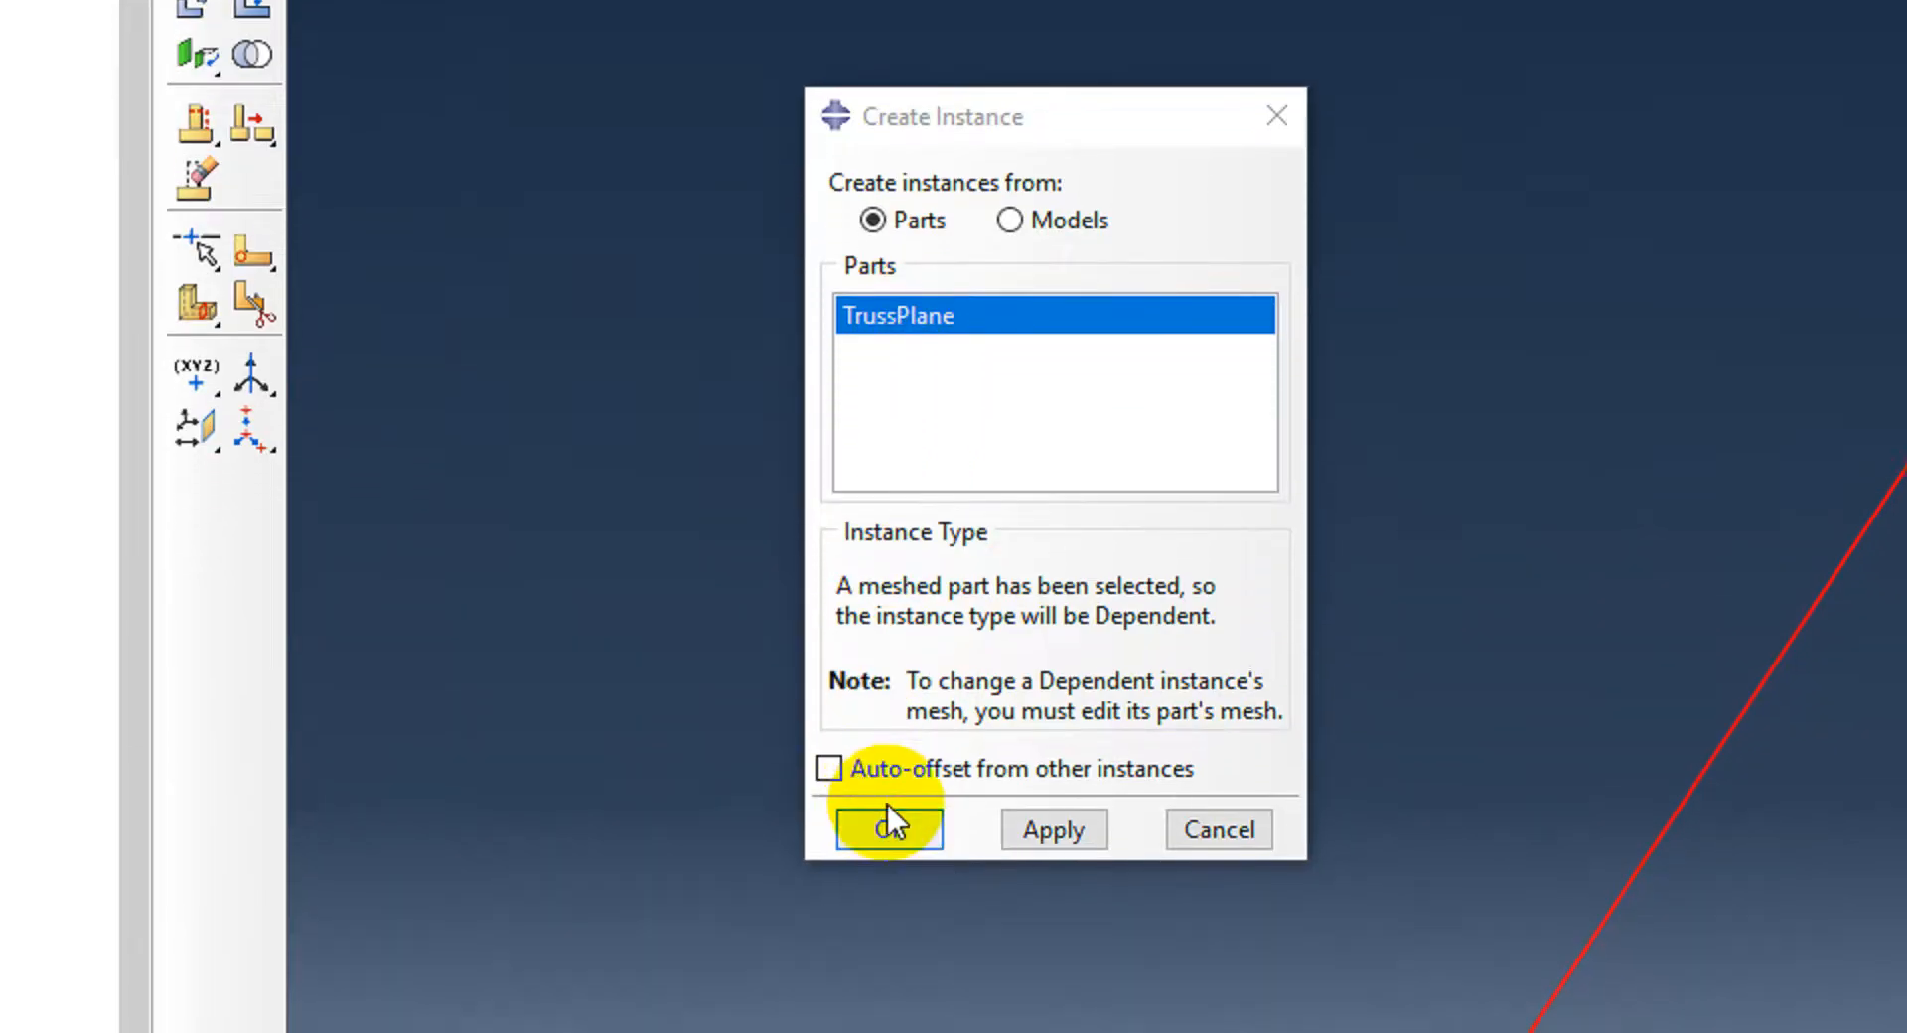
click(892, 781)
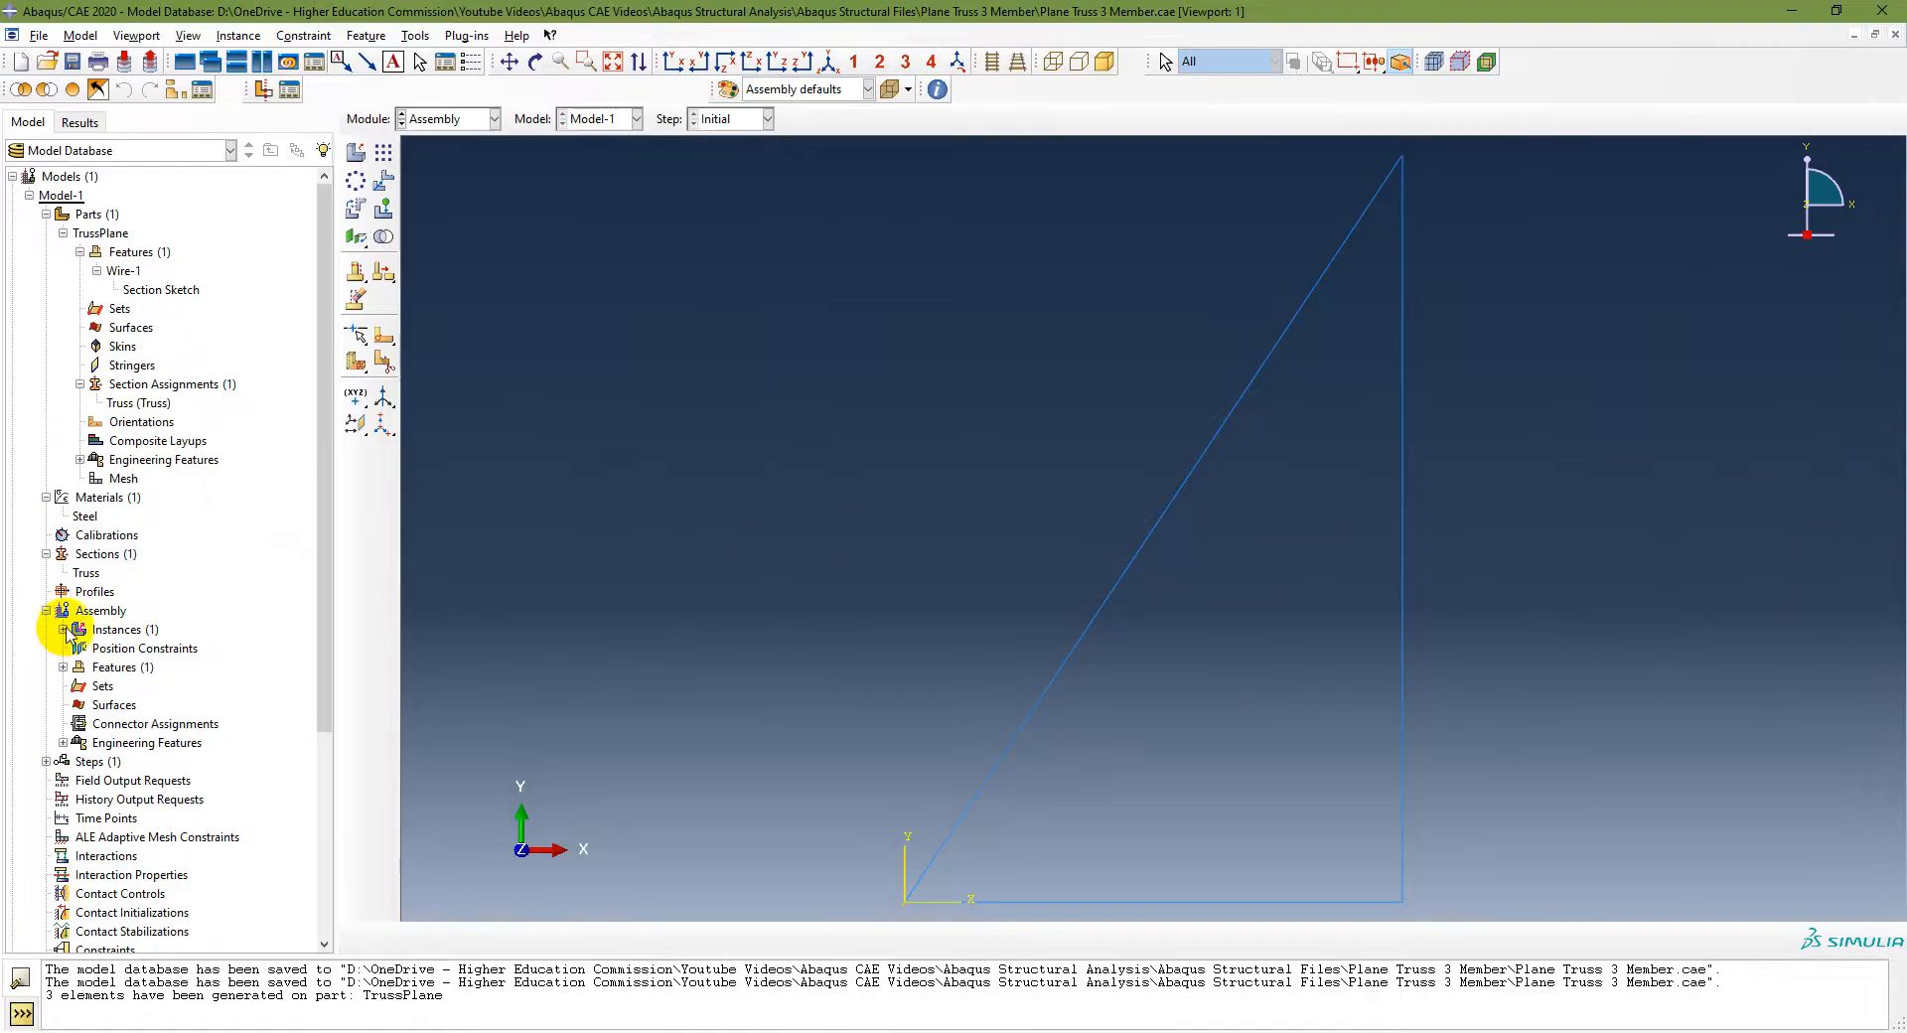
Step: Expand the assembly's Instances node to inspect the TrussPlane-1 instance
click(62, 629)
click(121, 652)
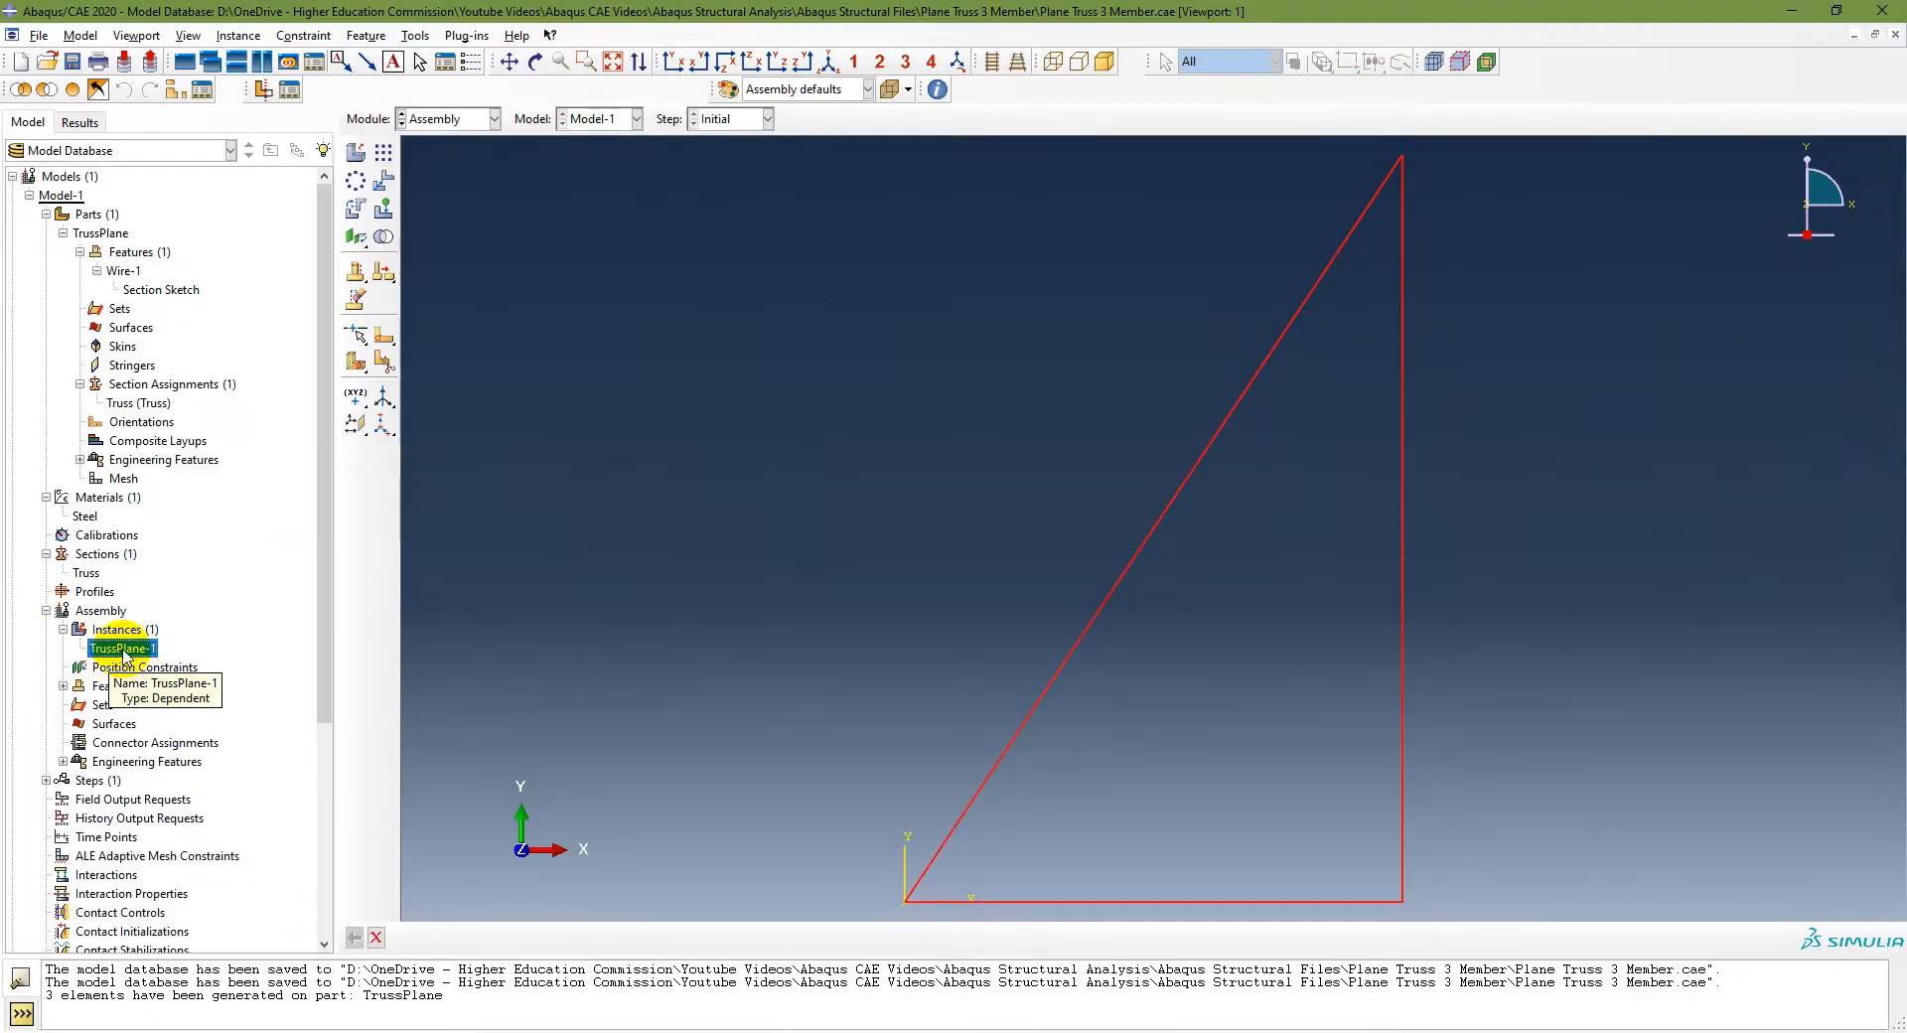
key(alt+Tab)
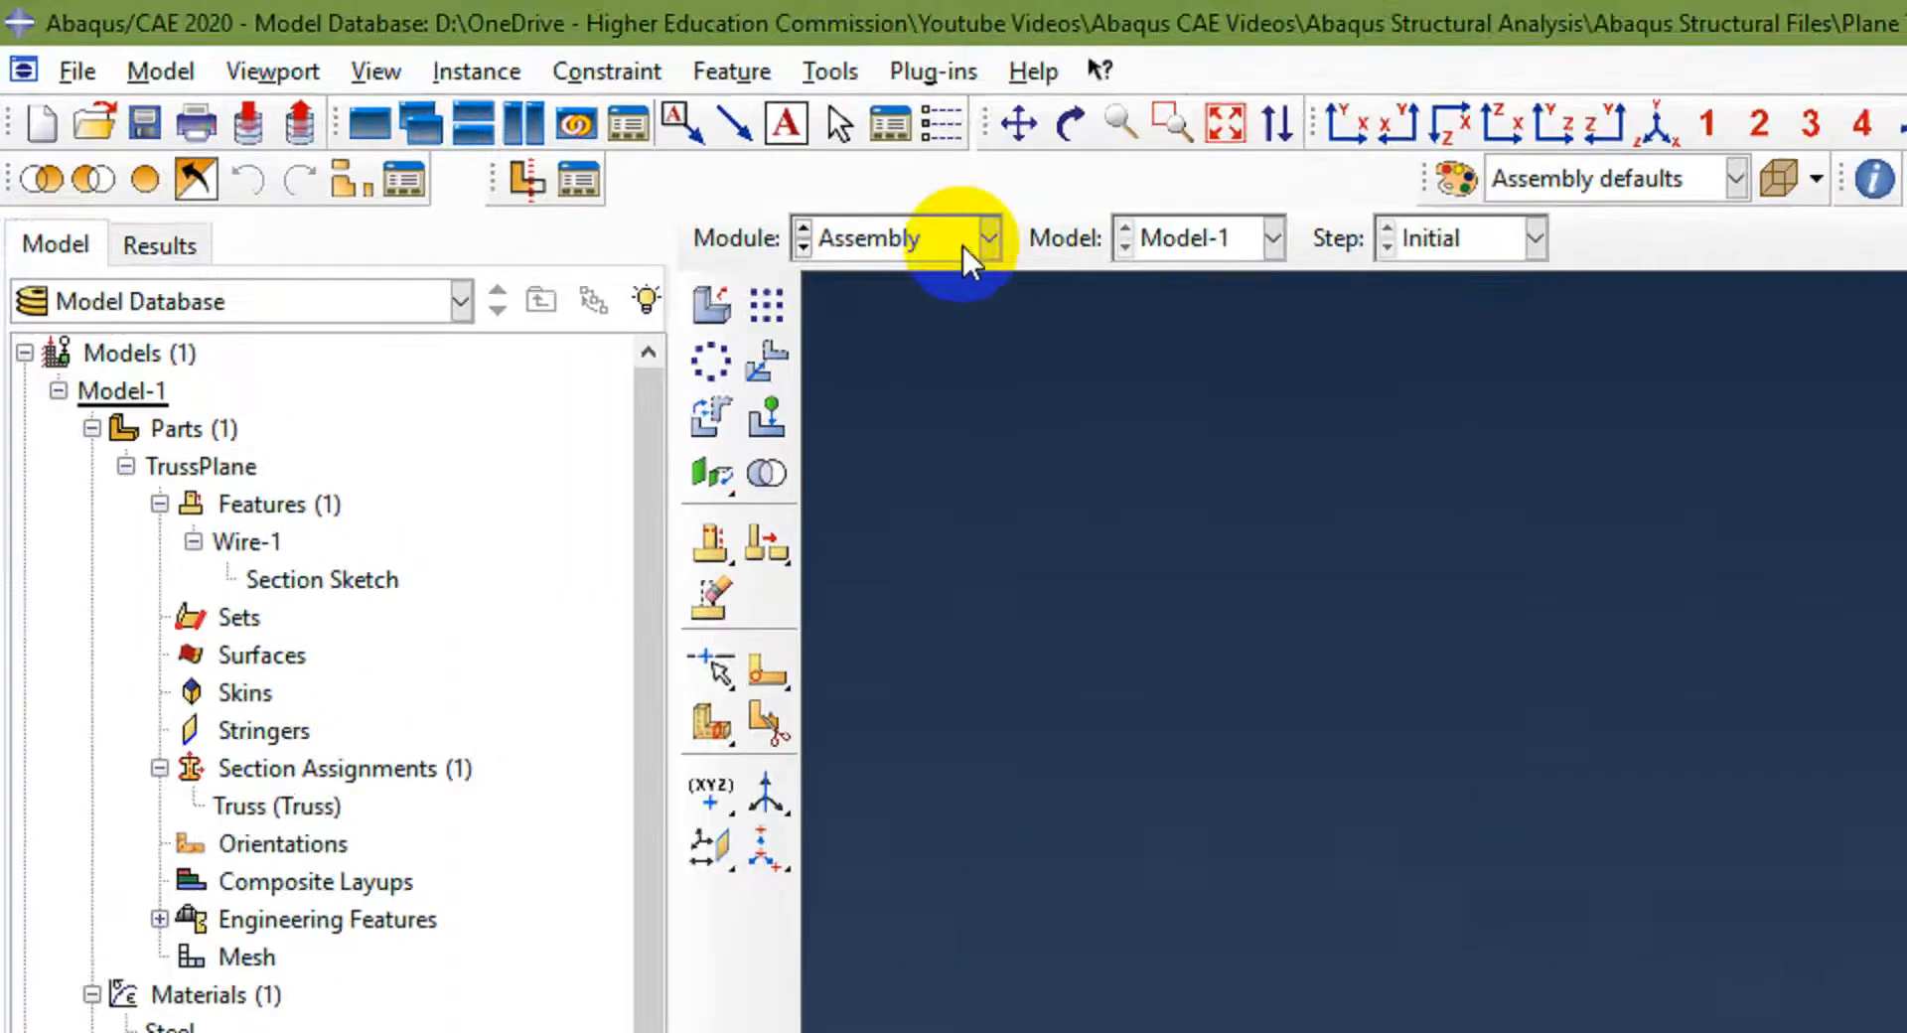
Step: Switch to the Step module and create a Static, General step named StaticLoad after the Initial step
click(482, 120)
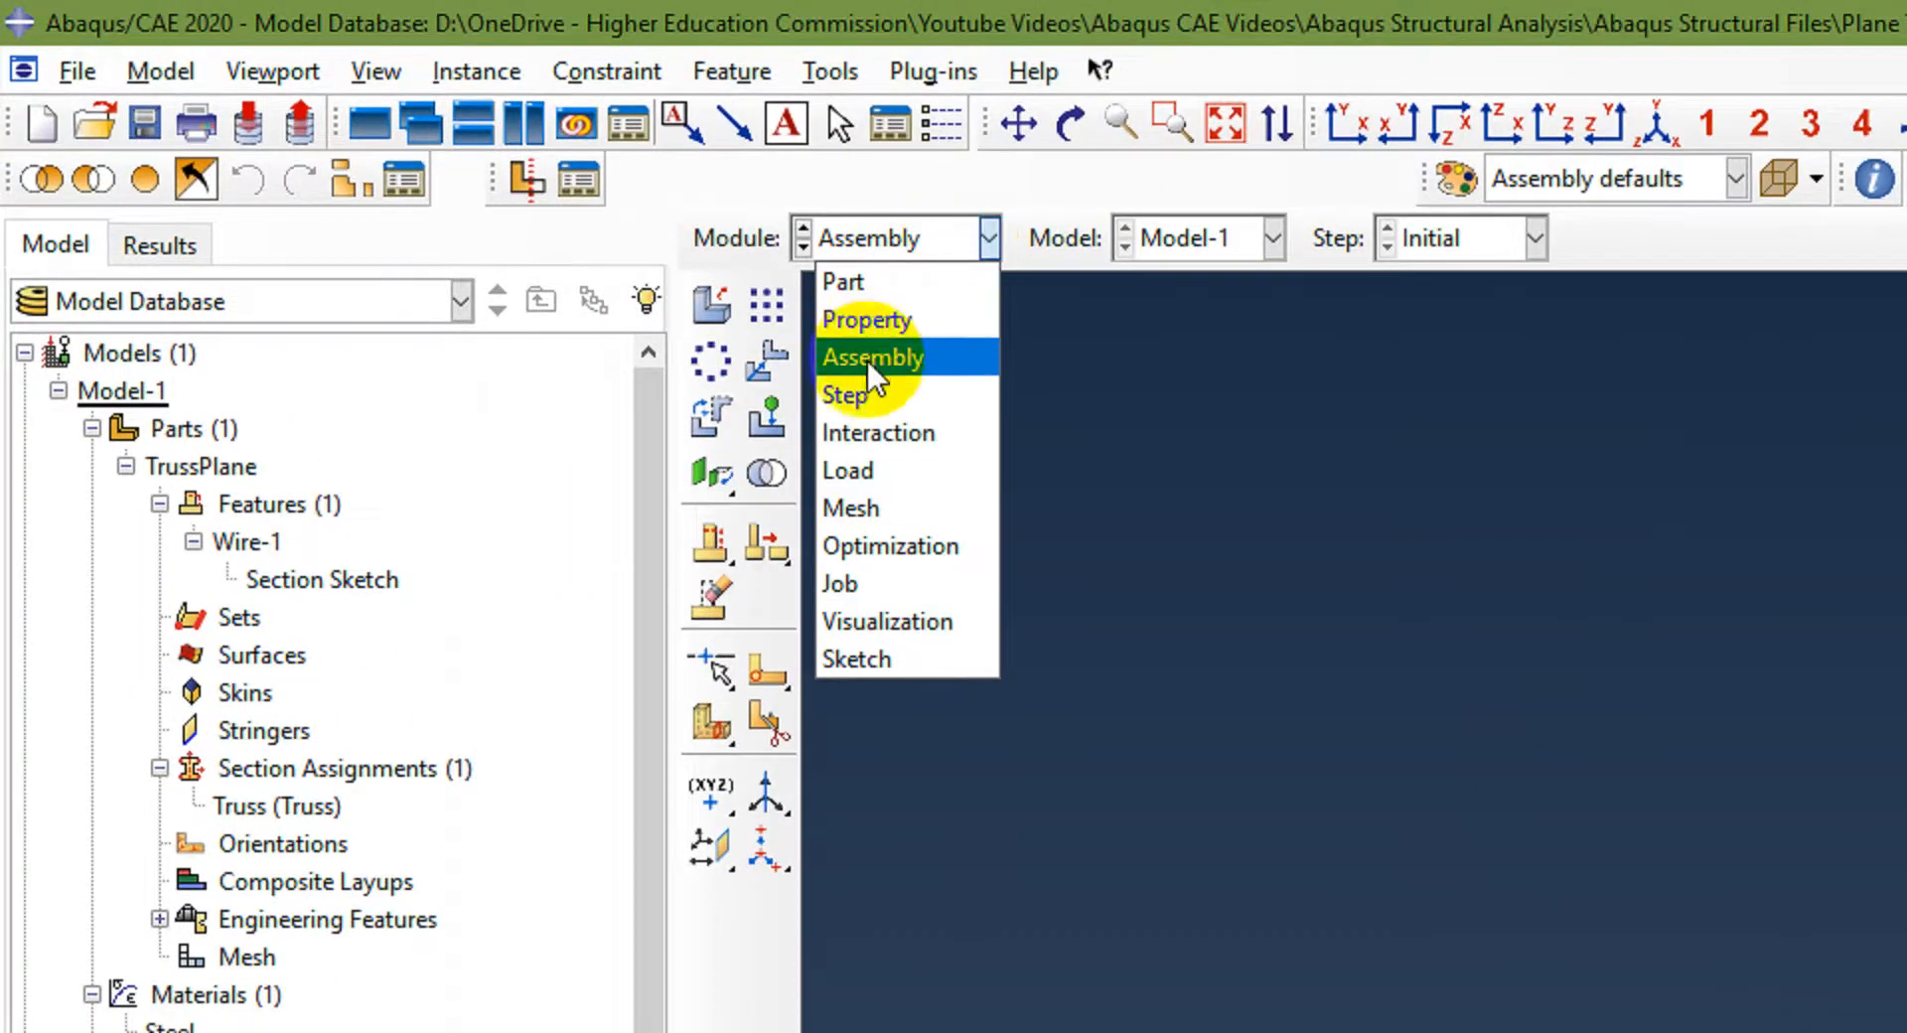
click(873, 392)
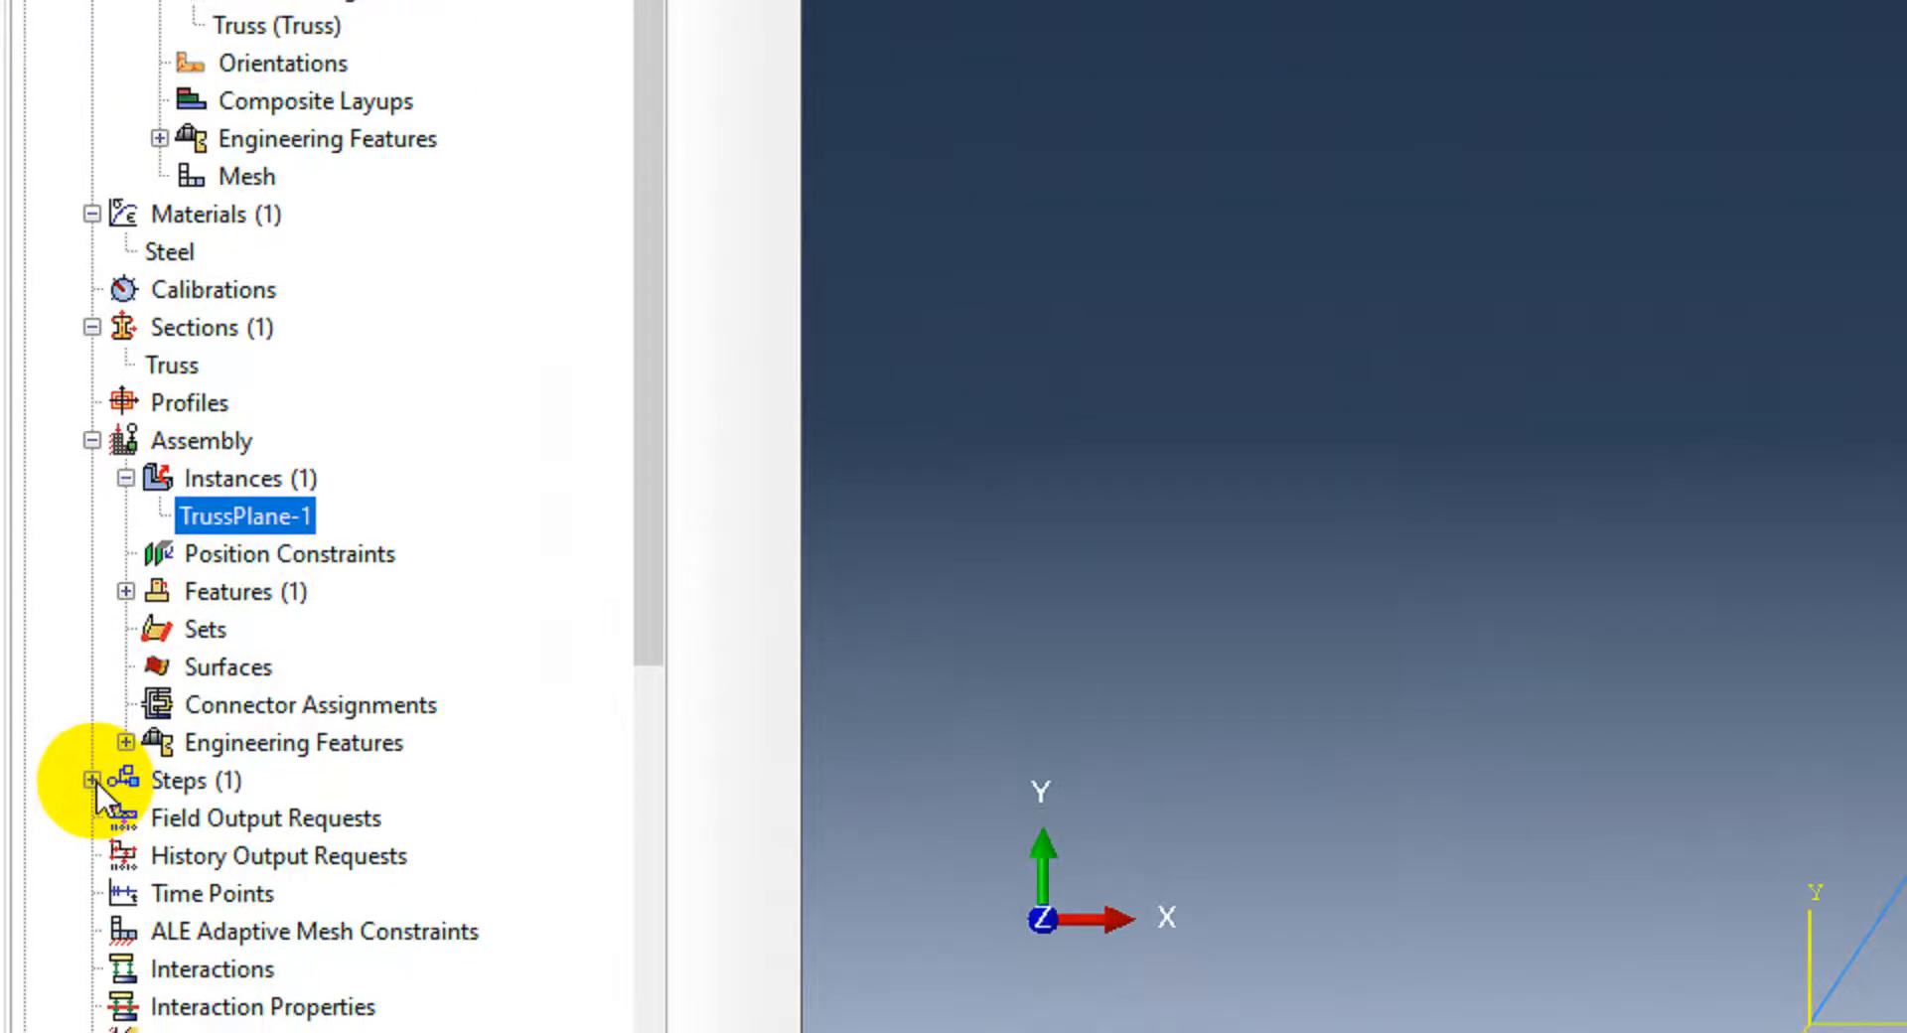
click(92, 774)
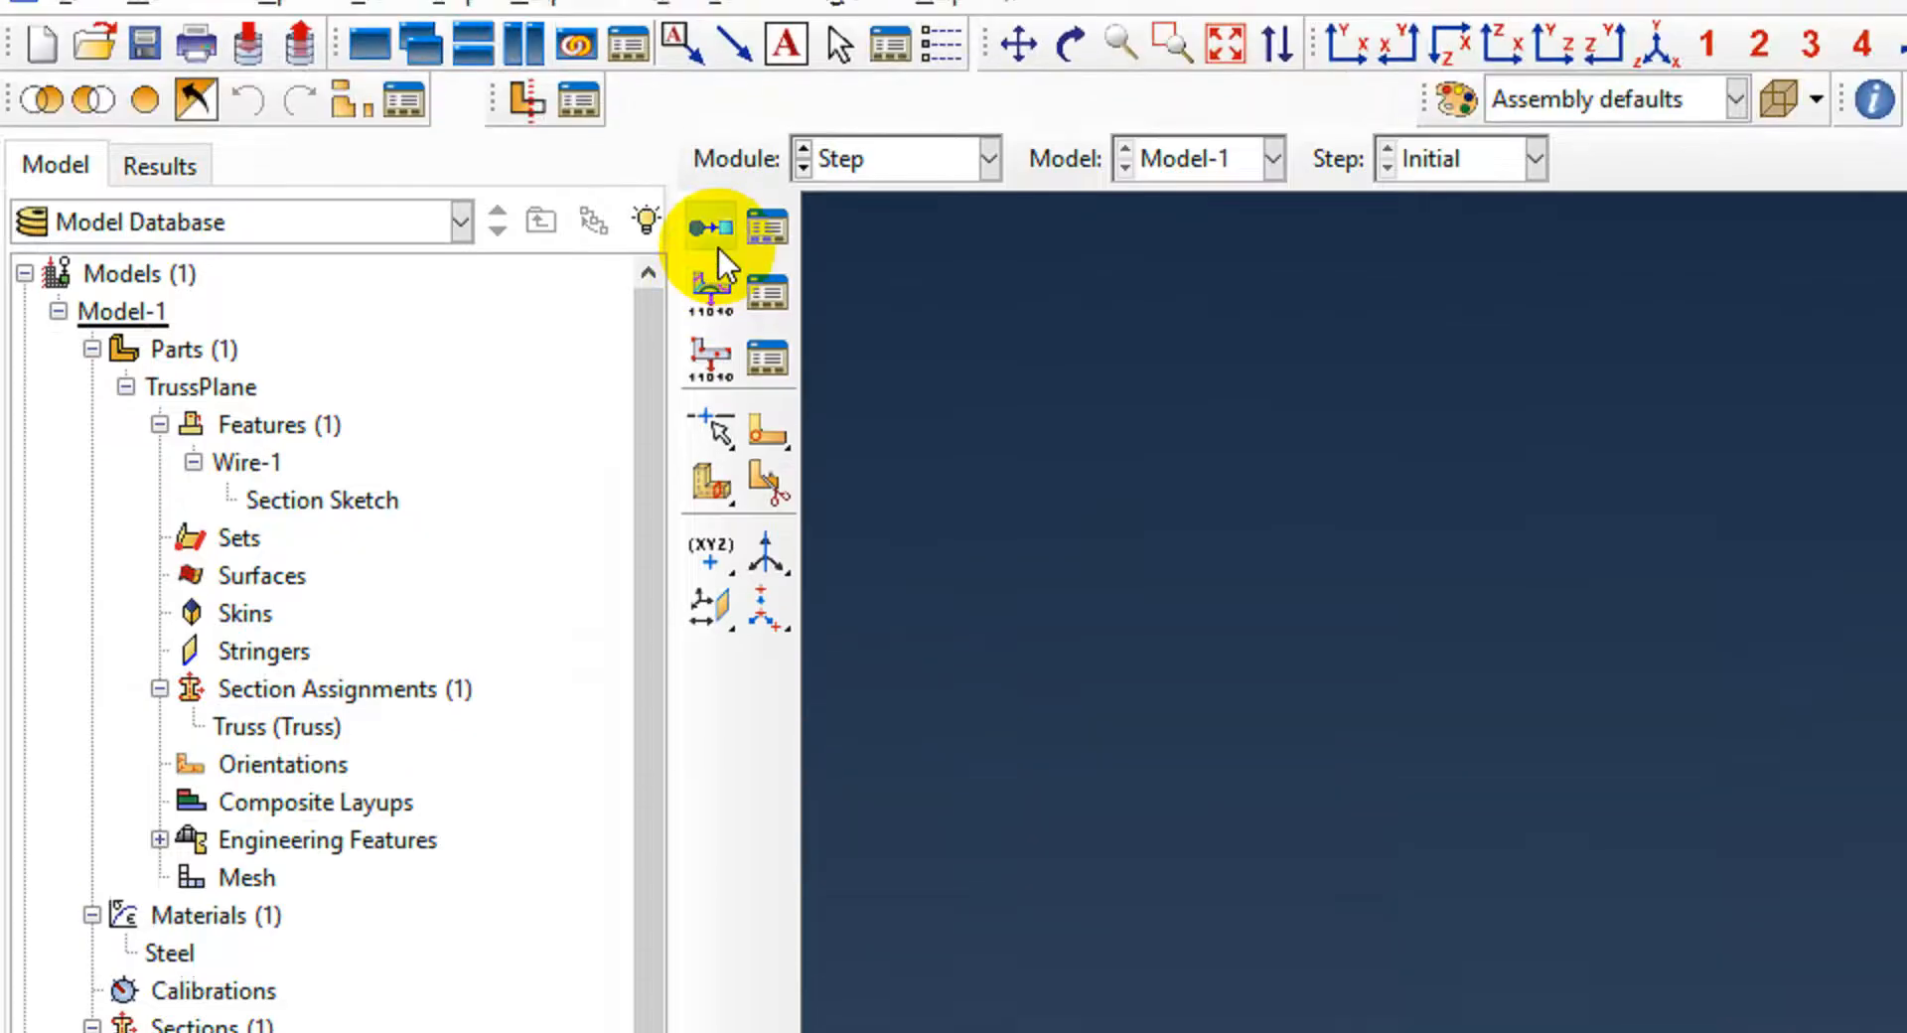
click(713, 243)
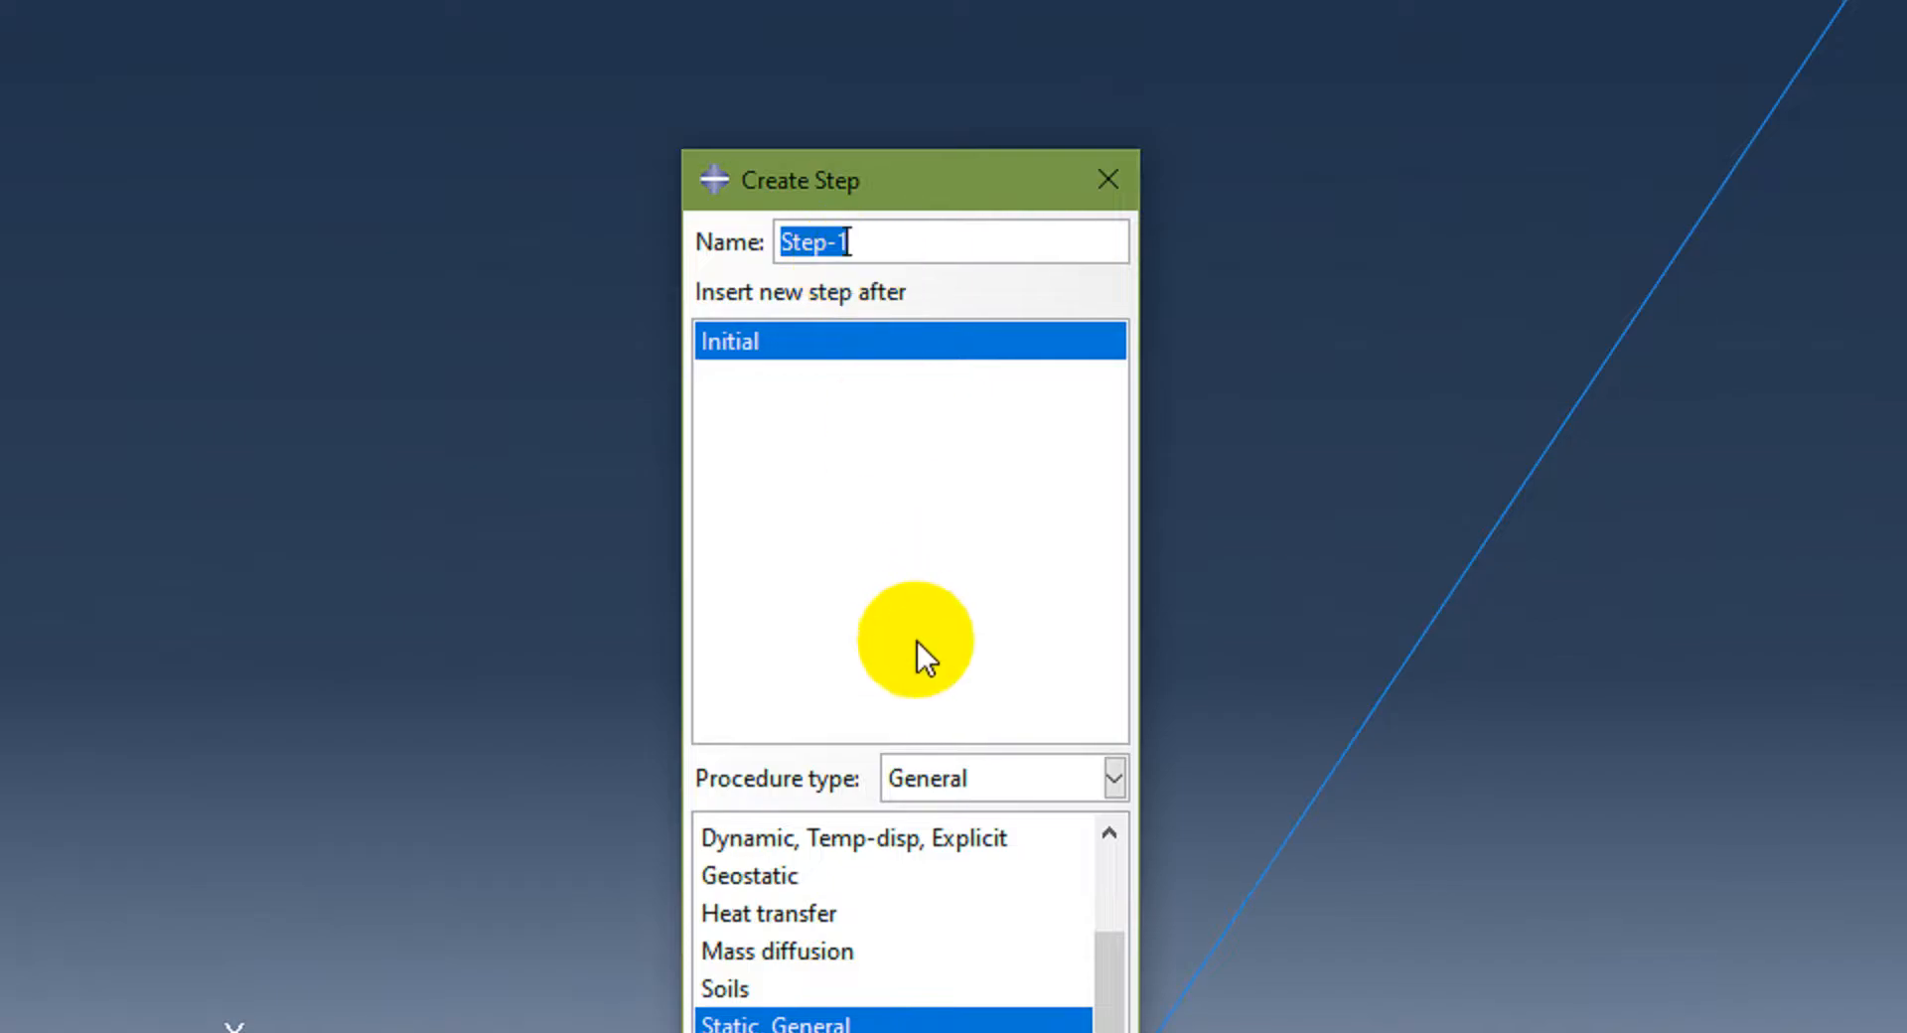
click(1000, 778)
click(983, 808)
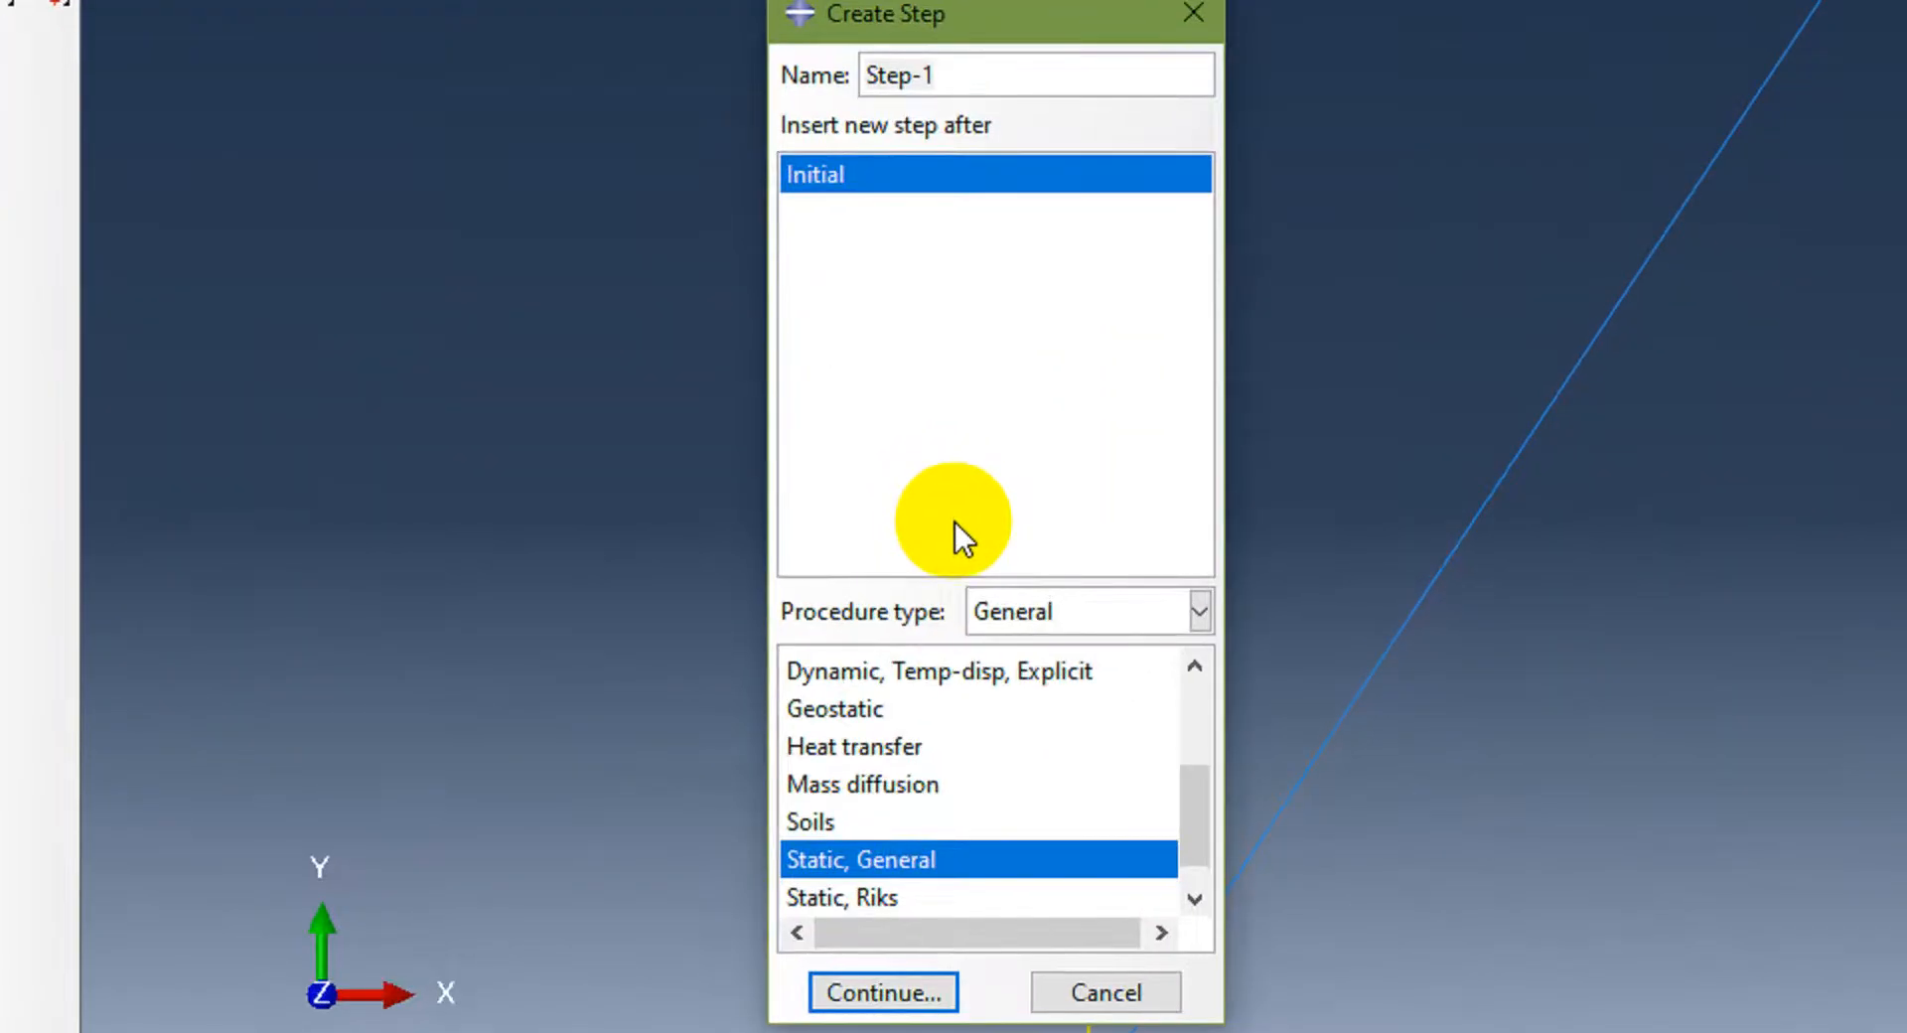
triple_click(1030, 79)
text(StaticLoad)
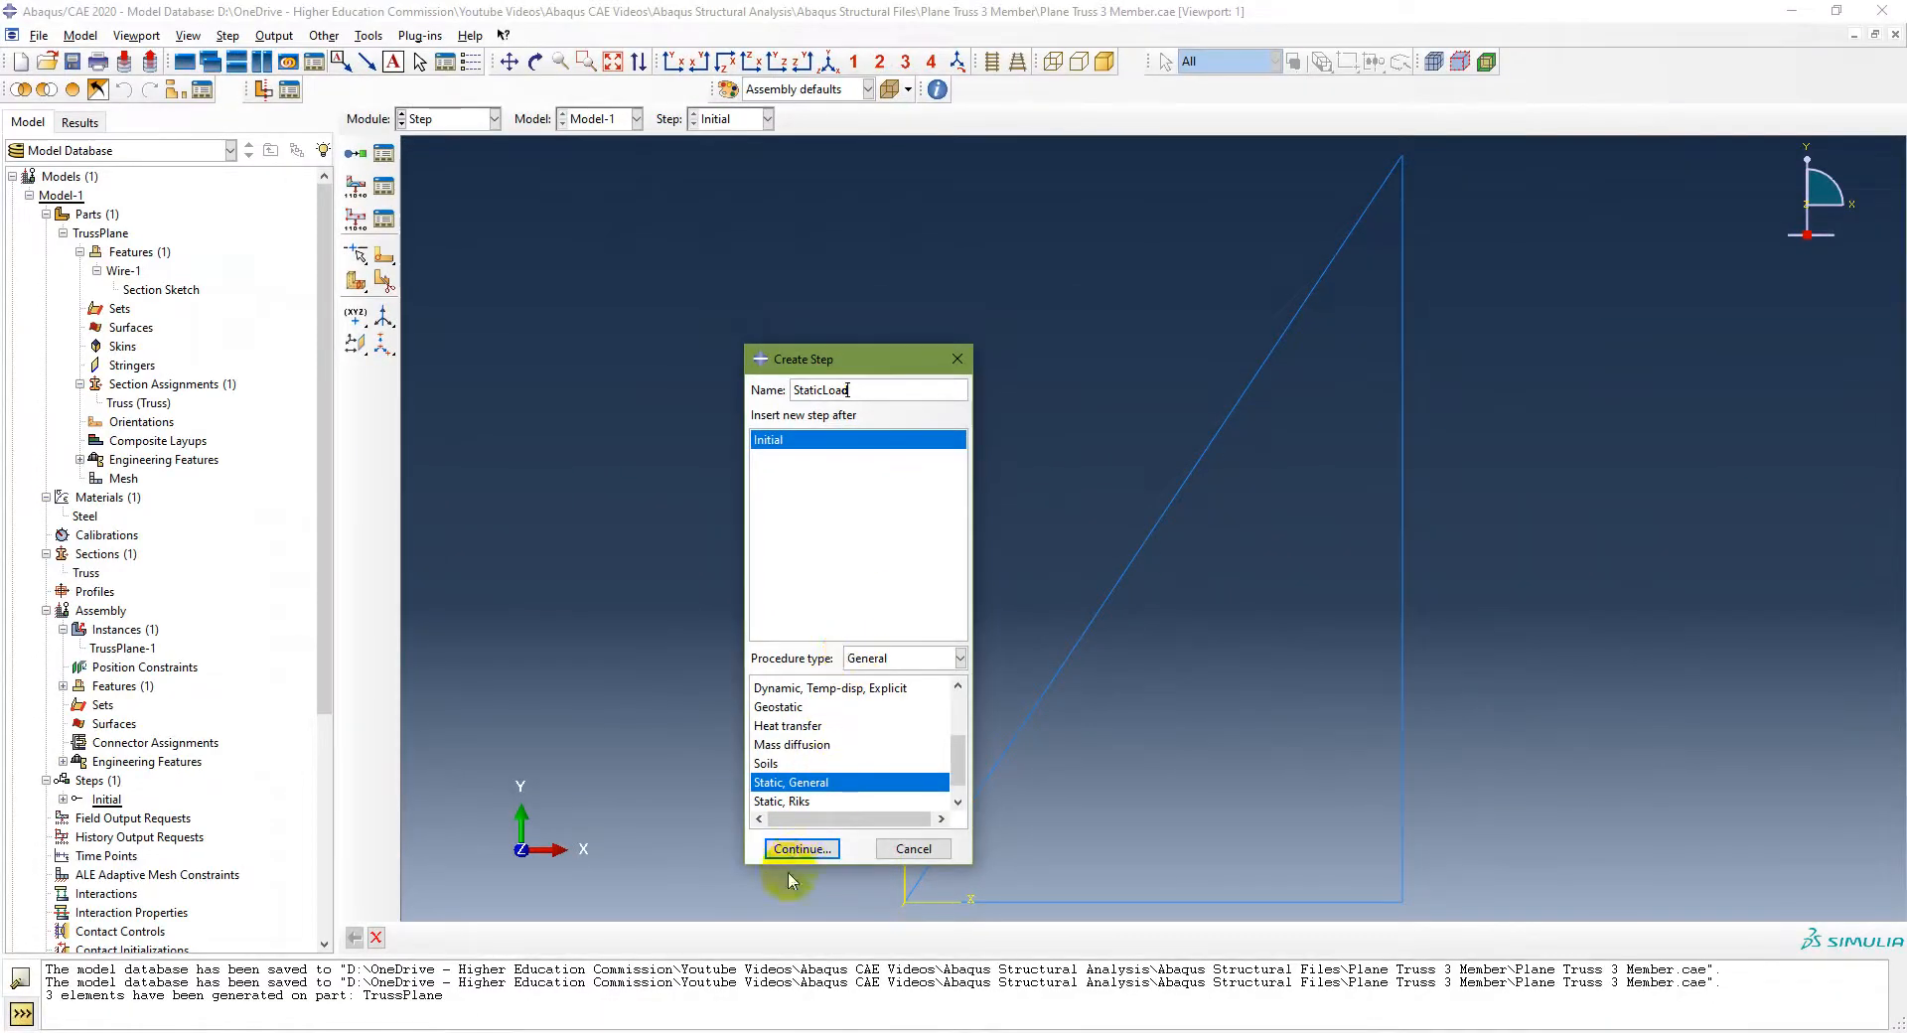
click(802, 850)
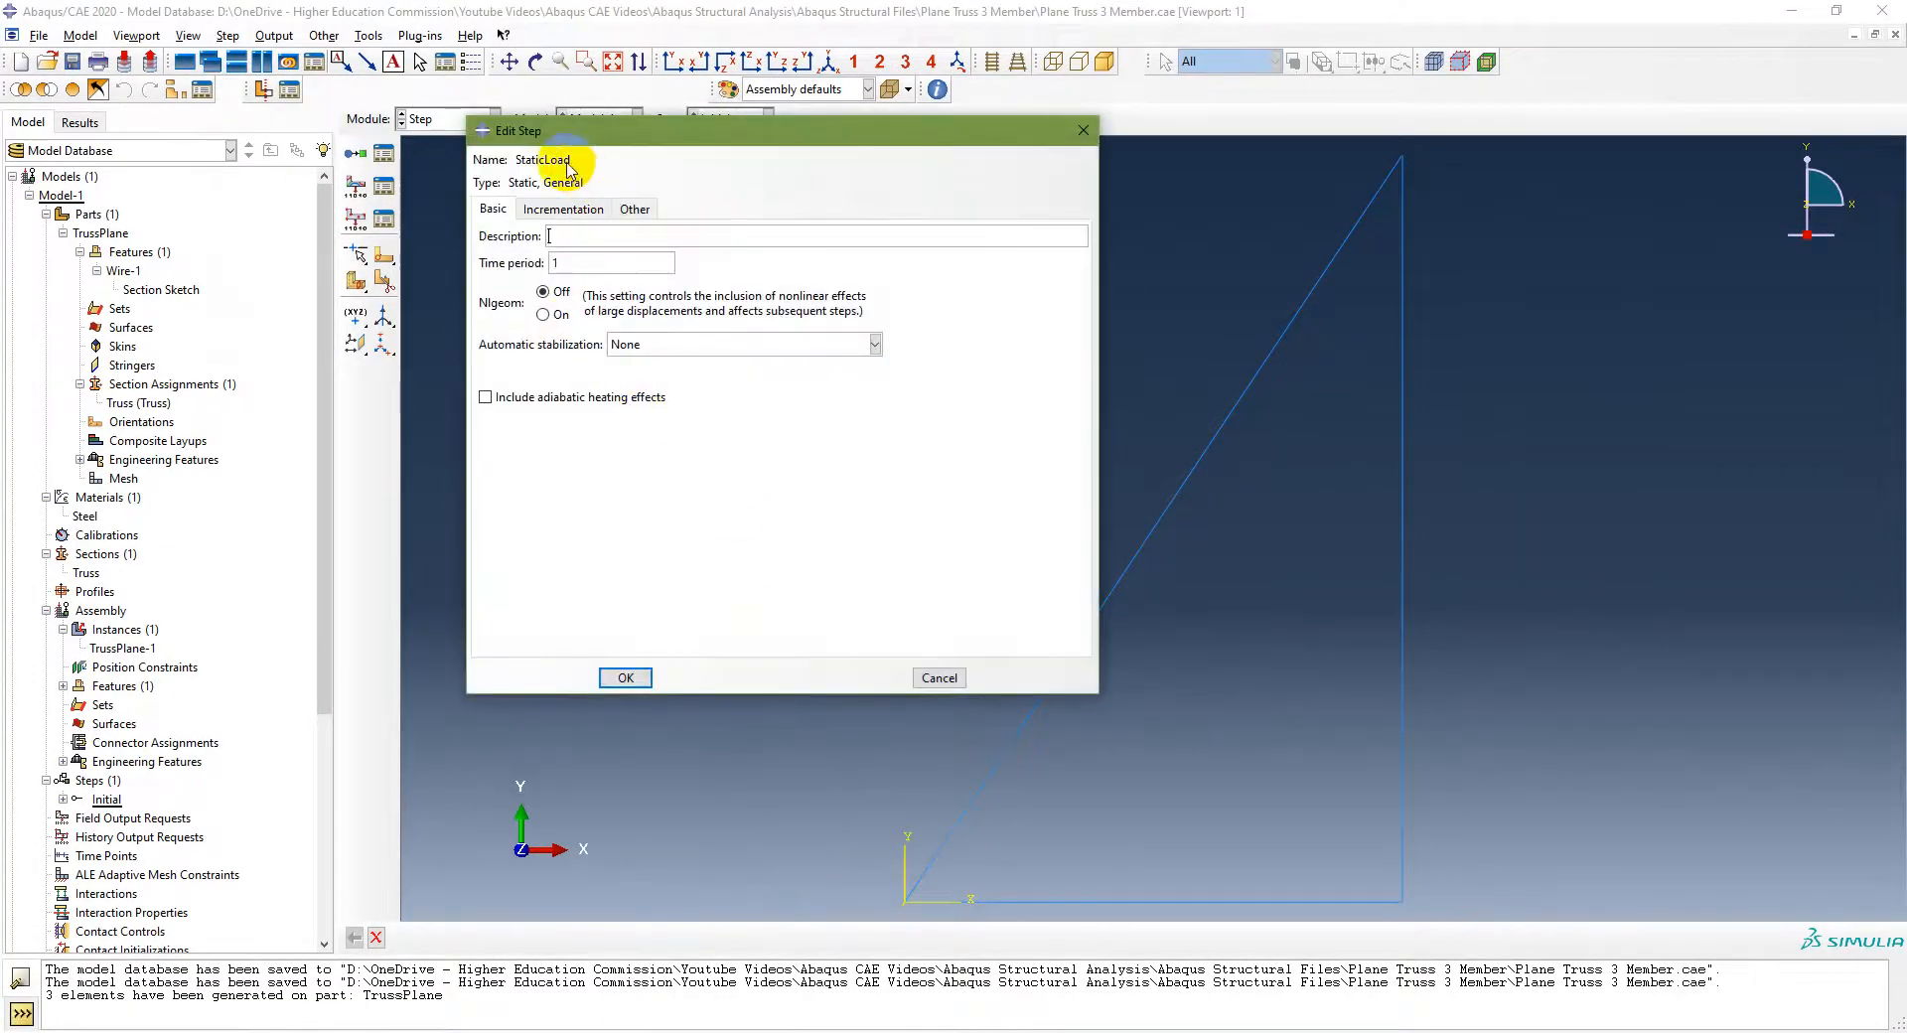
click(625, 678)
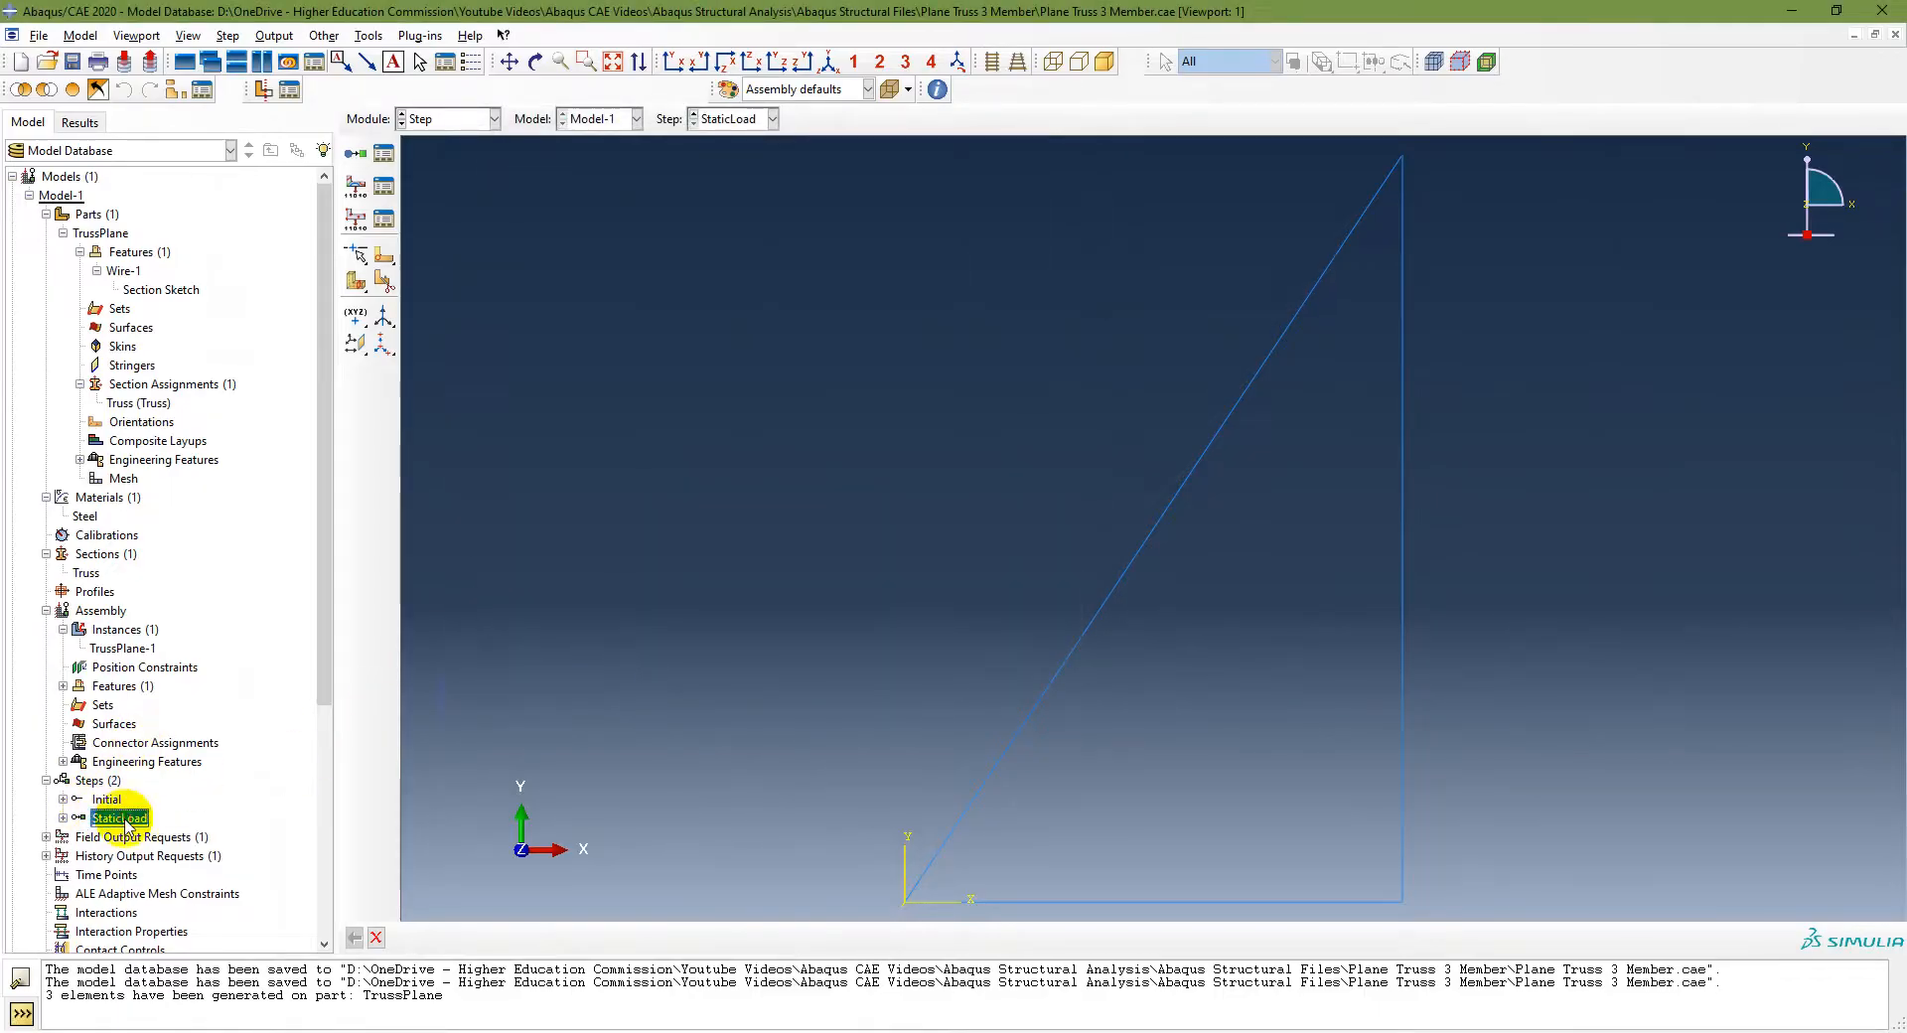
Step: Review the instruction slide for the next modelling steps
mouse_move(119, 821)
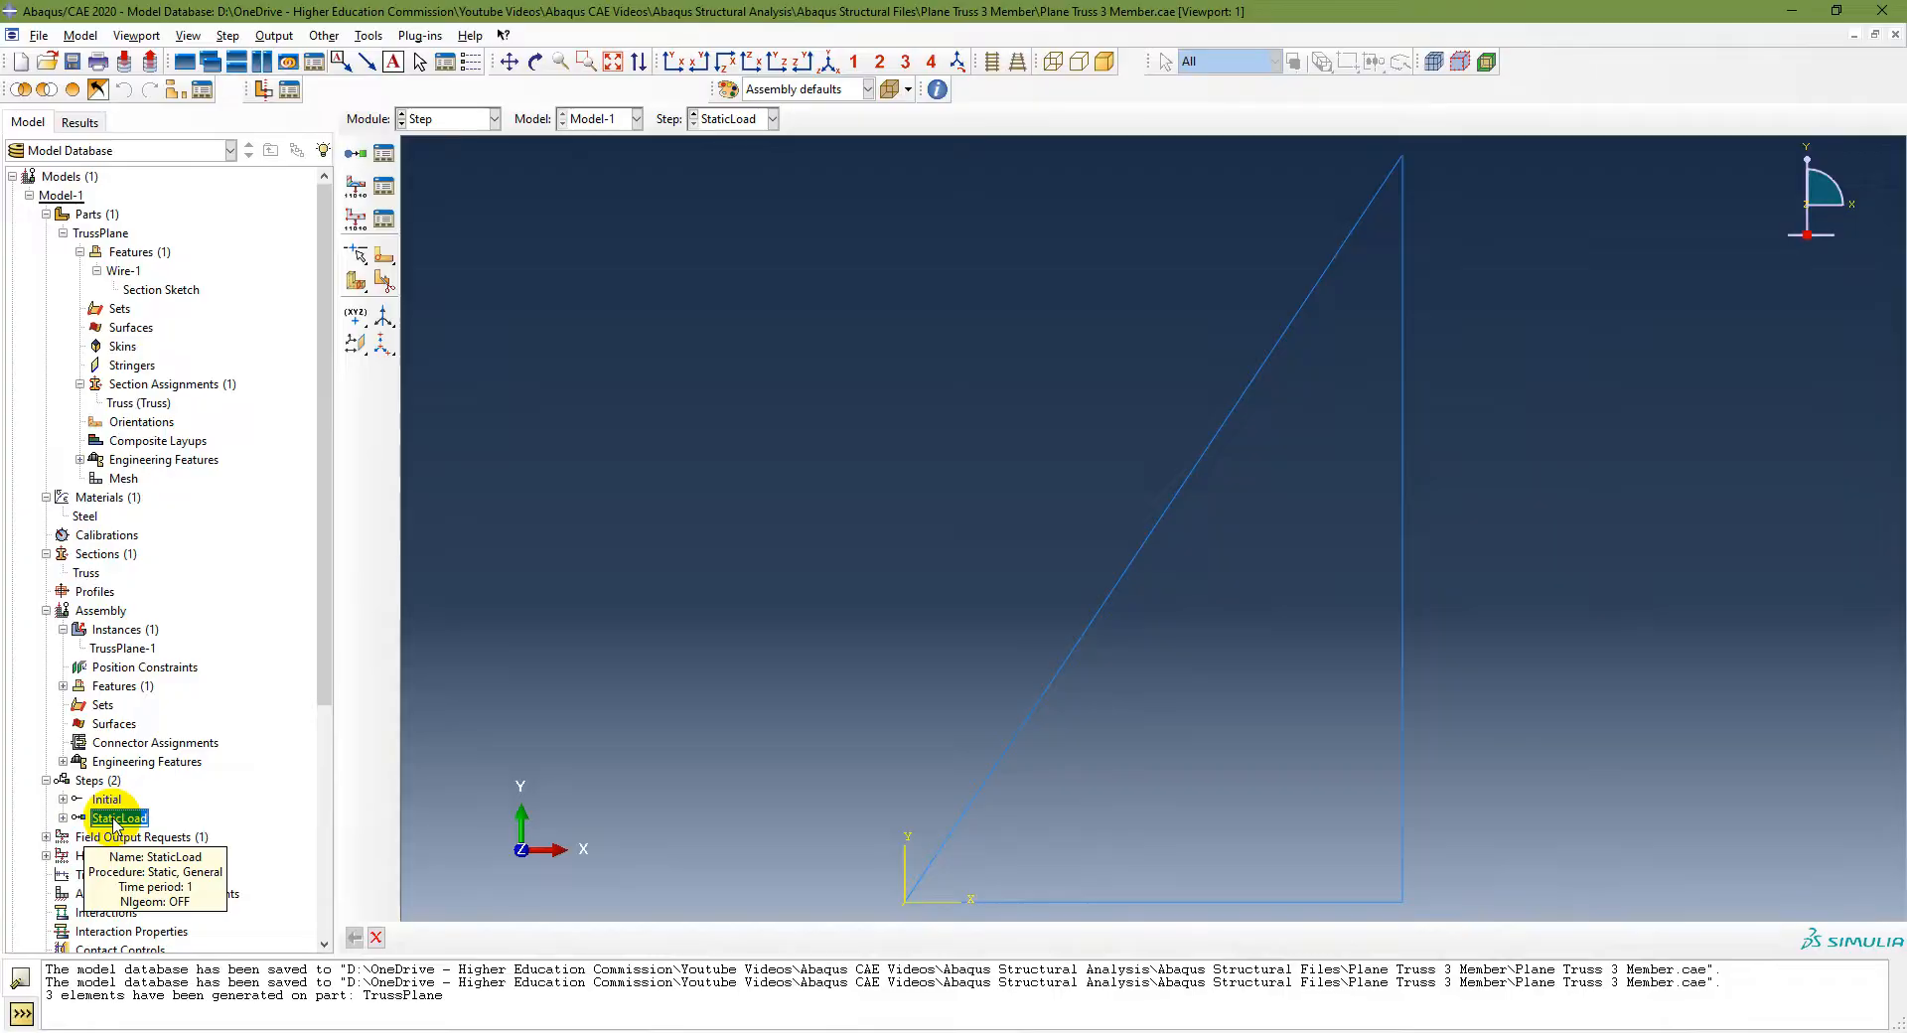
key(alt+Tab)
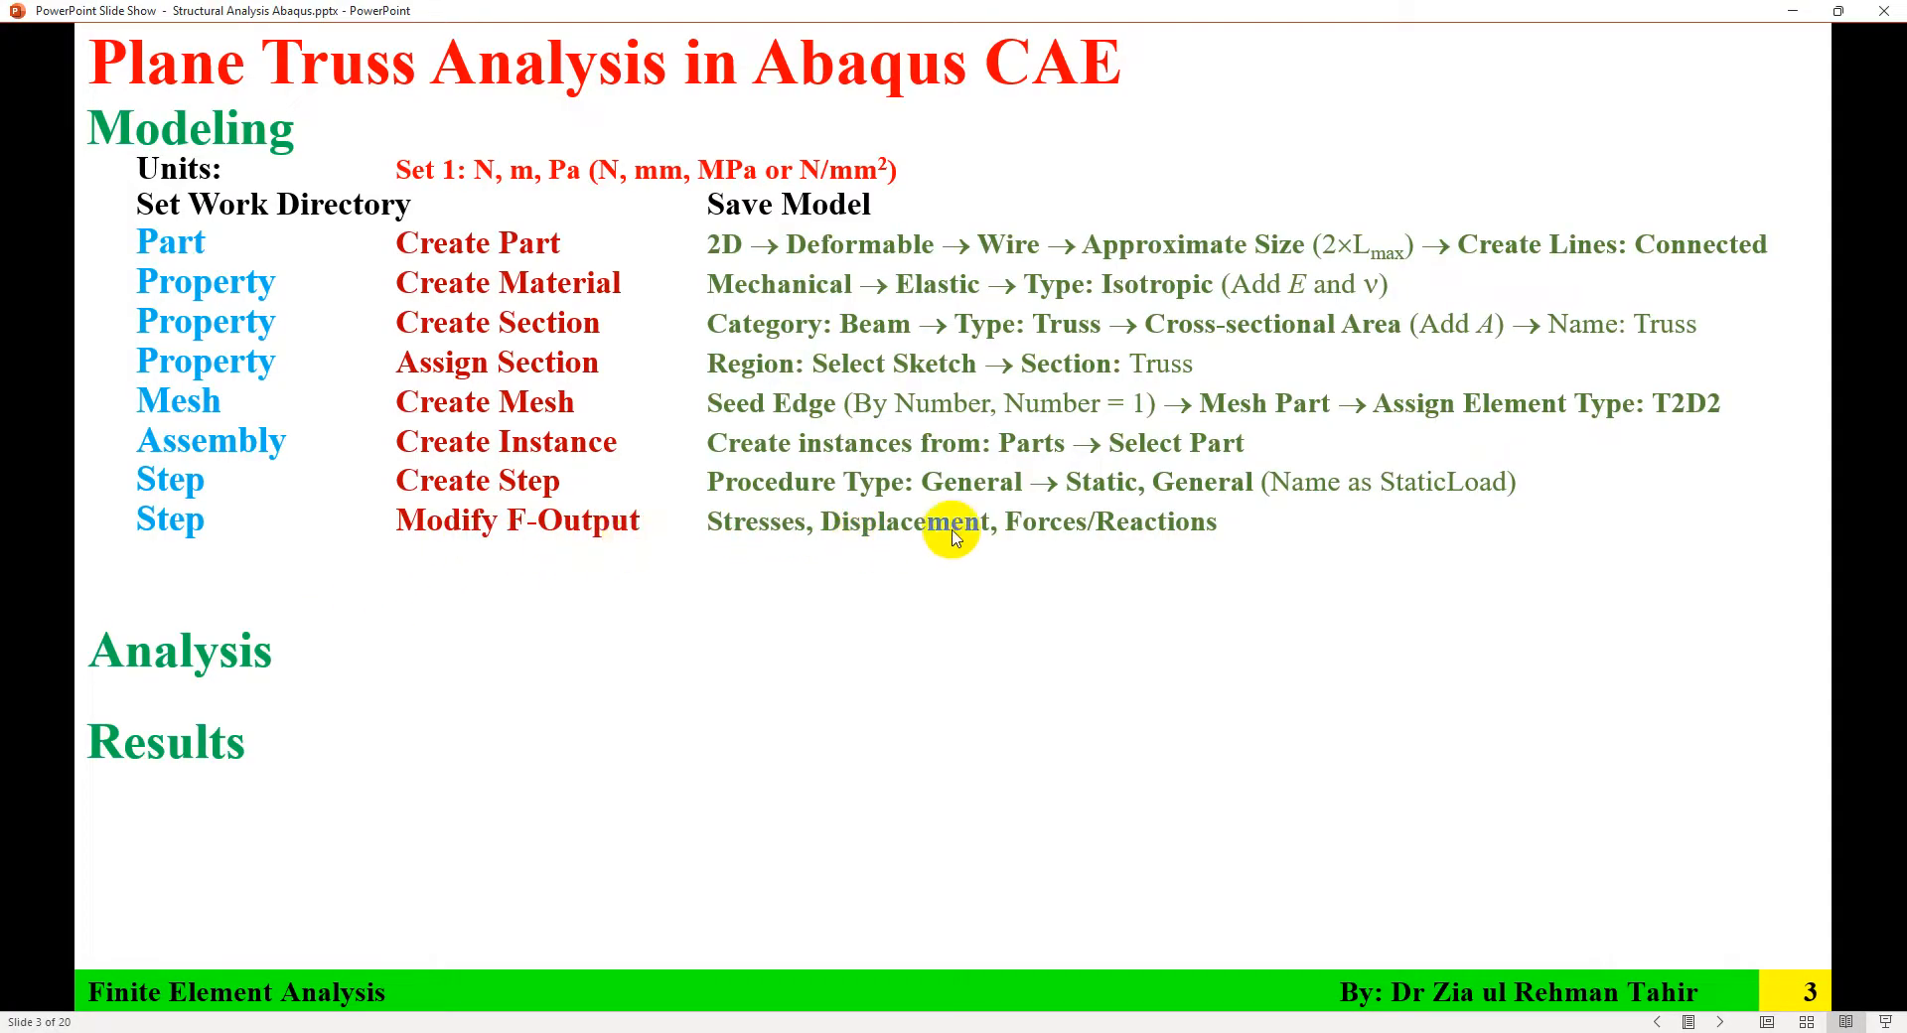
key(alt+Tab)
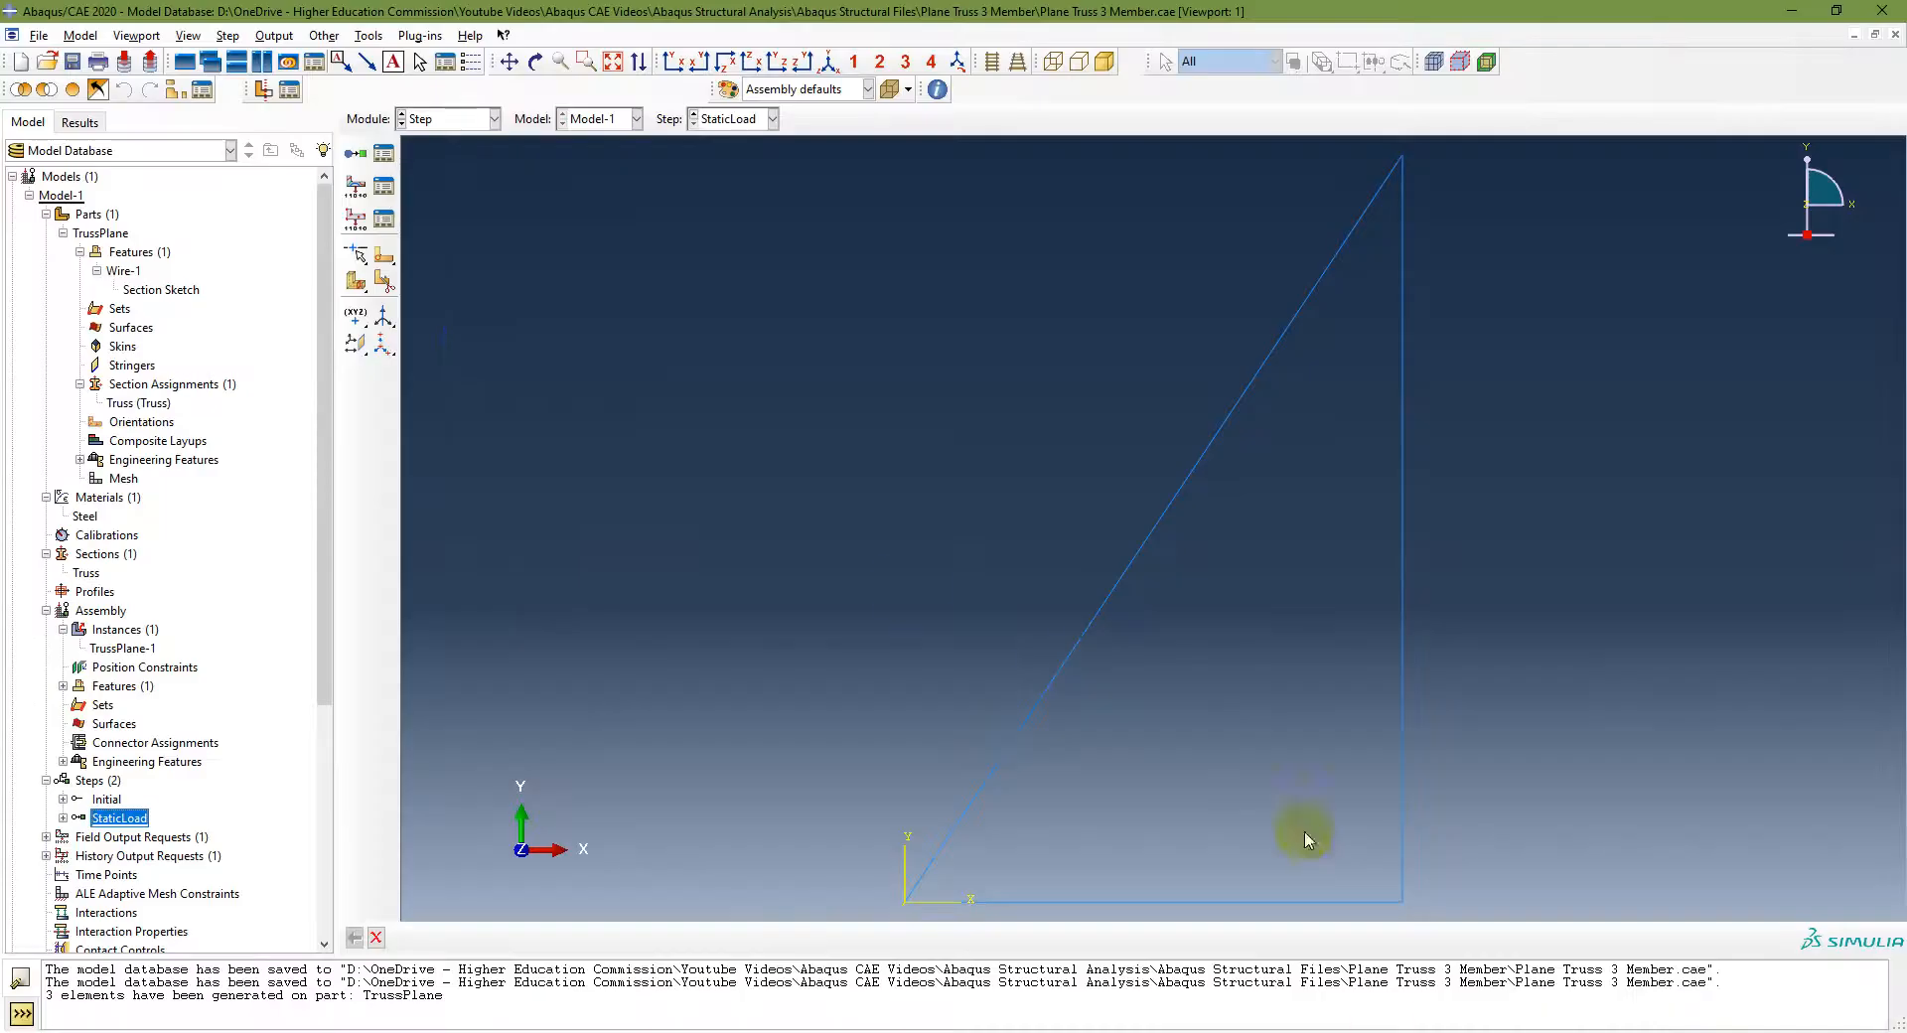
Step: Edit field output request F-Output-1 to select only stresses, displacements and forces/reactions, deselecting strains and contact
click(46, 837)
scroll(179, 794, down, 6)
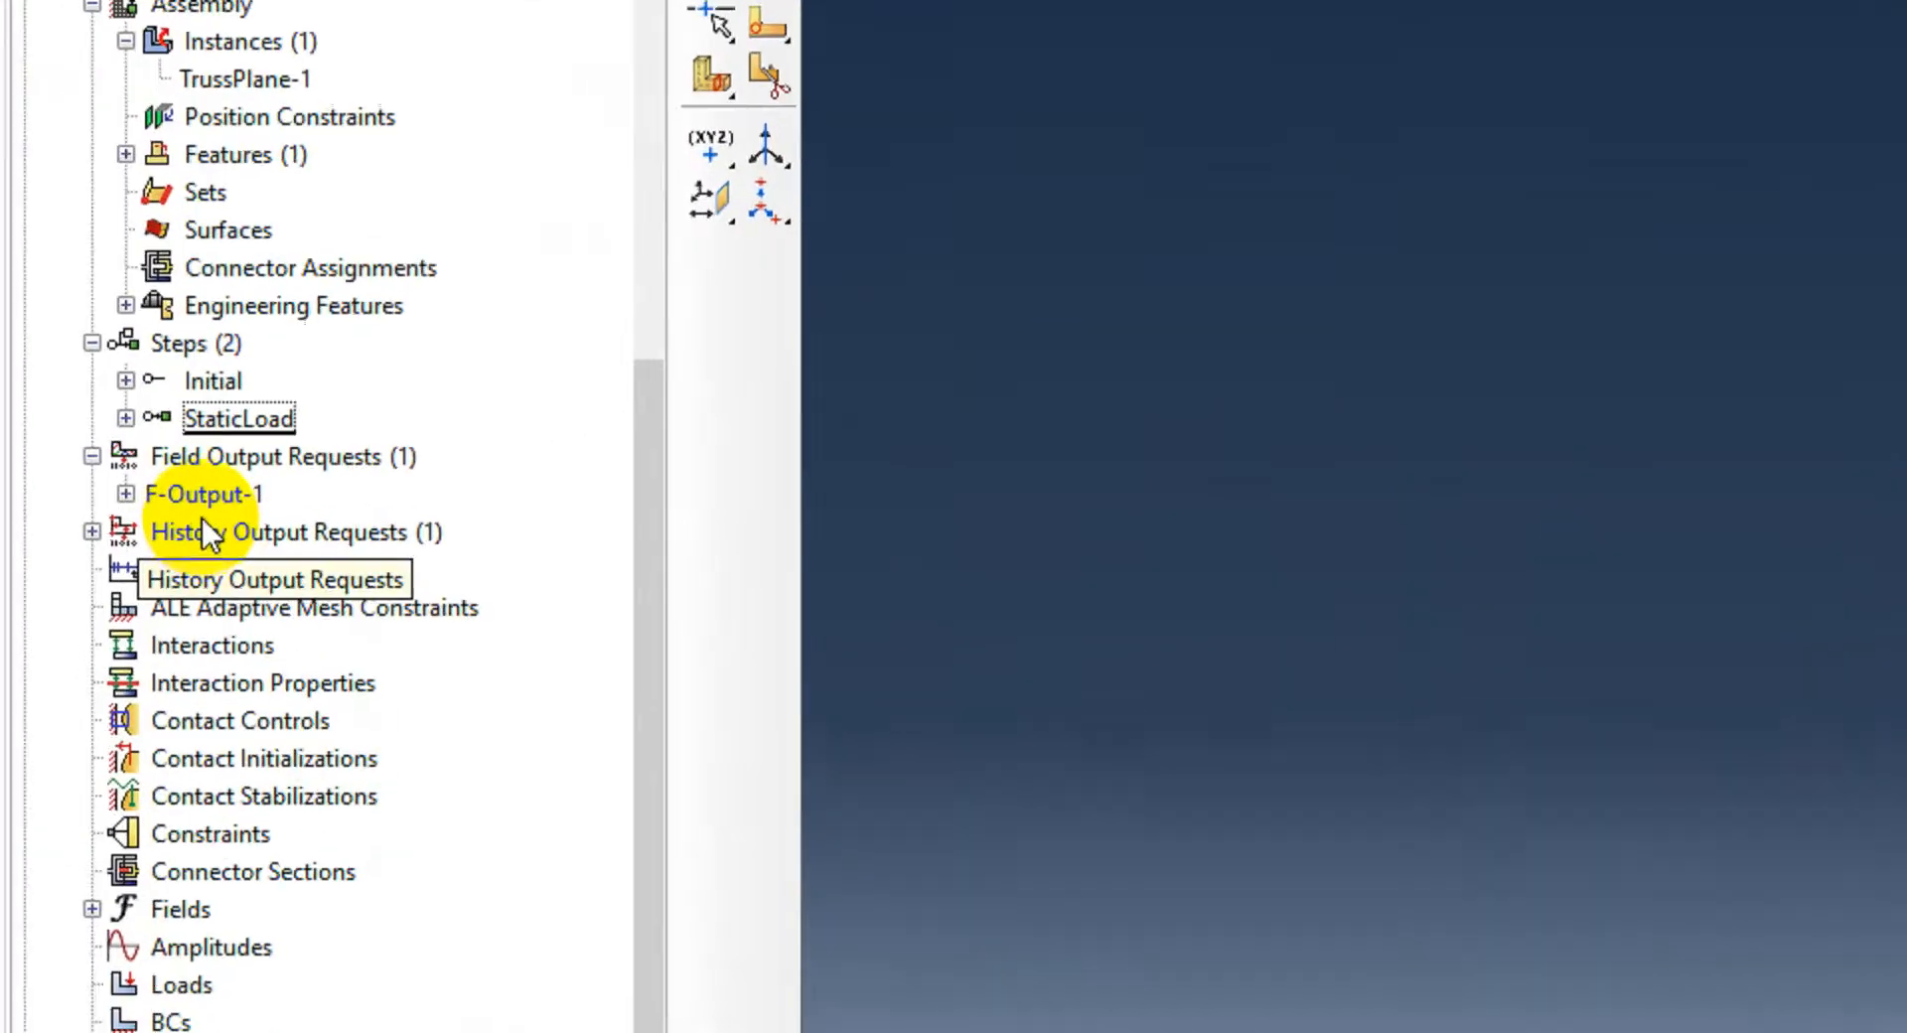
click(105, 490)
double_click(212, 491)
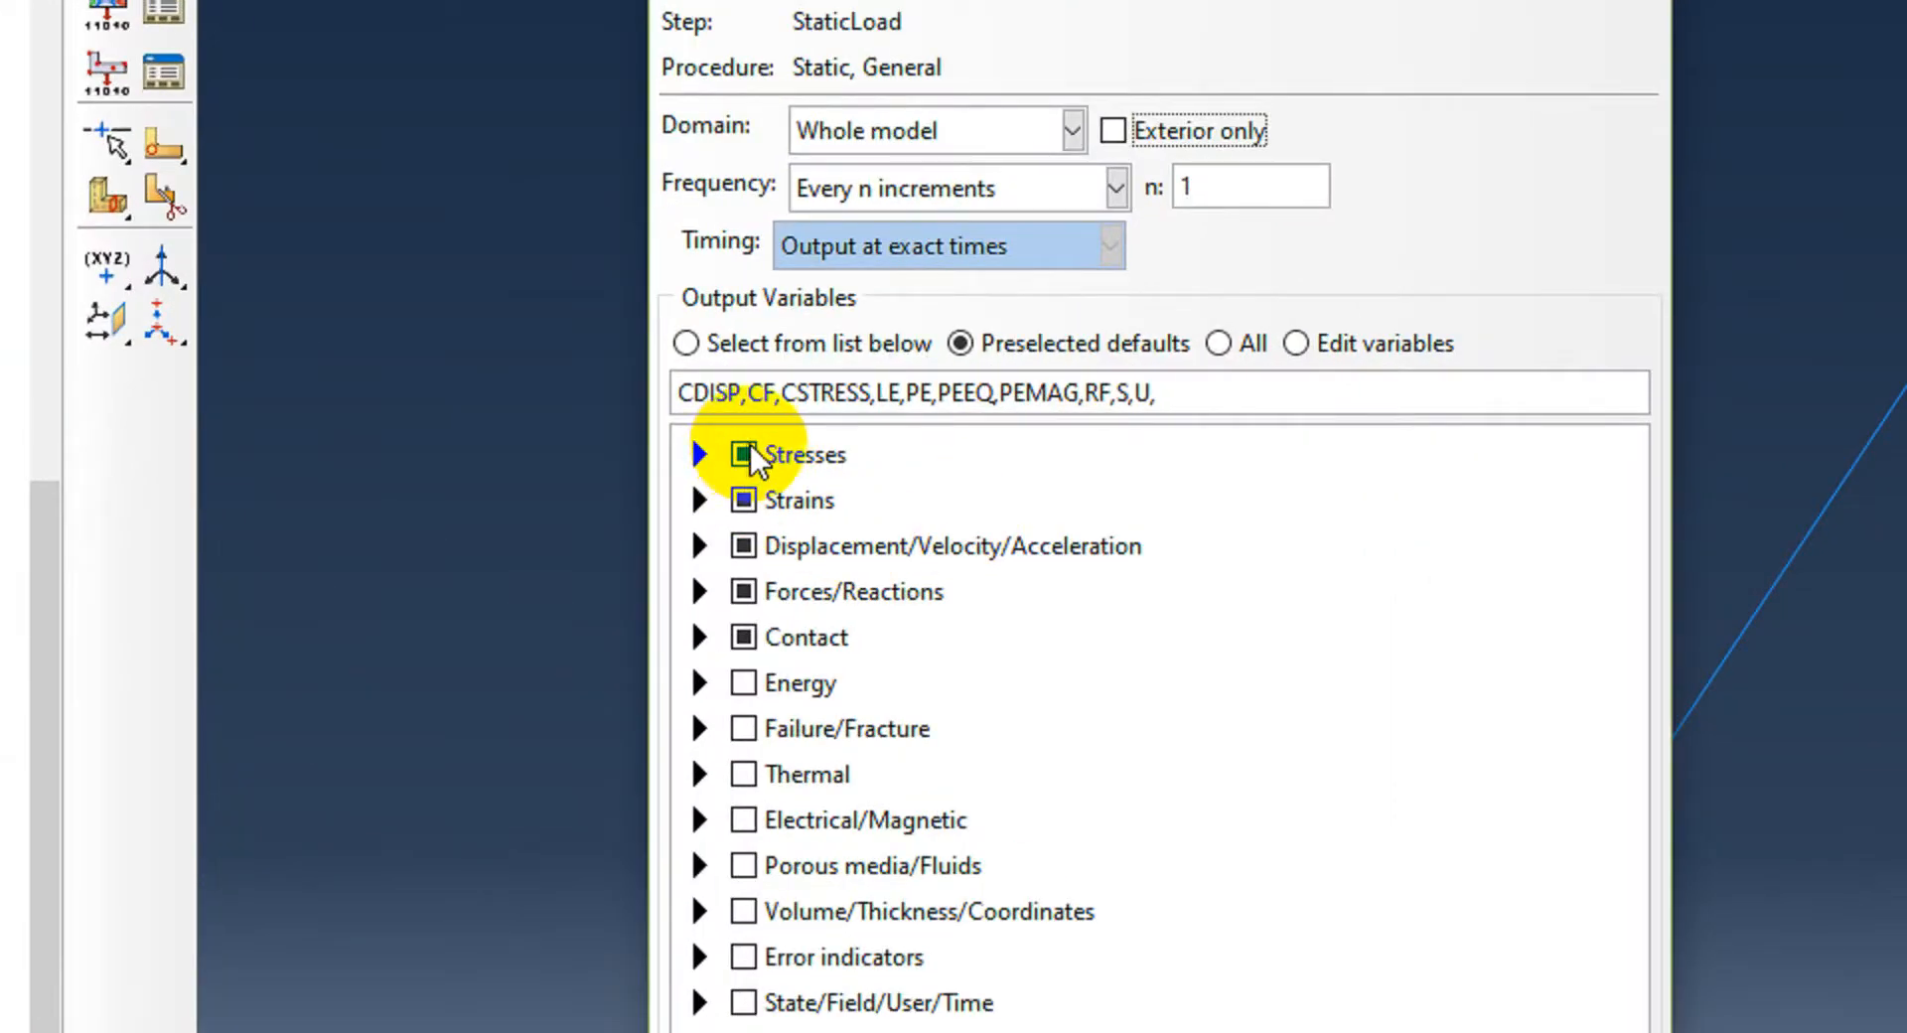
click(743, 500)
click(743, 638)
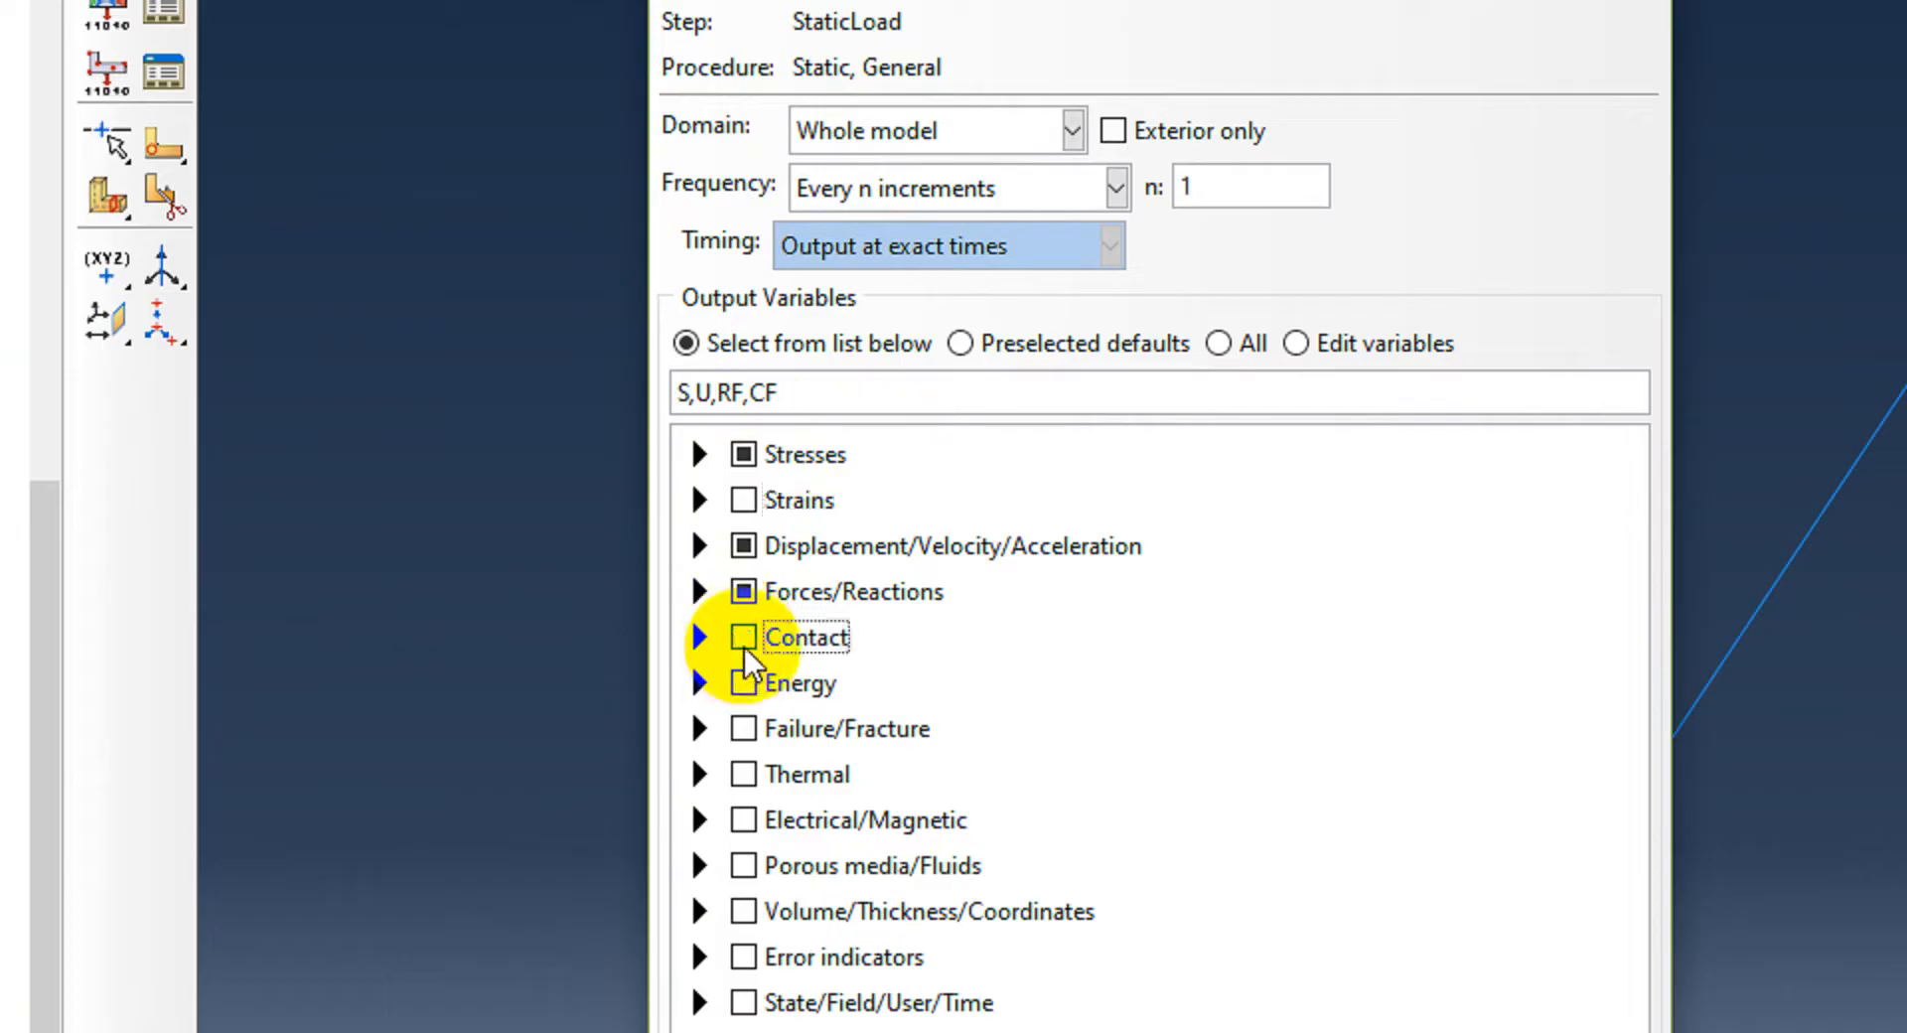
click(743, 638)
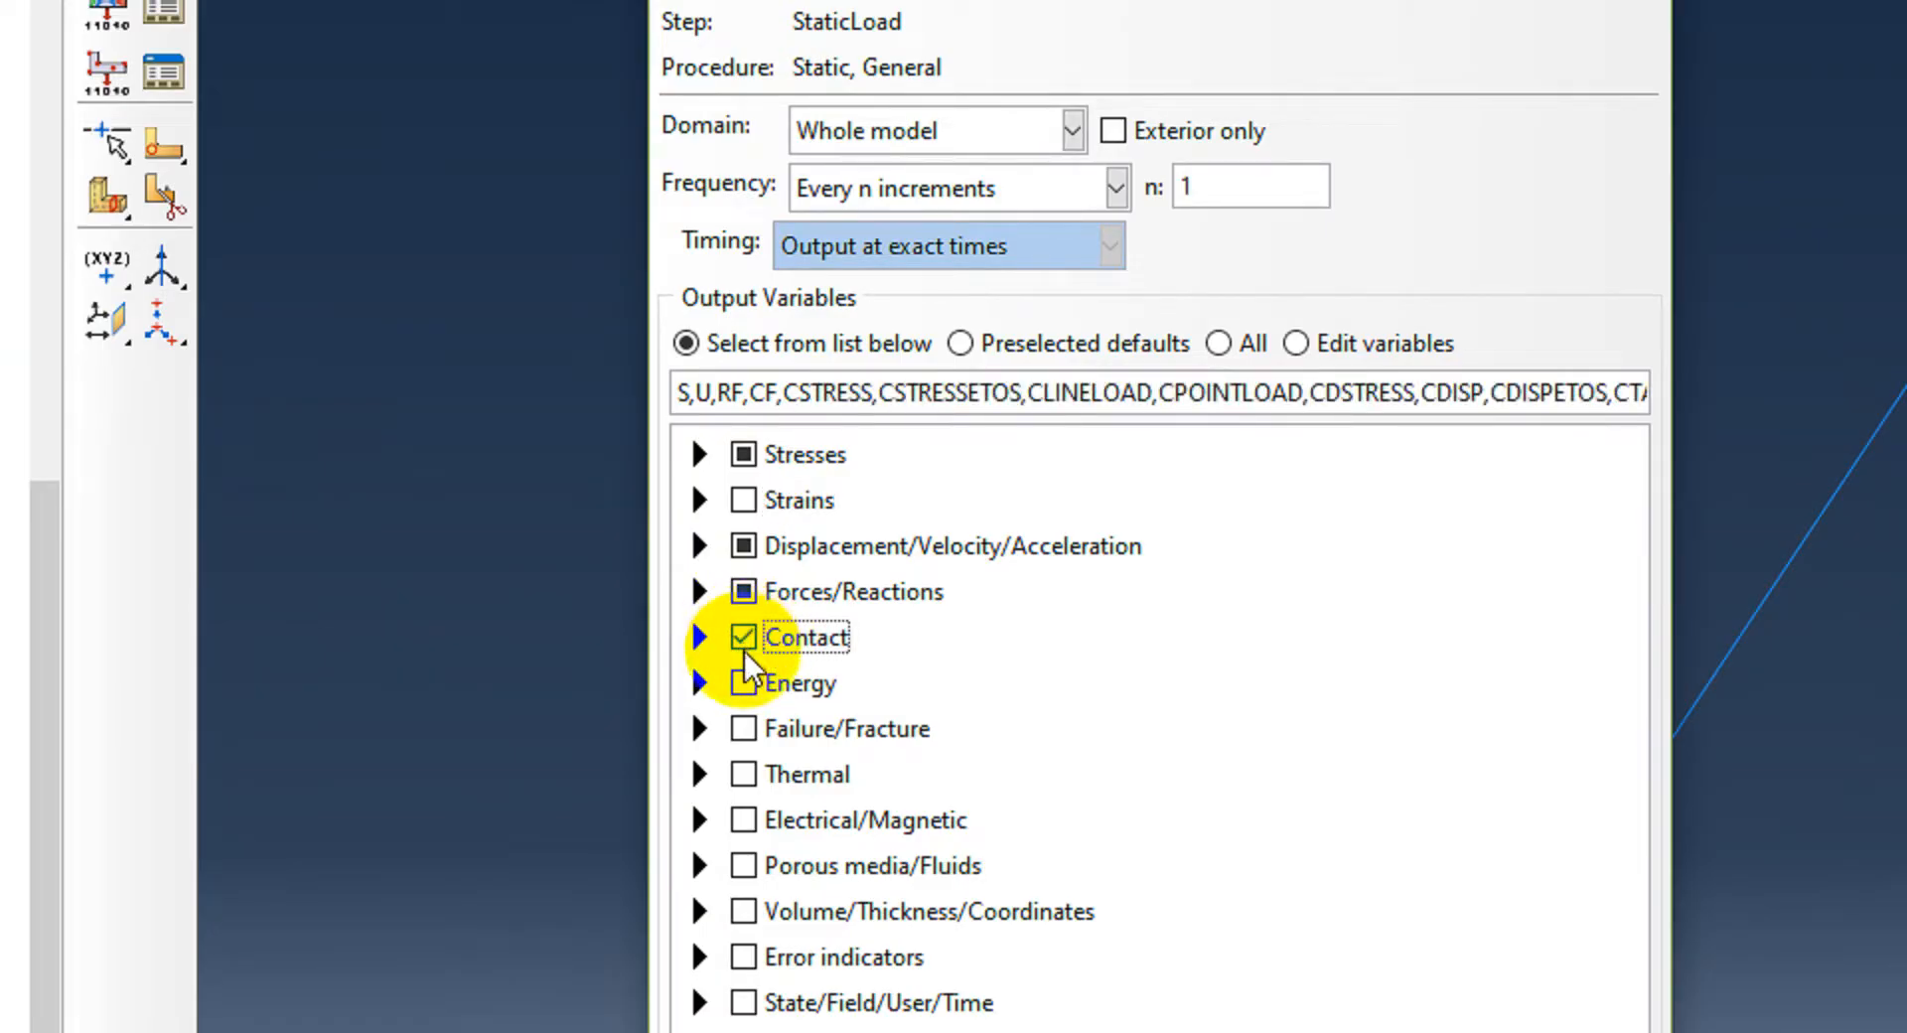
click(745, 642)
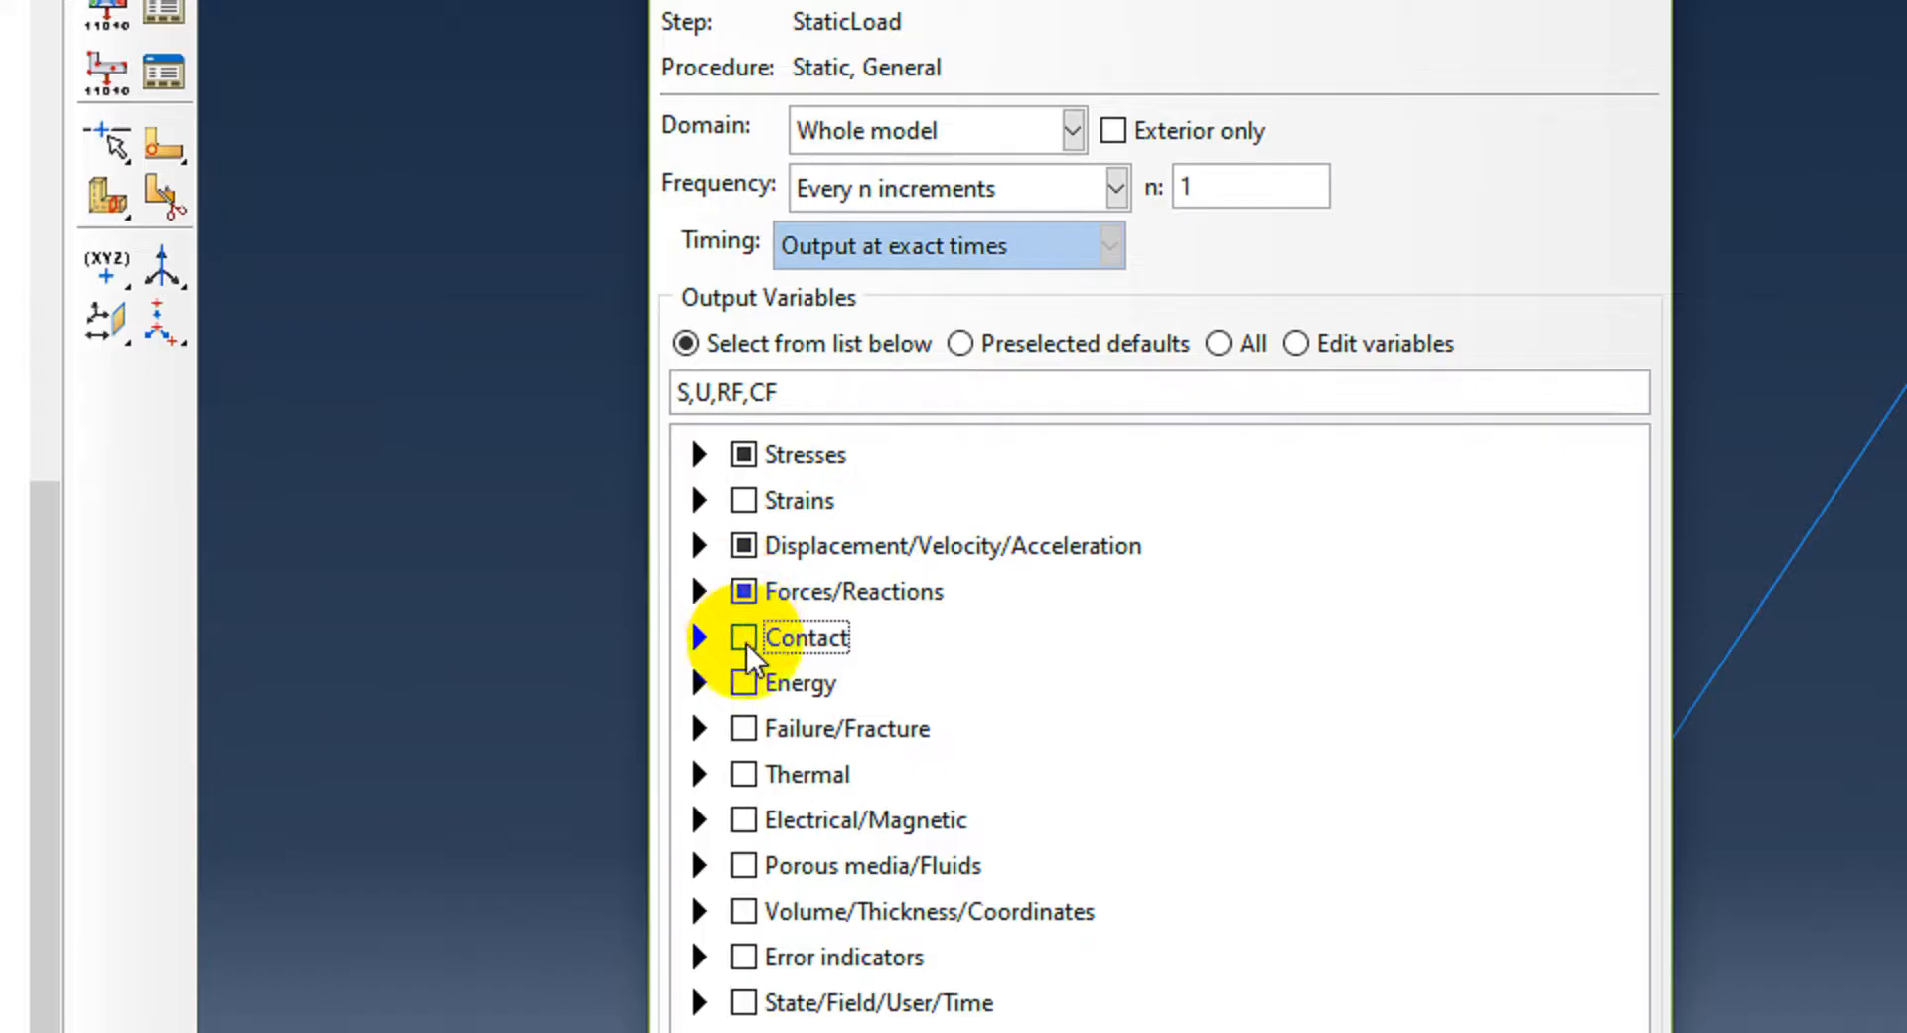
Step: Review the chosen variables under Stresses, Displacement and Forces/Reactions, then accept the field output request
click(700, 454)
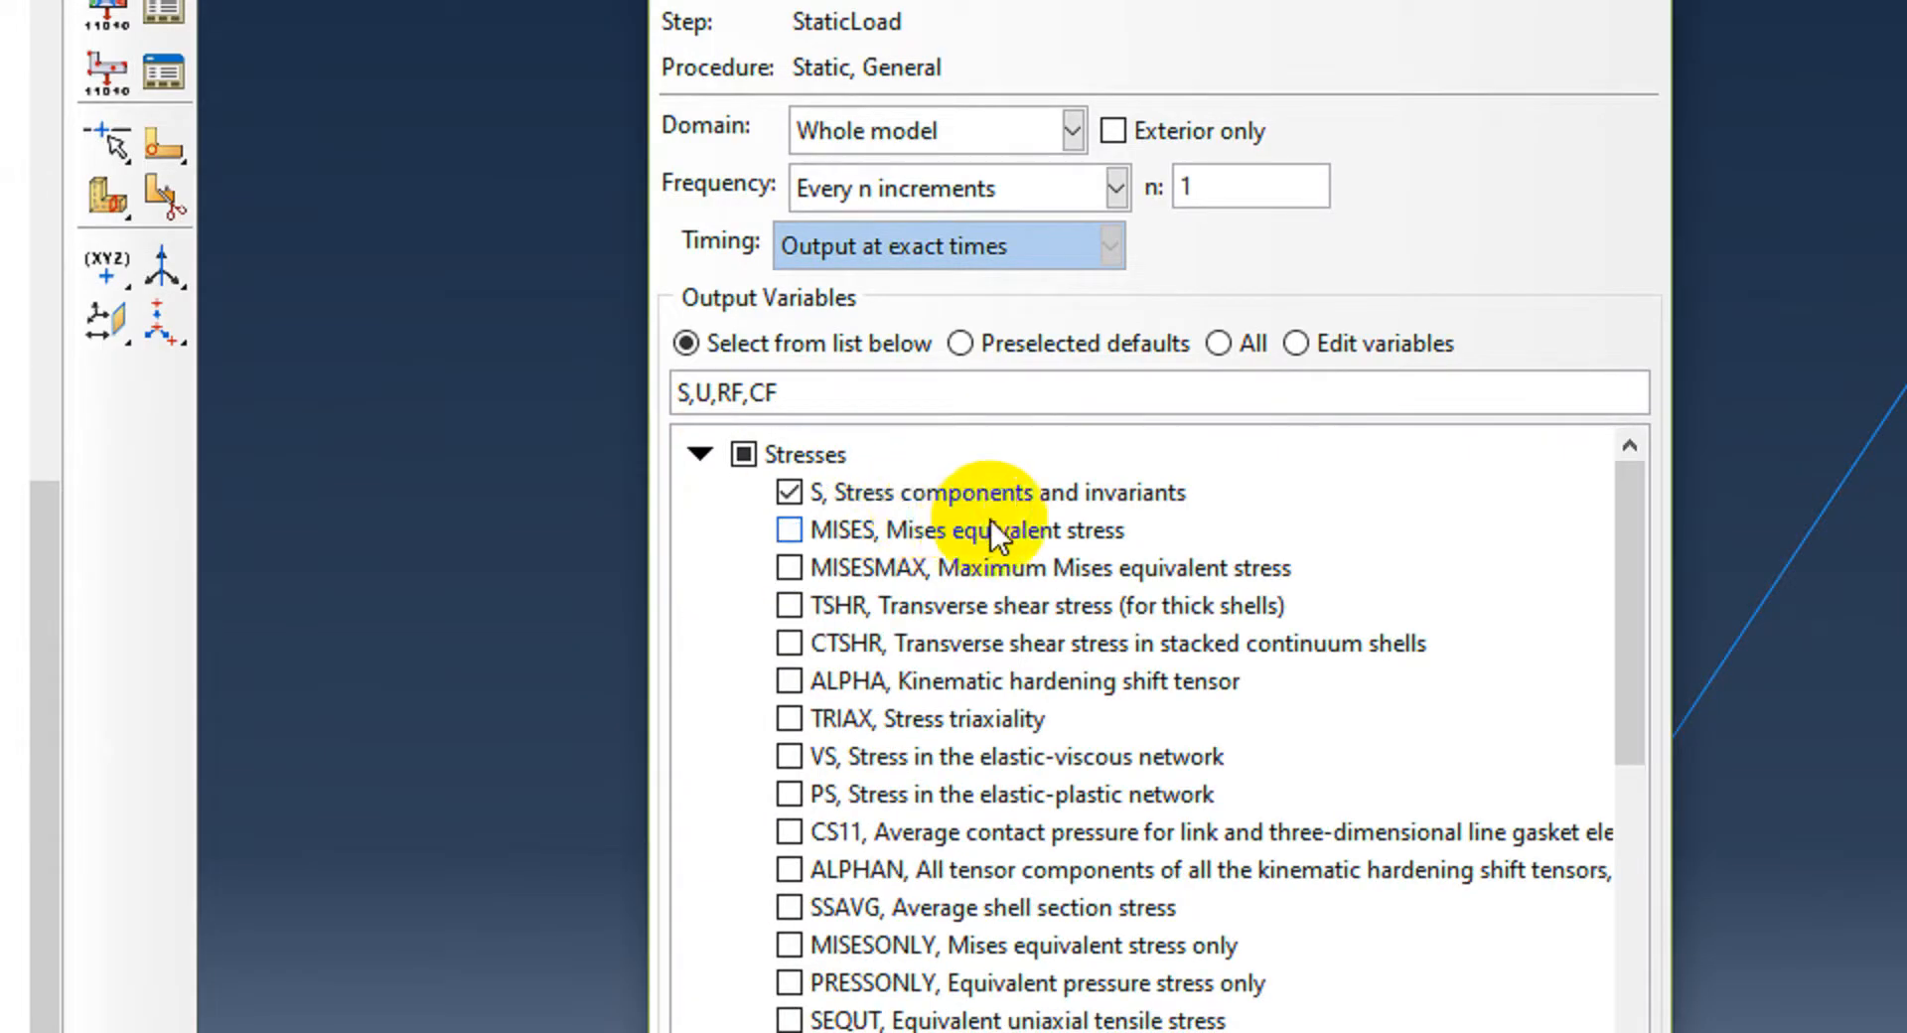
click(700, 454)
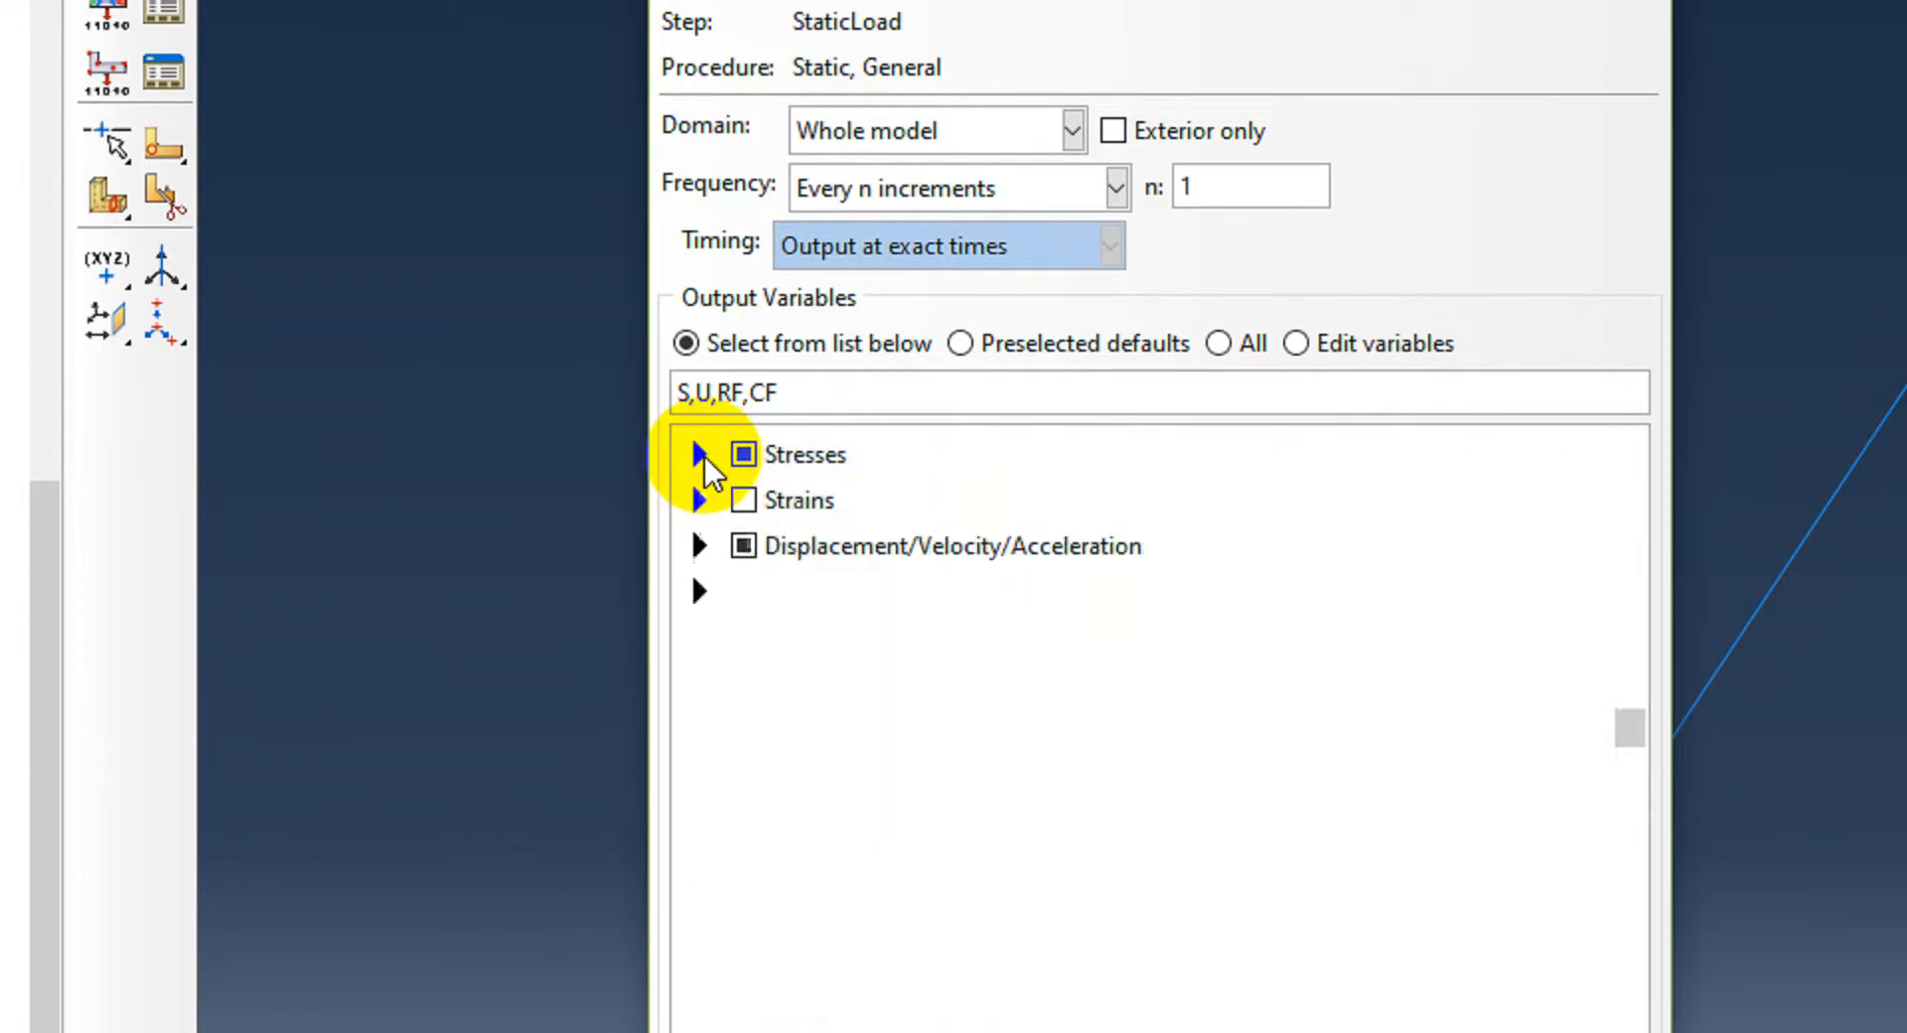
click(700, 545)
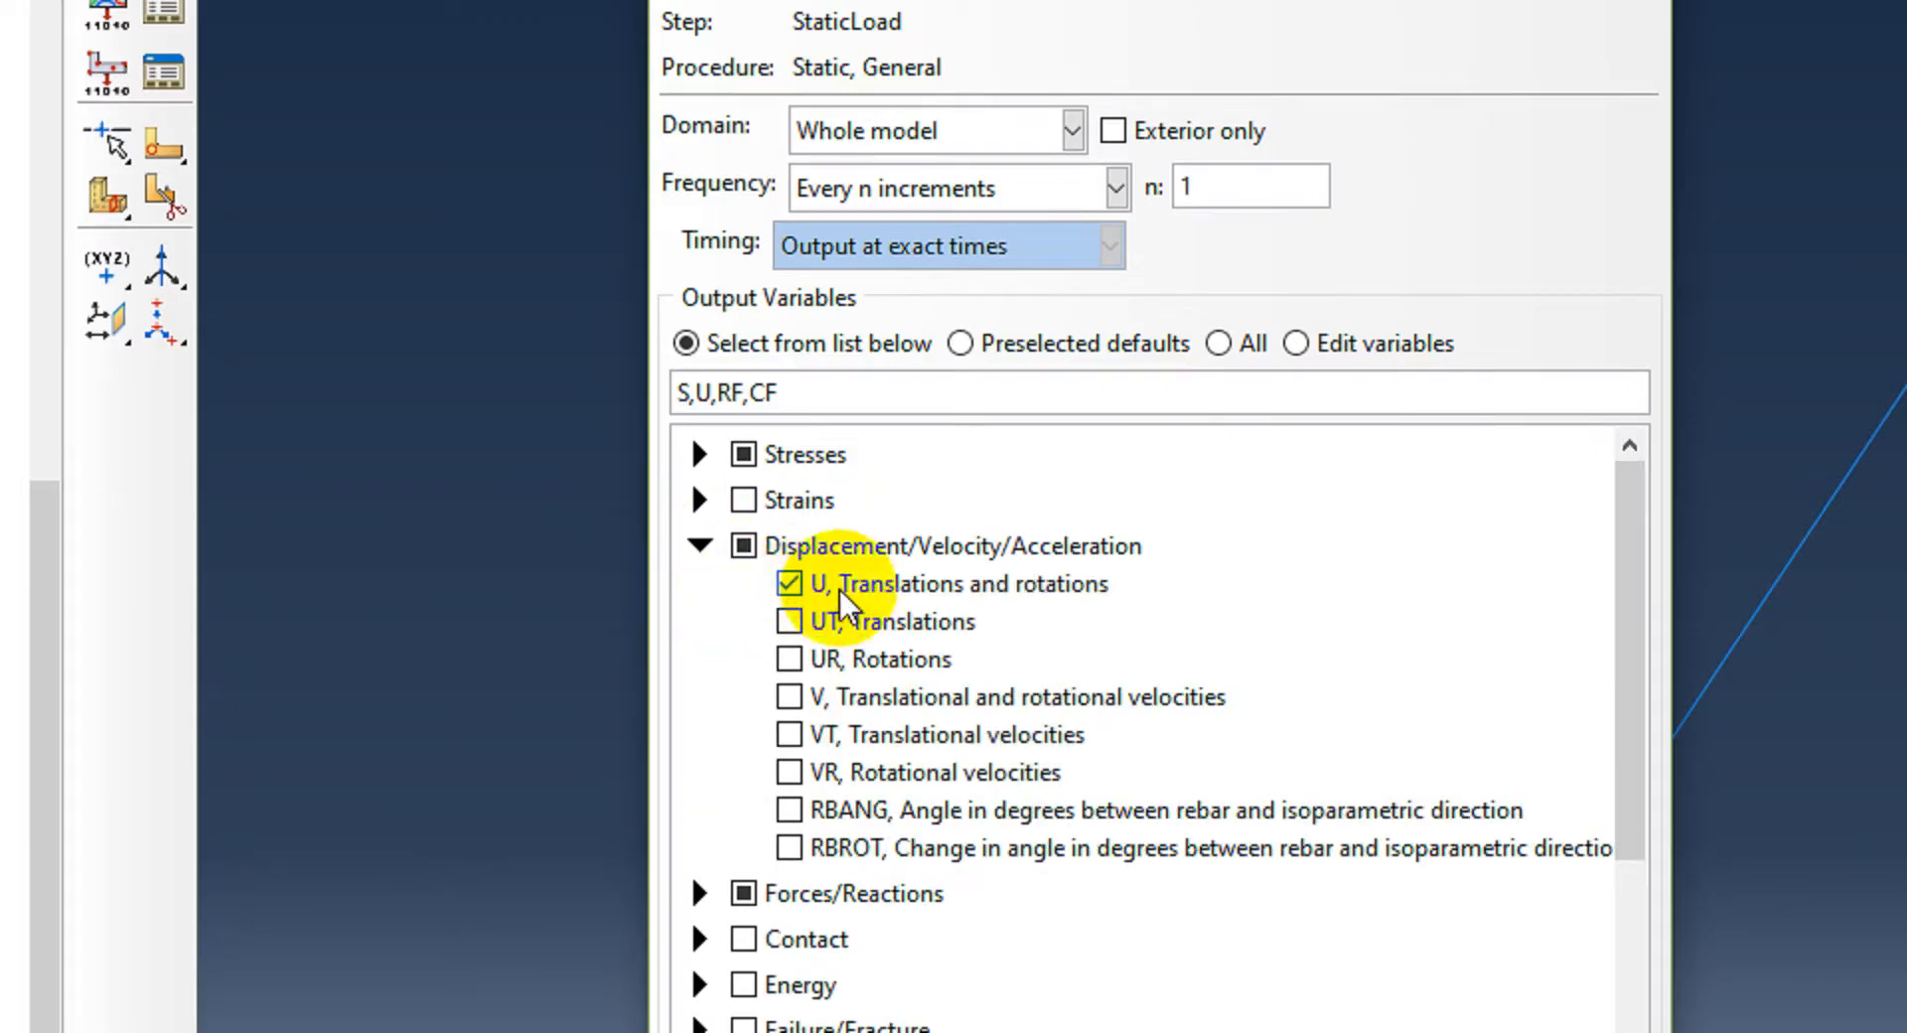
click(699, 545)
click(700, 592)
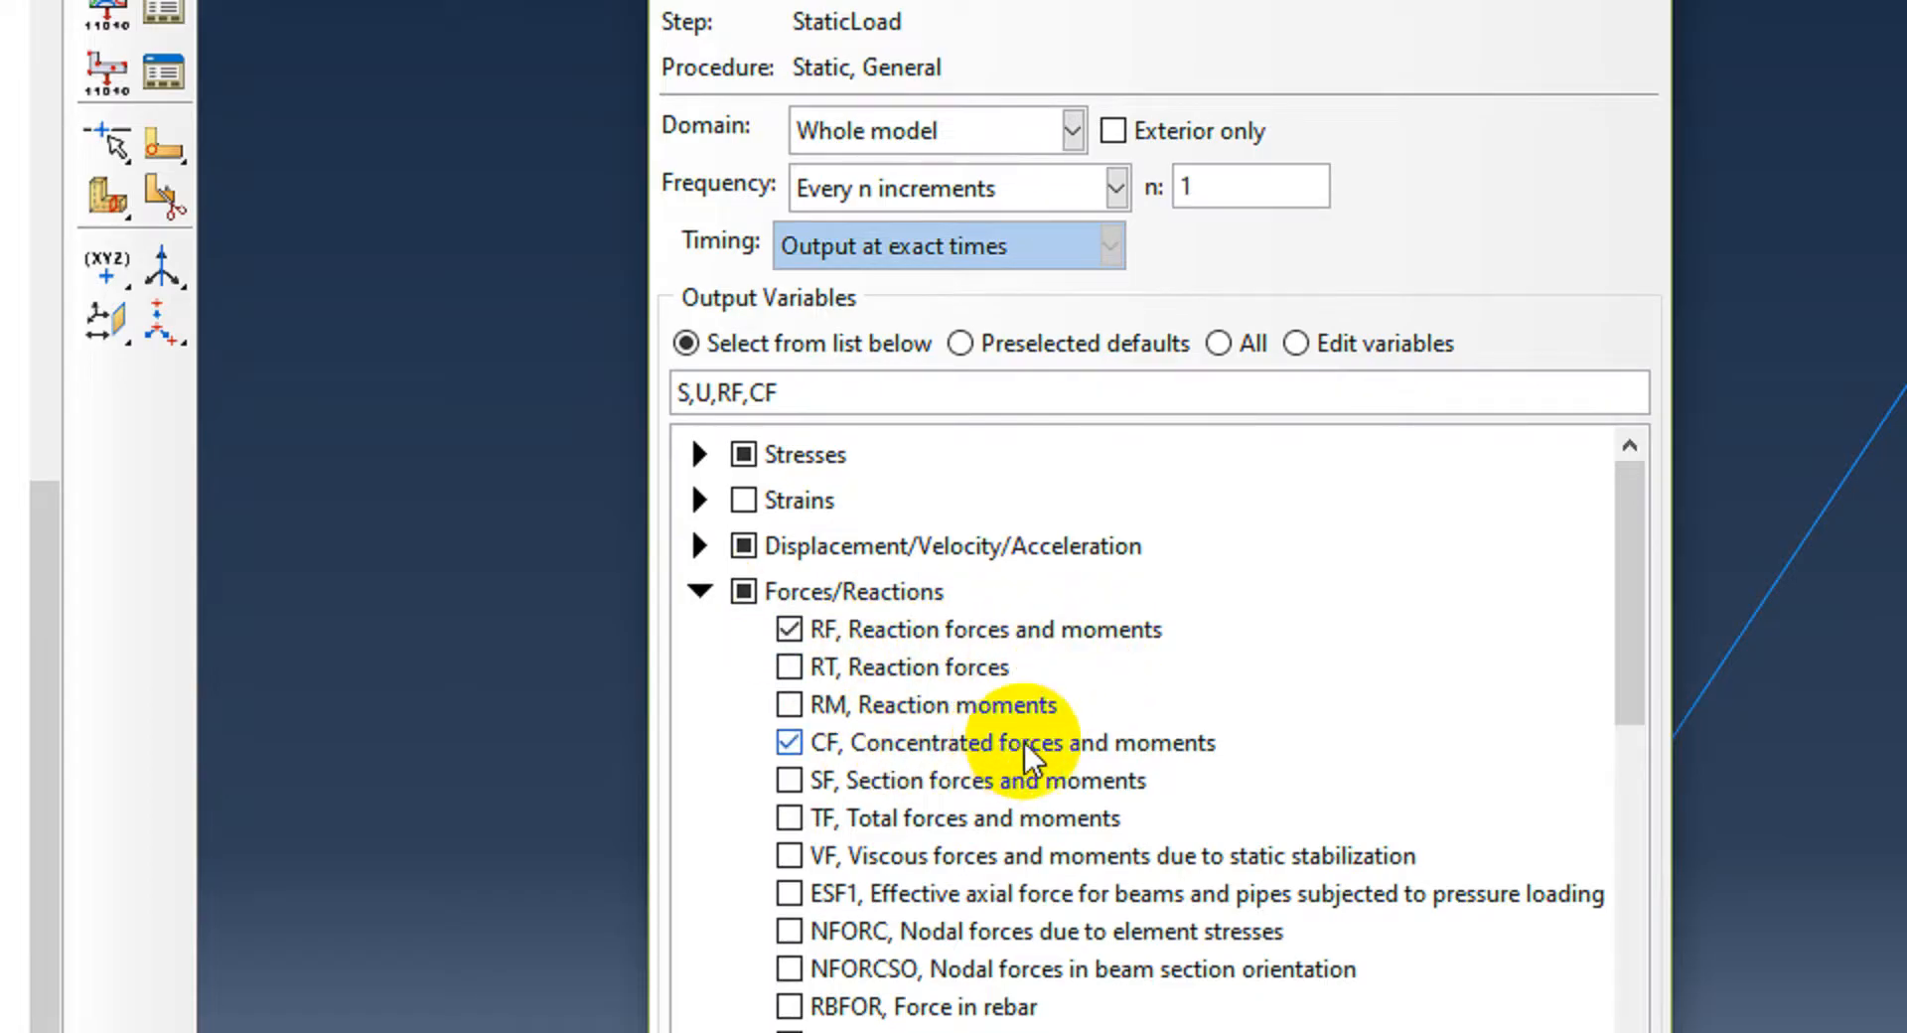
click(699, 592)
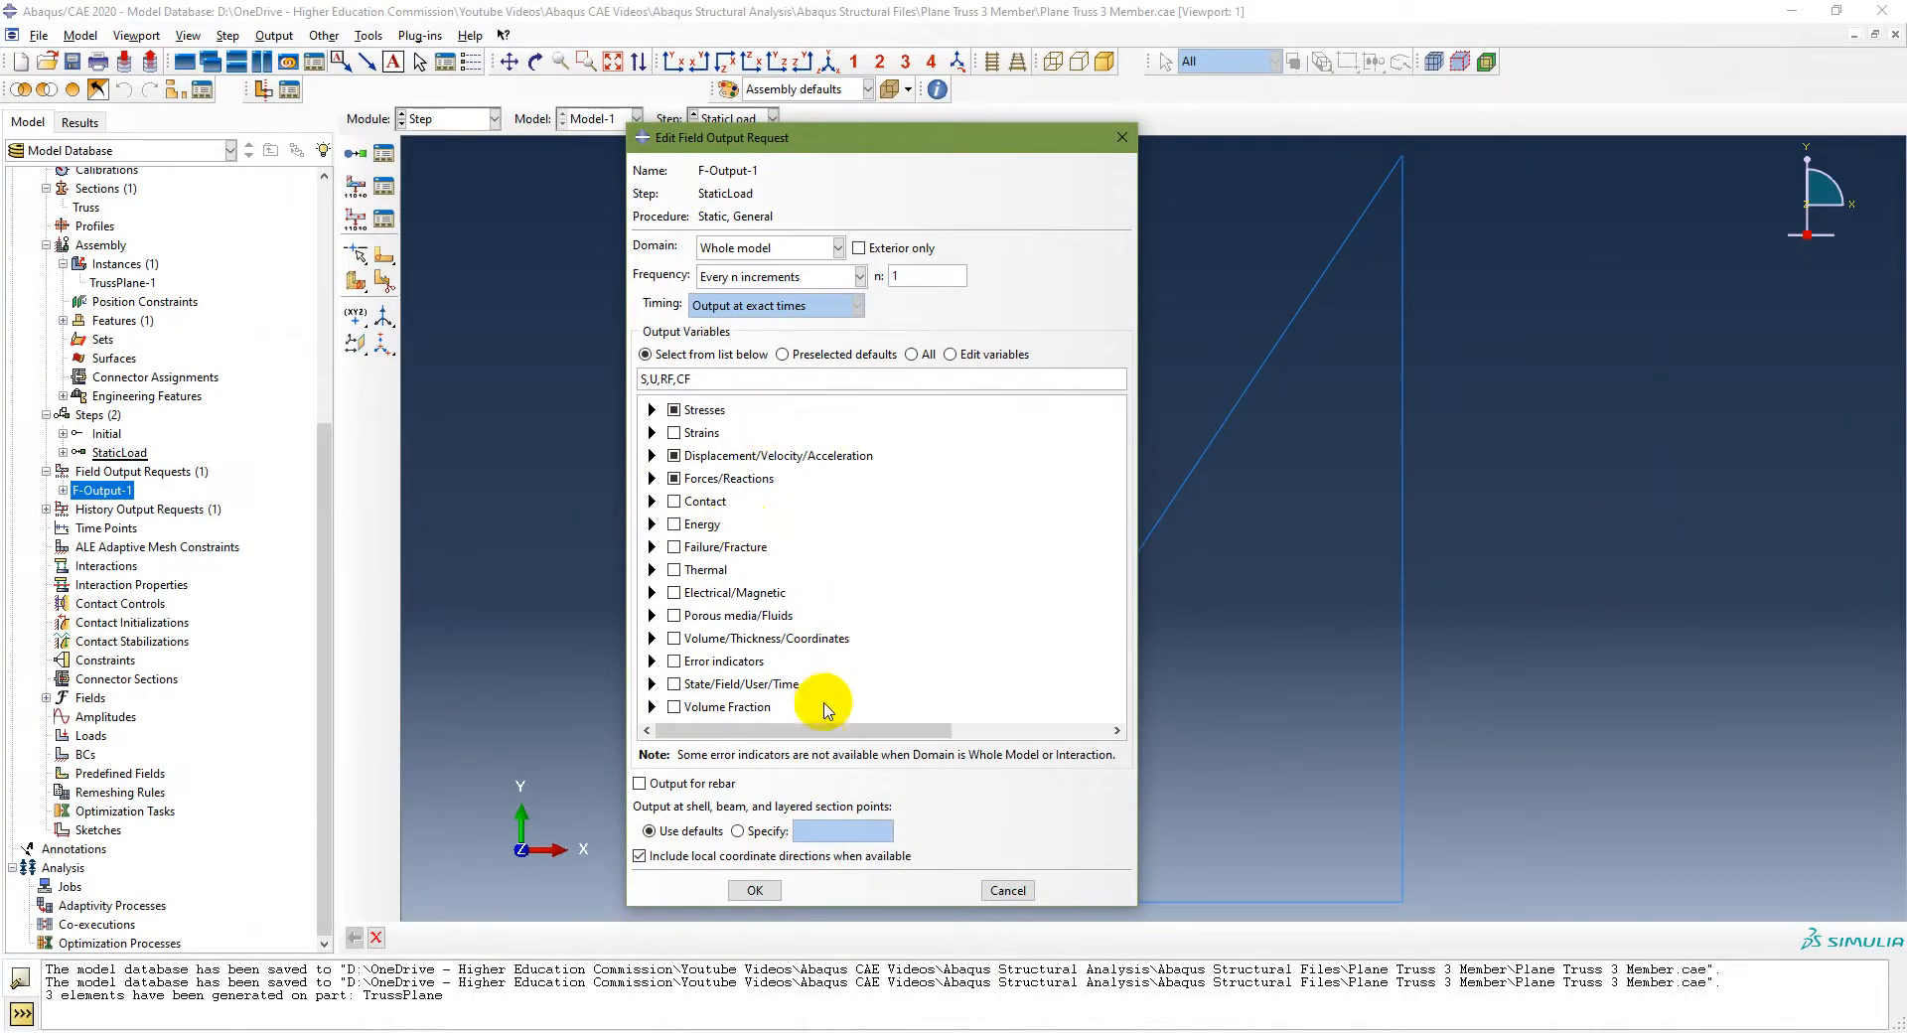
click(750, 891)
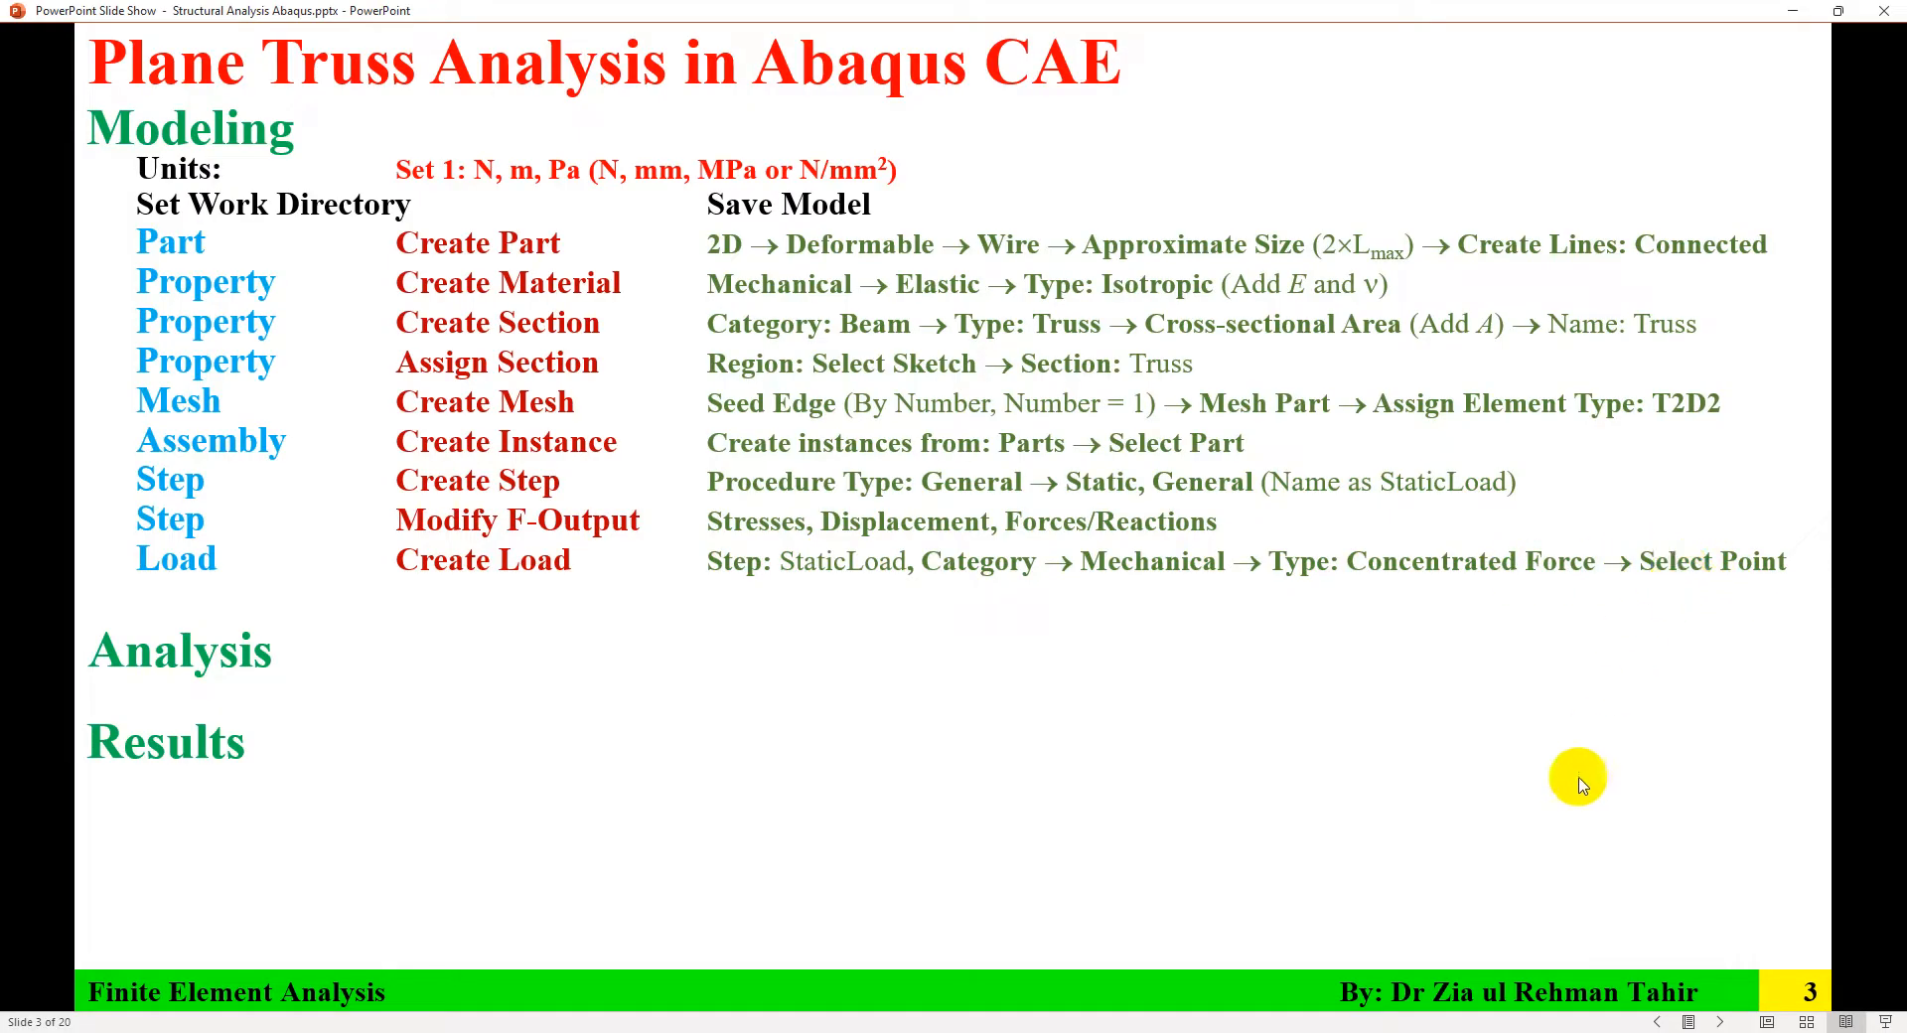
Step: In the Load module, apply a concentrated force with CF1 of 12e3 at the truss's top node in the StaticLoad step
key(alt+Tab)
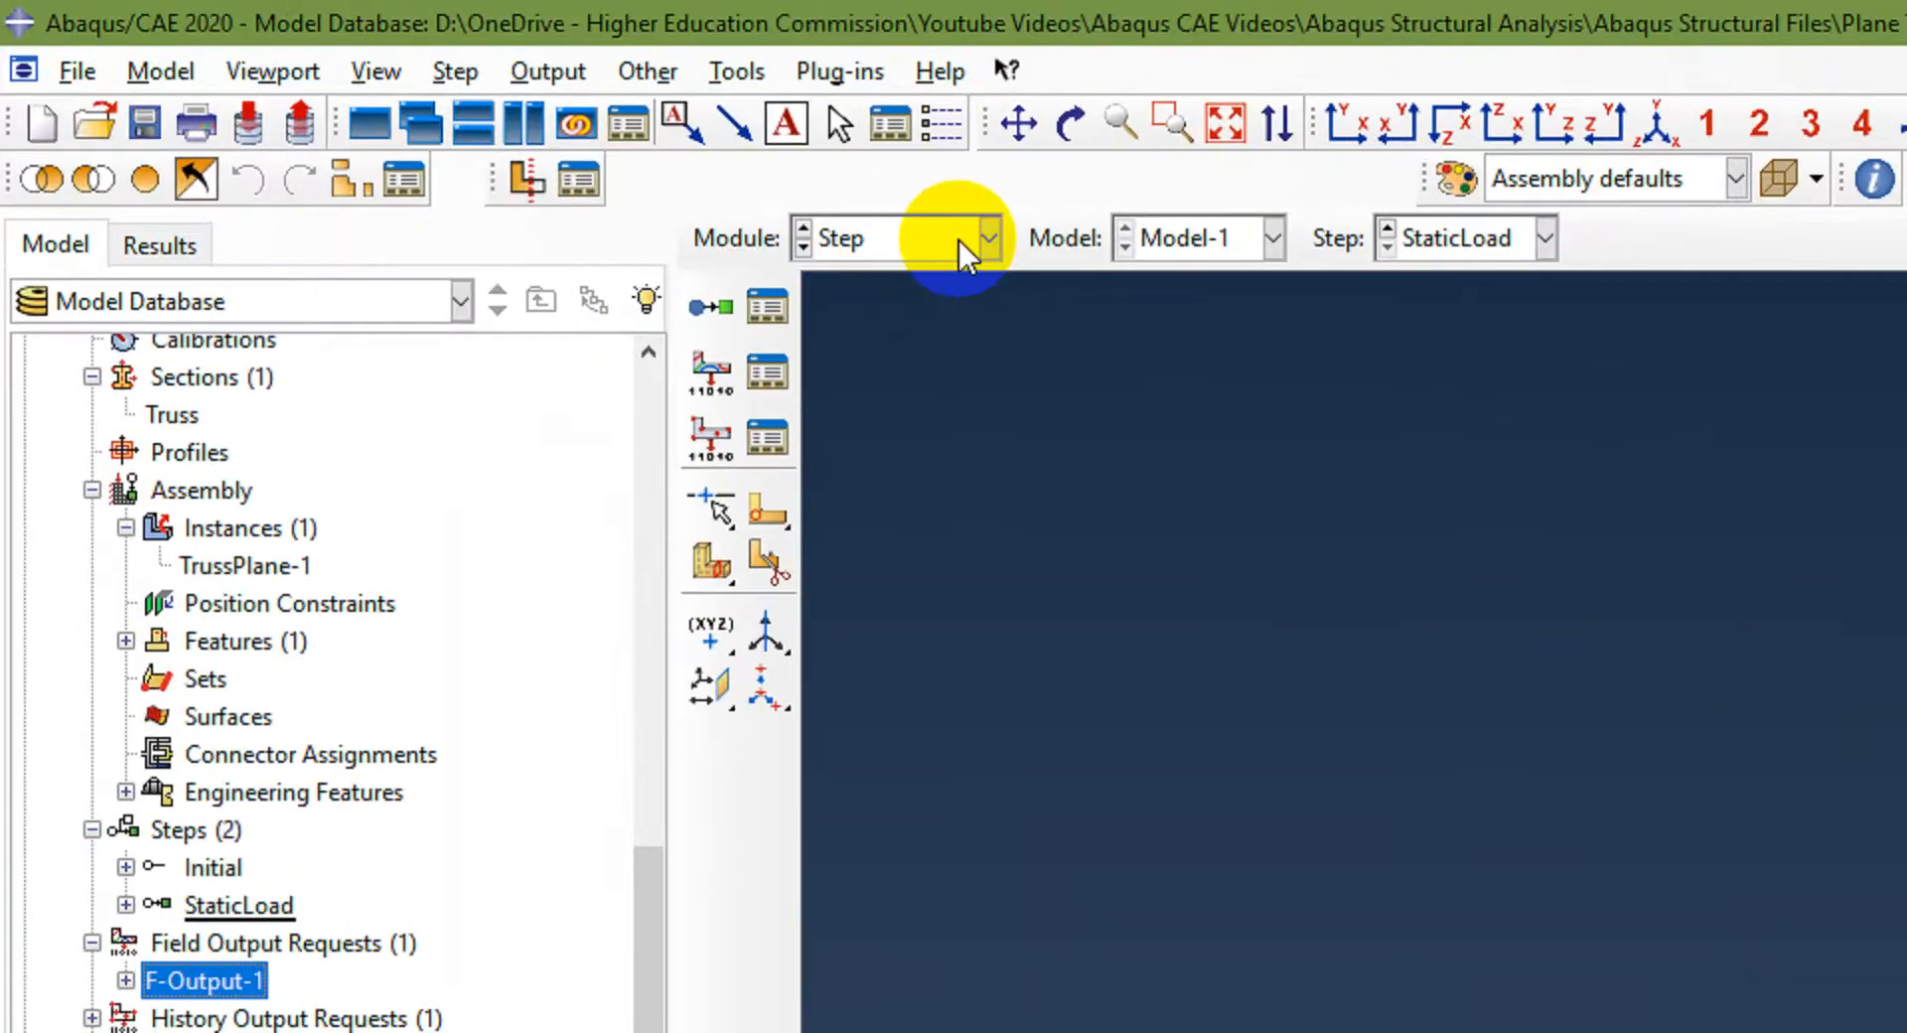
click(489, 119)
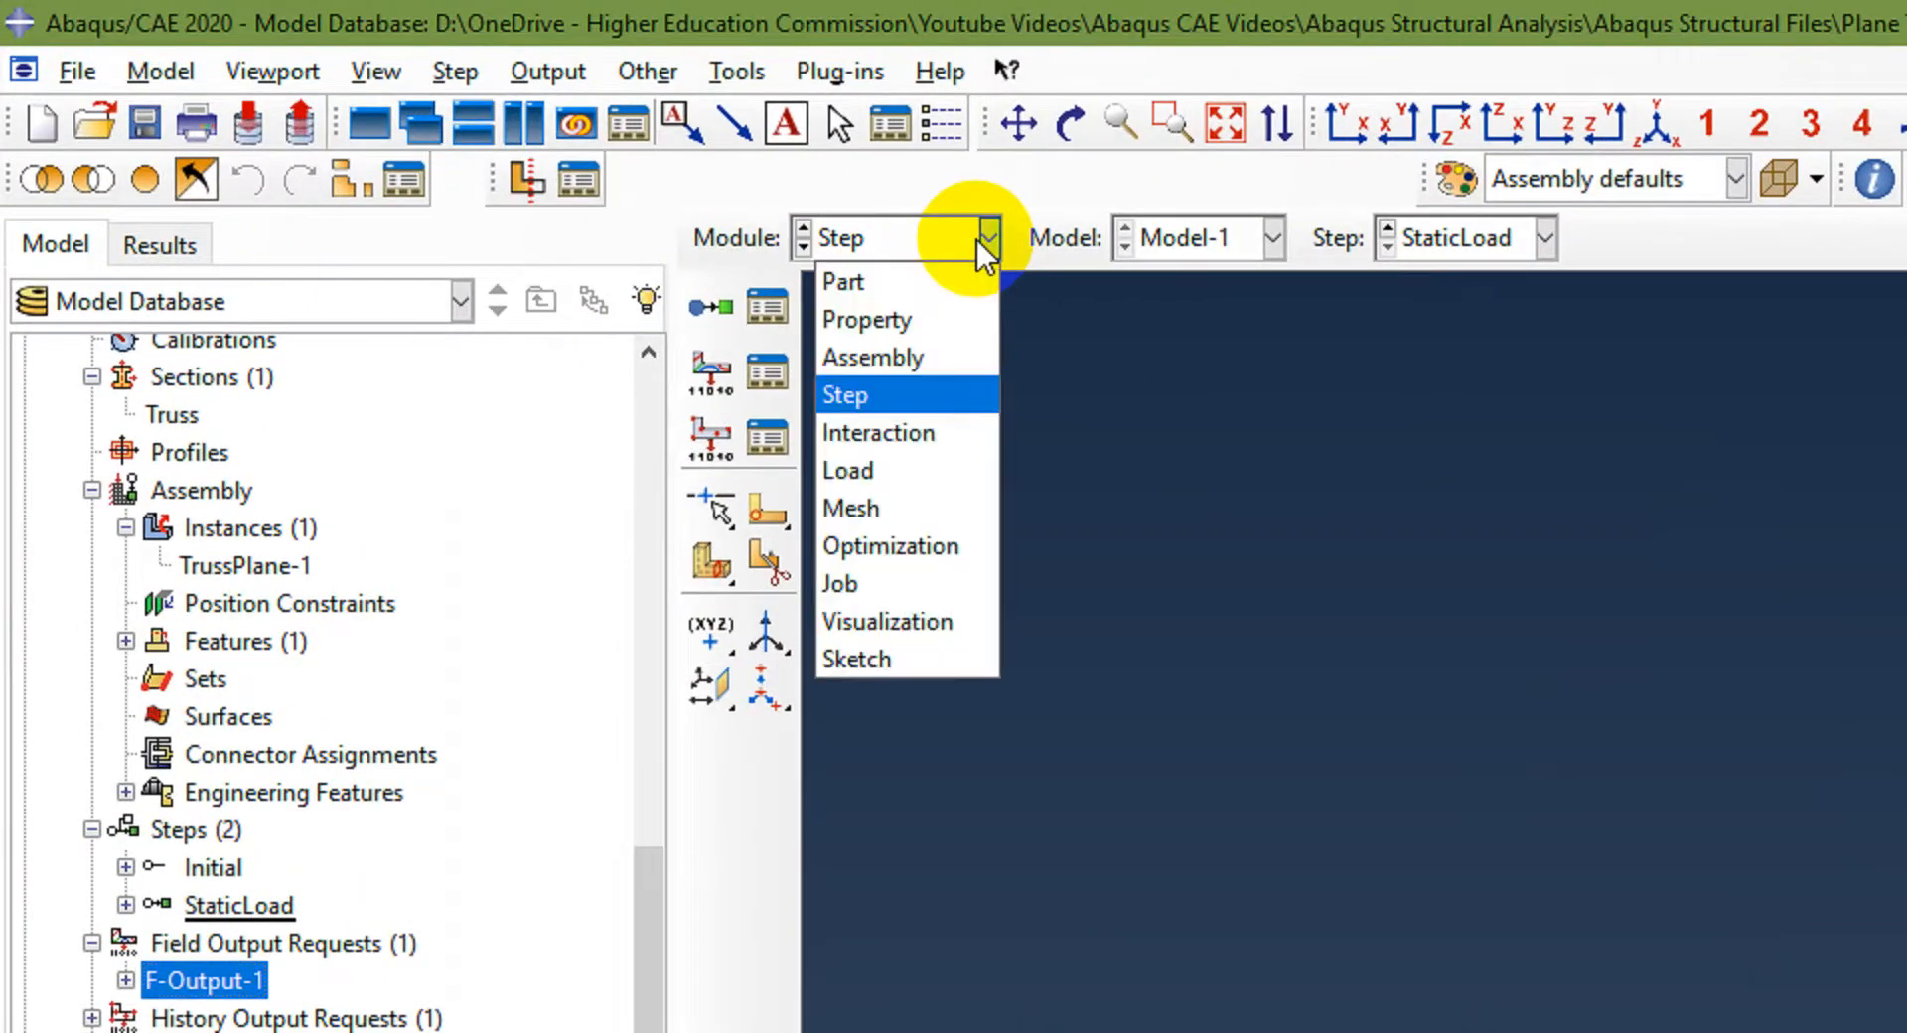
click(906, 473)
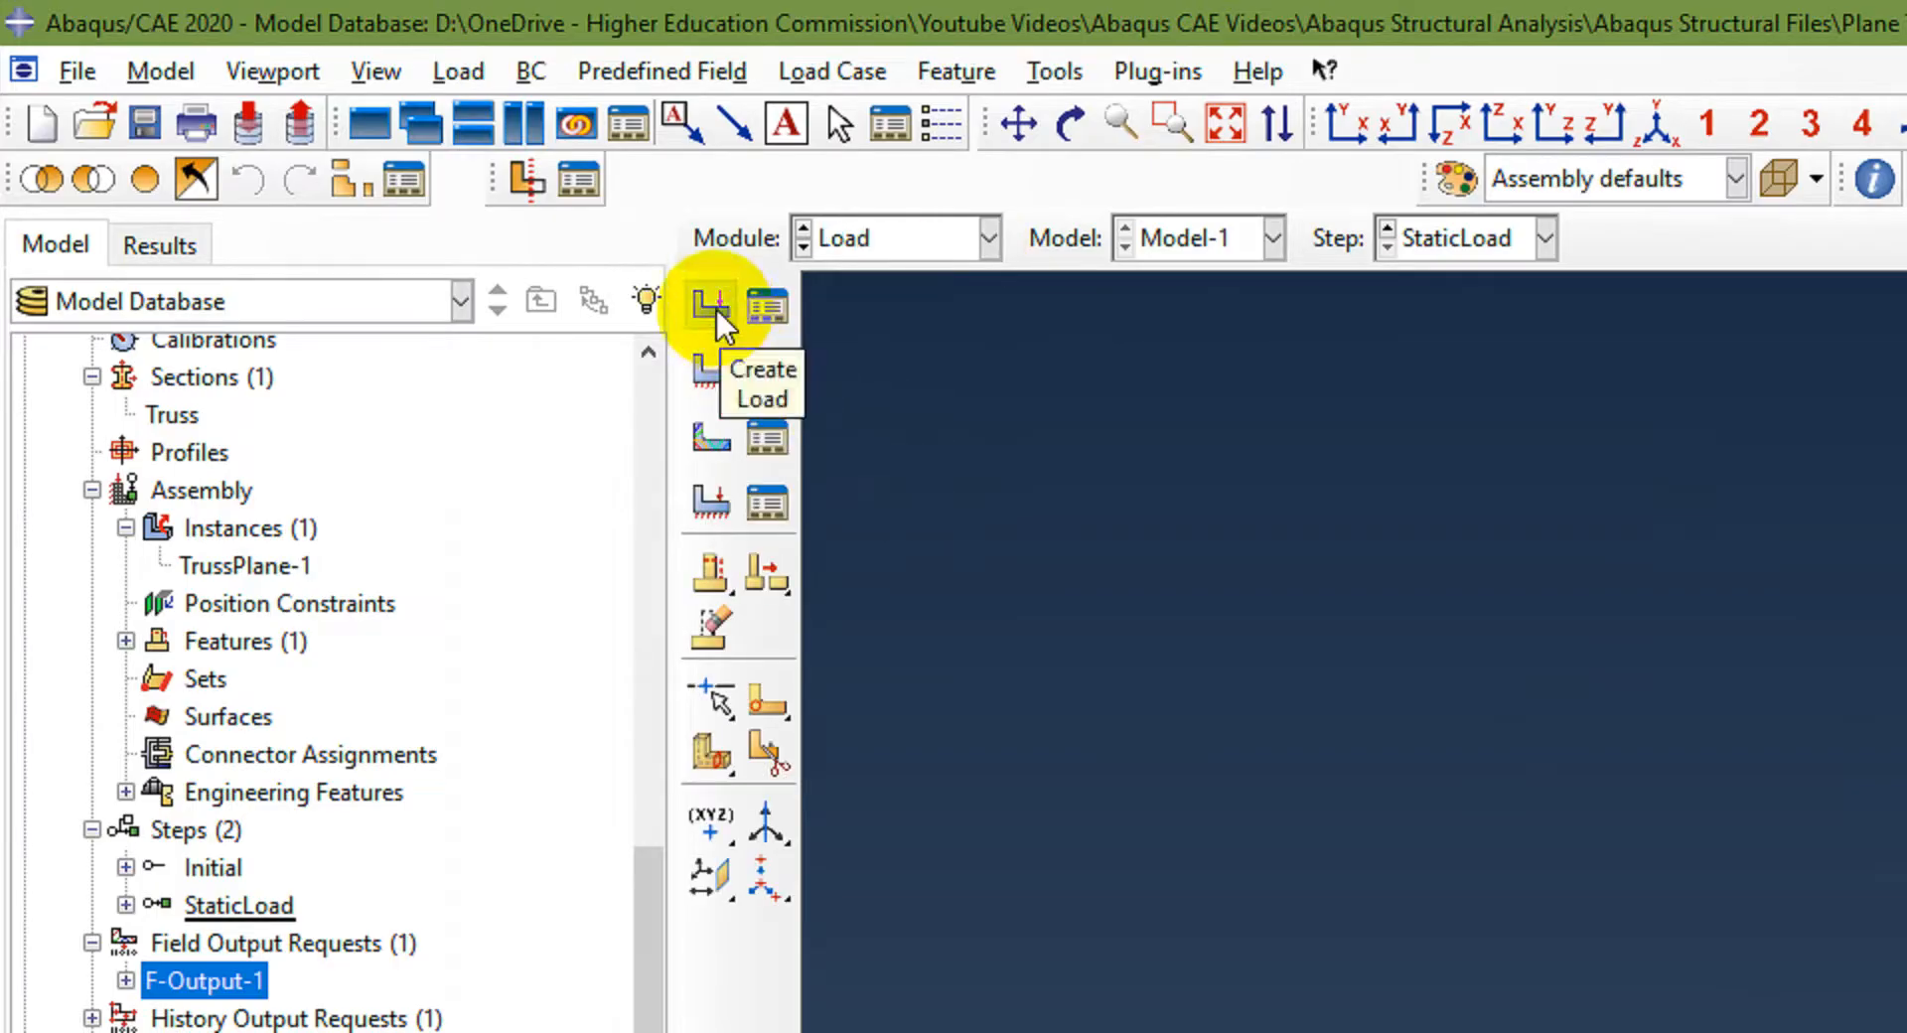
click(458, 71)
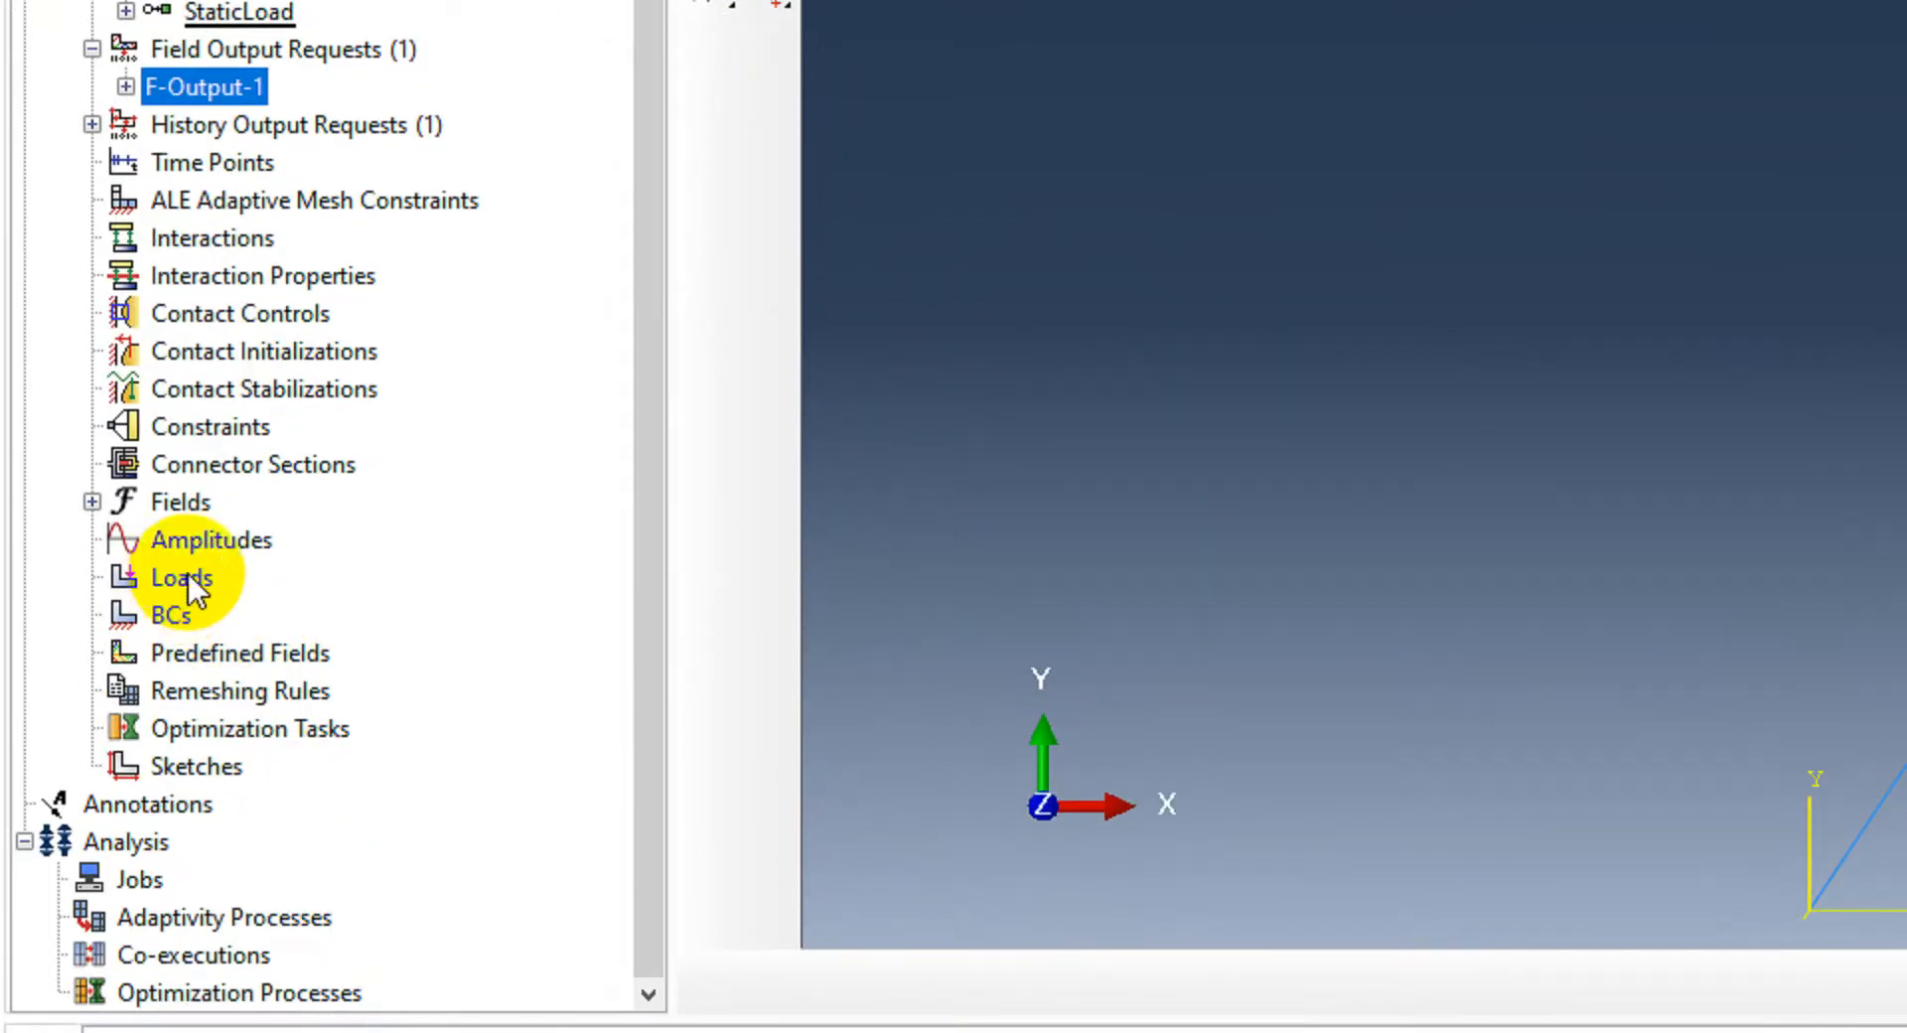
click(177, 581)
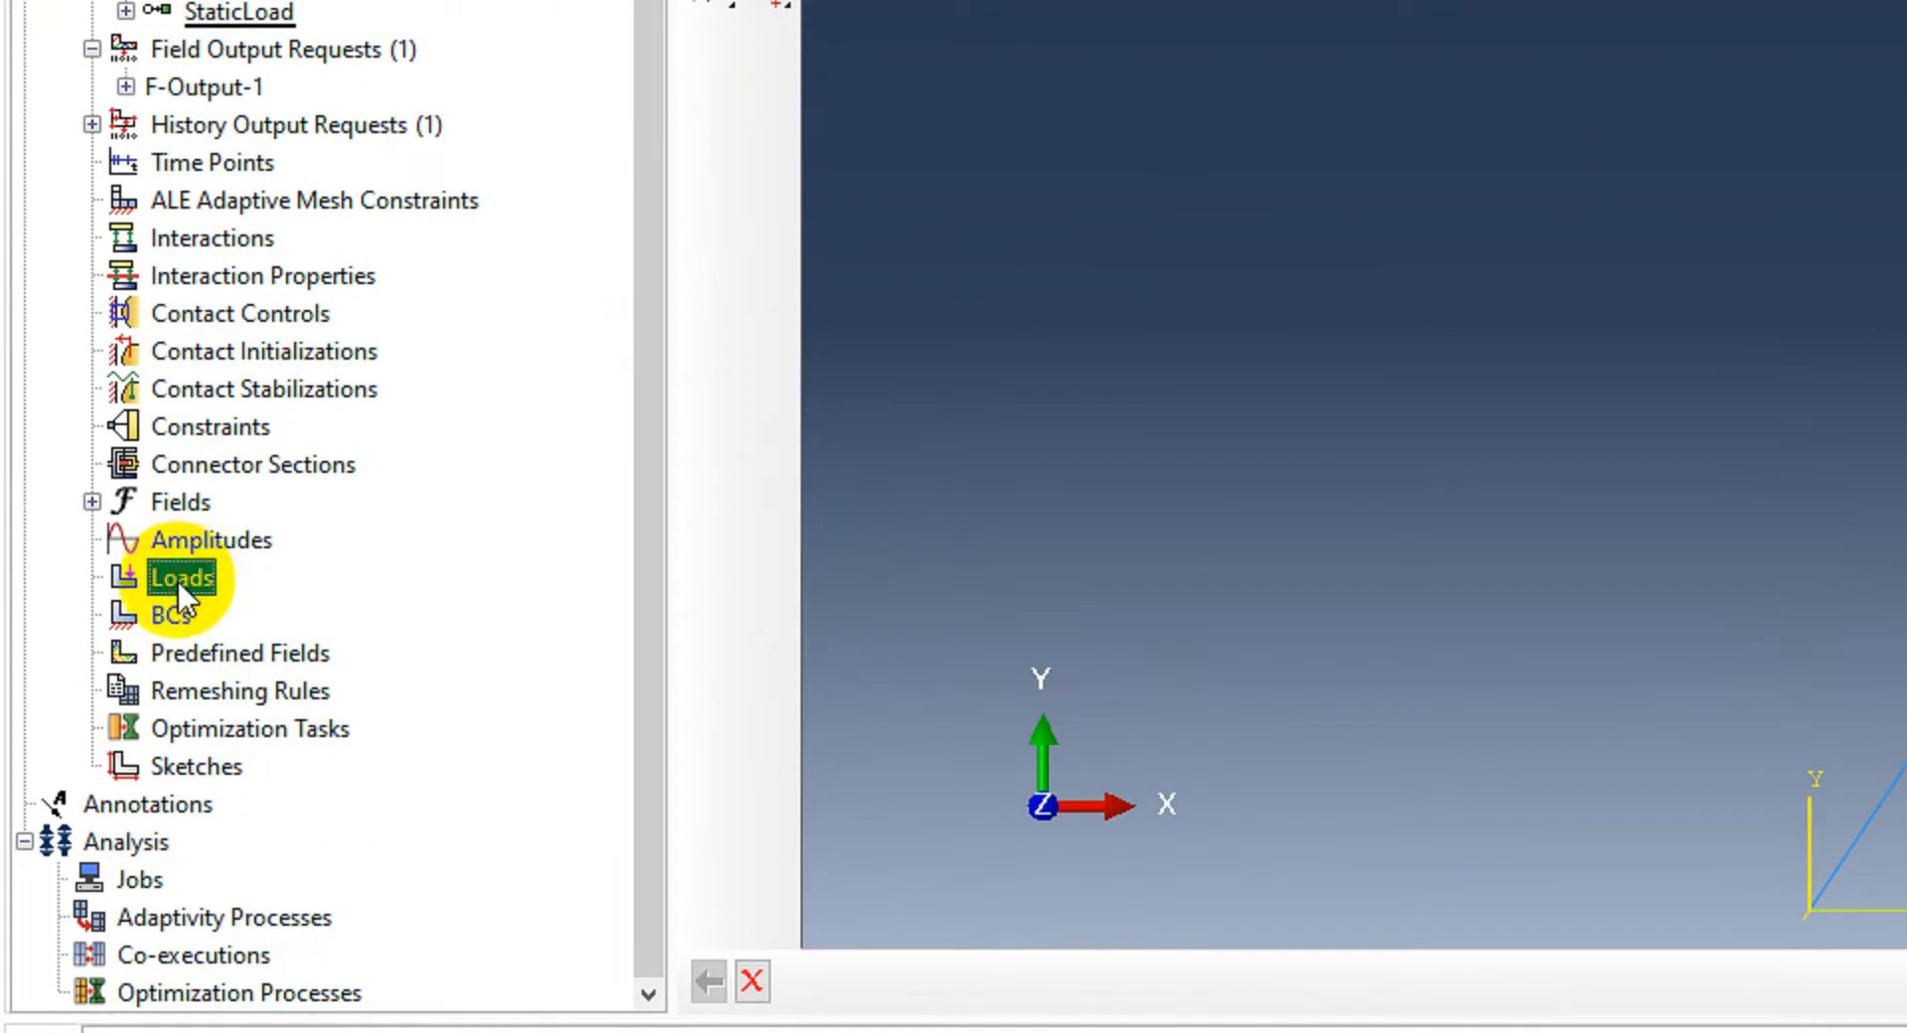
double_click(177, 581)
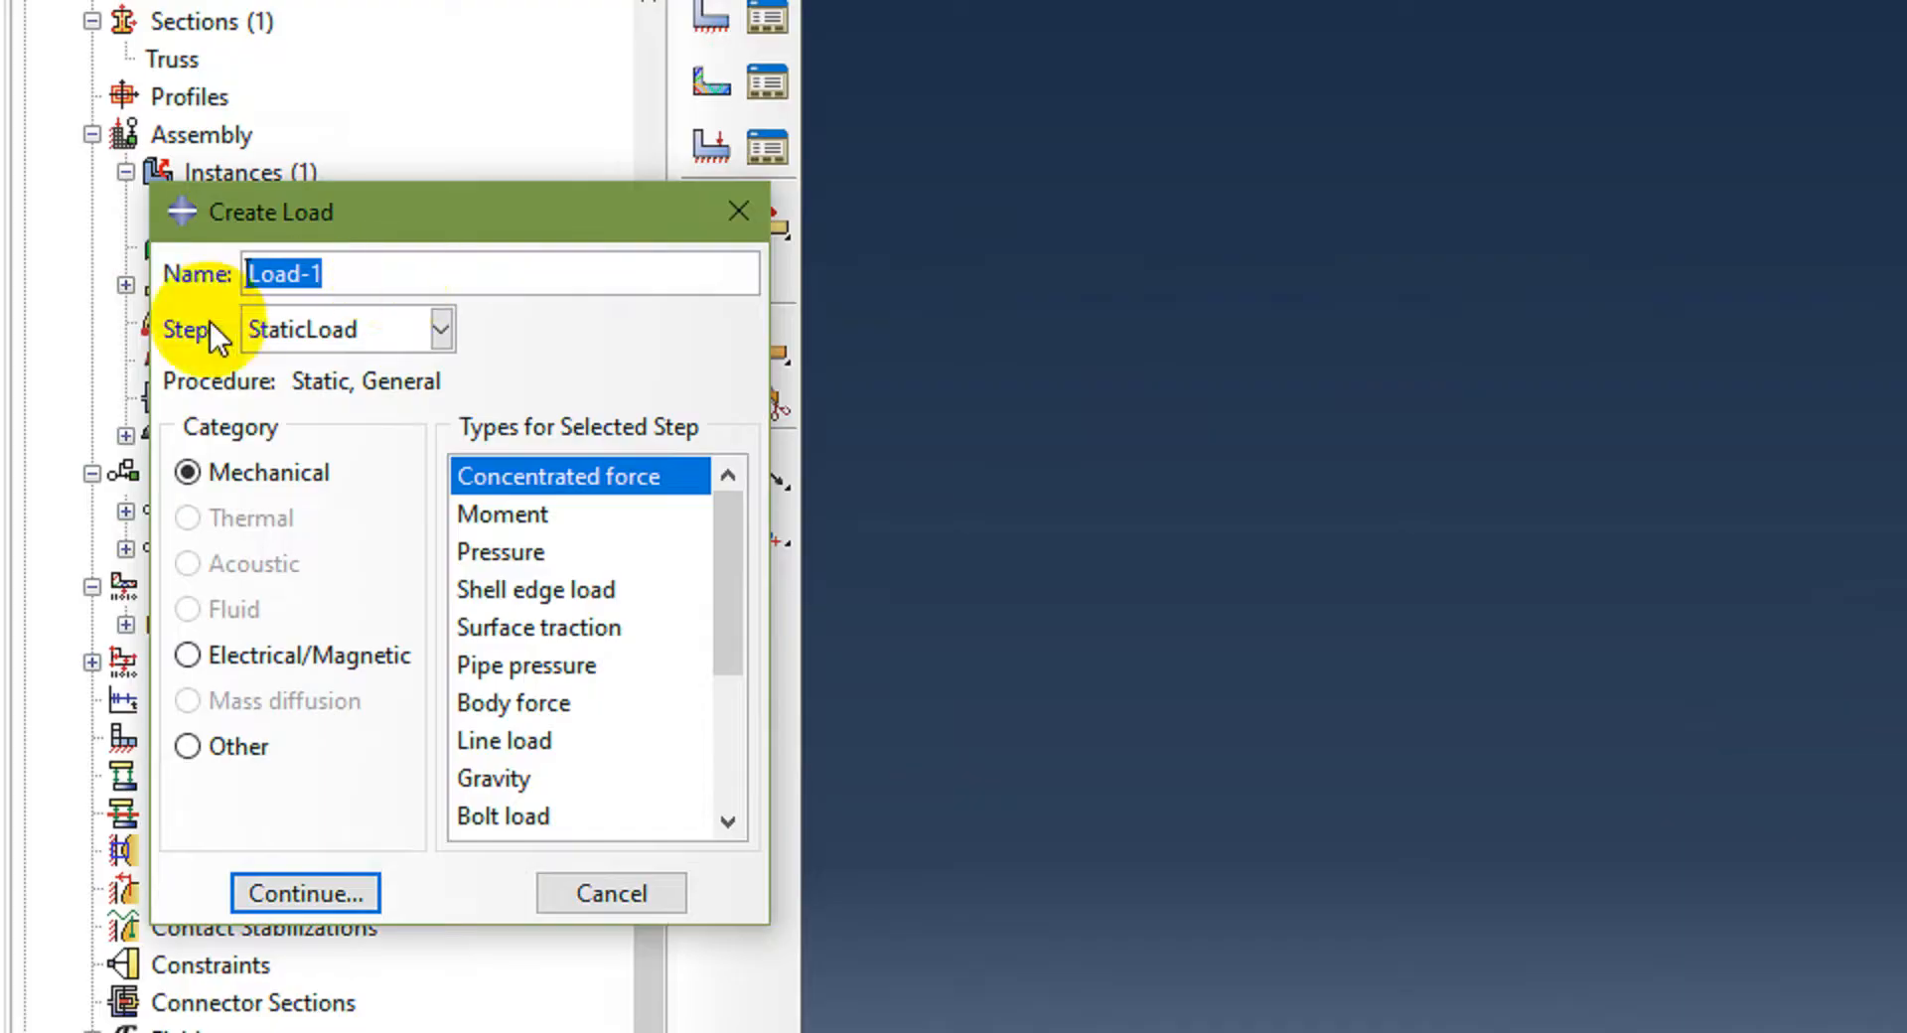
click(437, 328)
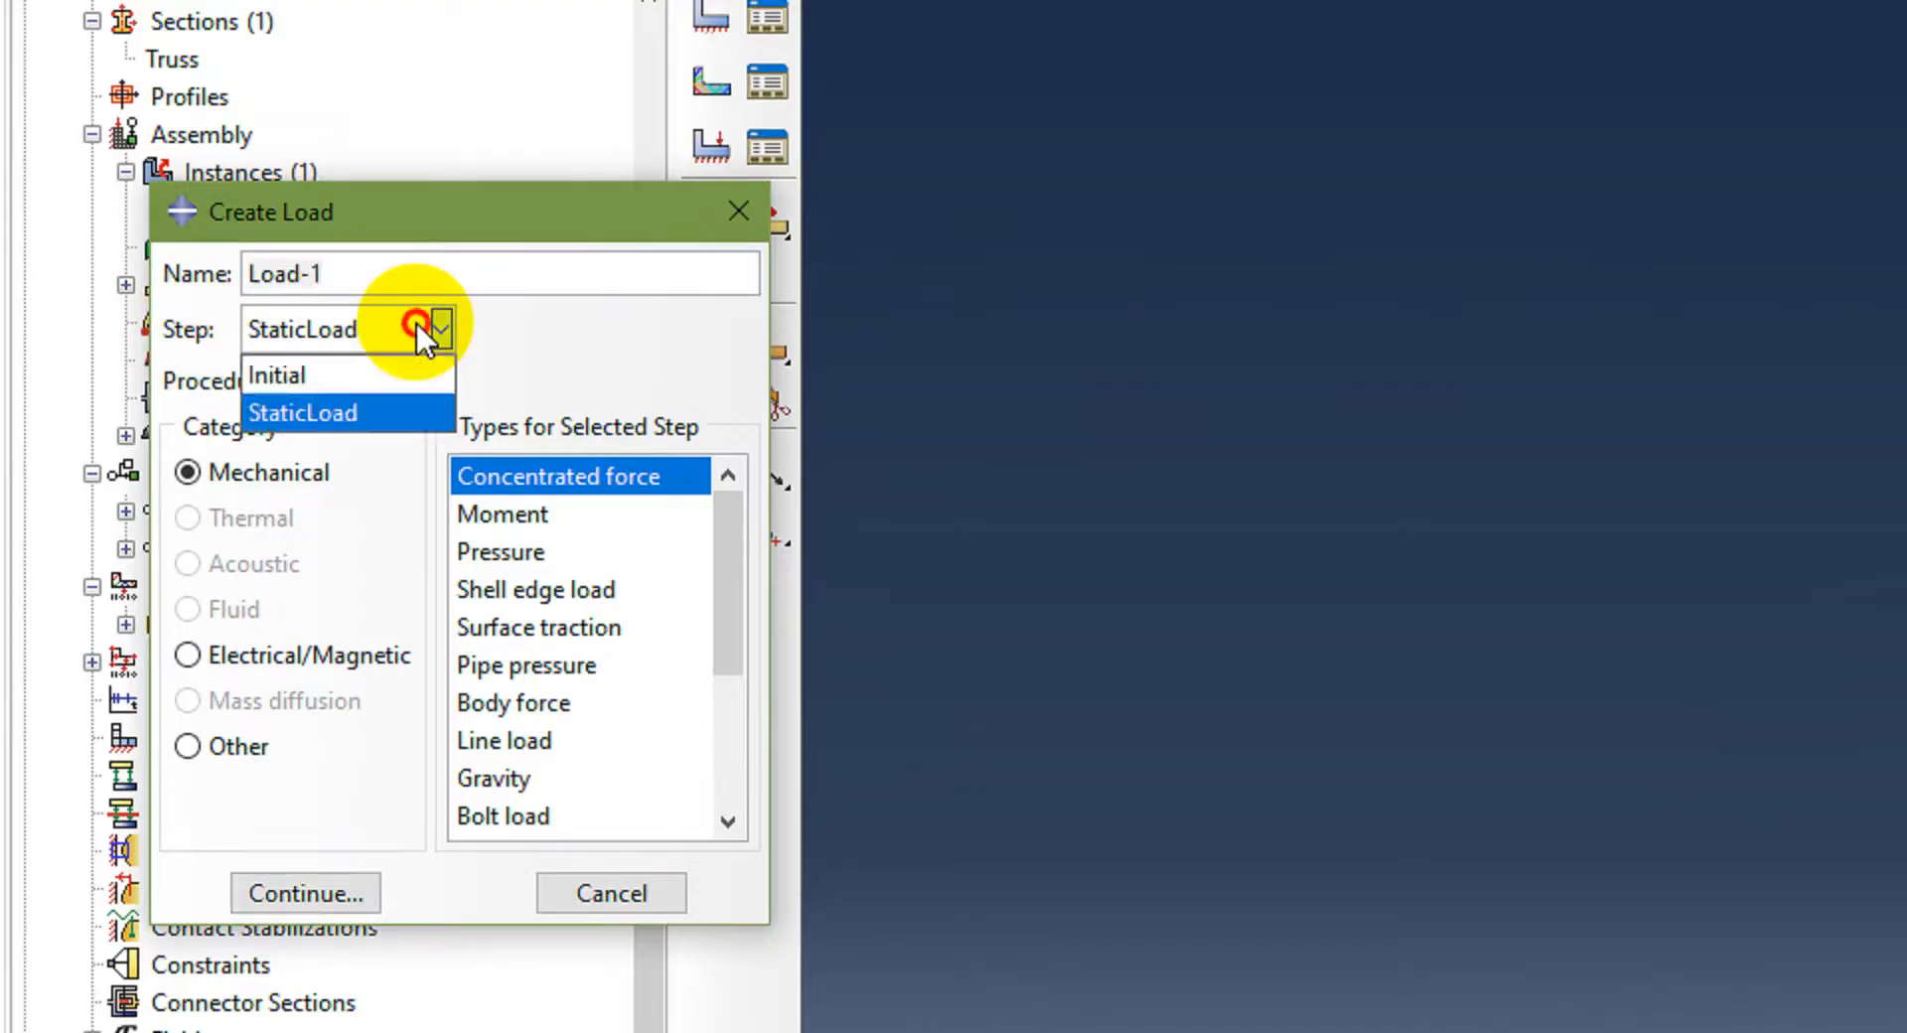
click(325, 415)
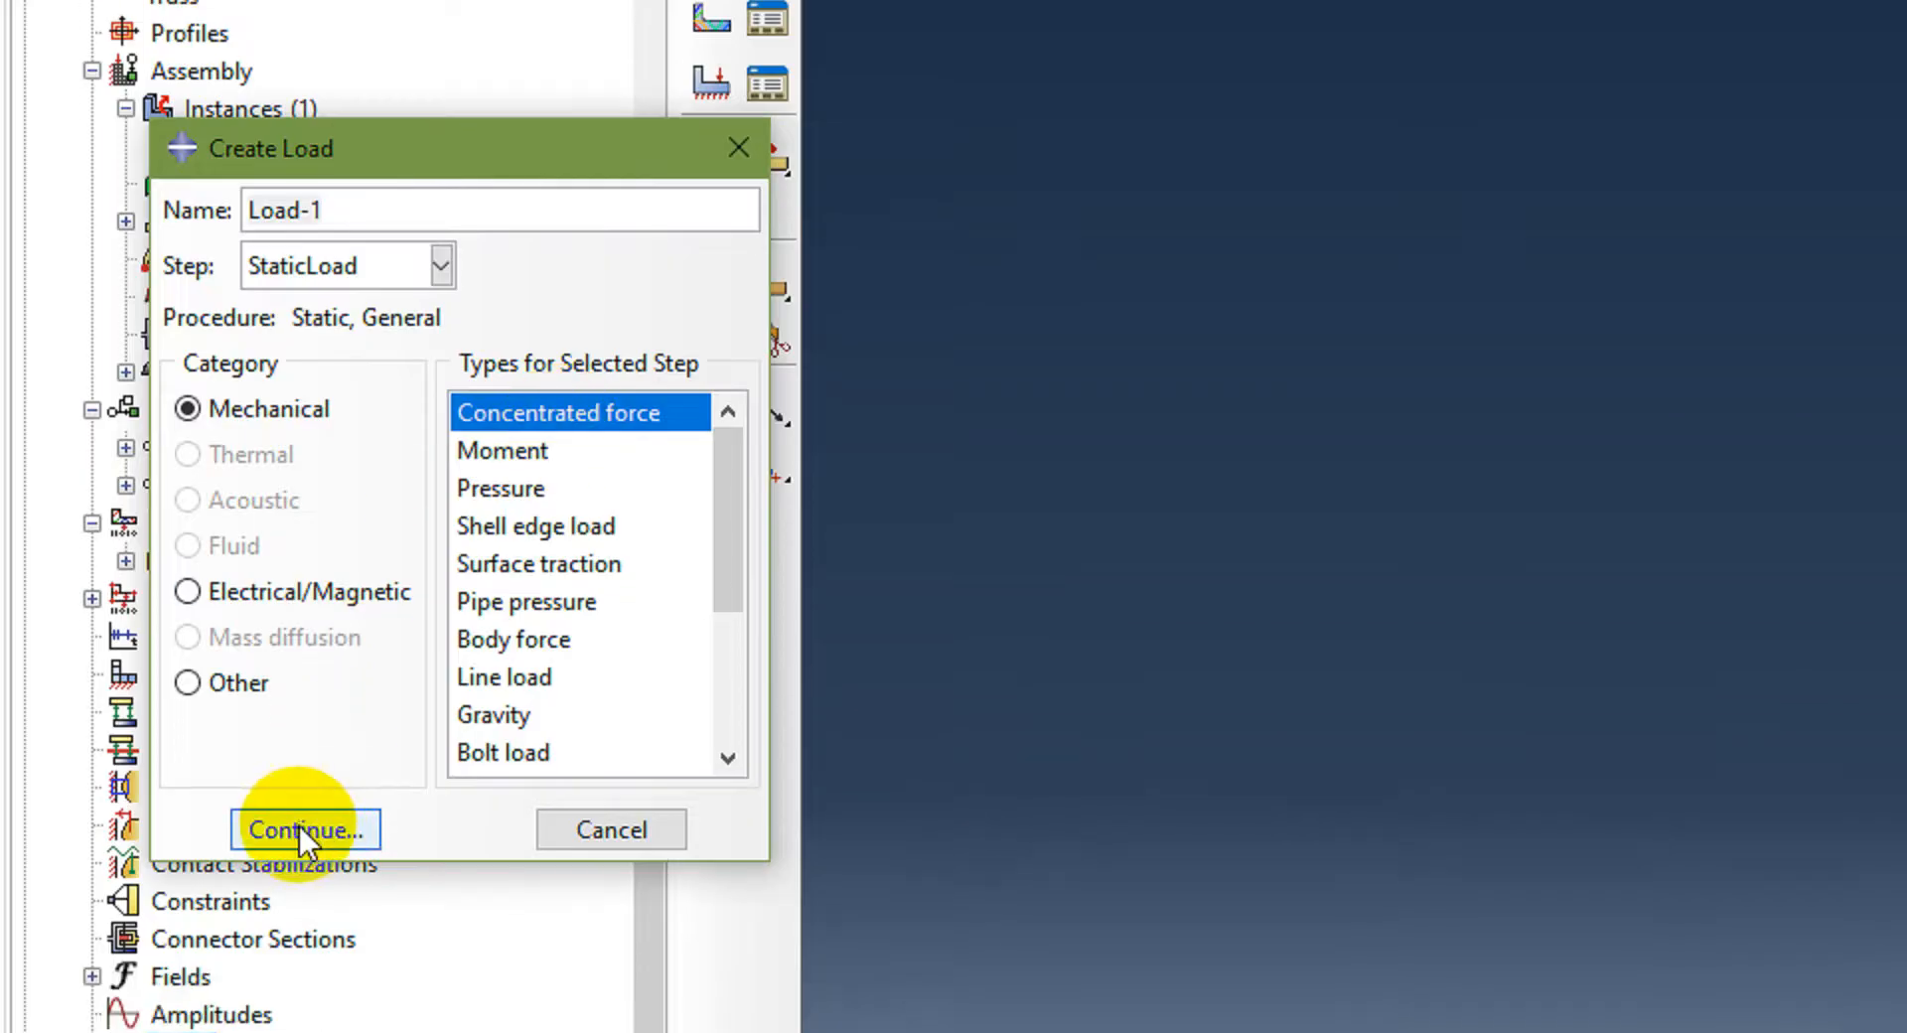
click(172, 648)
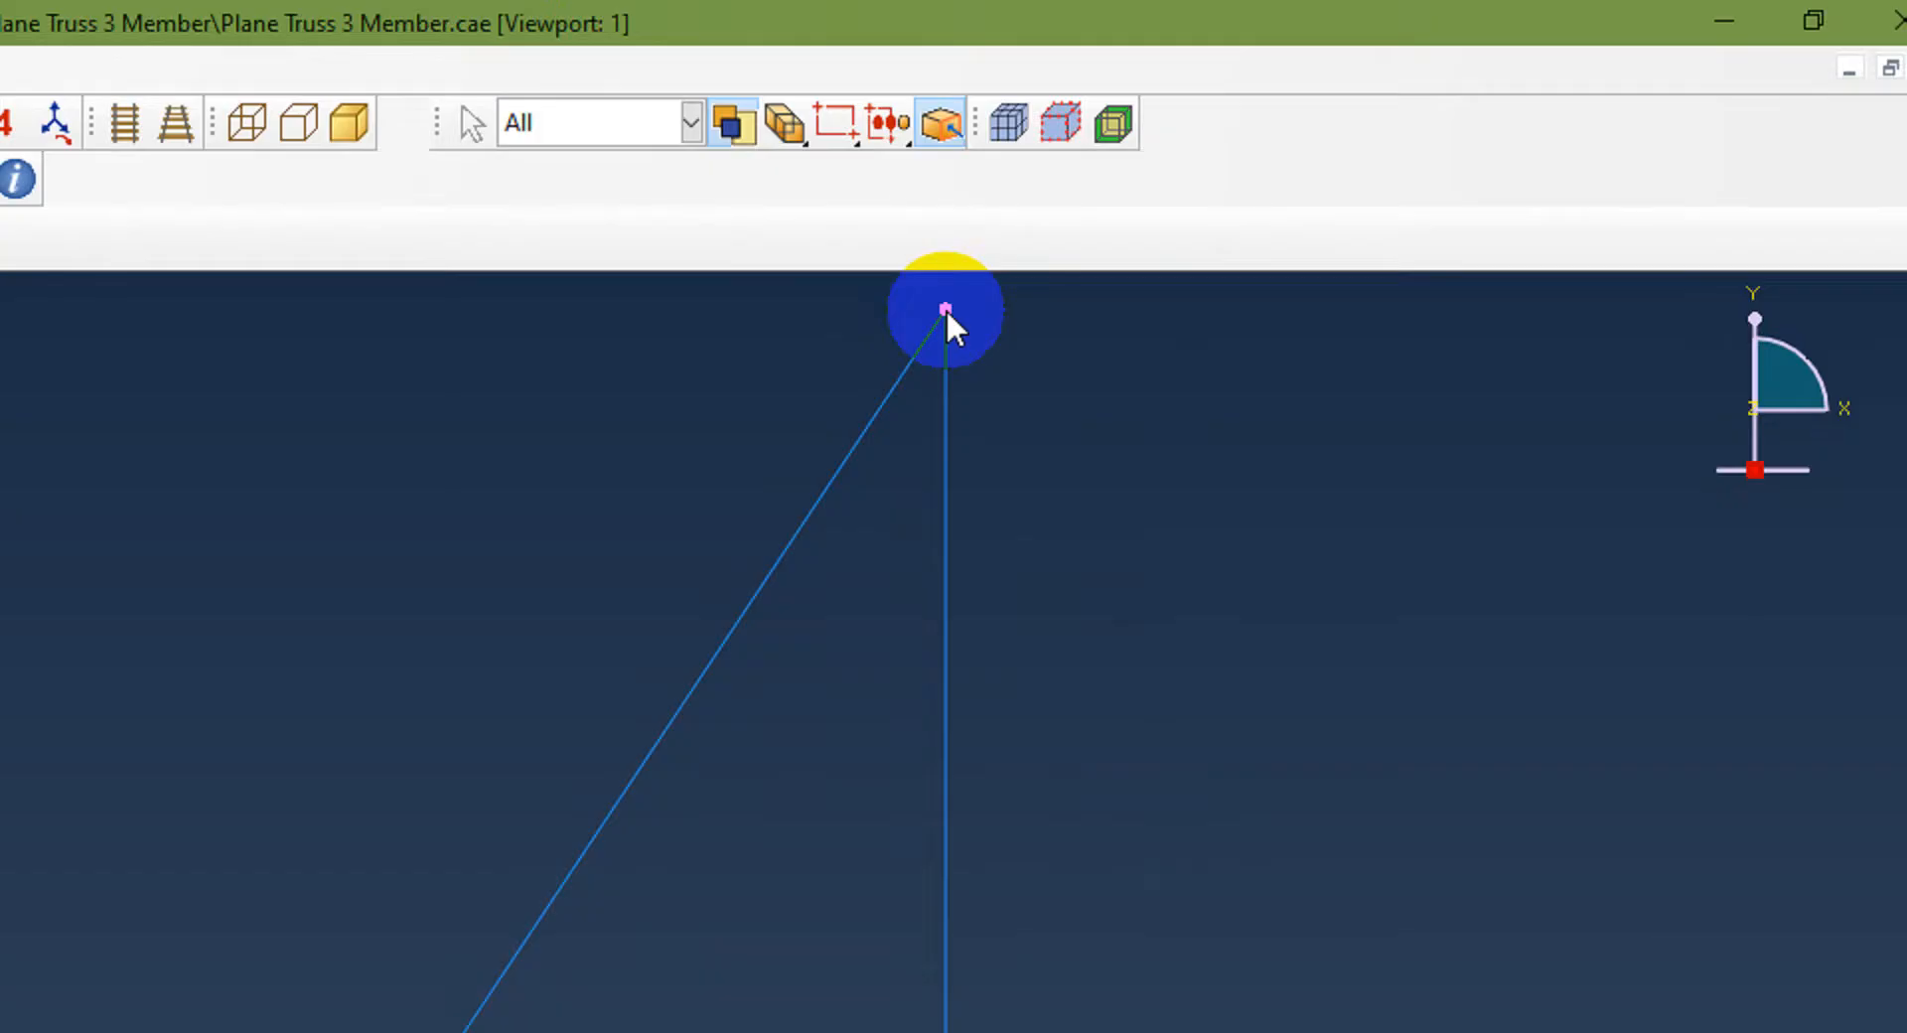
click(945, 308)
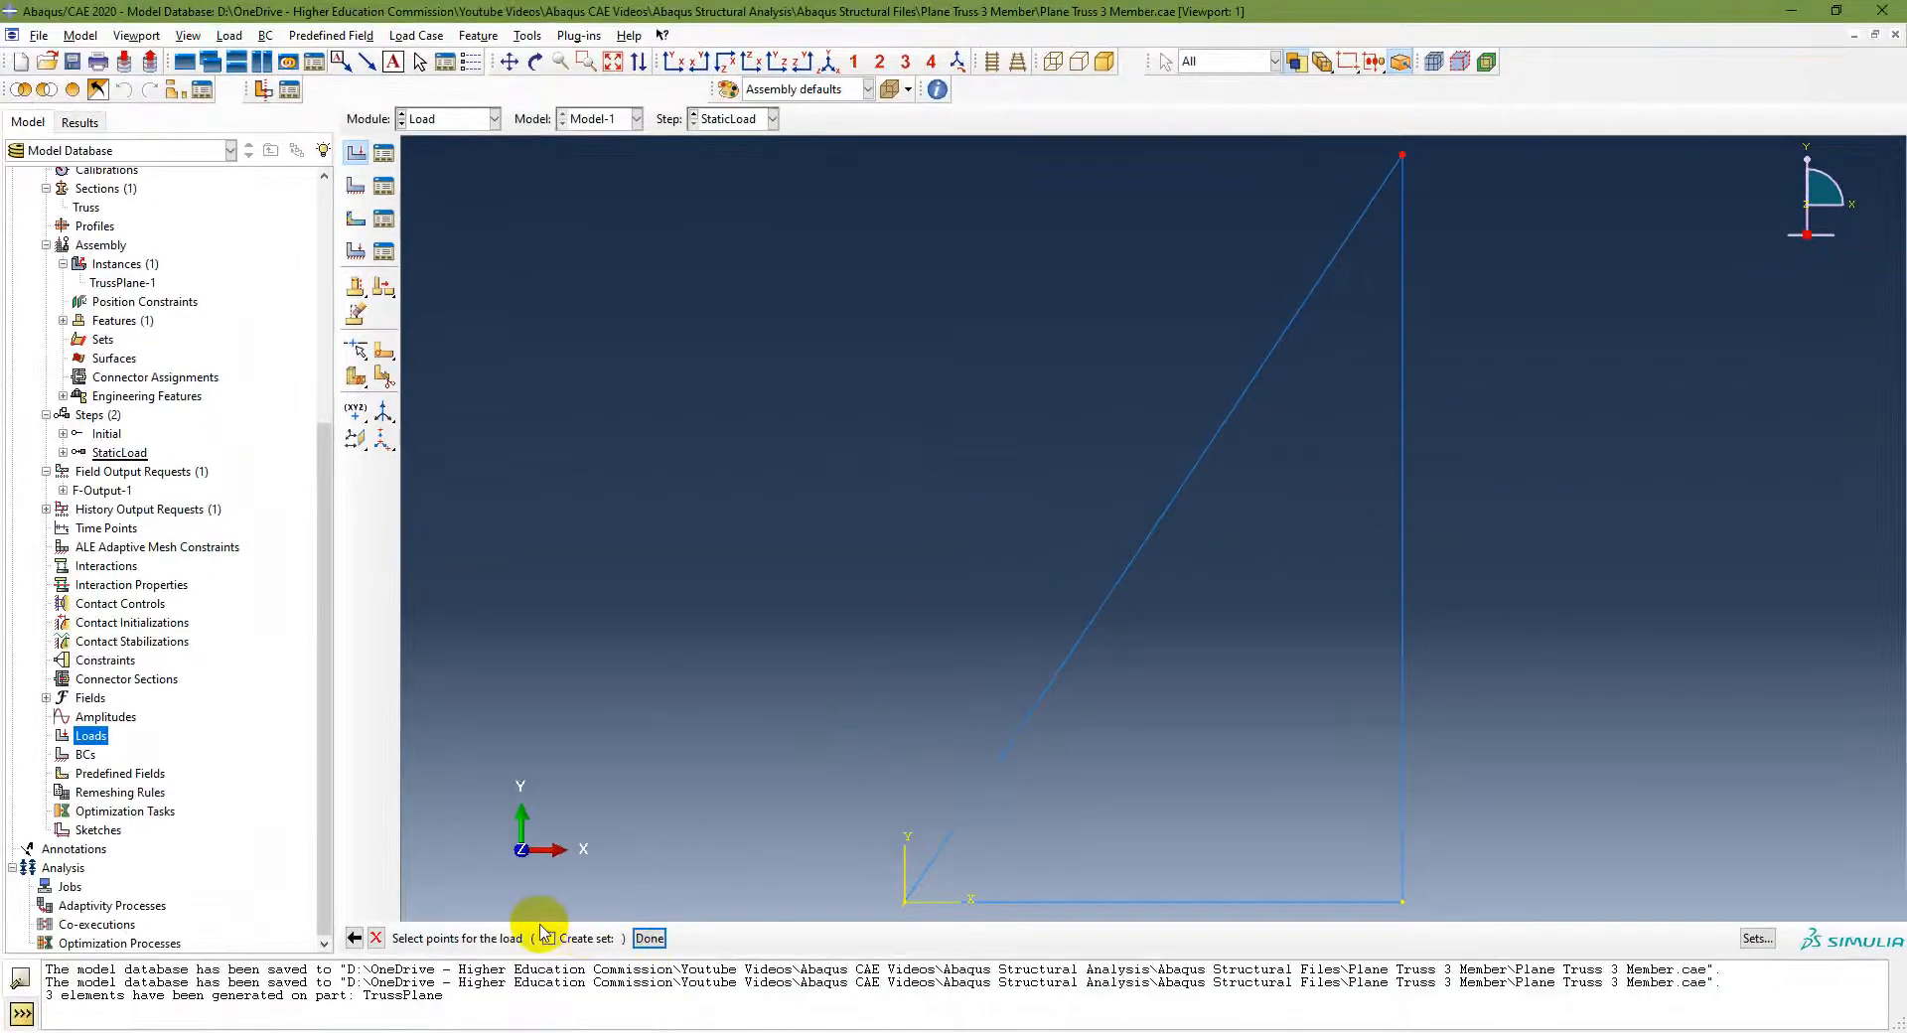
click(650, 937)
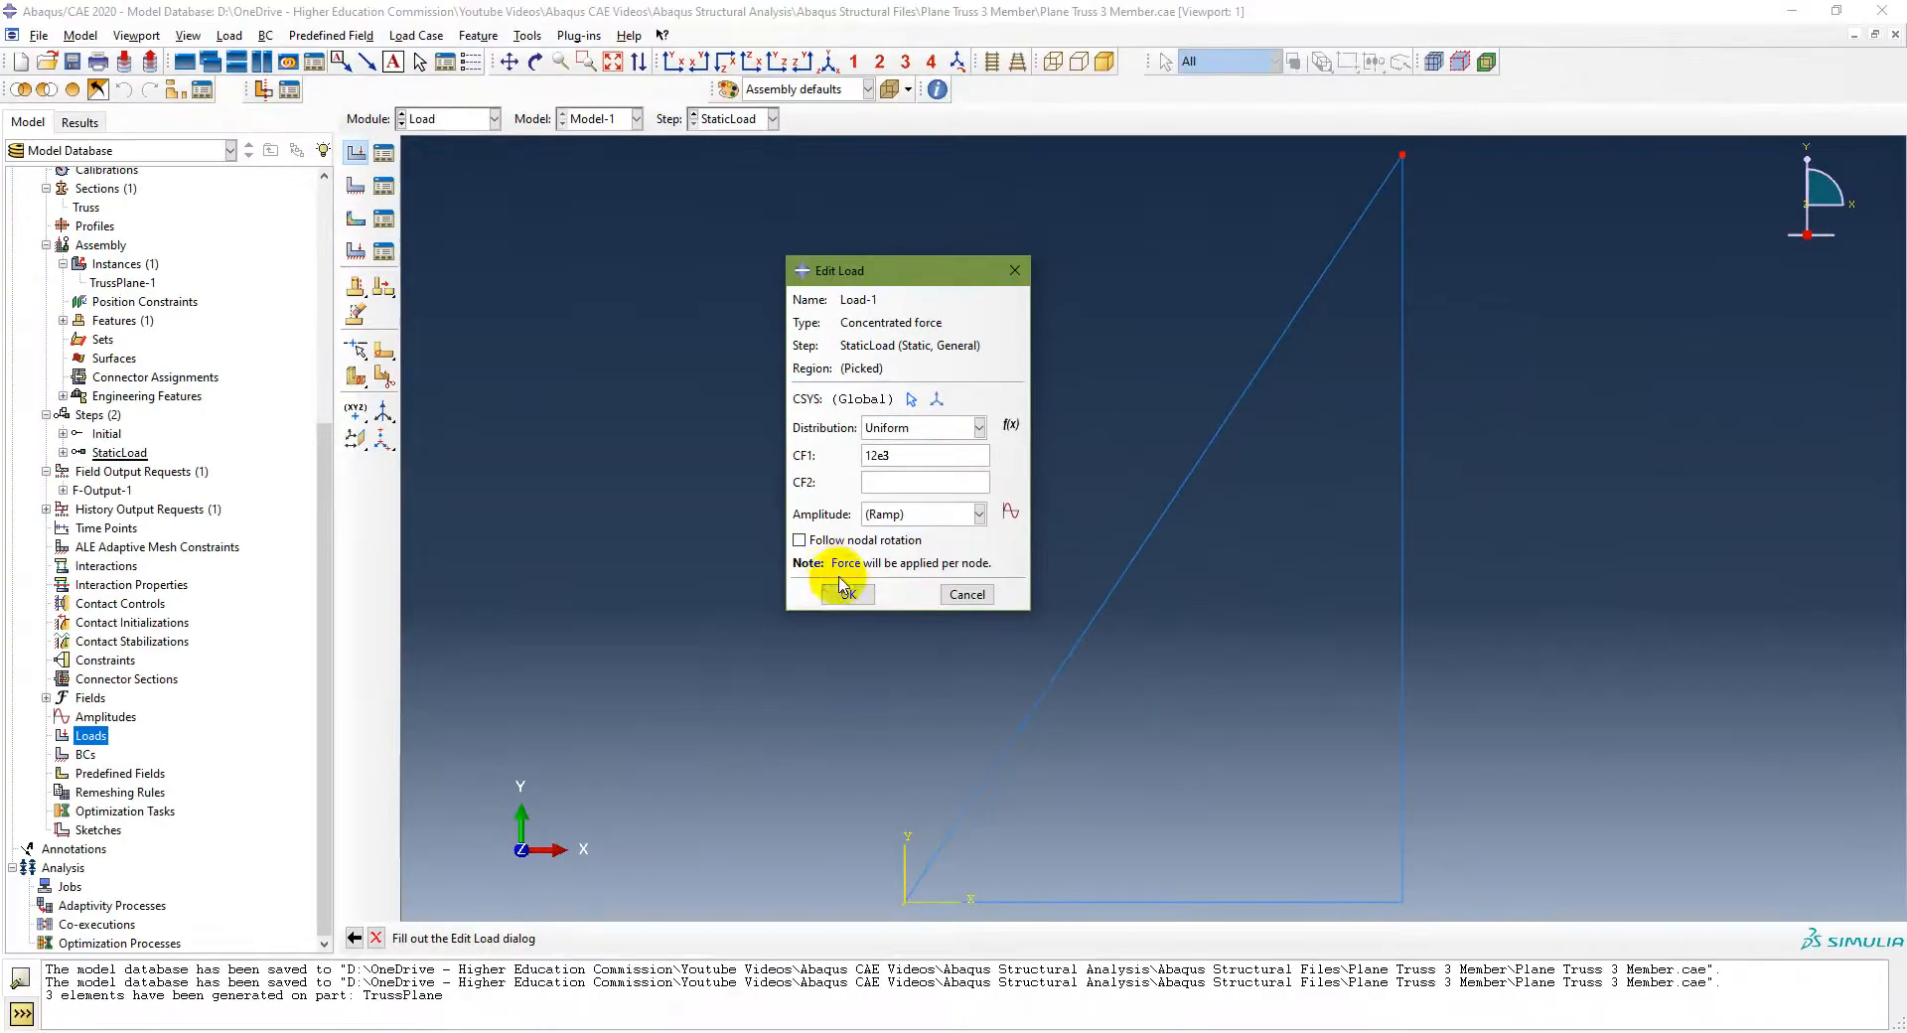
click(844, 592)
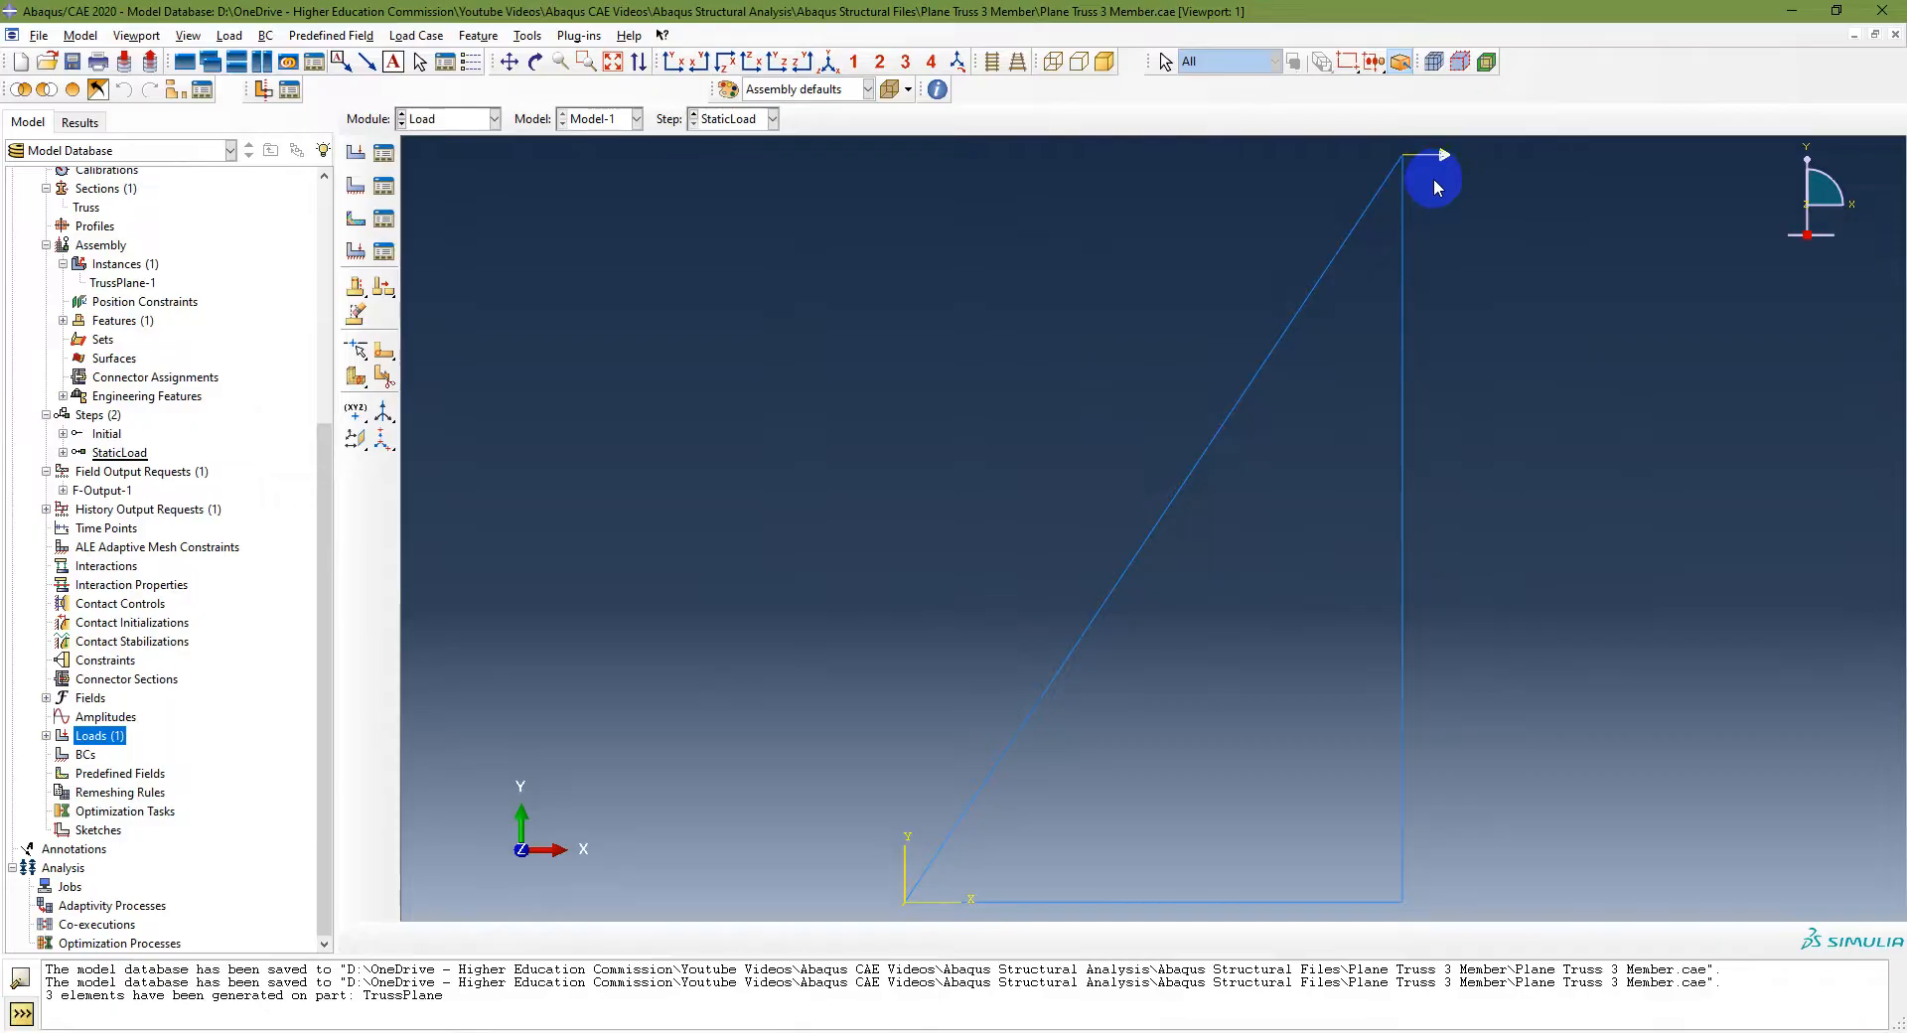
click(45, 736)
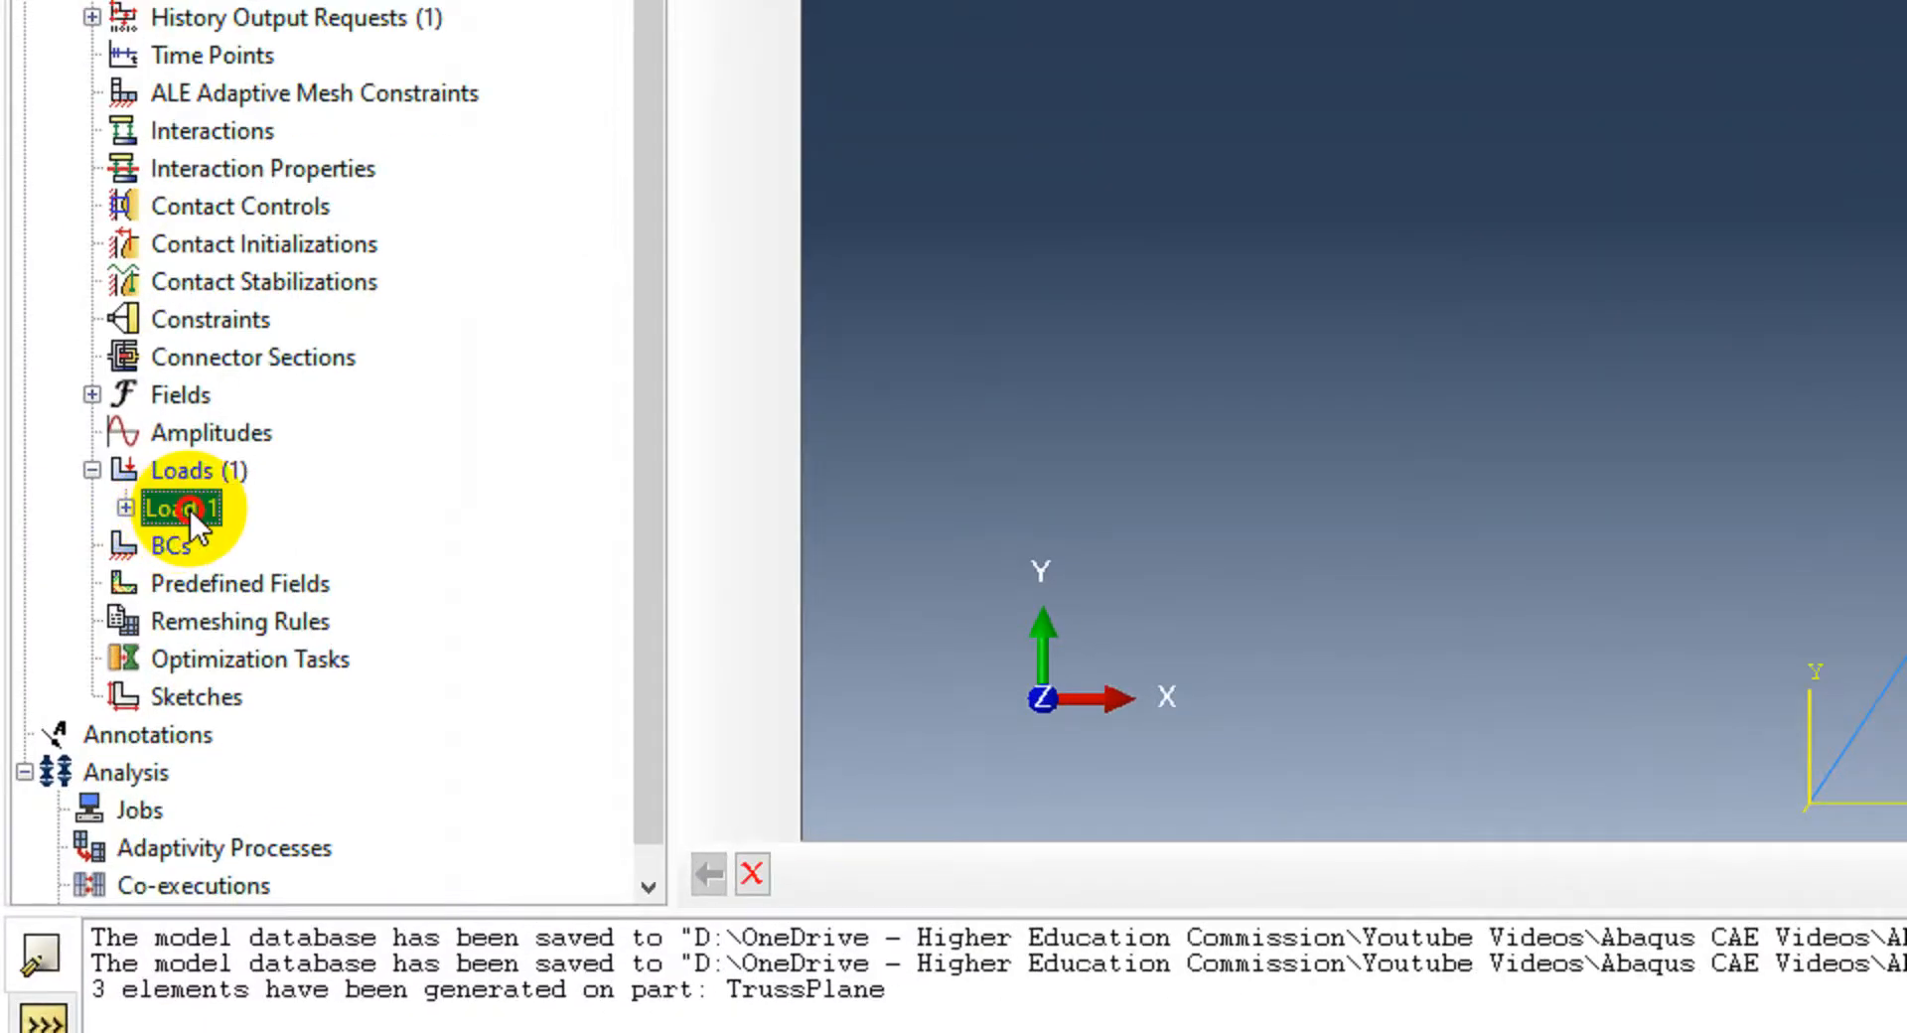
Step: Reopen the concentrated load's definition to check it and review the instruction slide for the boundary conditions
double_click(188, 510)
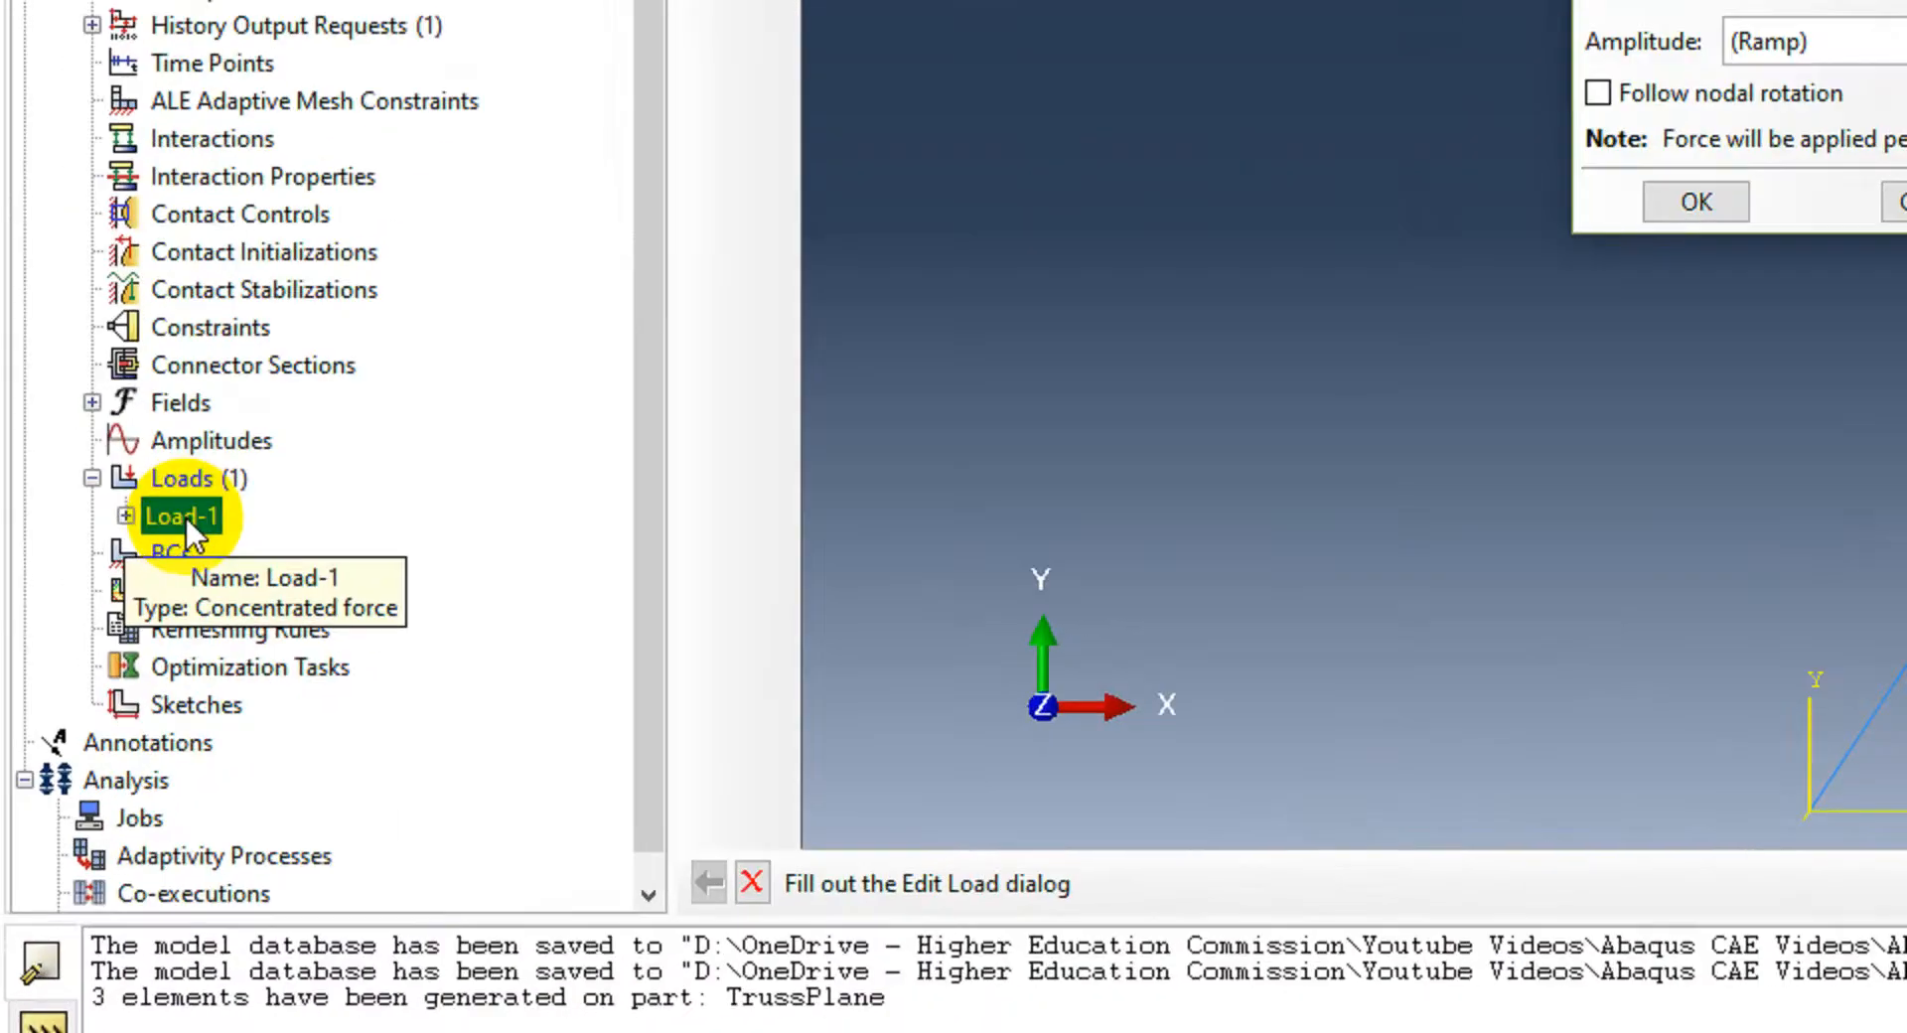
click(93, 757)
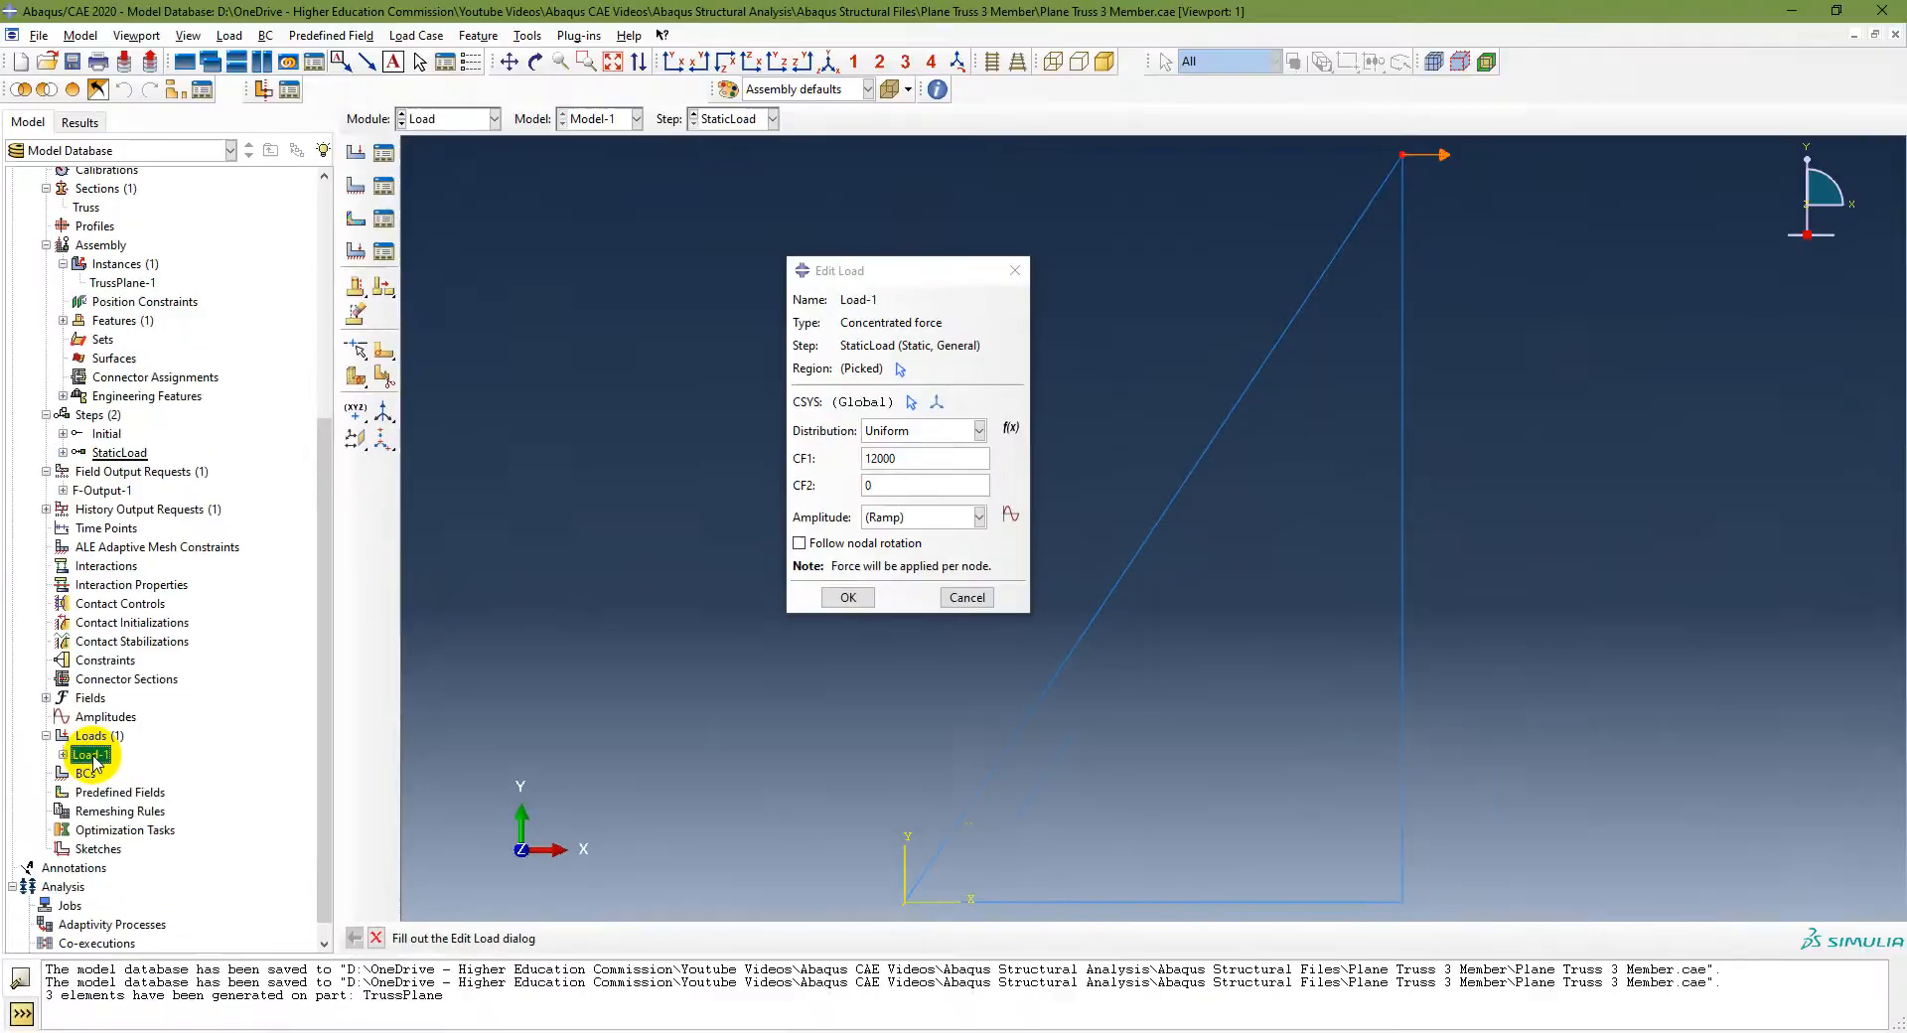
key(alt+Tab)
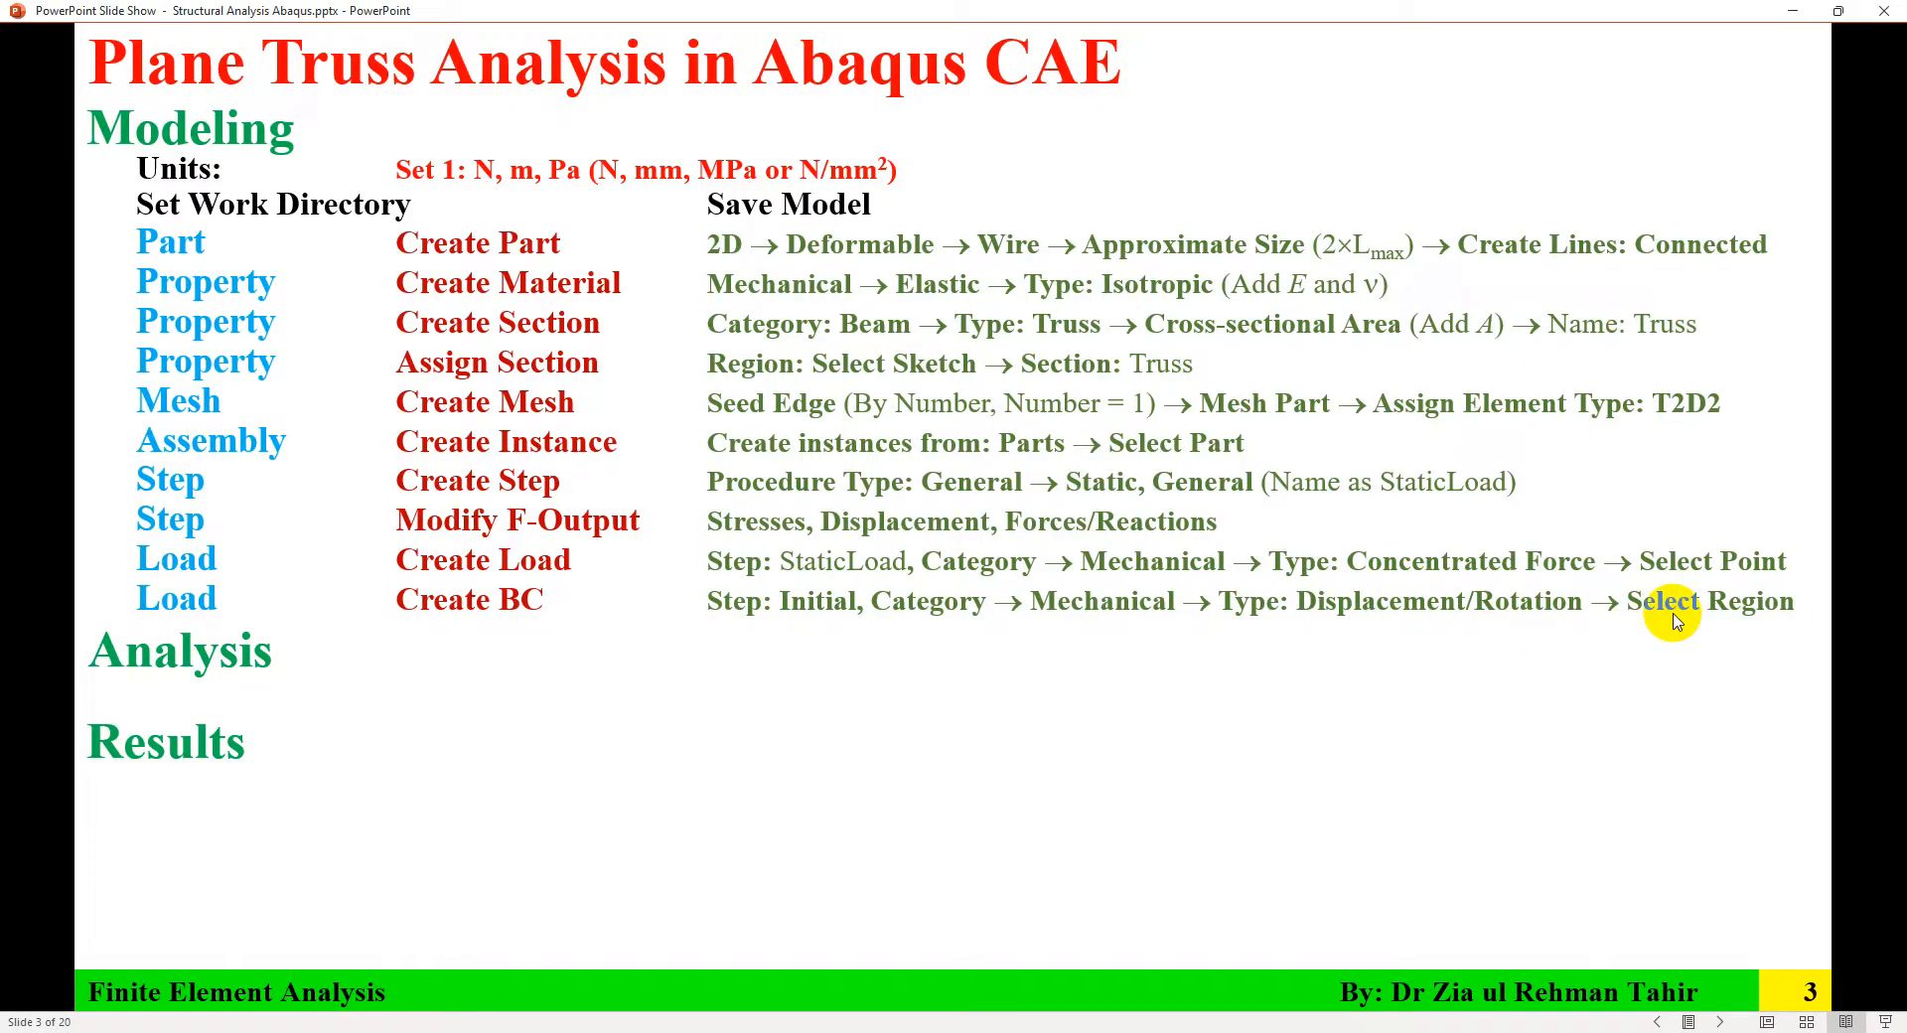
click(1465, 1032)
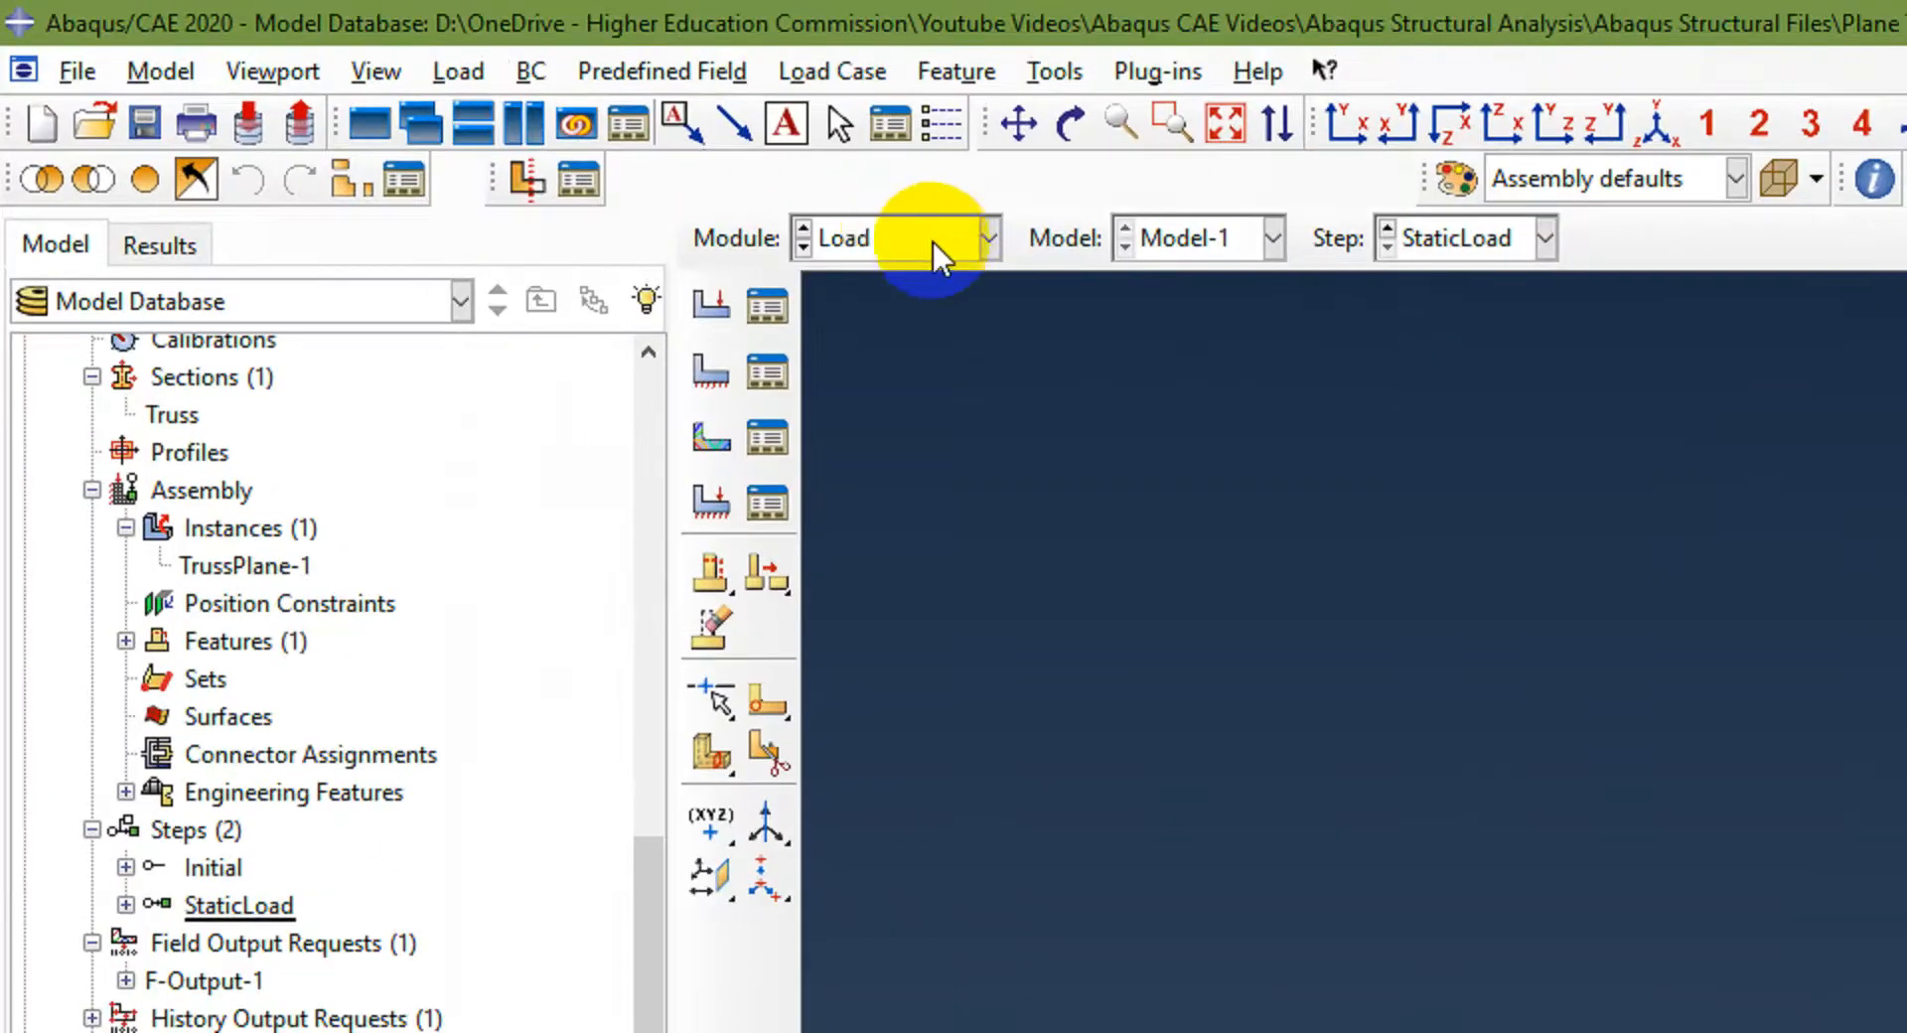
click(852, 254)
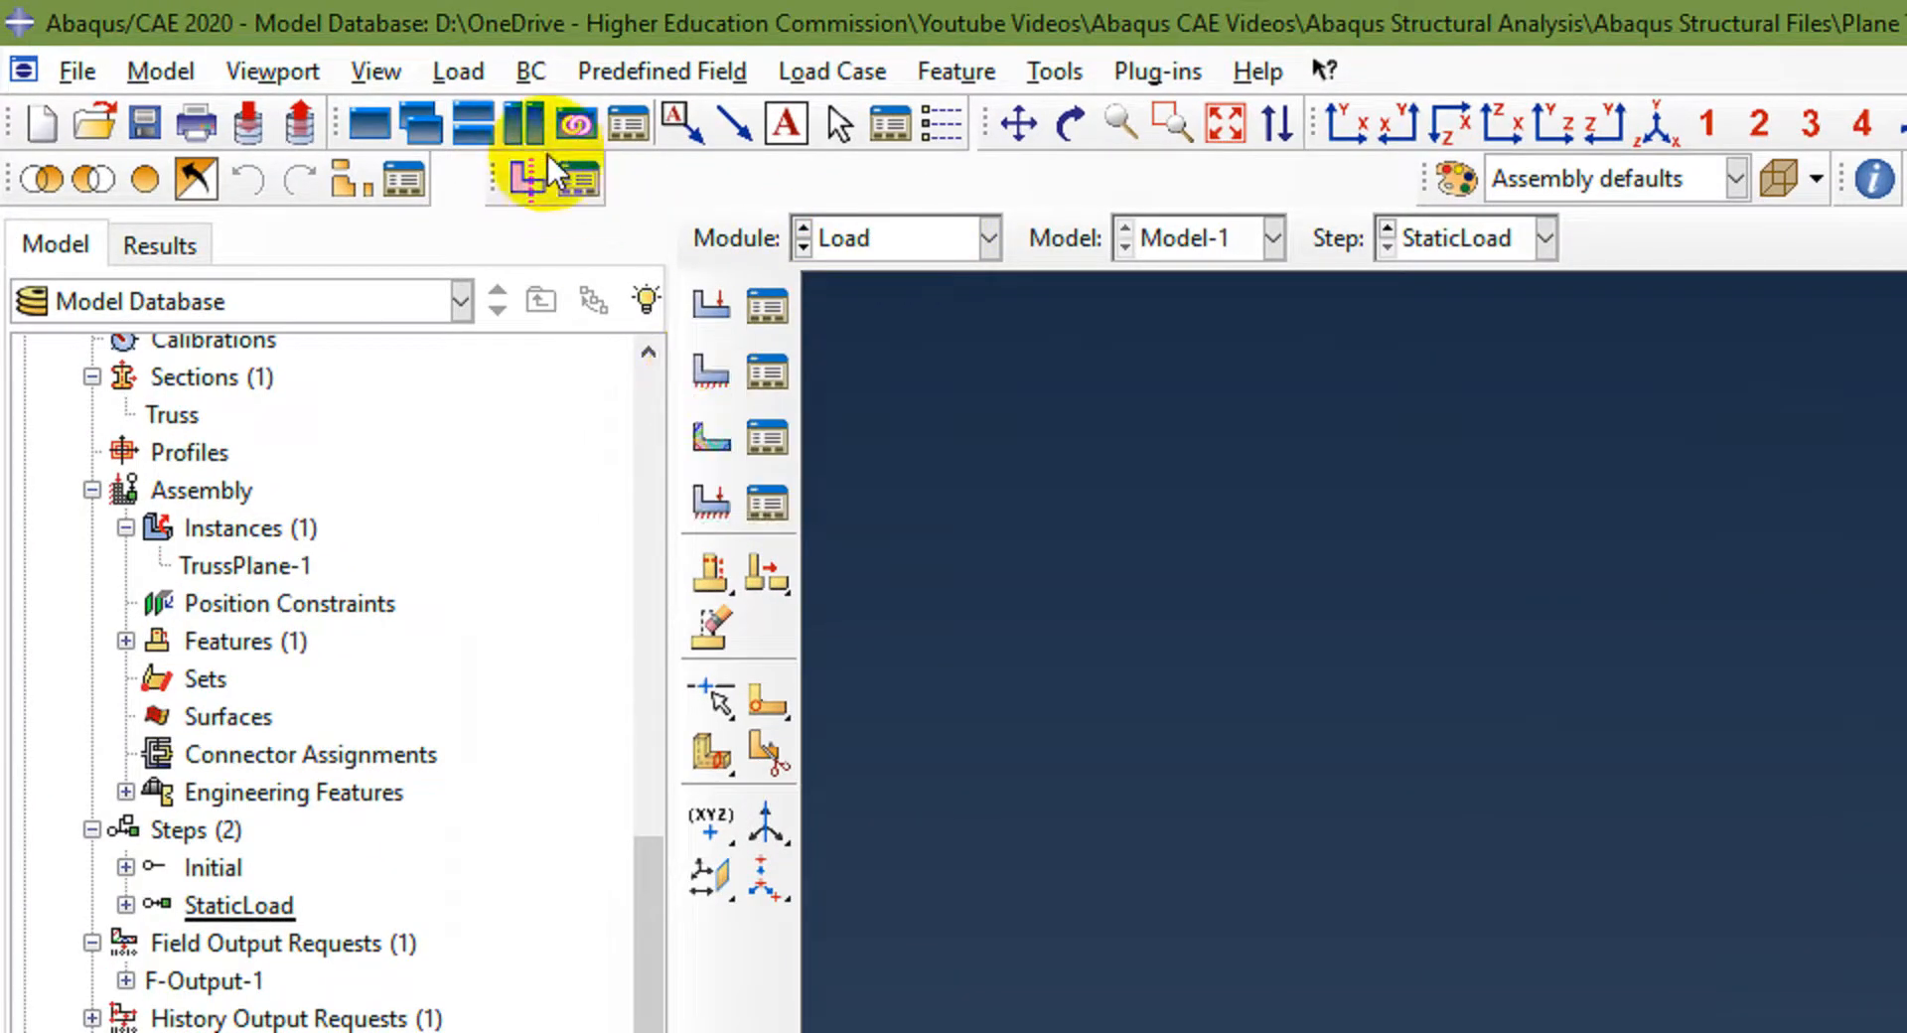
click(529, 73)
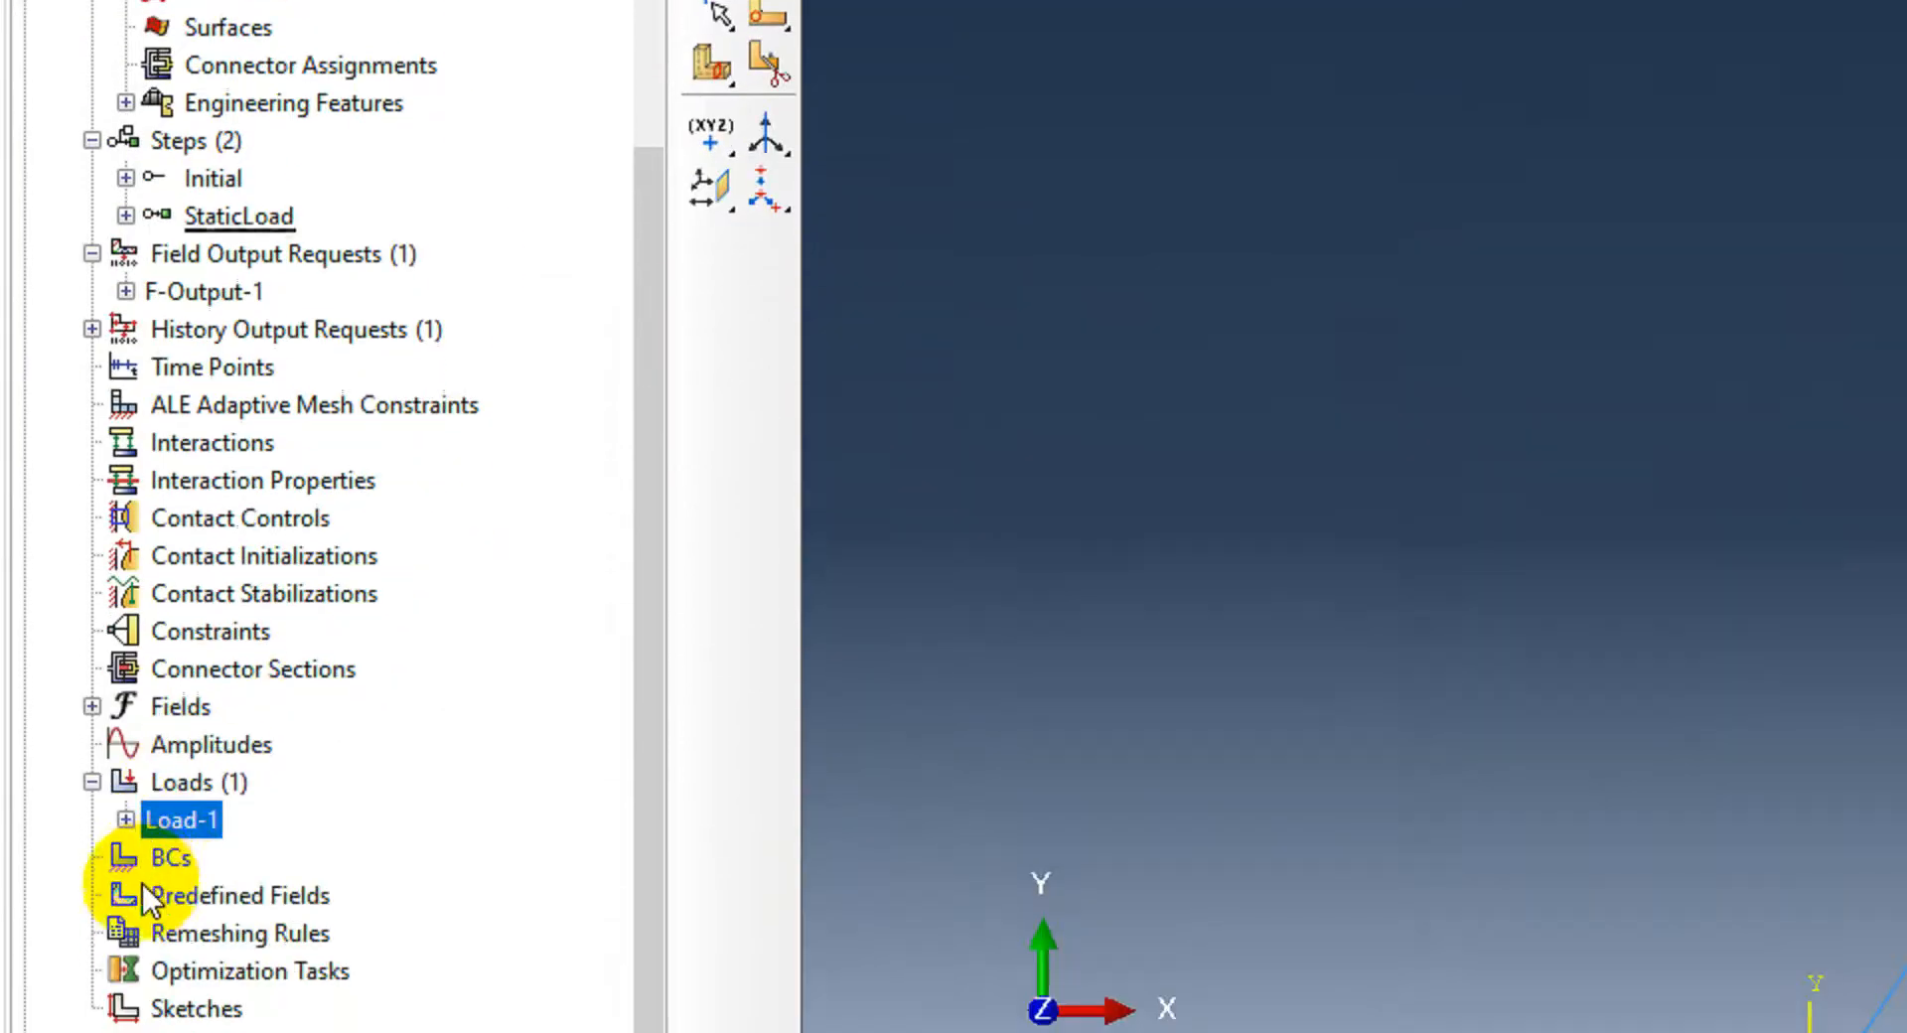
Step: Create a pin support named Pin in the Initial step: Displacement/Rotation at the bottom-left node with U1 and U2 fixed
double_click(160, 861)
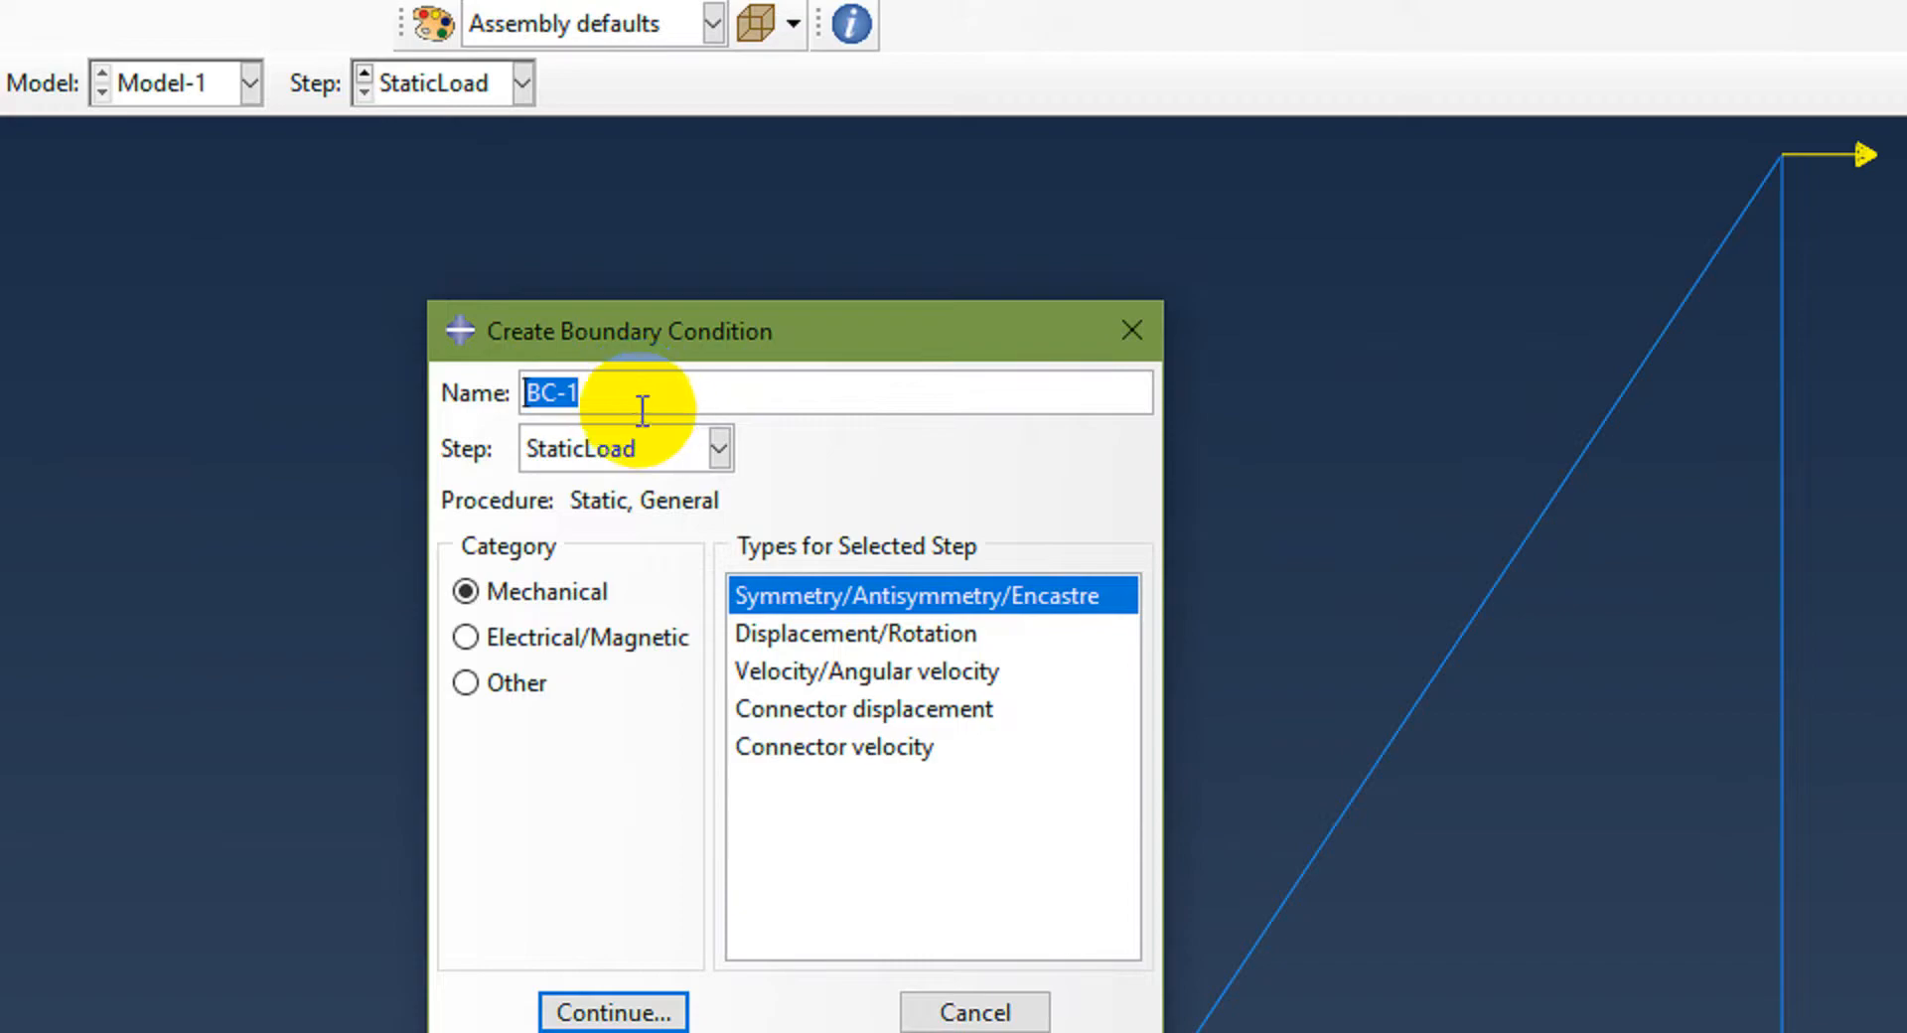
click(719, 449)
click(658, 493)
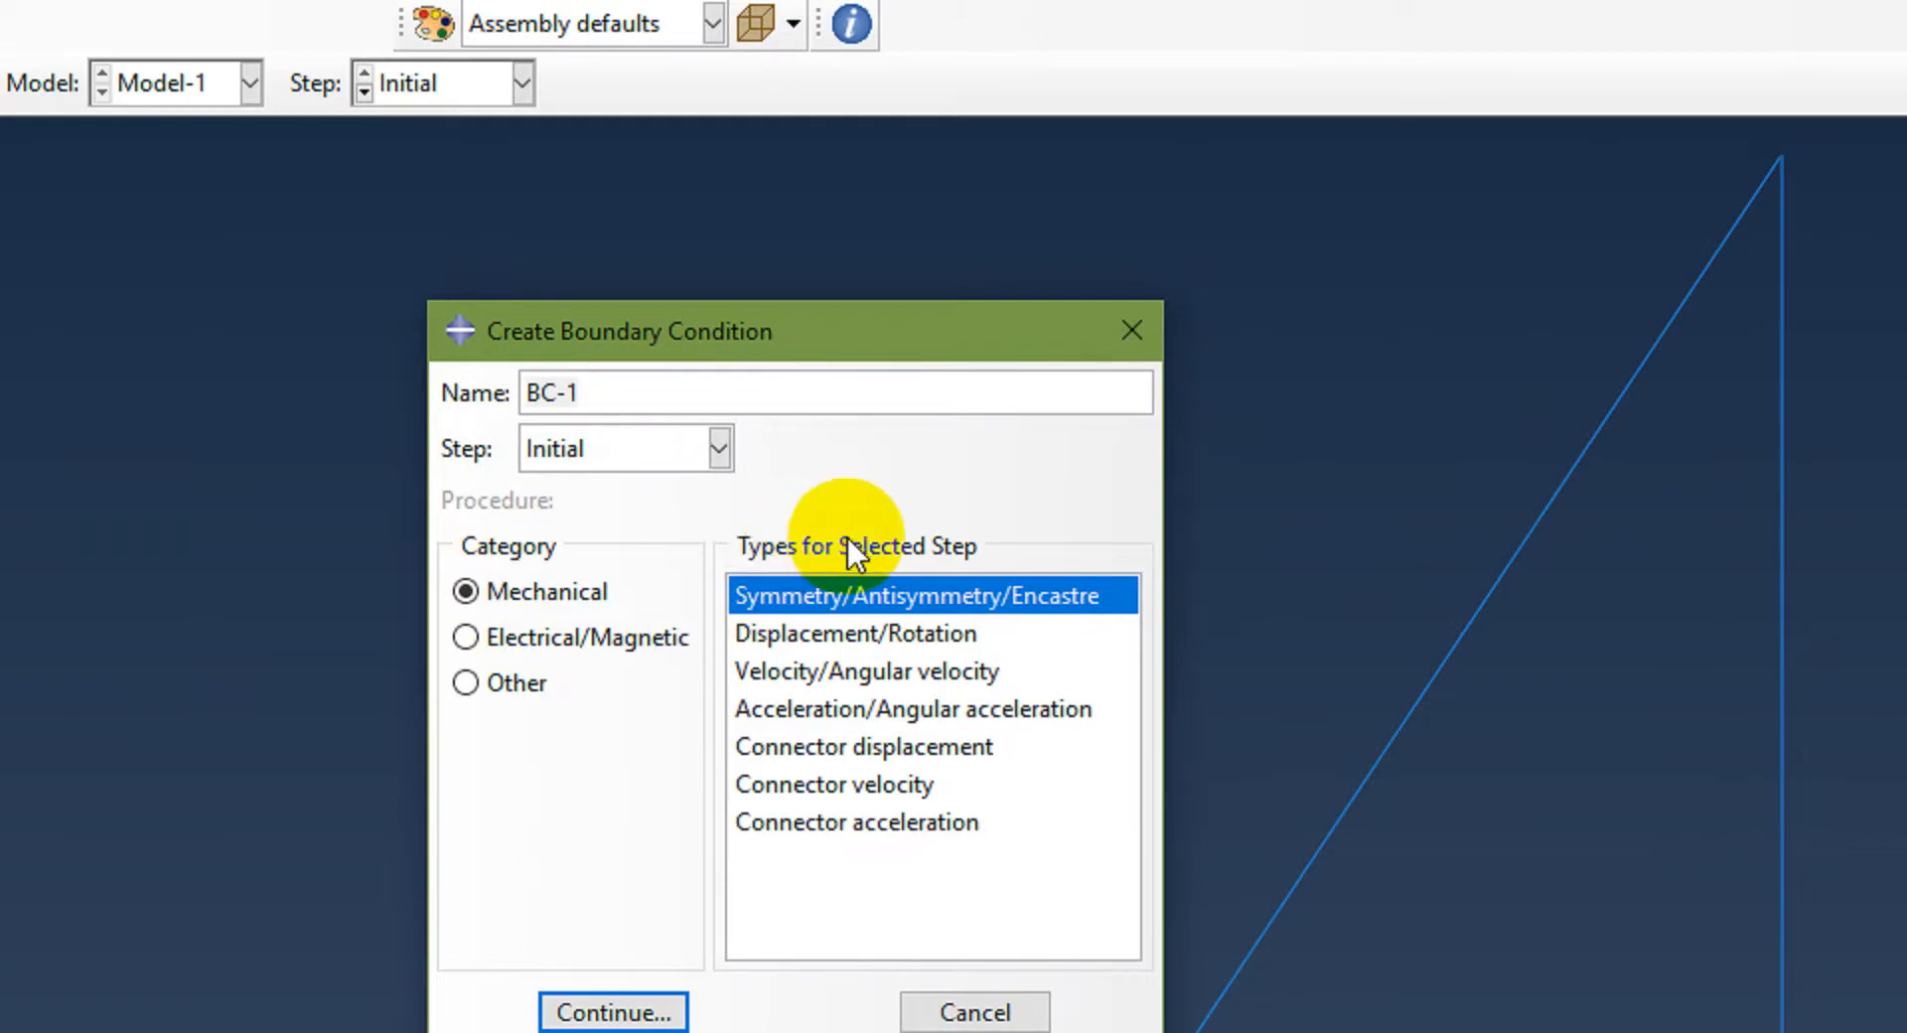
click(830, 633)
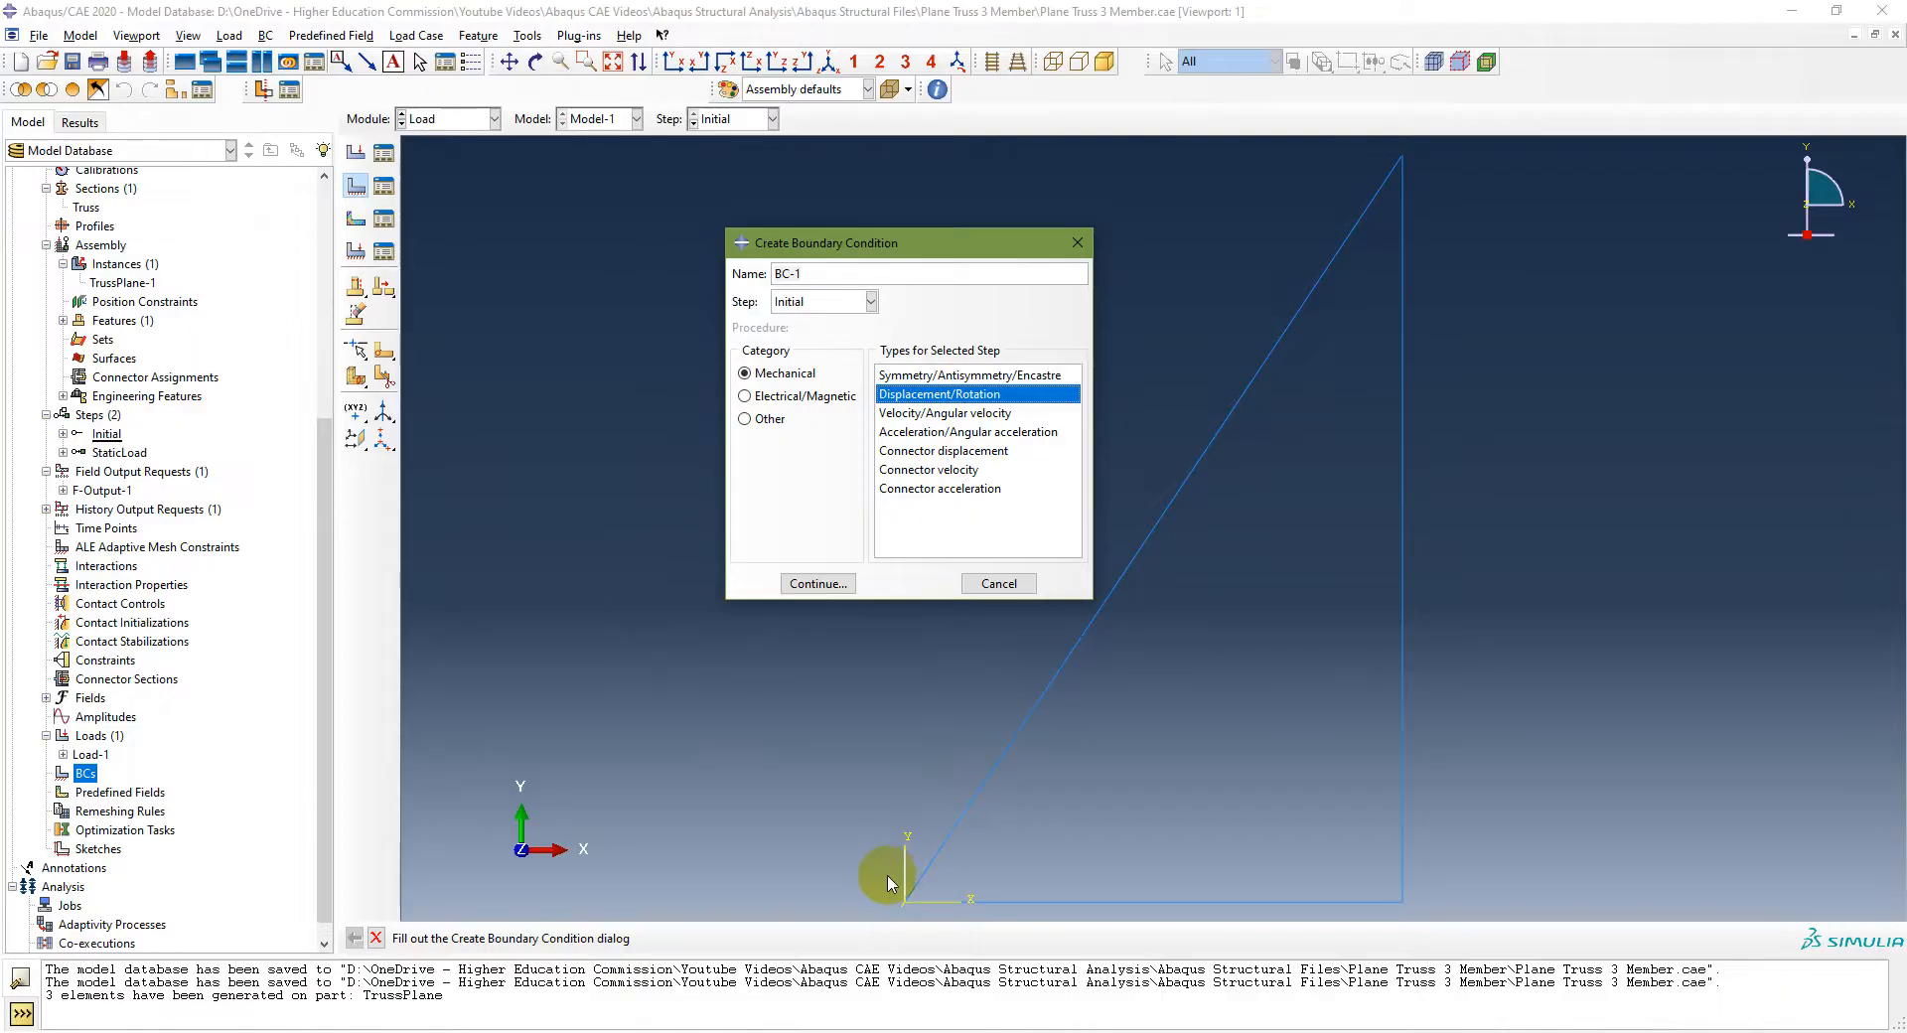
key(alt+Tab)
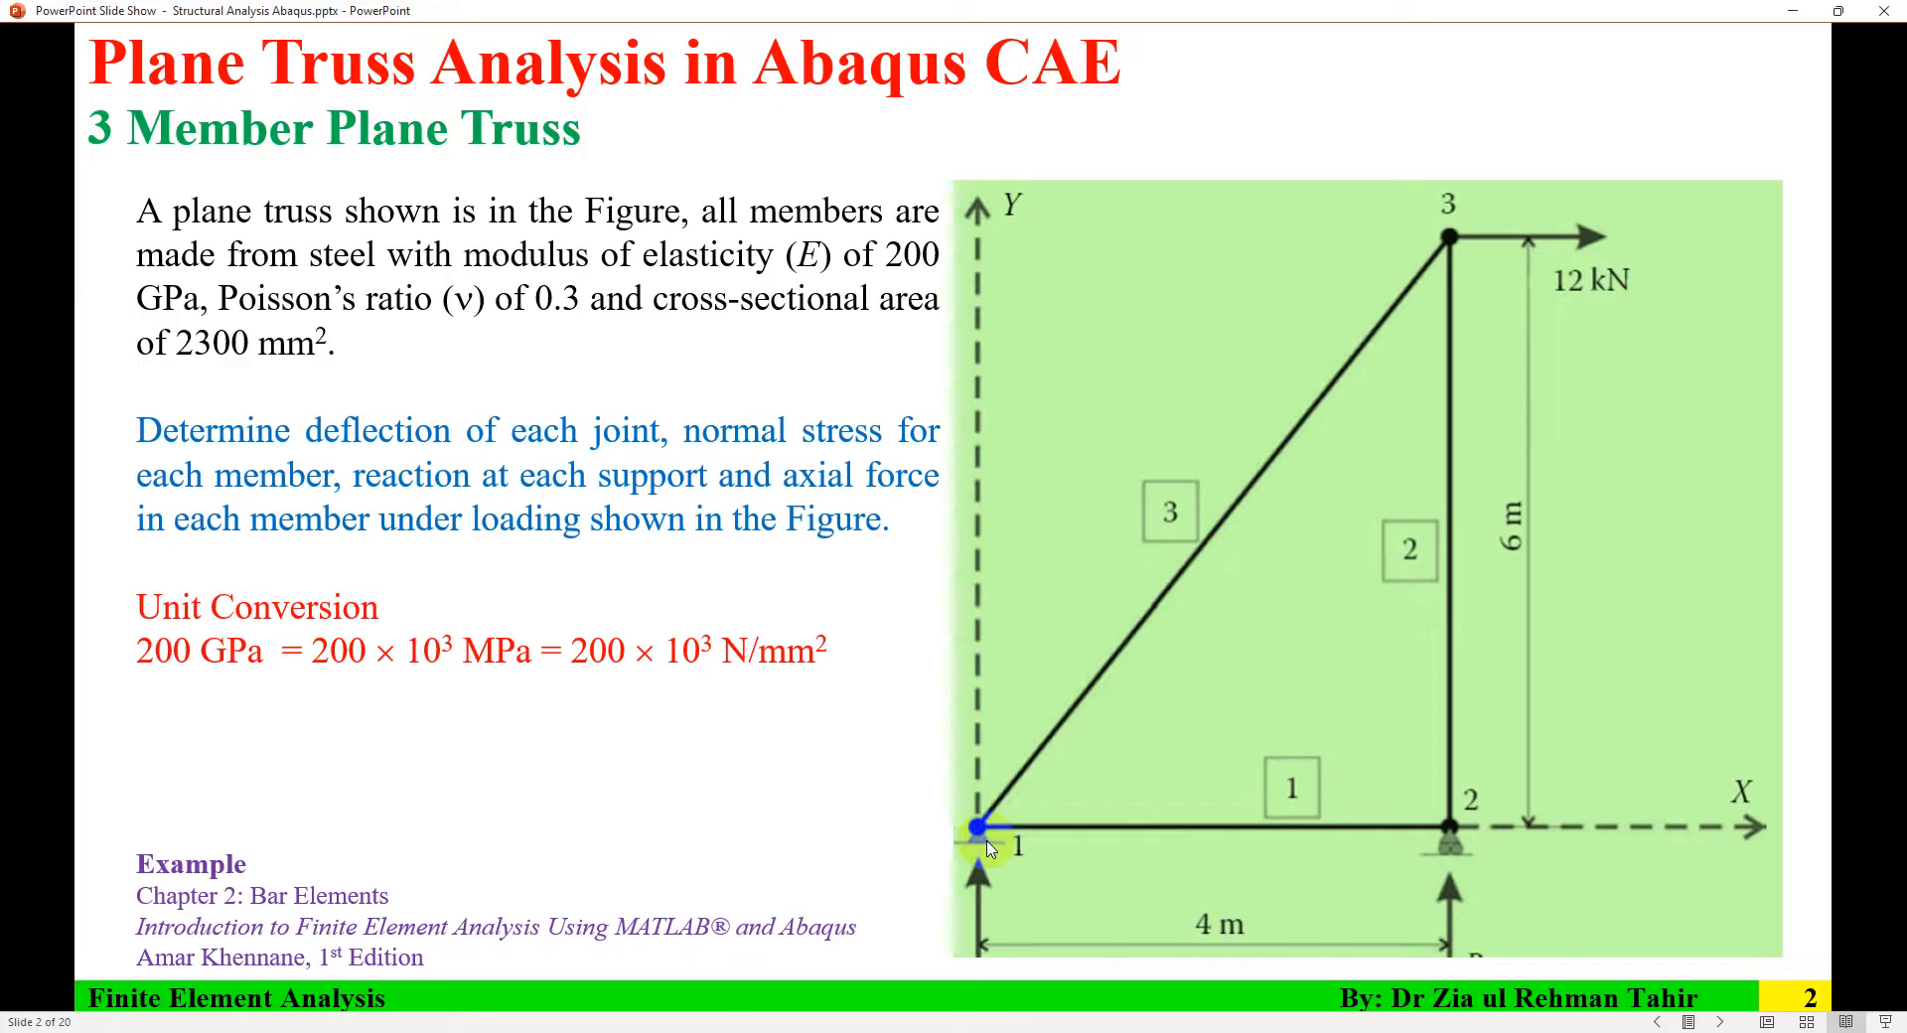
click(1431, 1032)
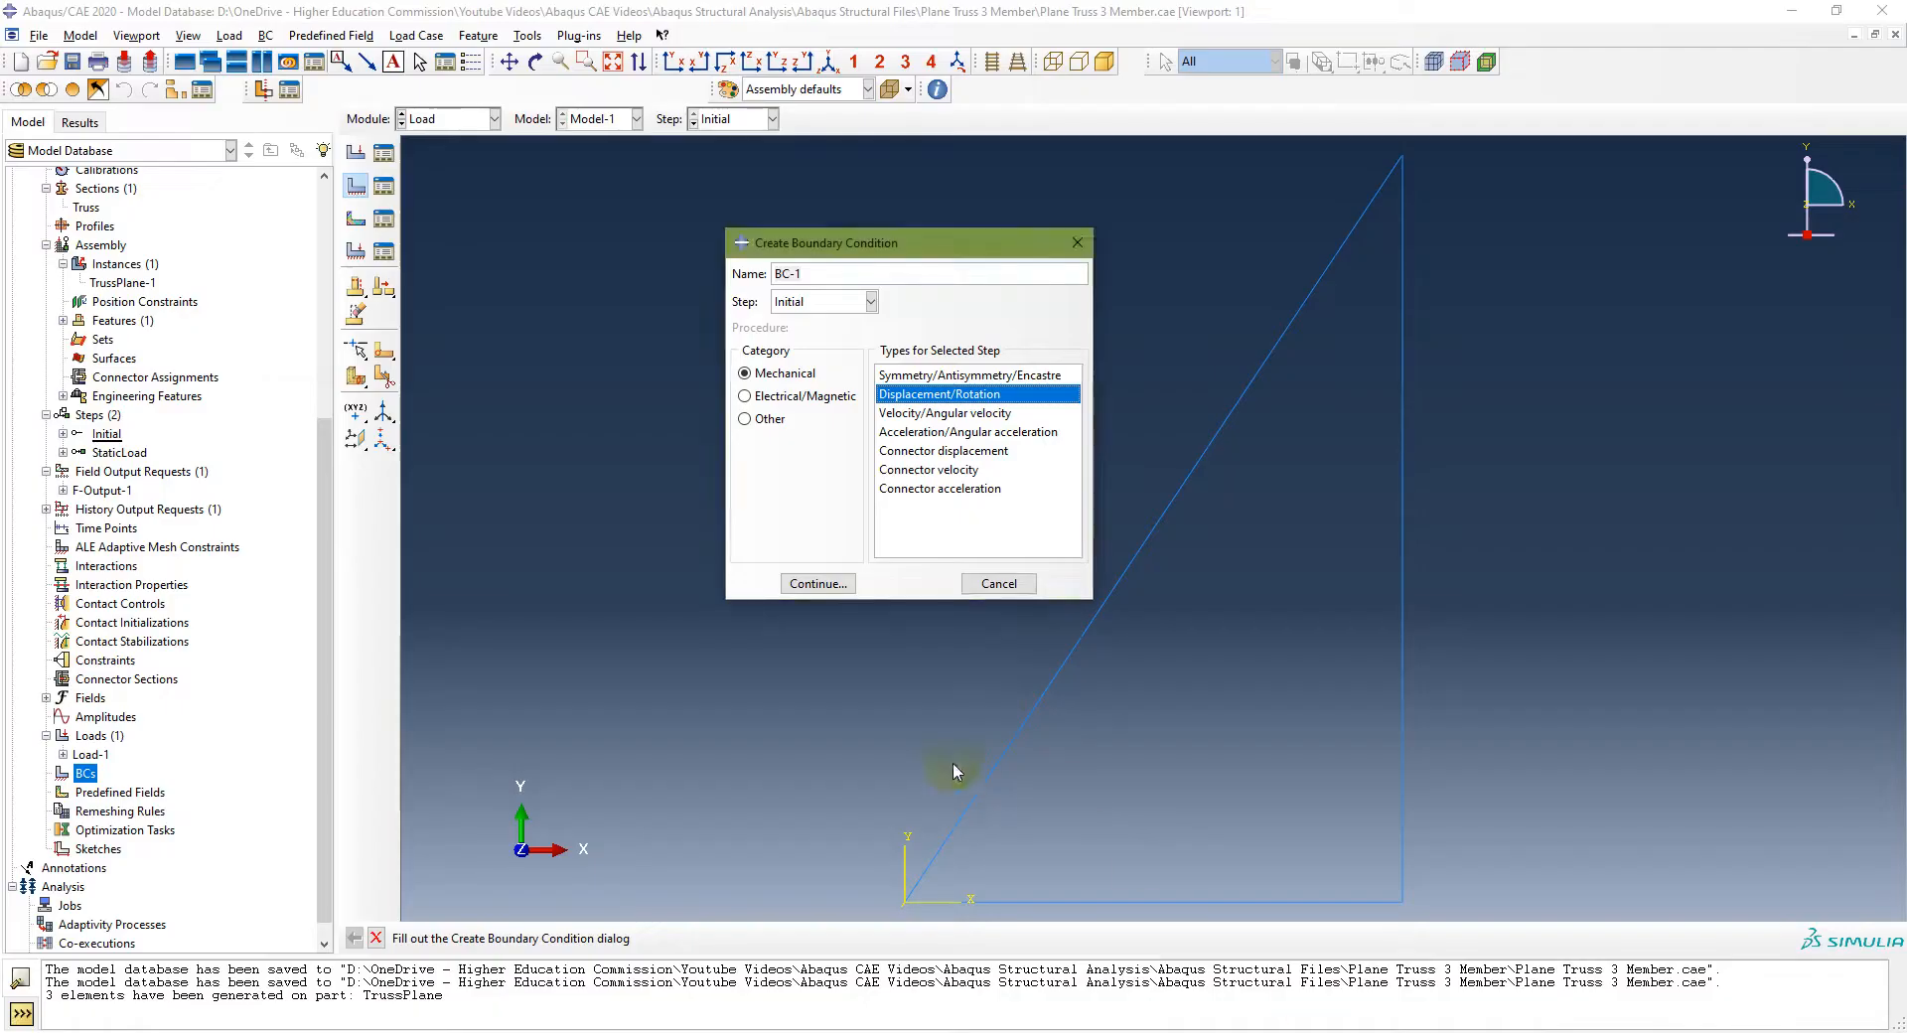
click(804, 583)
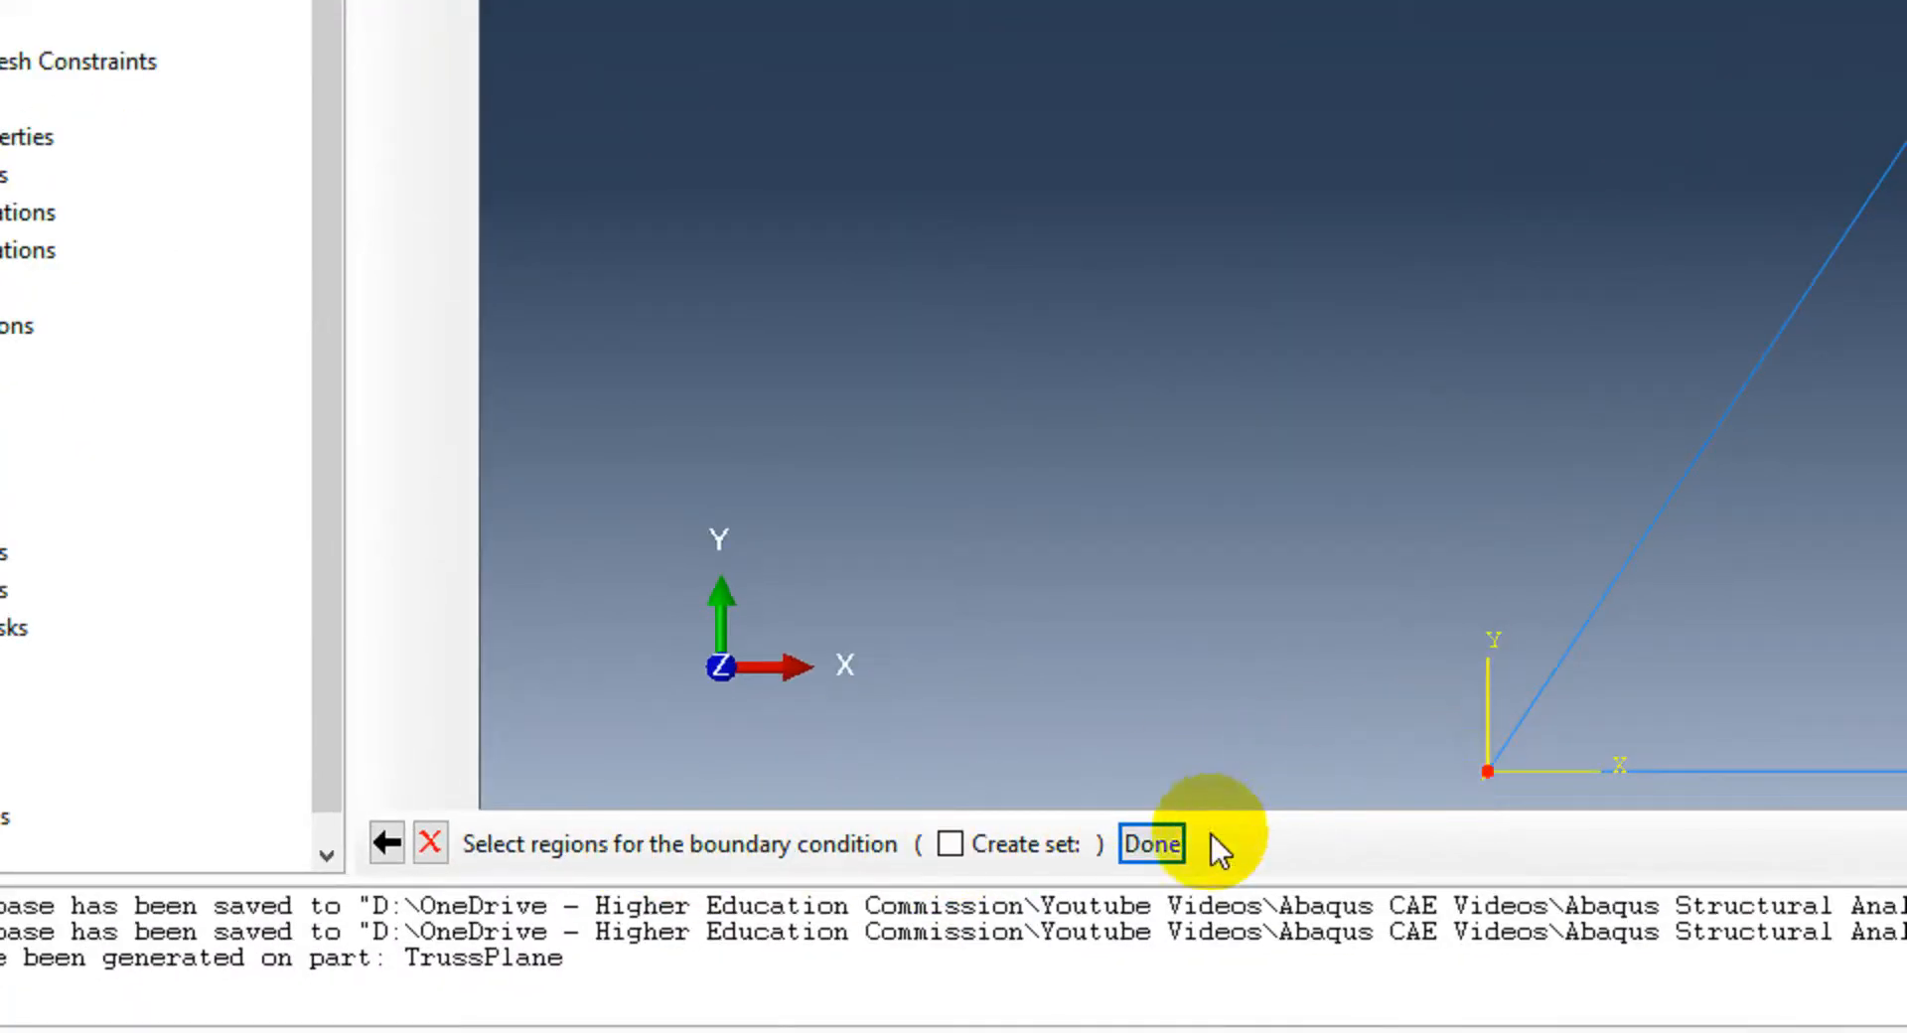
click(1152, 843)
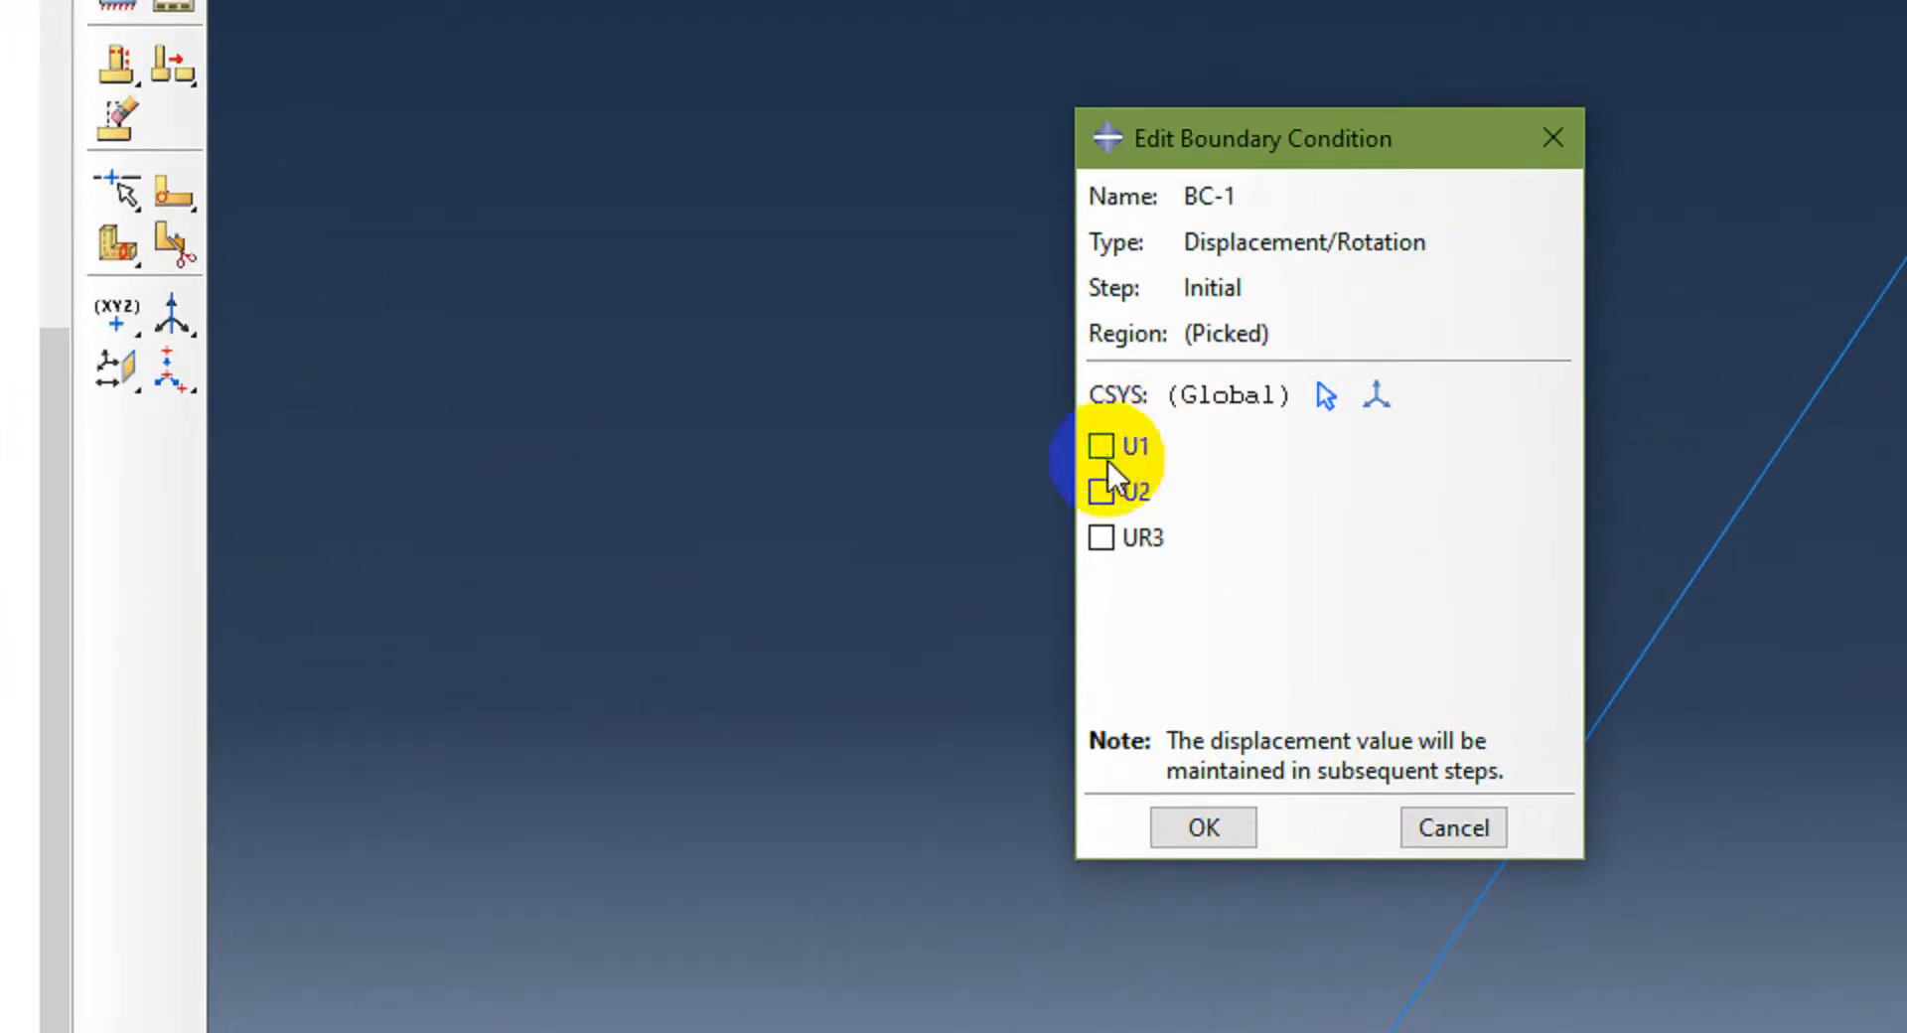
click(1105, 453)
click(1100, 493)
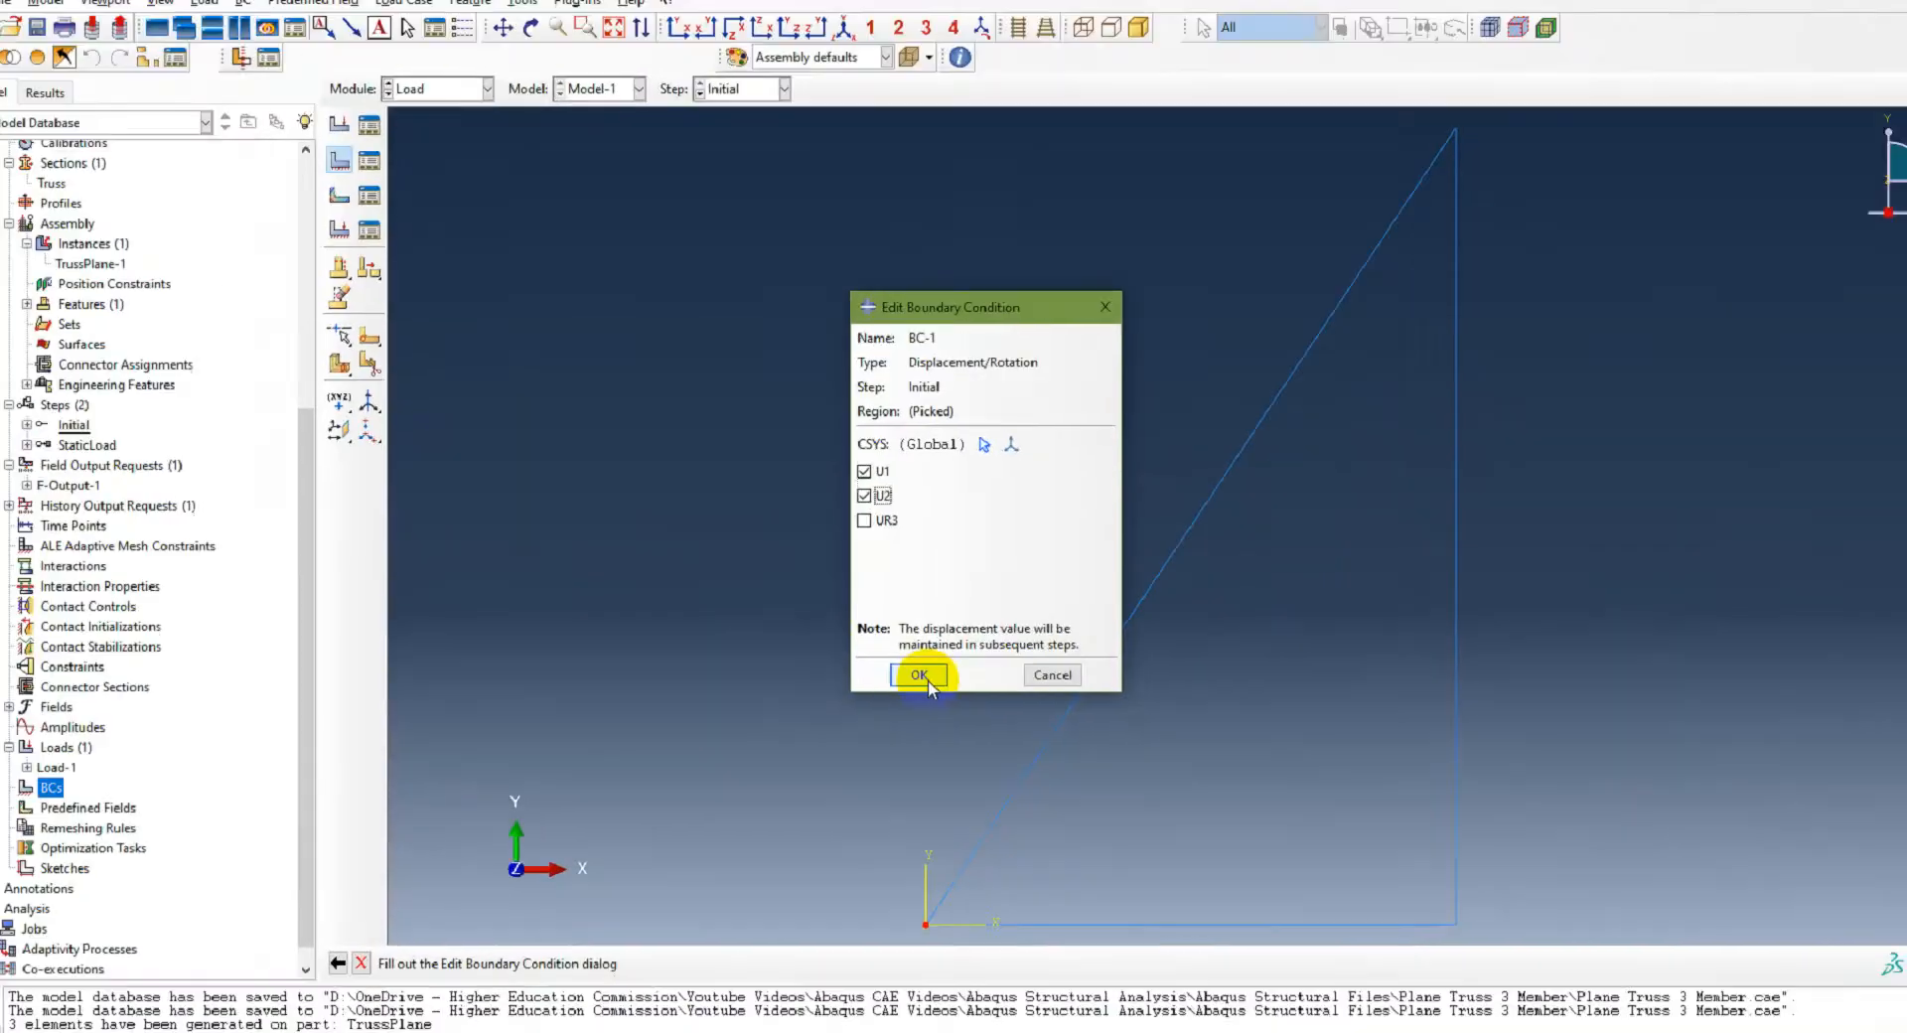
click(1219, 773)
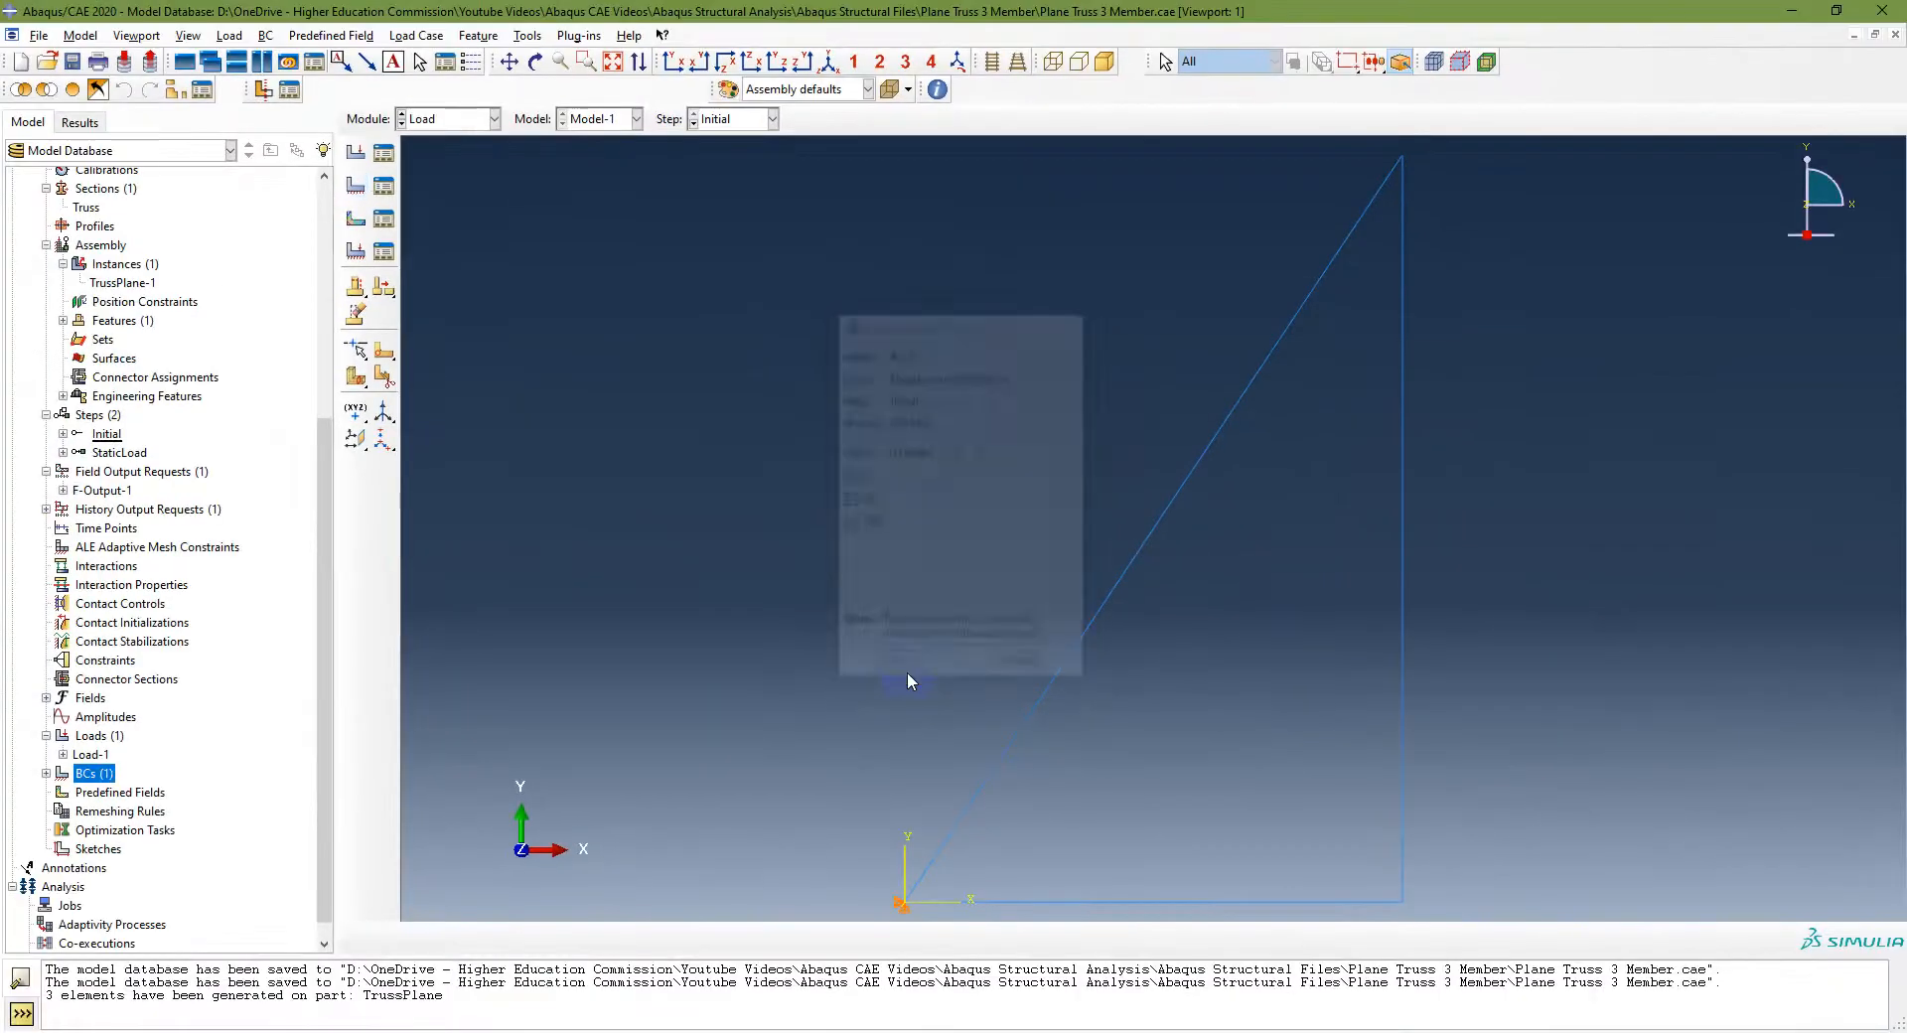
click(57, 780)
click(45, 773)
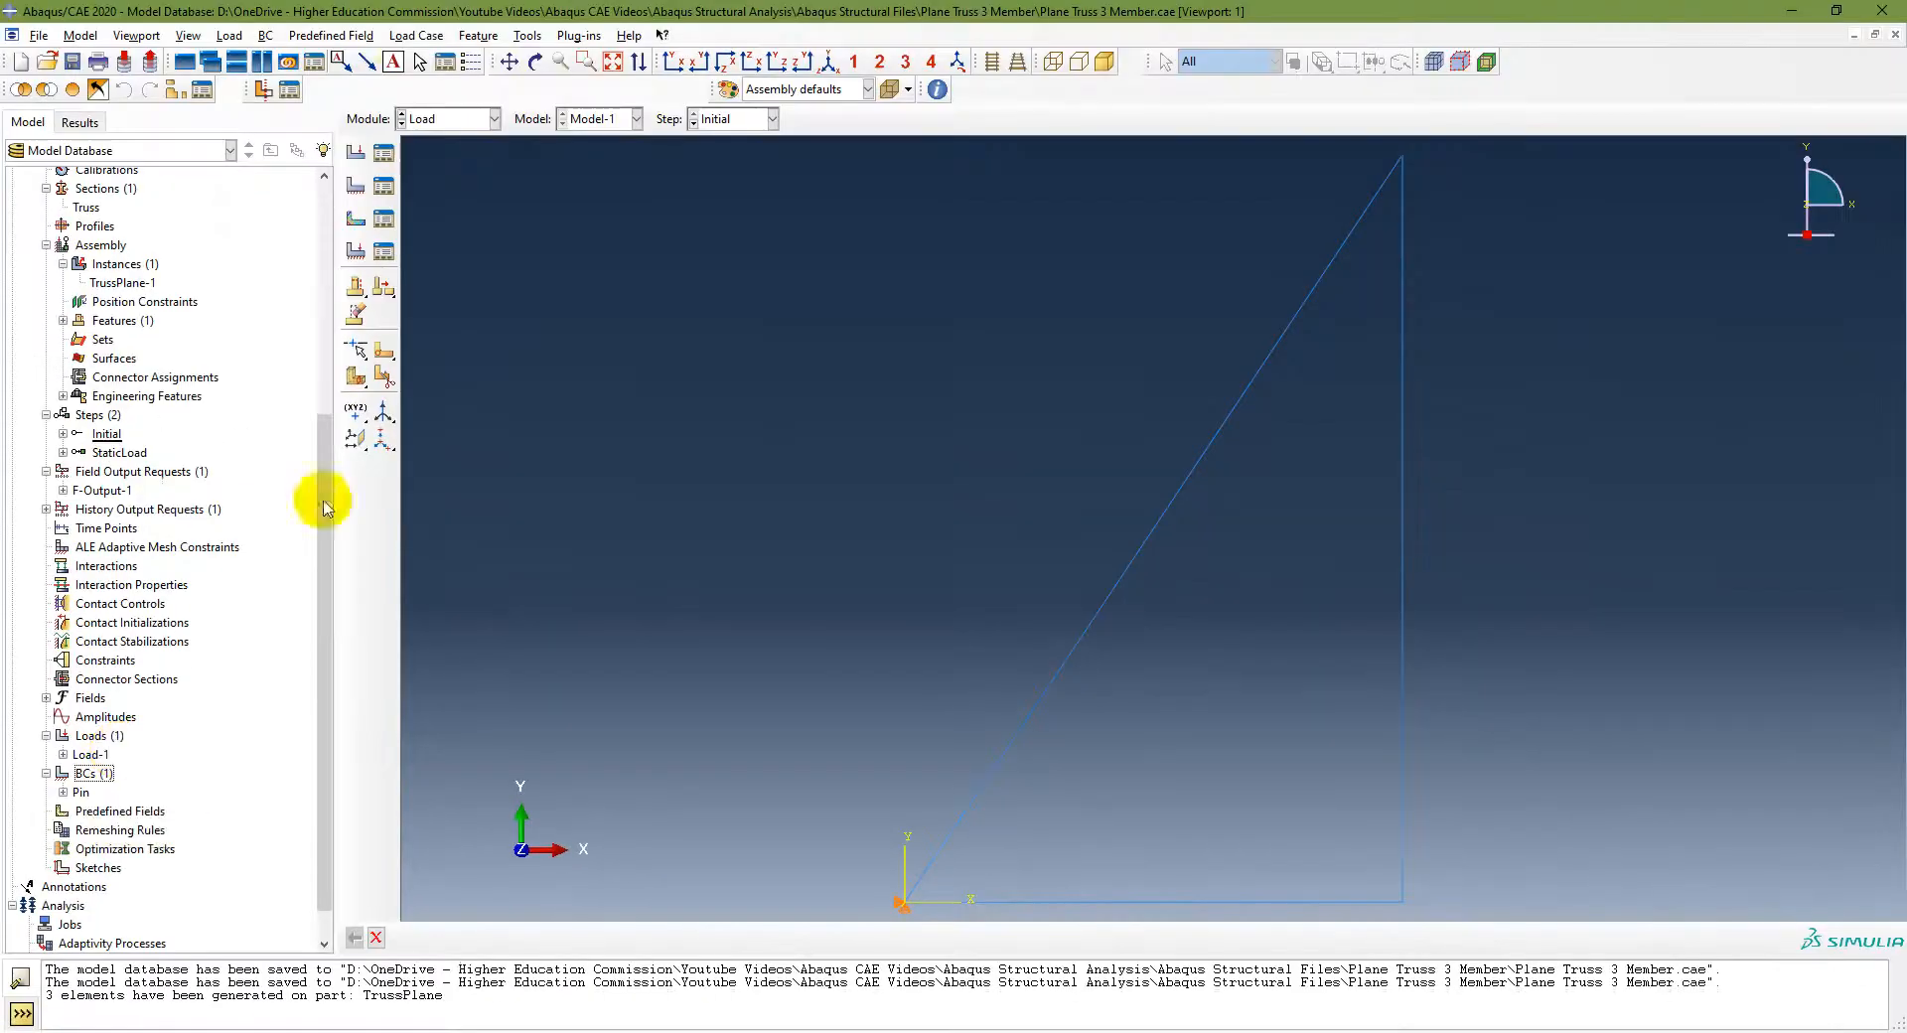
Step: Create a Displacement/Rotation boundary condition named Roller in the Initial step at the bottom-right node, fixing only U2
click(266, 36)
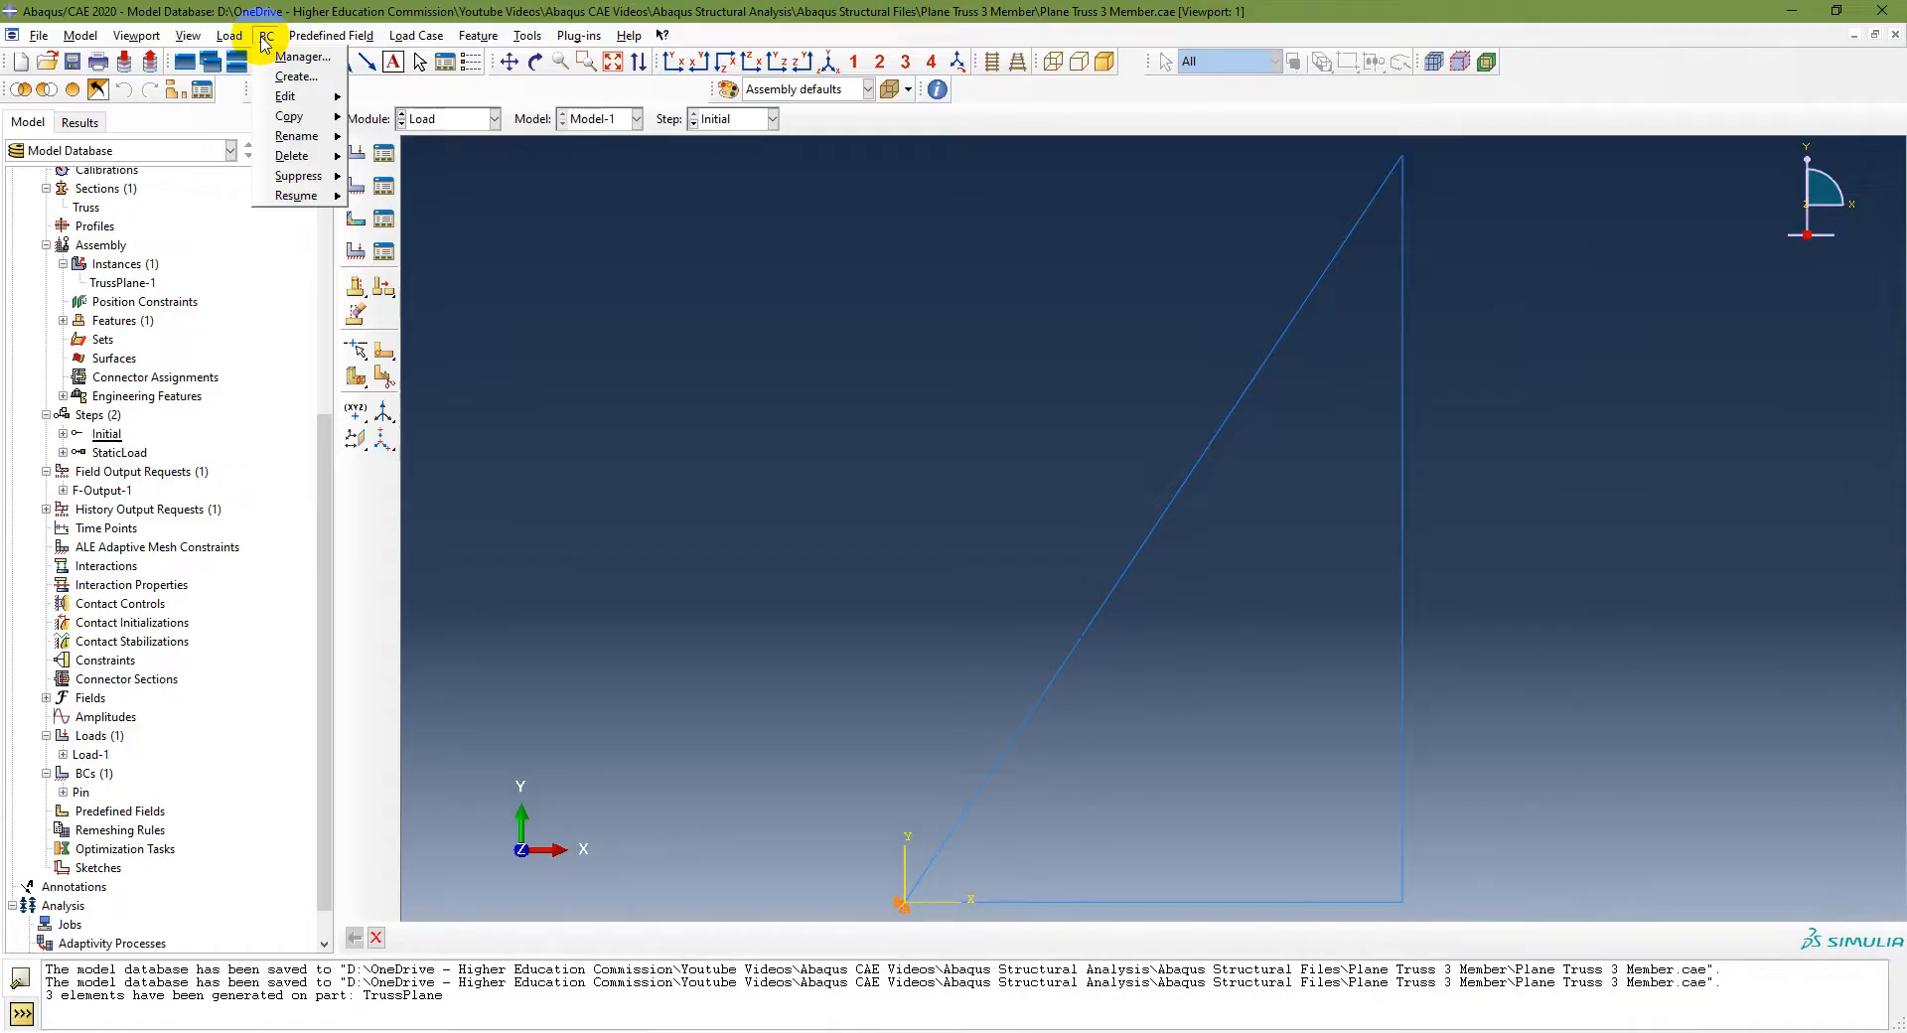
click(312, 77)
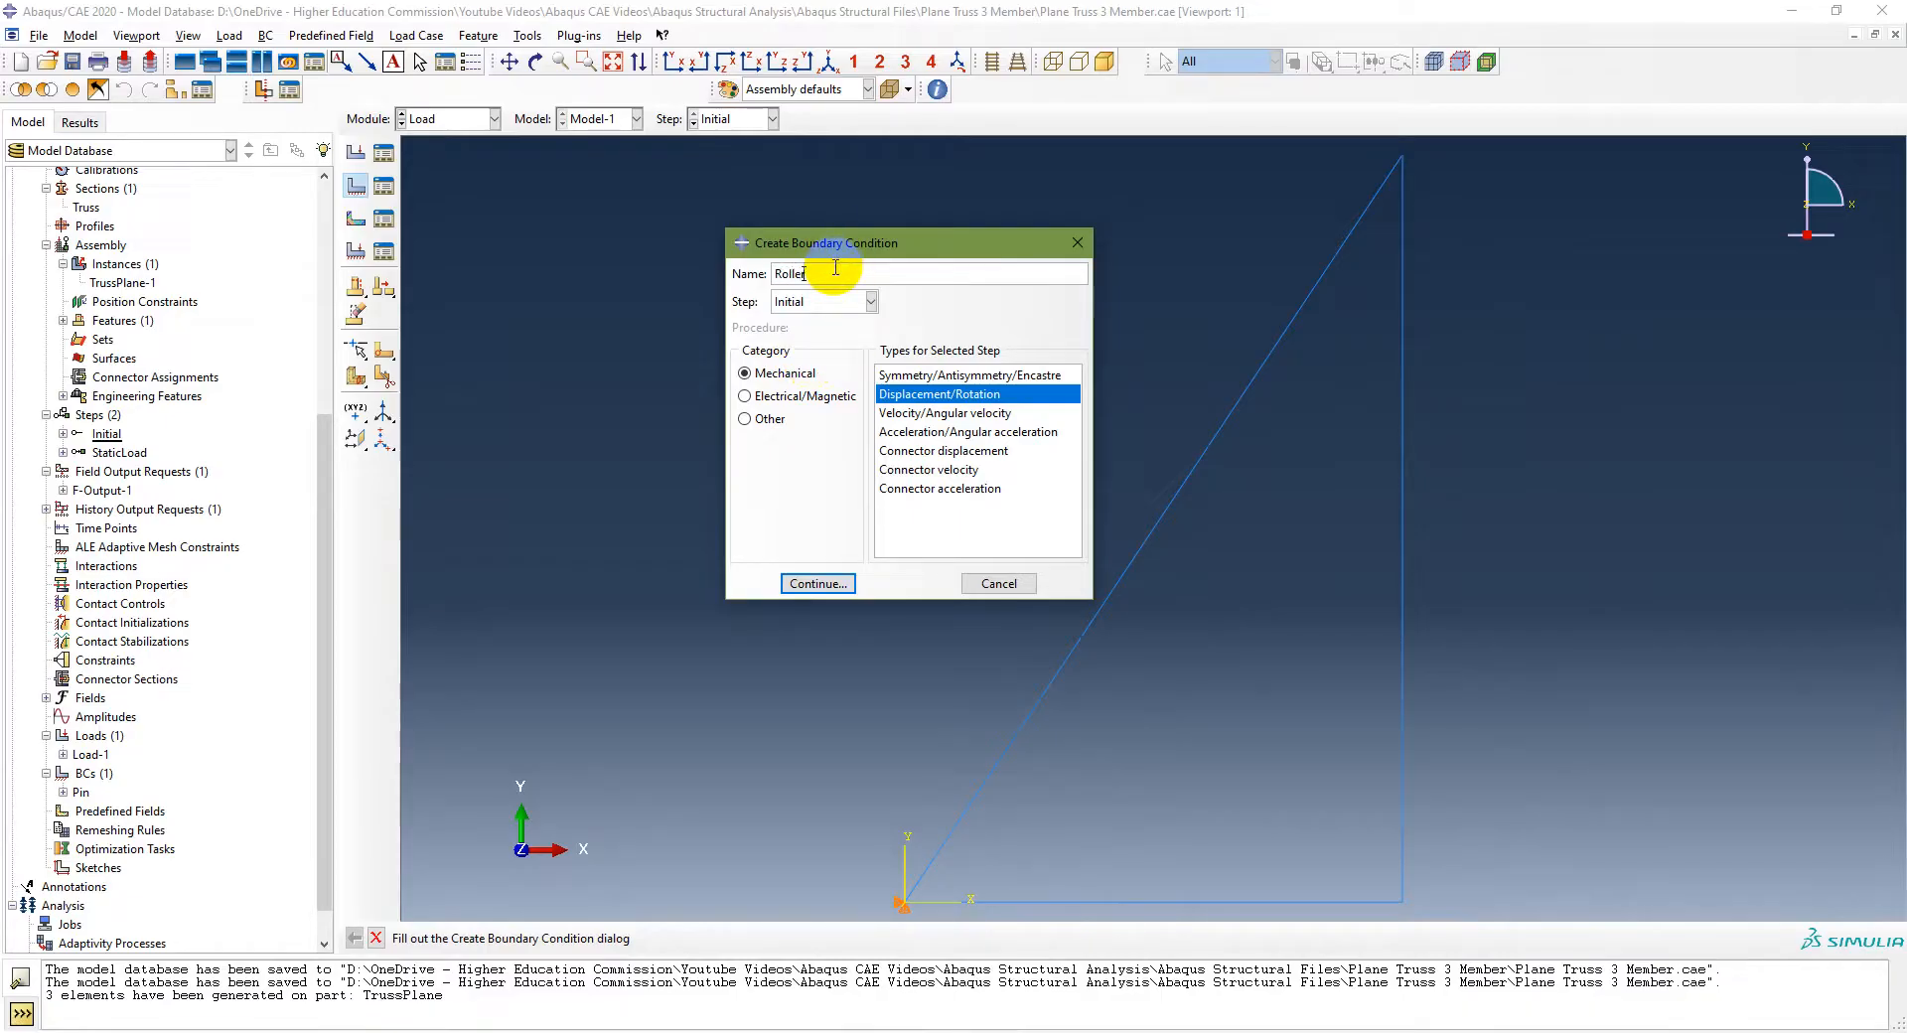
click(821, 305)
click(810, 322)
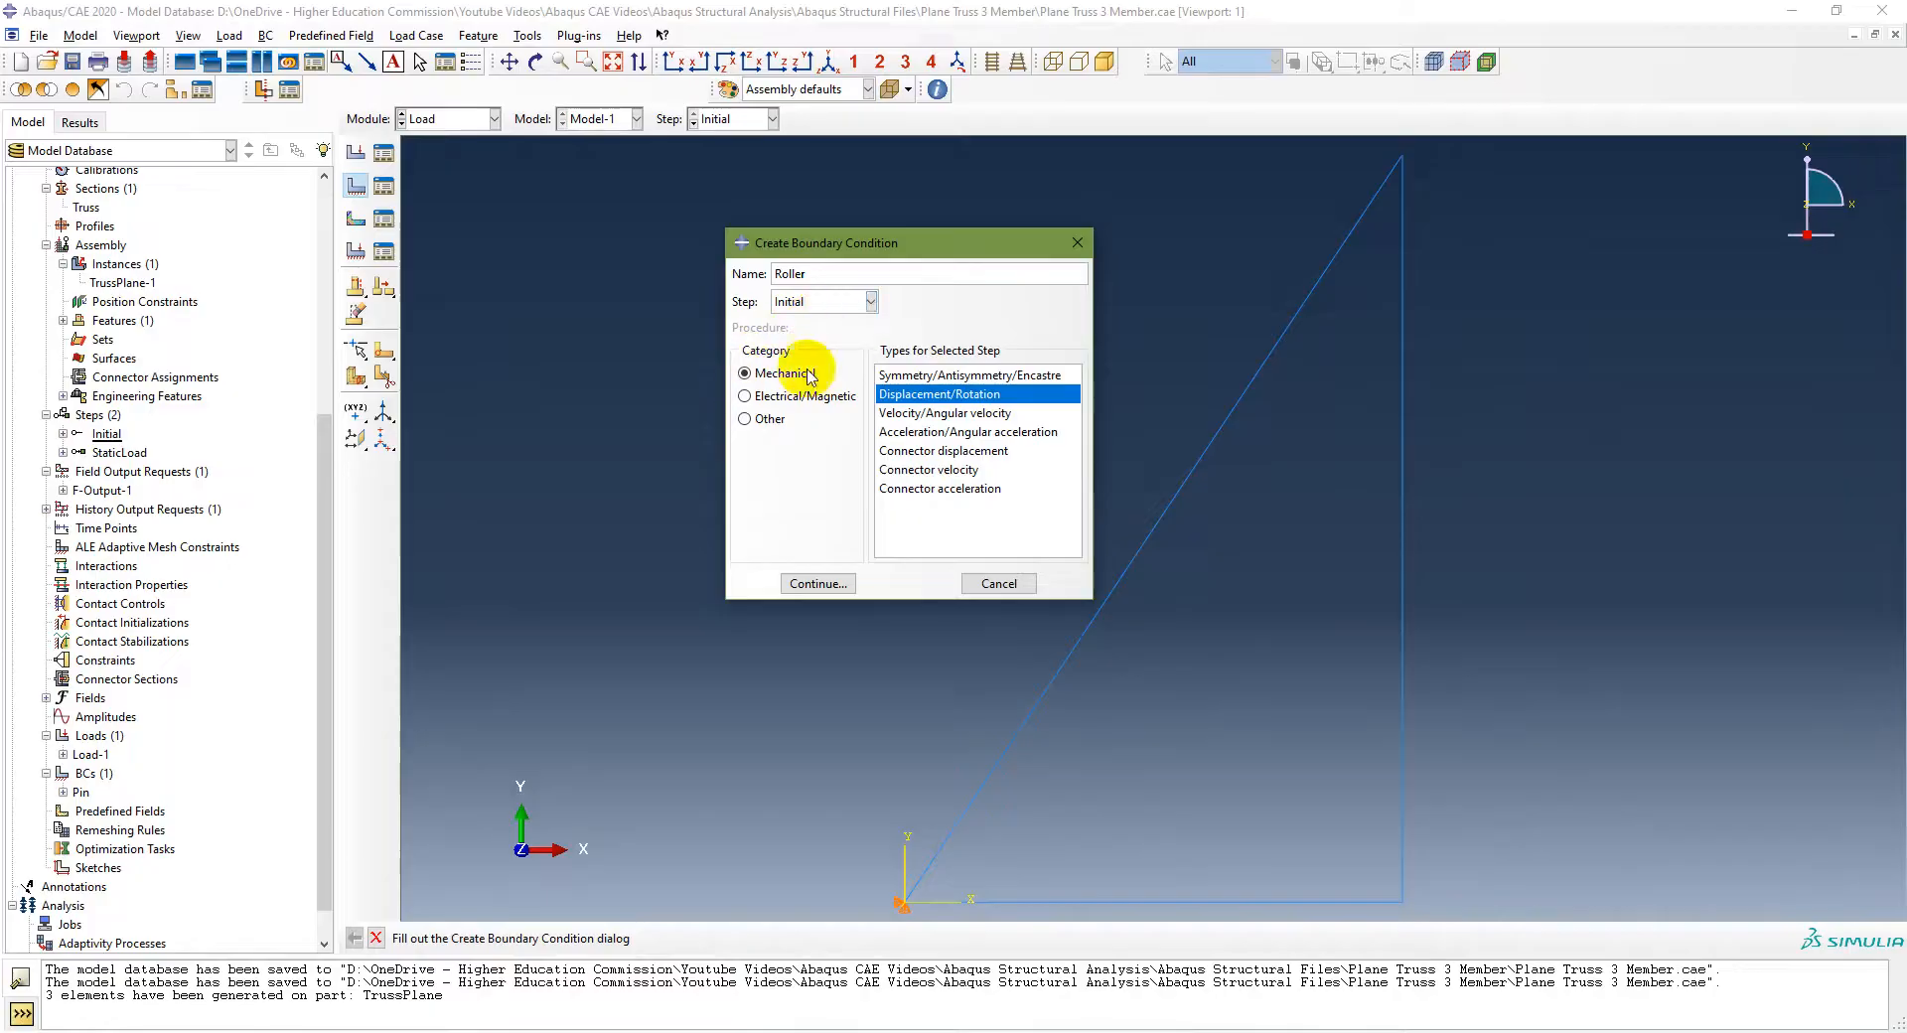
click(831, 583)
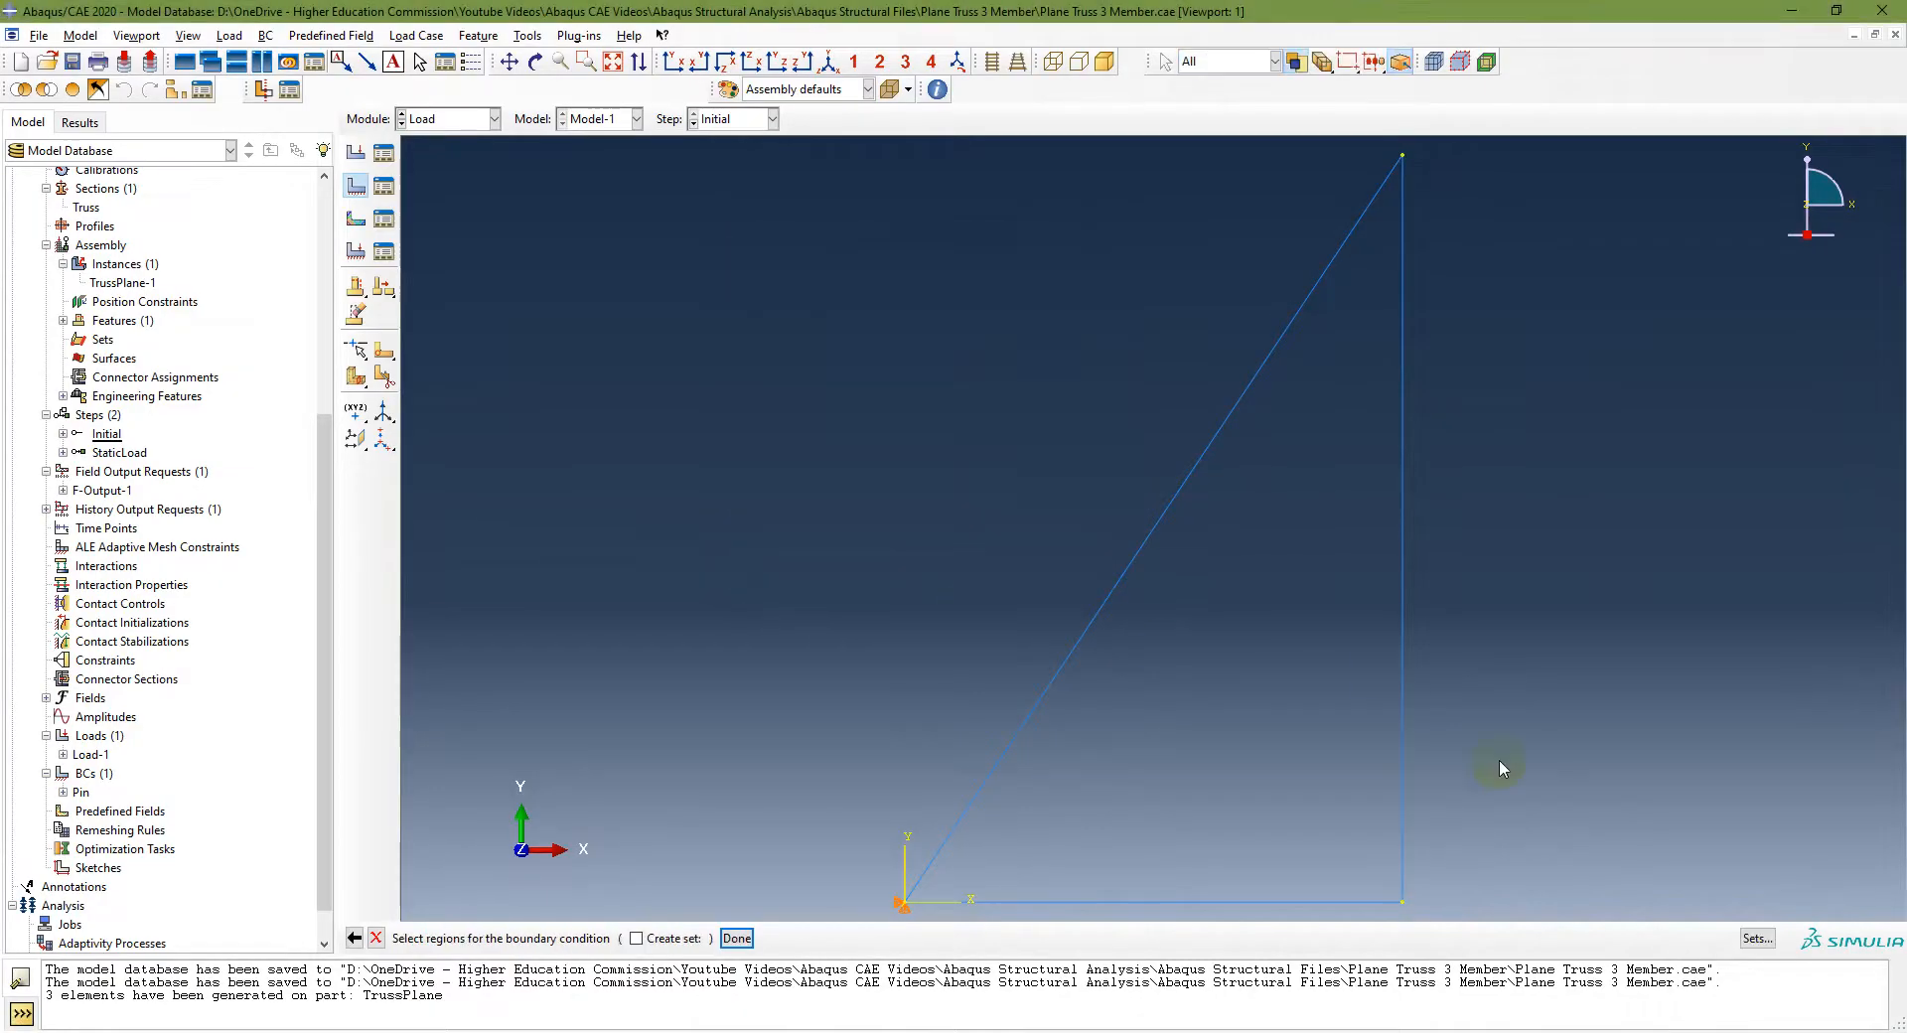
click(1394, 907)
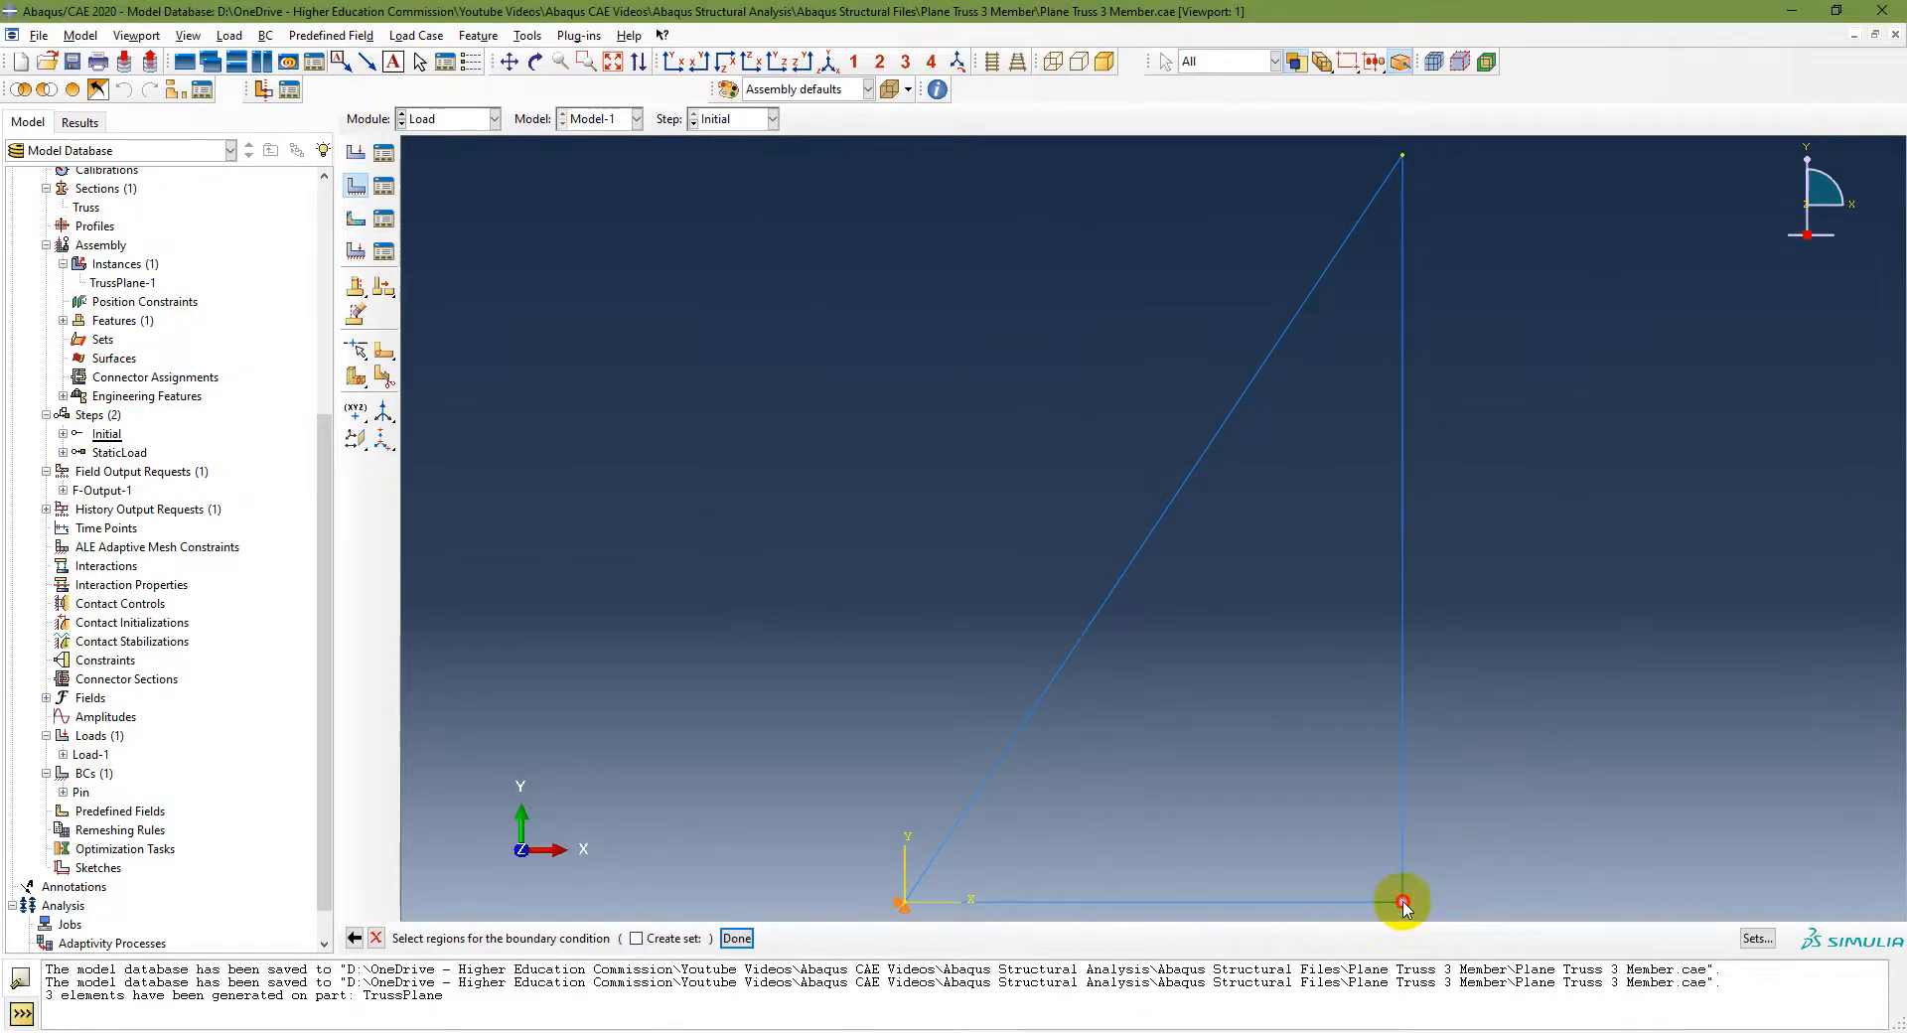
click(738, 940)
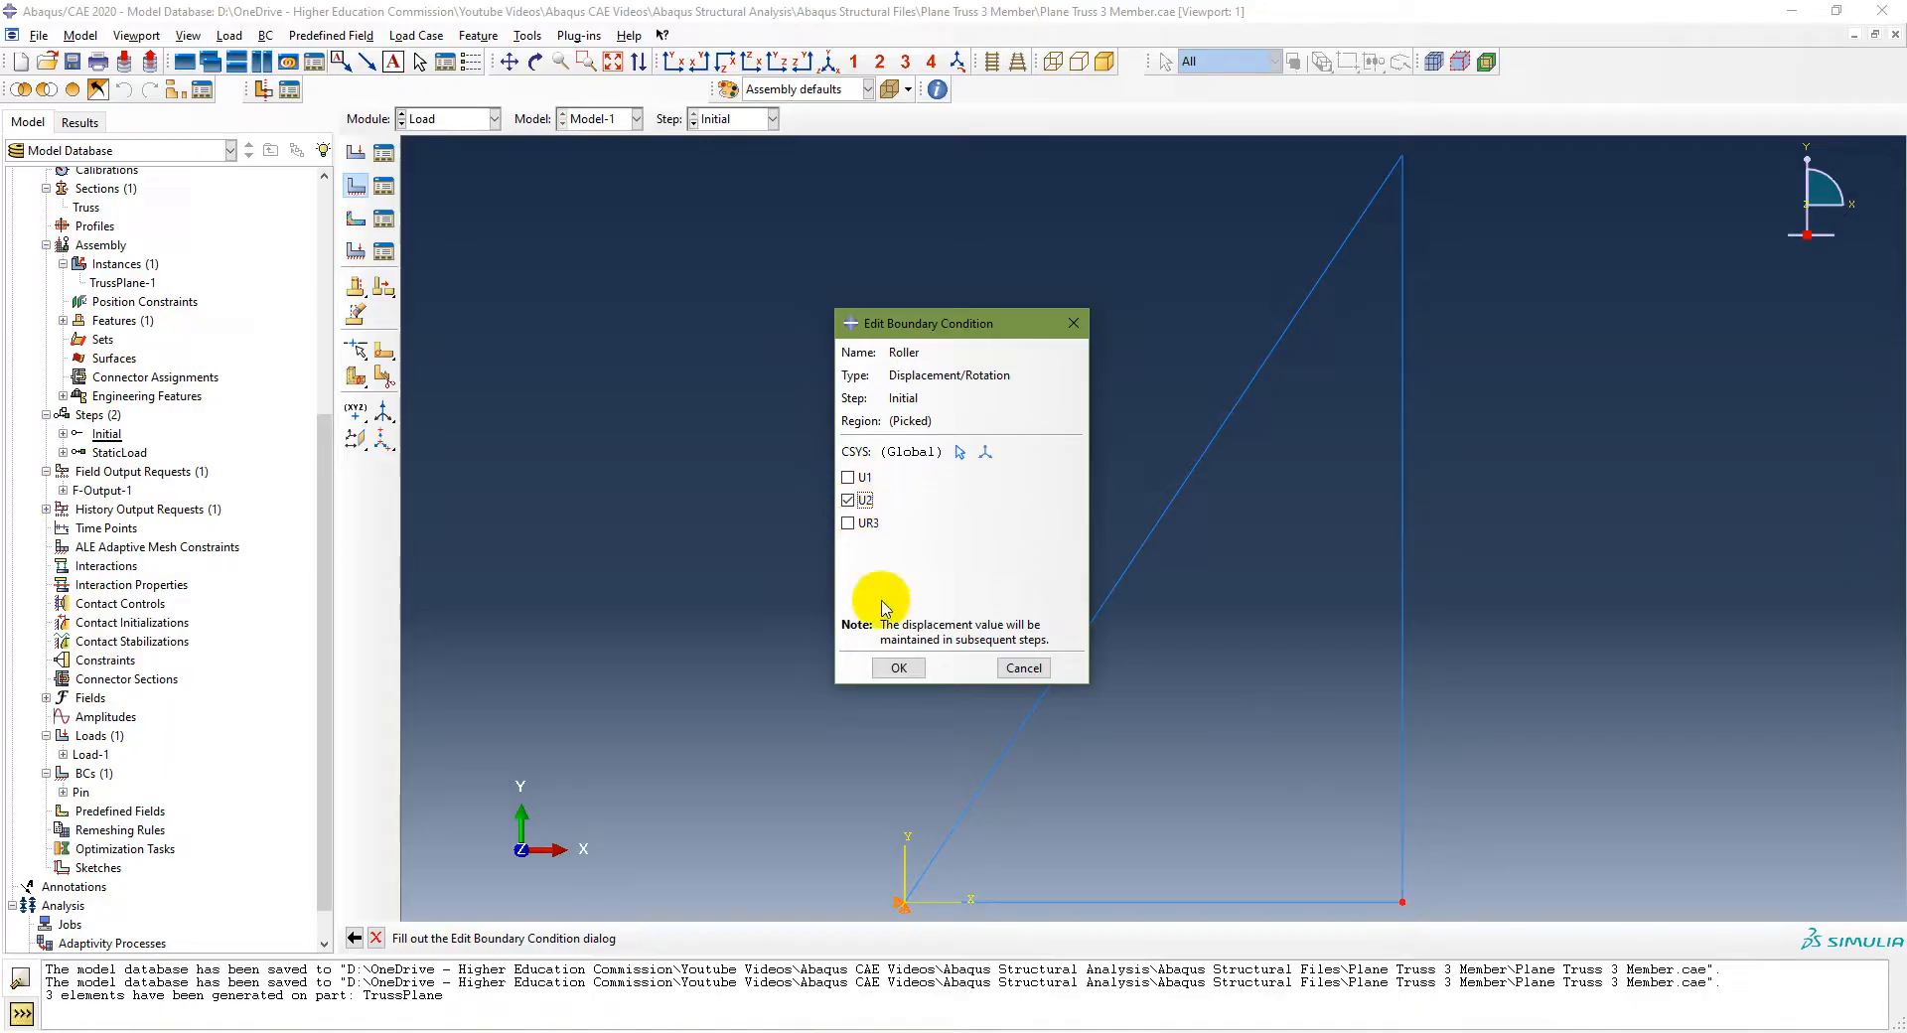
click(899, 667)
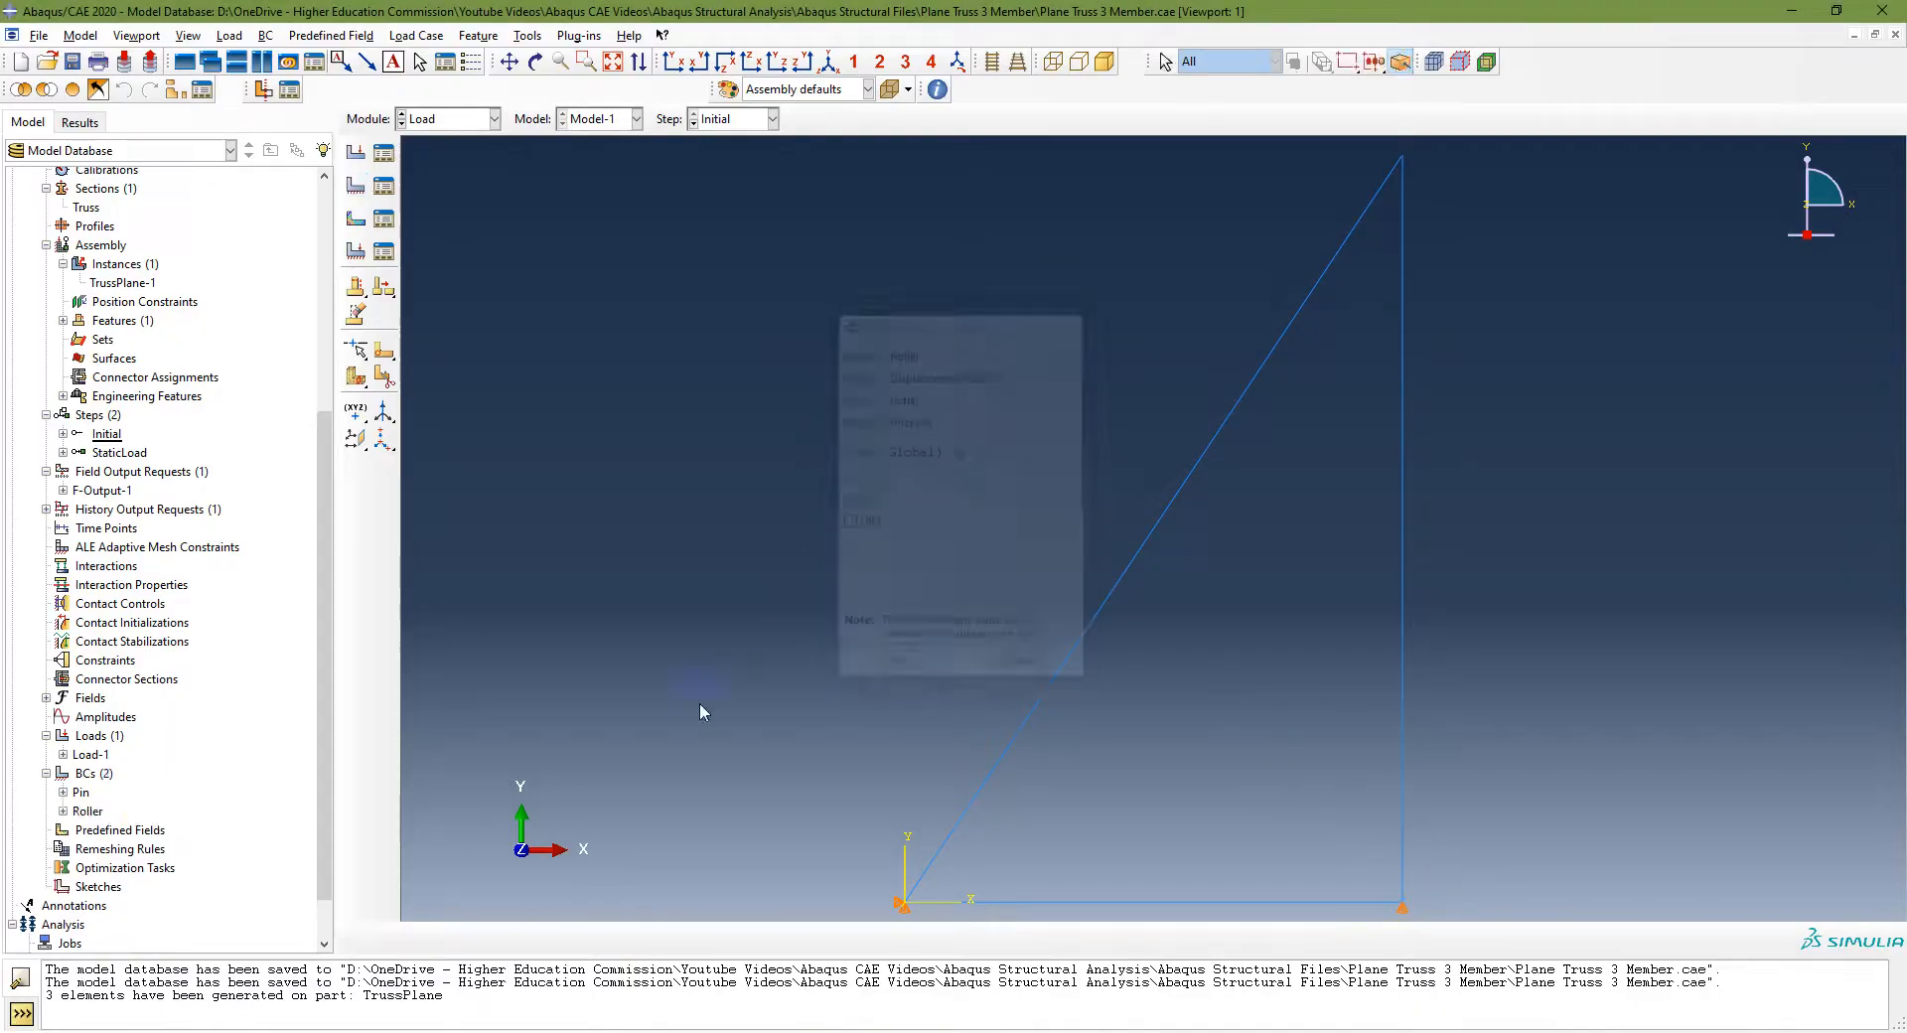
Step: Check the Roller boundary condition and review the instruction slide for the analysis job
double_click(81, 792)
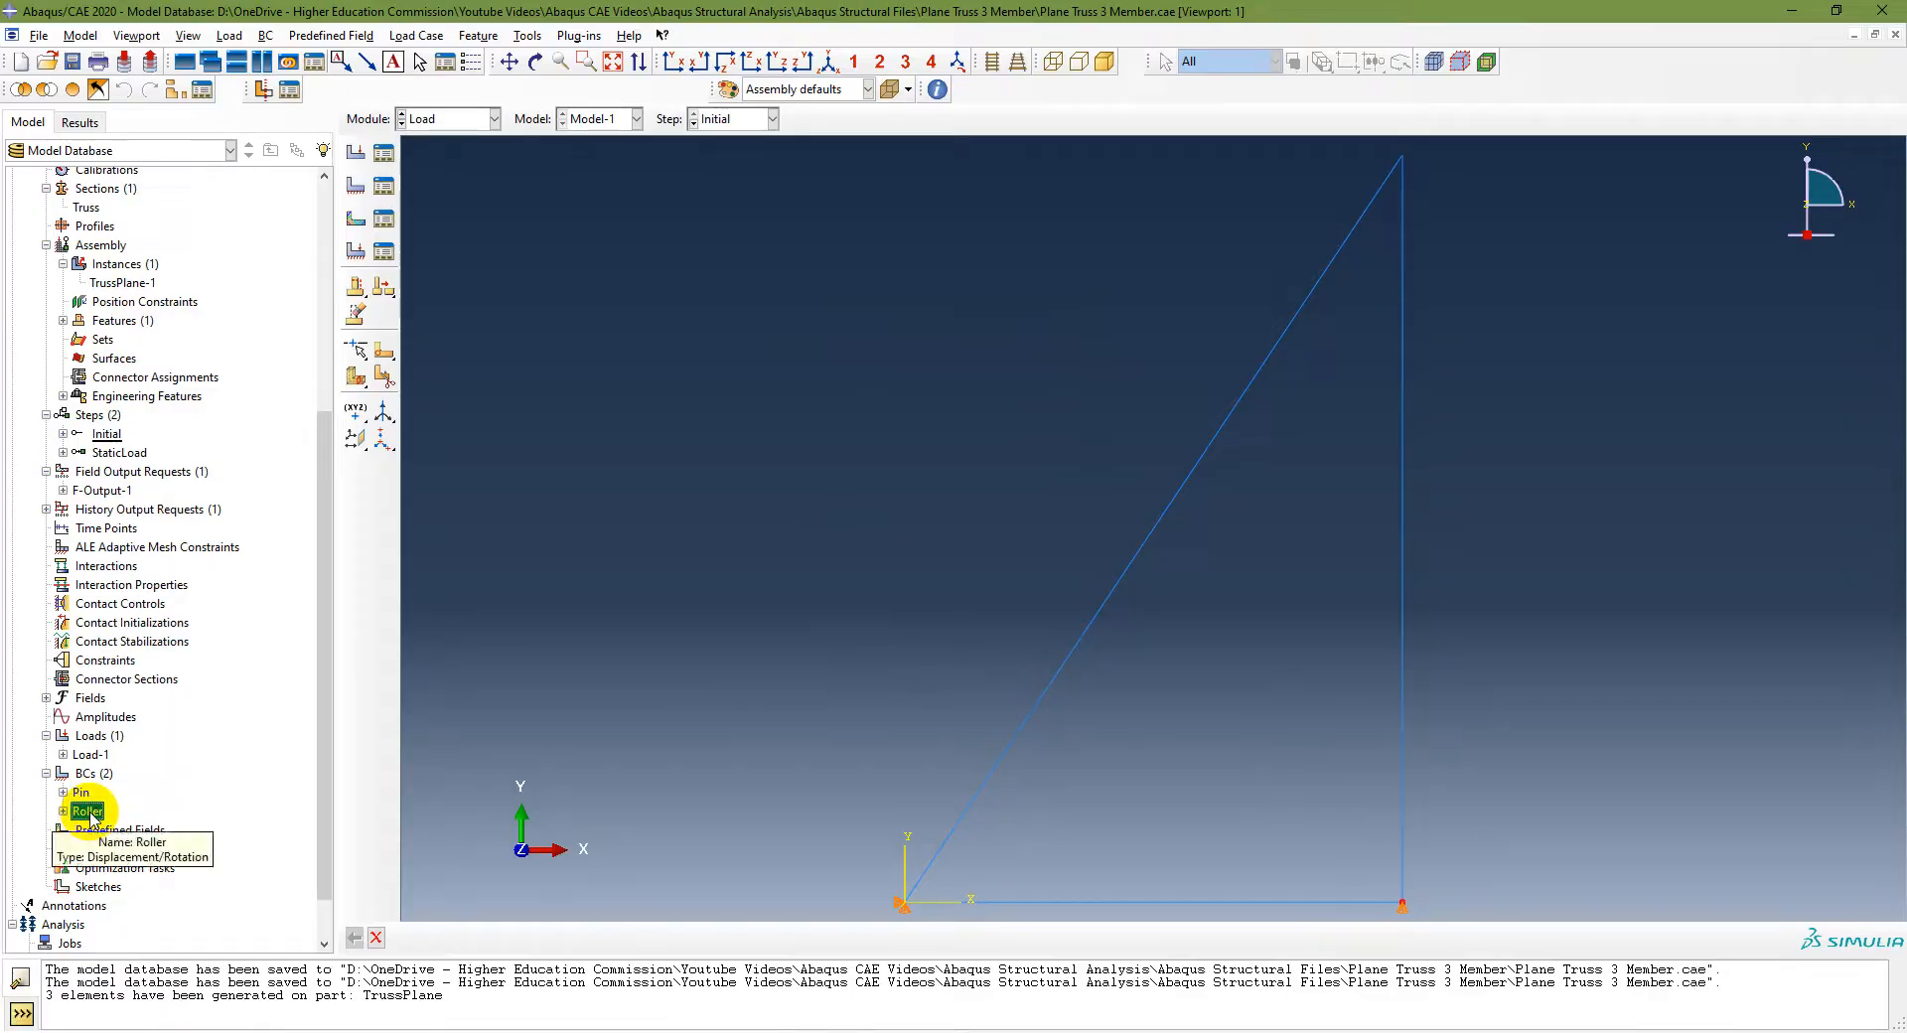
key(alt+Tab)
click(429, 610)
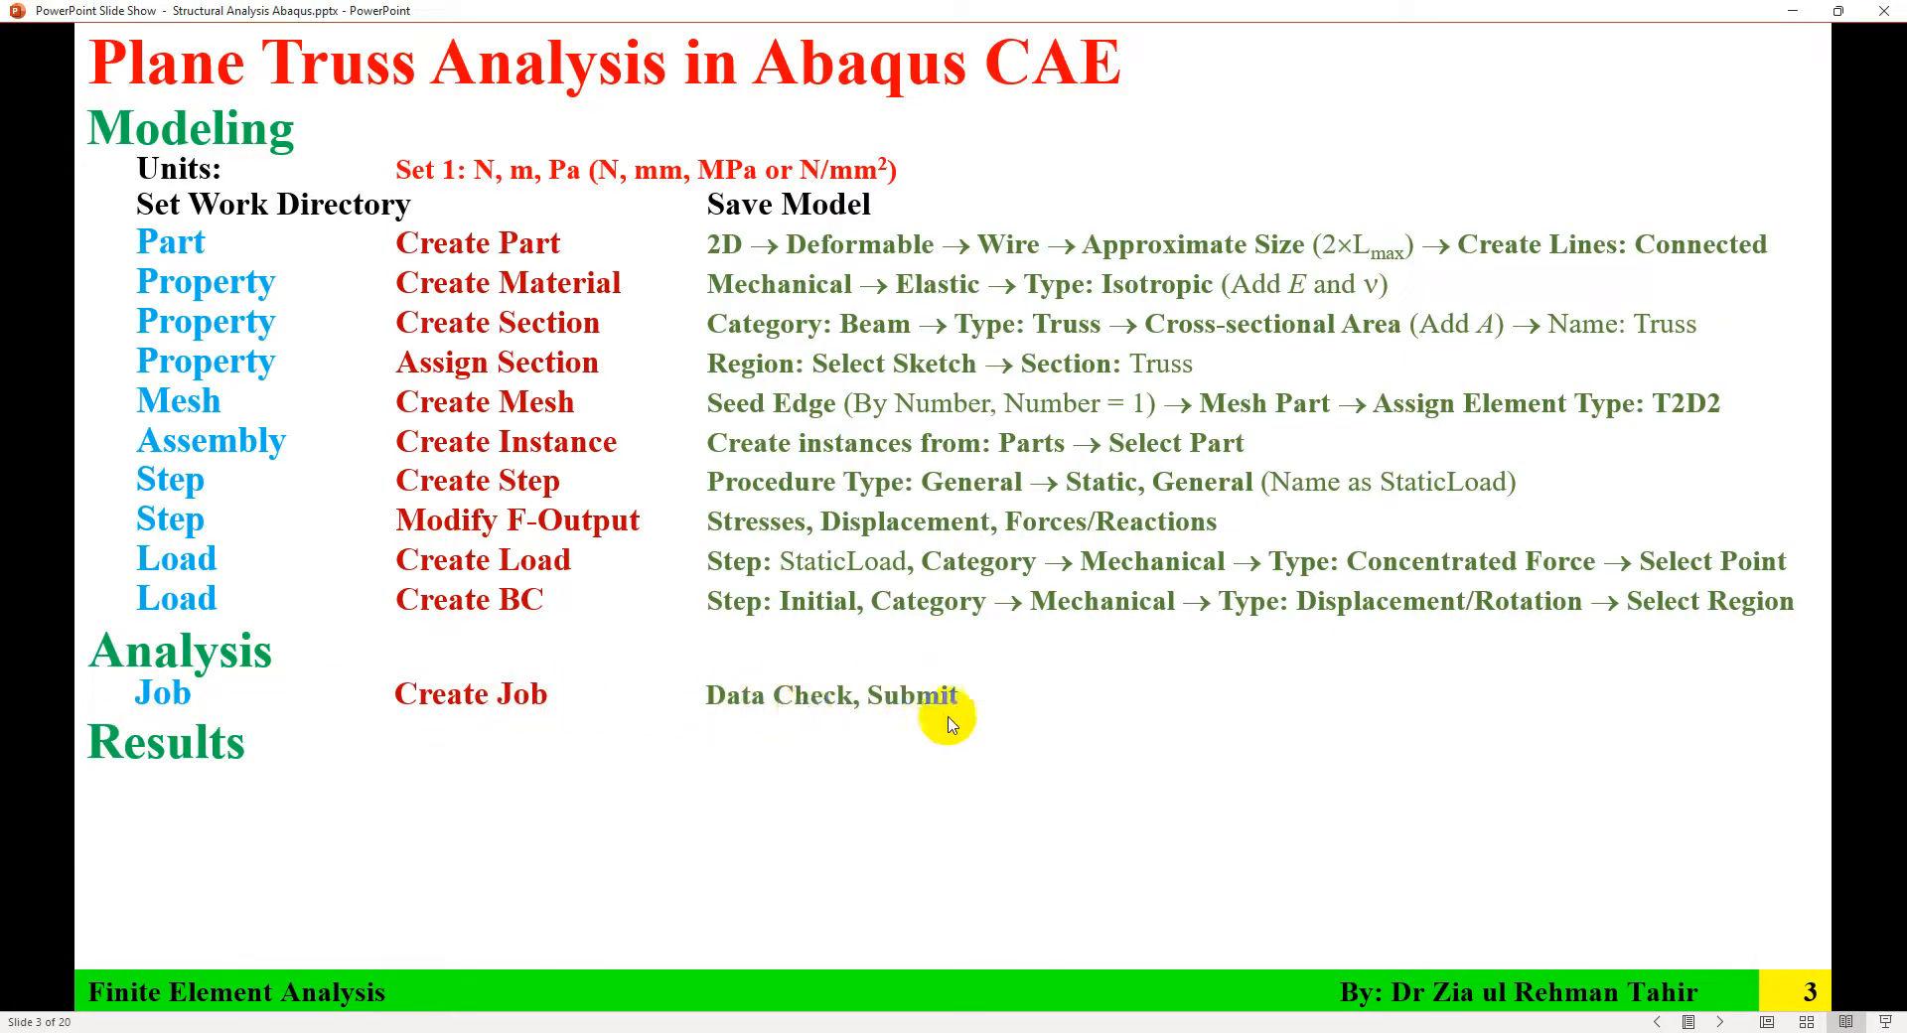
key(alt+Tab)
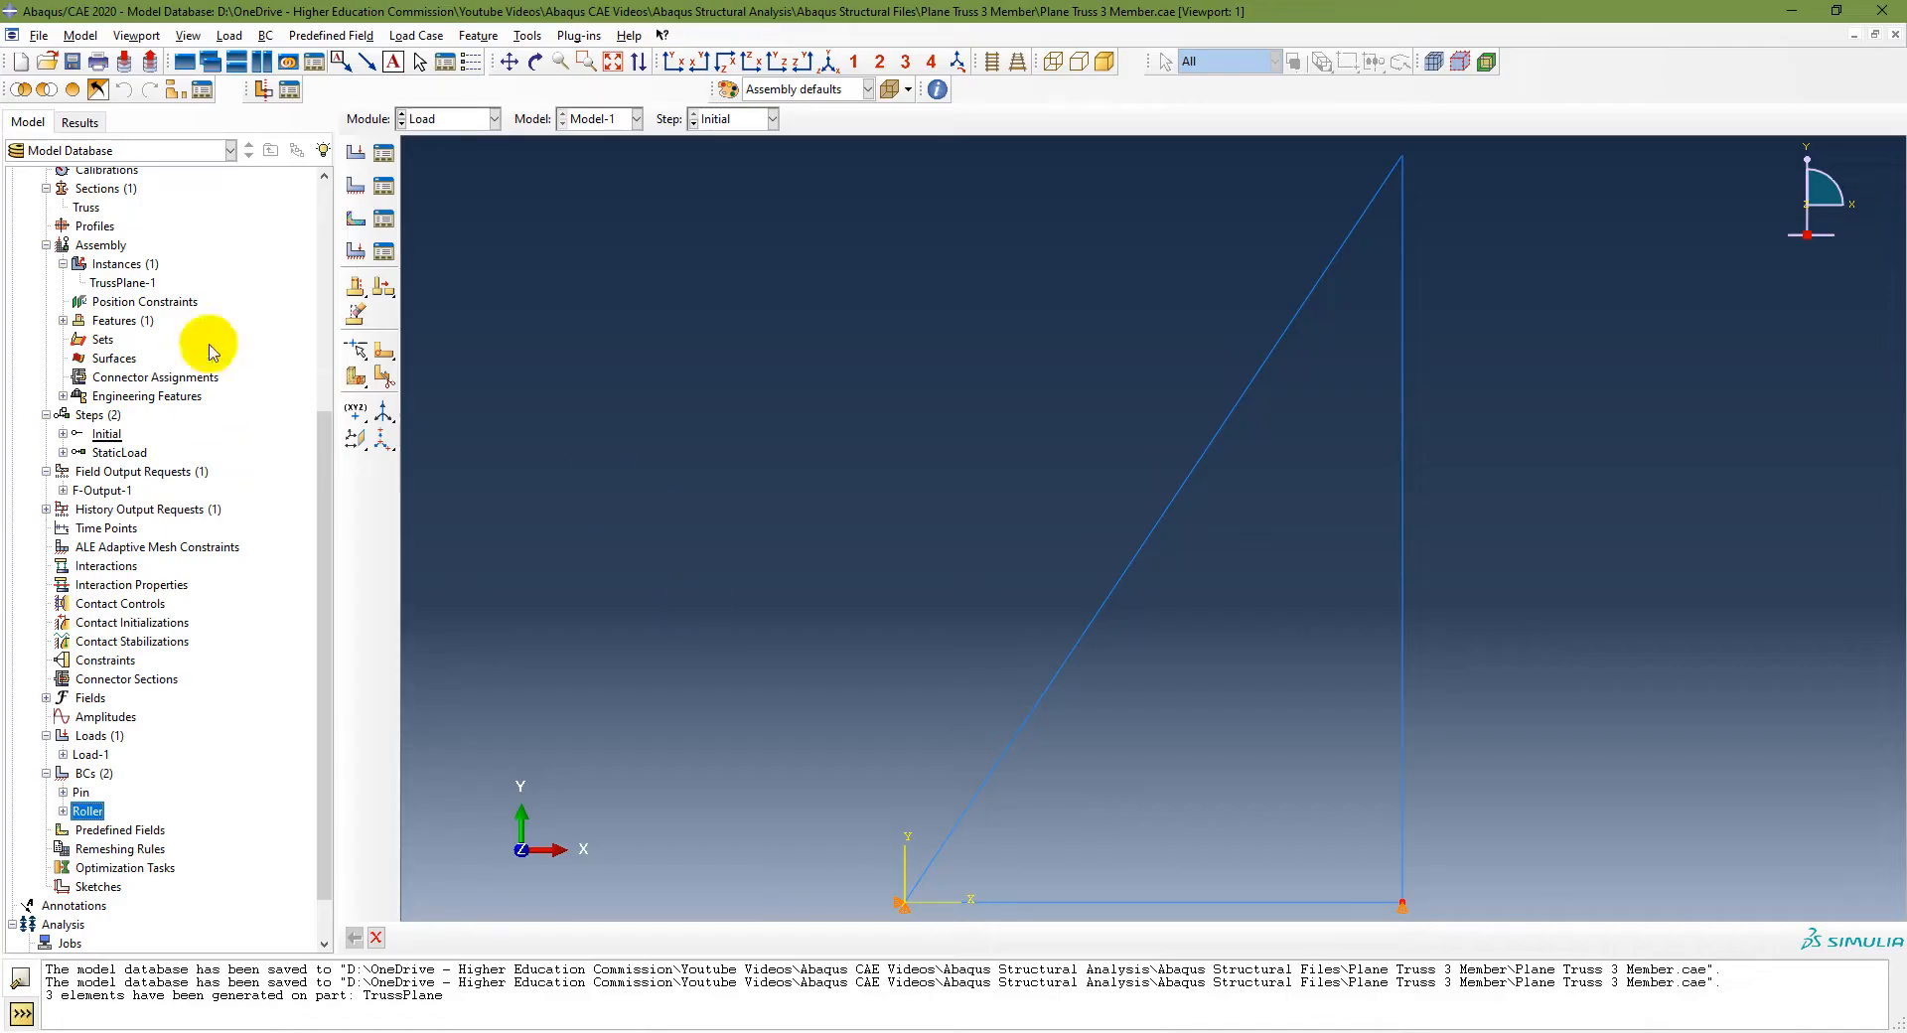
Step: Rename the model as PlanTruss
scroll(239, 422, up, 3)
scroll(239, 422, up, 3)
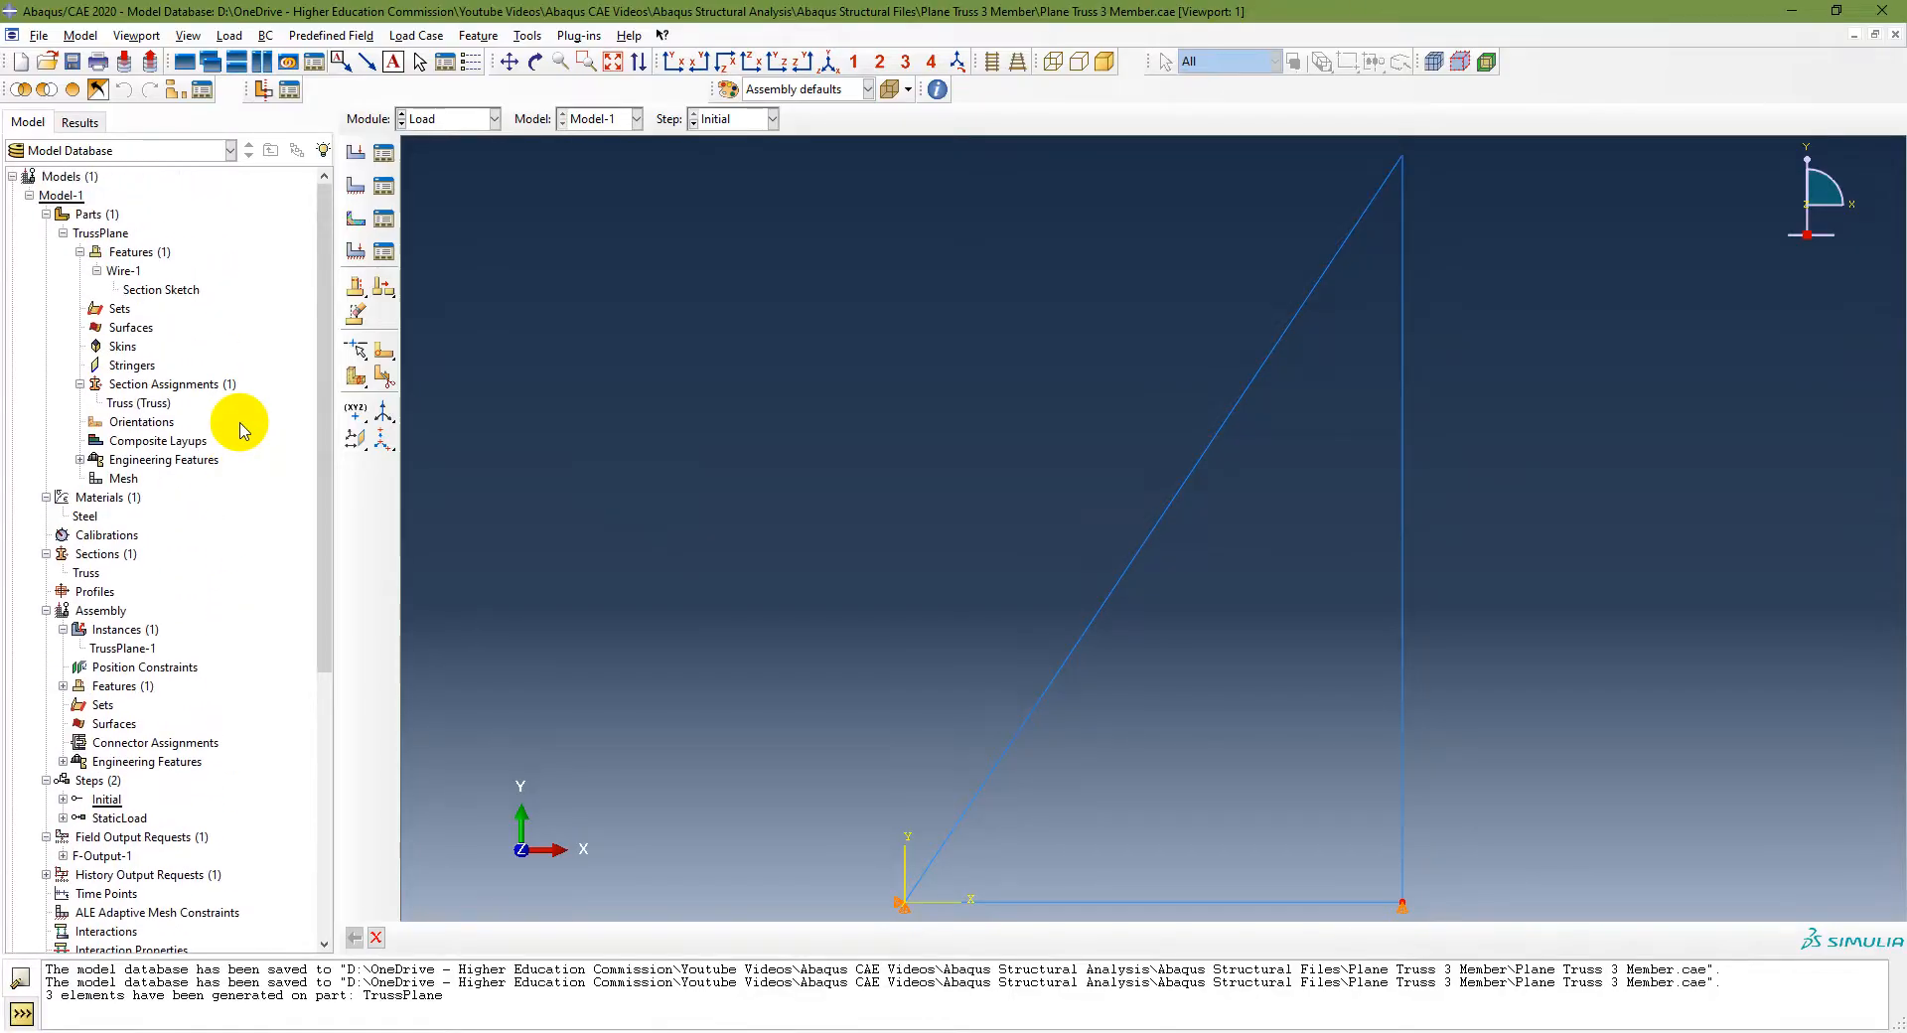
click(60, 194)
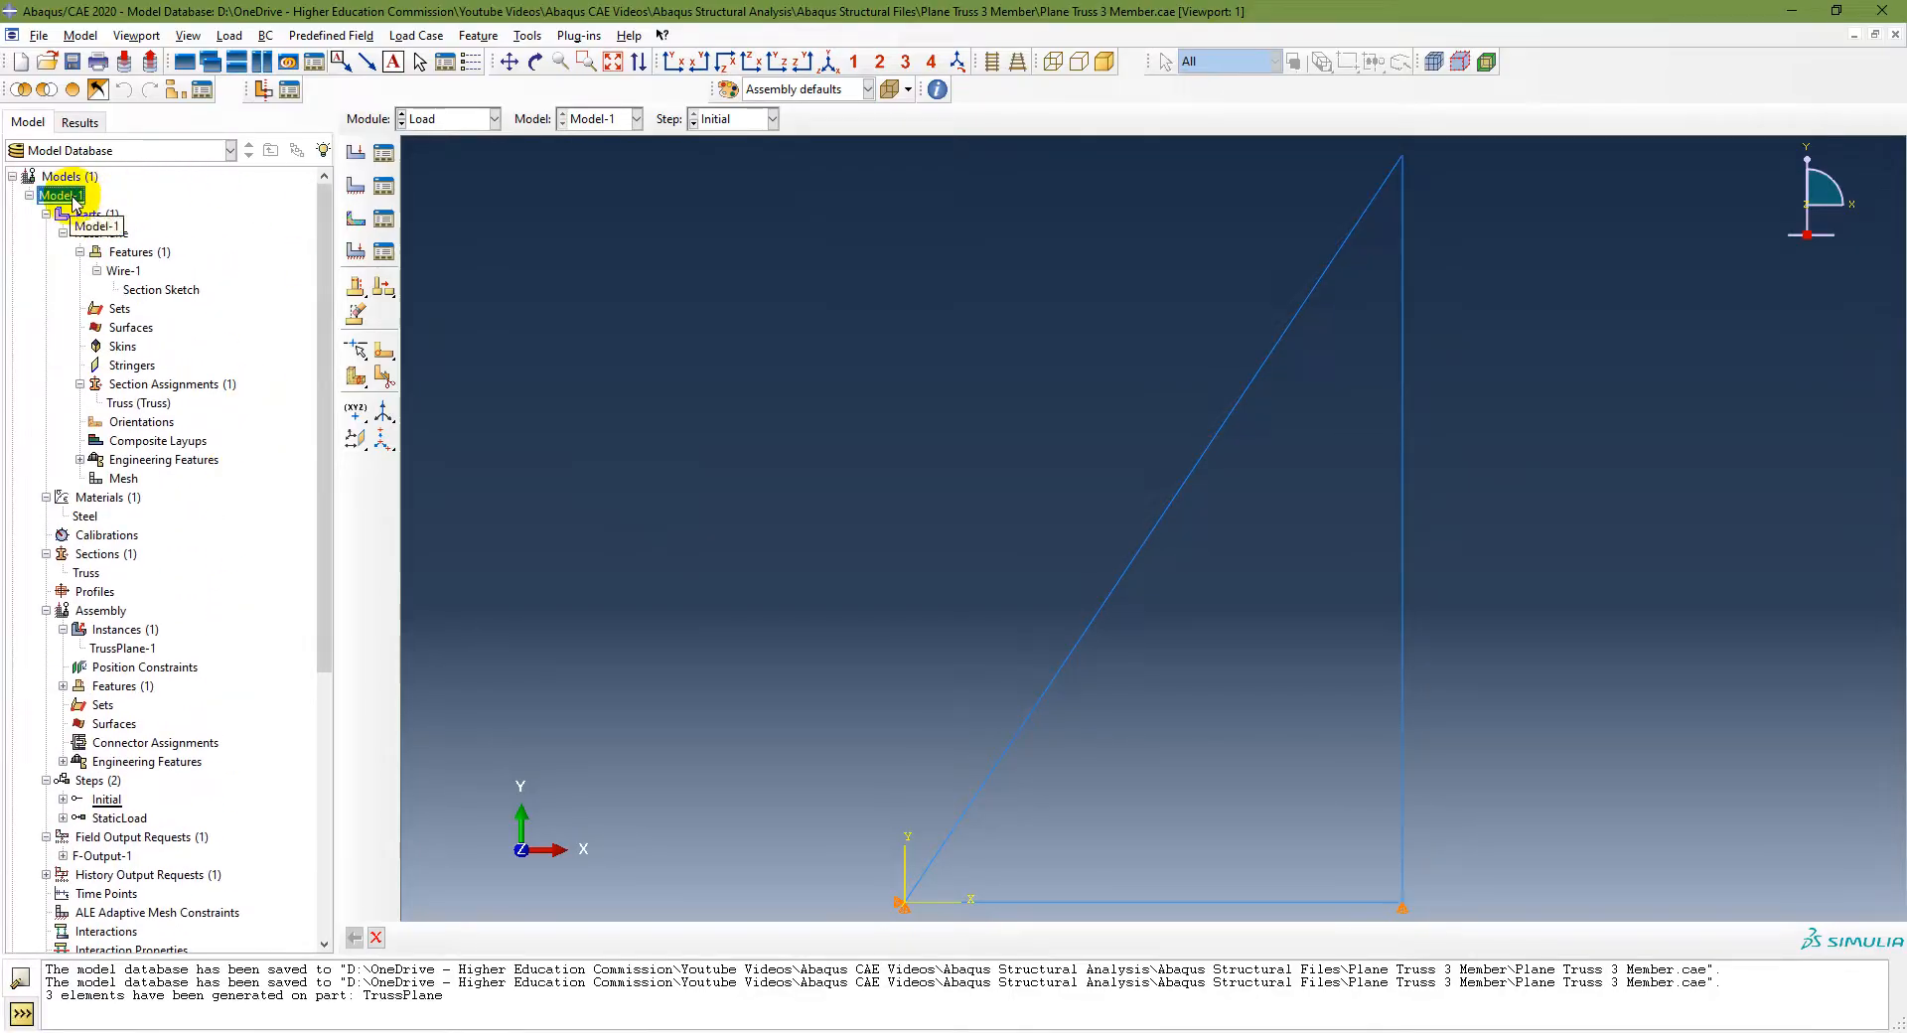
key(F2)
text(PlanTruss)
click(47, 190)
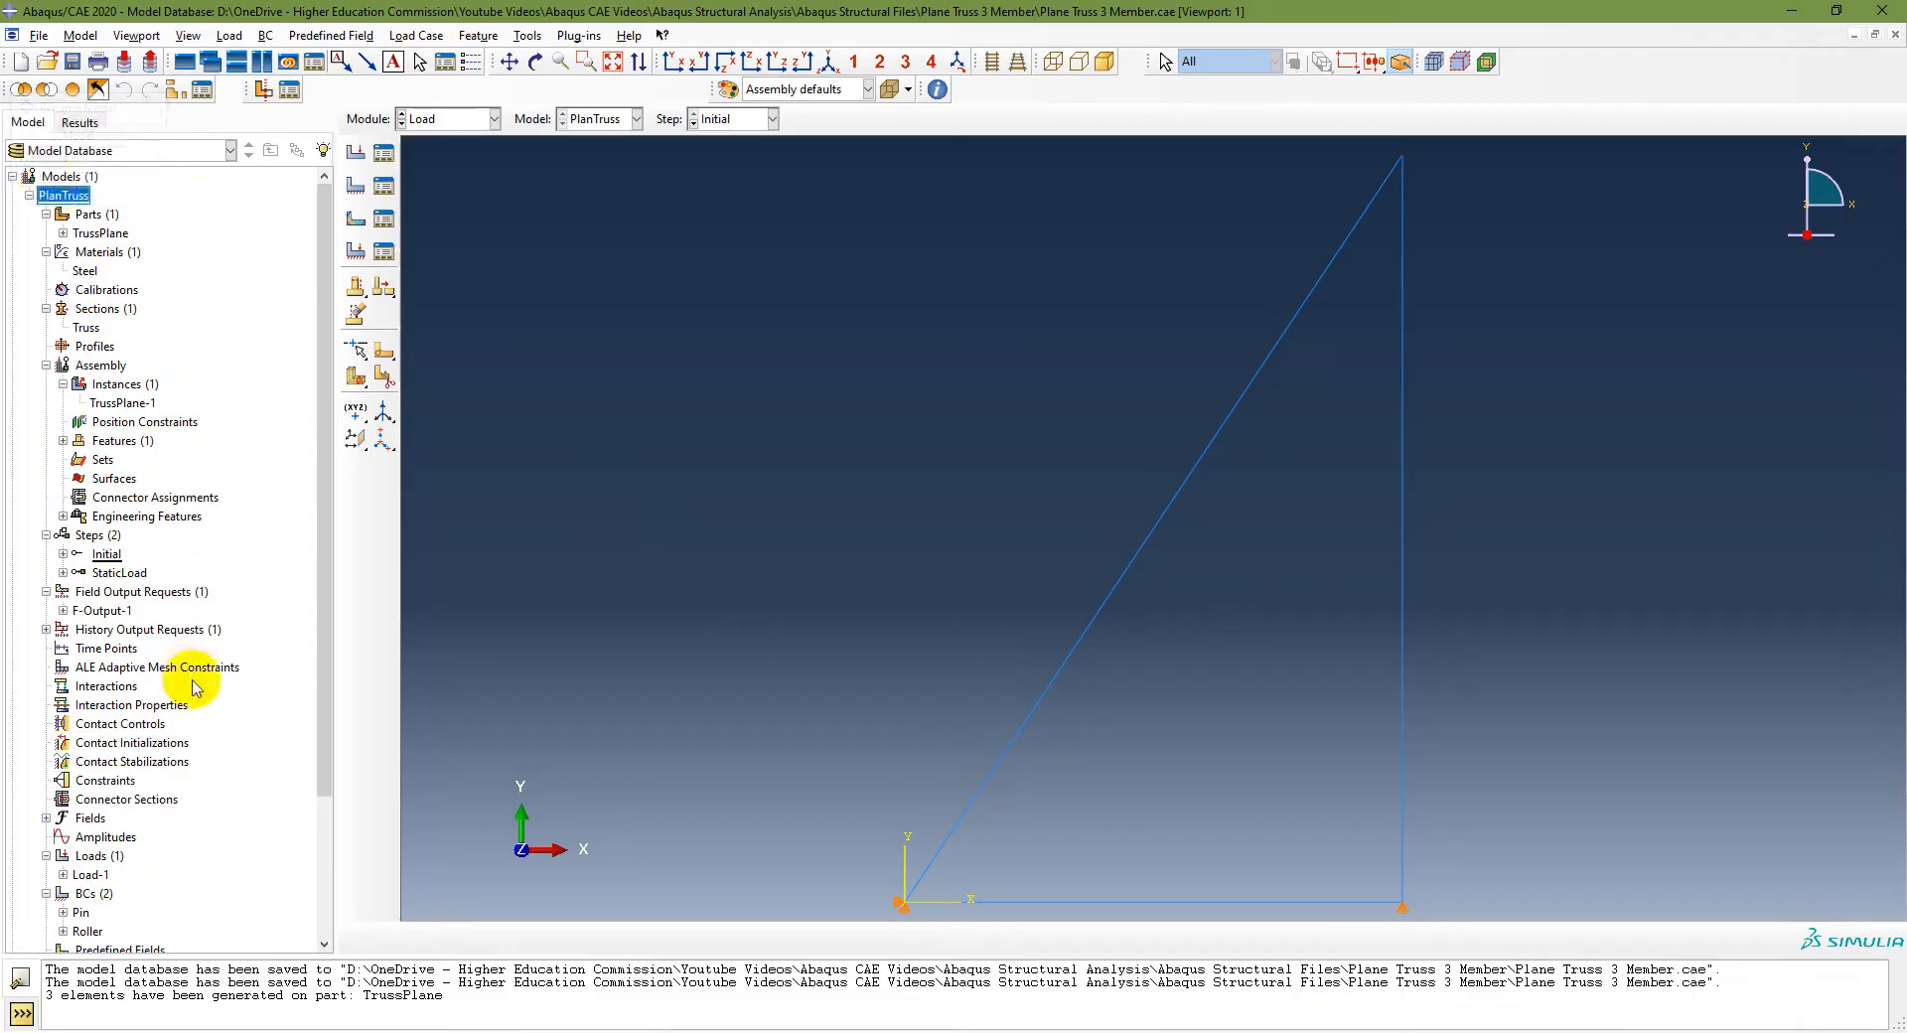
Step: Switch to the Job module and create a full-analysis job named PlanTruss for the PlanTruss model
scroll(193, 681, down, 3)
click(450, 120)
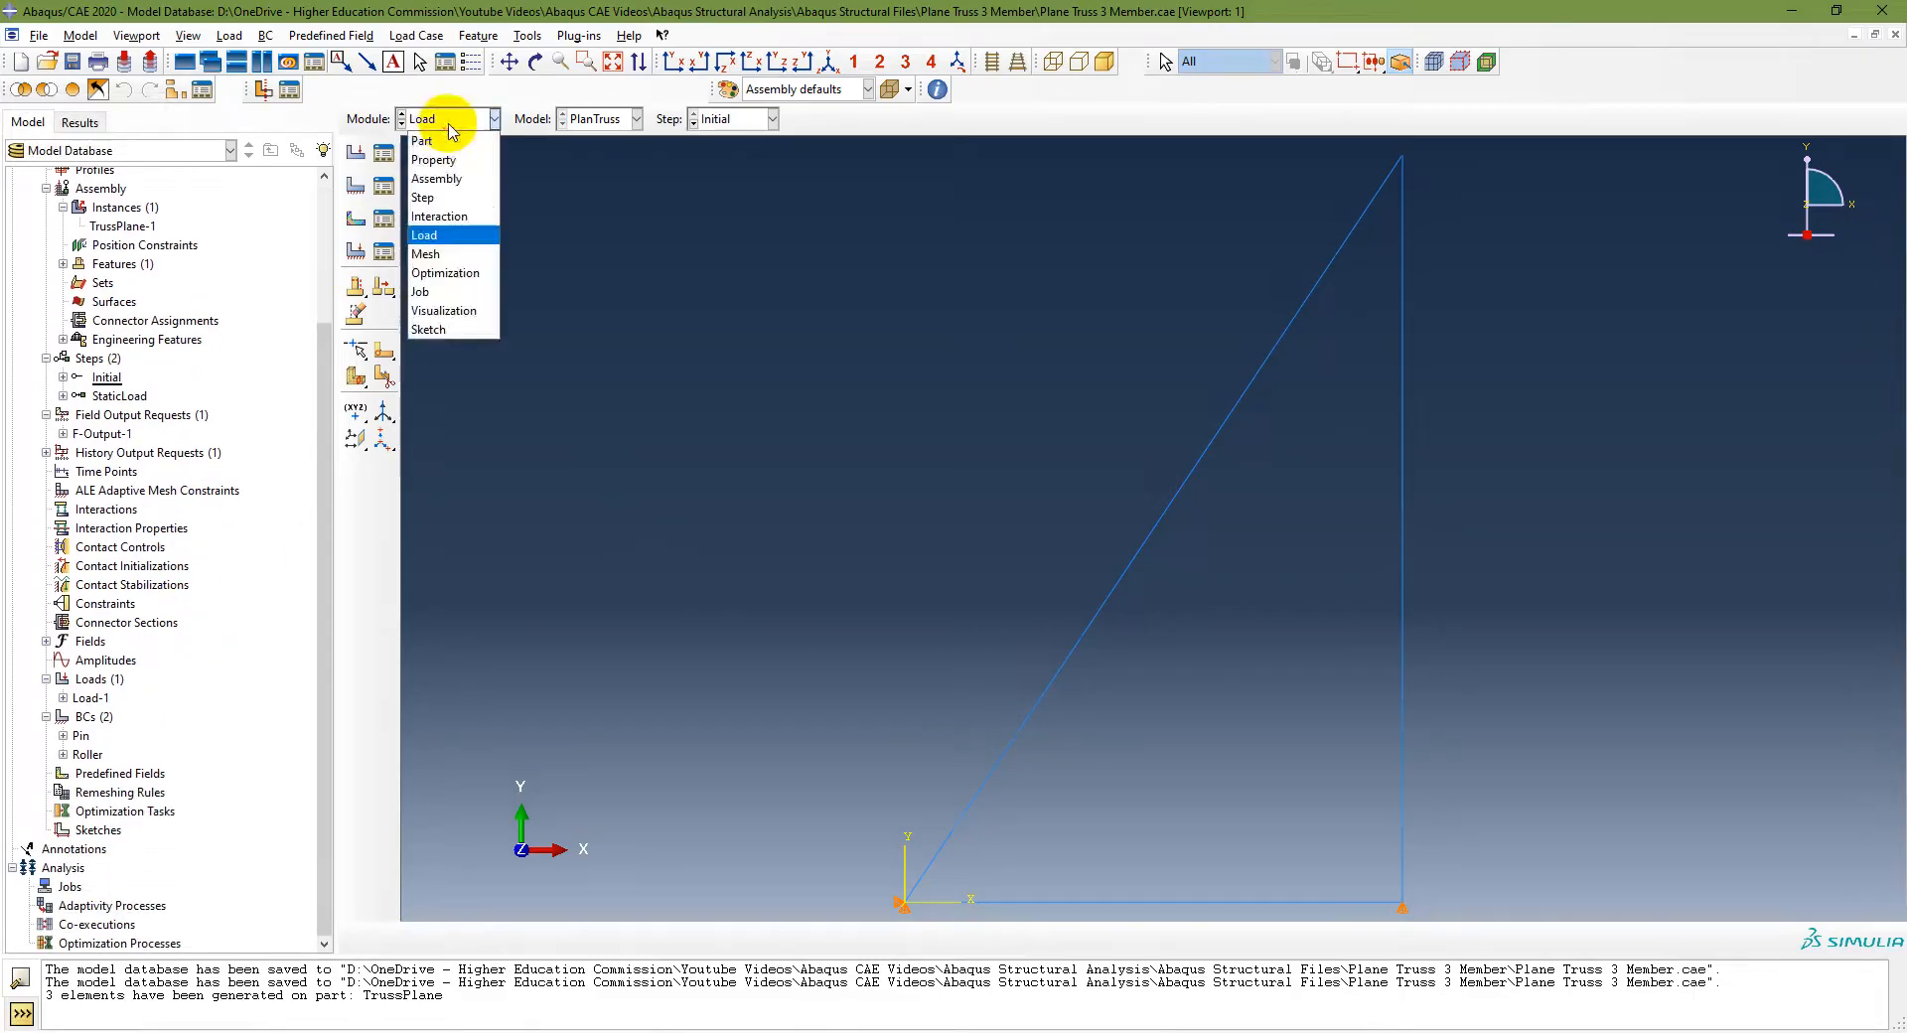
click(438, 292)
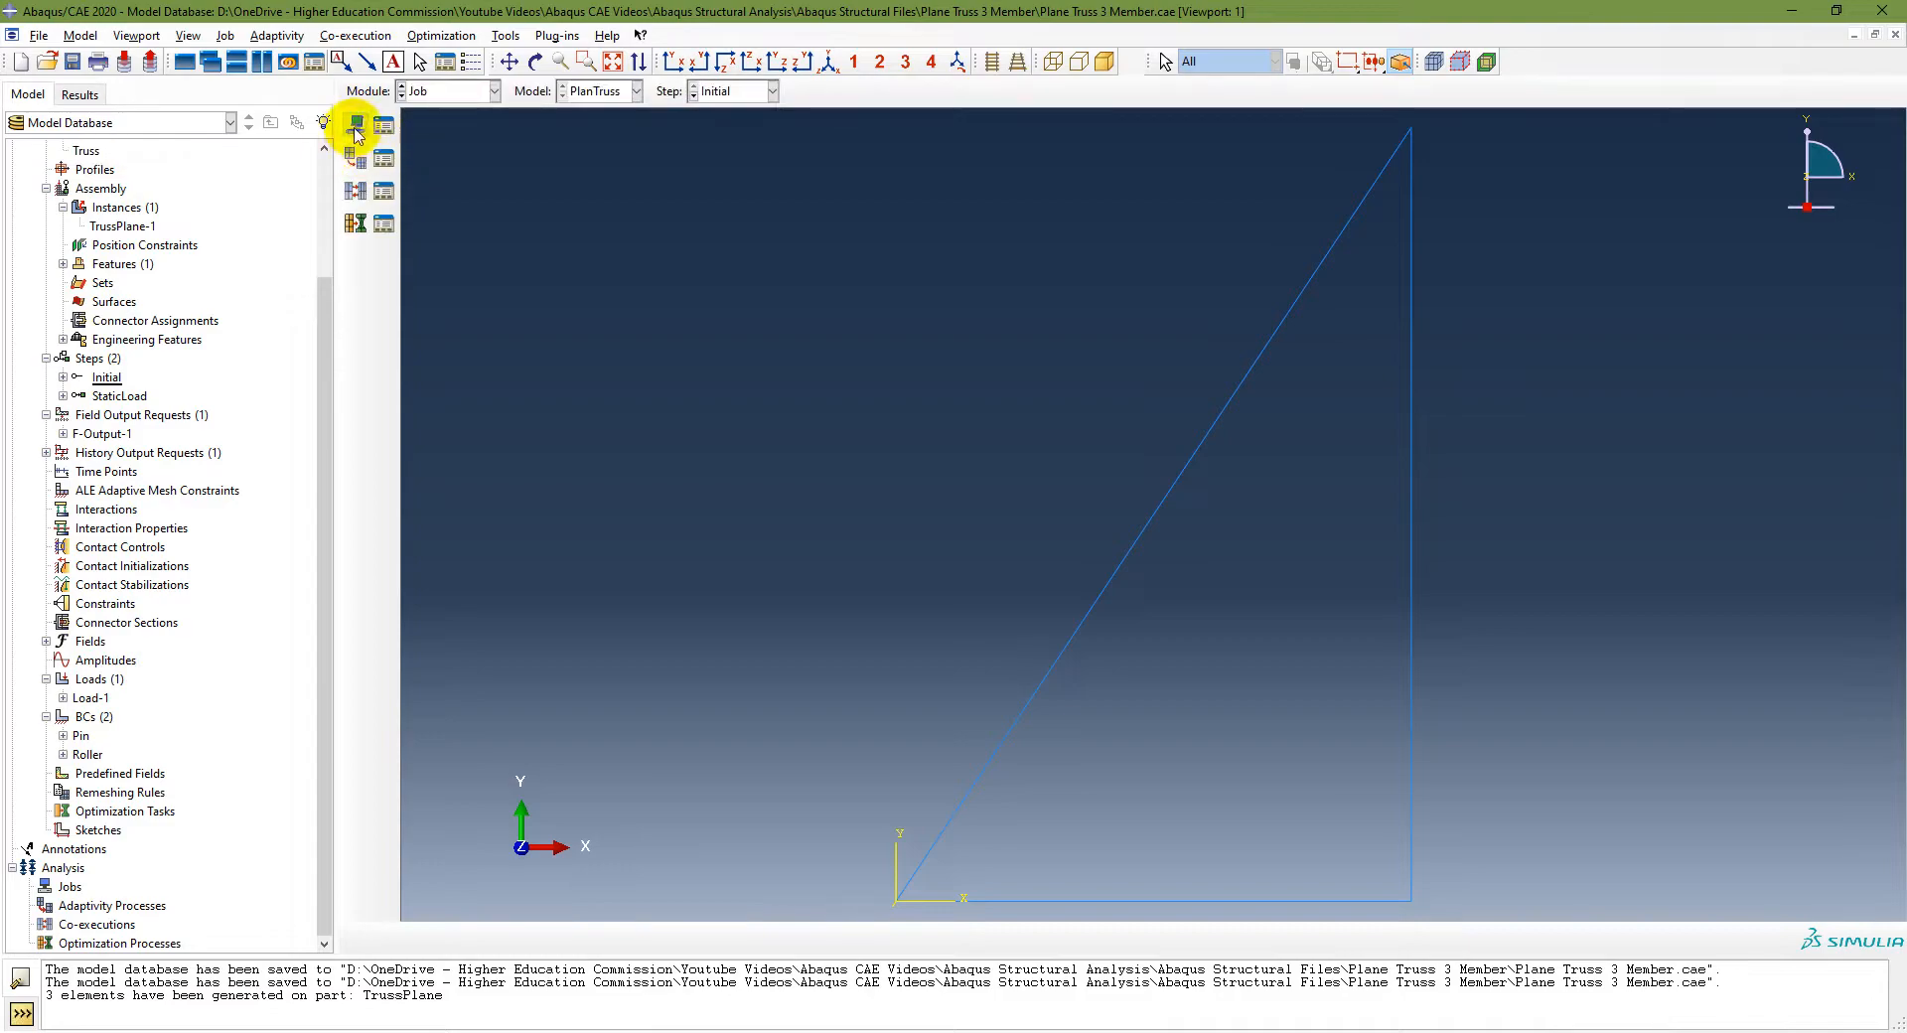
click(227, 37)
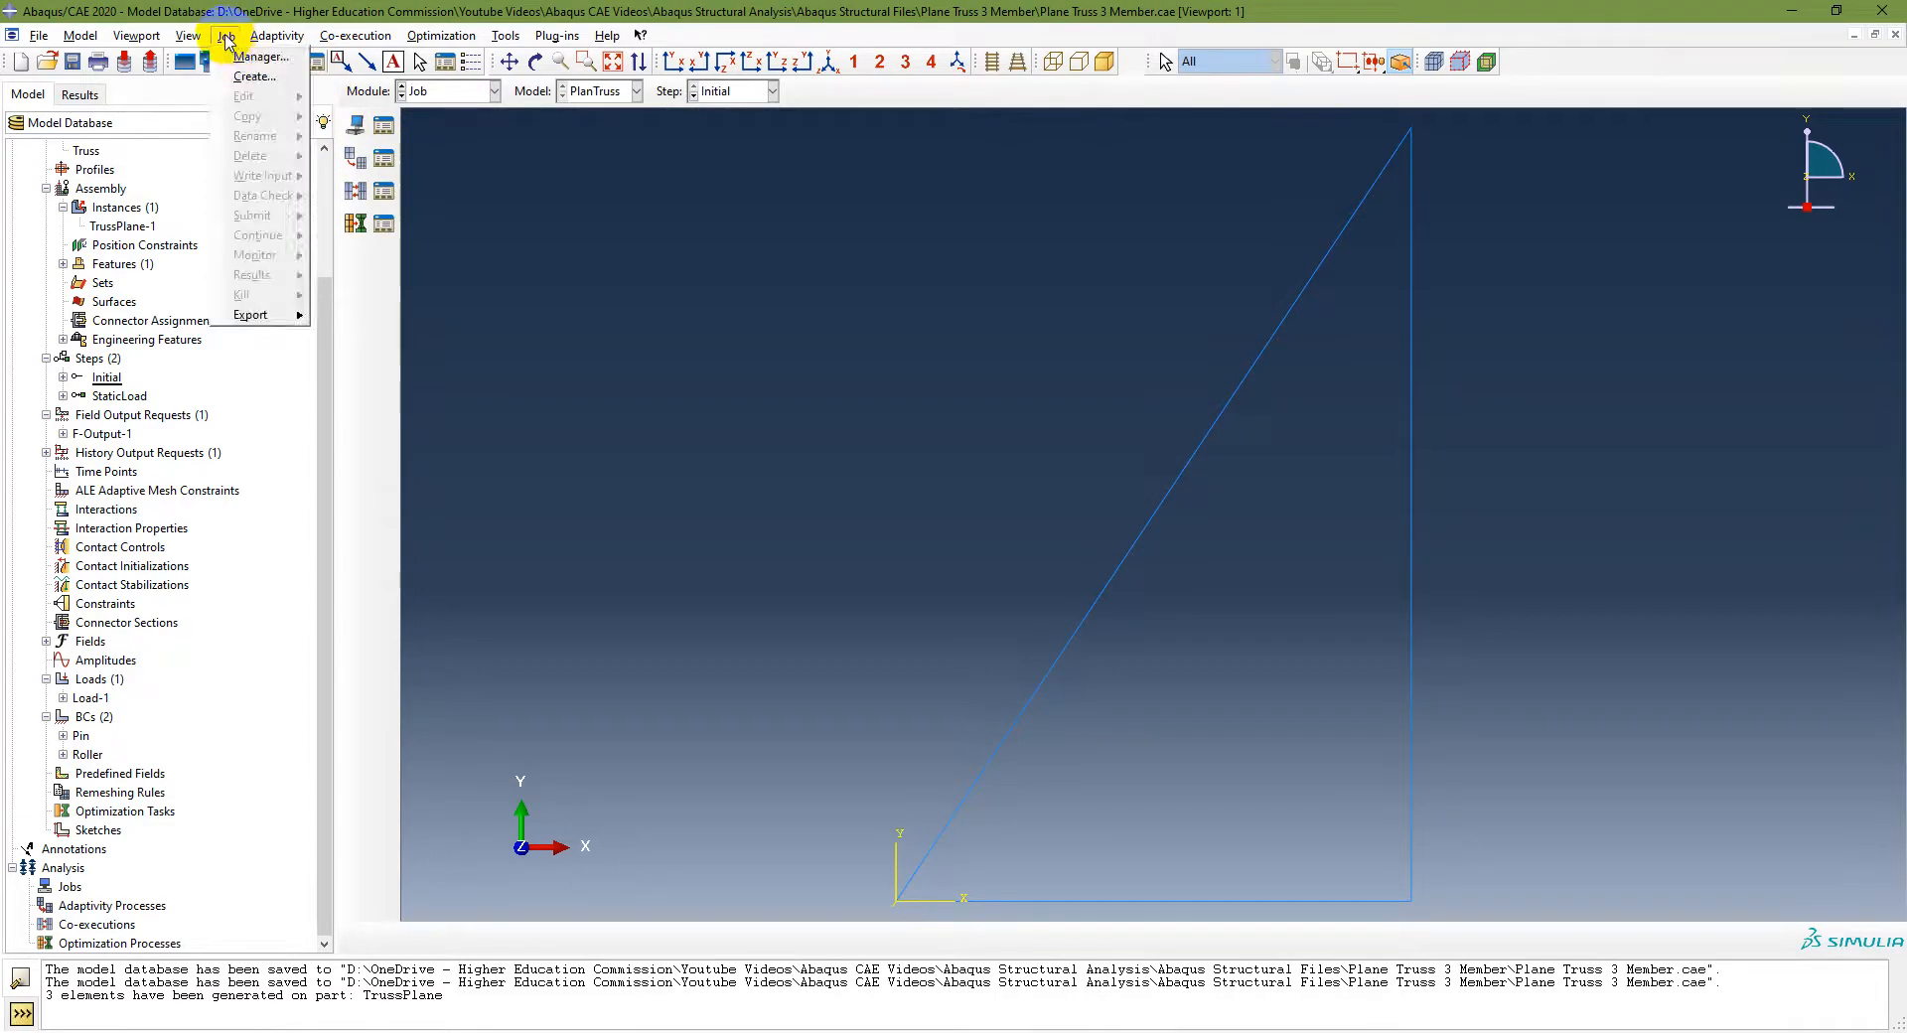
click(255, 76)
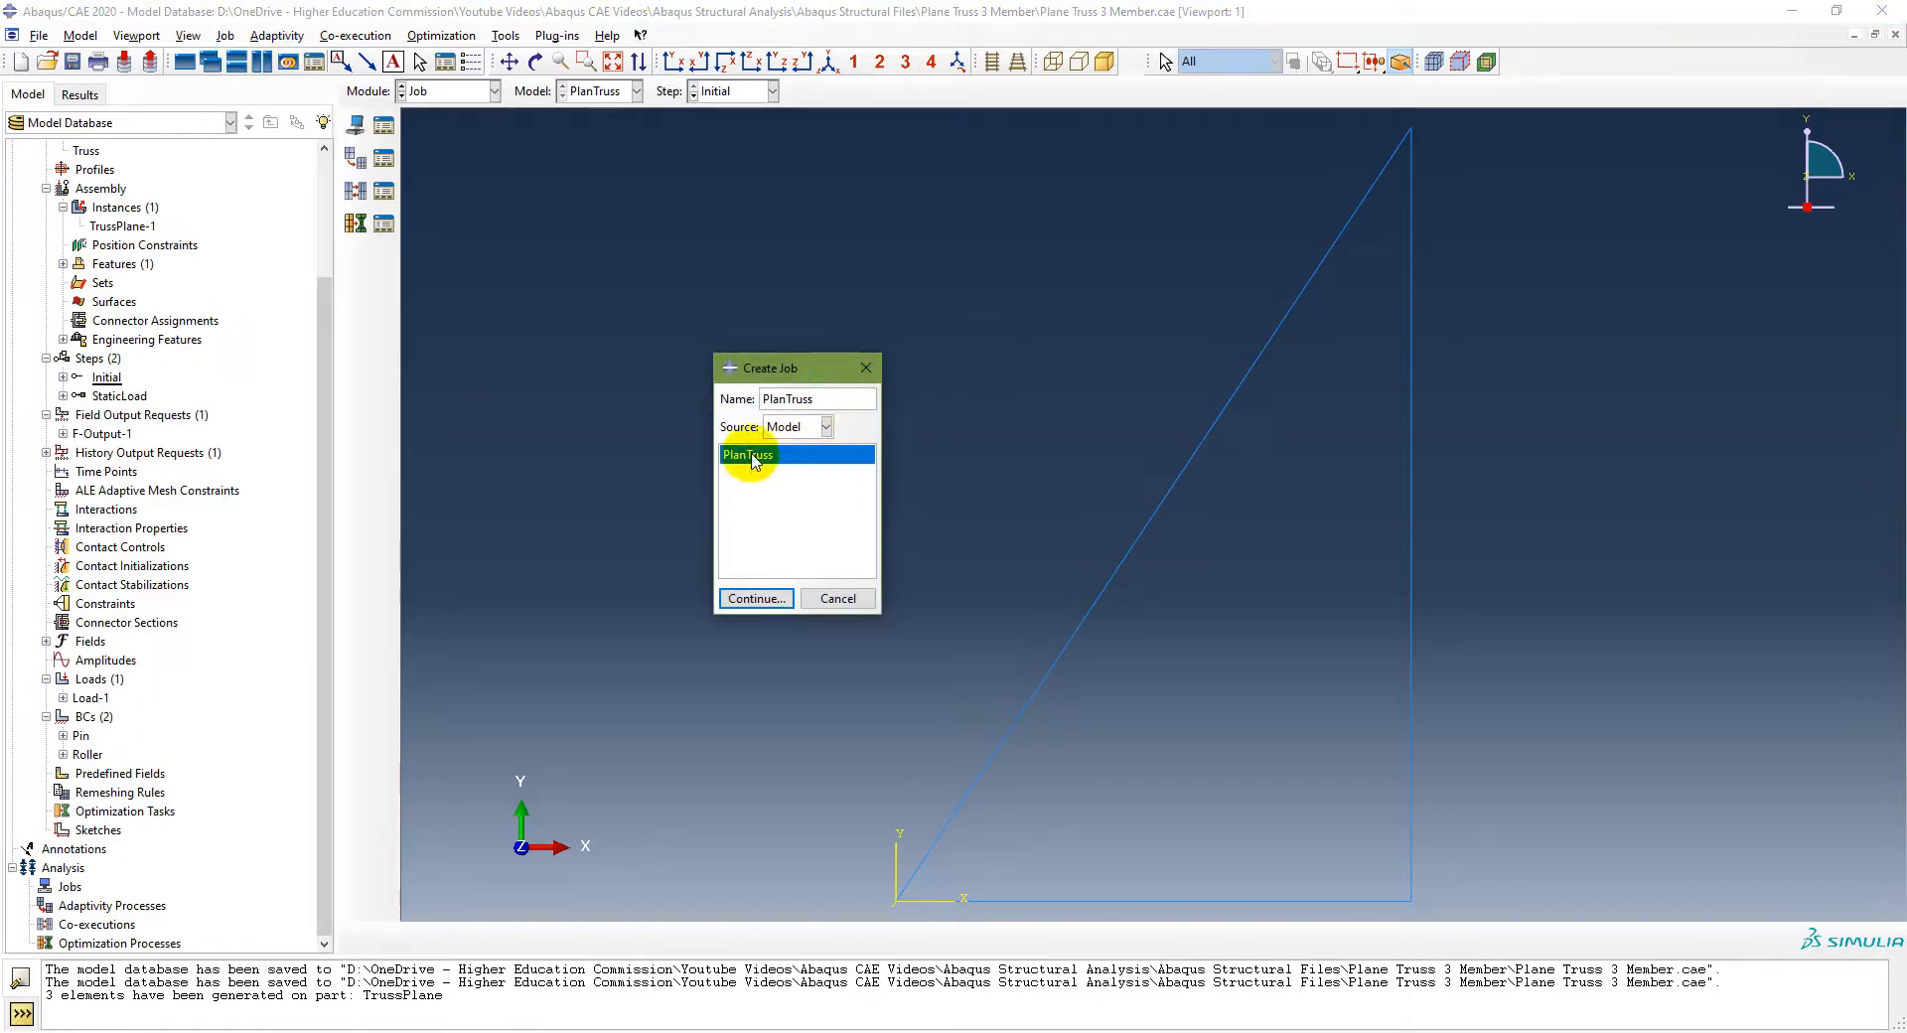
click(756, 598)
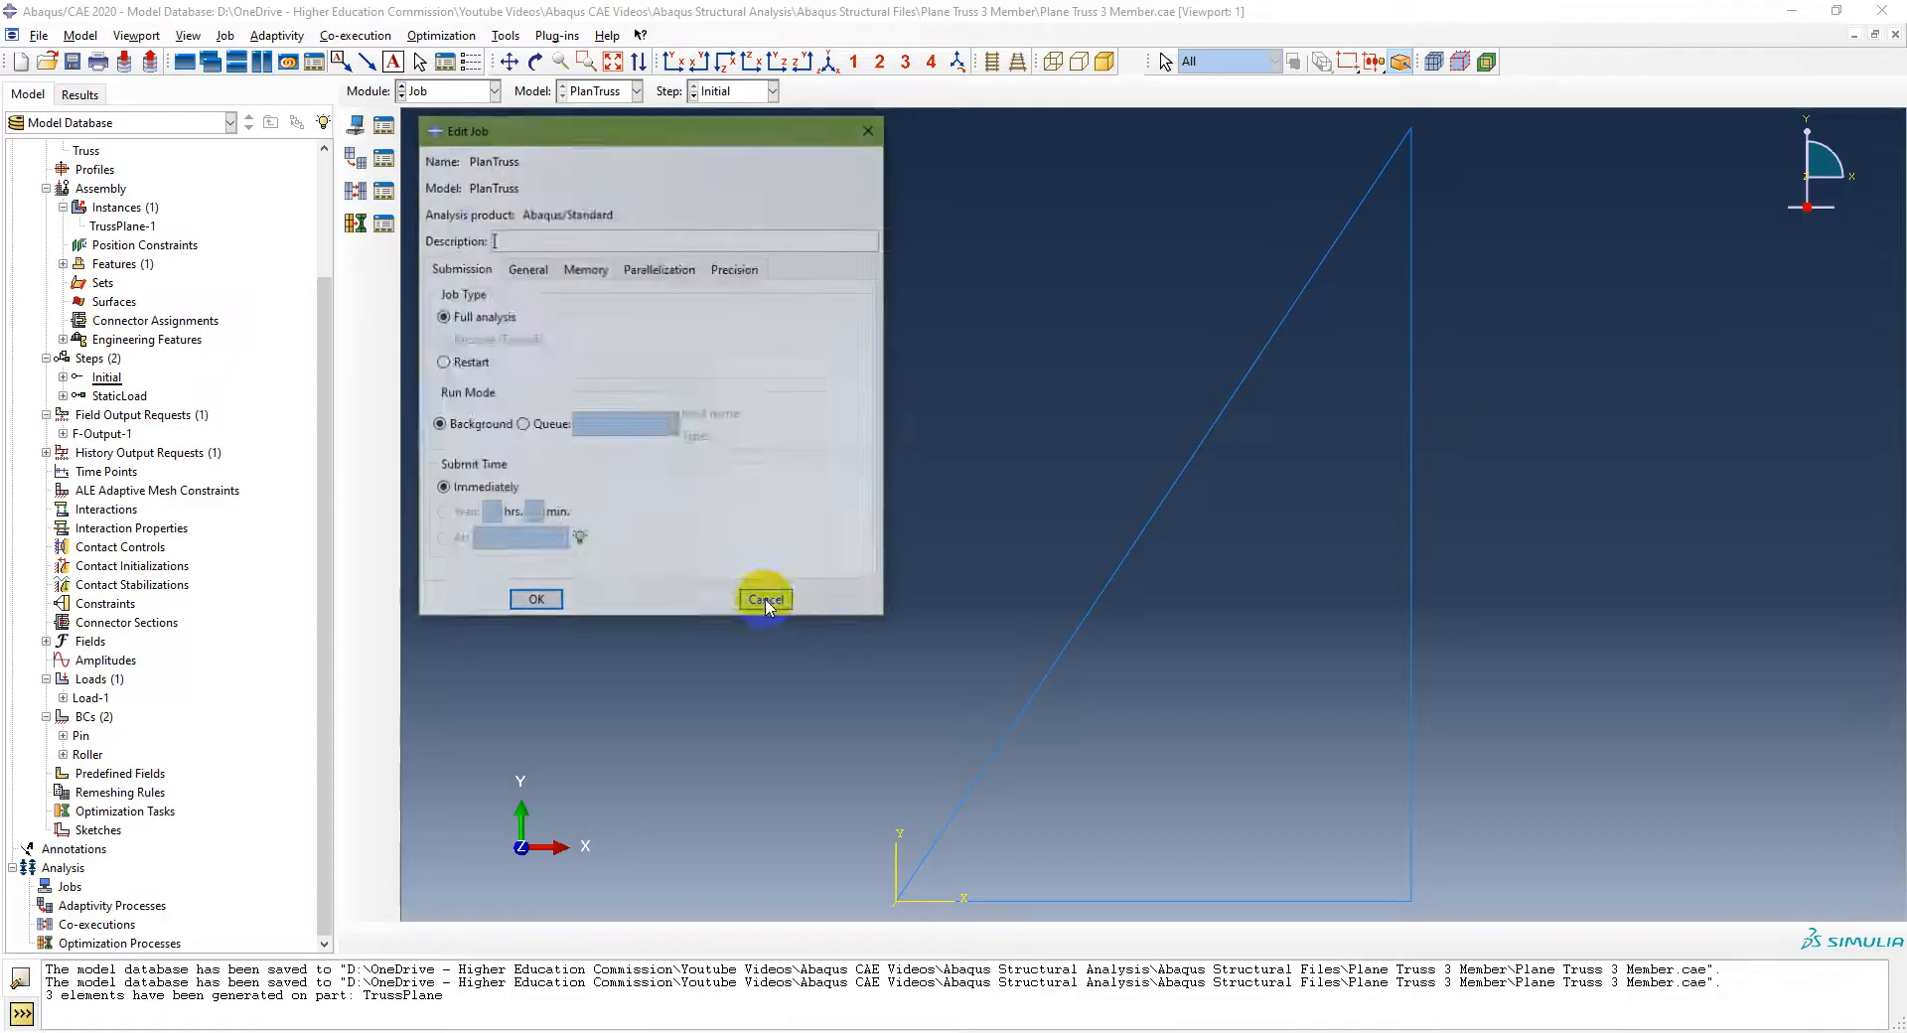
click(536, 603)
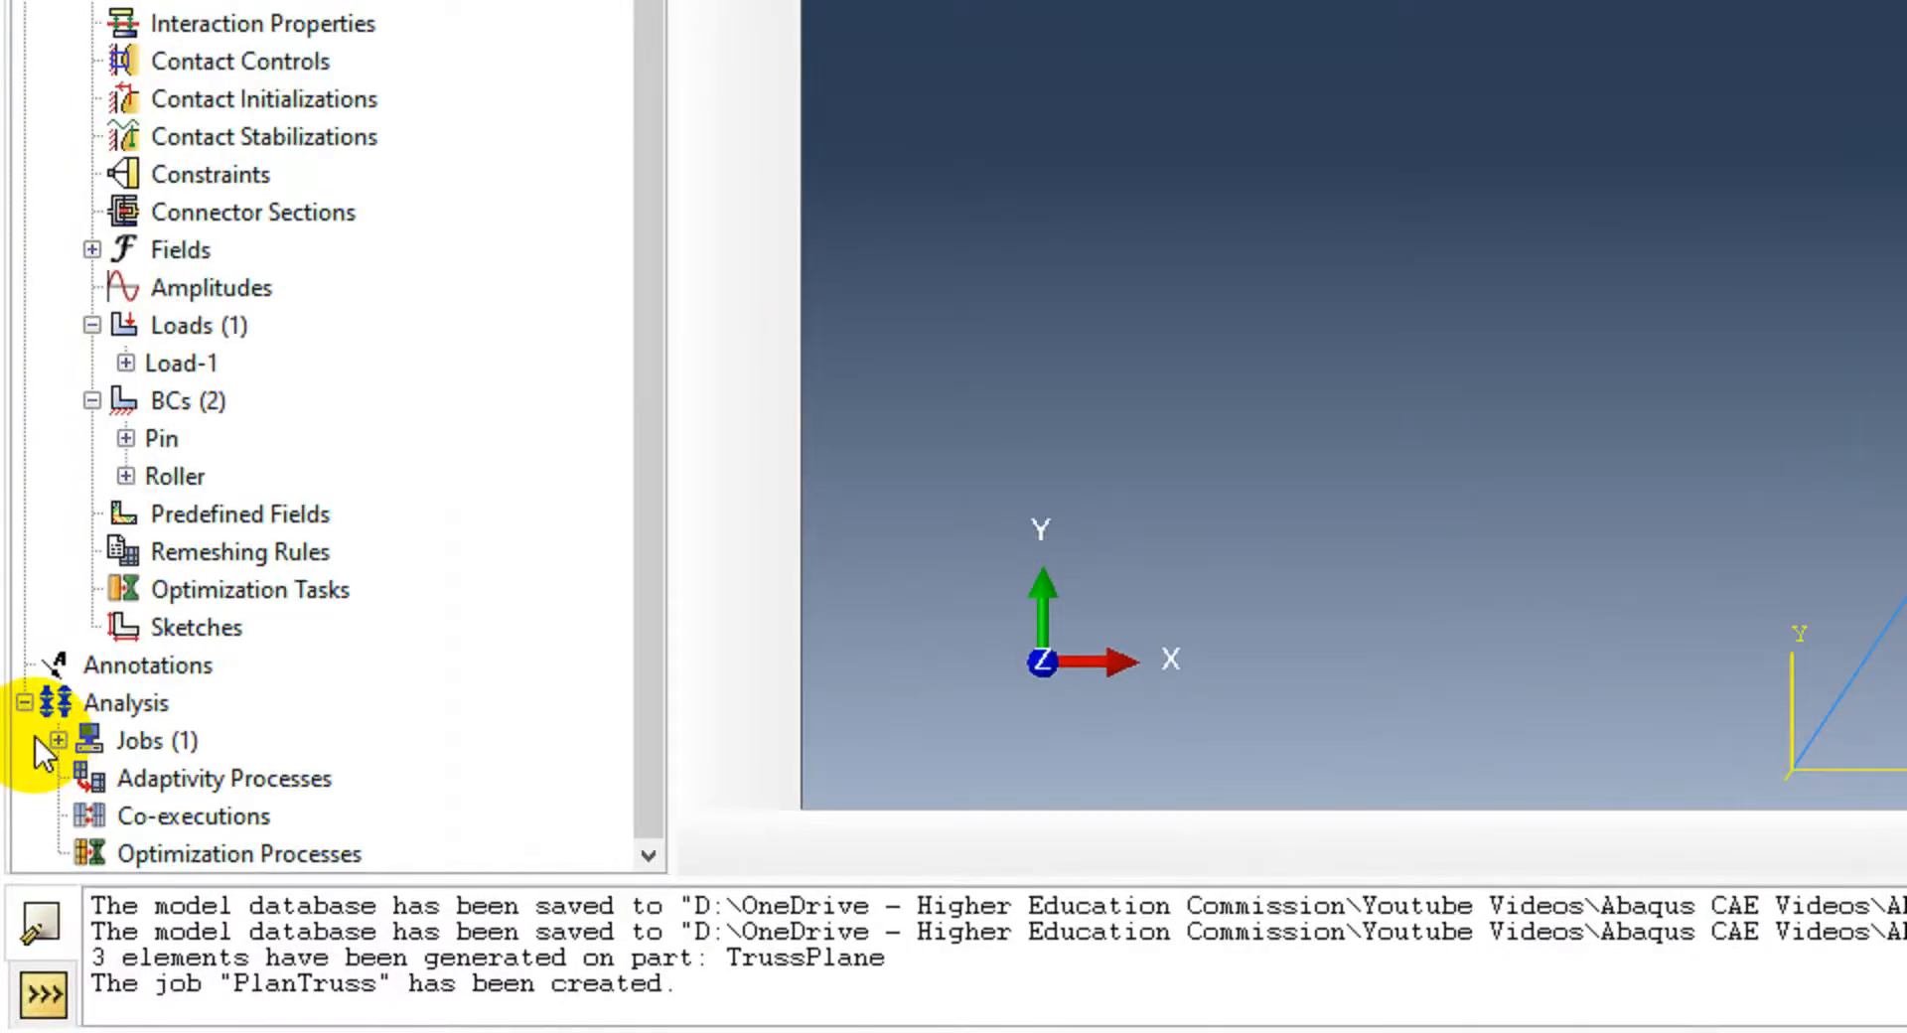
Step: Run a data check on the PlanTruss job
click(29, 886)
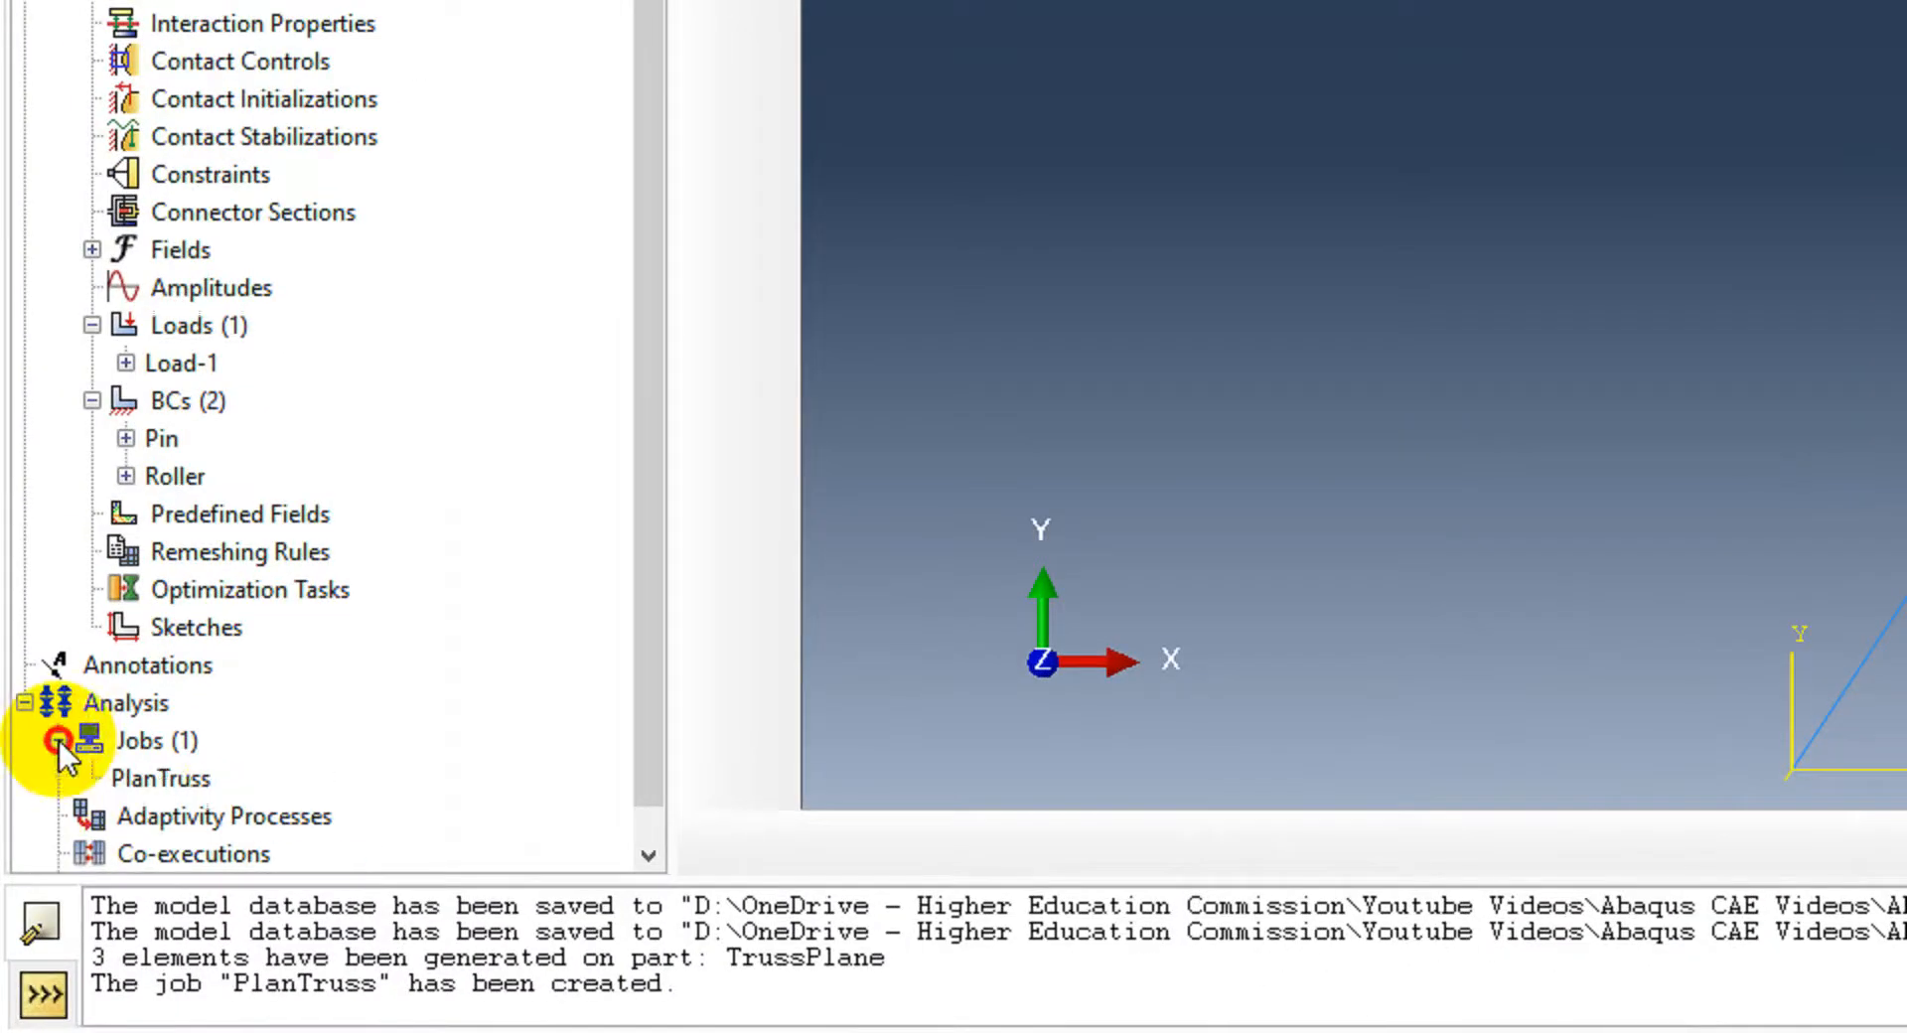
right_click(188, 735)
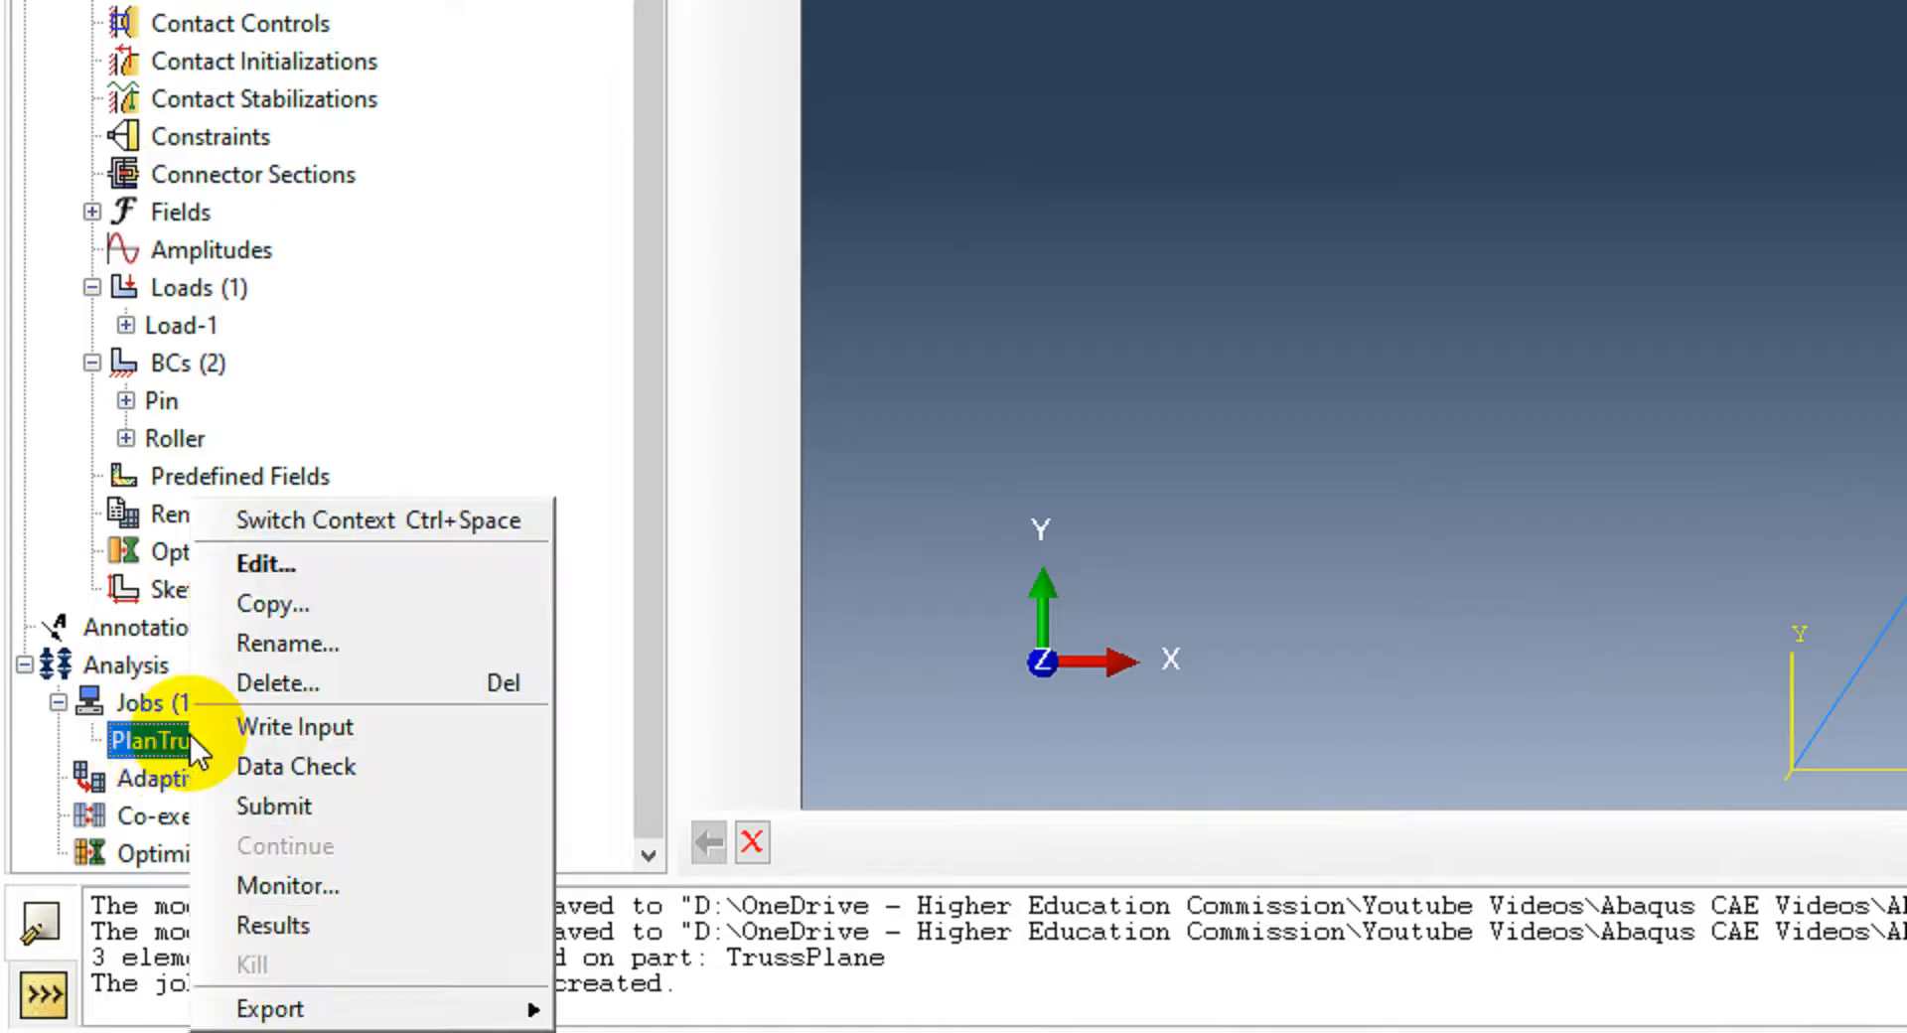
click(294, 755)
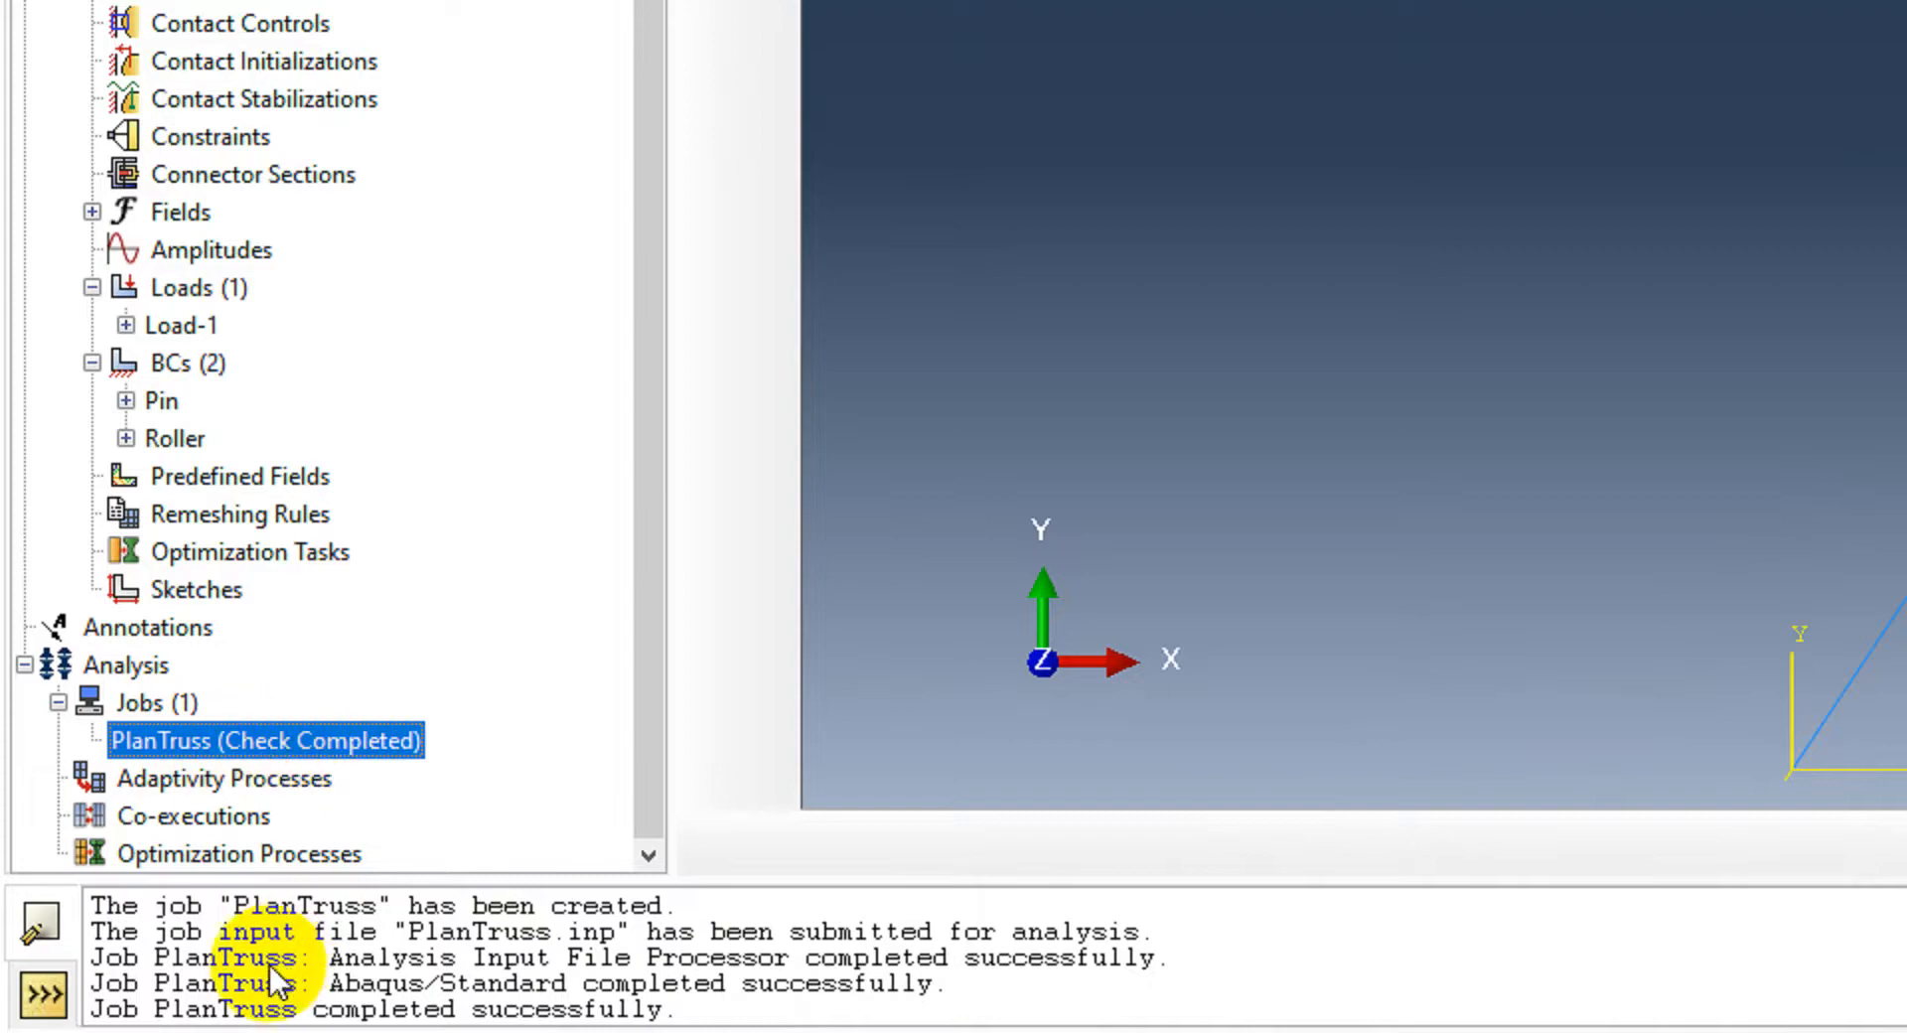
Step: Submit the PlanTruss job for analysis, allowing the existing job files to be overwritten
right_click(385, 737)
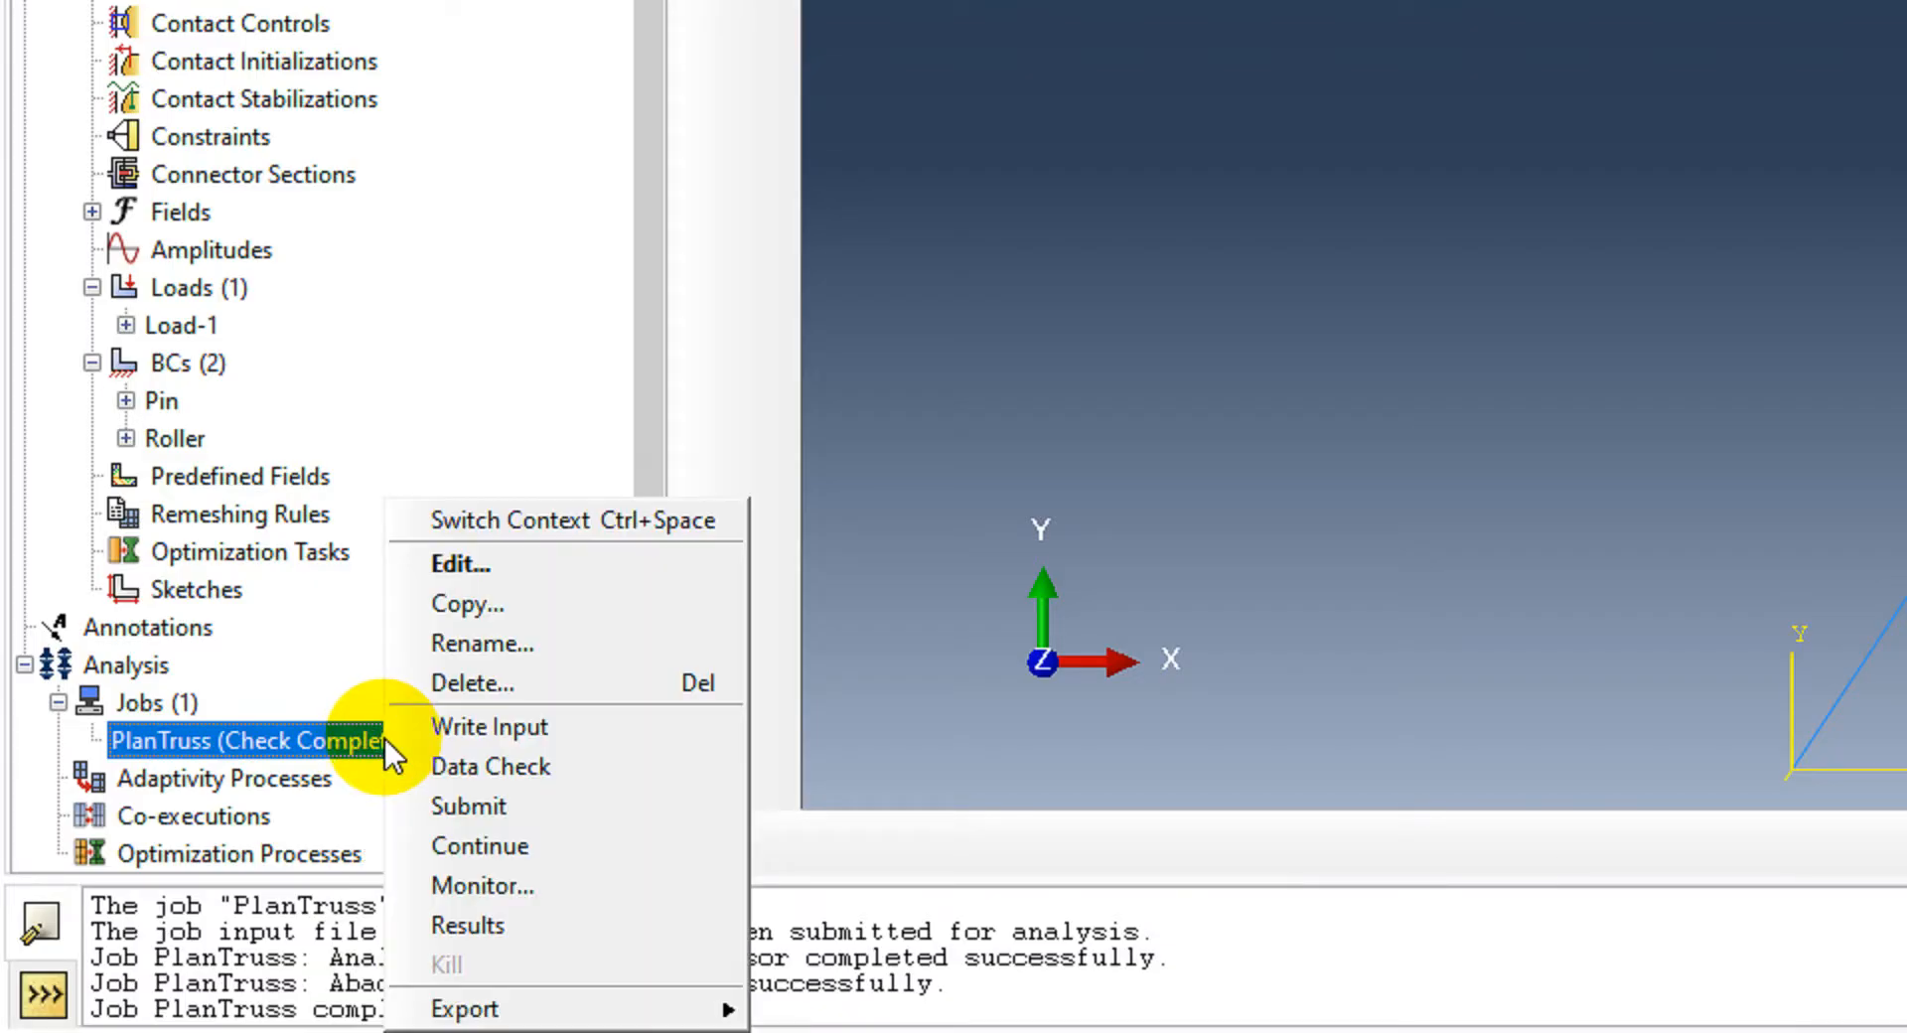
click(474, 807)
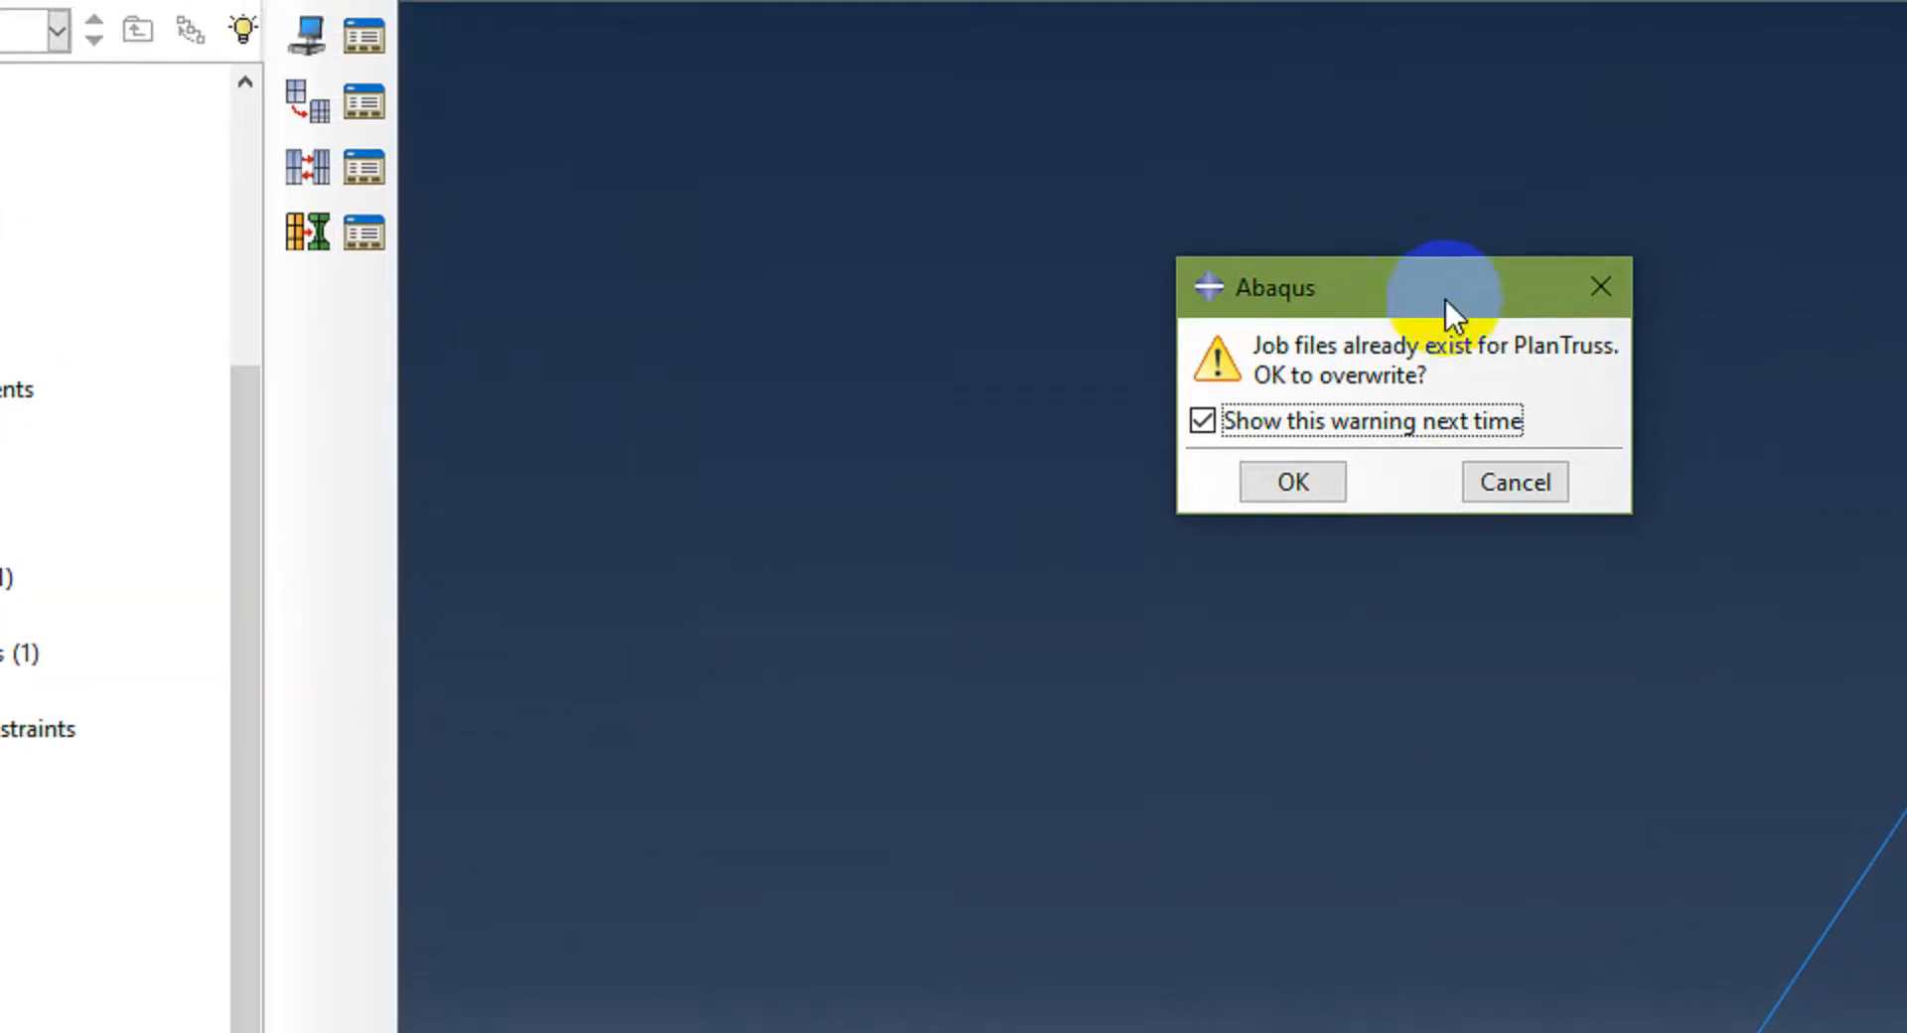
click(1293, 482)
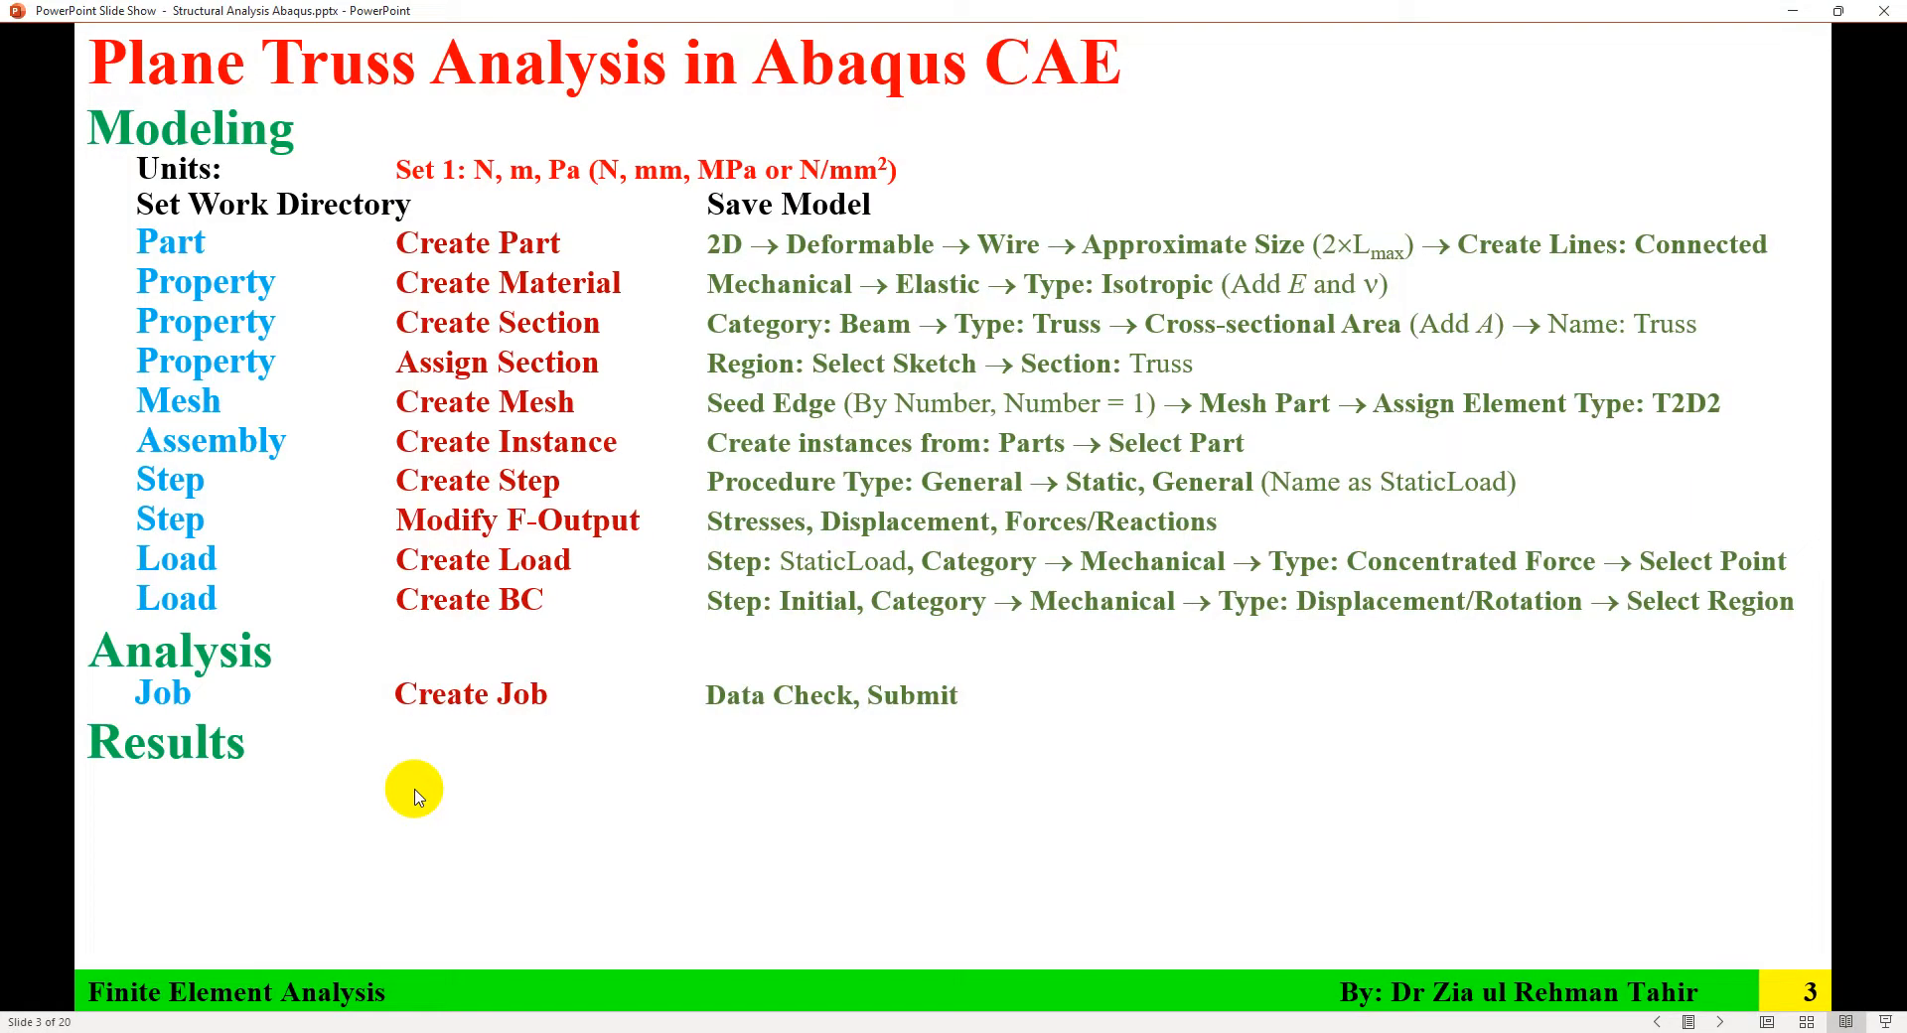
Step: Review the instruction slide, then open the PlanTruss job results in the Visualization module
click(426, 802)
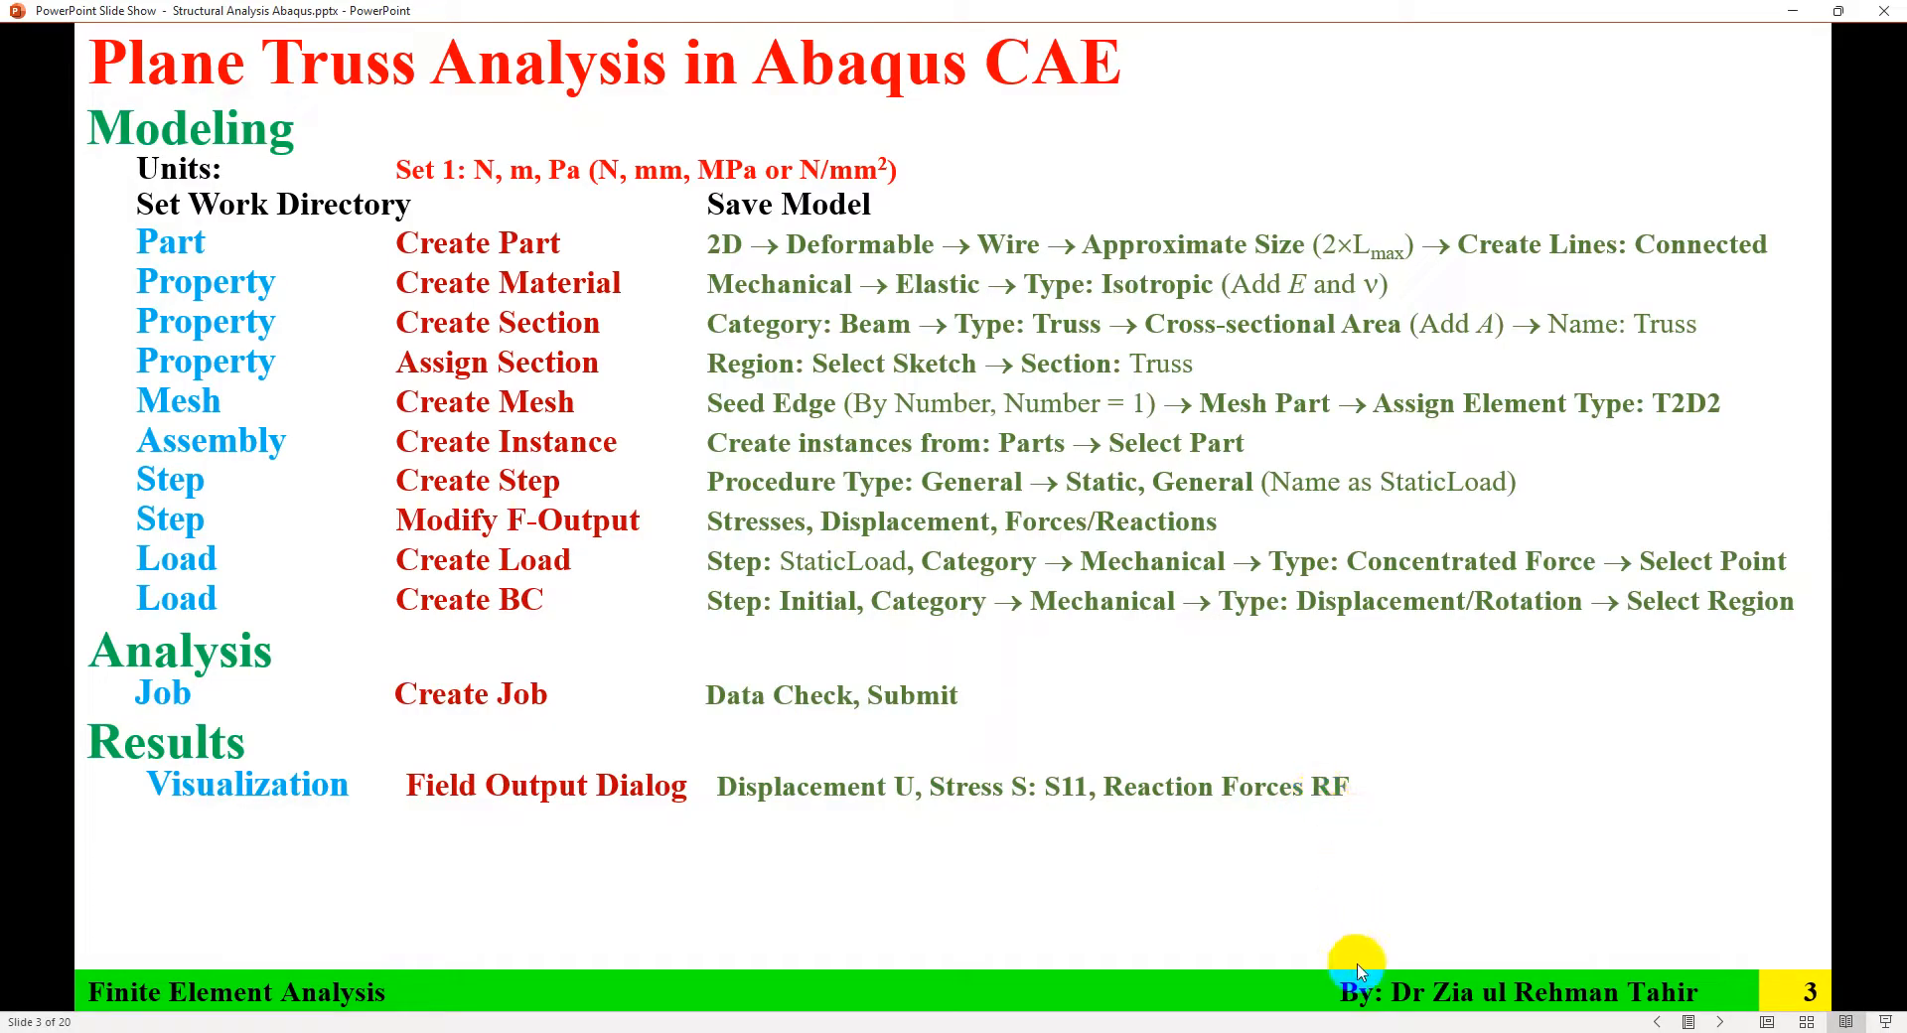
click(1383, 1032)
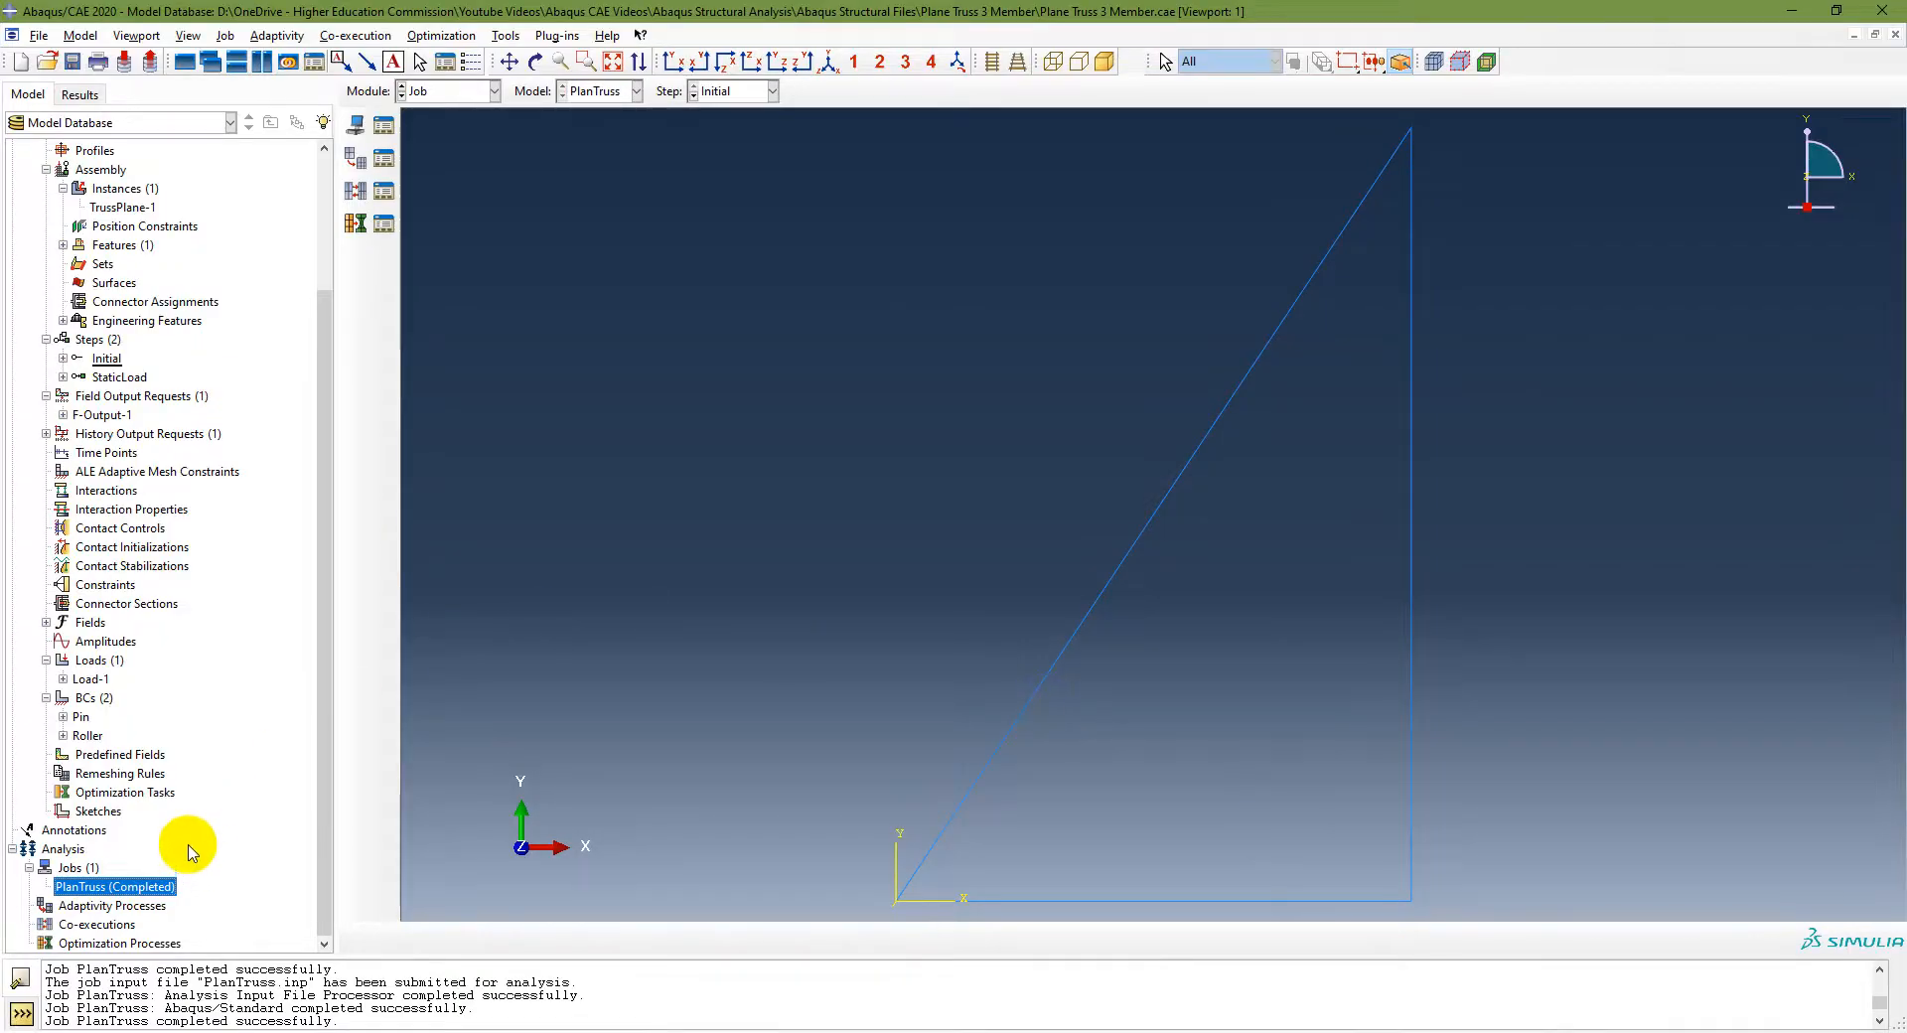
right_click(141, 890)
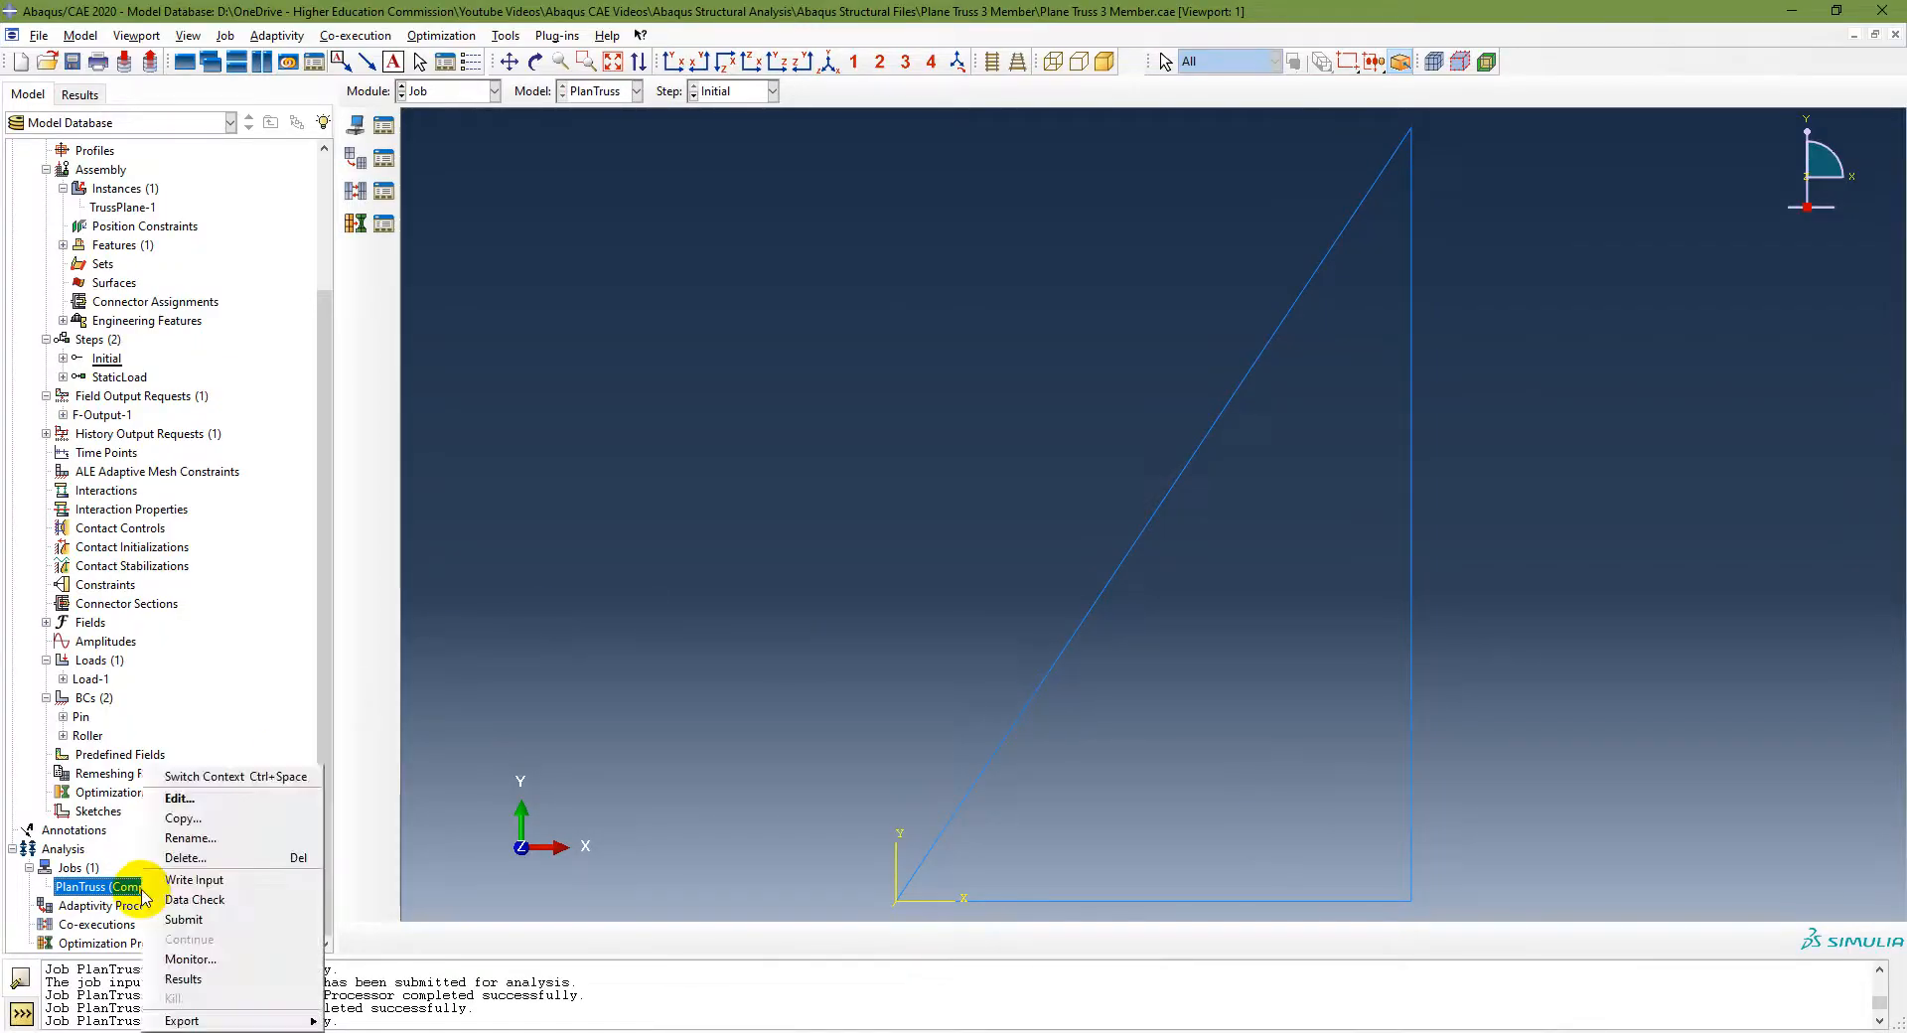
click(169, 978)
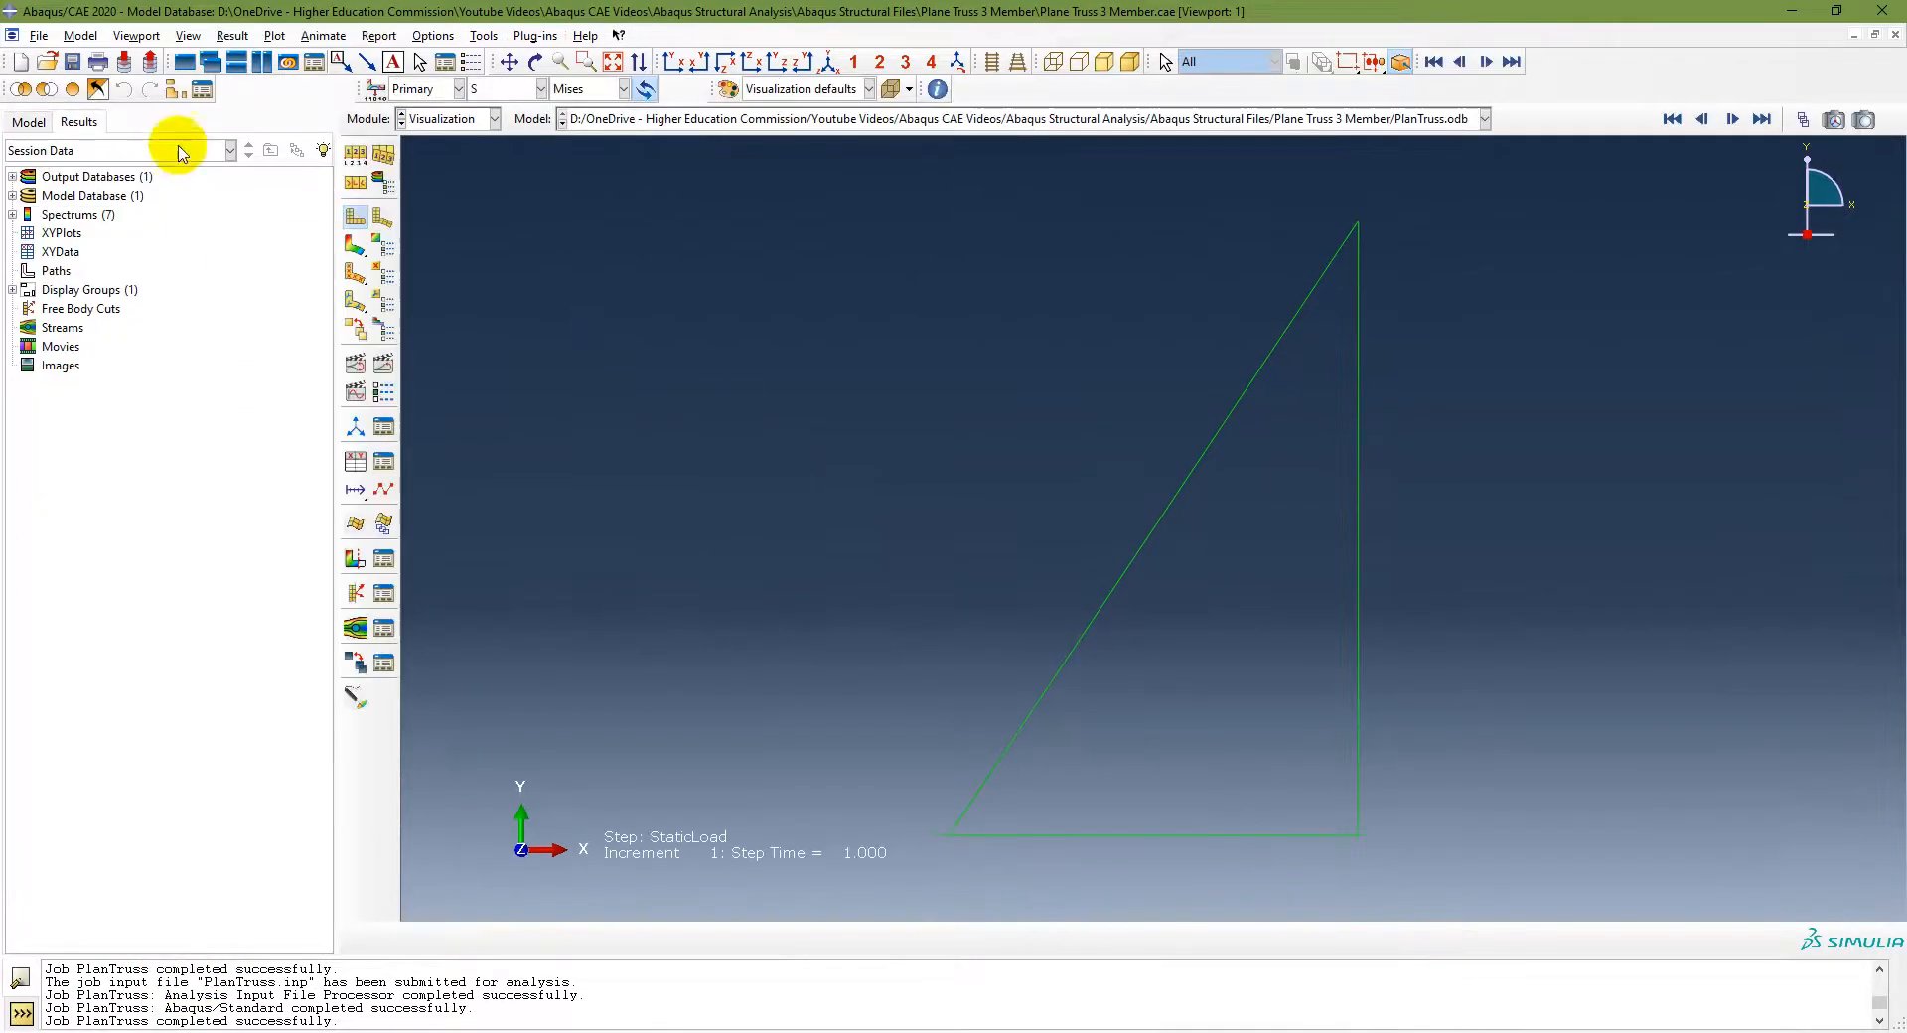
click(13, 176)
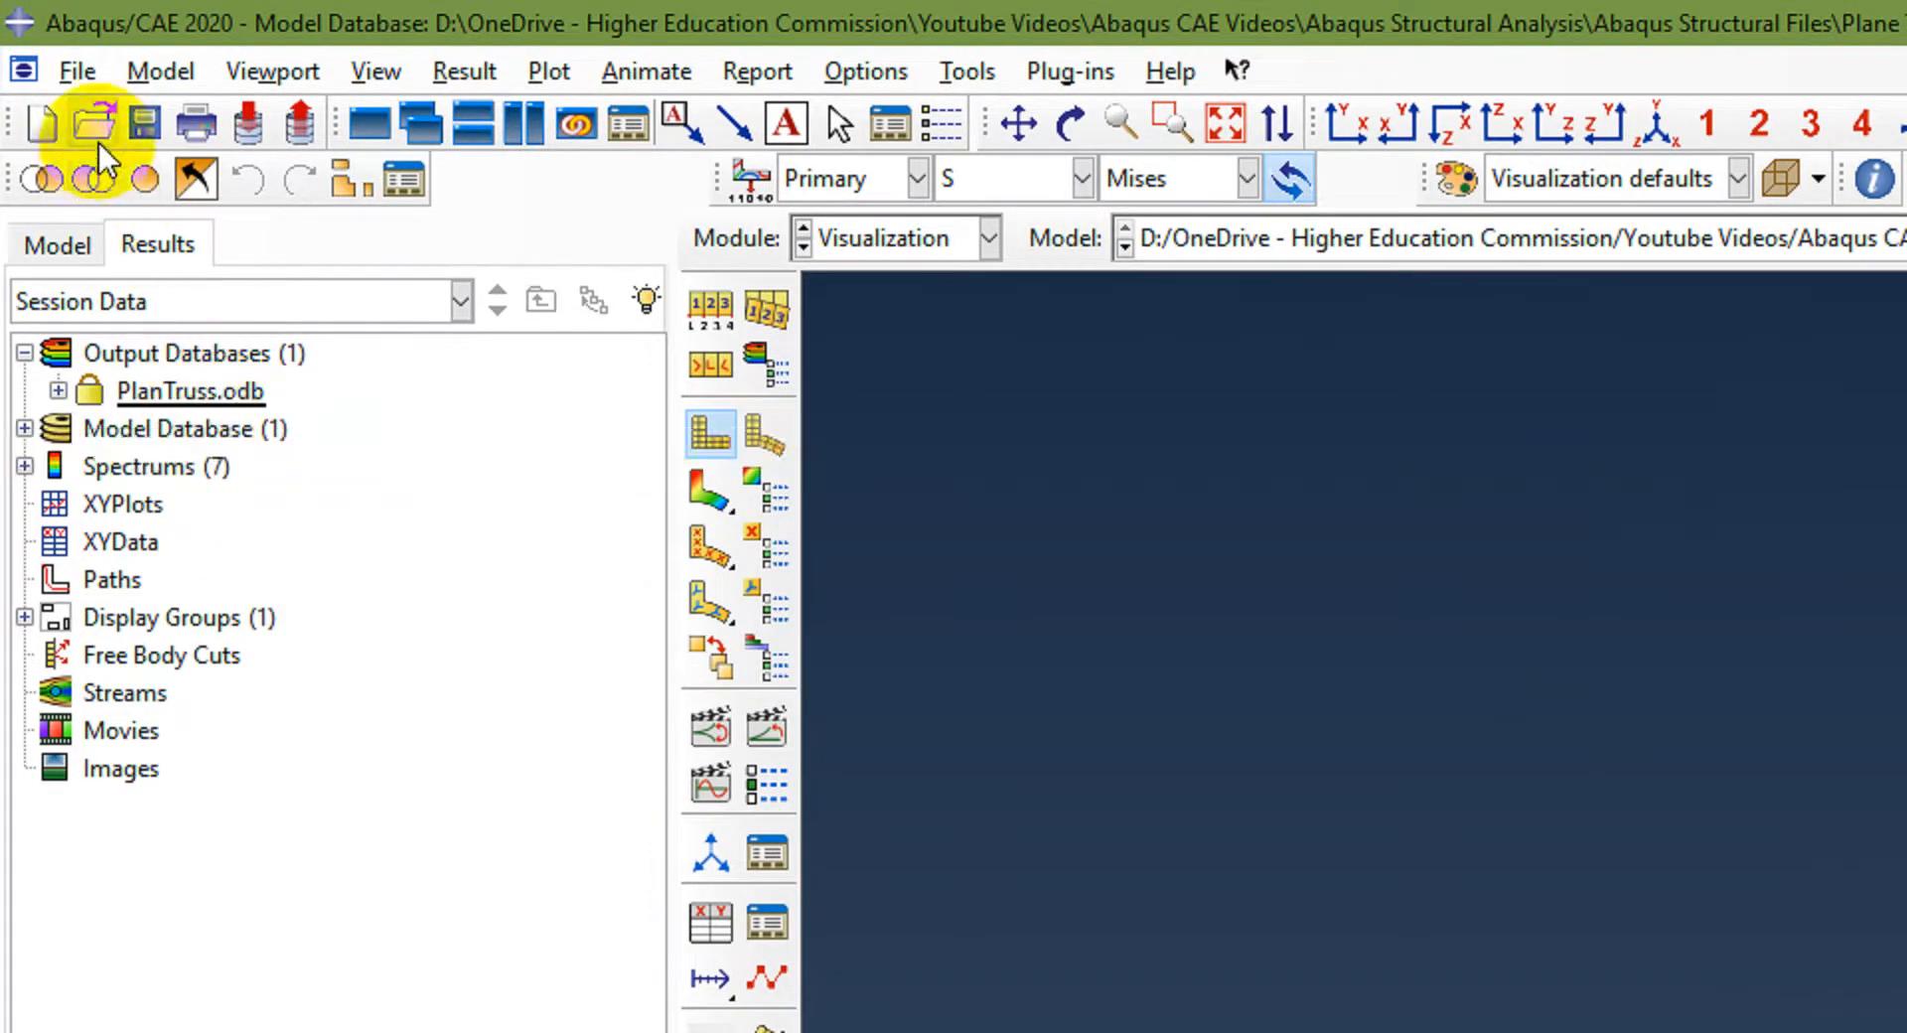
Step: Open the PlanTruss.odb output database from the model folder
click(75, 69)
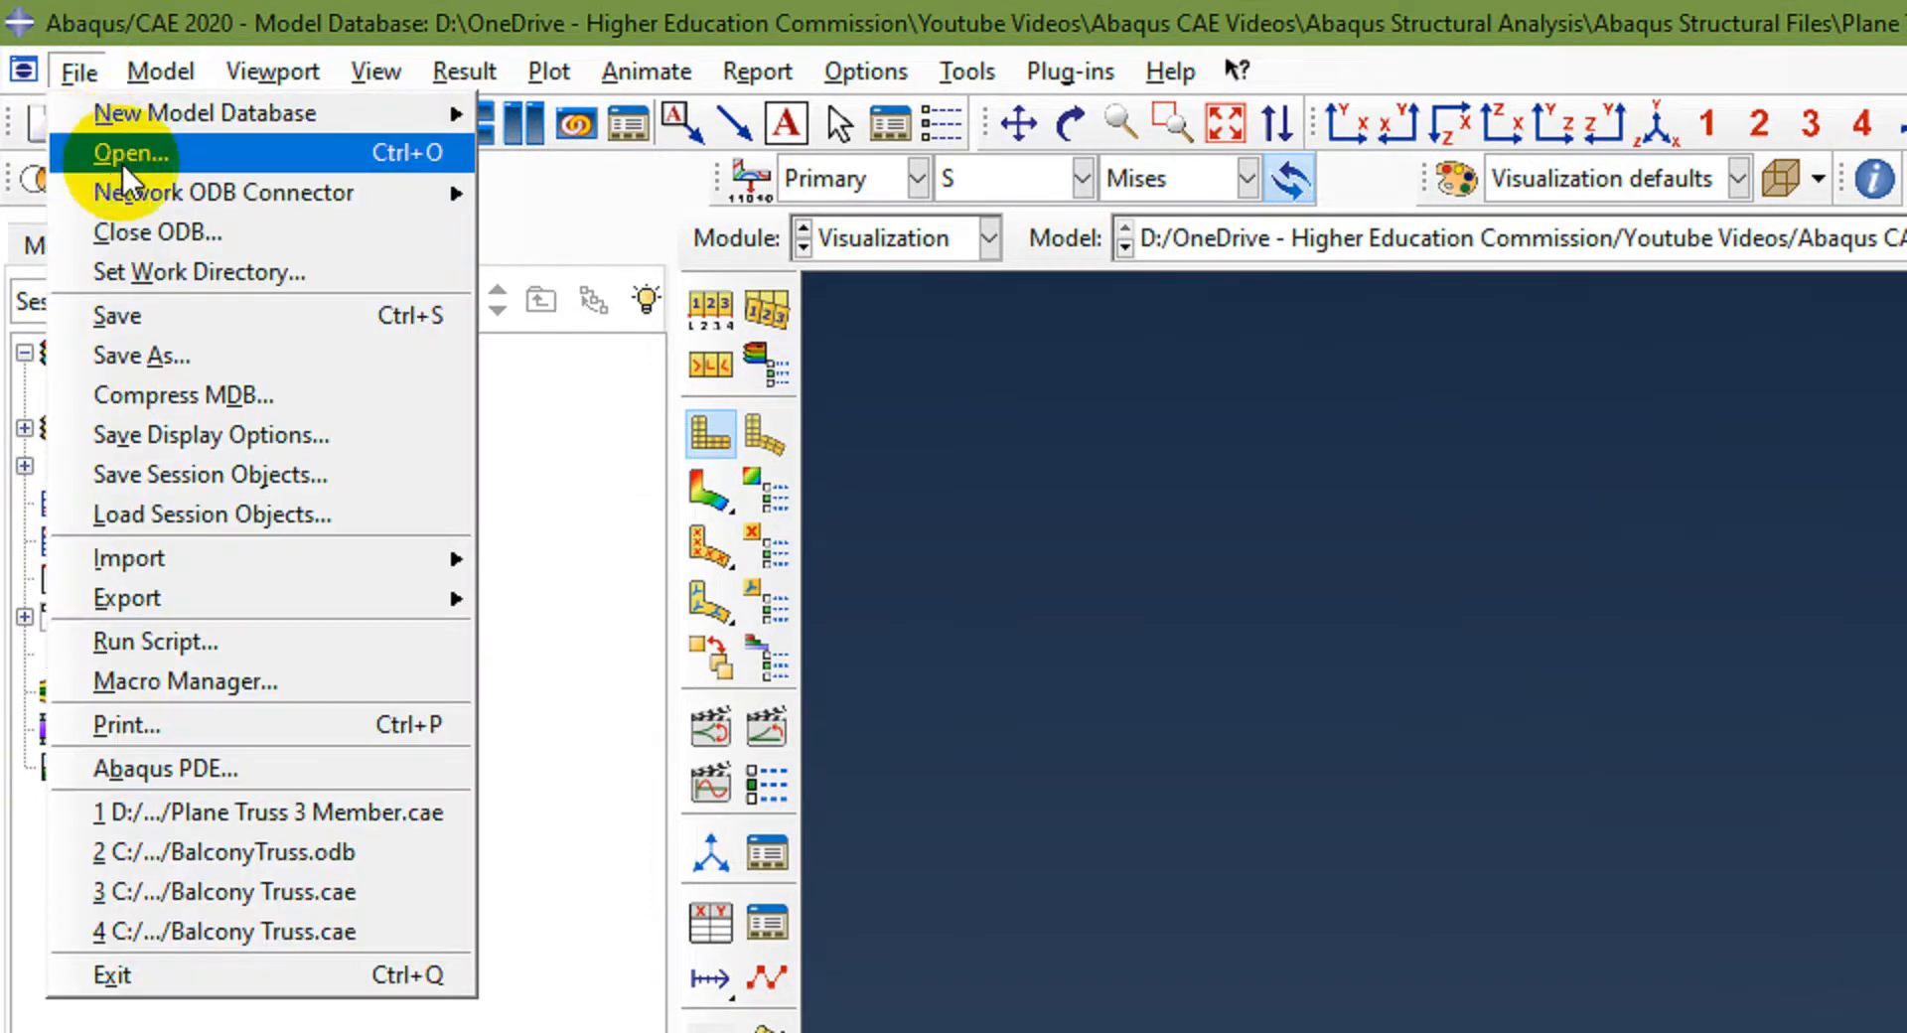
click(130, 152)
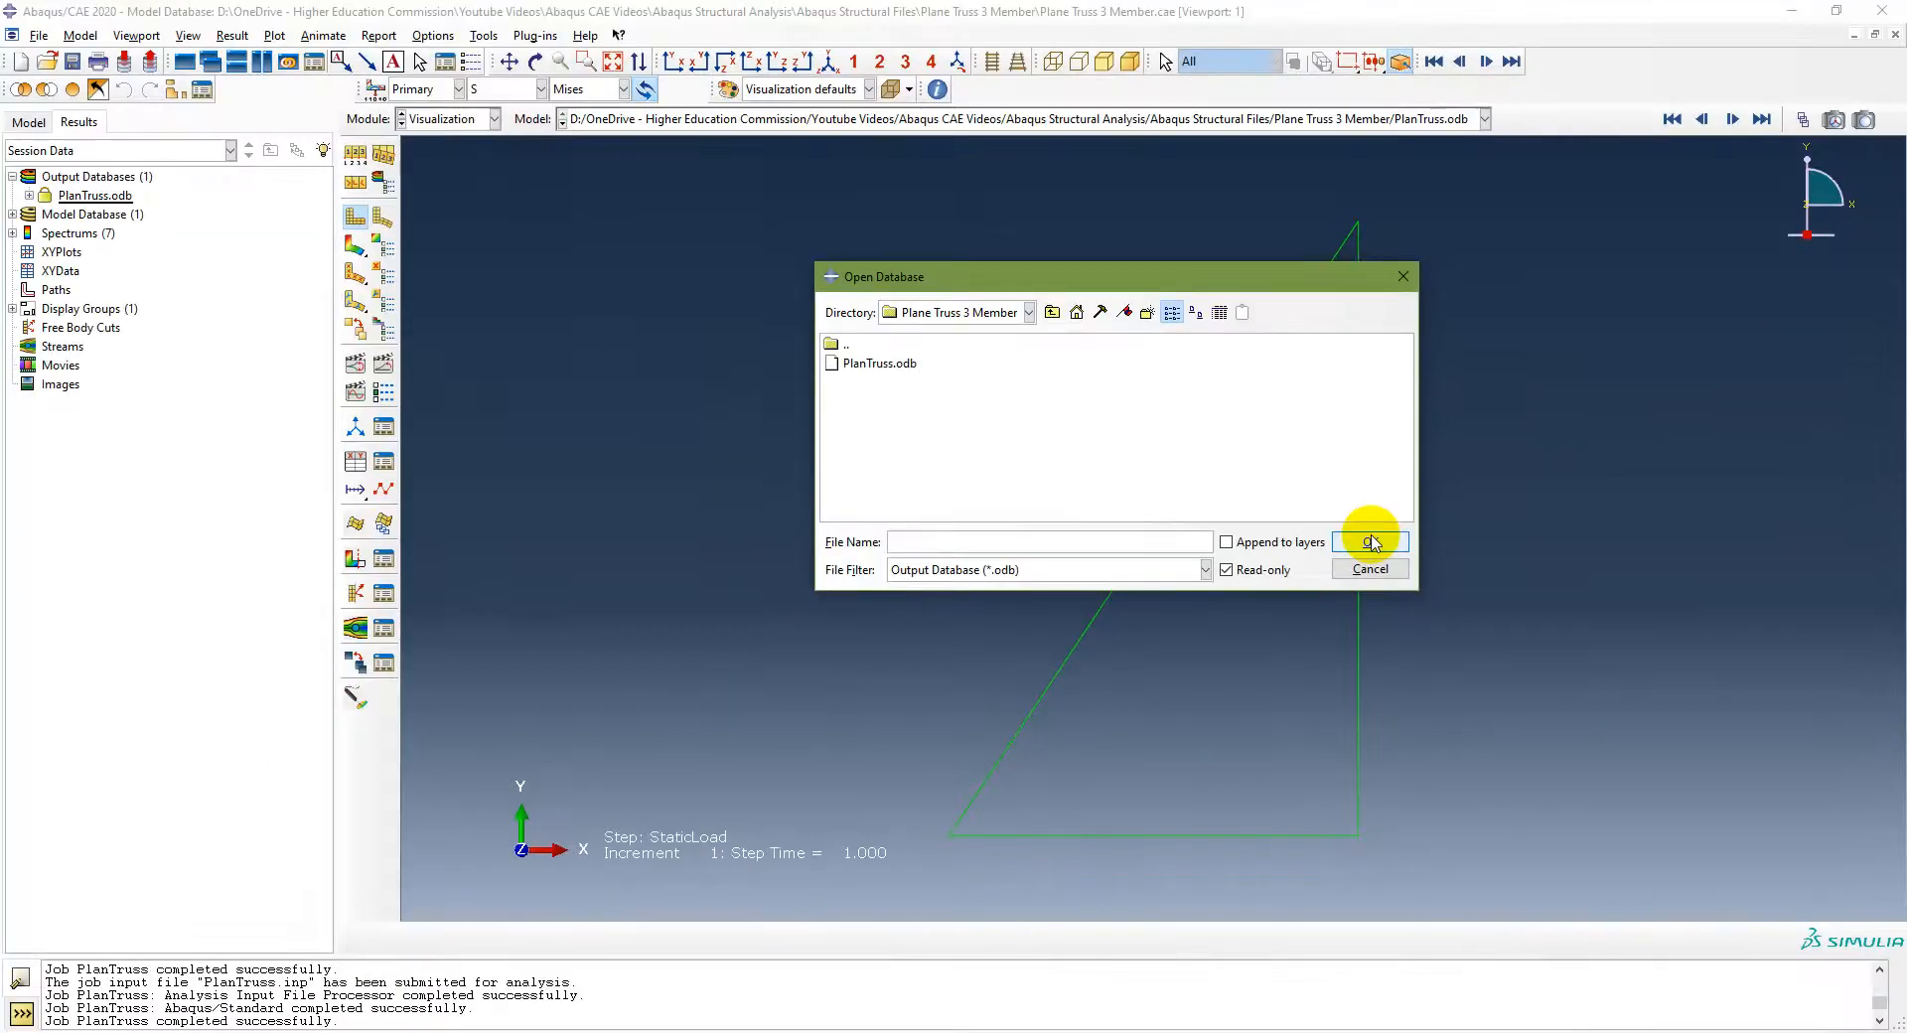
click(874, 364)
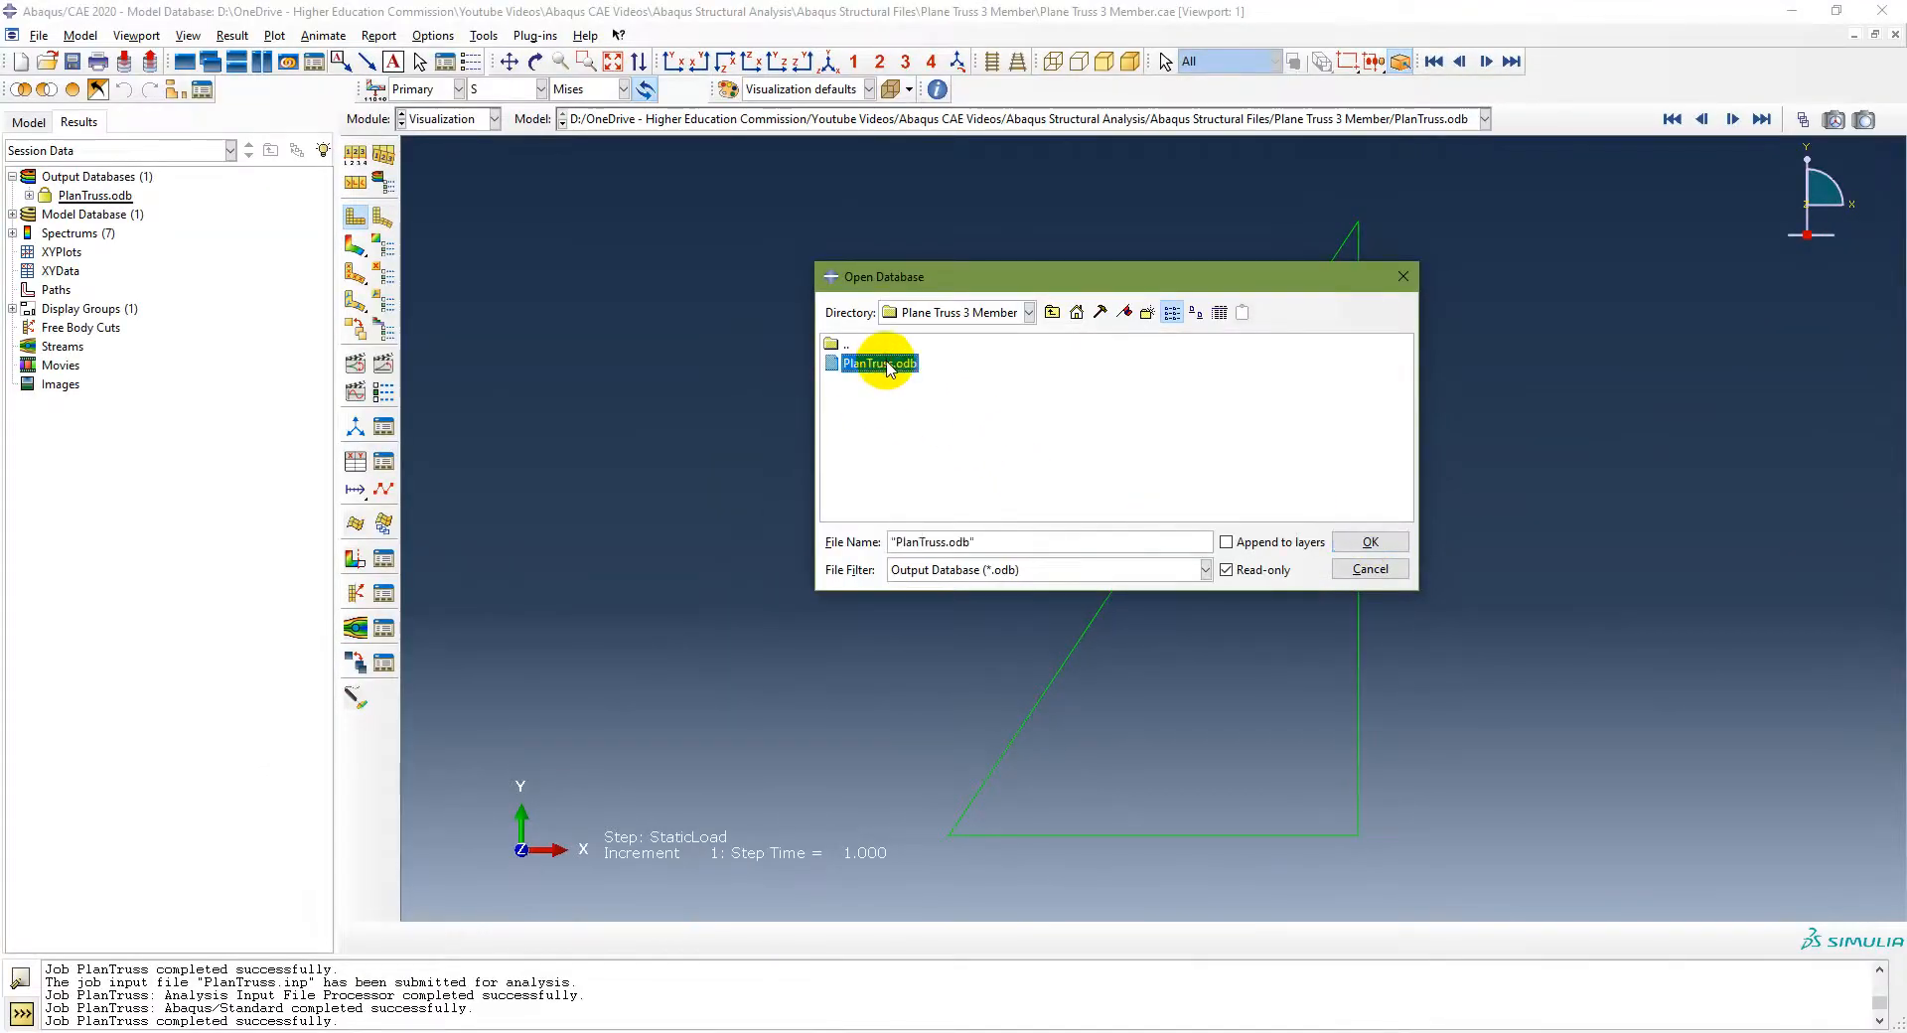
click(1368, 537)
click(94, 196)
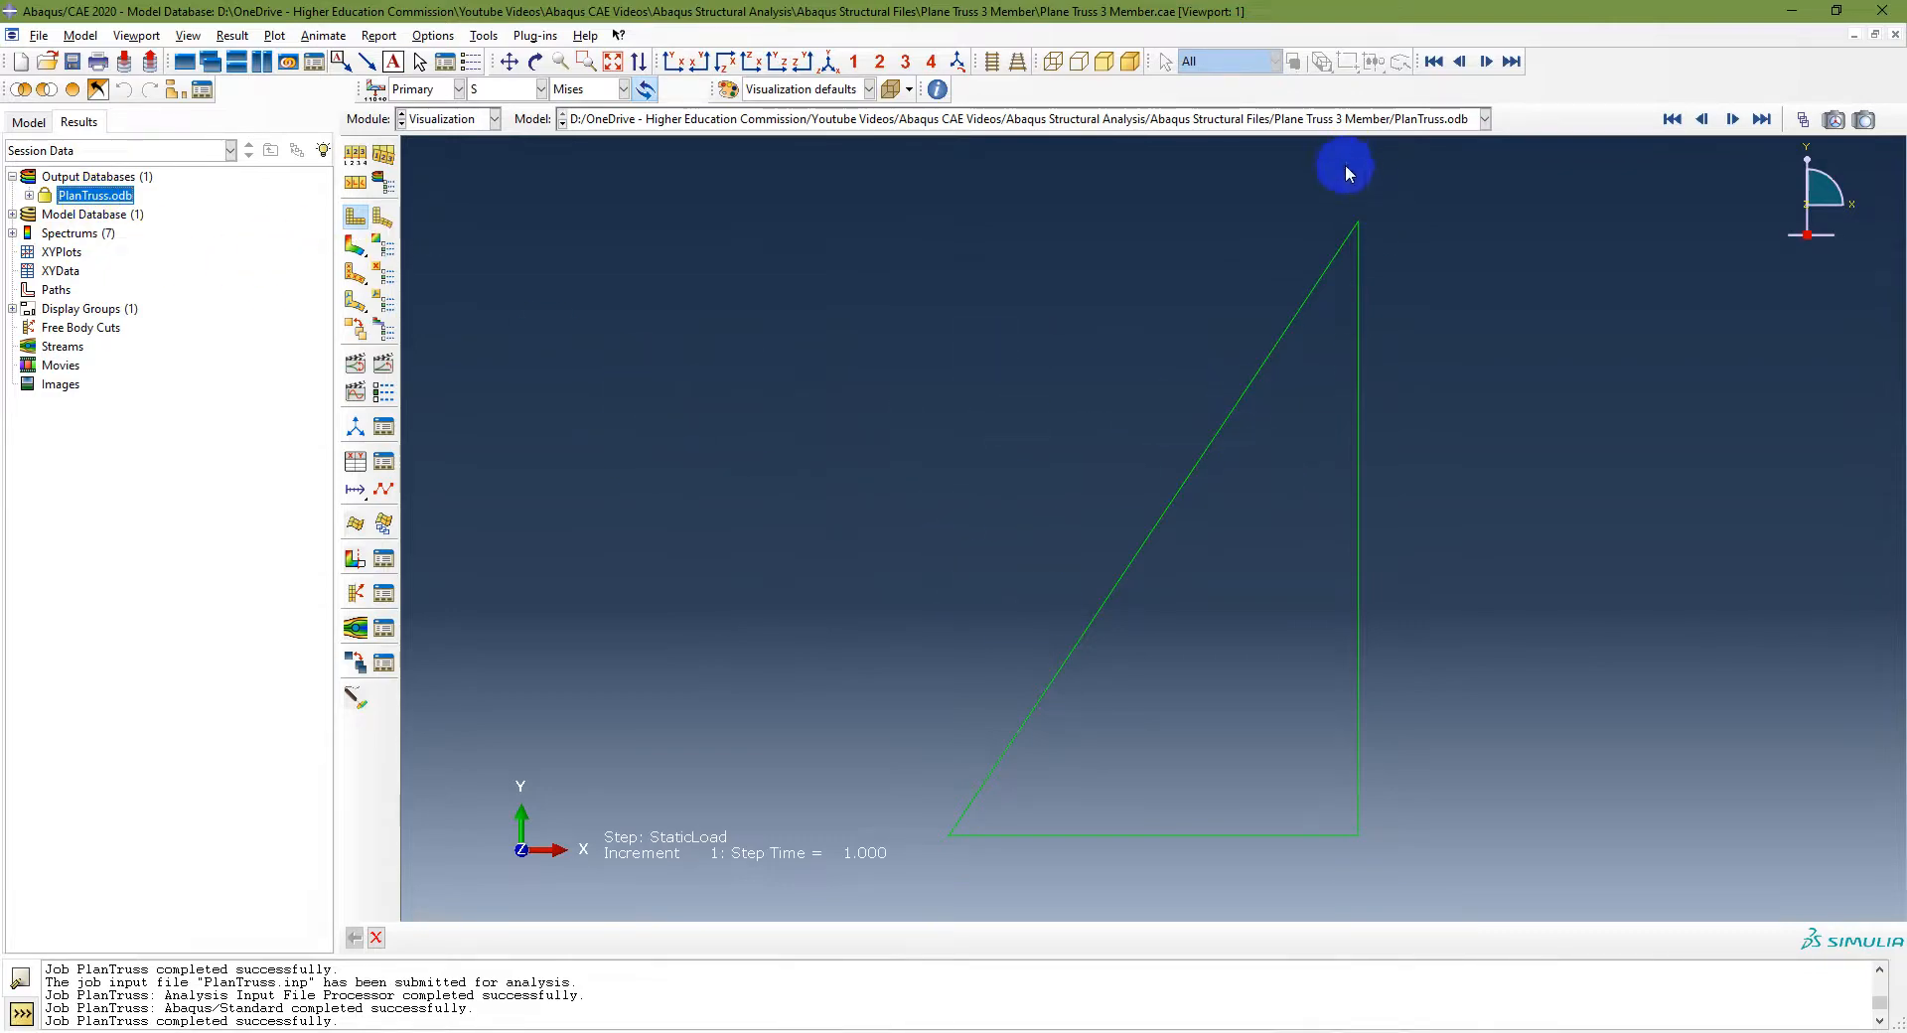
Step: Plot the deformed shape and then contours on the deformed shape
click(383, 221)
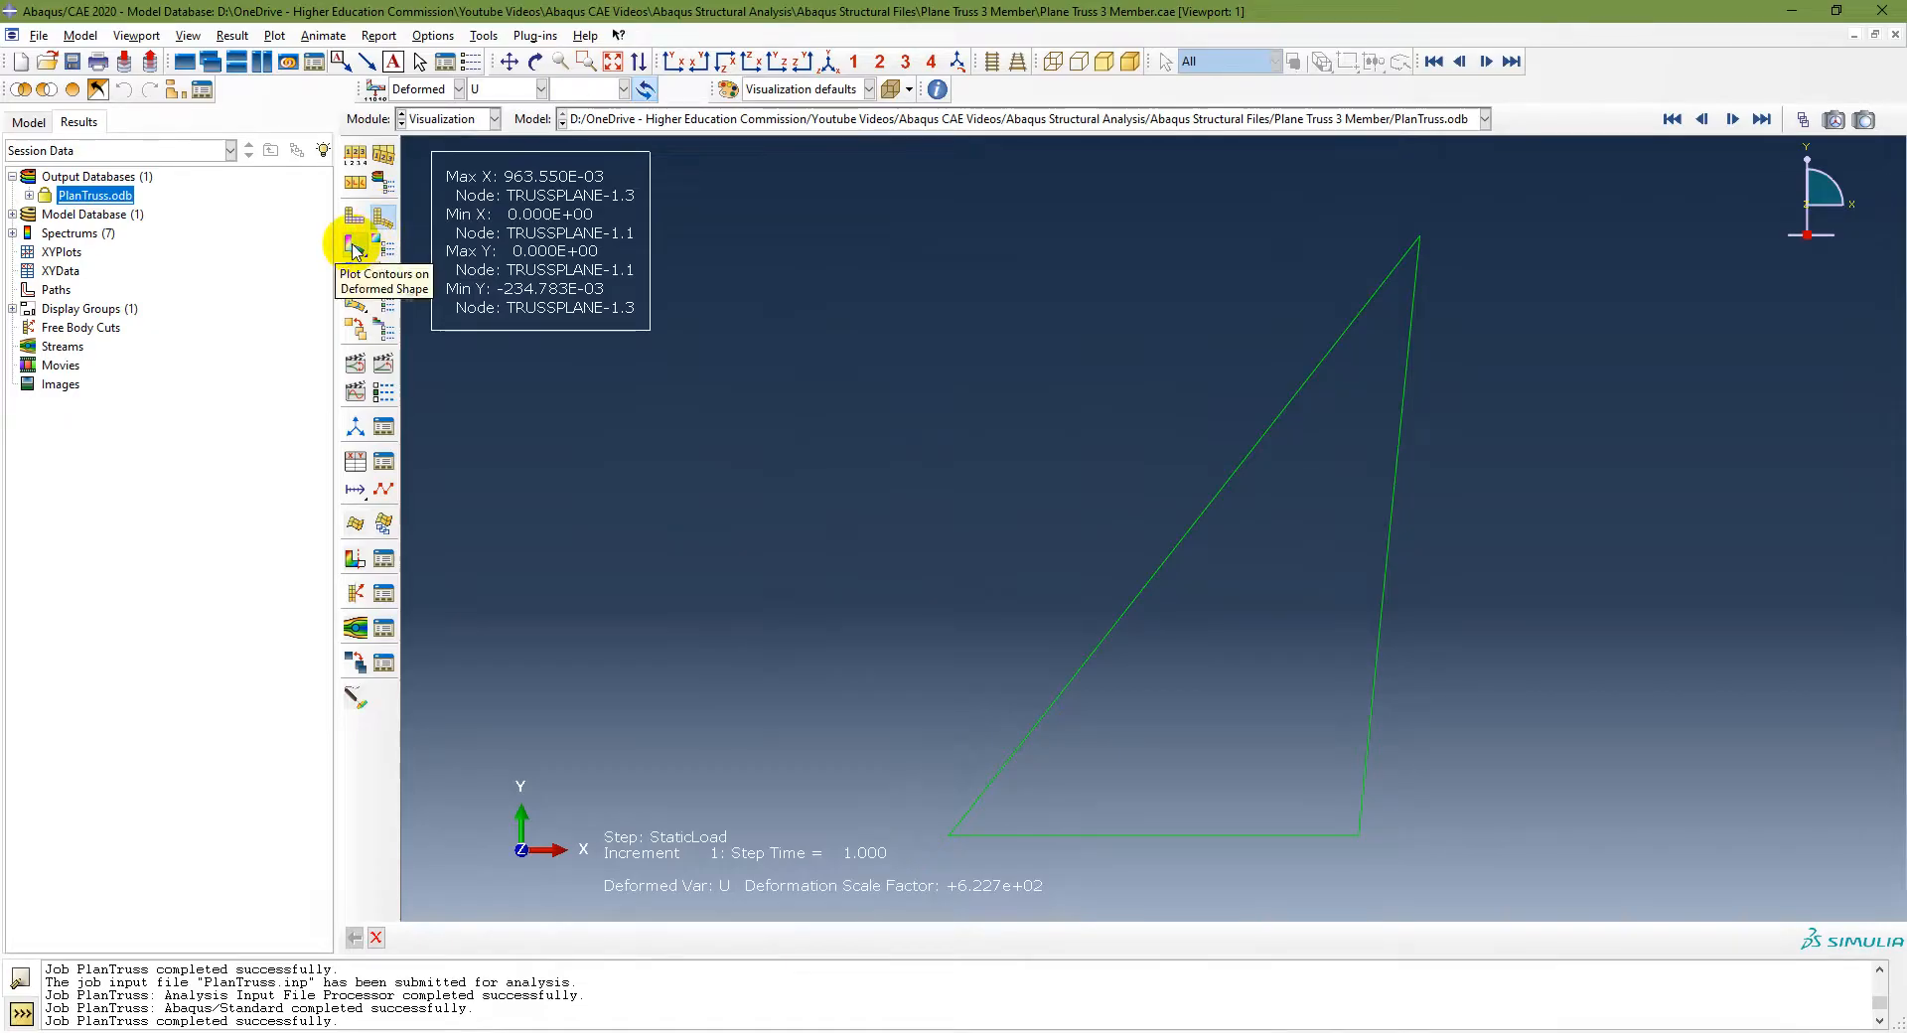
click(355, 244)
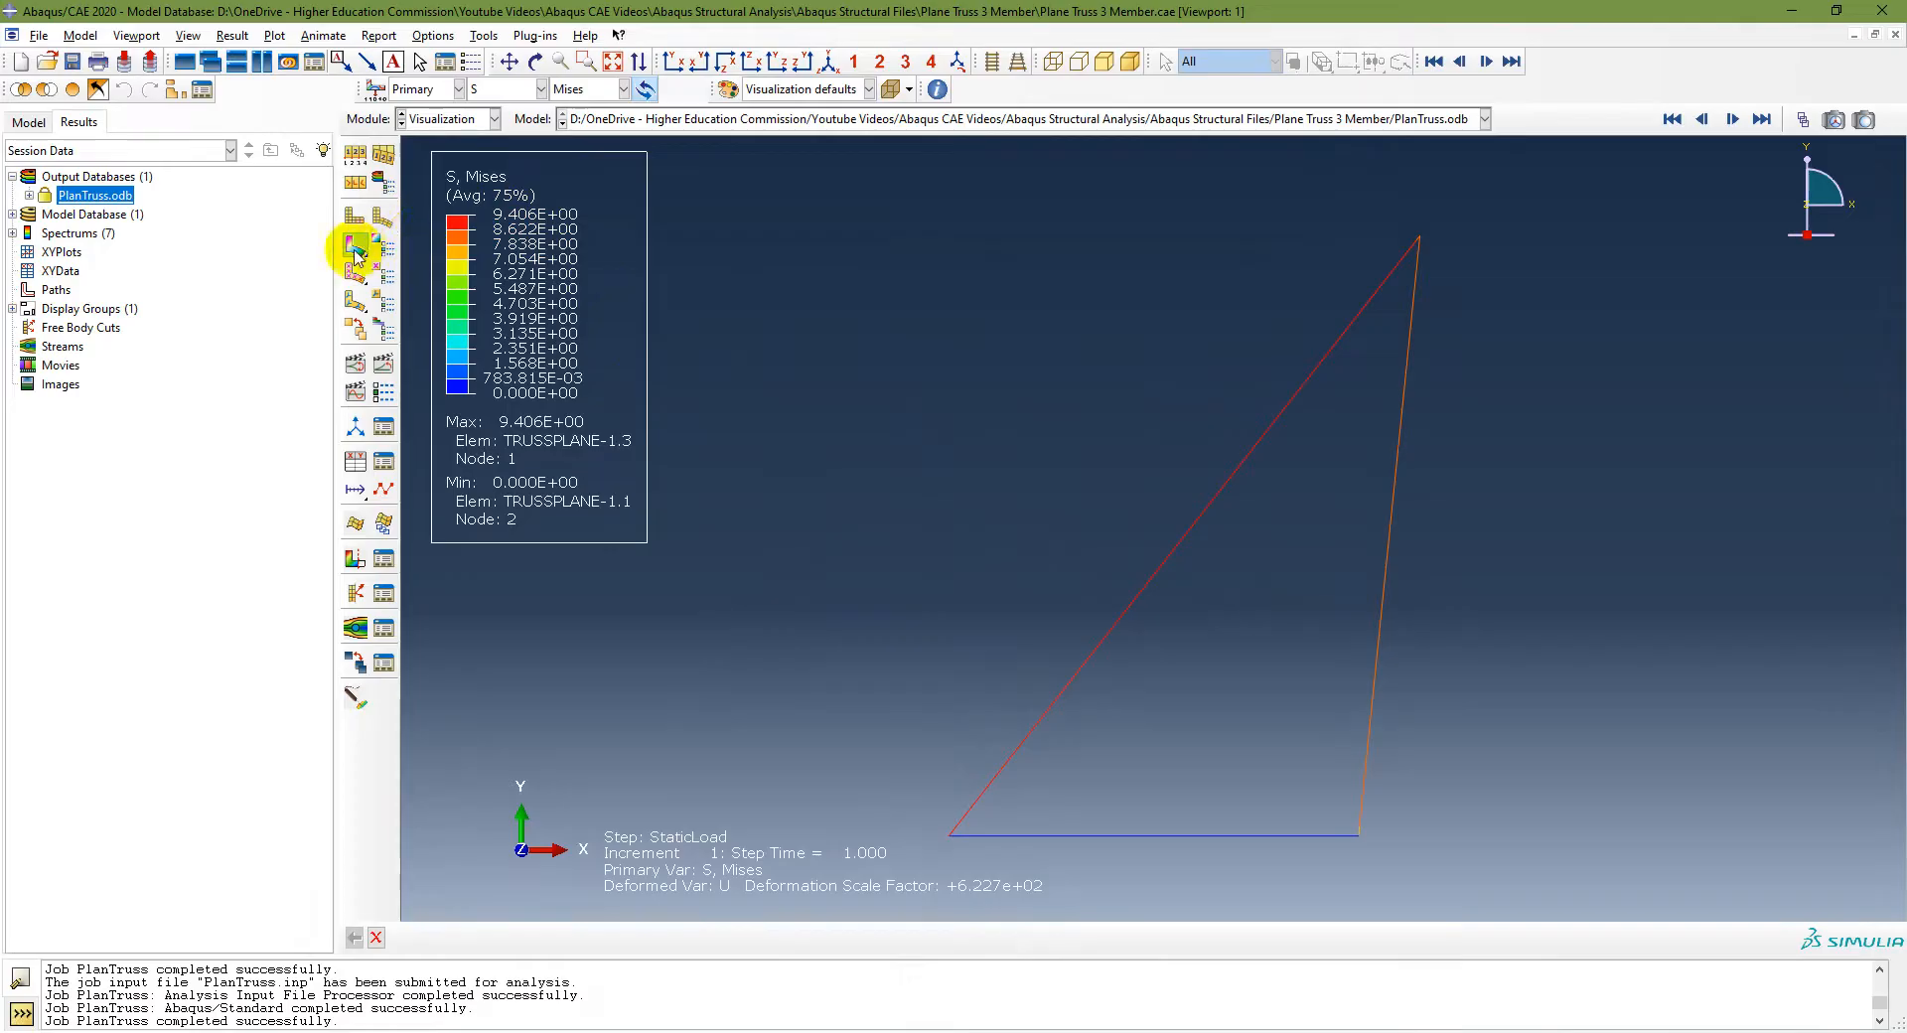
drag(354, 250, 428, 248)
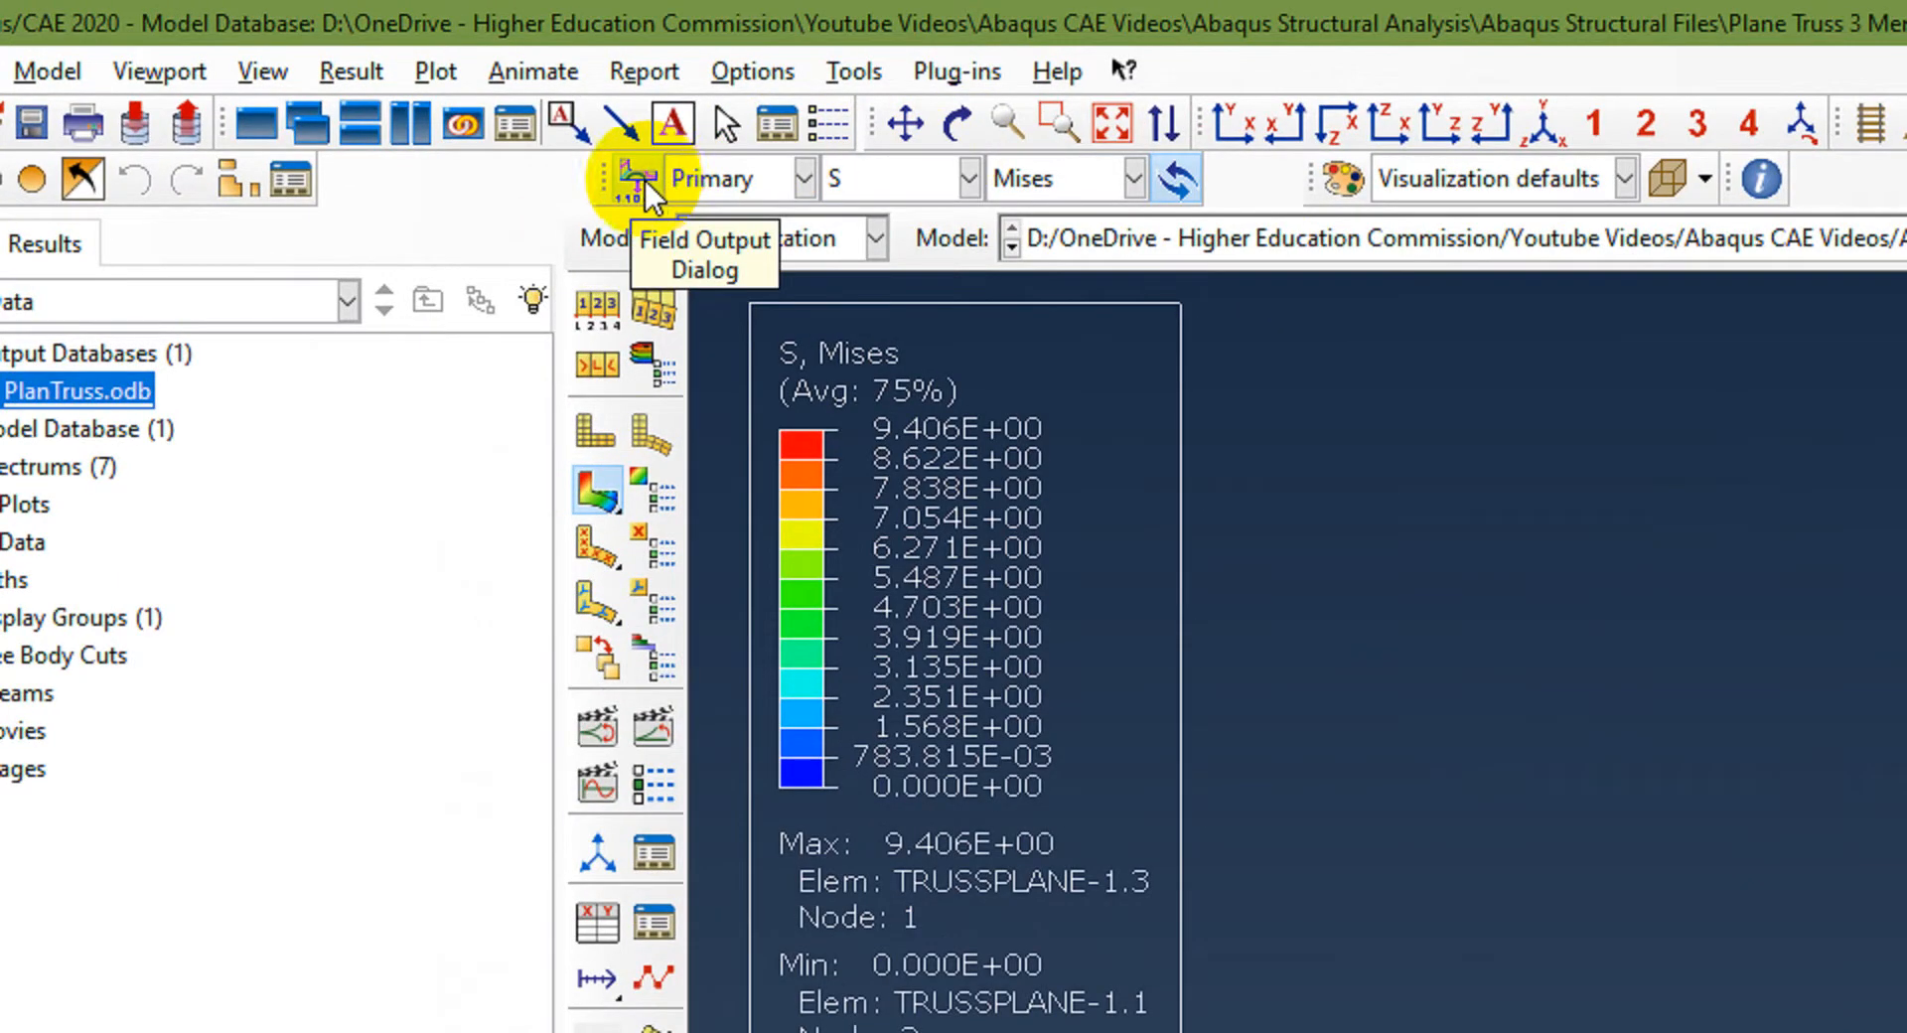
Step: Display displacement U contours, viewing the U1, U2 and Magnitude components
click(916, 197)
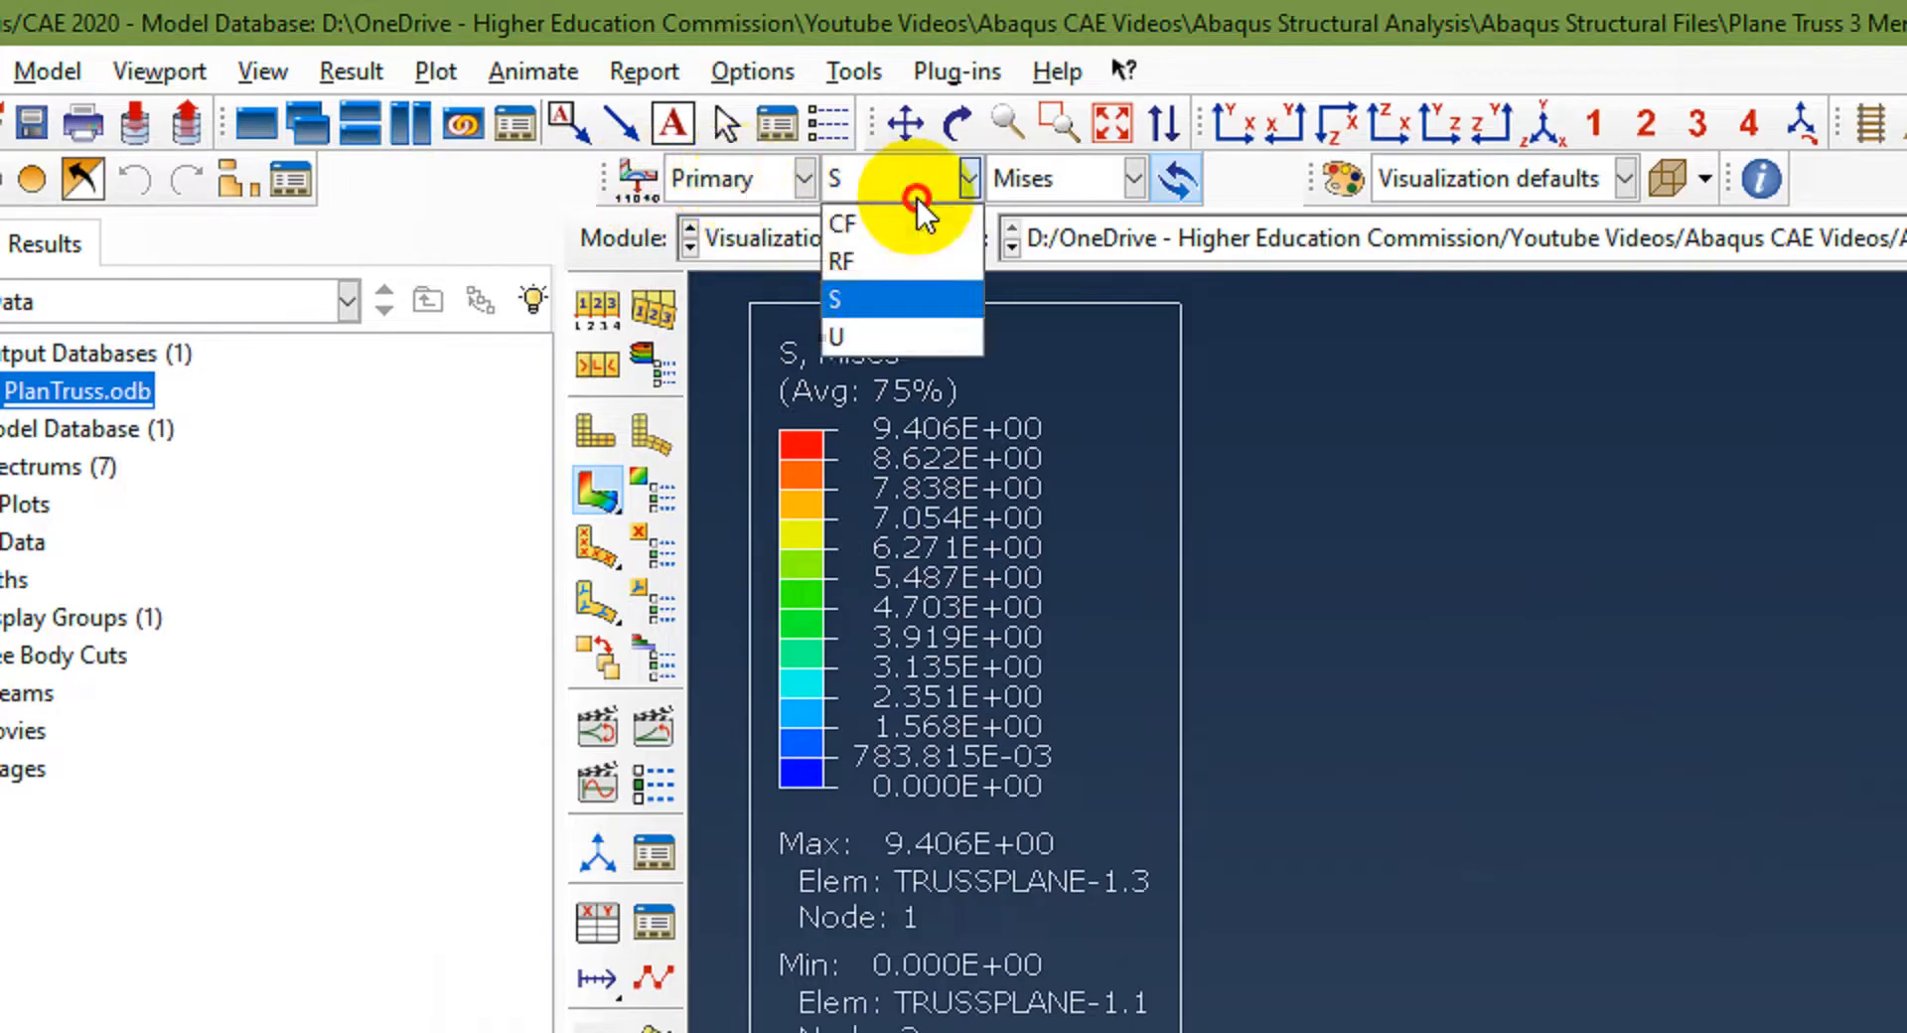
click(894, 337)
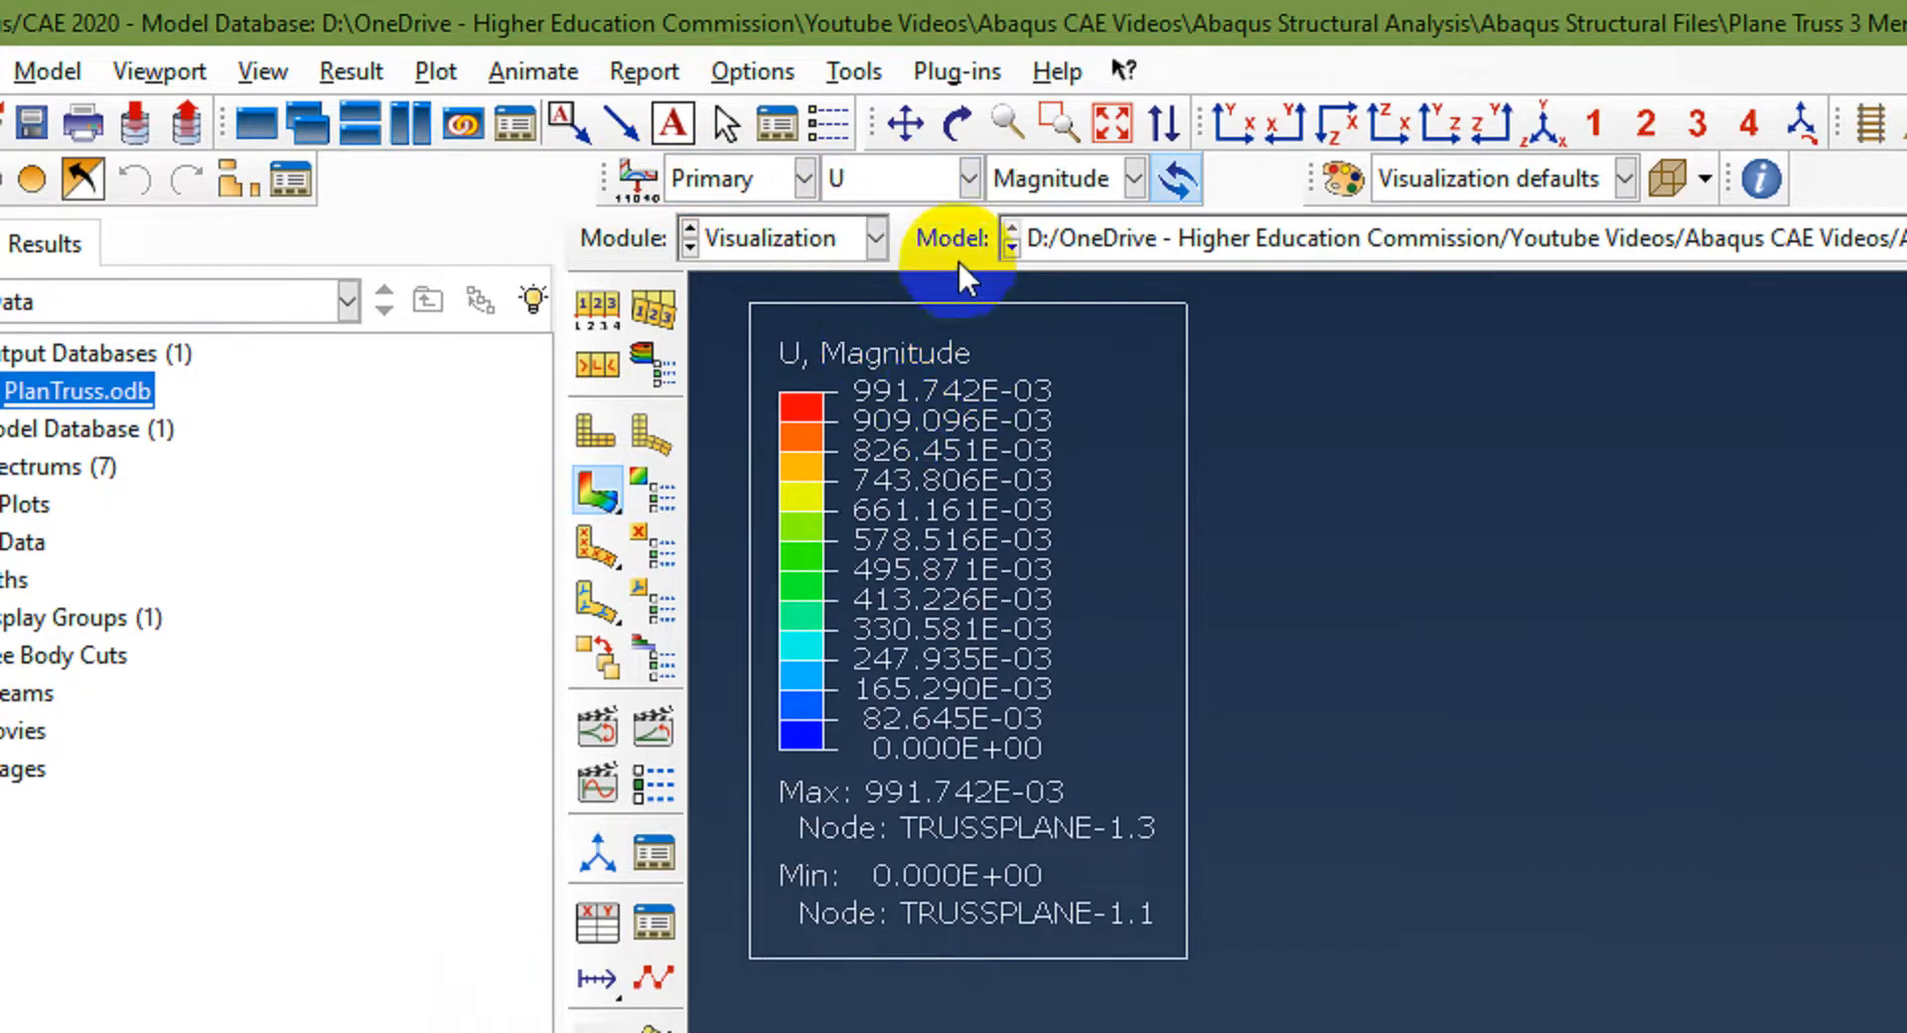
click(1050, 199)
click(1035, 254)
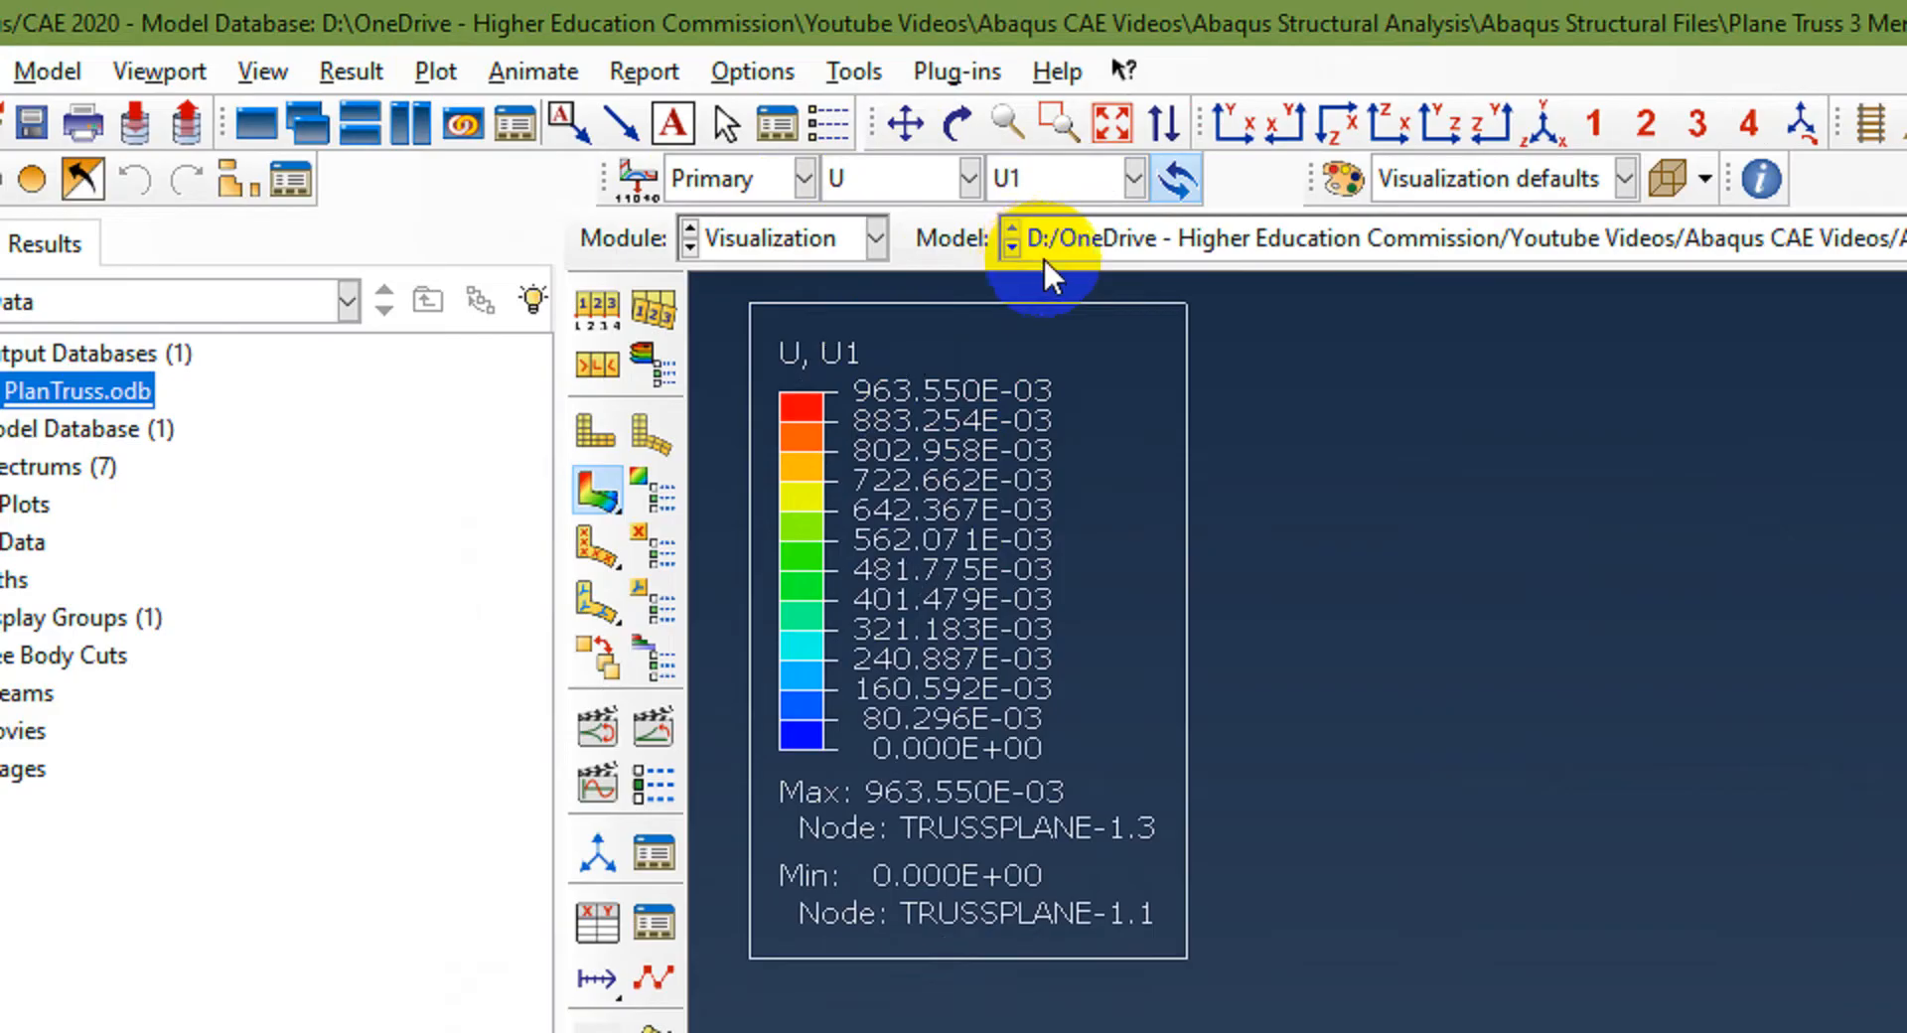
click(1083, 179)
click(1018, 296)
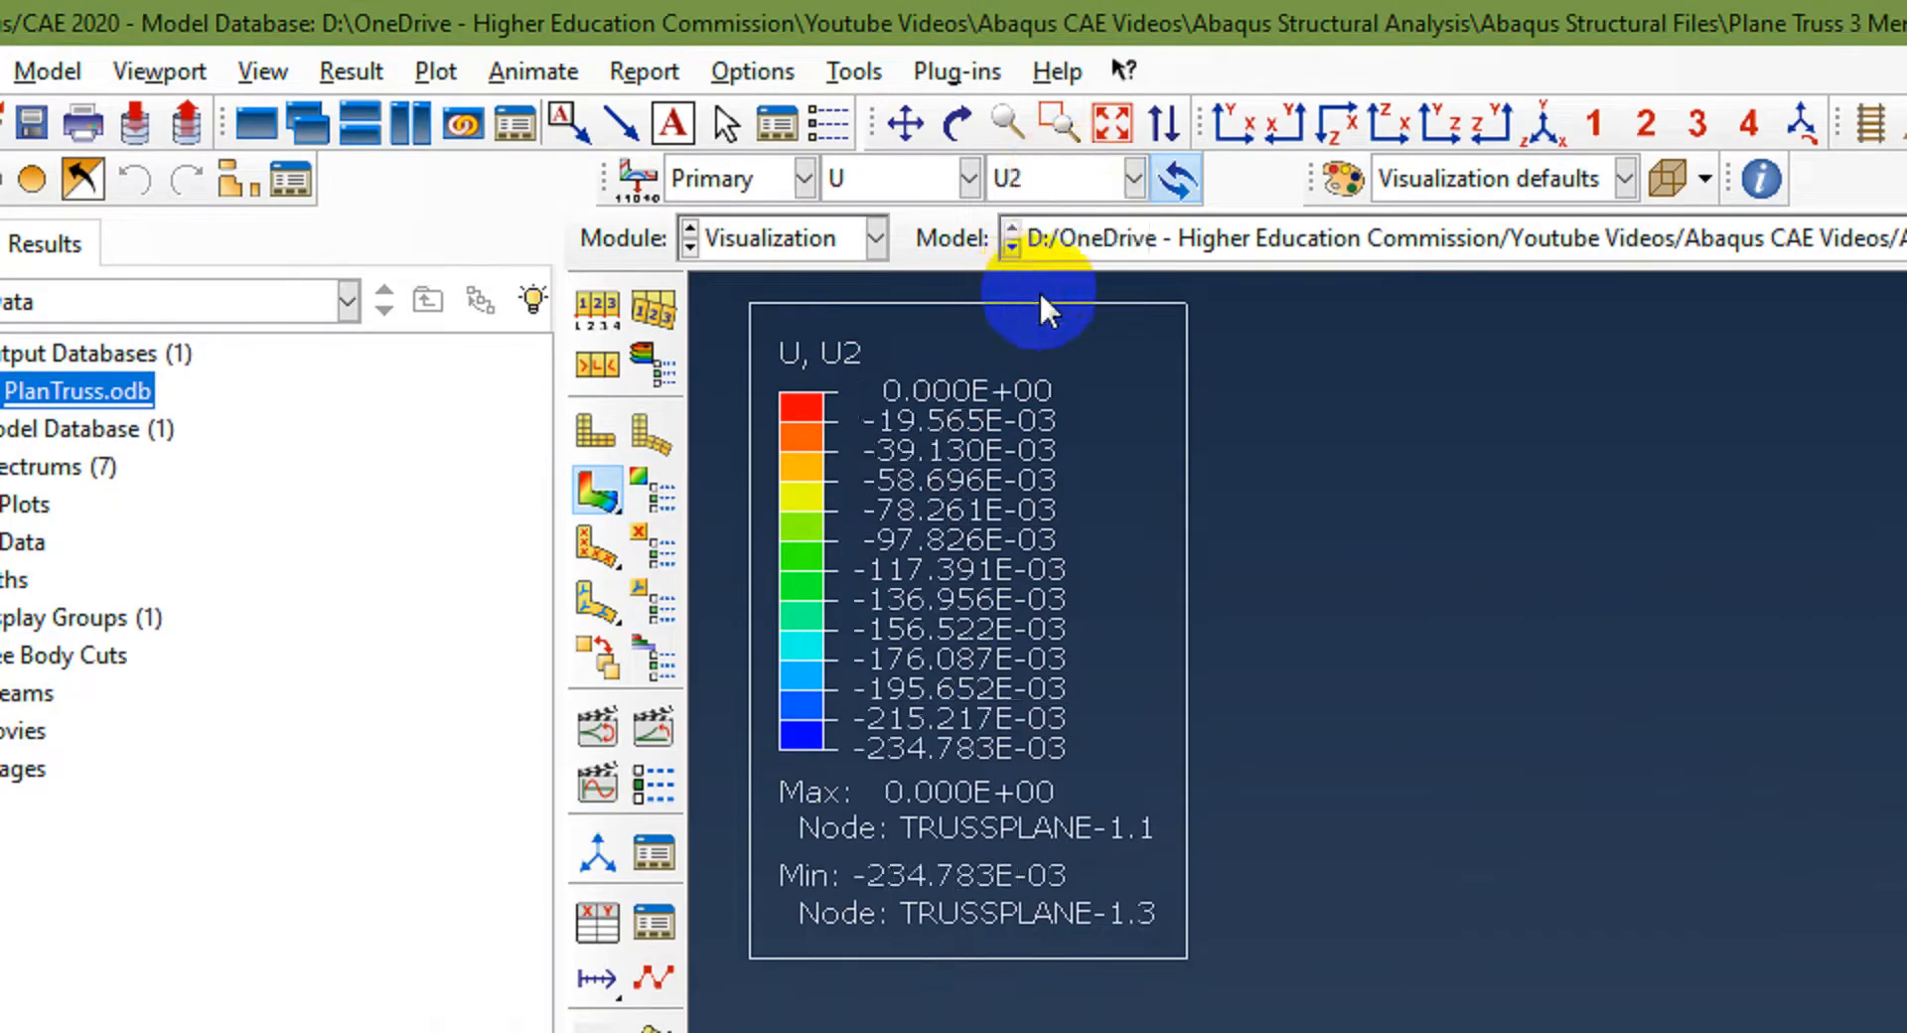
click(1087, 181)
click(1063, 224)
Step: Display stress S contours with the S11 component
click(964, 179)
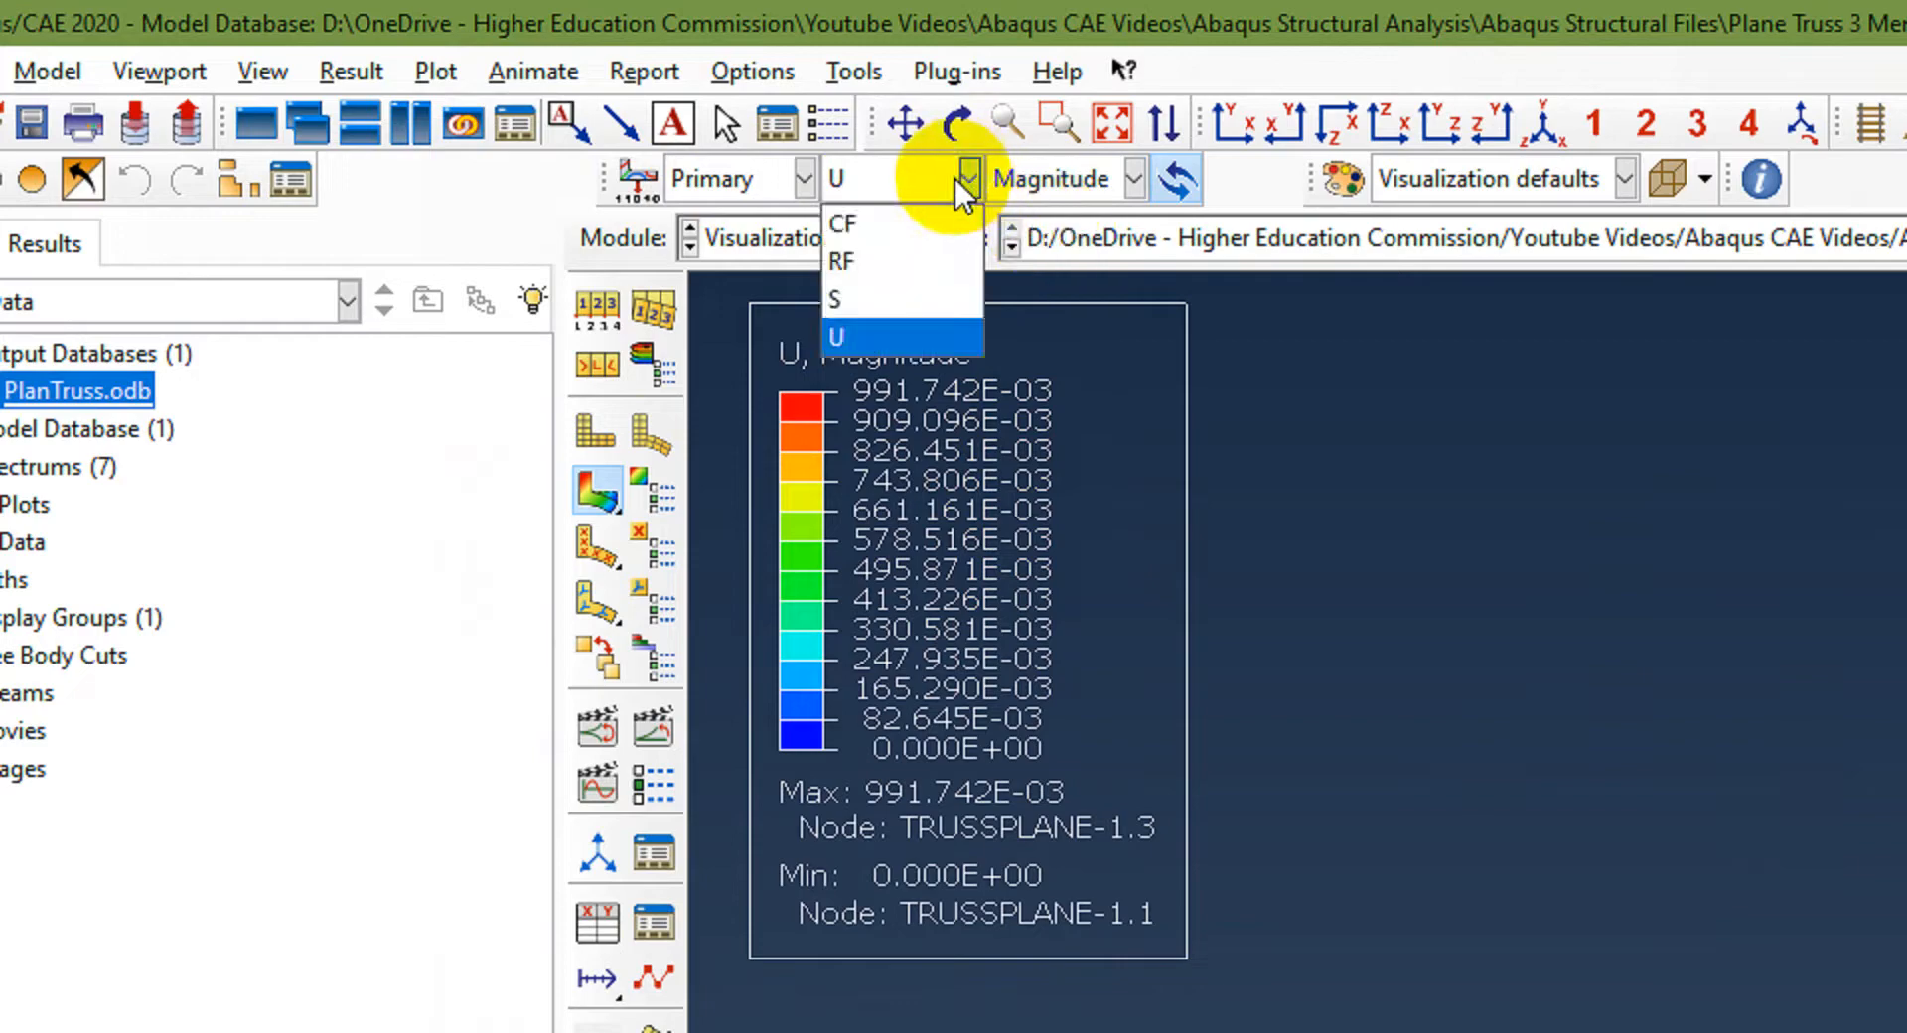
click(844, 298)
click(1067, 177)
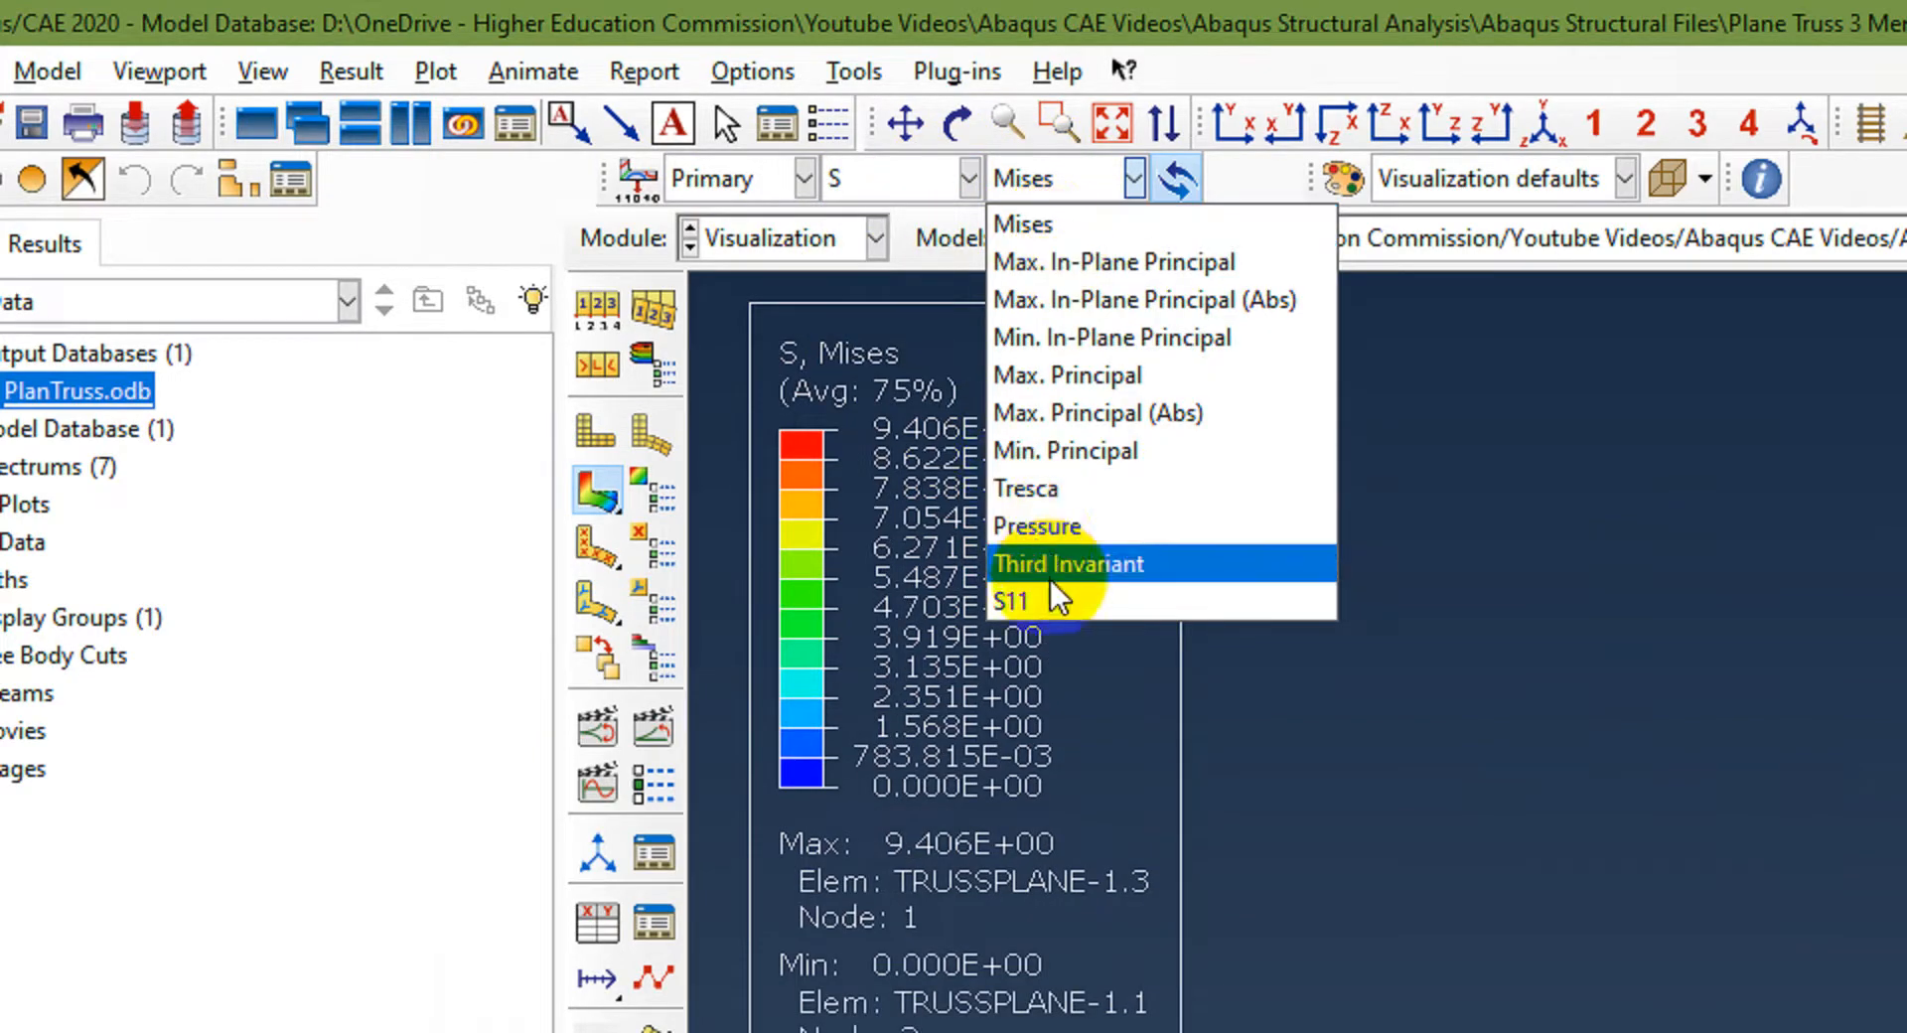
click(1064, 602)
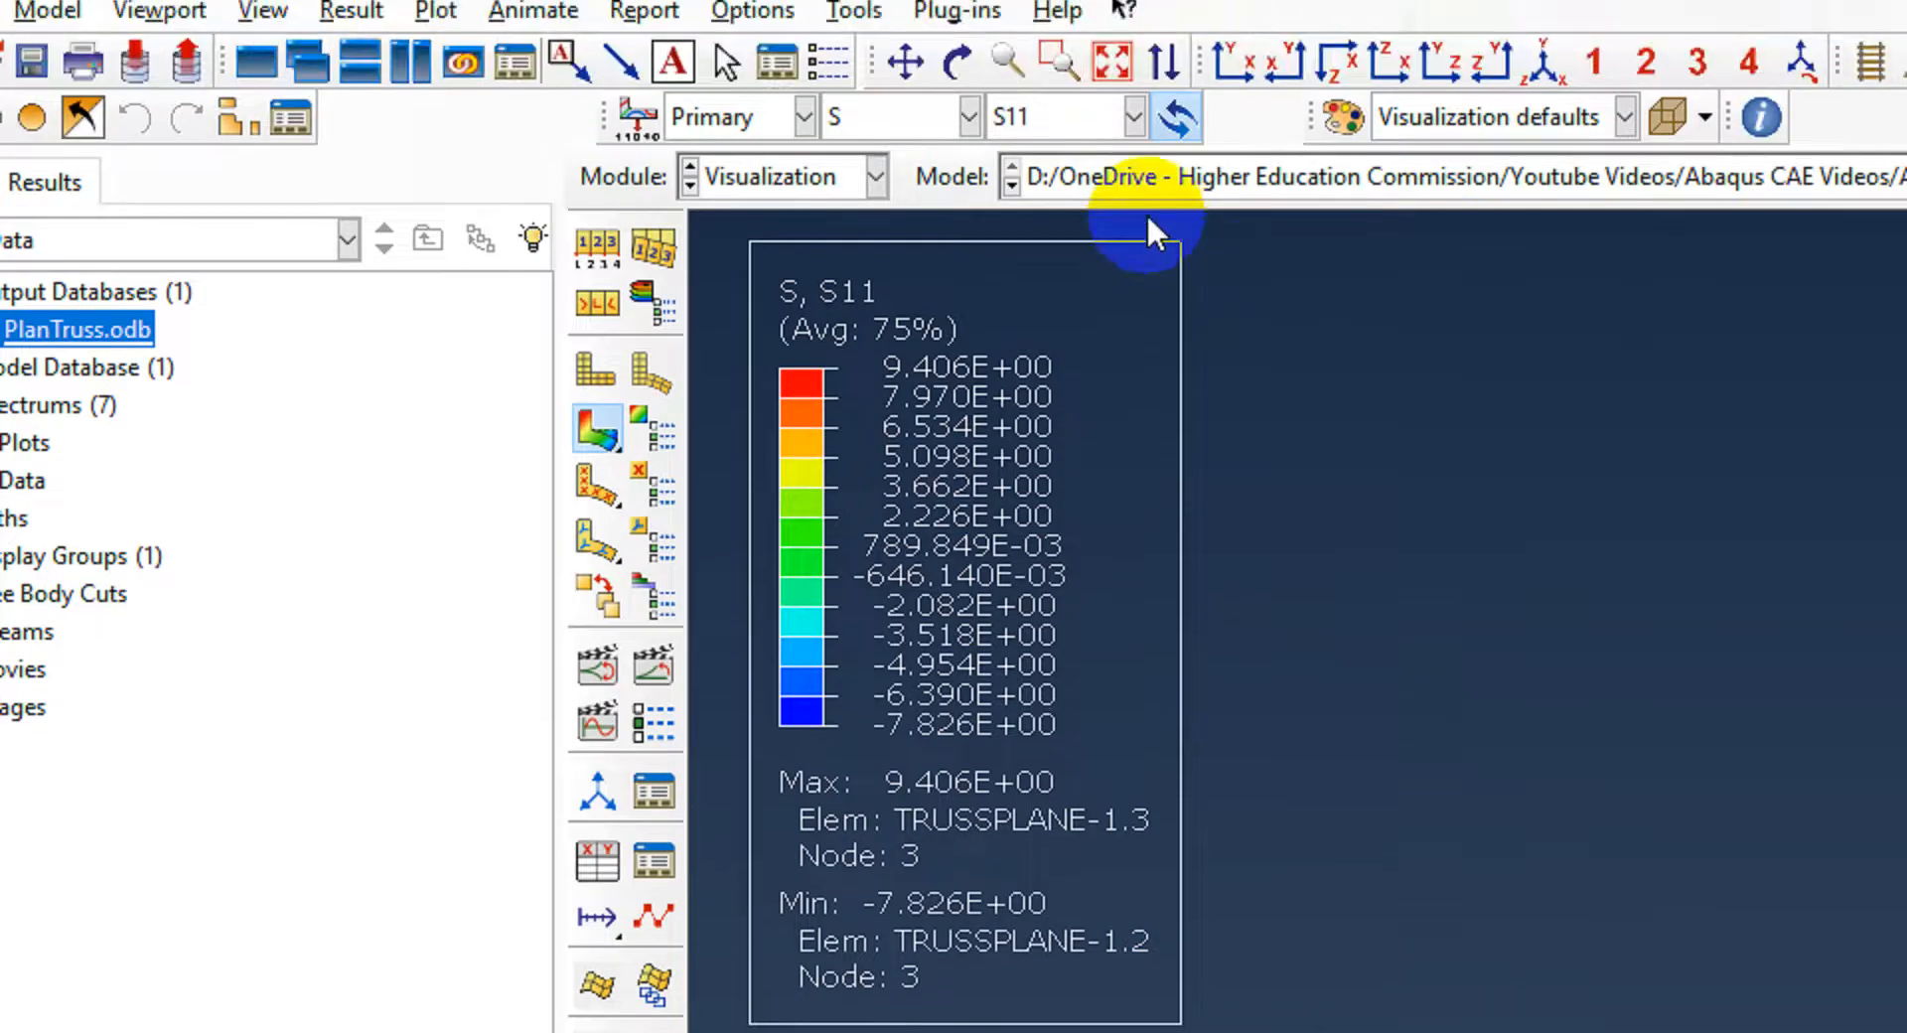
Step: Display the concentrated force CF and then reaction force RF contours
click(966, 115)
click(914, 157)
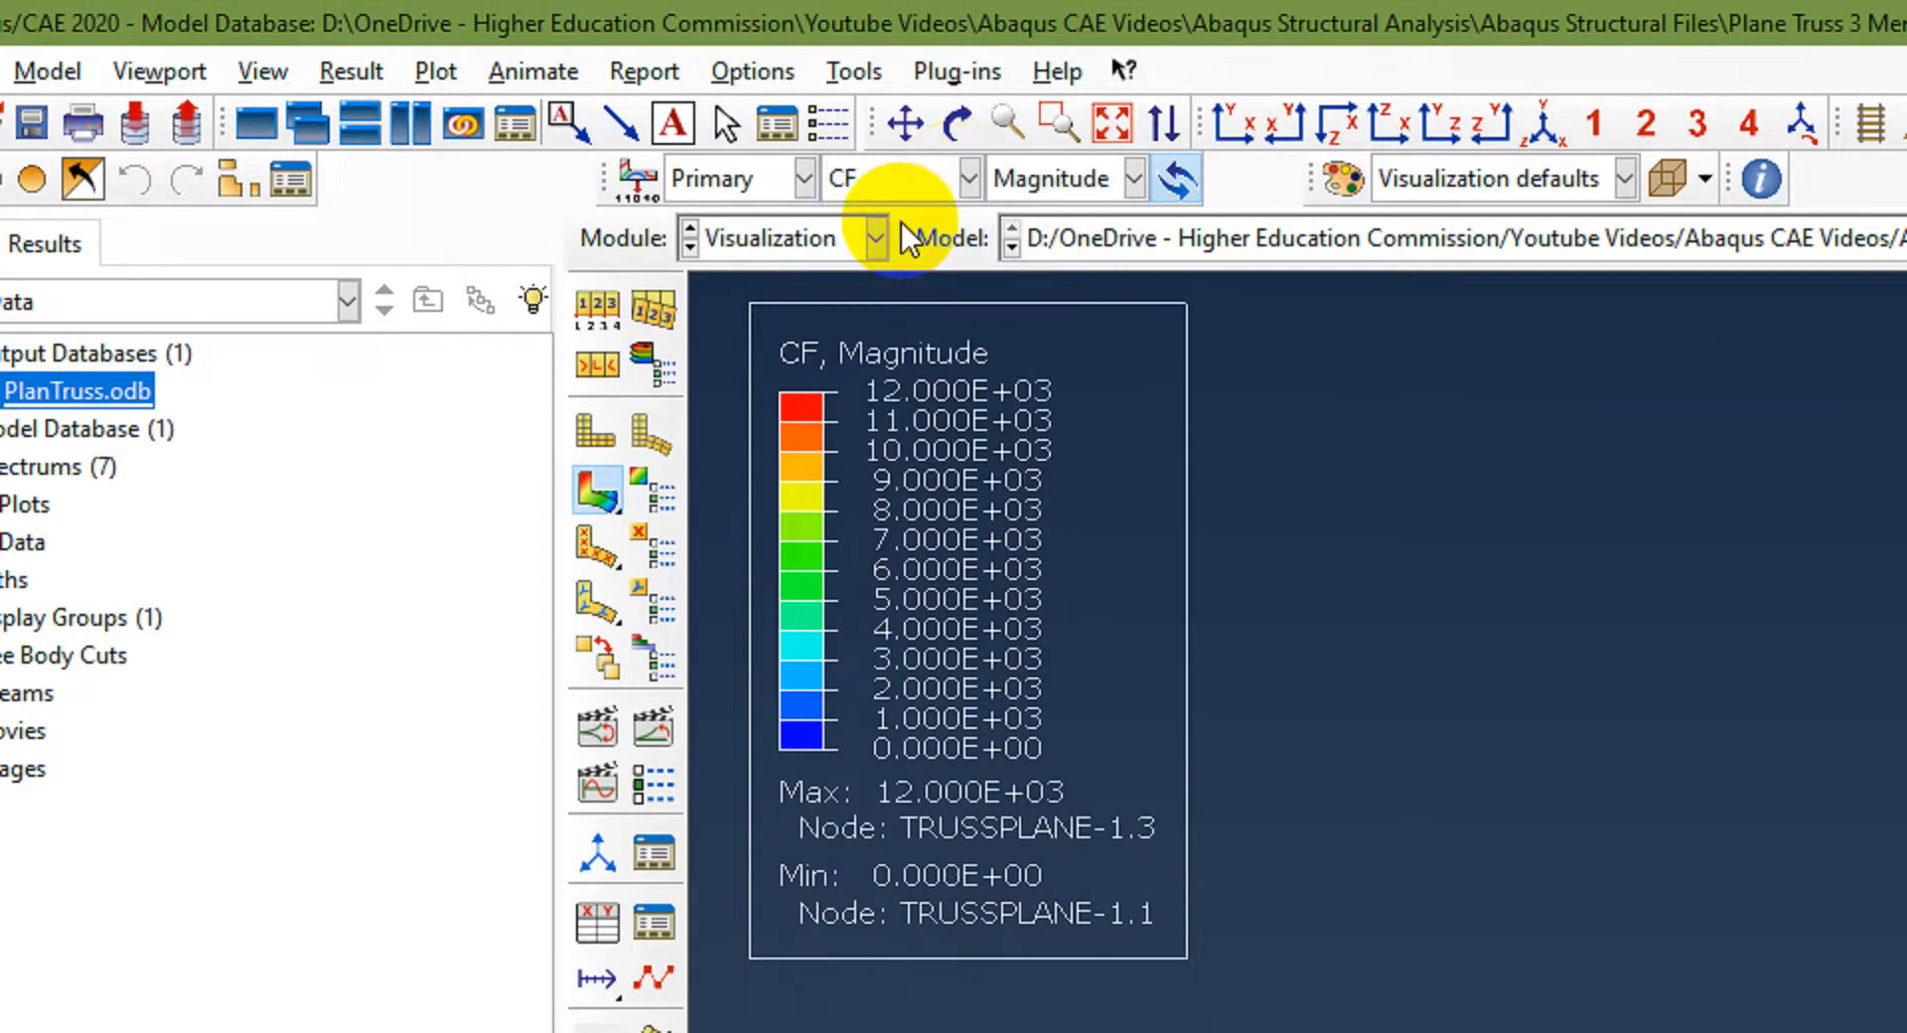
click(968, 179)
click(892, 253)
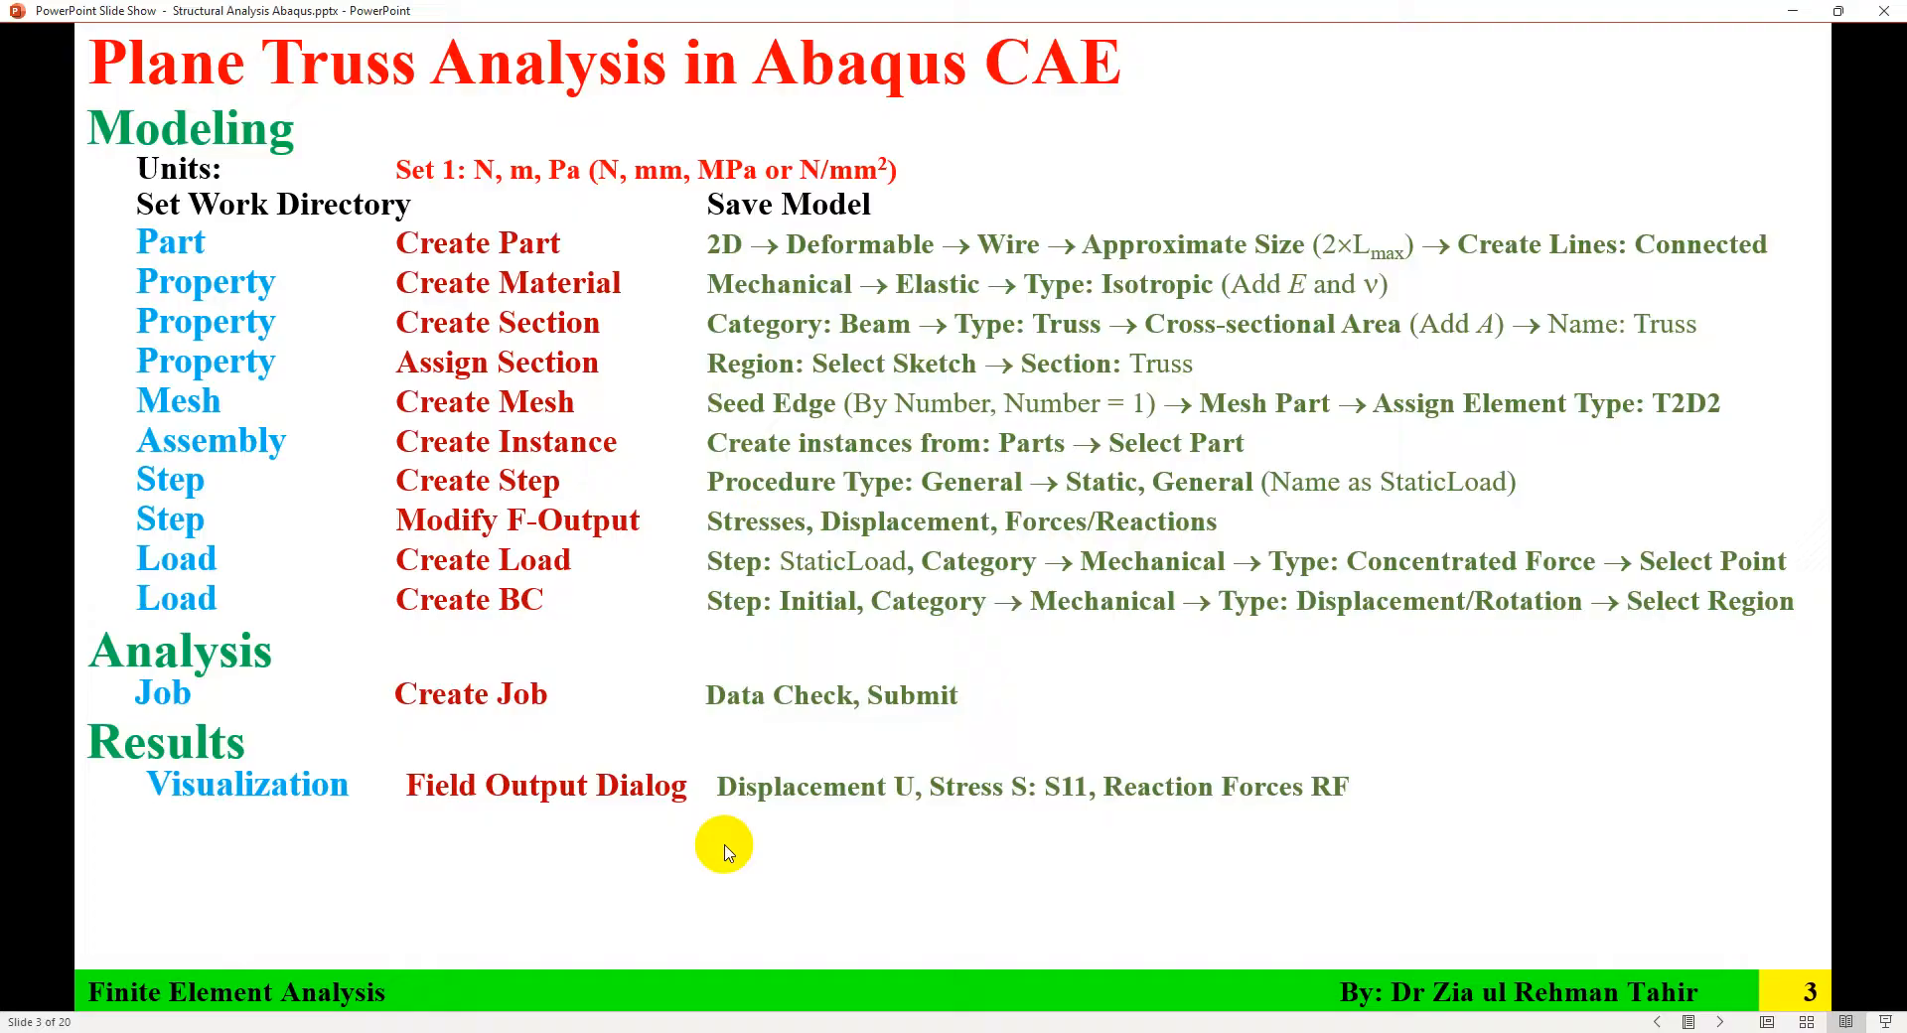
click(724, 849)
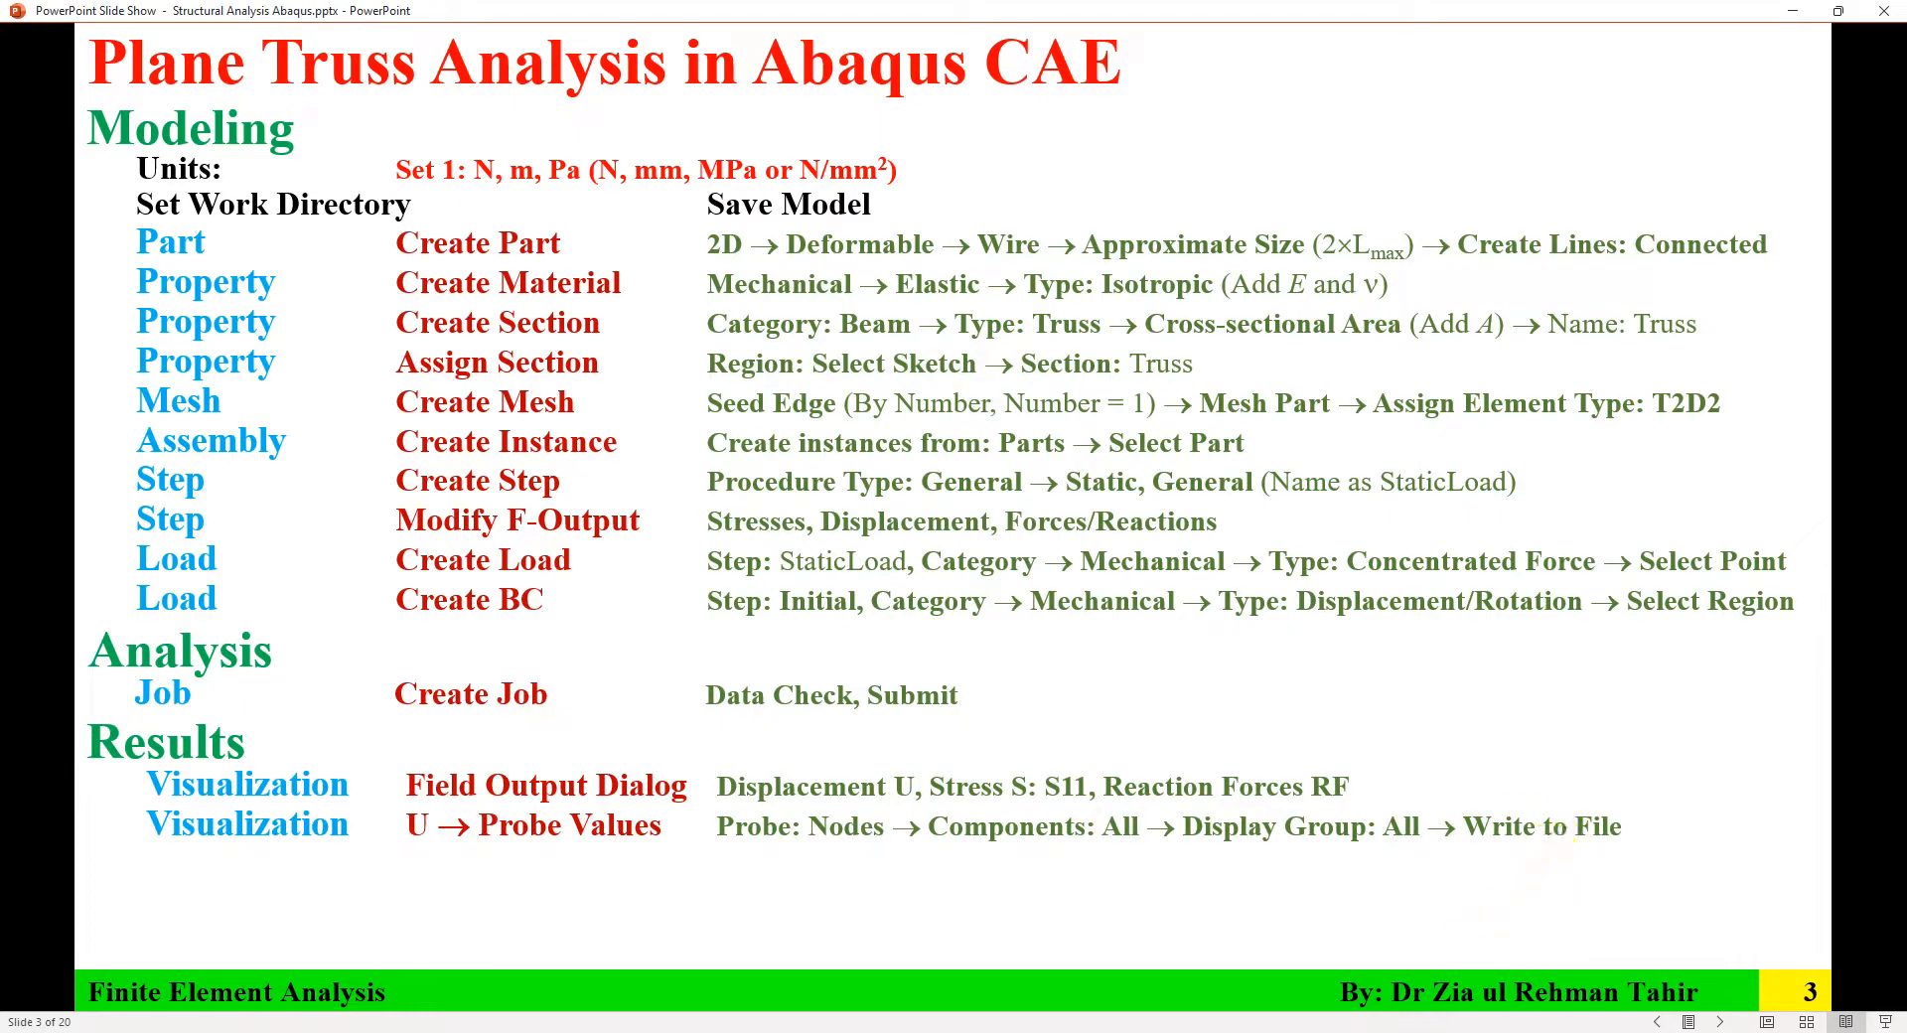
Step: Review the instruction slide and switch the contour output to displacement U Magnitude
click(1391, 1032)
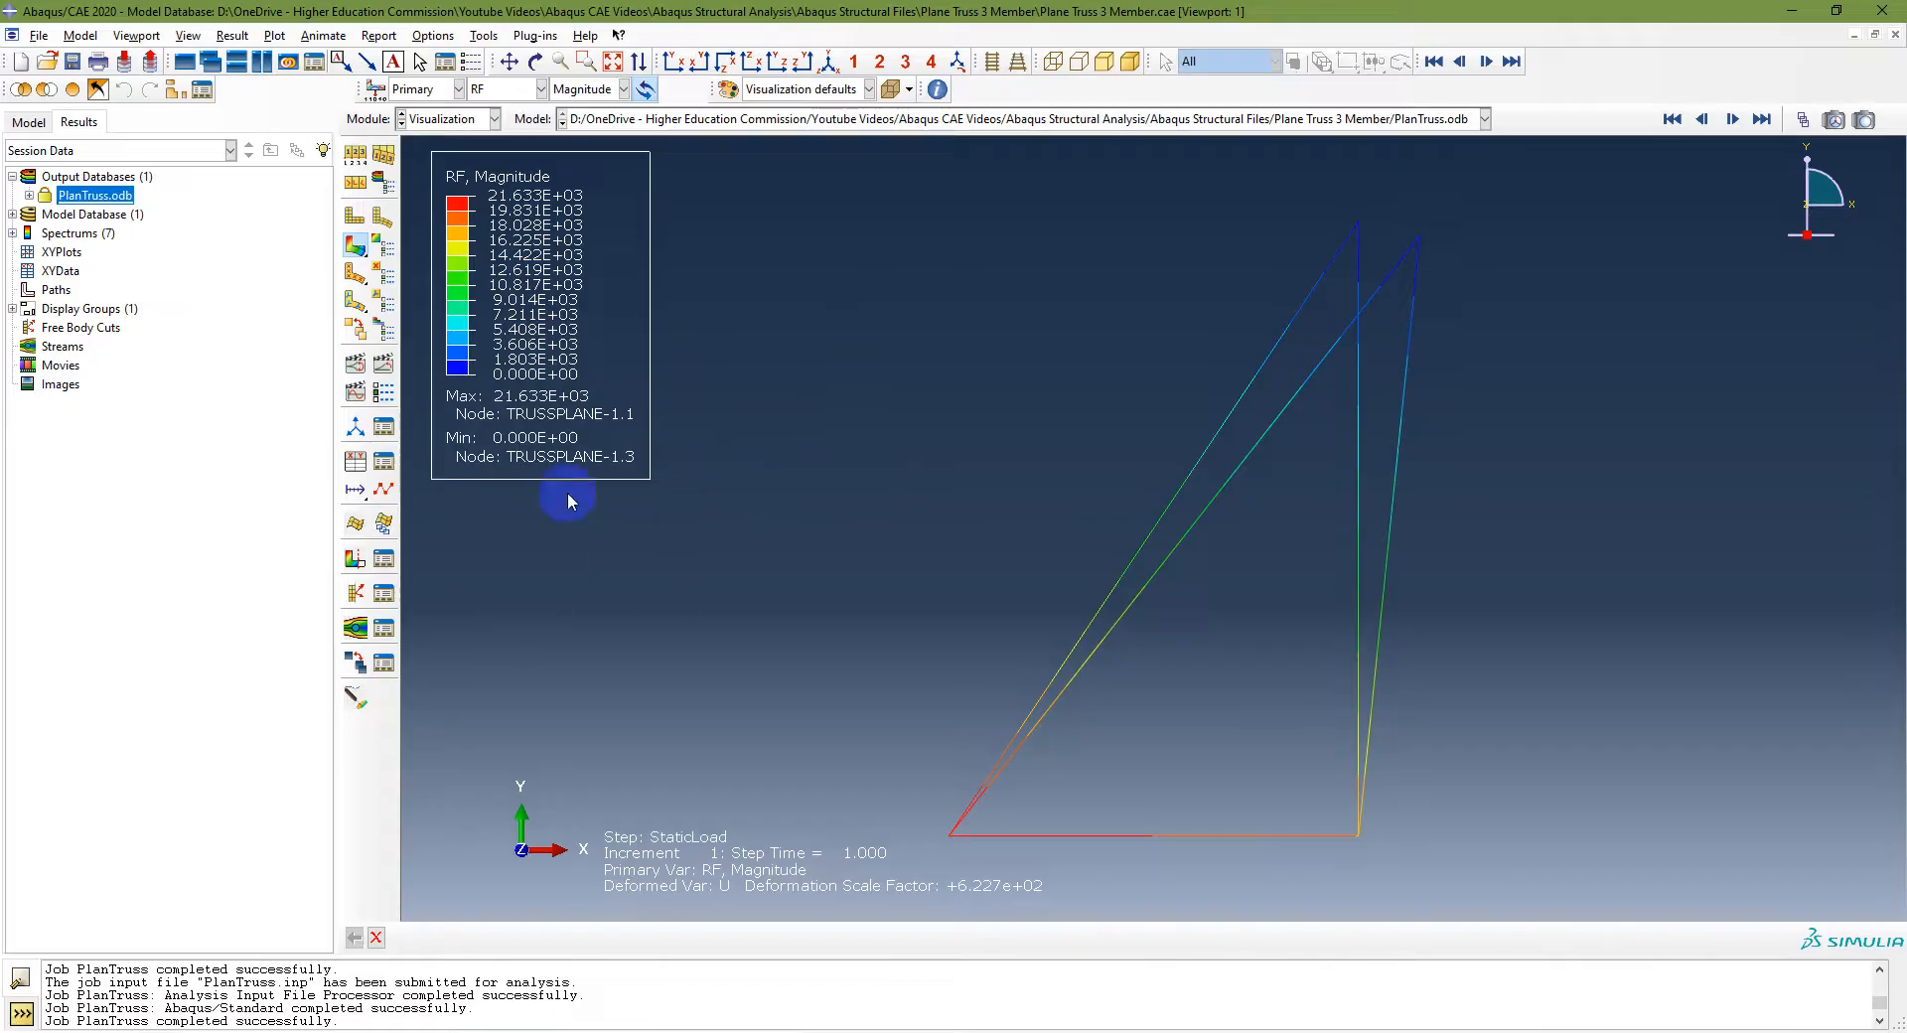
click(502, 89)
click(489, 139)
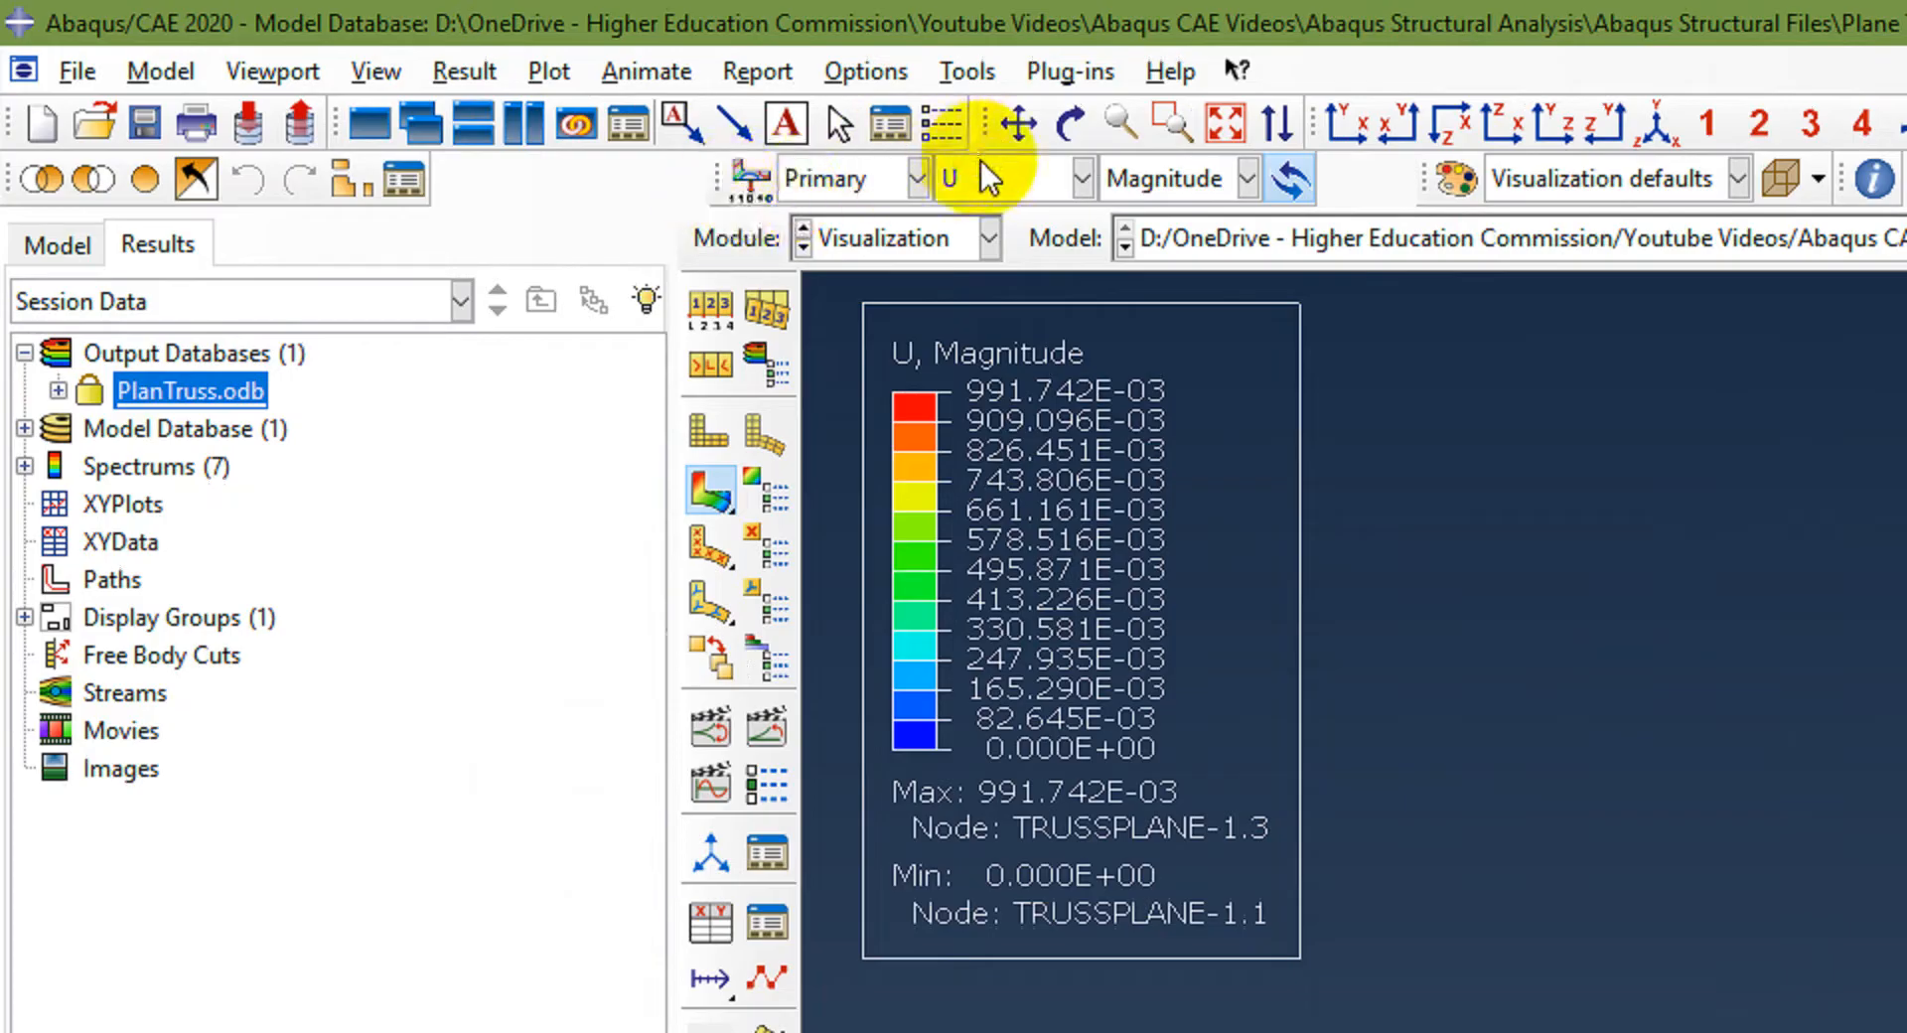
click(1207, 177)
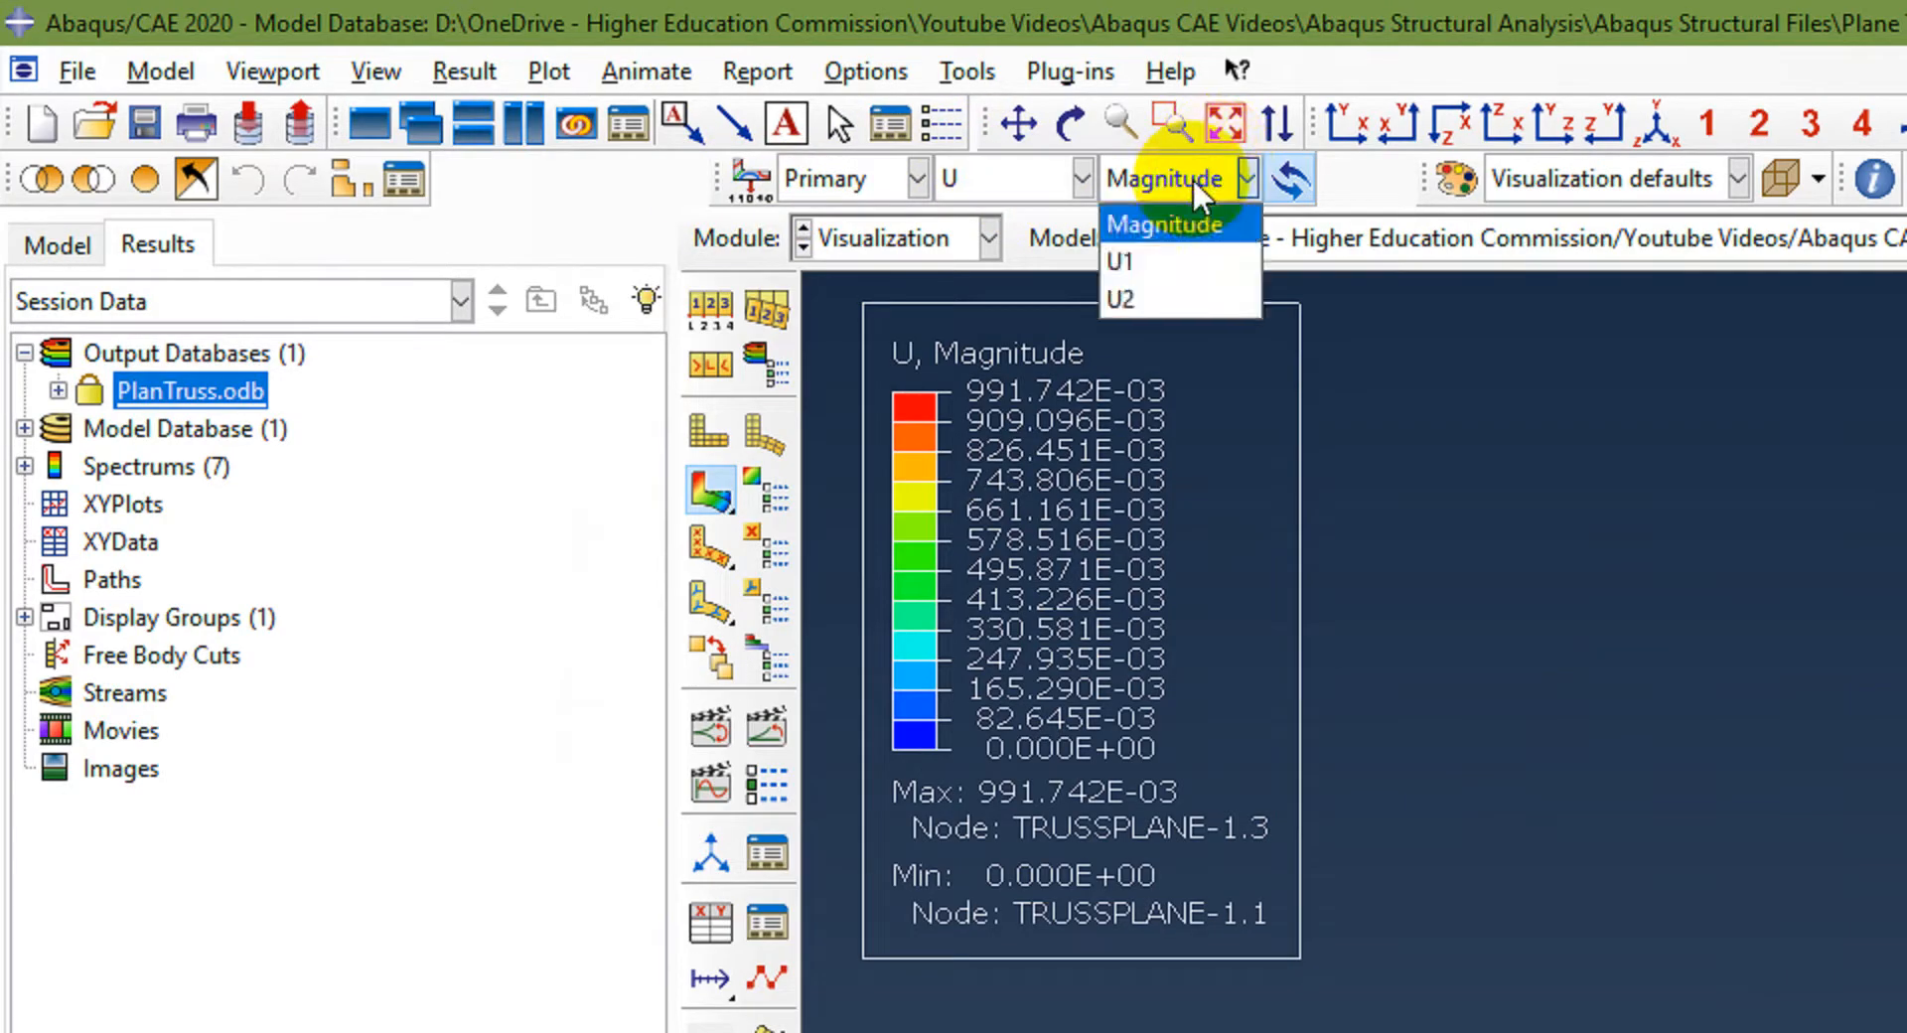
click(1204, 178)
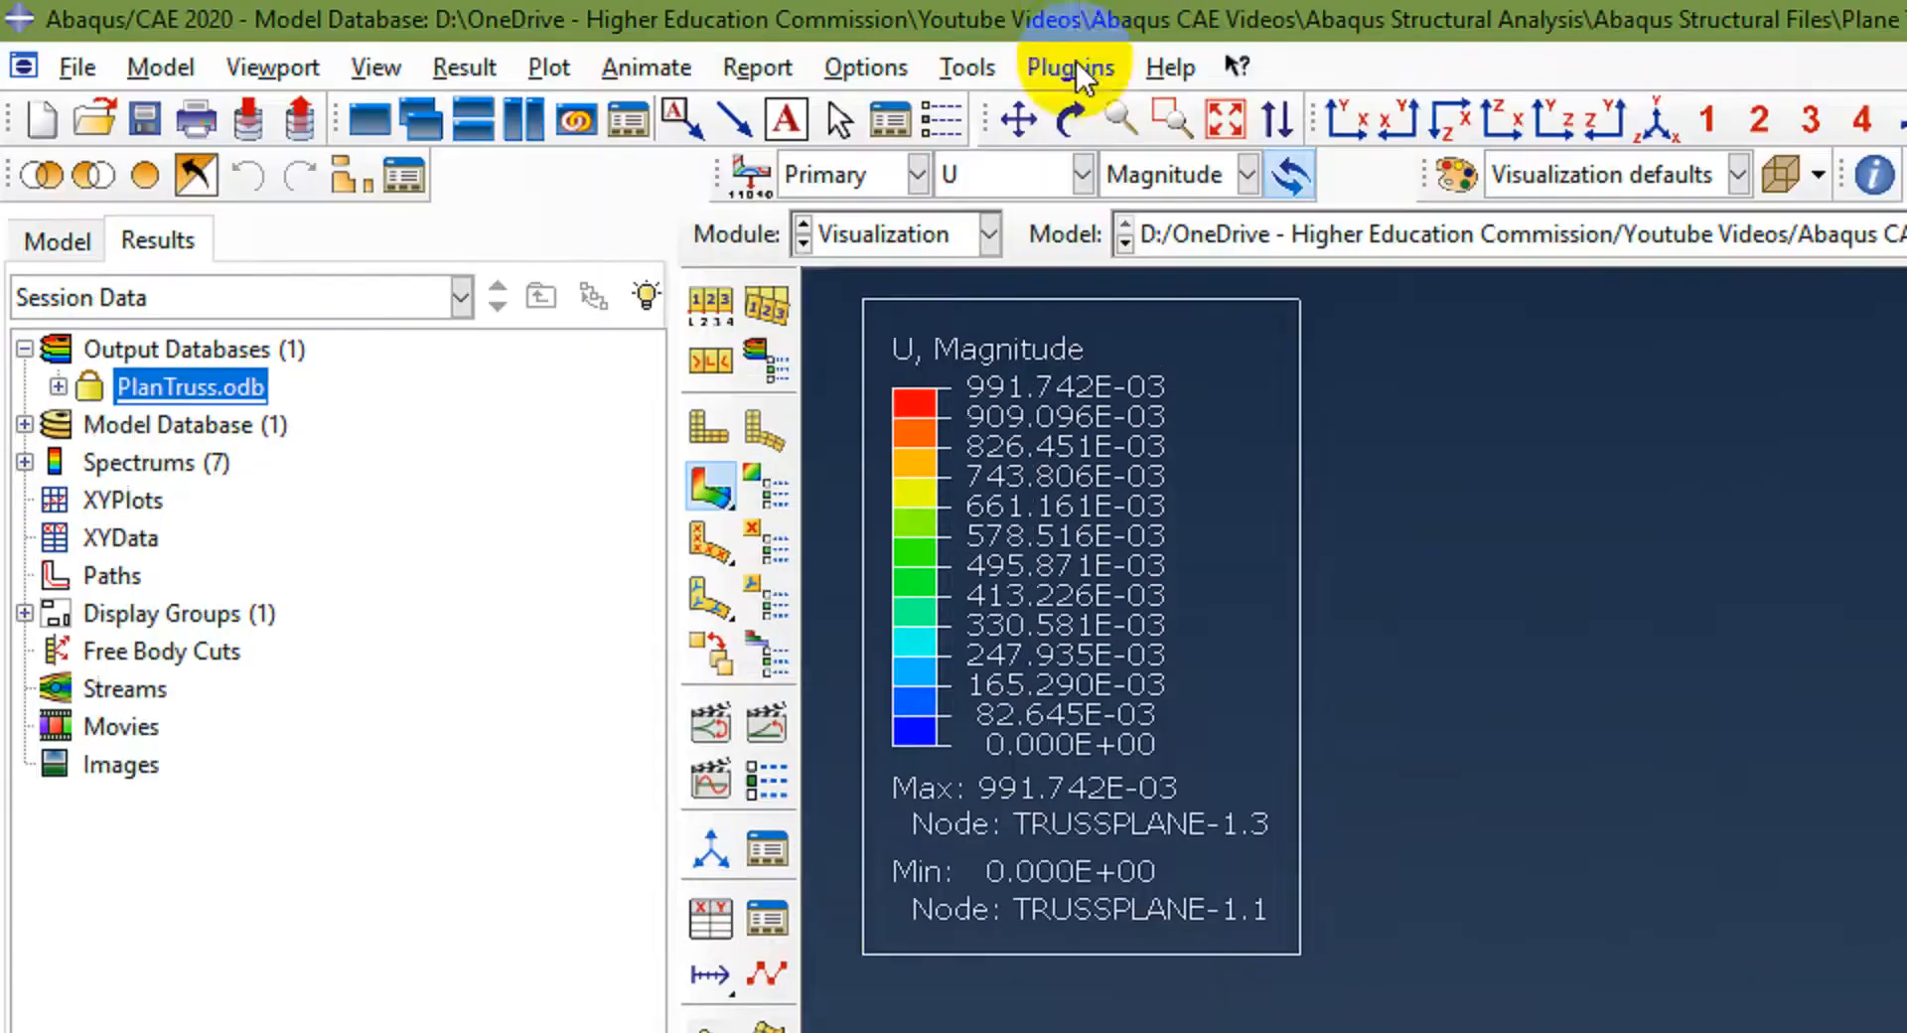
Step: Open the Probe Values query and list all nodes with Probe set to Nodes, Components All and Display group All
click(969, 69)
click(998, 115)
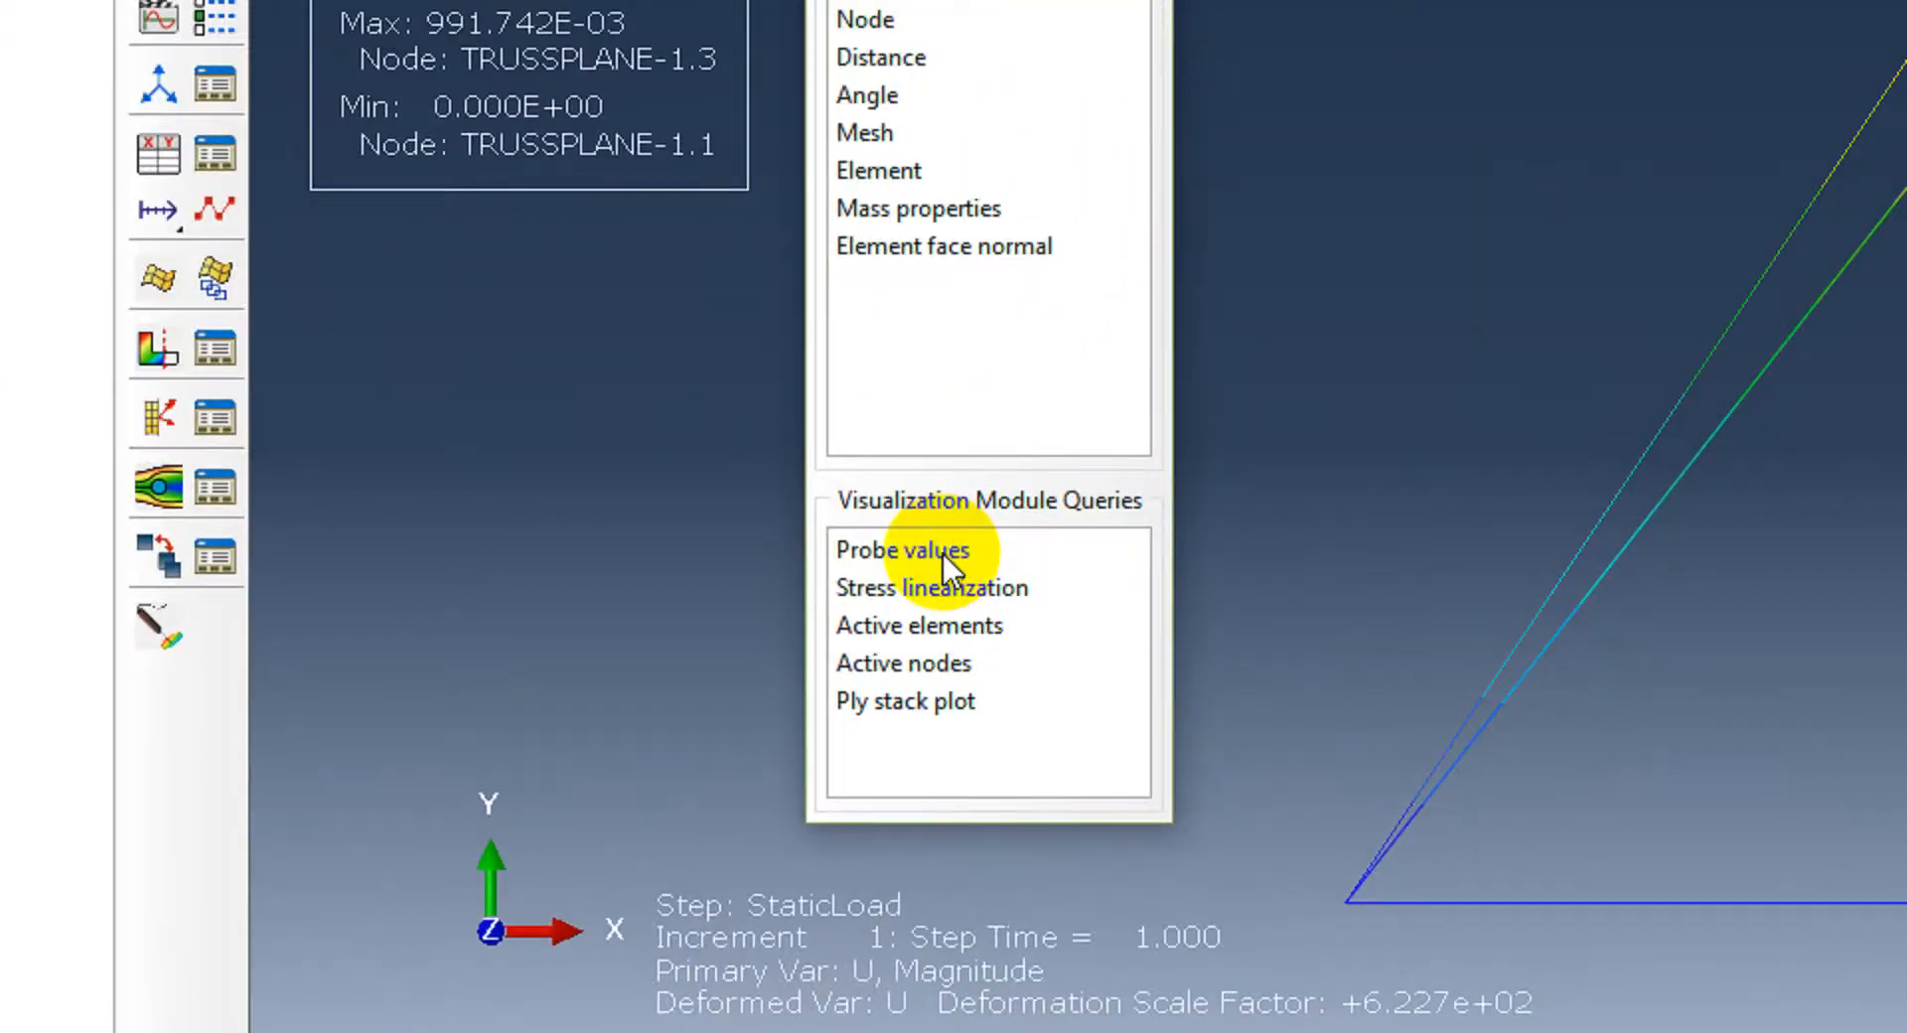
click(944, 552)
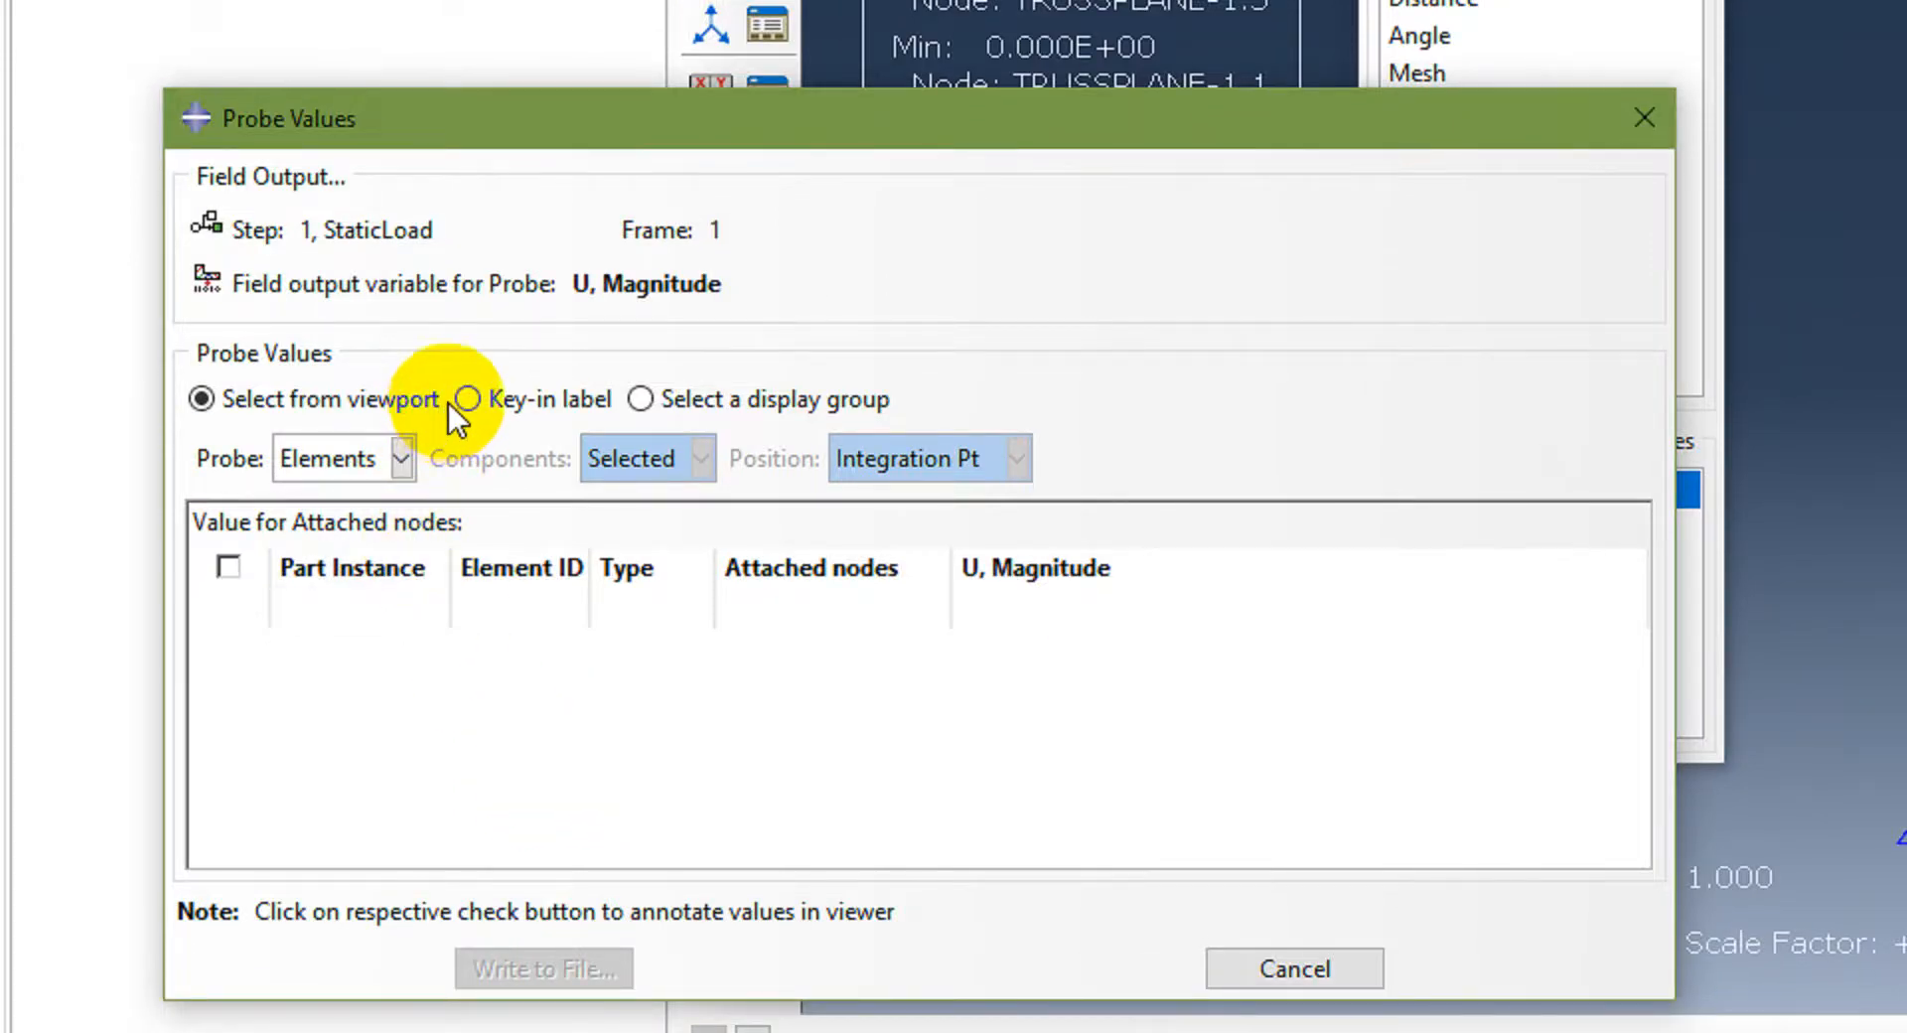
click(642, 400)
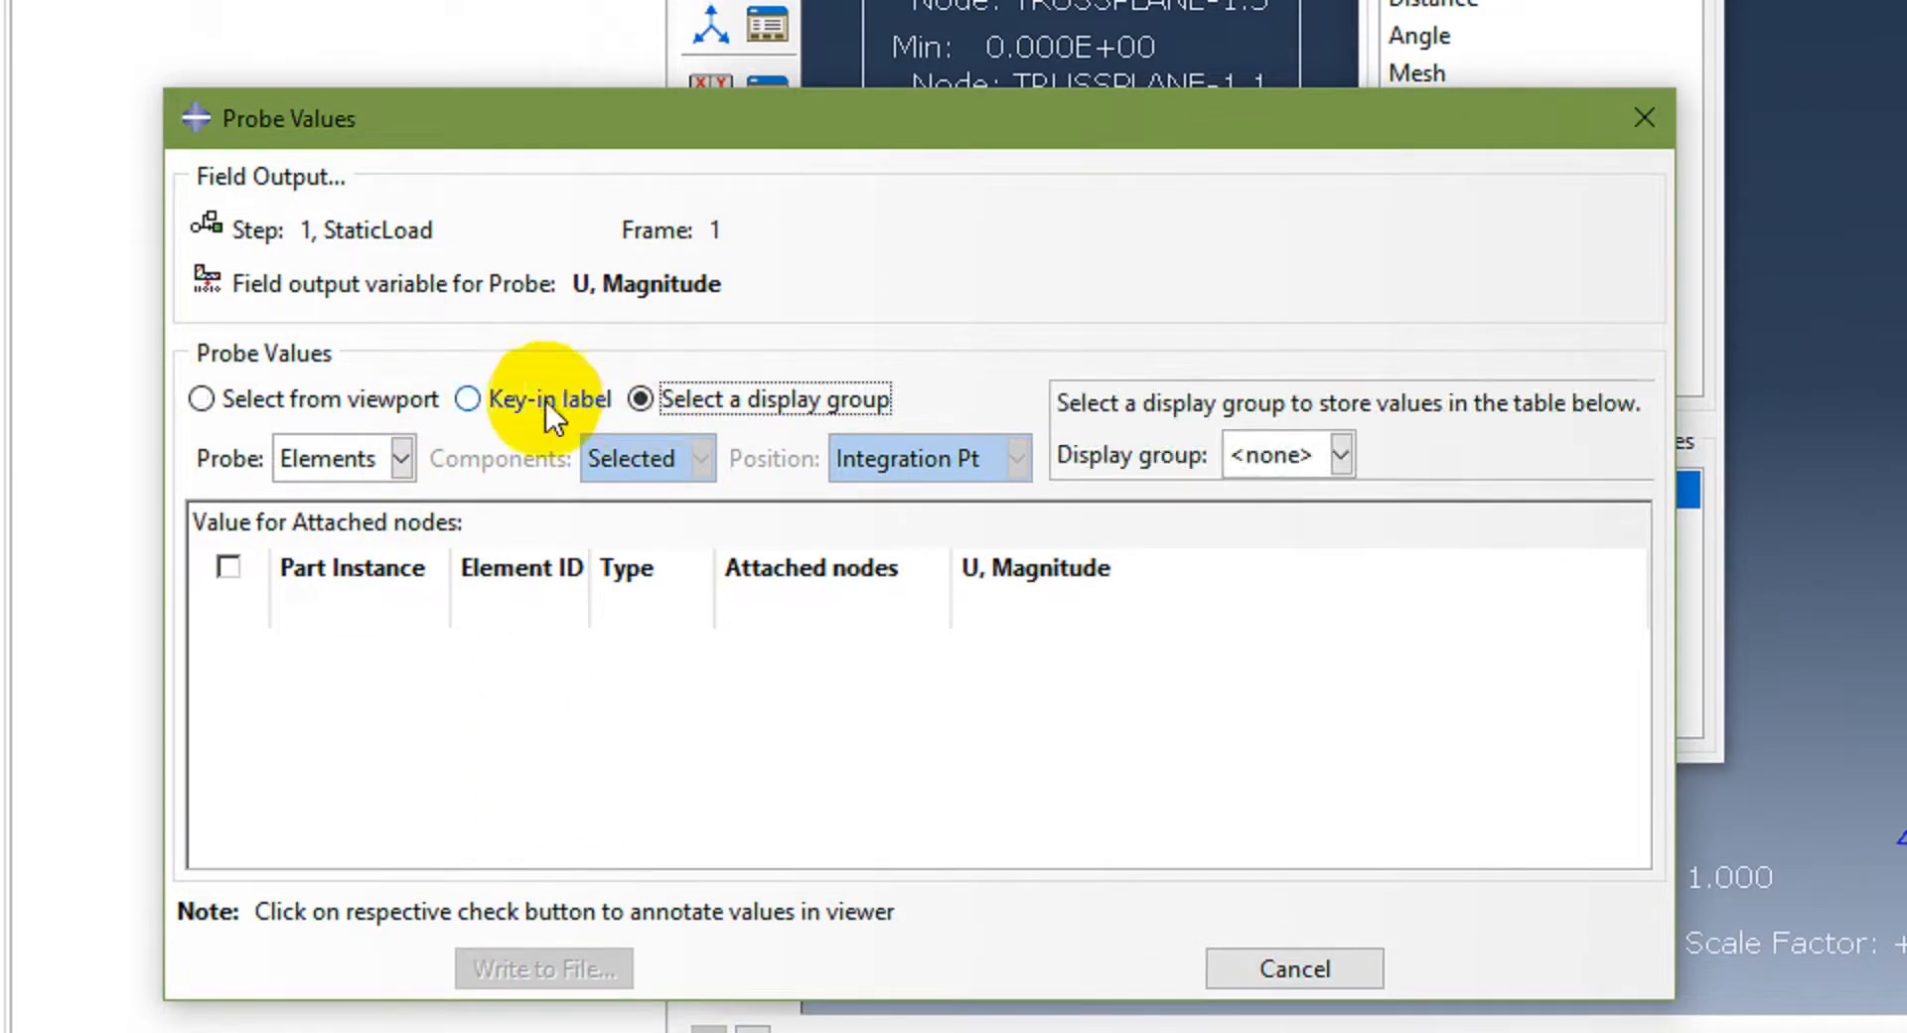
click(401, 463)
click(347, 509)
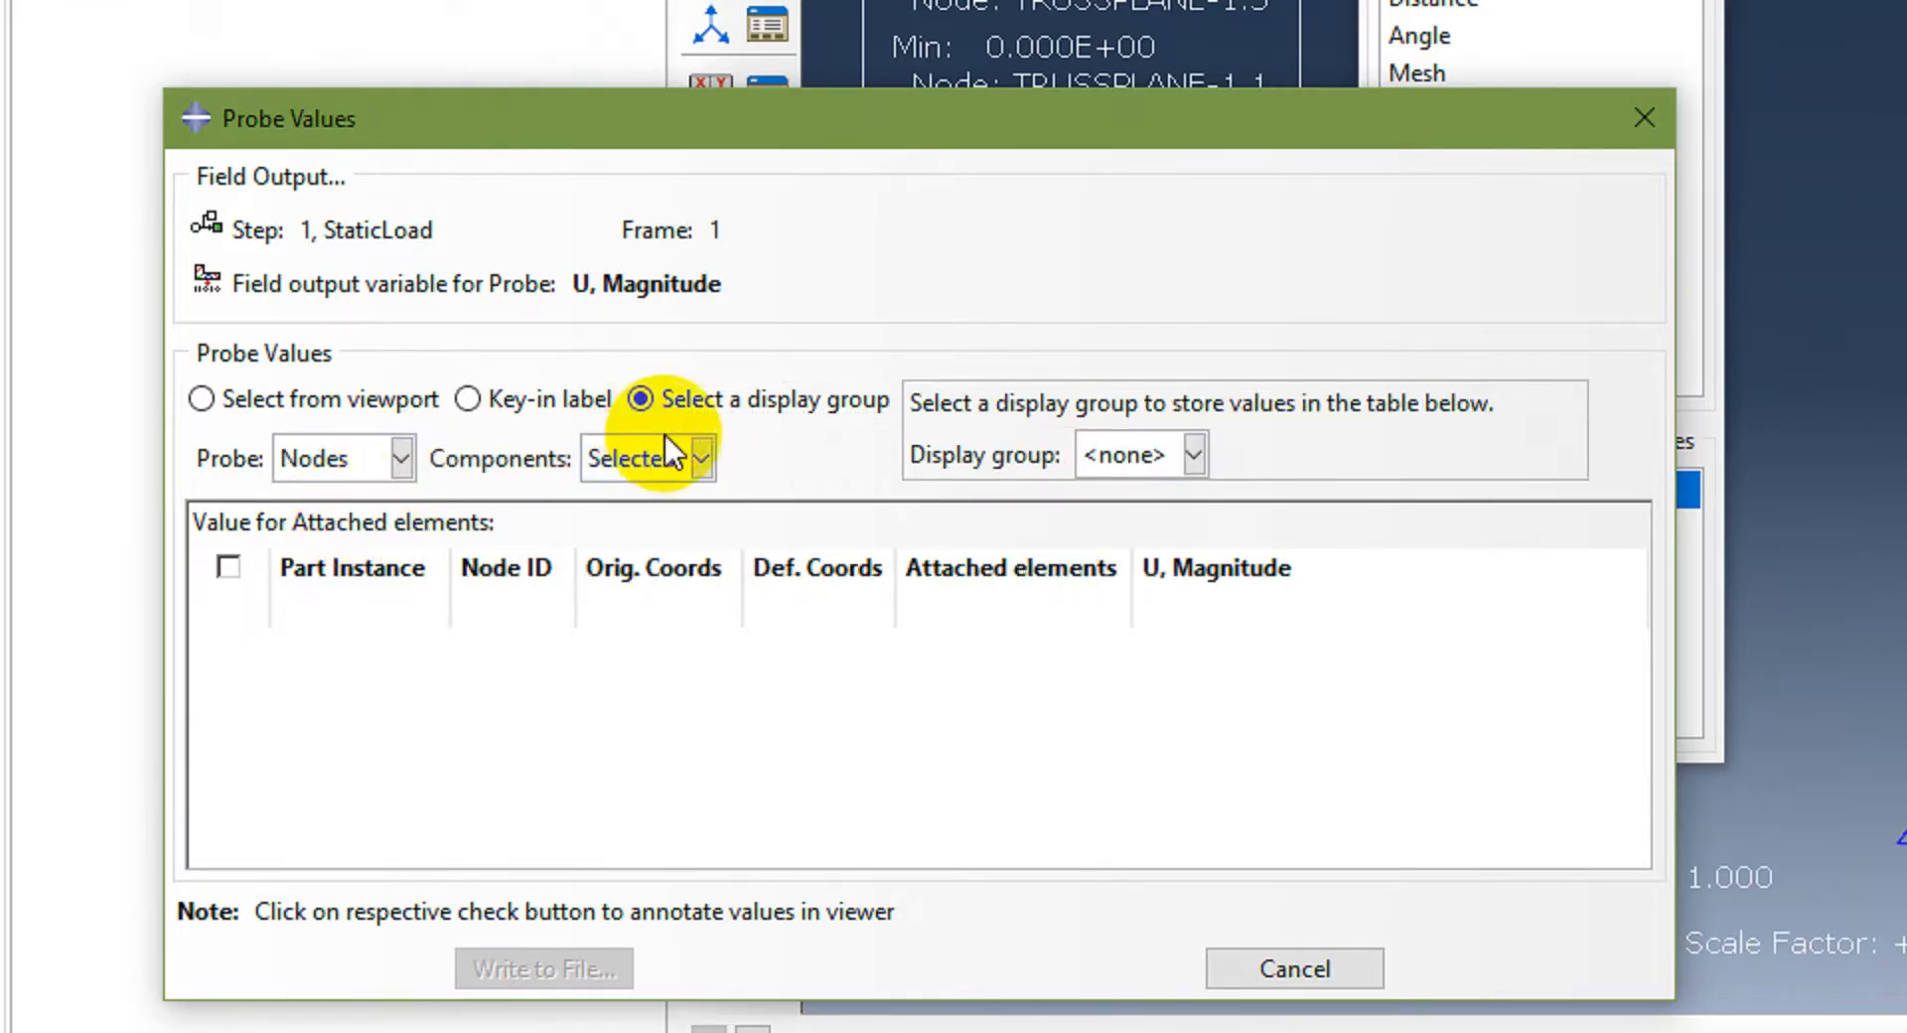
click(701, 459)
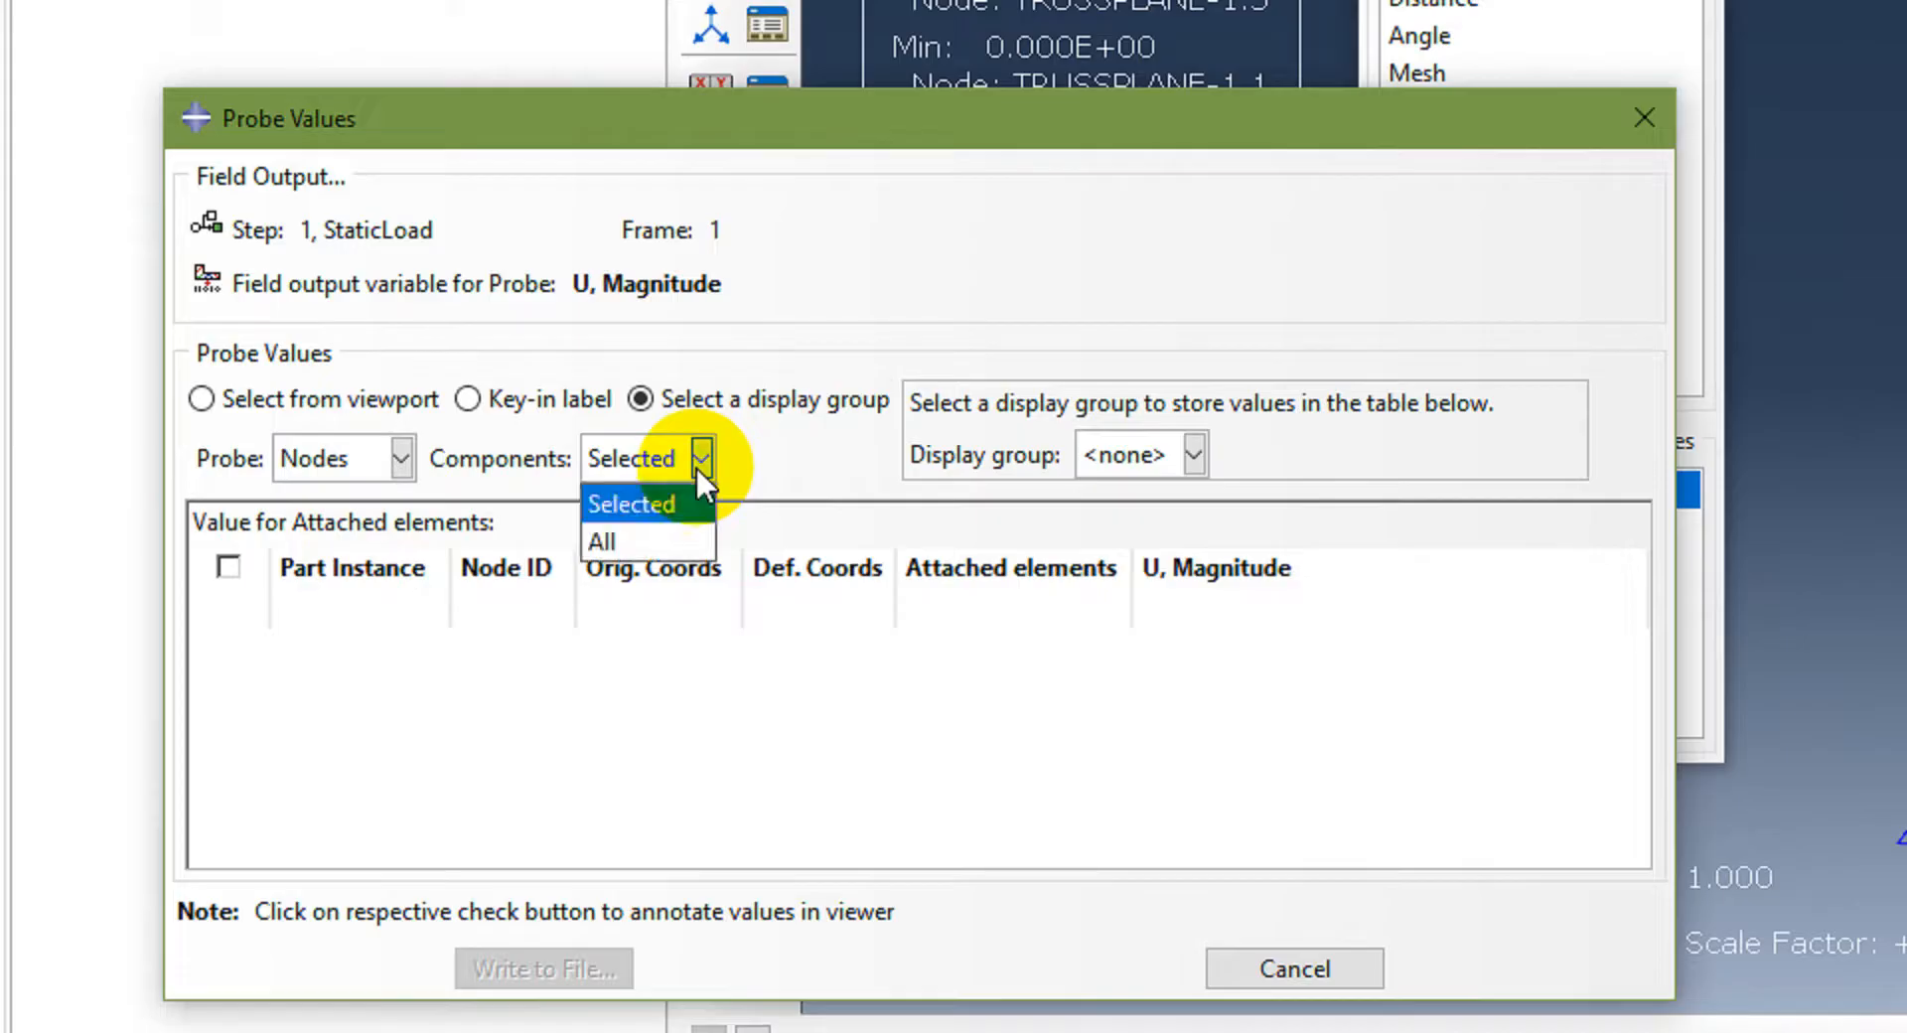
click(642, 532)
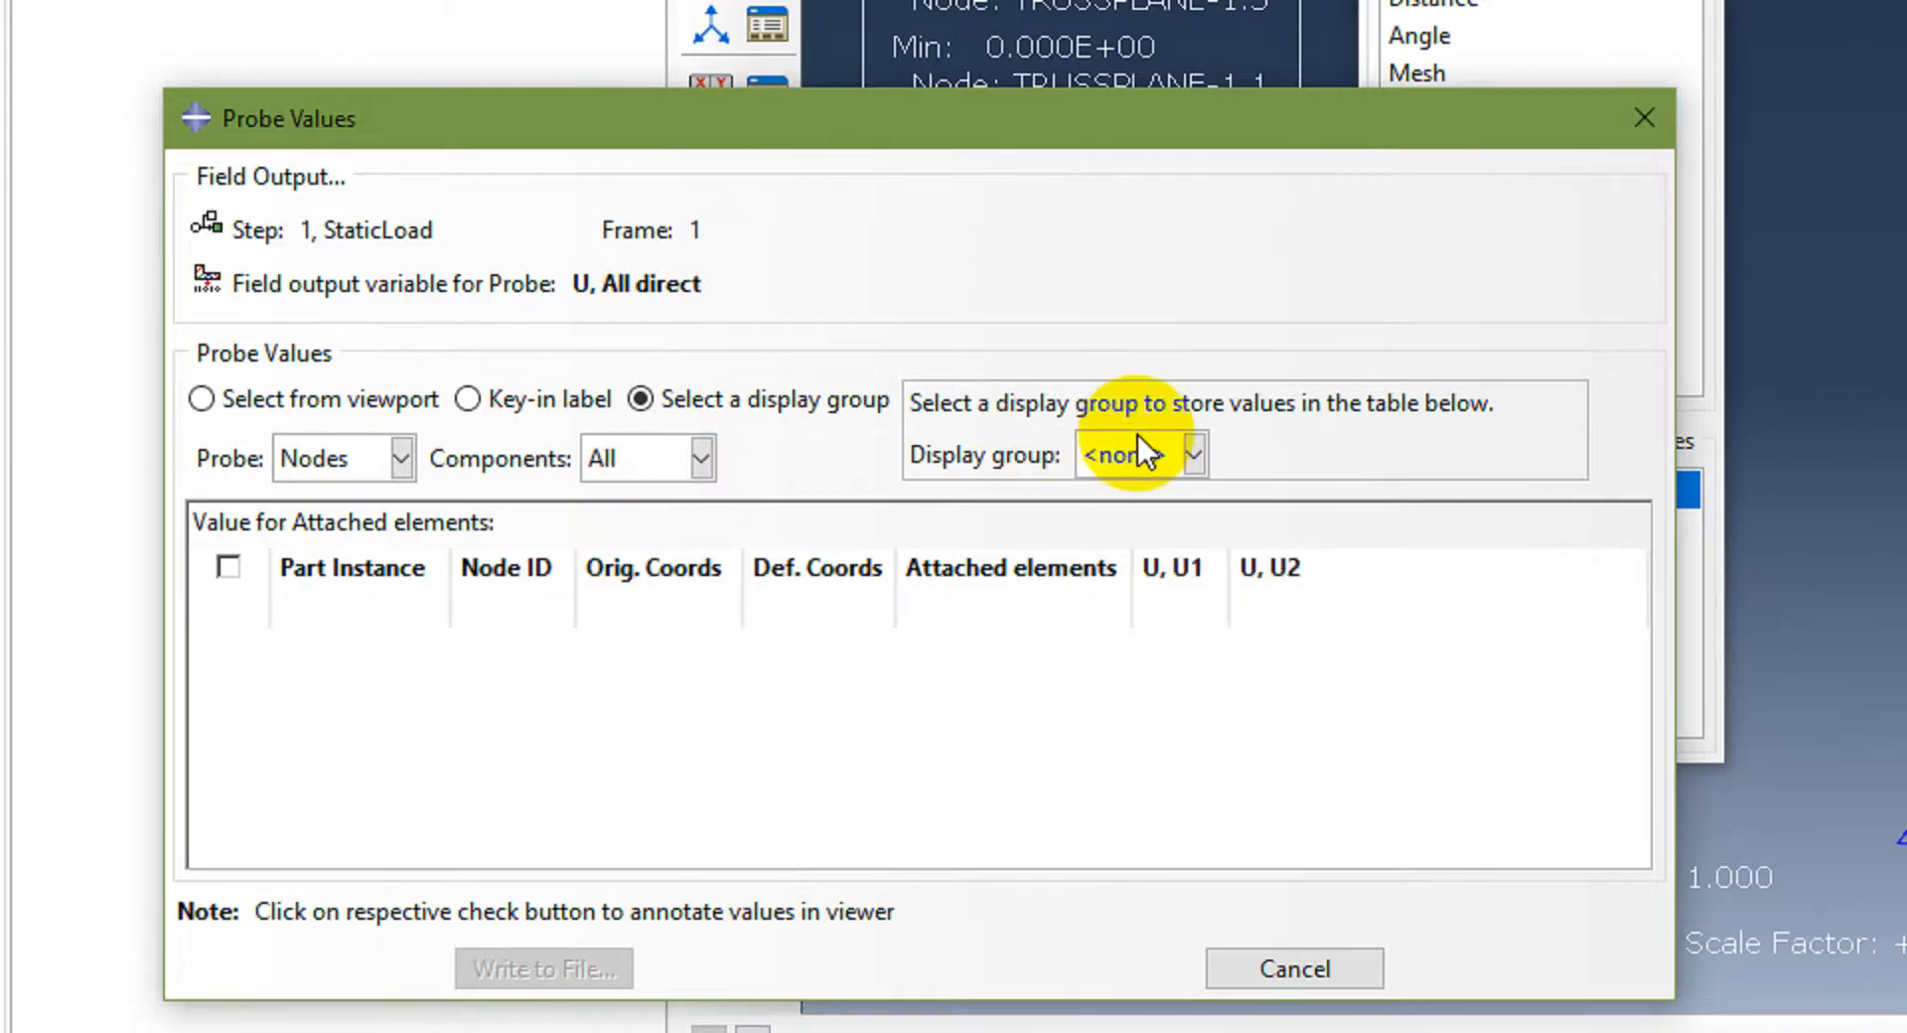
click(1194, 455)
click(1127, 534)
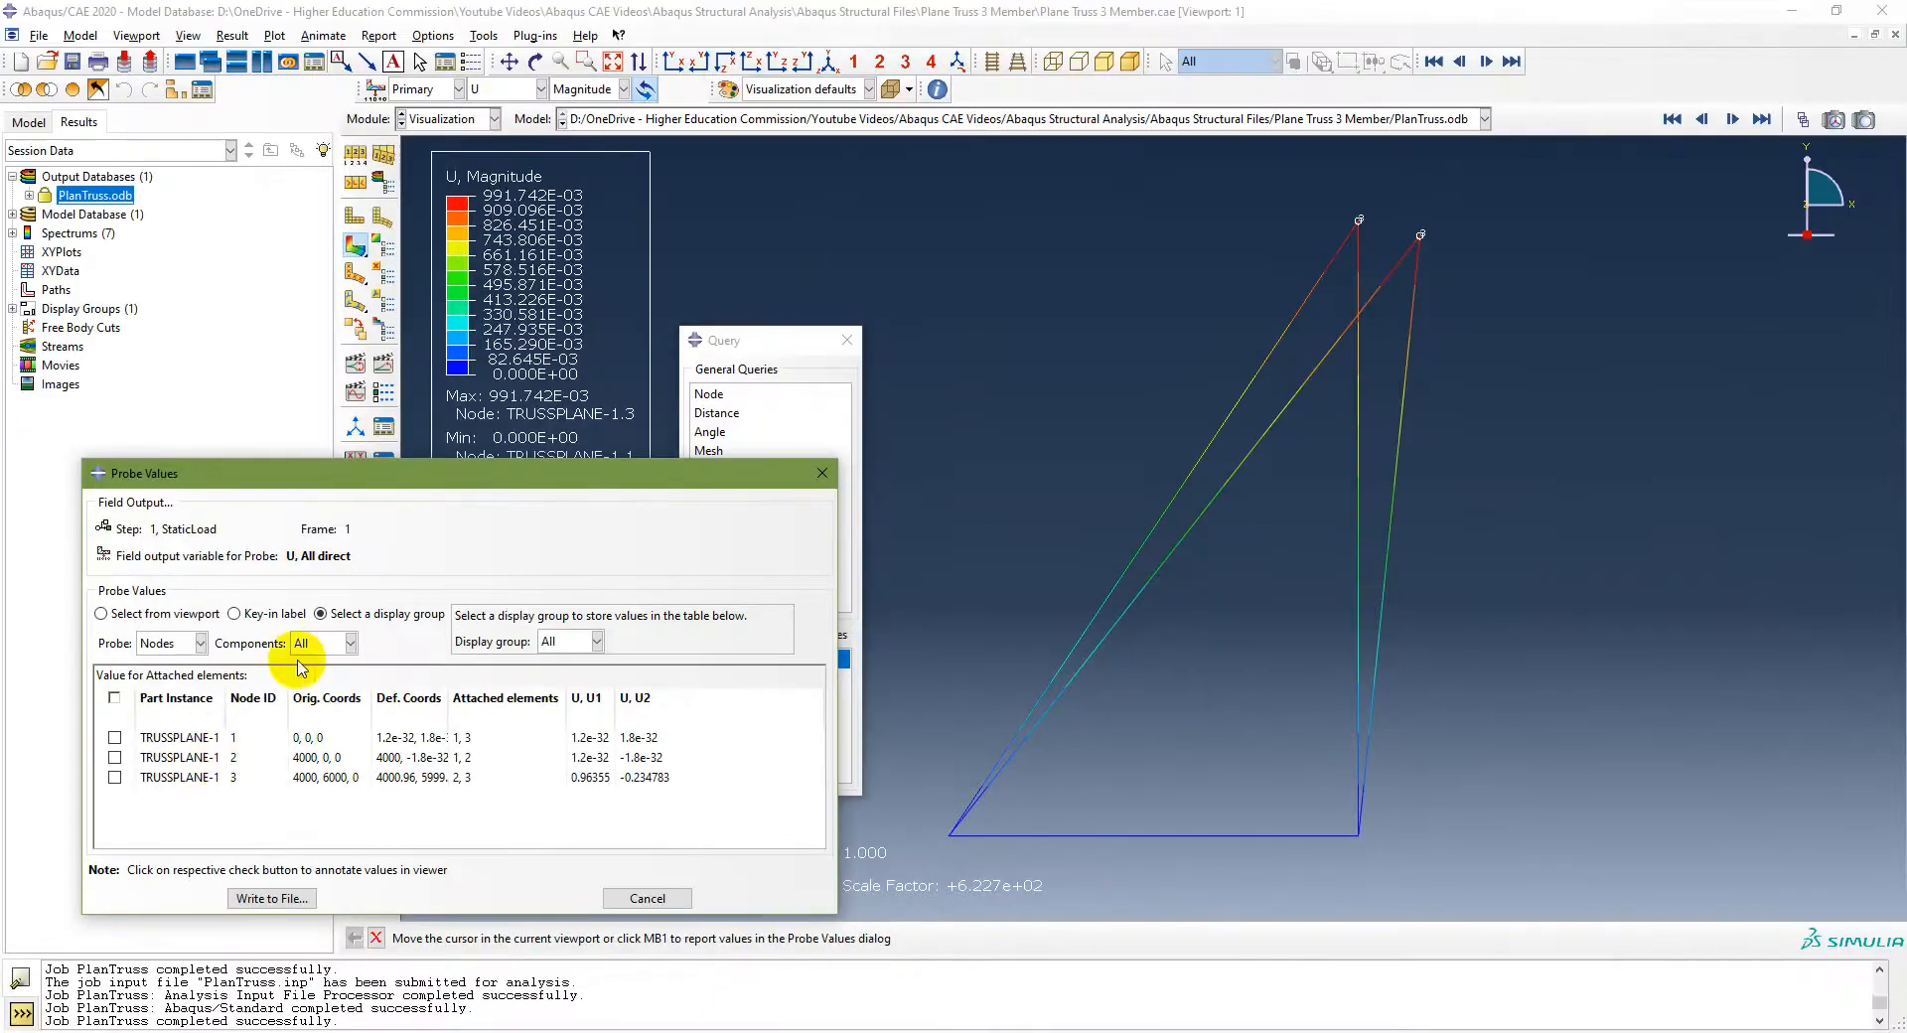
Step: Close the Query dialog, plot contours on the deformed shape only, and annotate all probed node values in the viewport
click(847, 341)
click(847, 340)
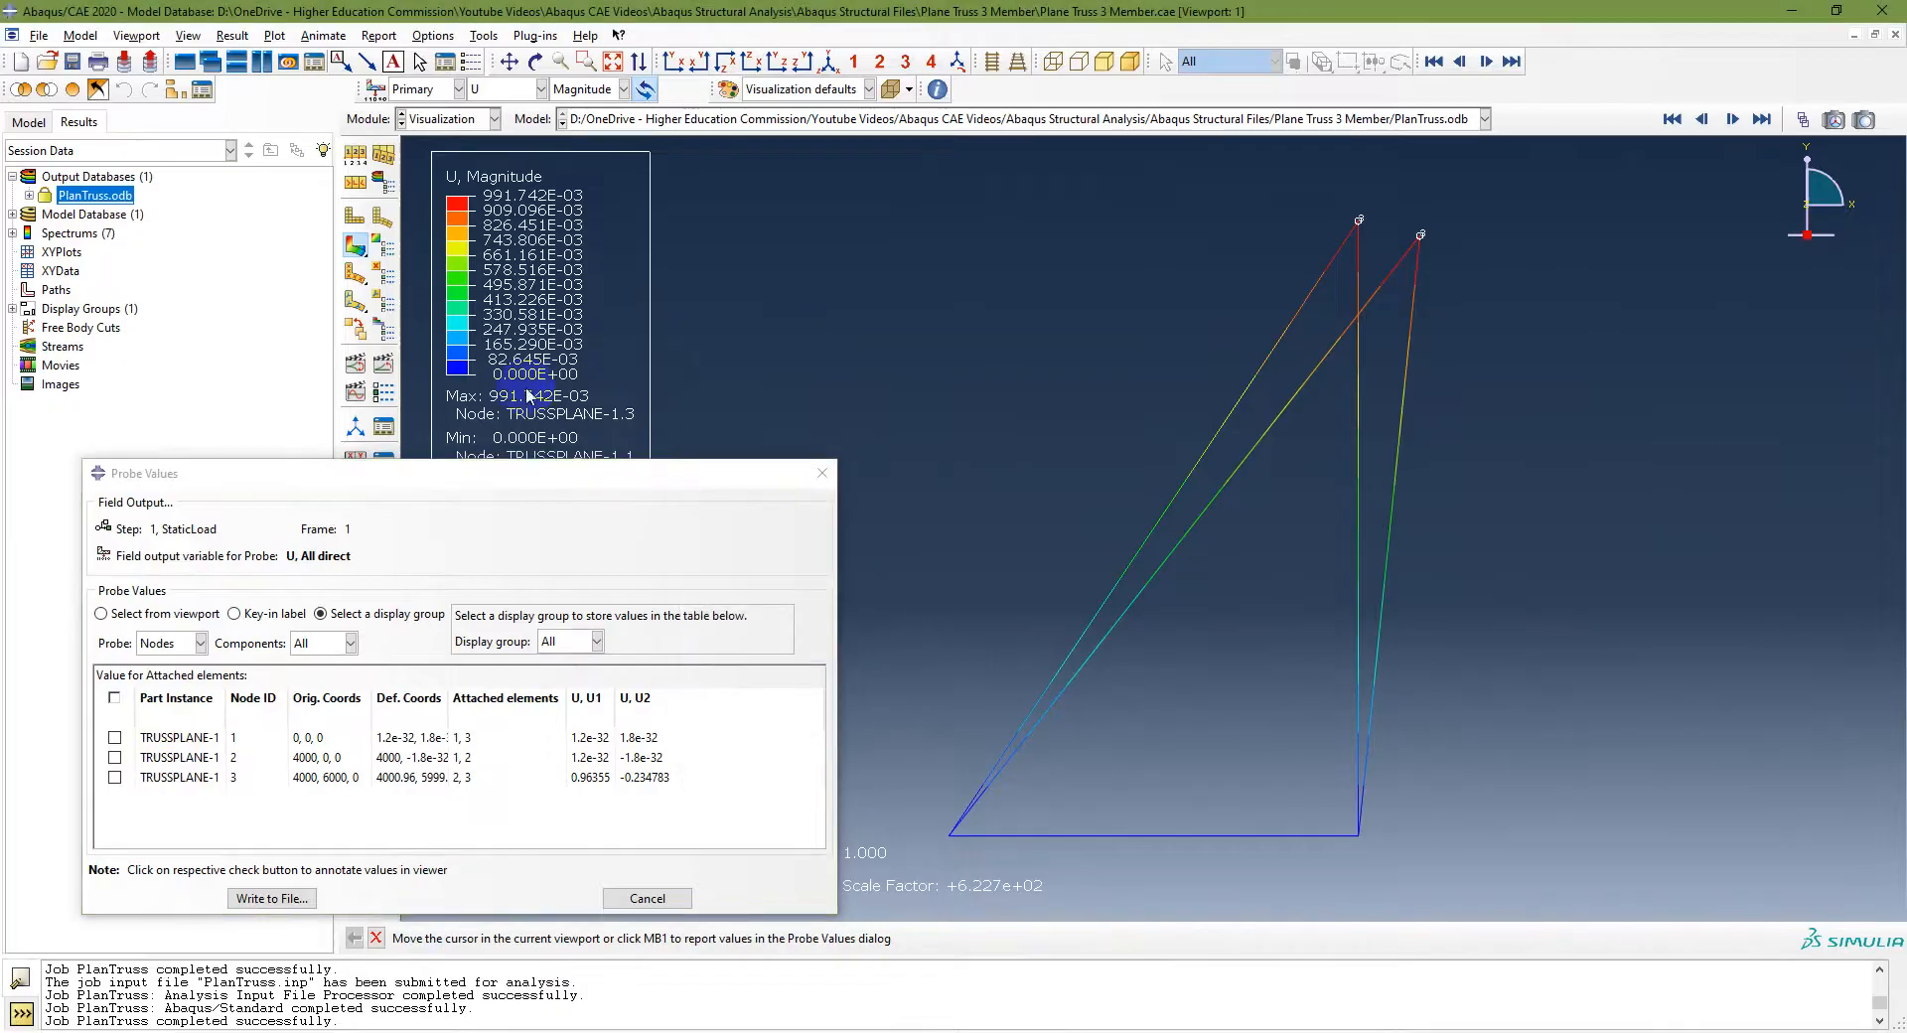
click(359, 253)
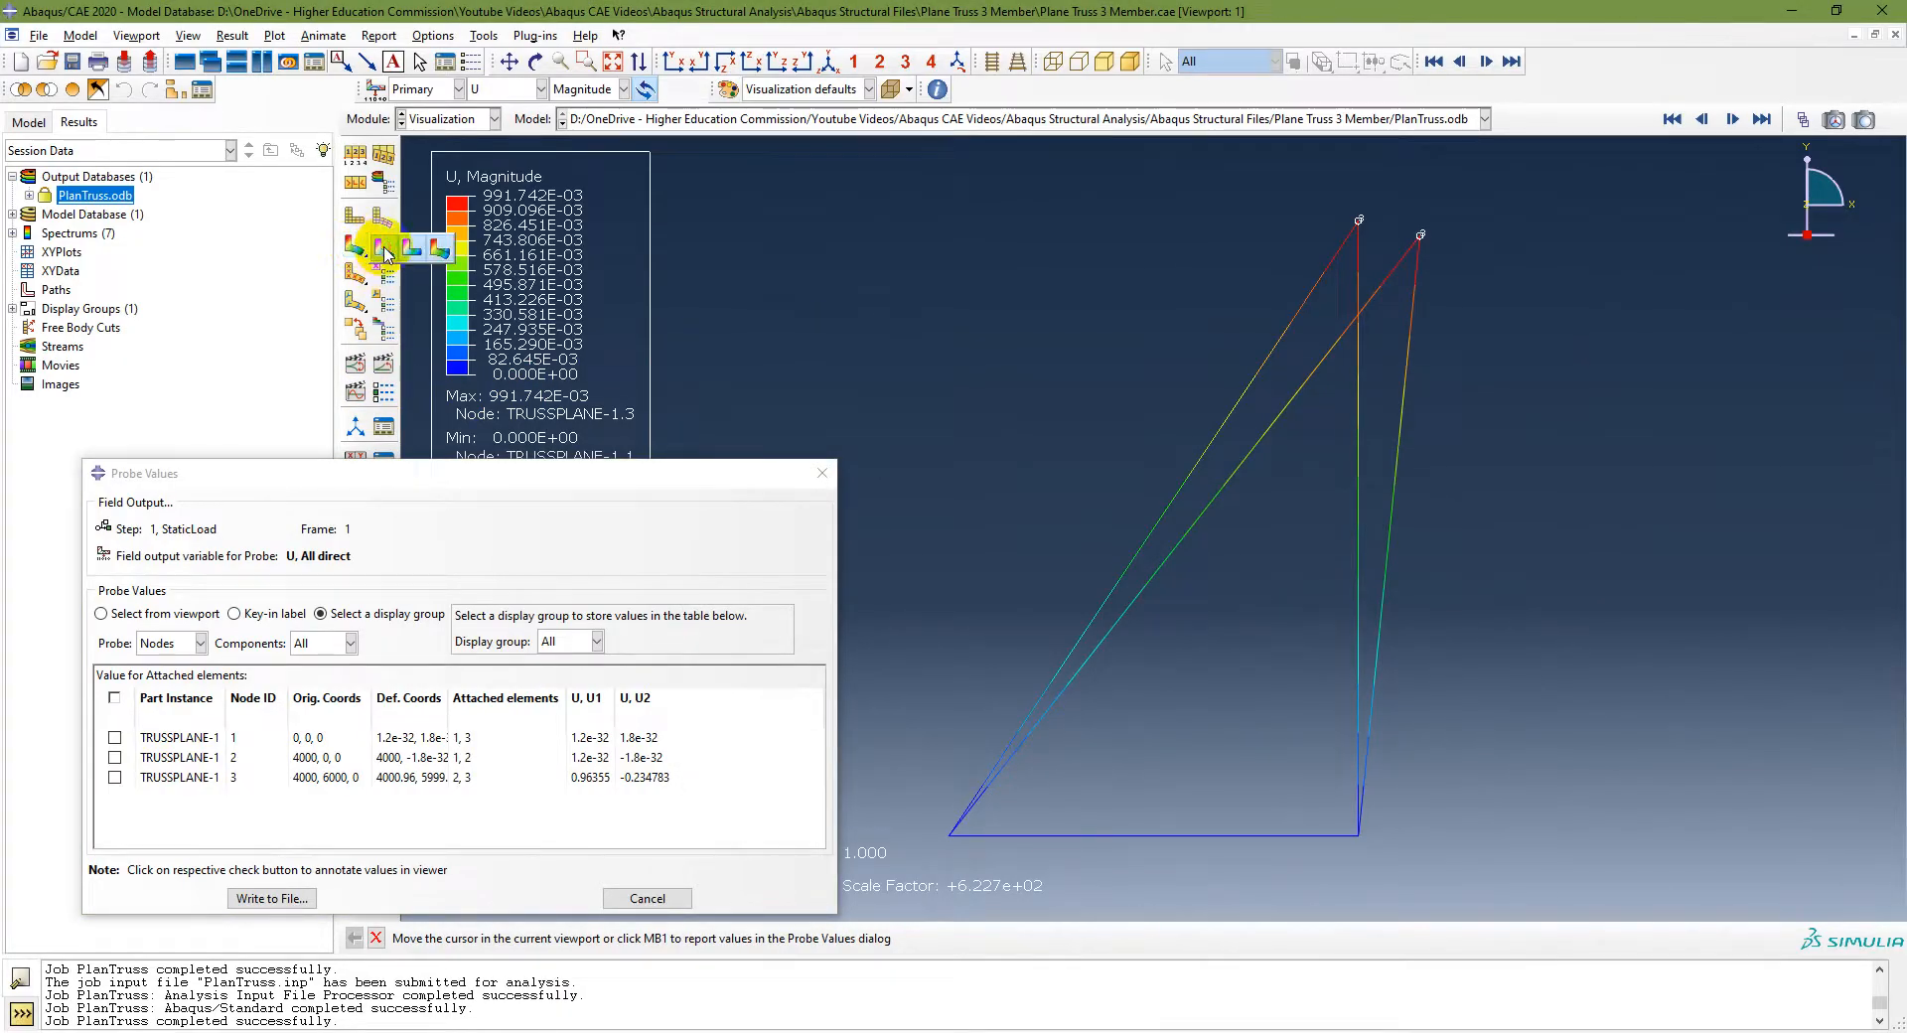
click(386, 254)
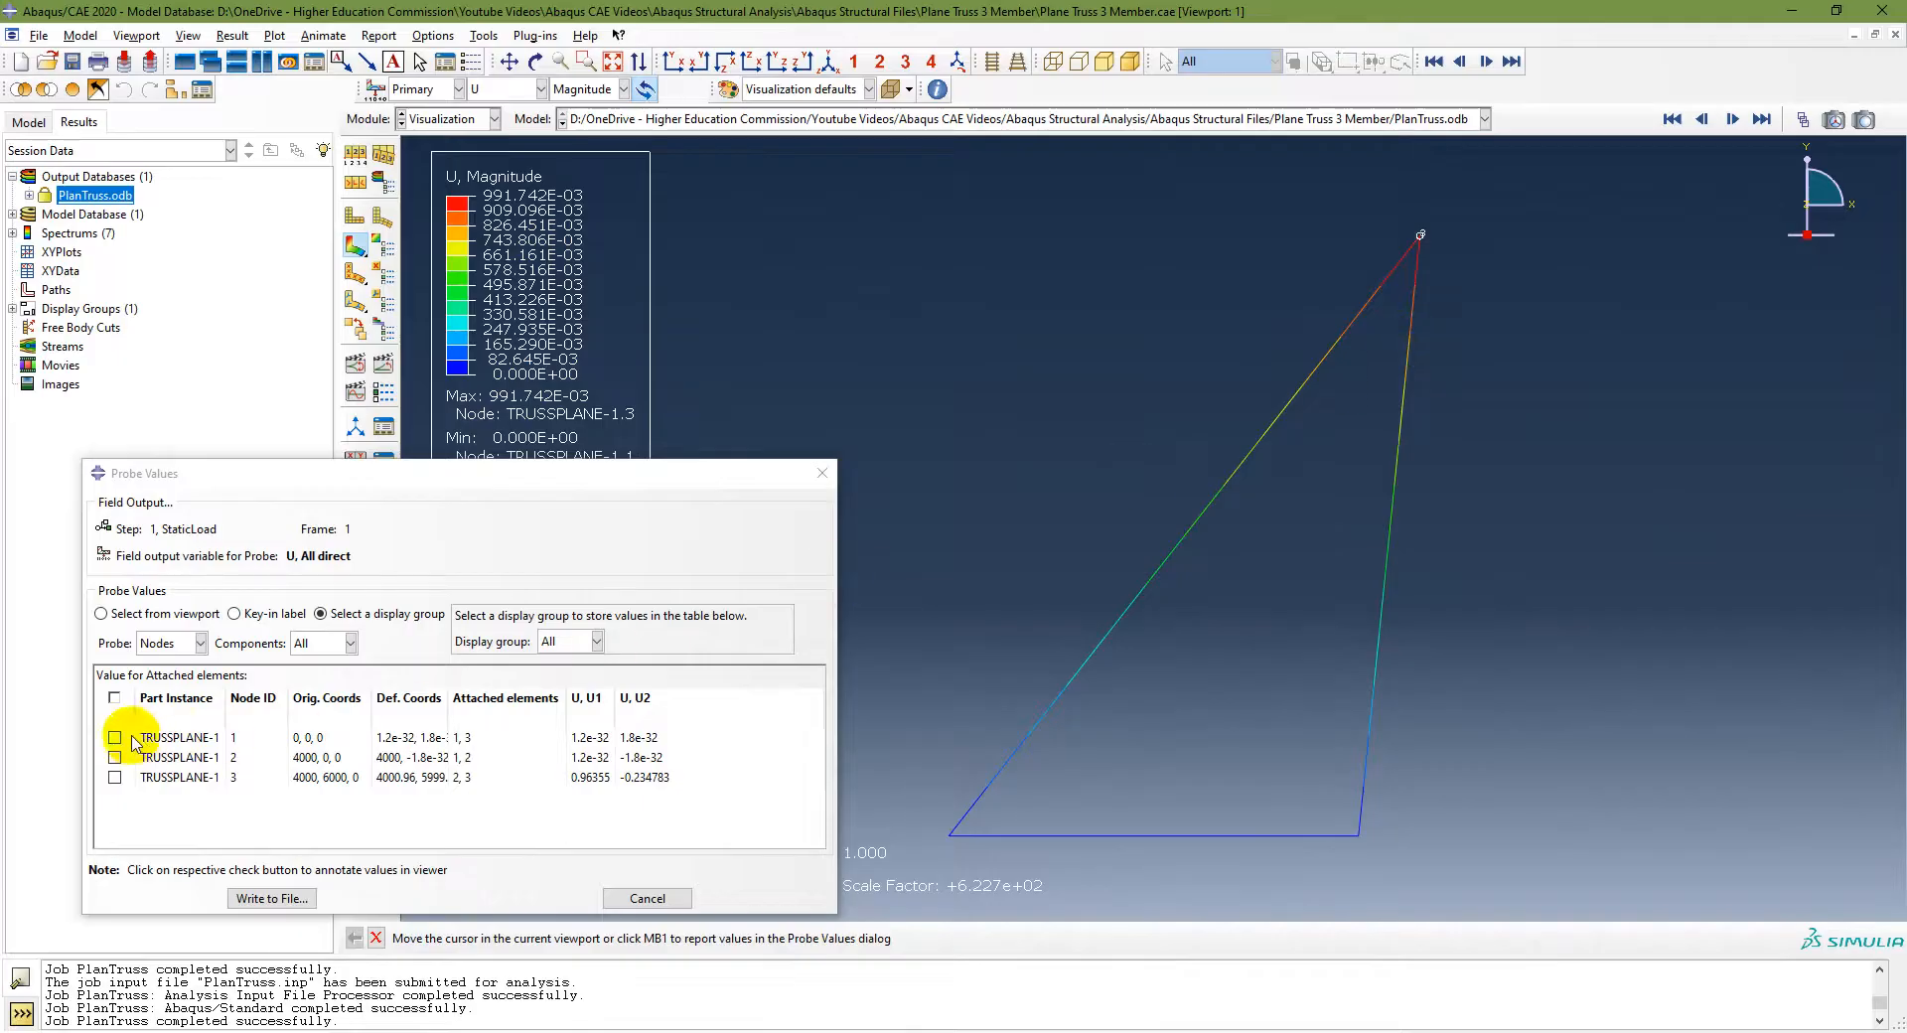
click(114, 697)
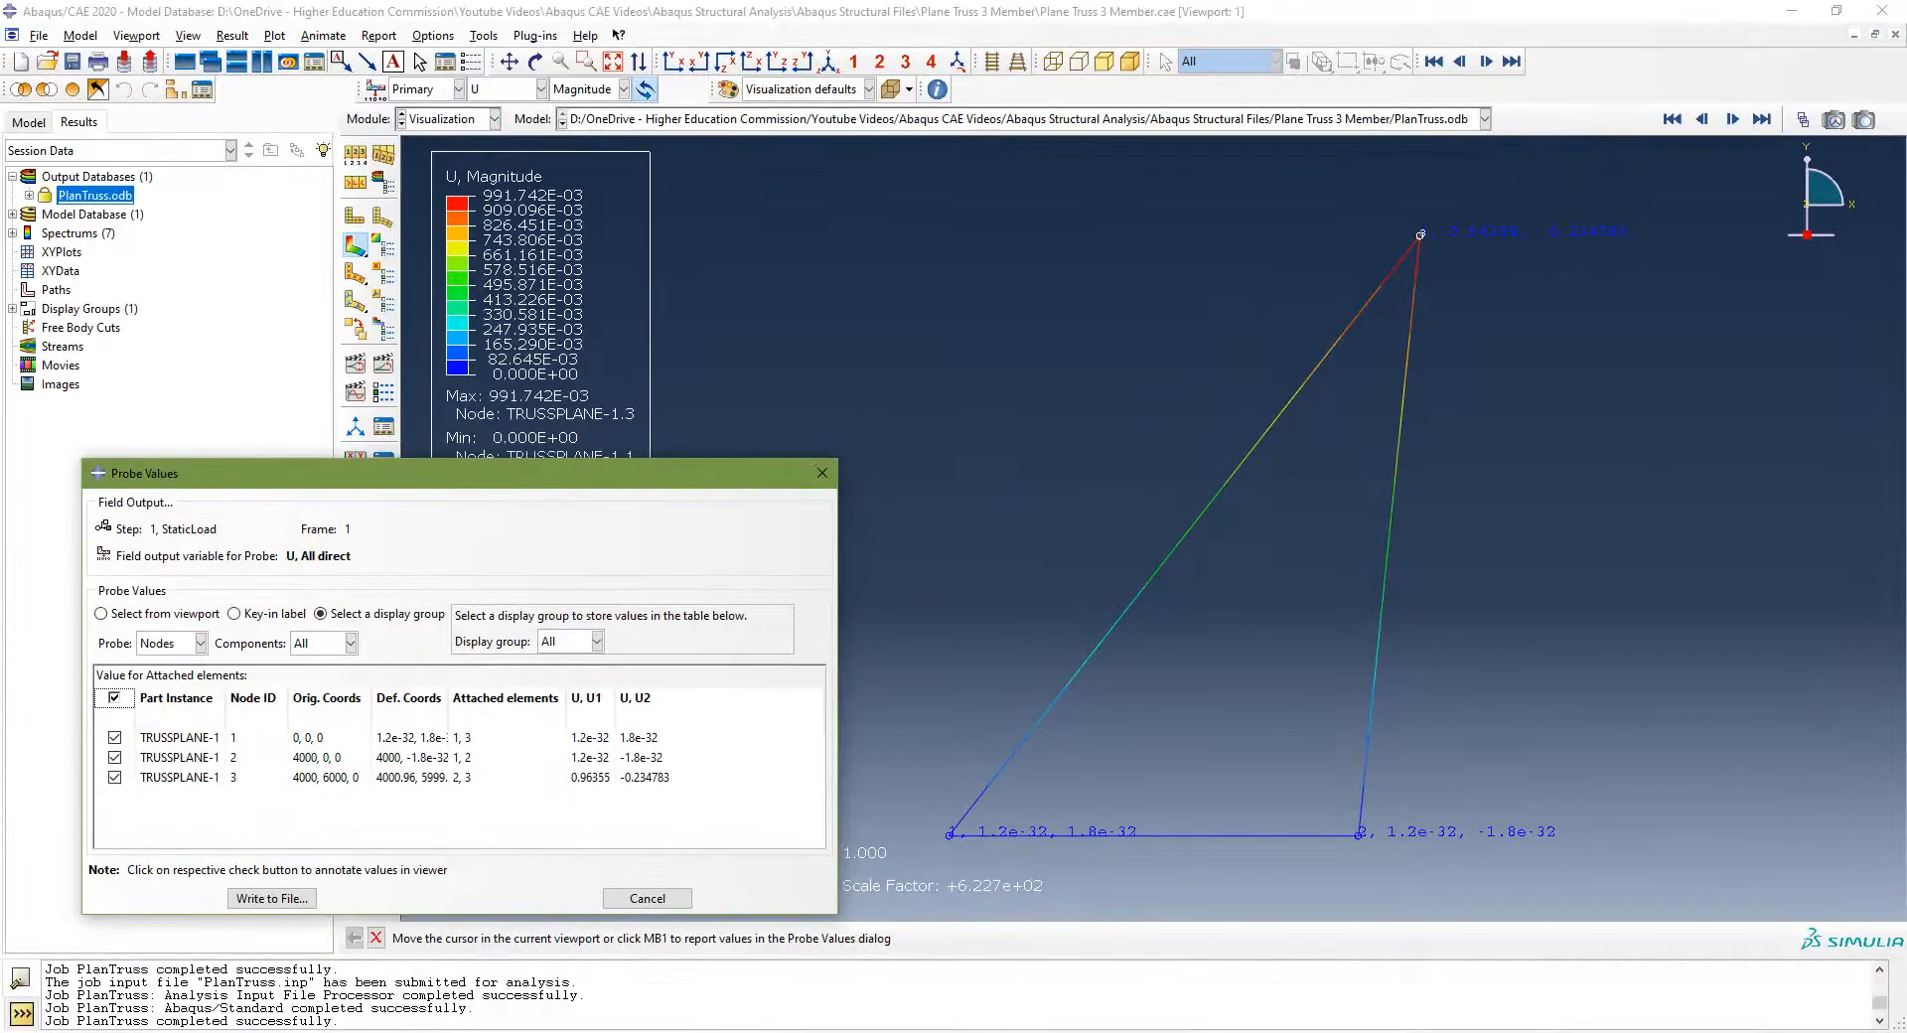
Step: Compare node 3's probed displacements against the textbook's displacement solution in the PDF
click(1090, 1030)
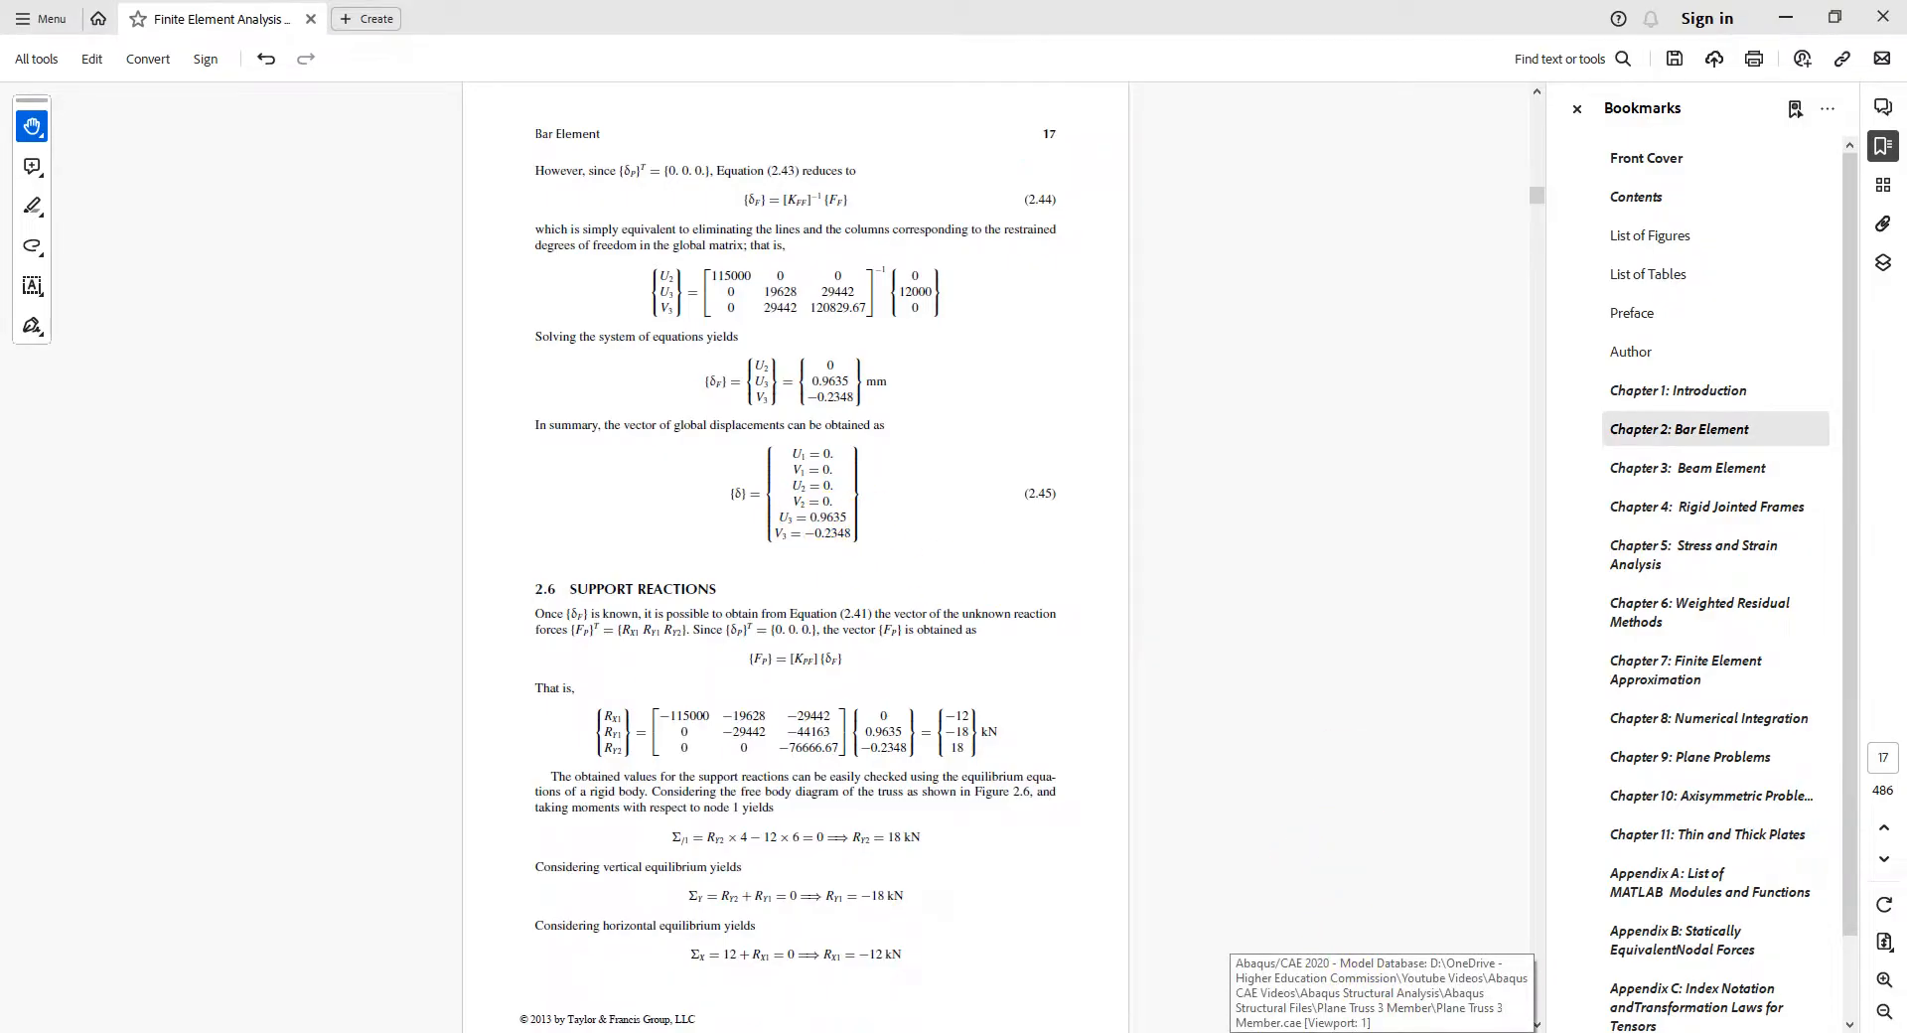
click(1381, 1032)
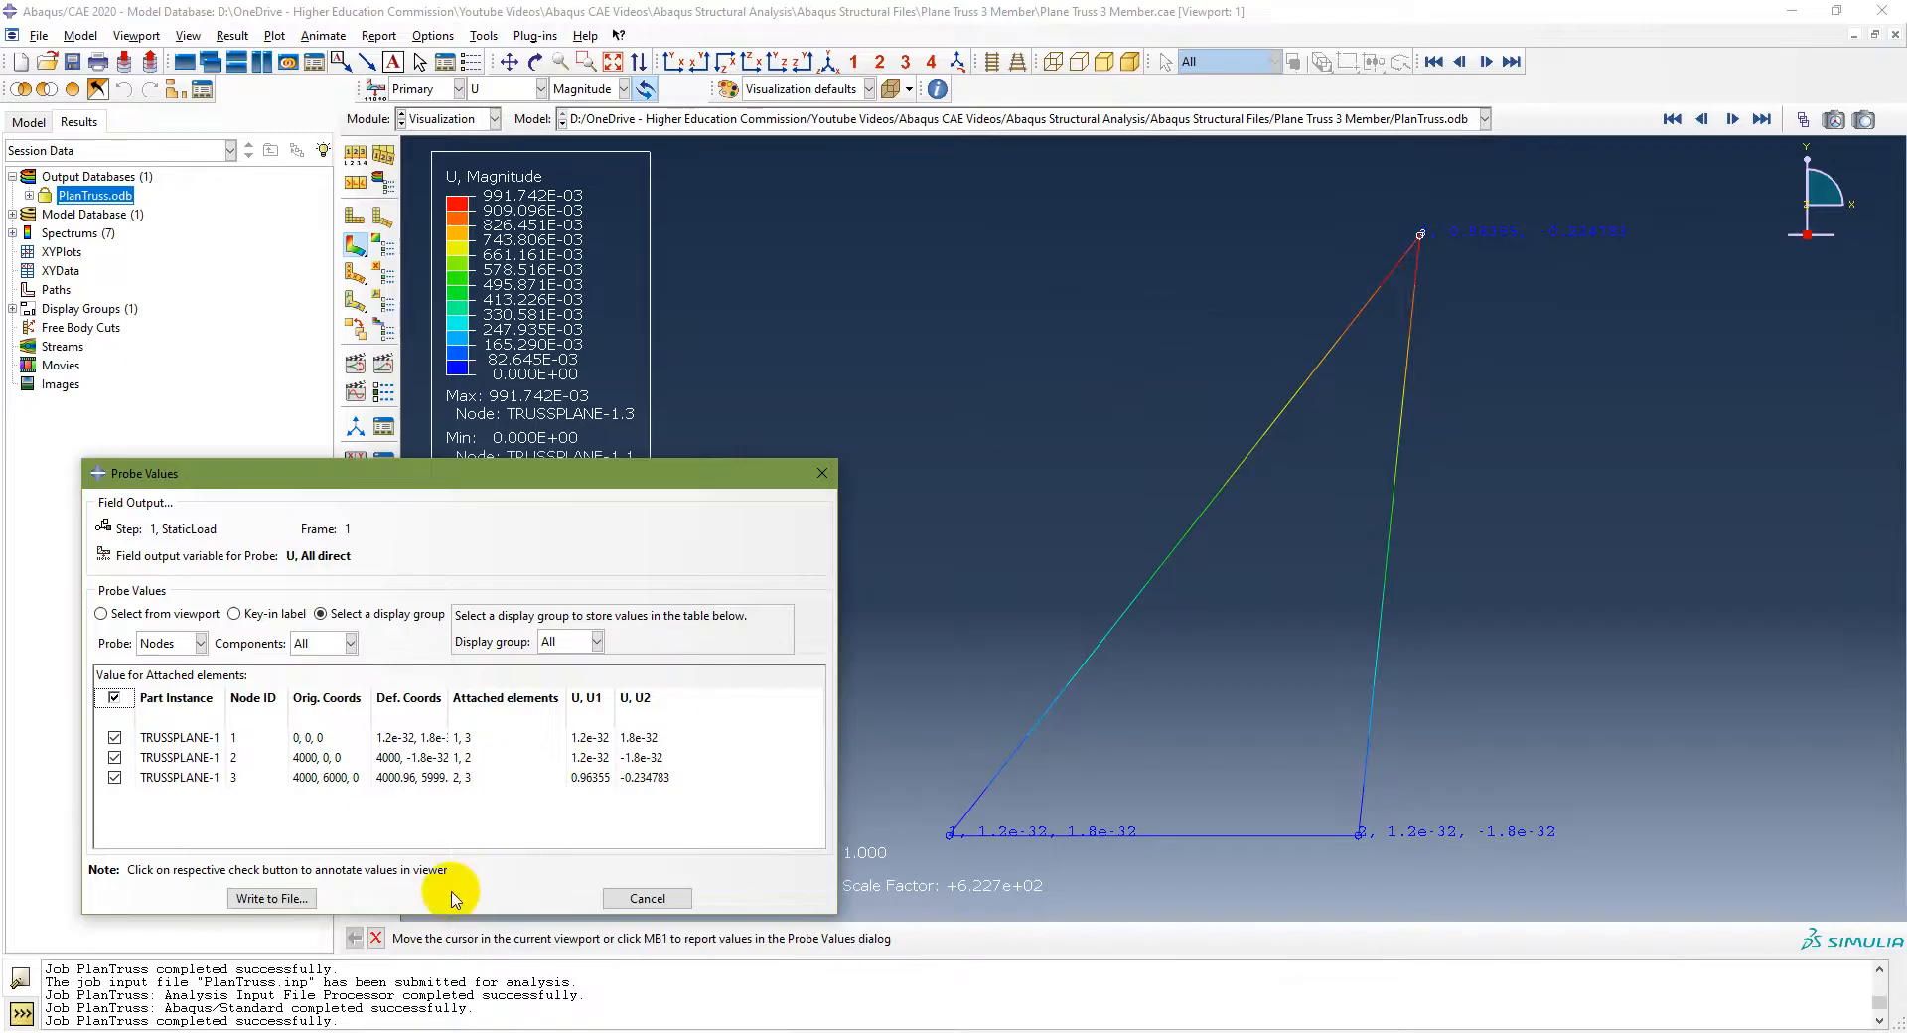
click(593, 777)
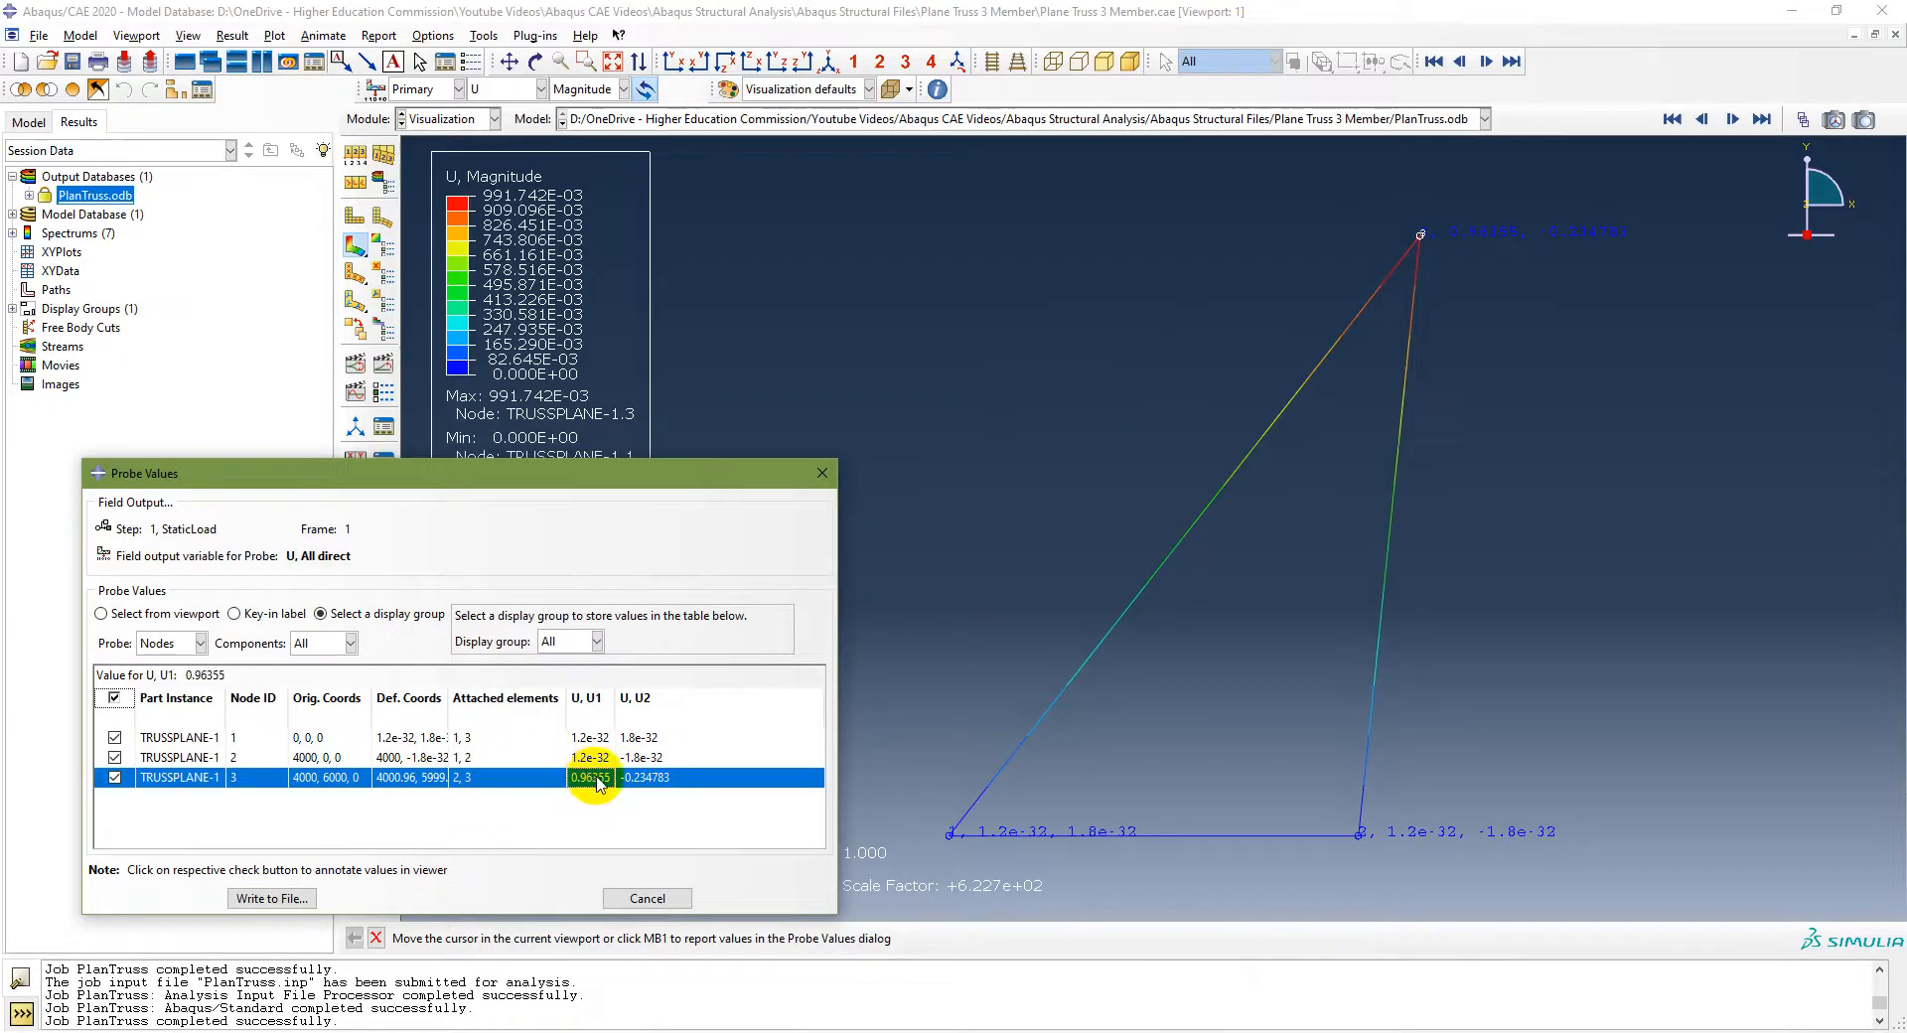
Step: Write the probe values to TrussPlane.rpt in Engineering format, including column totals and column min/max
click(272, 899)
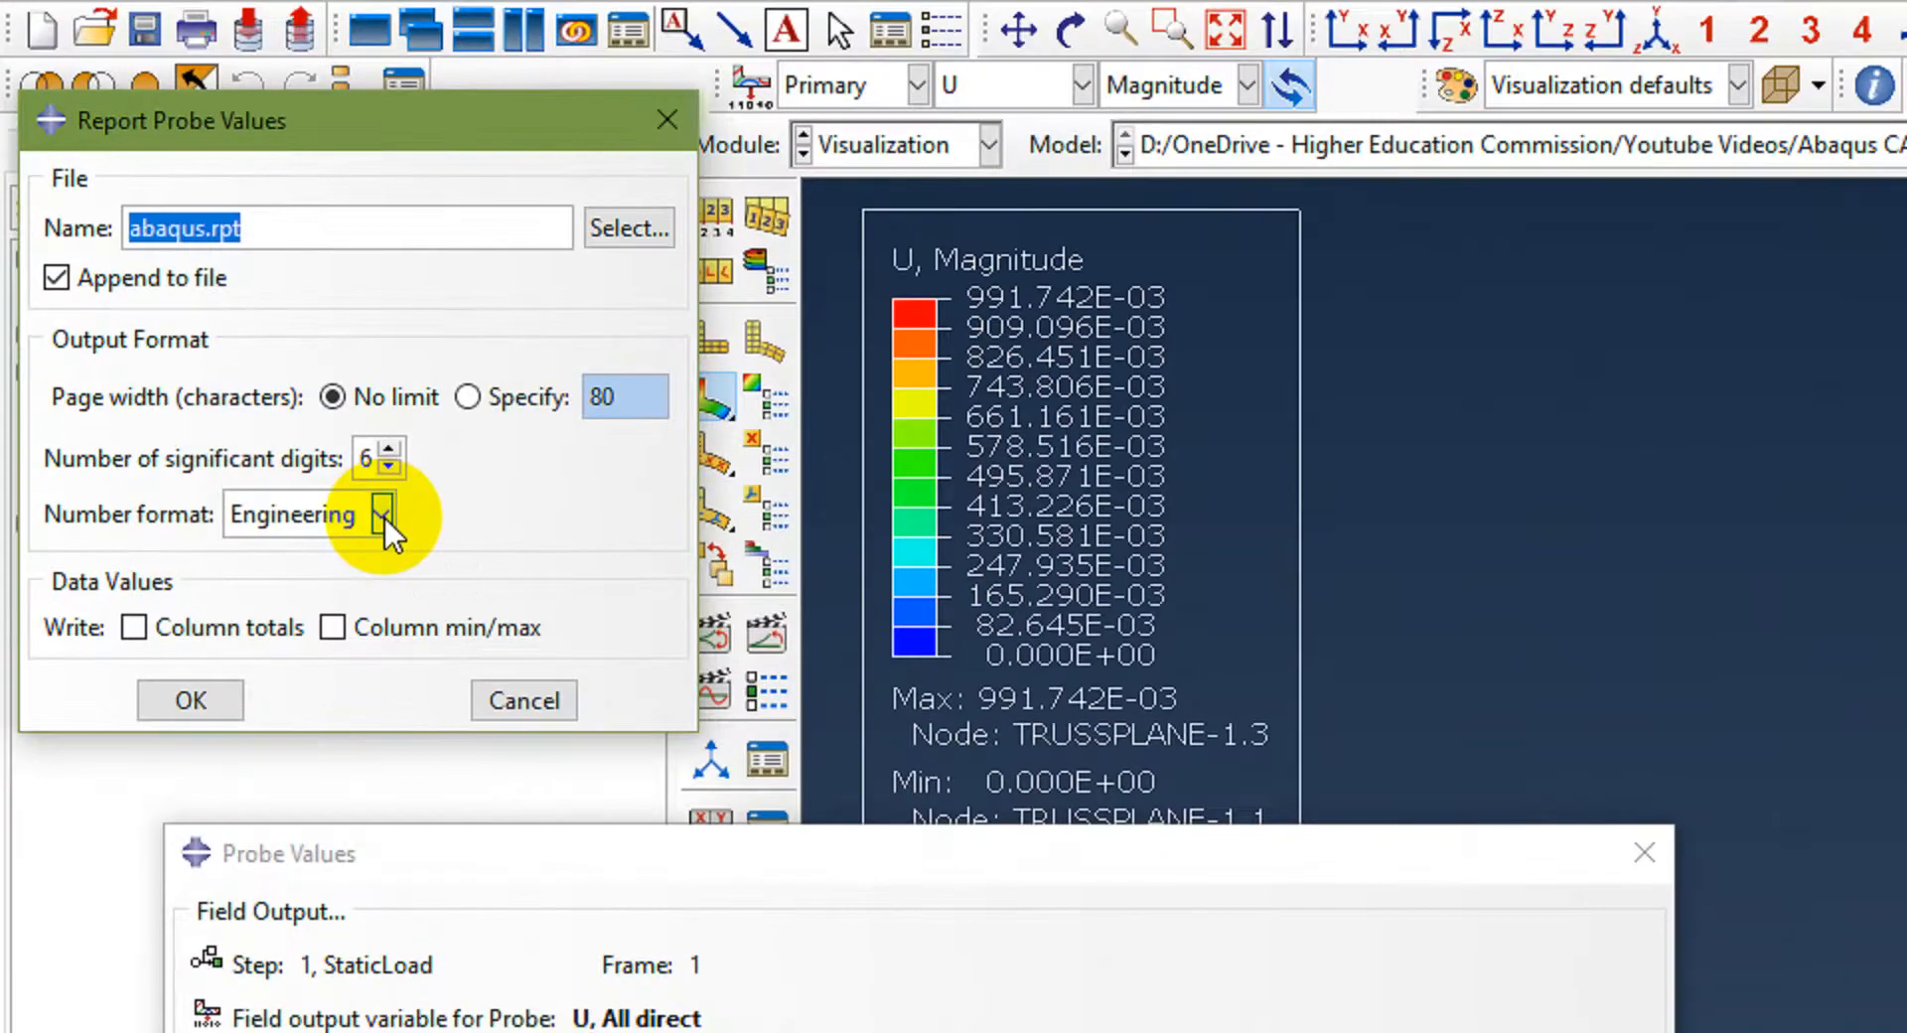
click(382, 514)
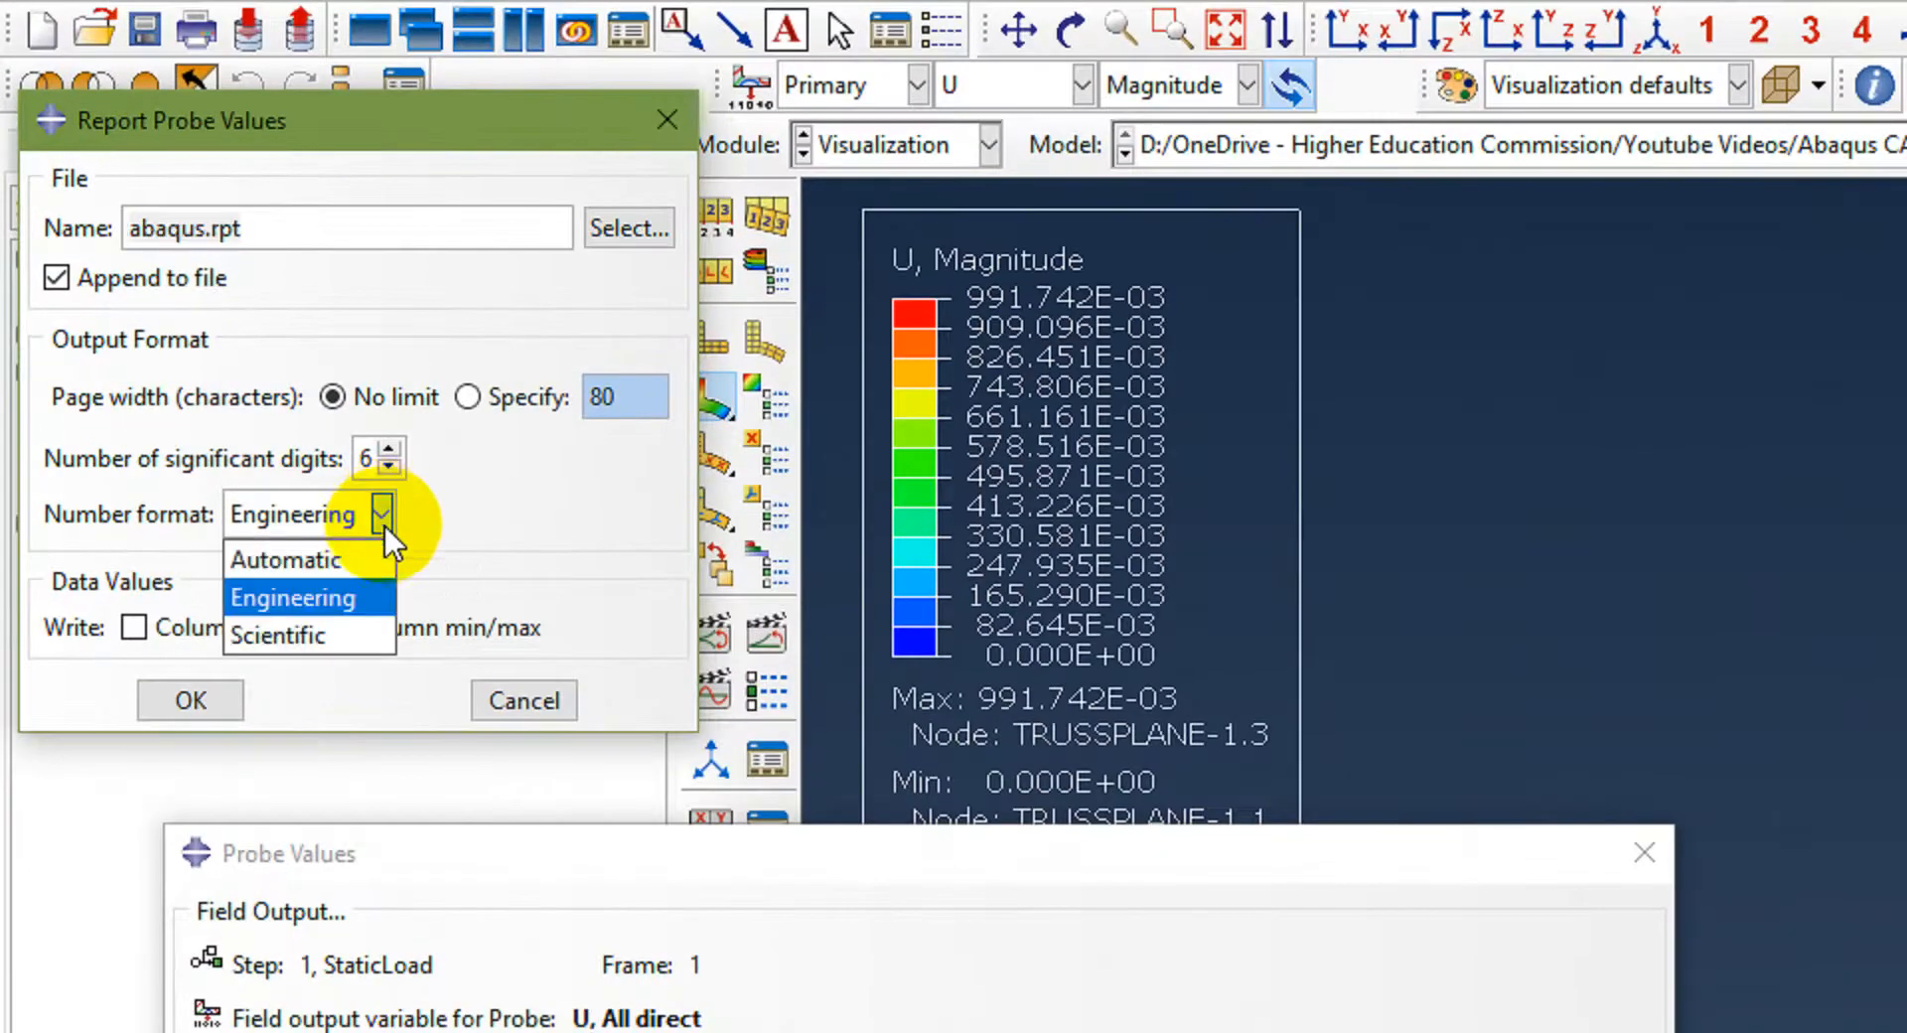
click(338, 600)
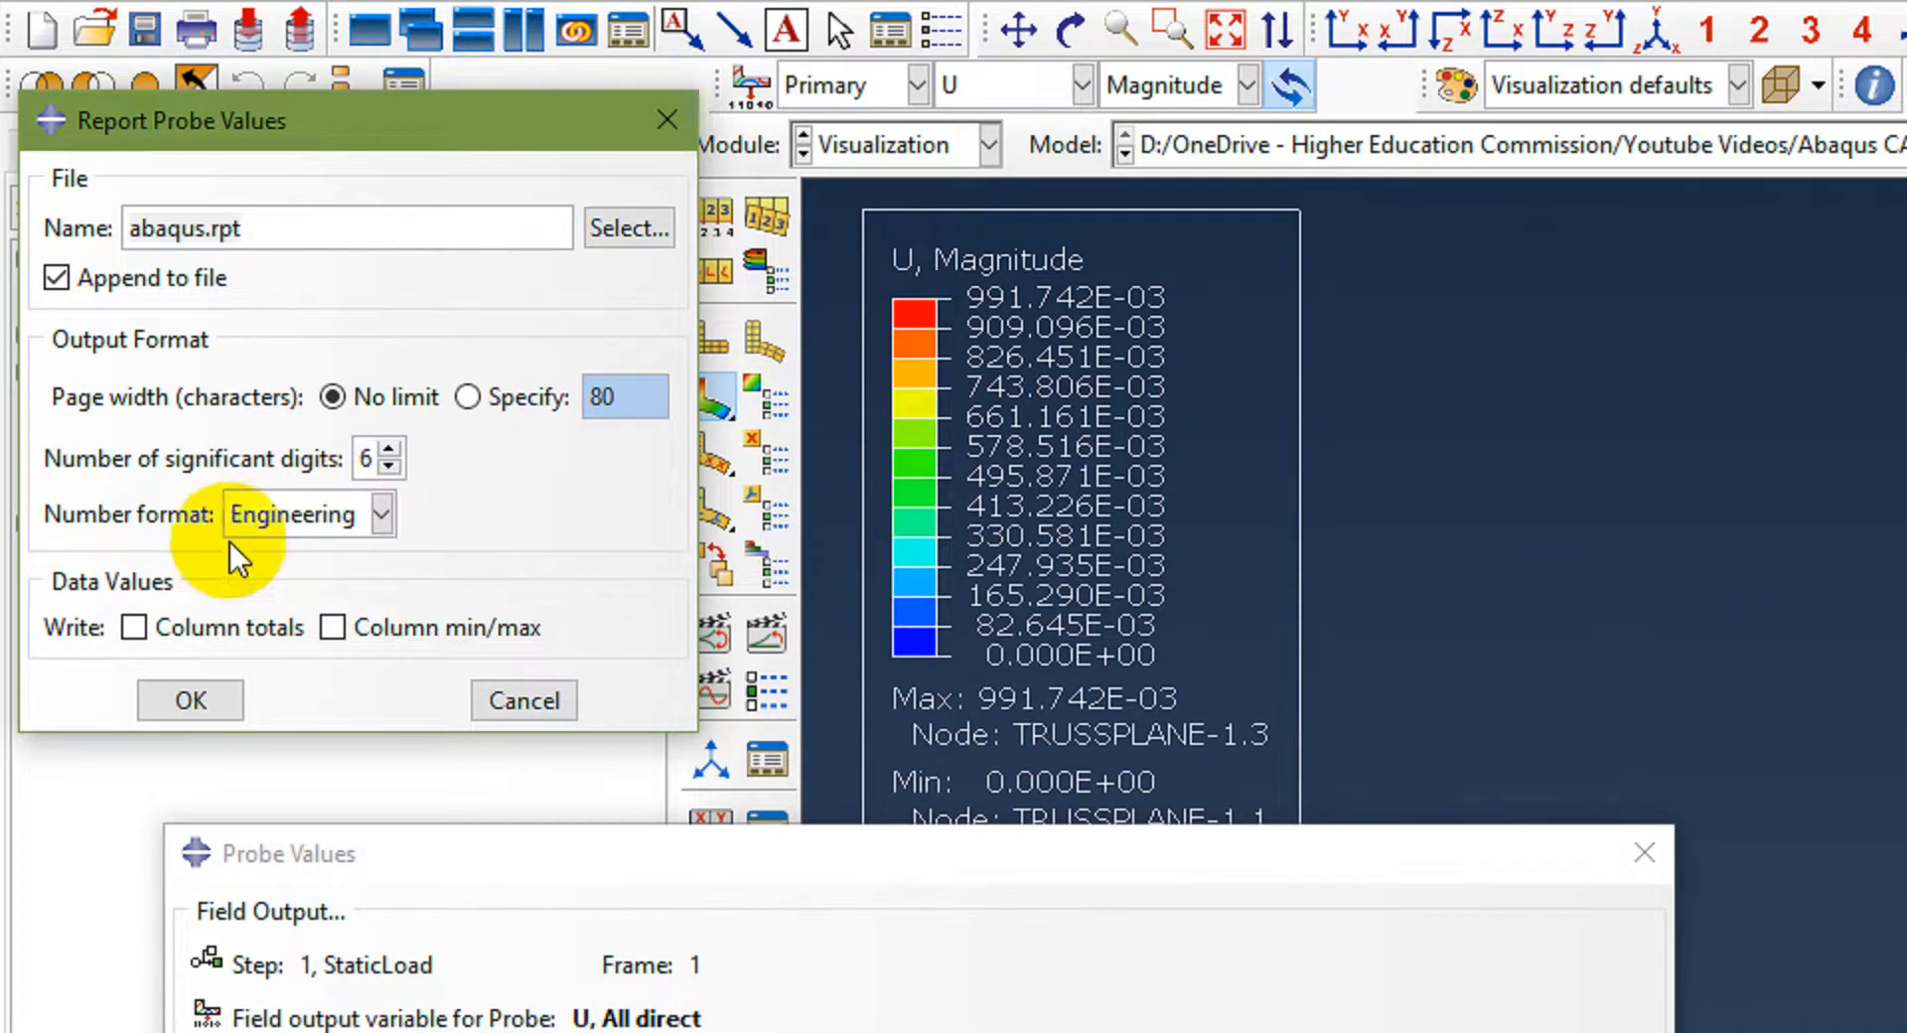
click(134, 640)
click(333, 632)
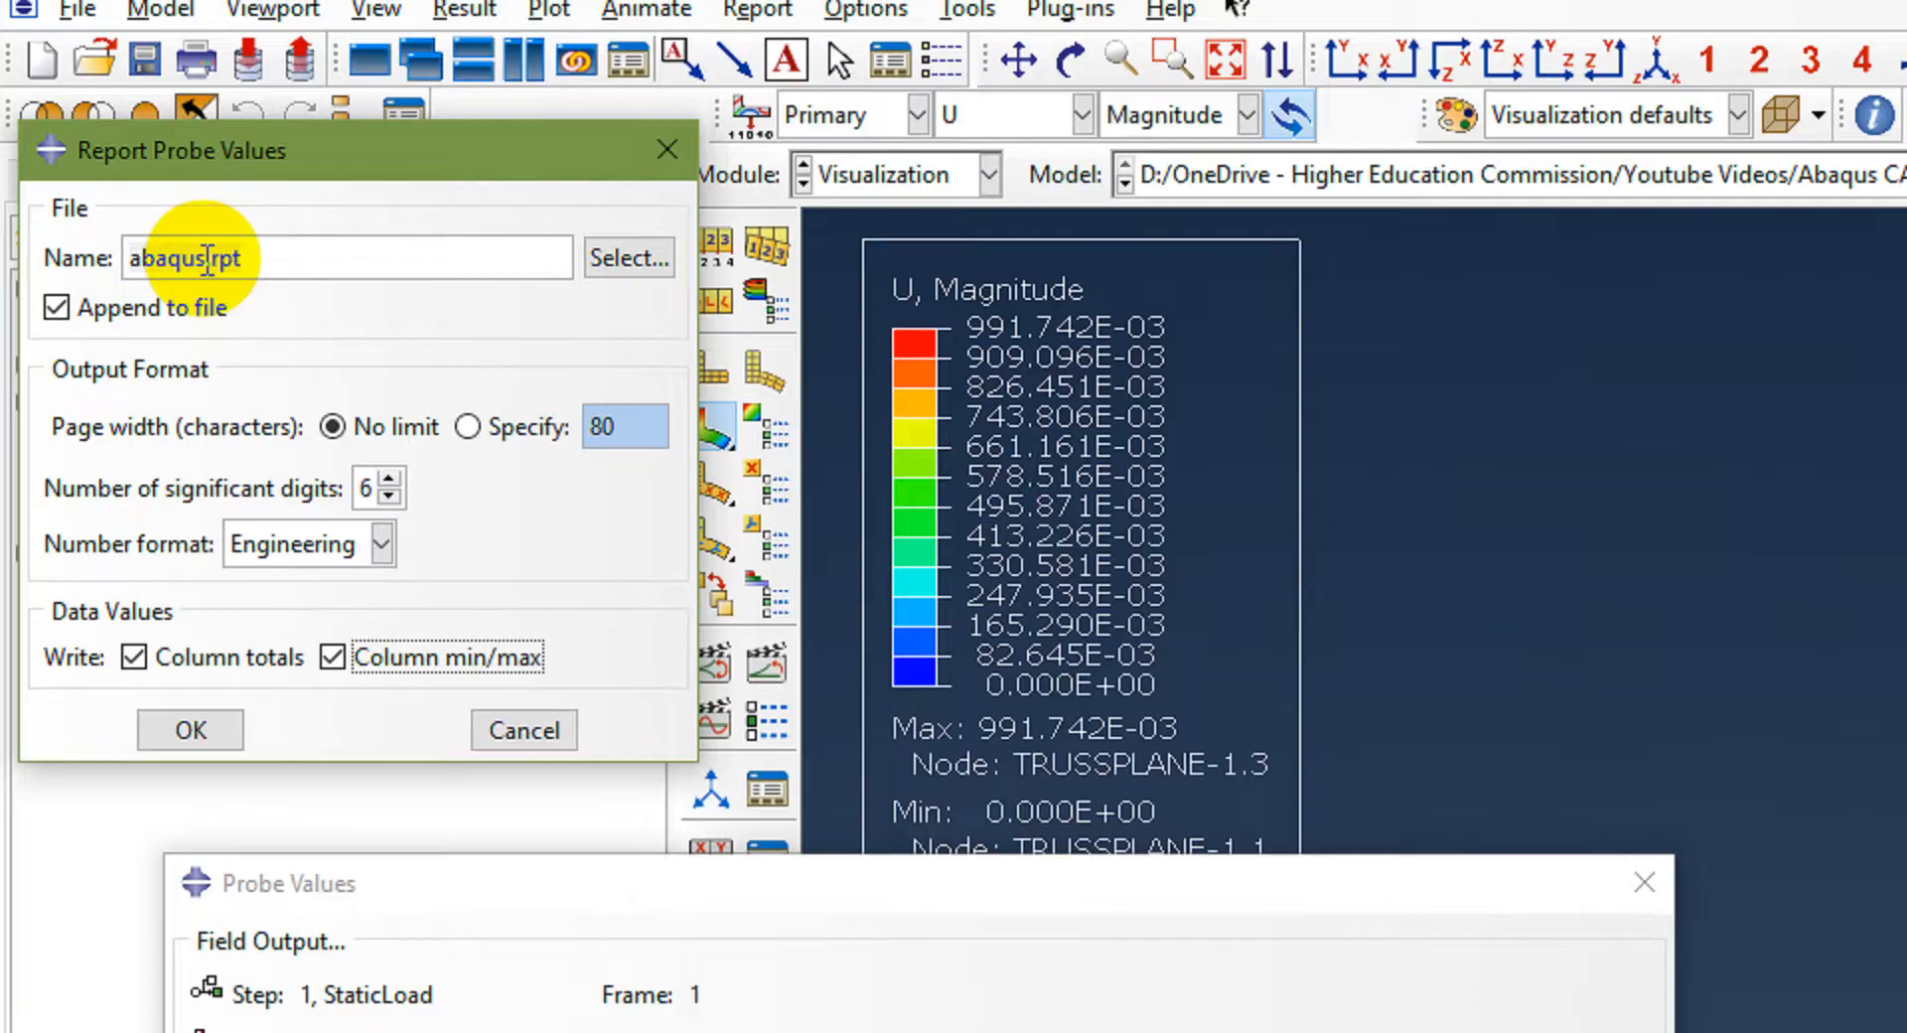
drag(204, 228, 79, 221)
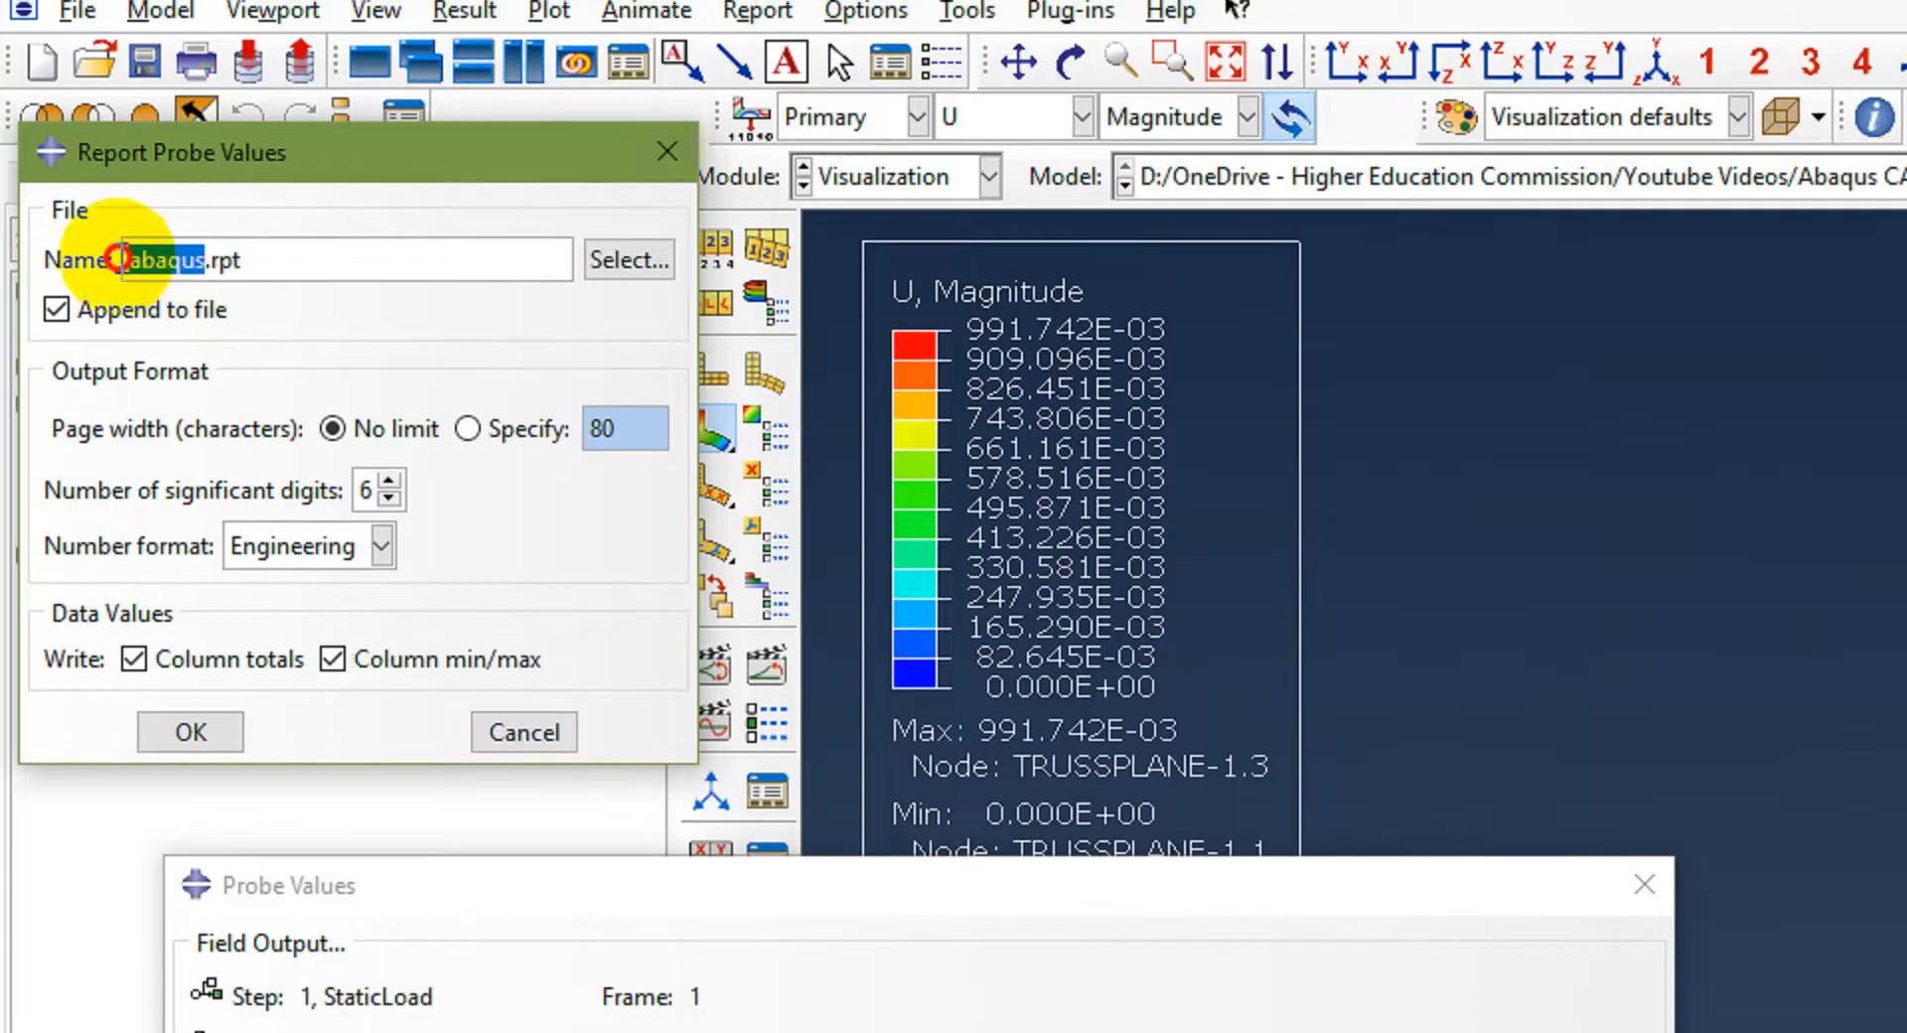
text(Truss)
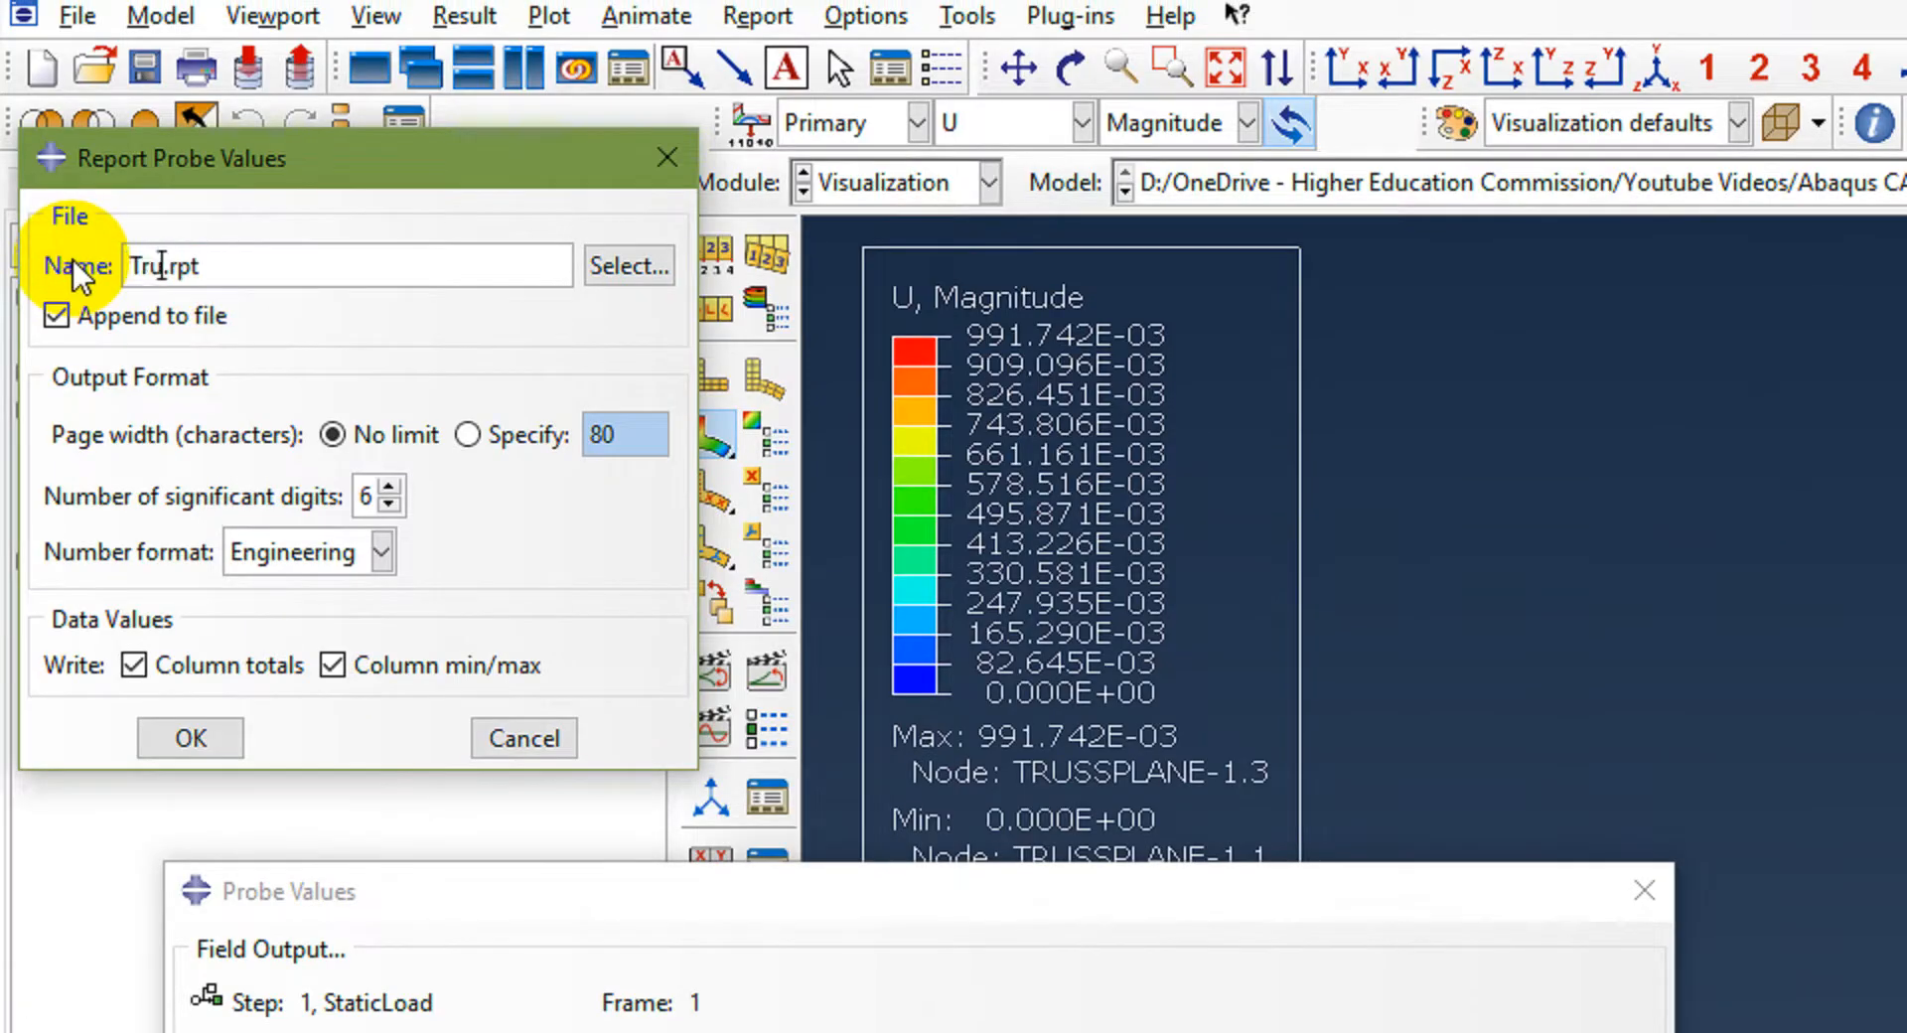
text(Plane)
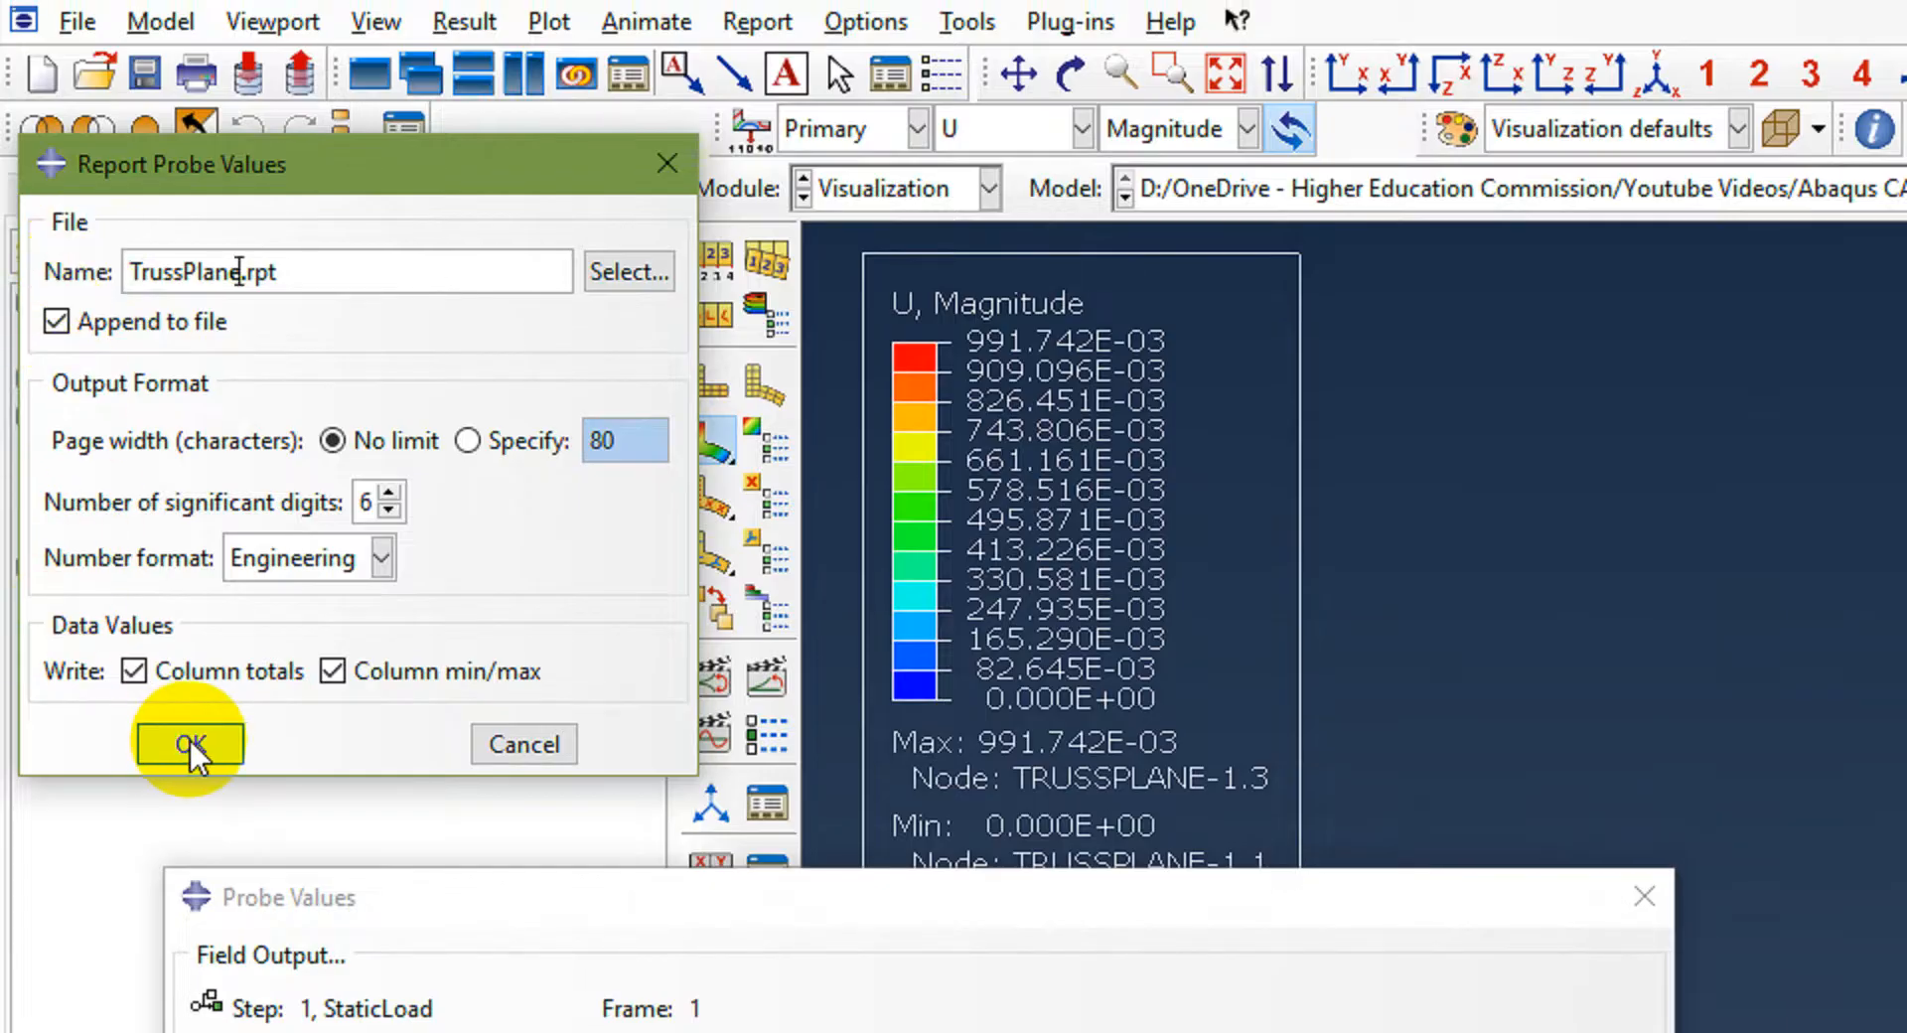
click(188, 743)
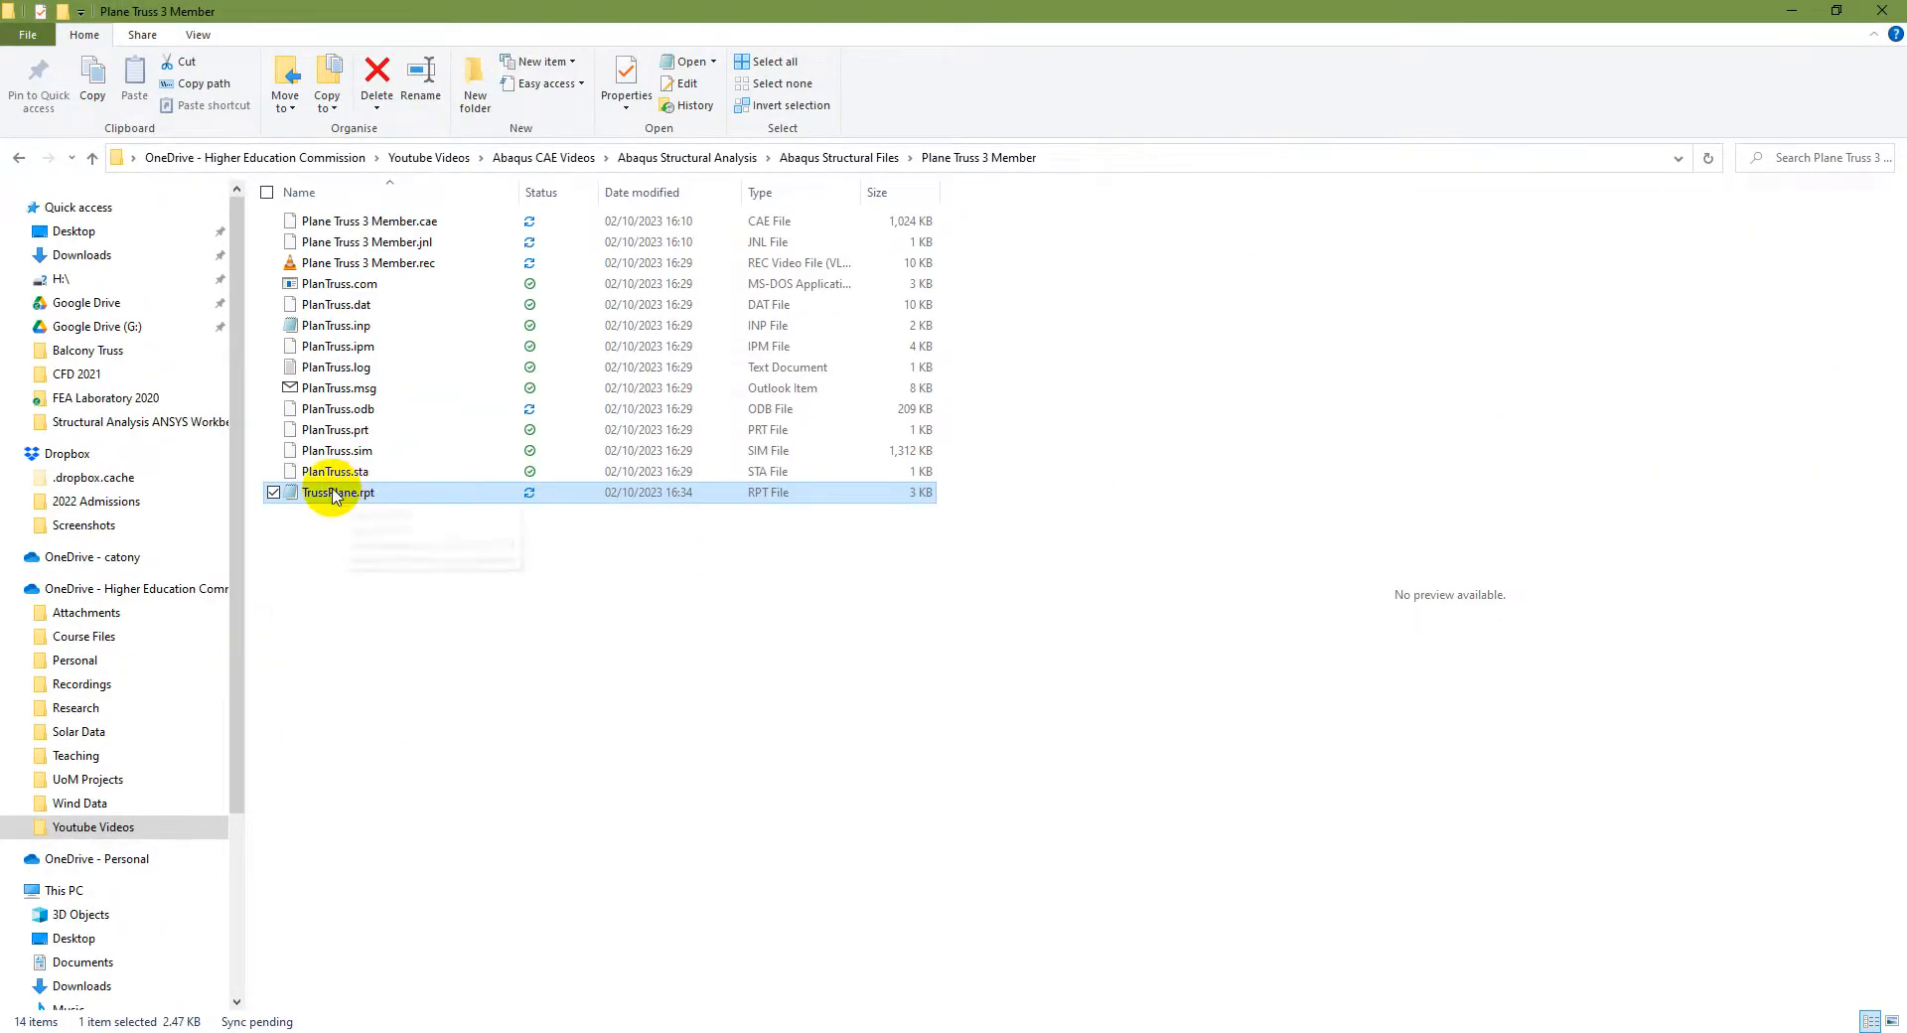
Step: Open TrussPlane.rpt from the job folder in Notepad and examine node 3's displacement values
click(329, 492)
click(293, 491)
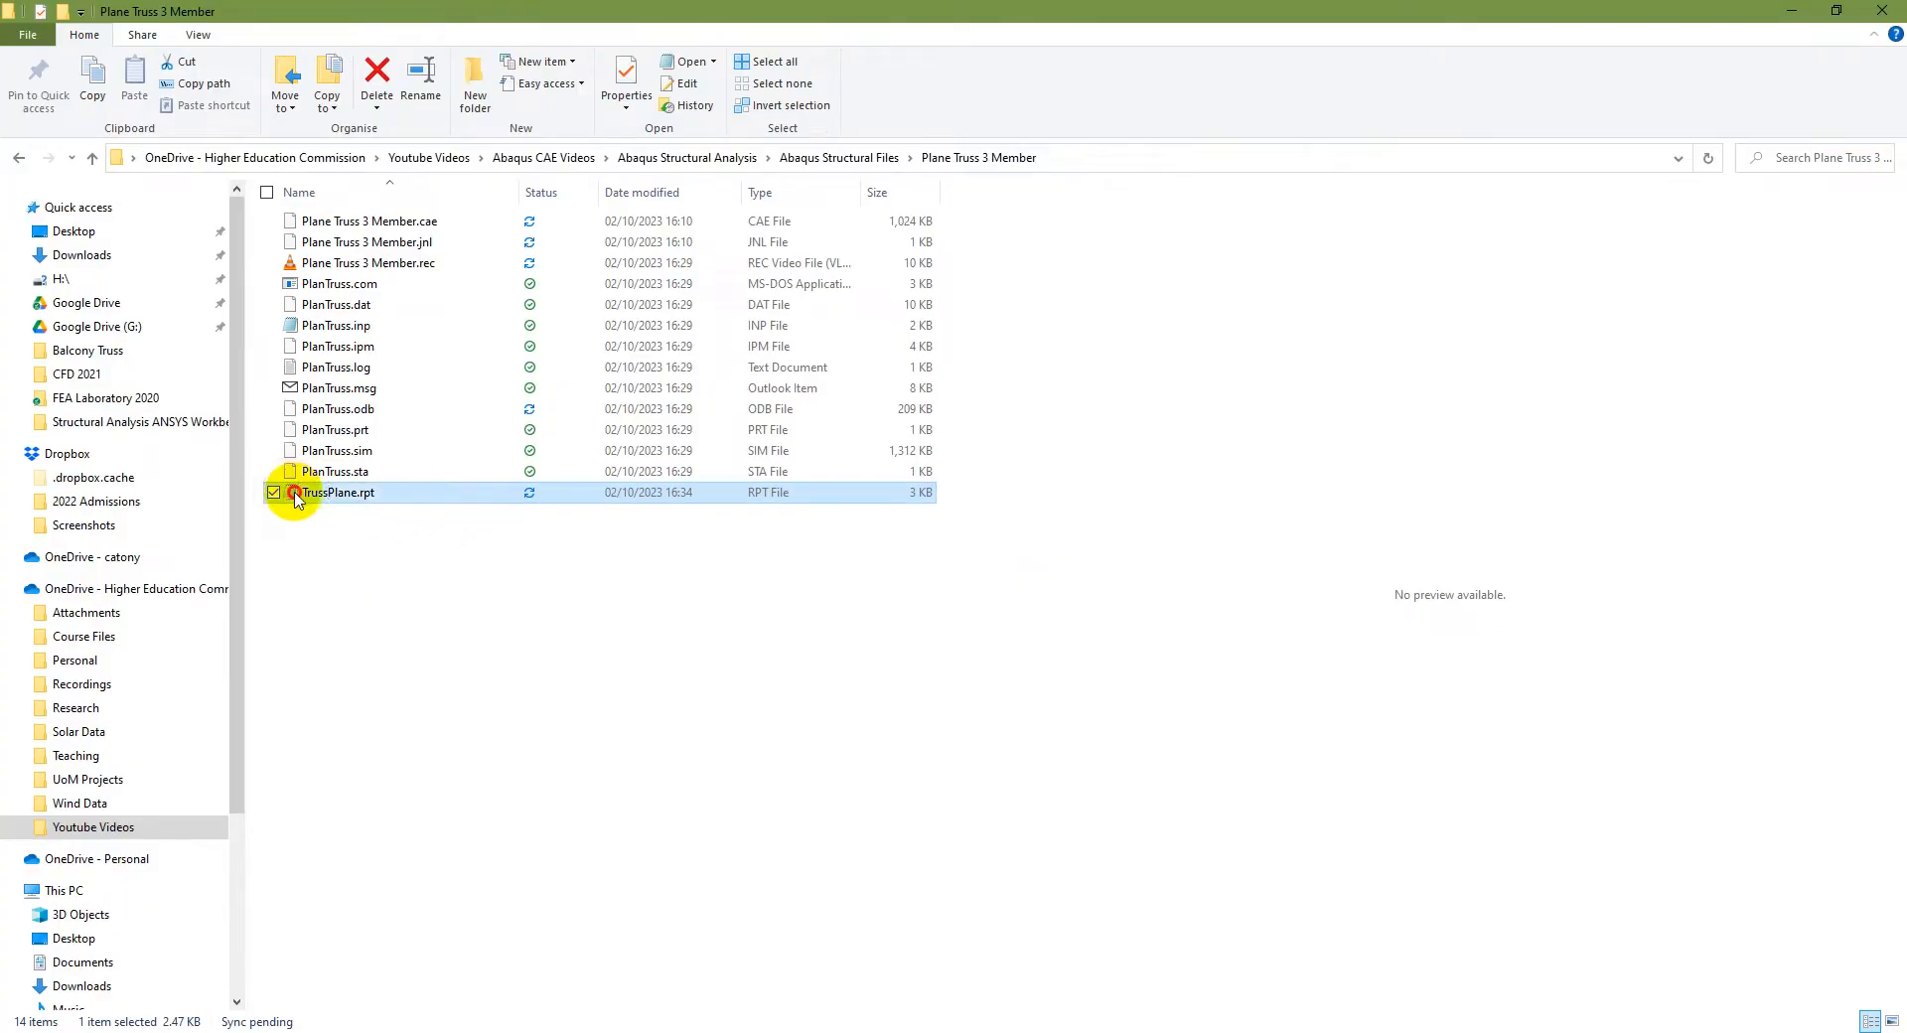
double_click(296, 494)
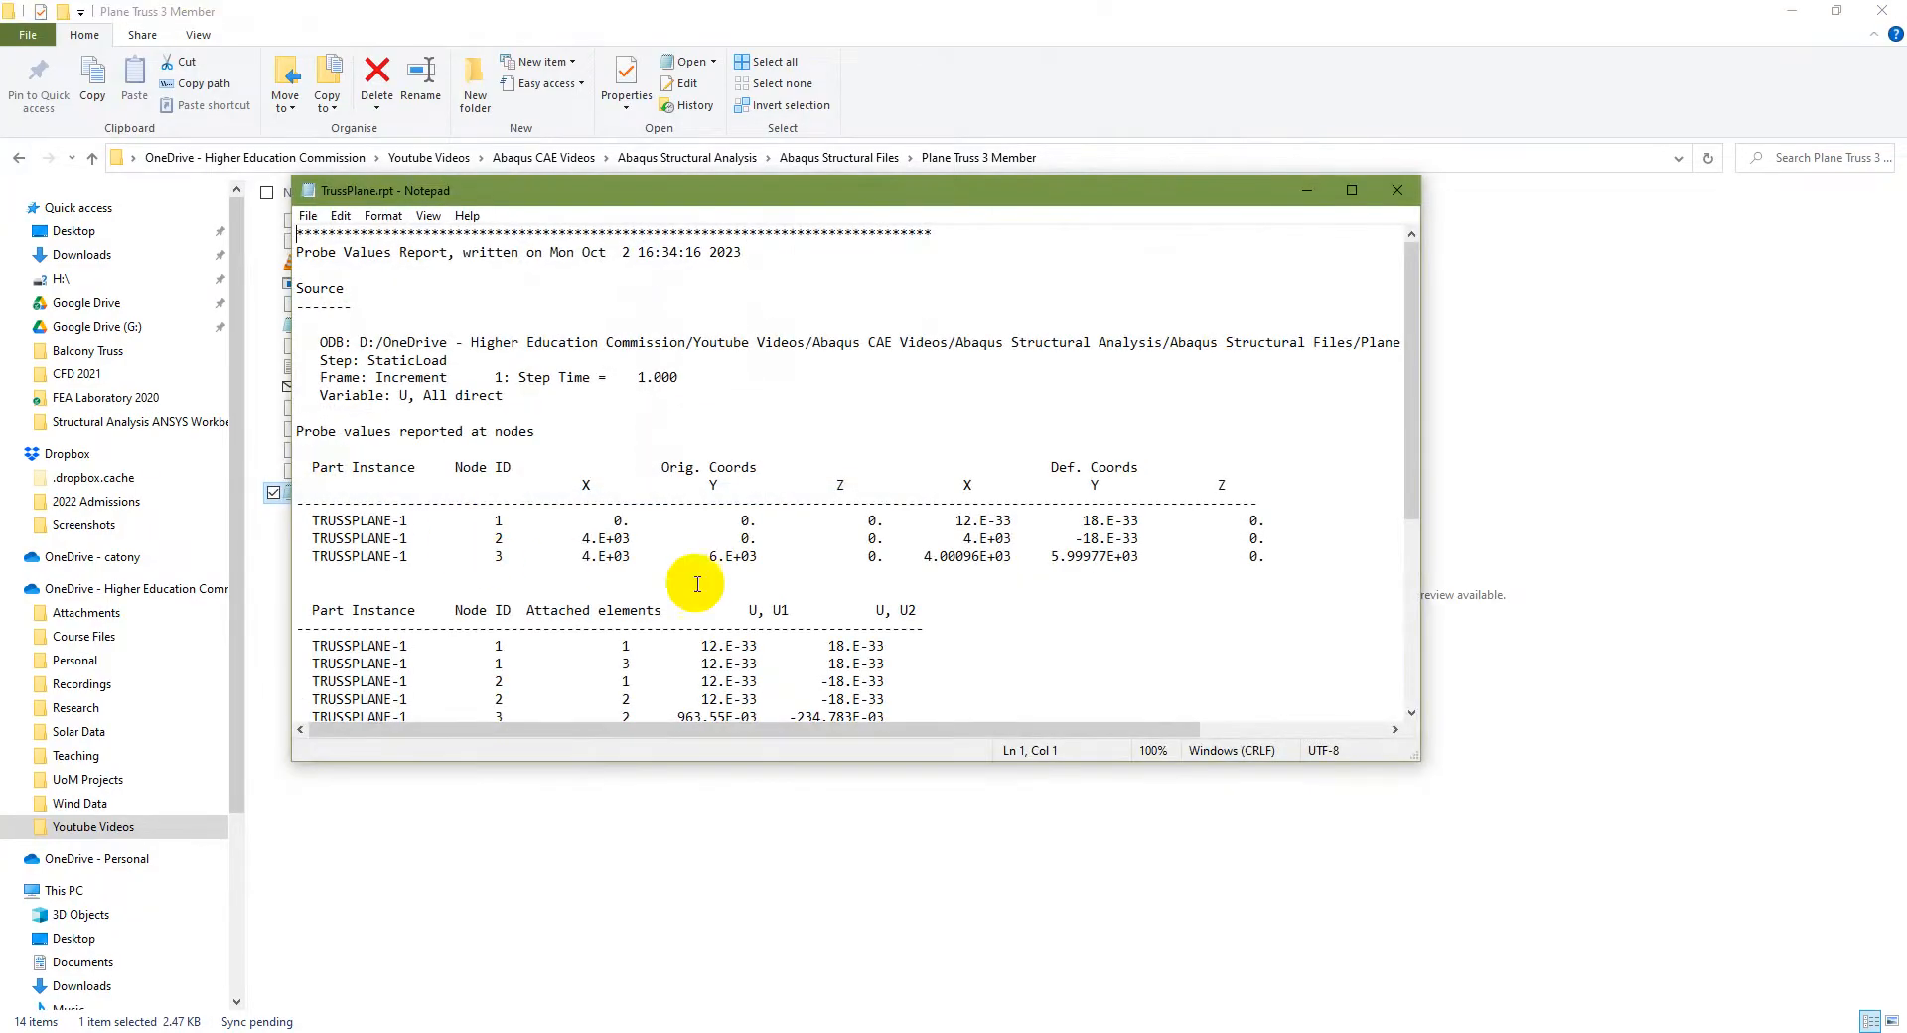
click(1341, 187)
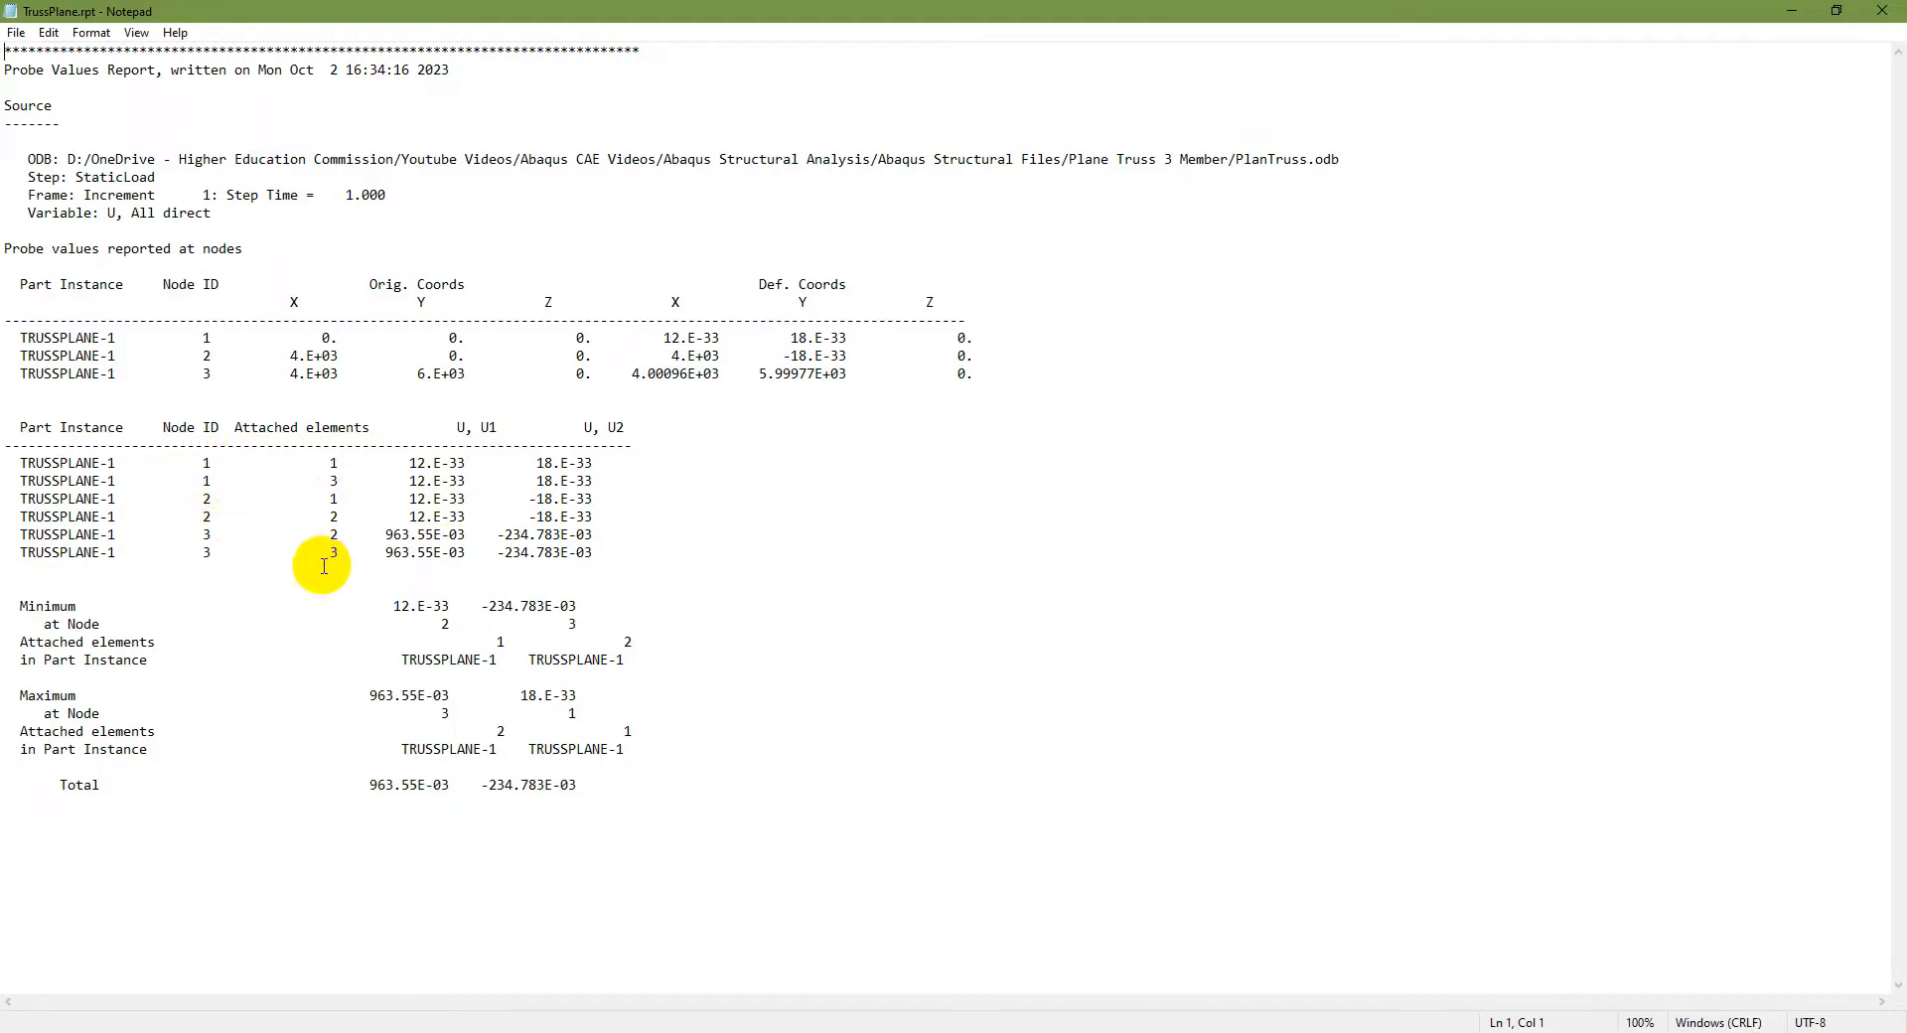
drag(385, 537, 597, 545)
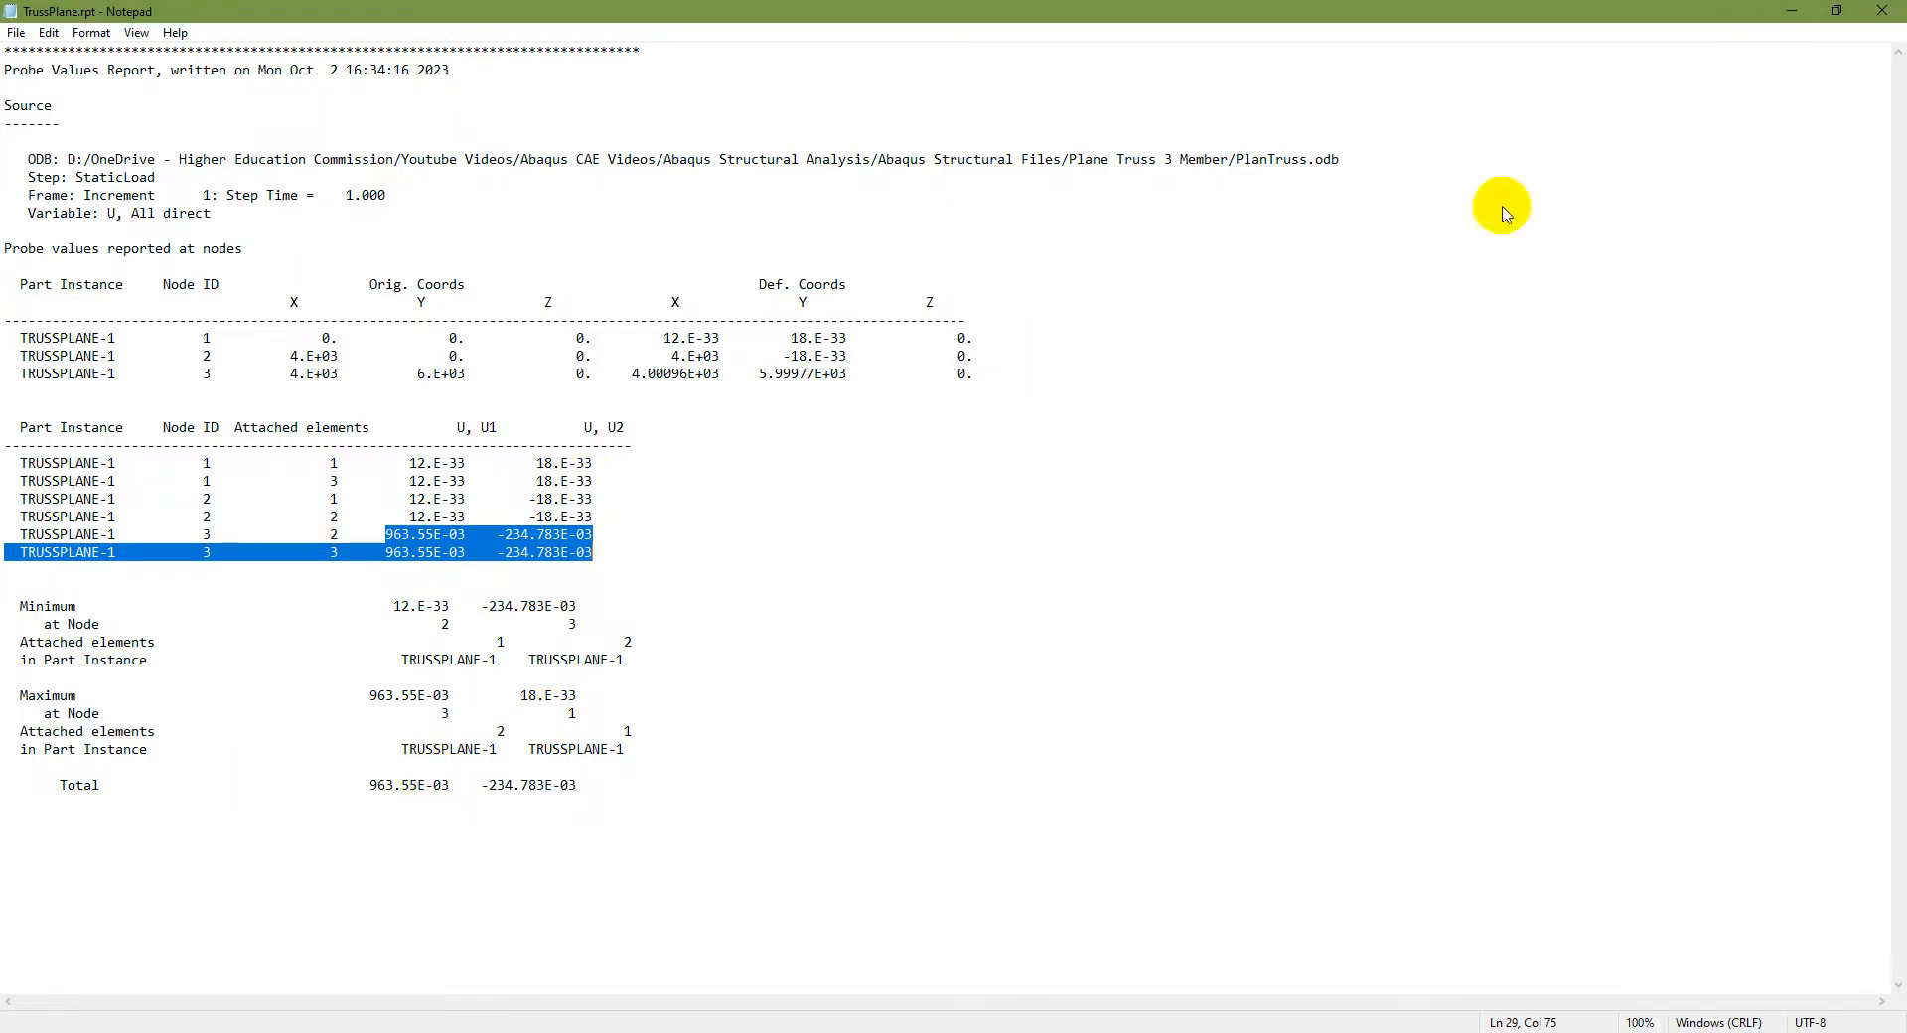
click(1883, 10)
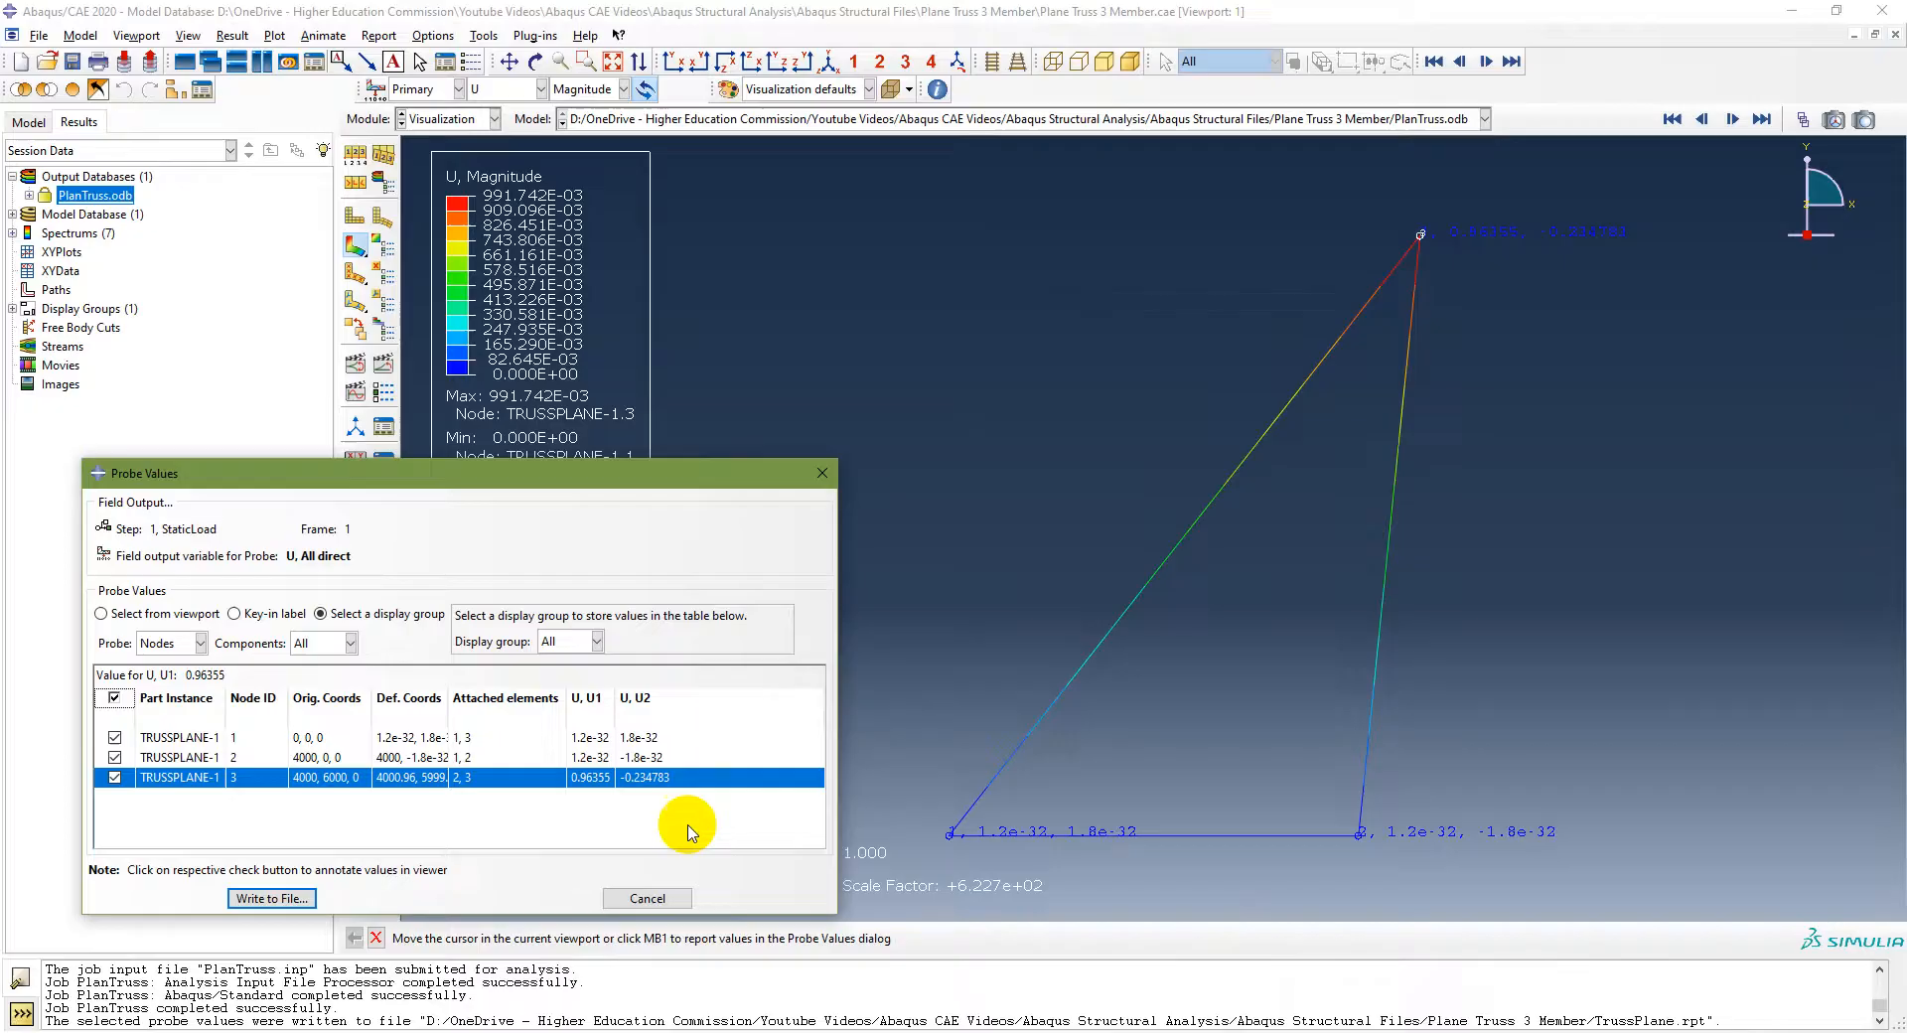
Step: Close the Probe Values dialog, agreeing to clear the selected probe table
click(656, 899)
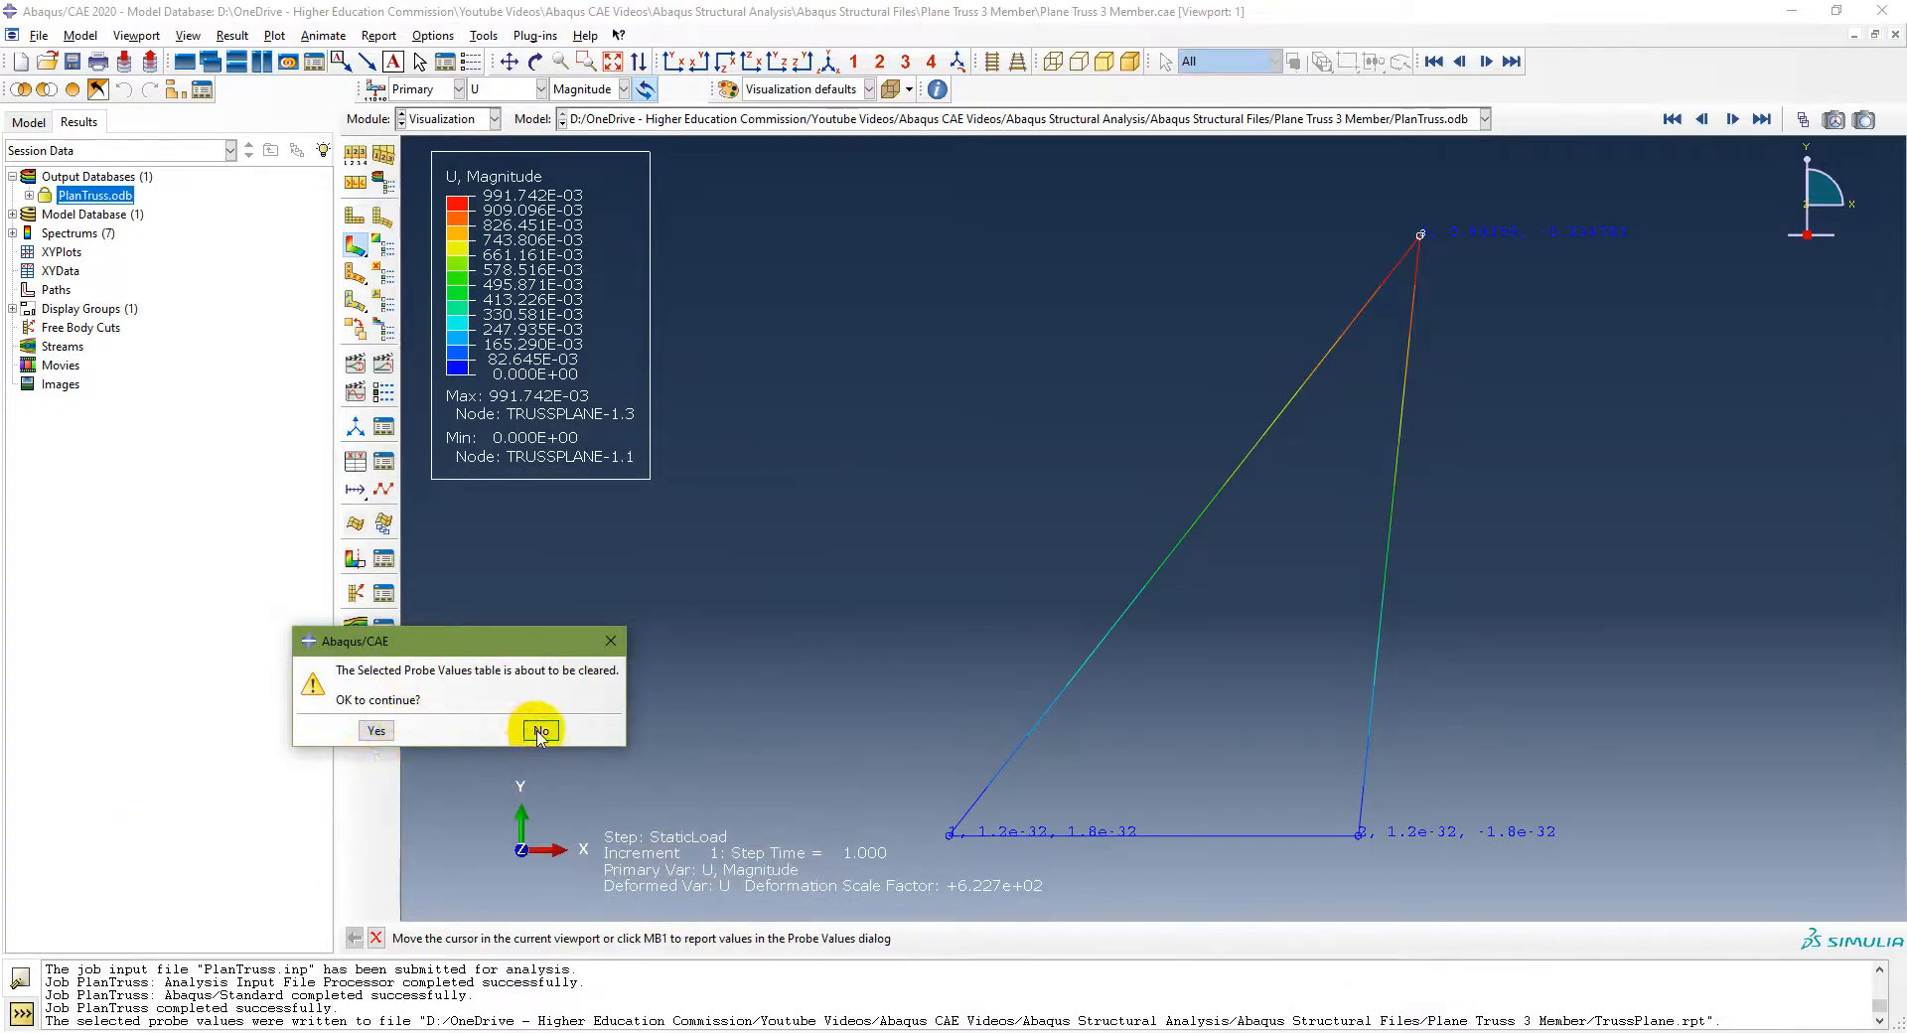
click(539, 732)
click(647, 898)
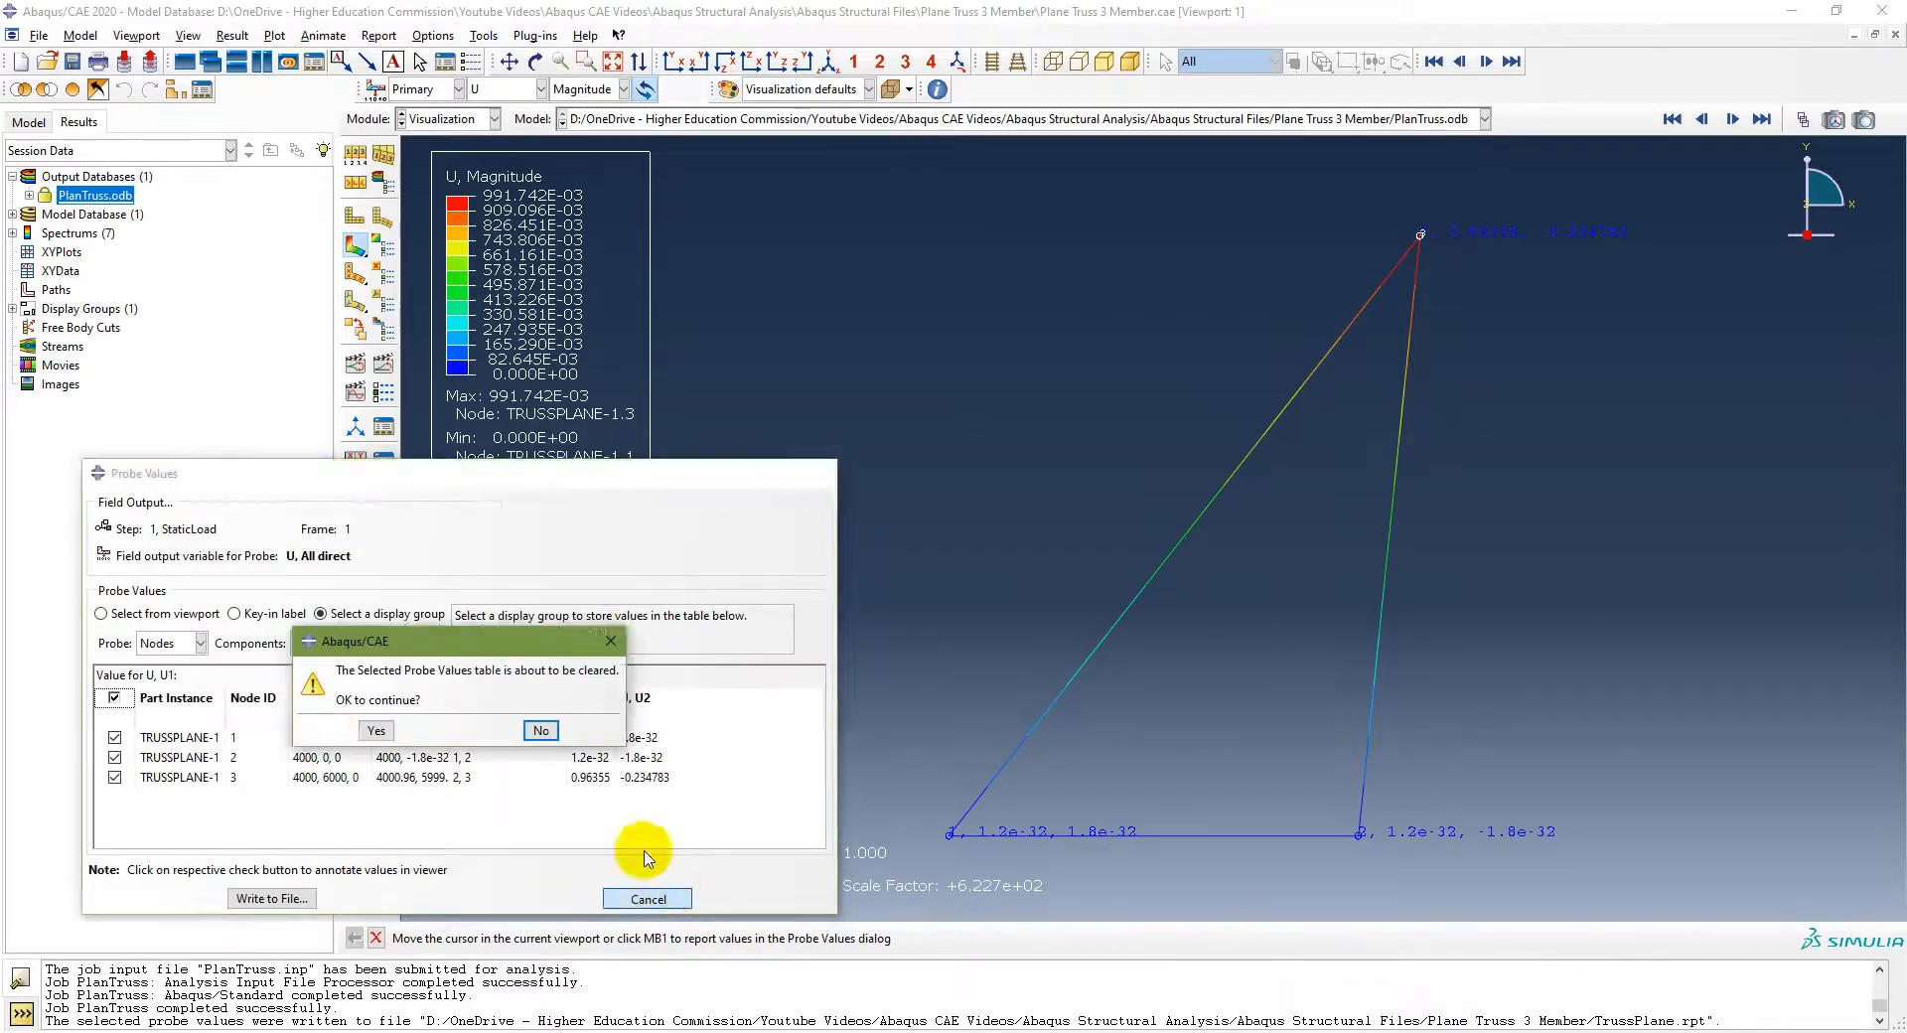
click(376, 731)
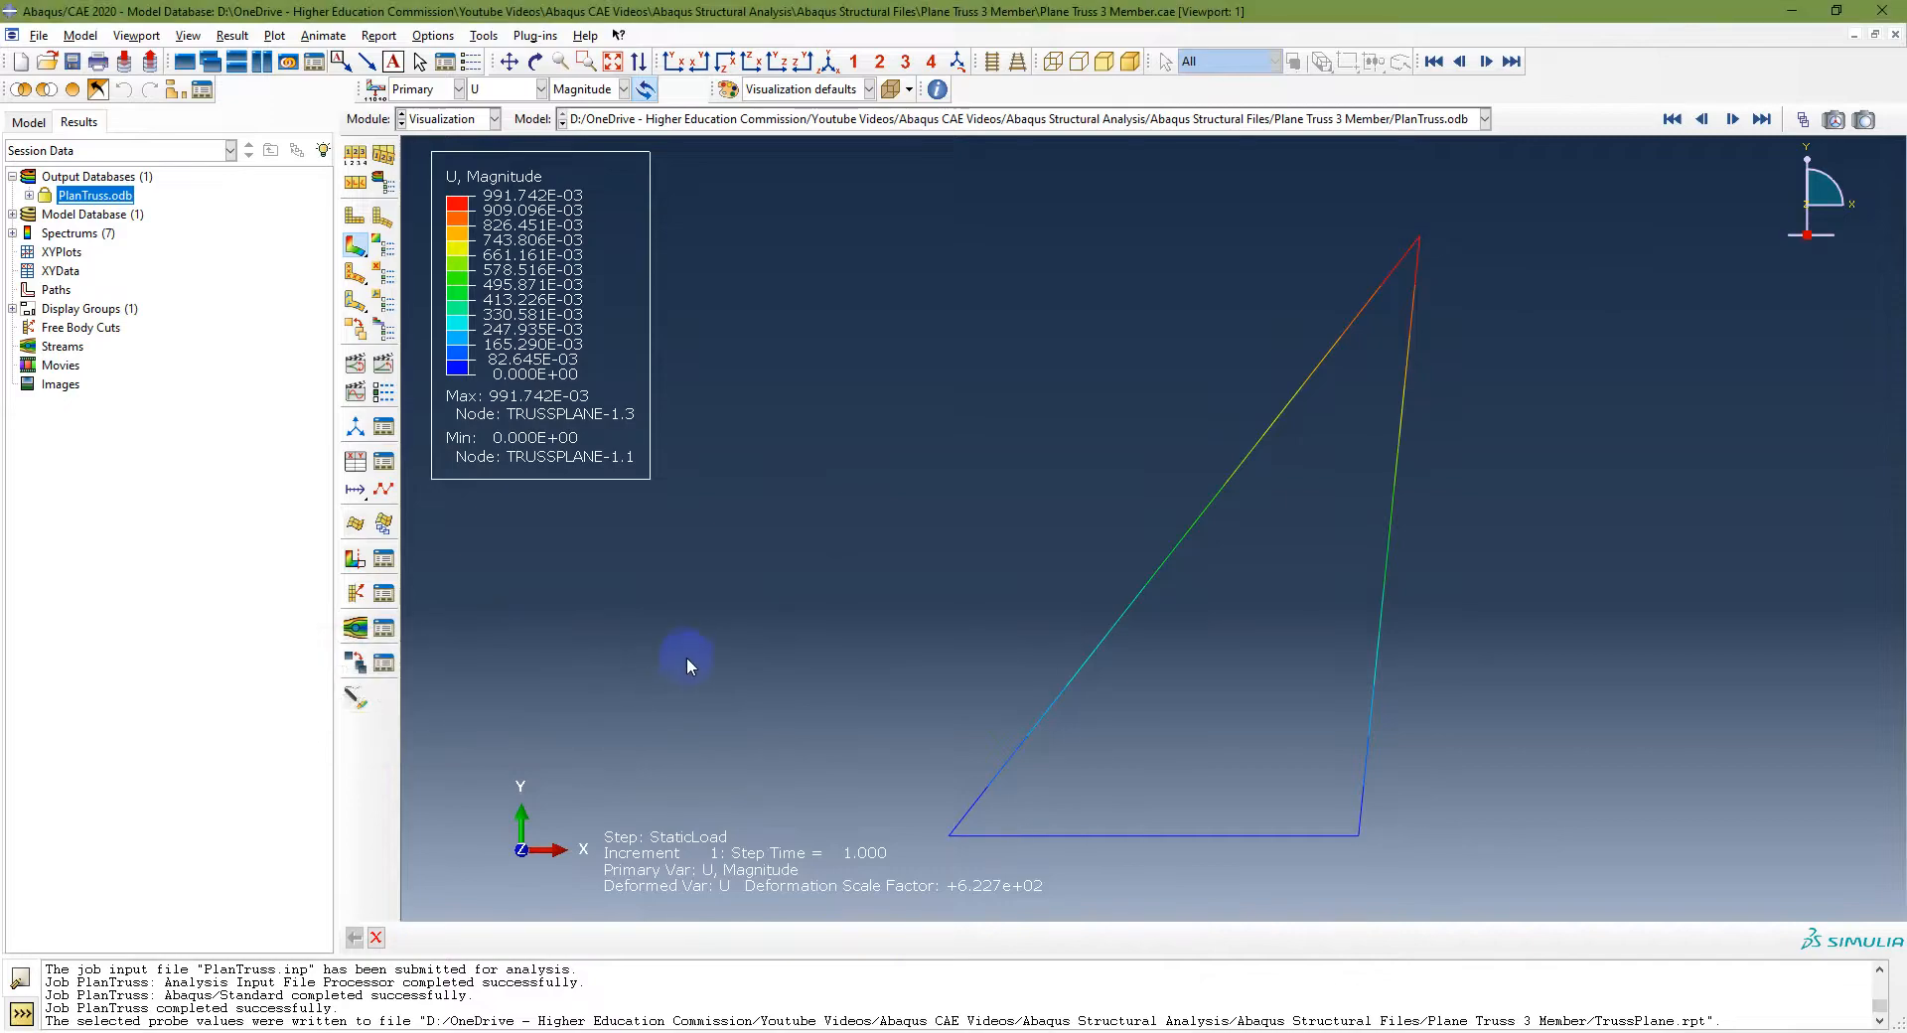
Step: Switch the contour output to stress S with the S11 component and open the Probe Values tool again
click(510, 91)
click(494, 149)
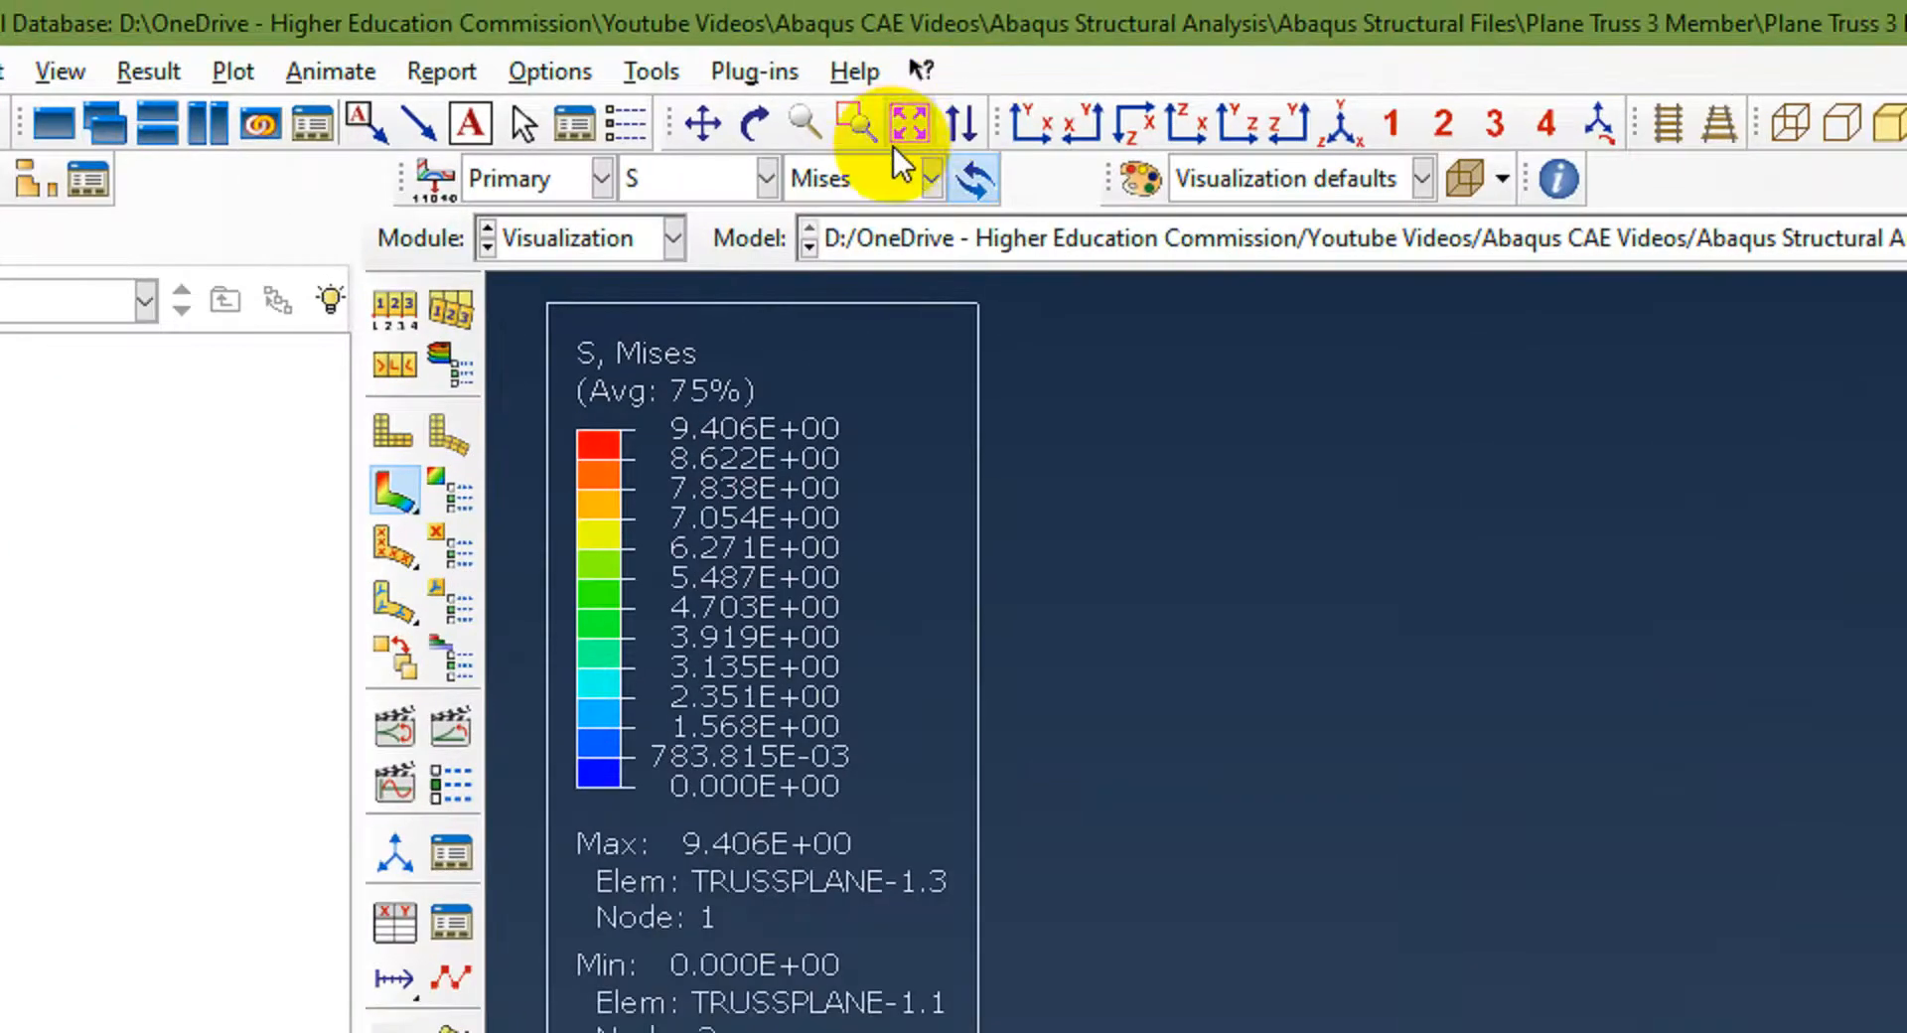
click(600, 91)
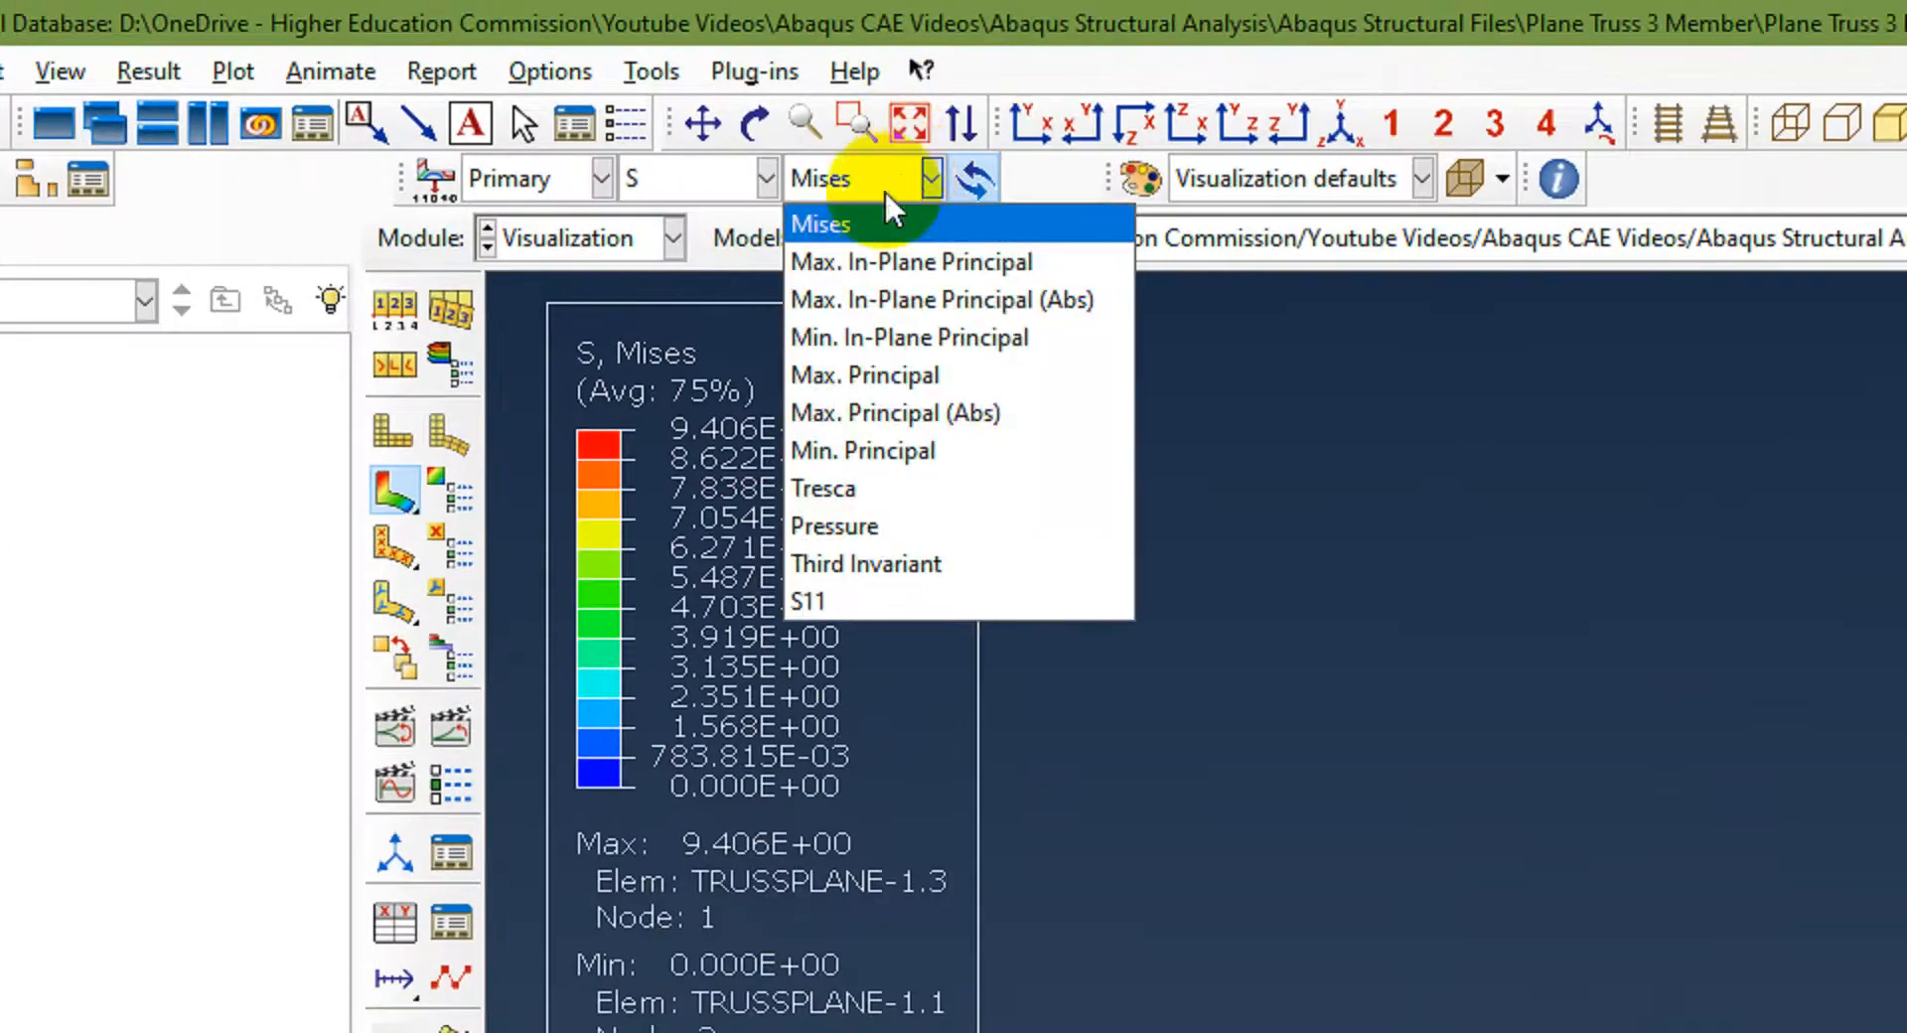
click(834, 601)
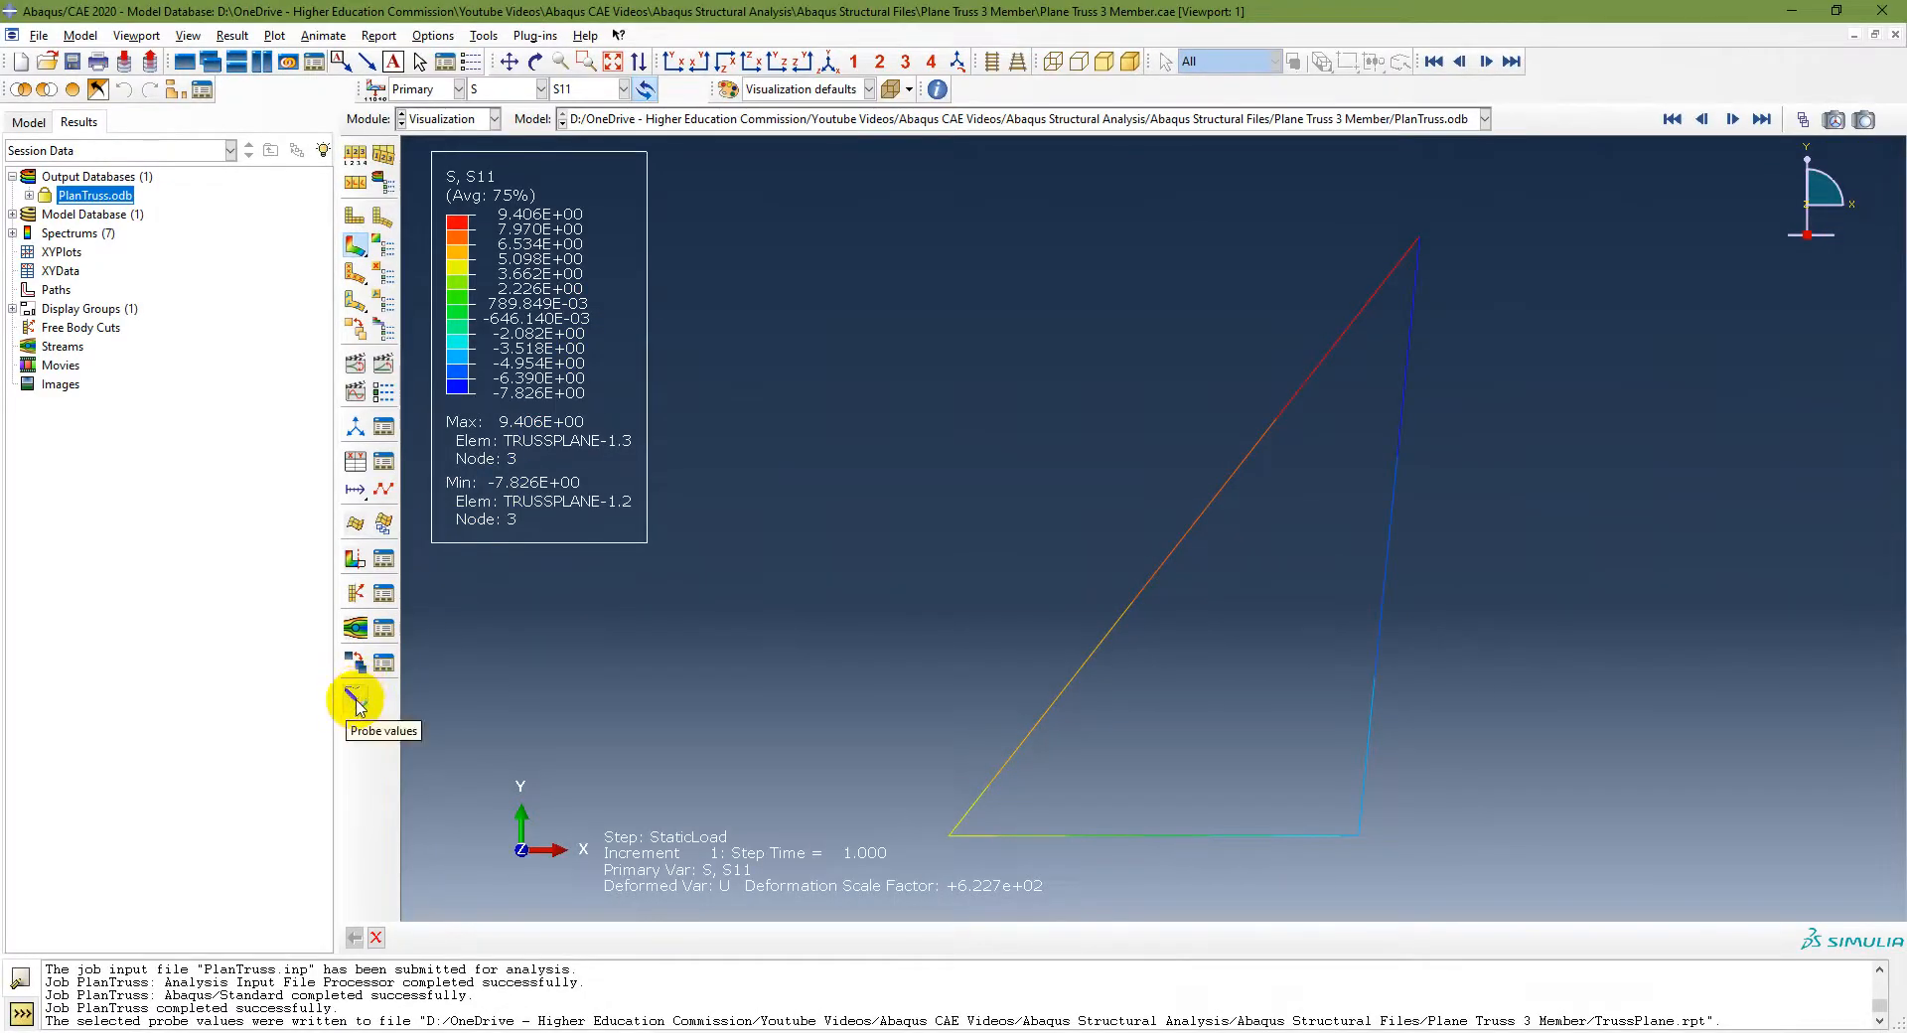
click(356, 701)
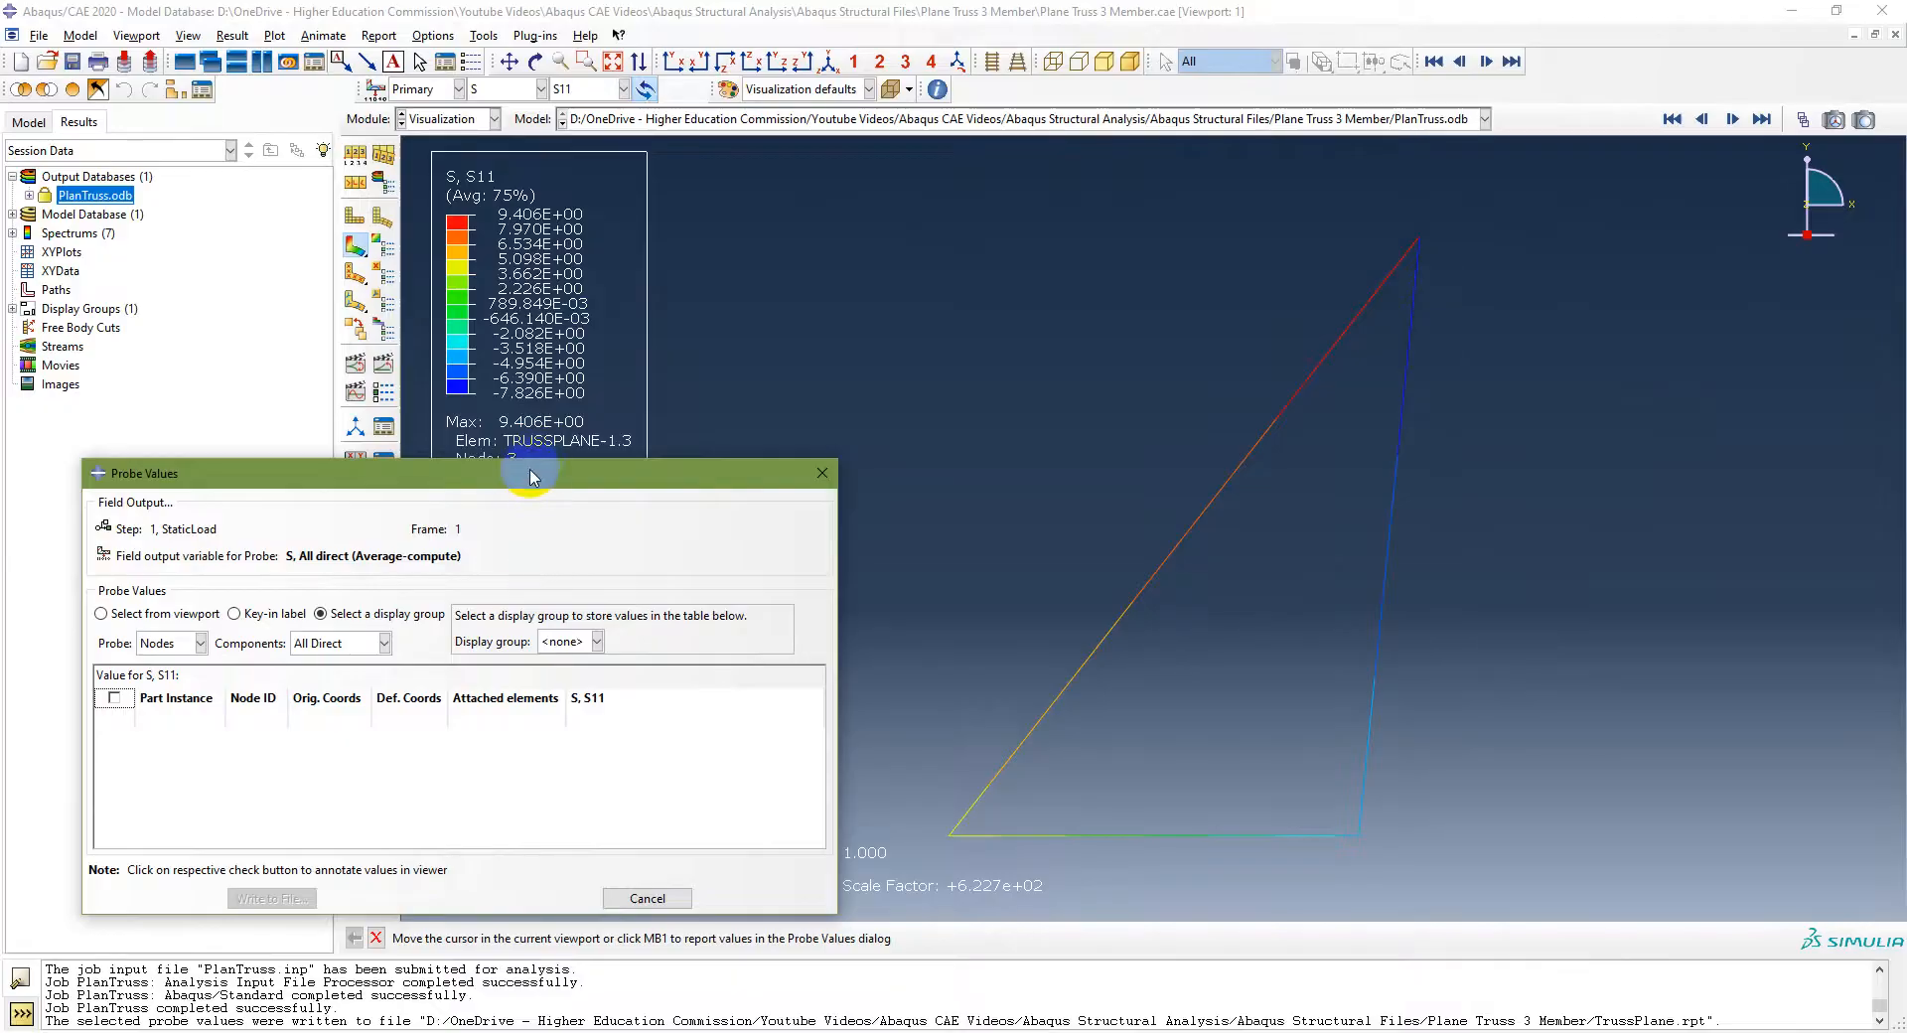
drag(529, 473, 711, 290)
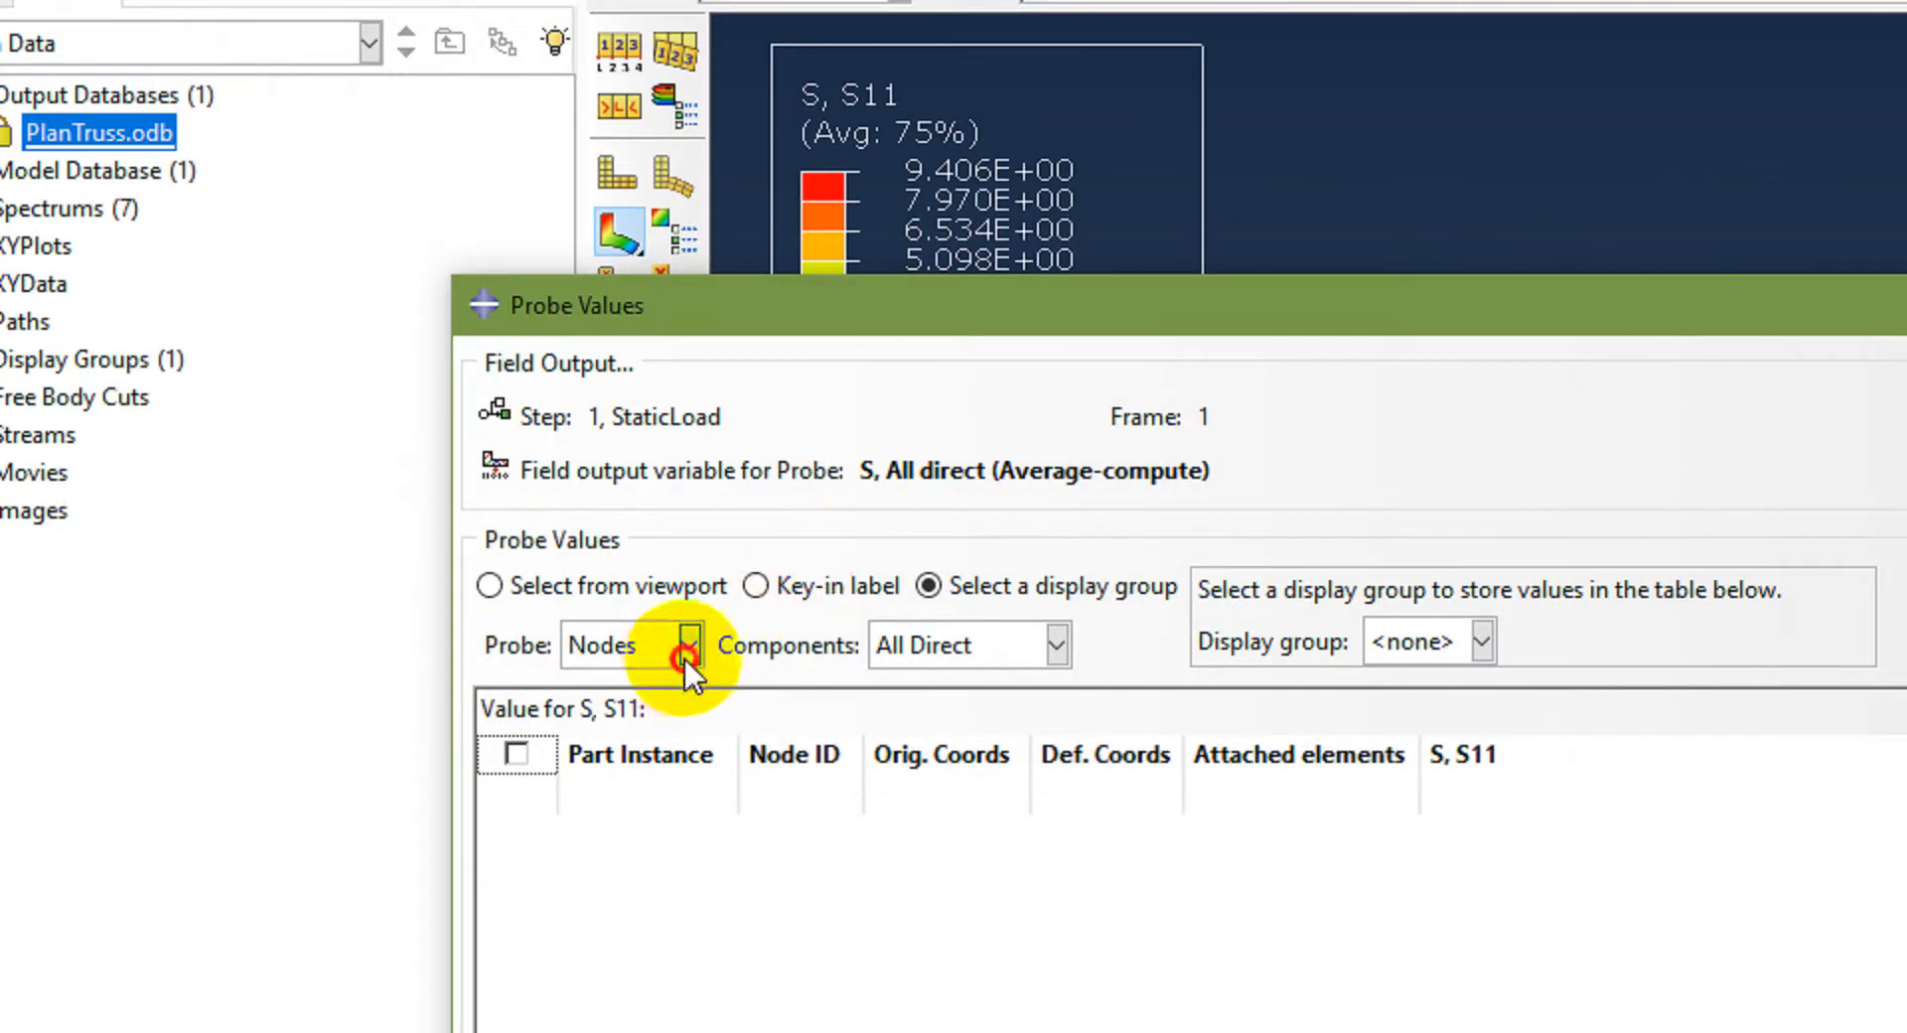
Step: Probe S11 stress at element centroids for the All display group and select every element row
click(683, 659)
click(644, 724)
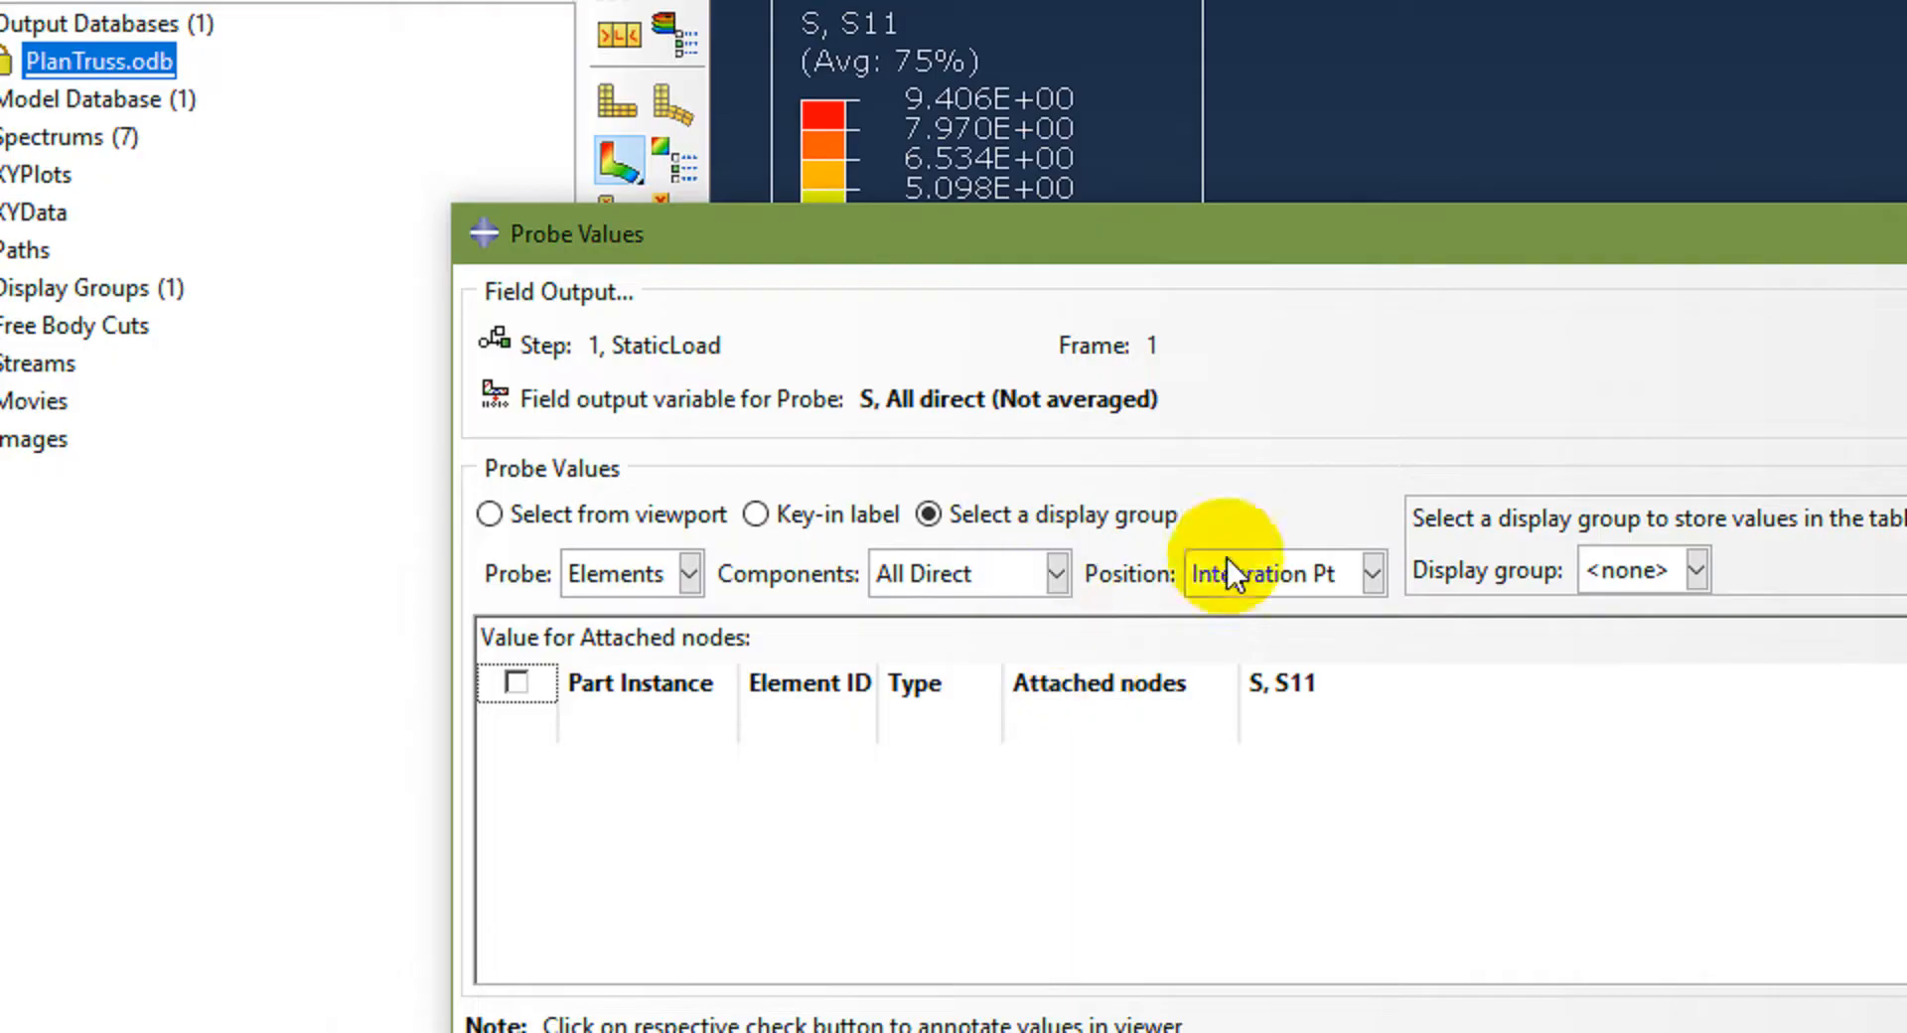
click(1301, 571)
click(1243, 660)
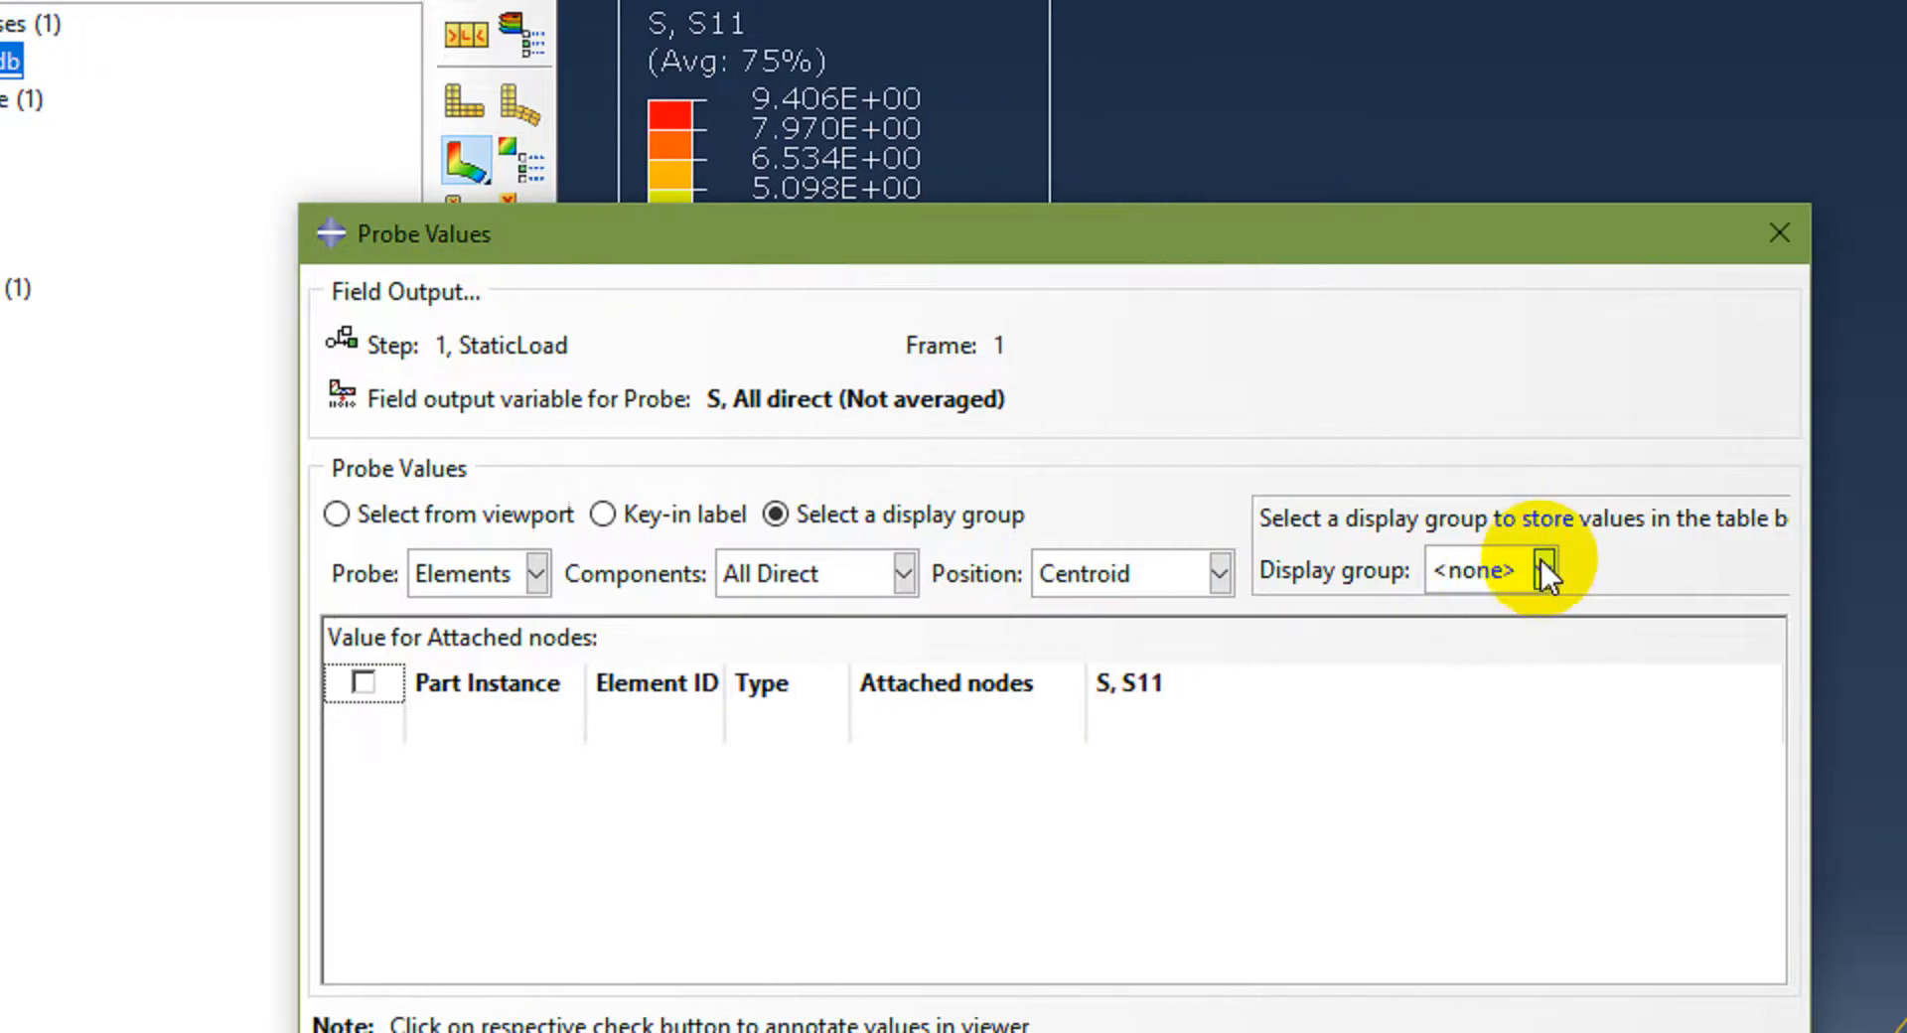
click(1671, 570)
click(1609, 649)
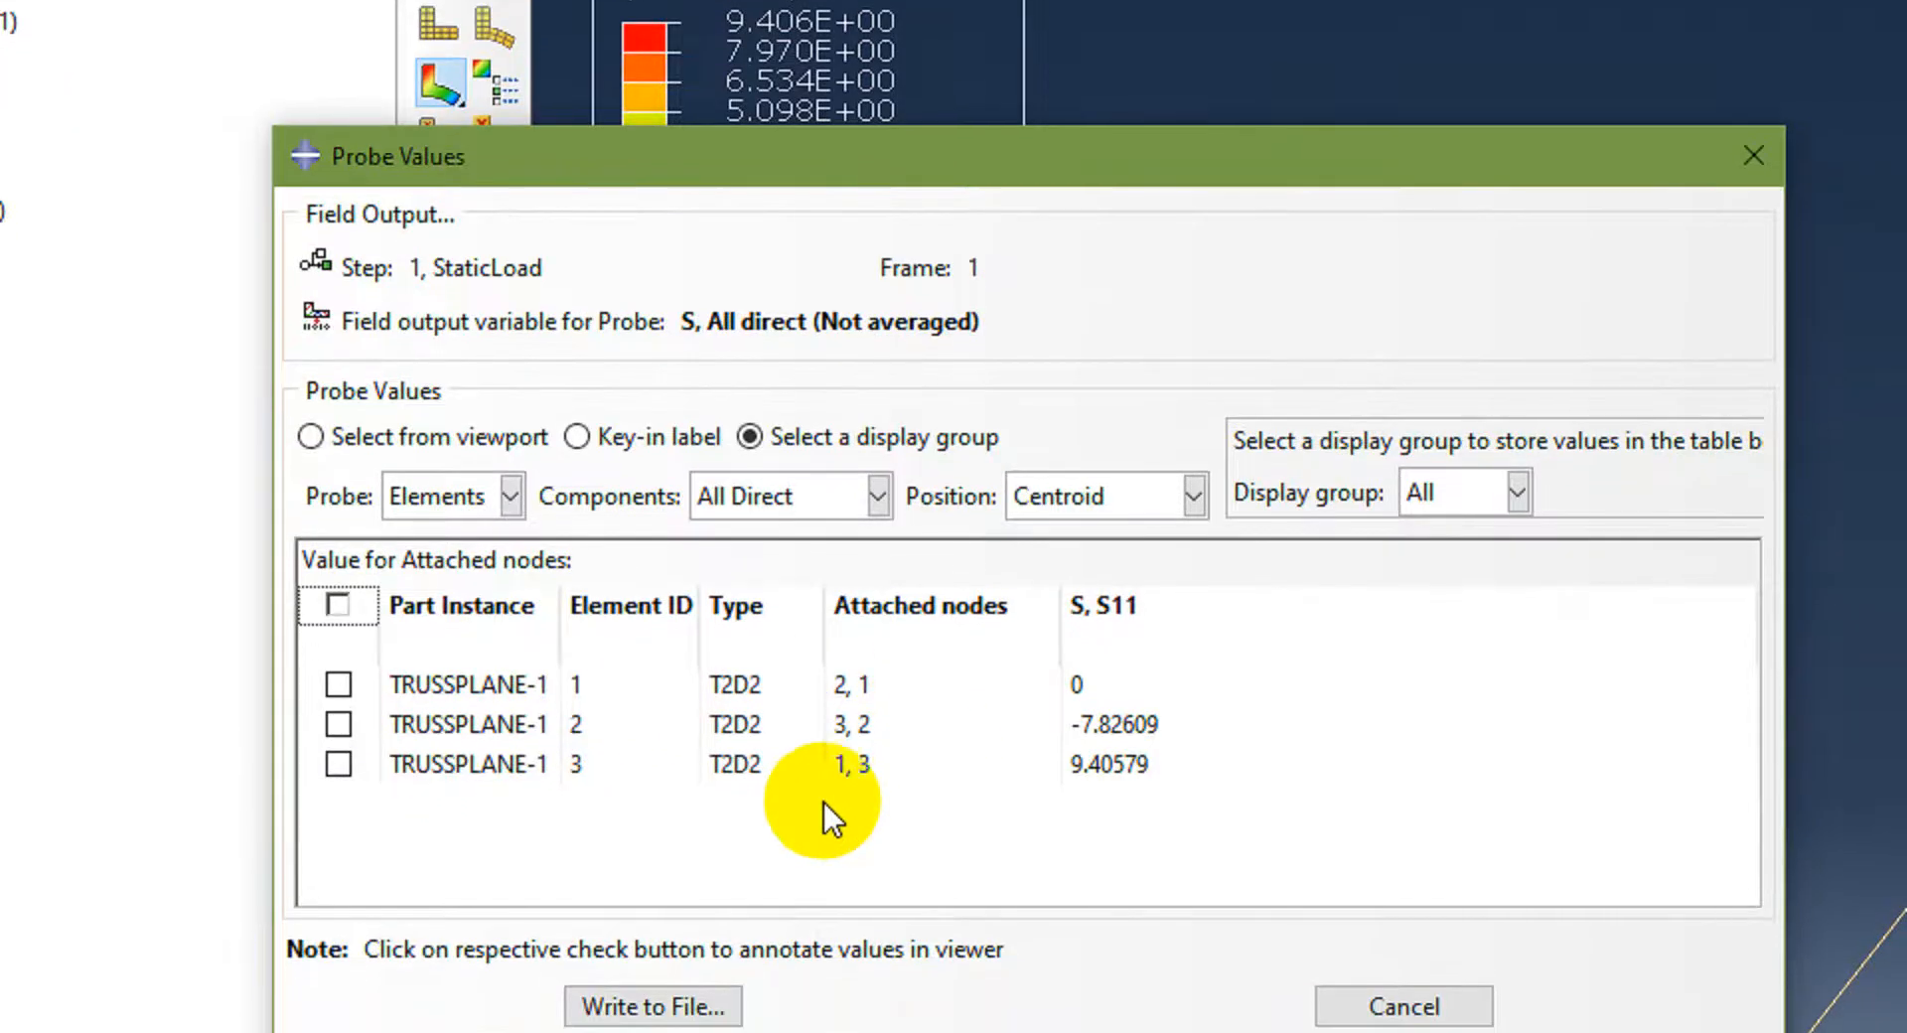
click(338, 528)
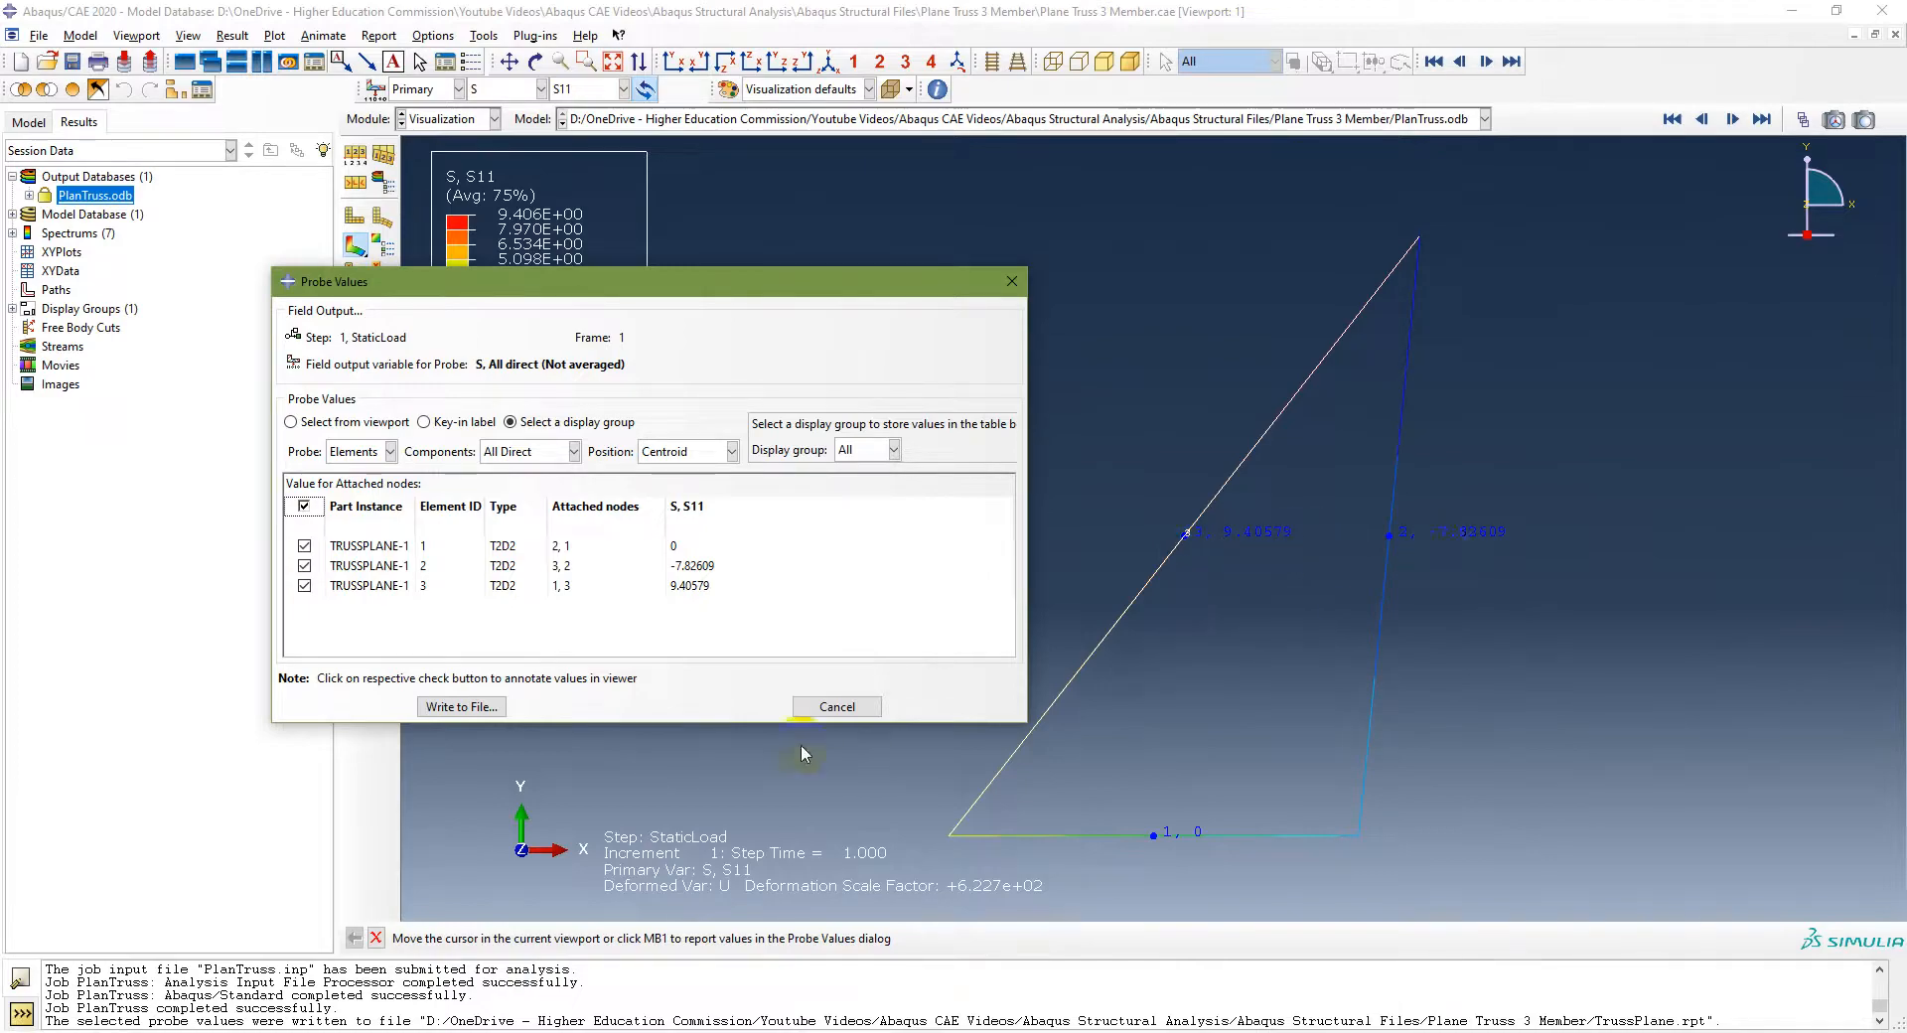
Step: Append the element stress values to TrussPlane.rpt, then close Probe Values, agreeing to clear the selected probe table
click(462, 707)
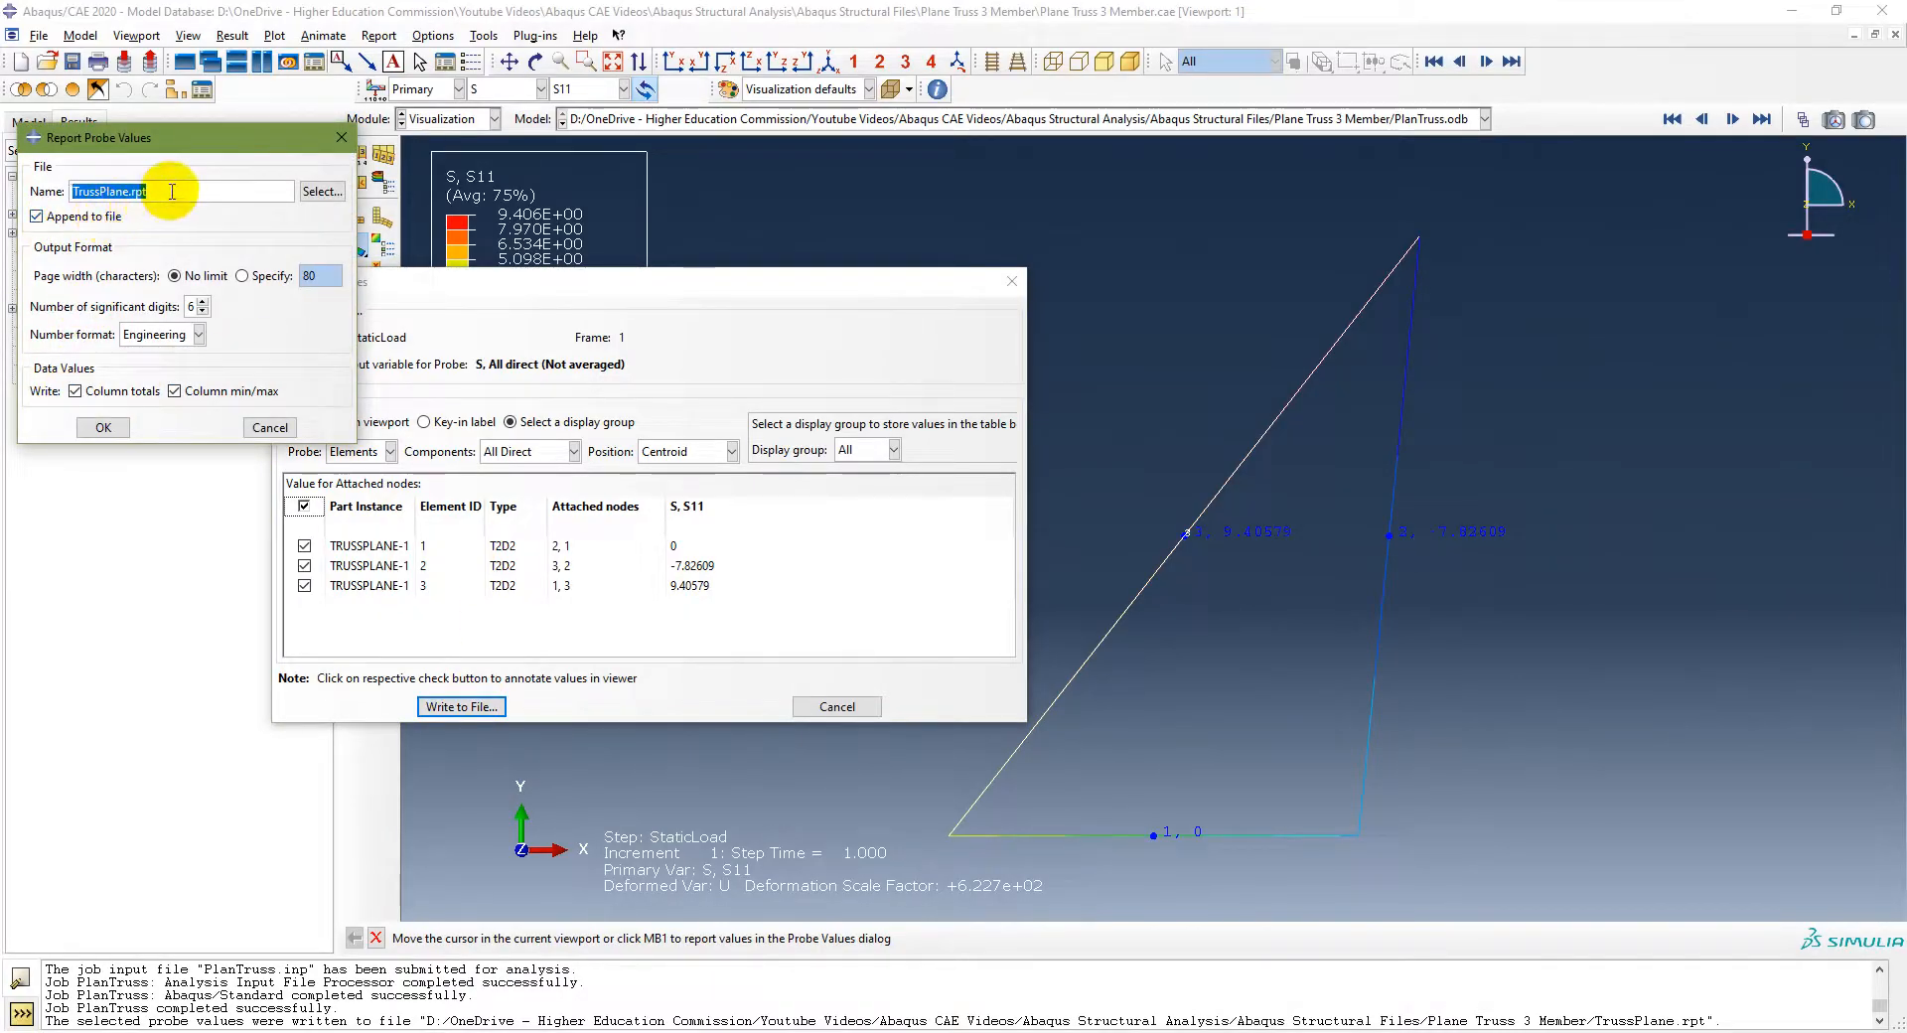
click(103, 427)
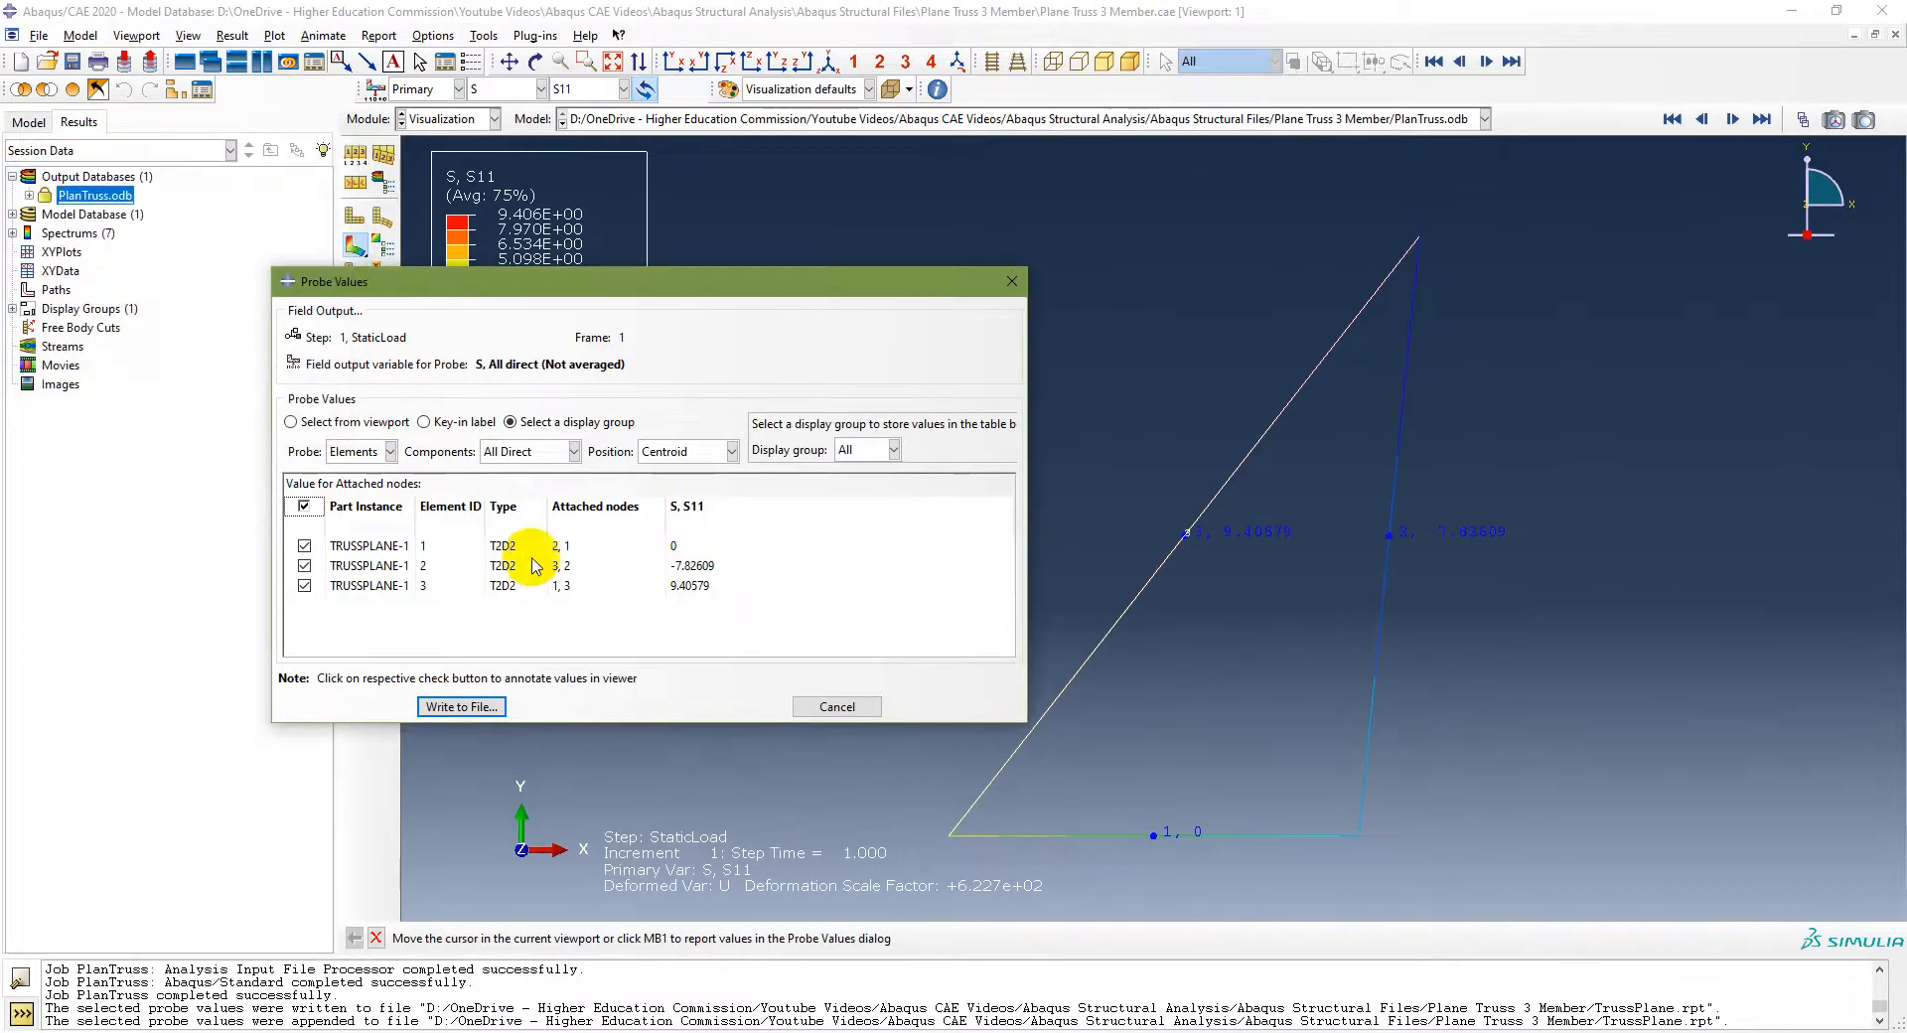
click(847, 708)
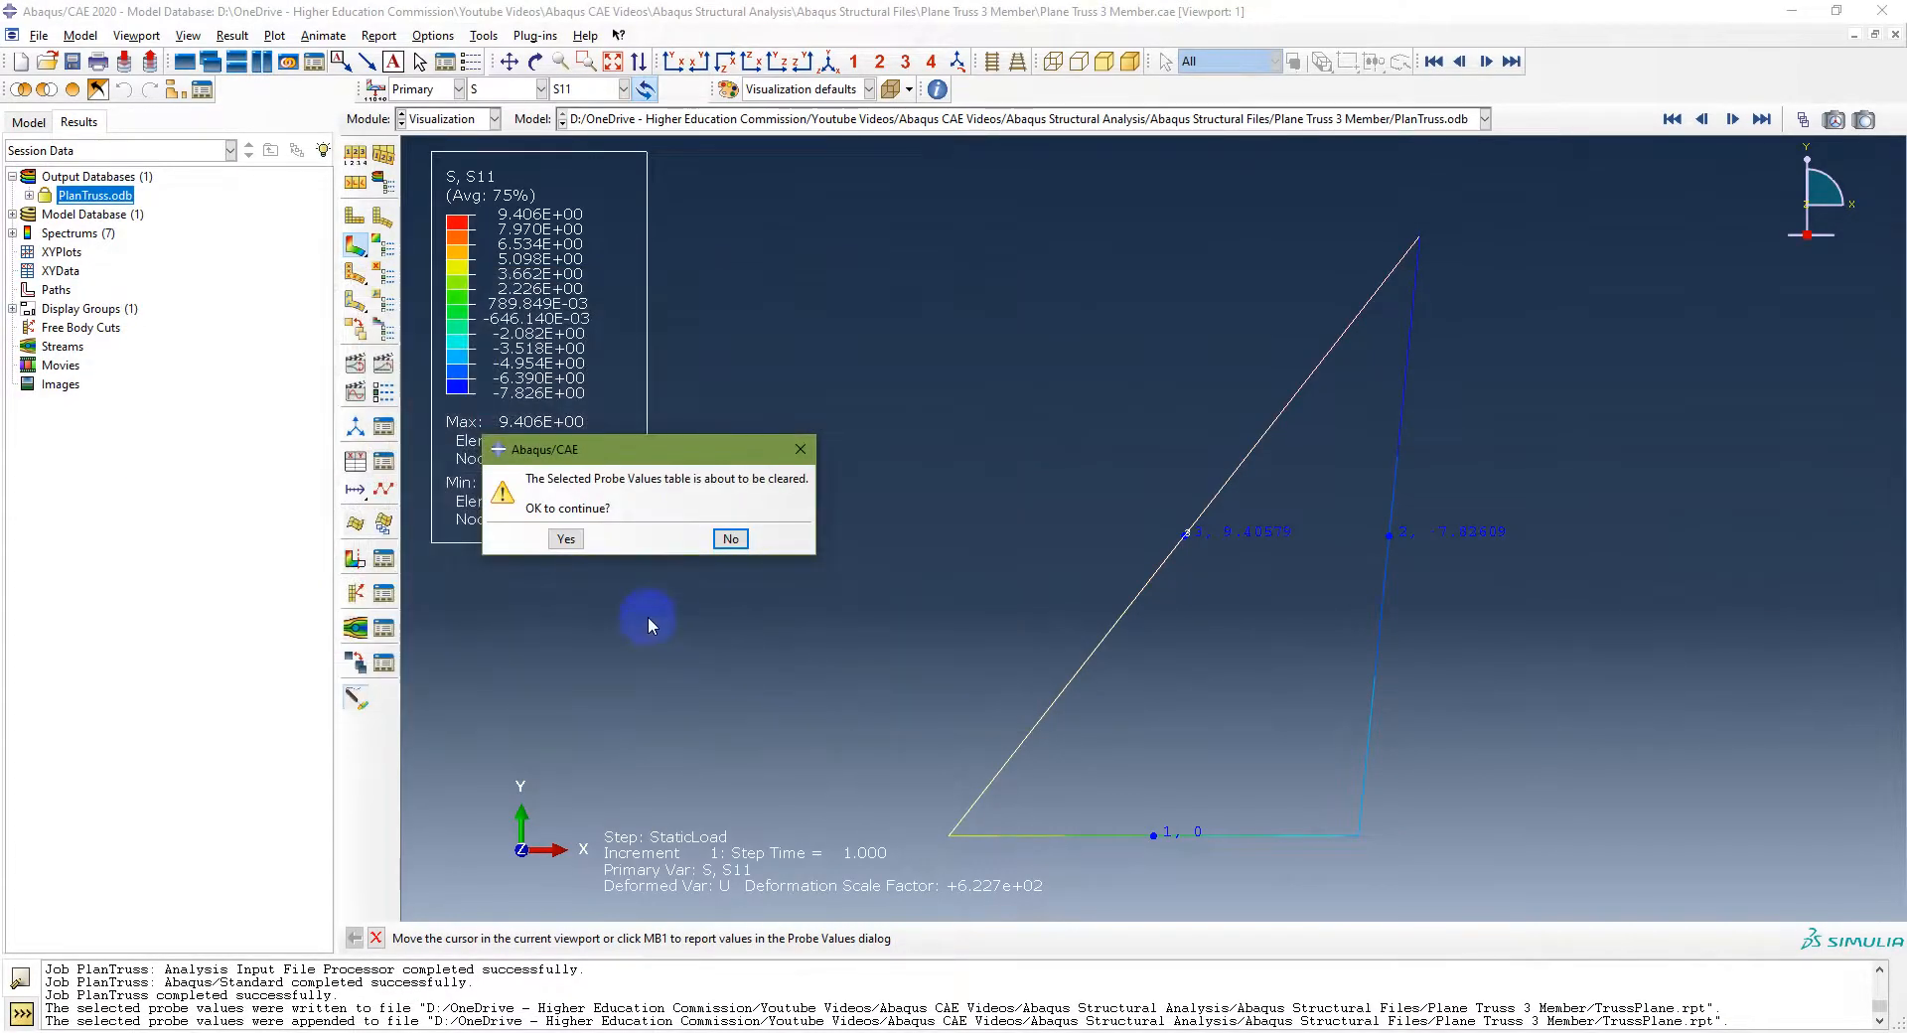
click(572, 539)
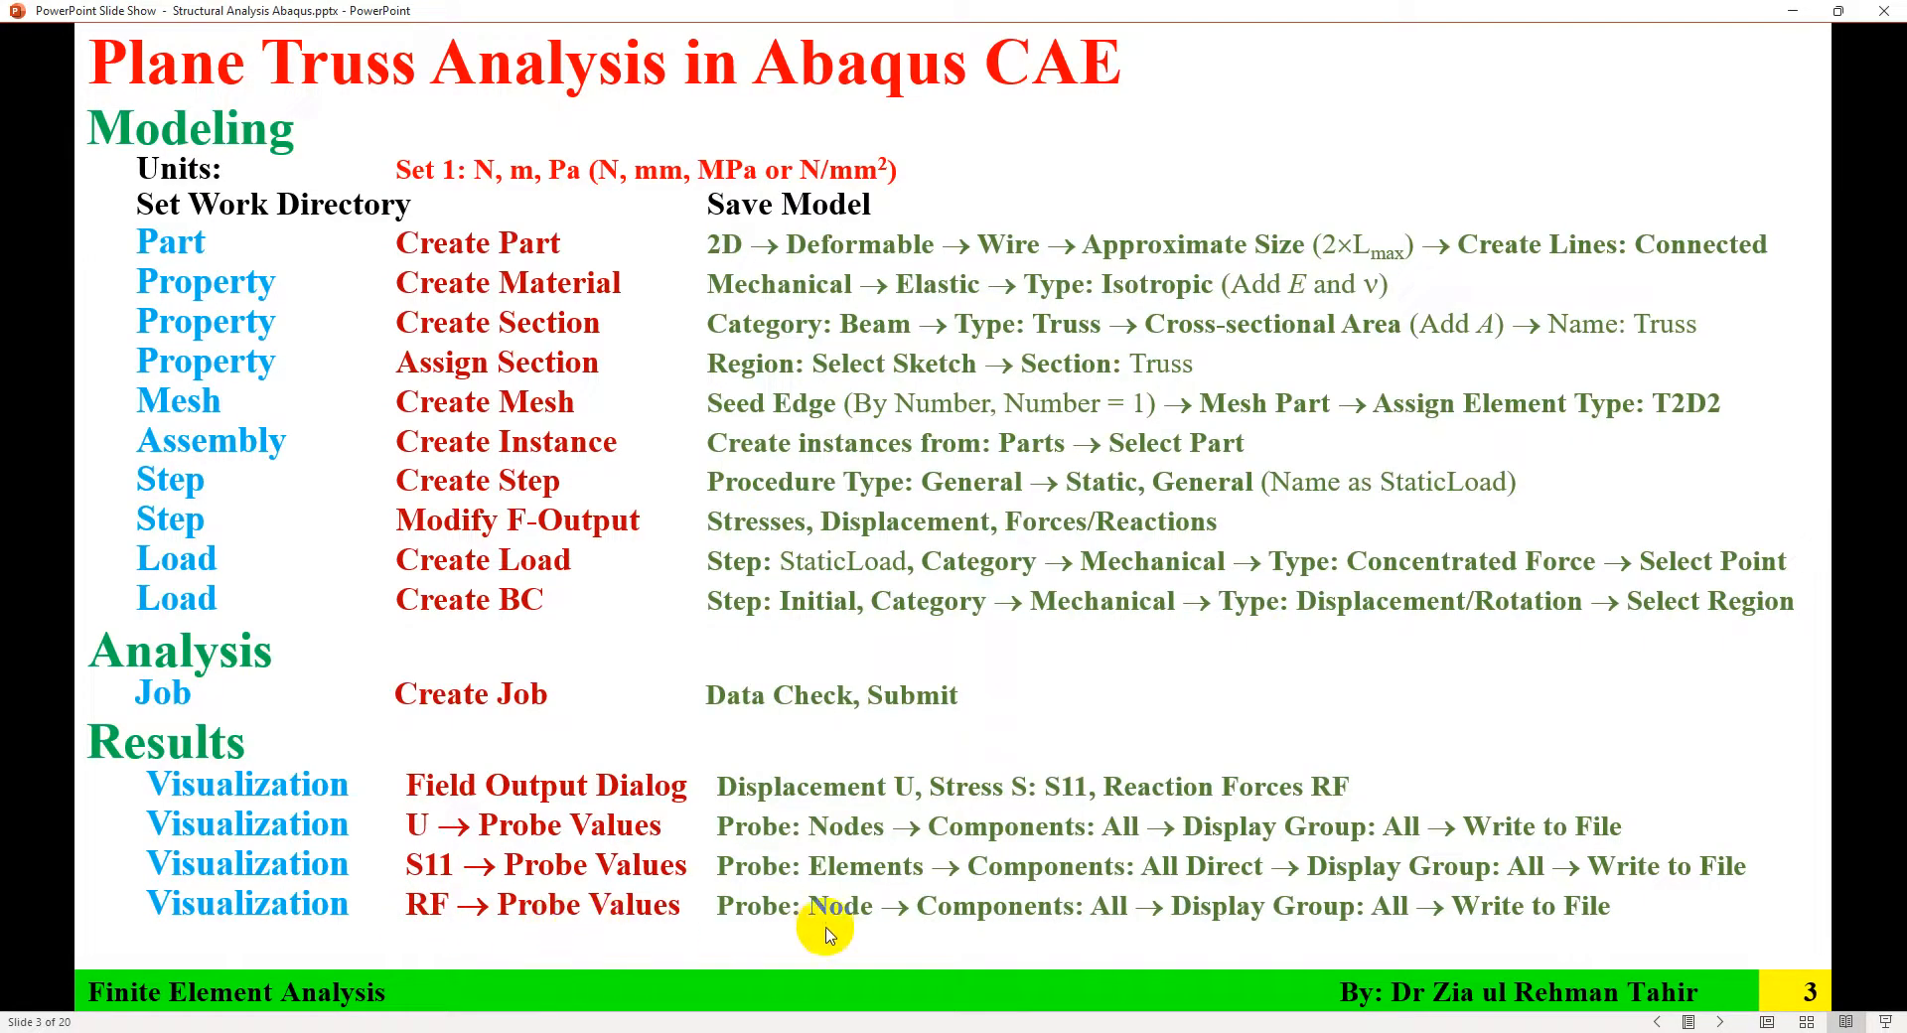
Step: Switch the contour output to reaction force RF and open the Probe Values tool again
click(1444, 1032)
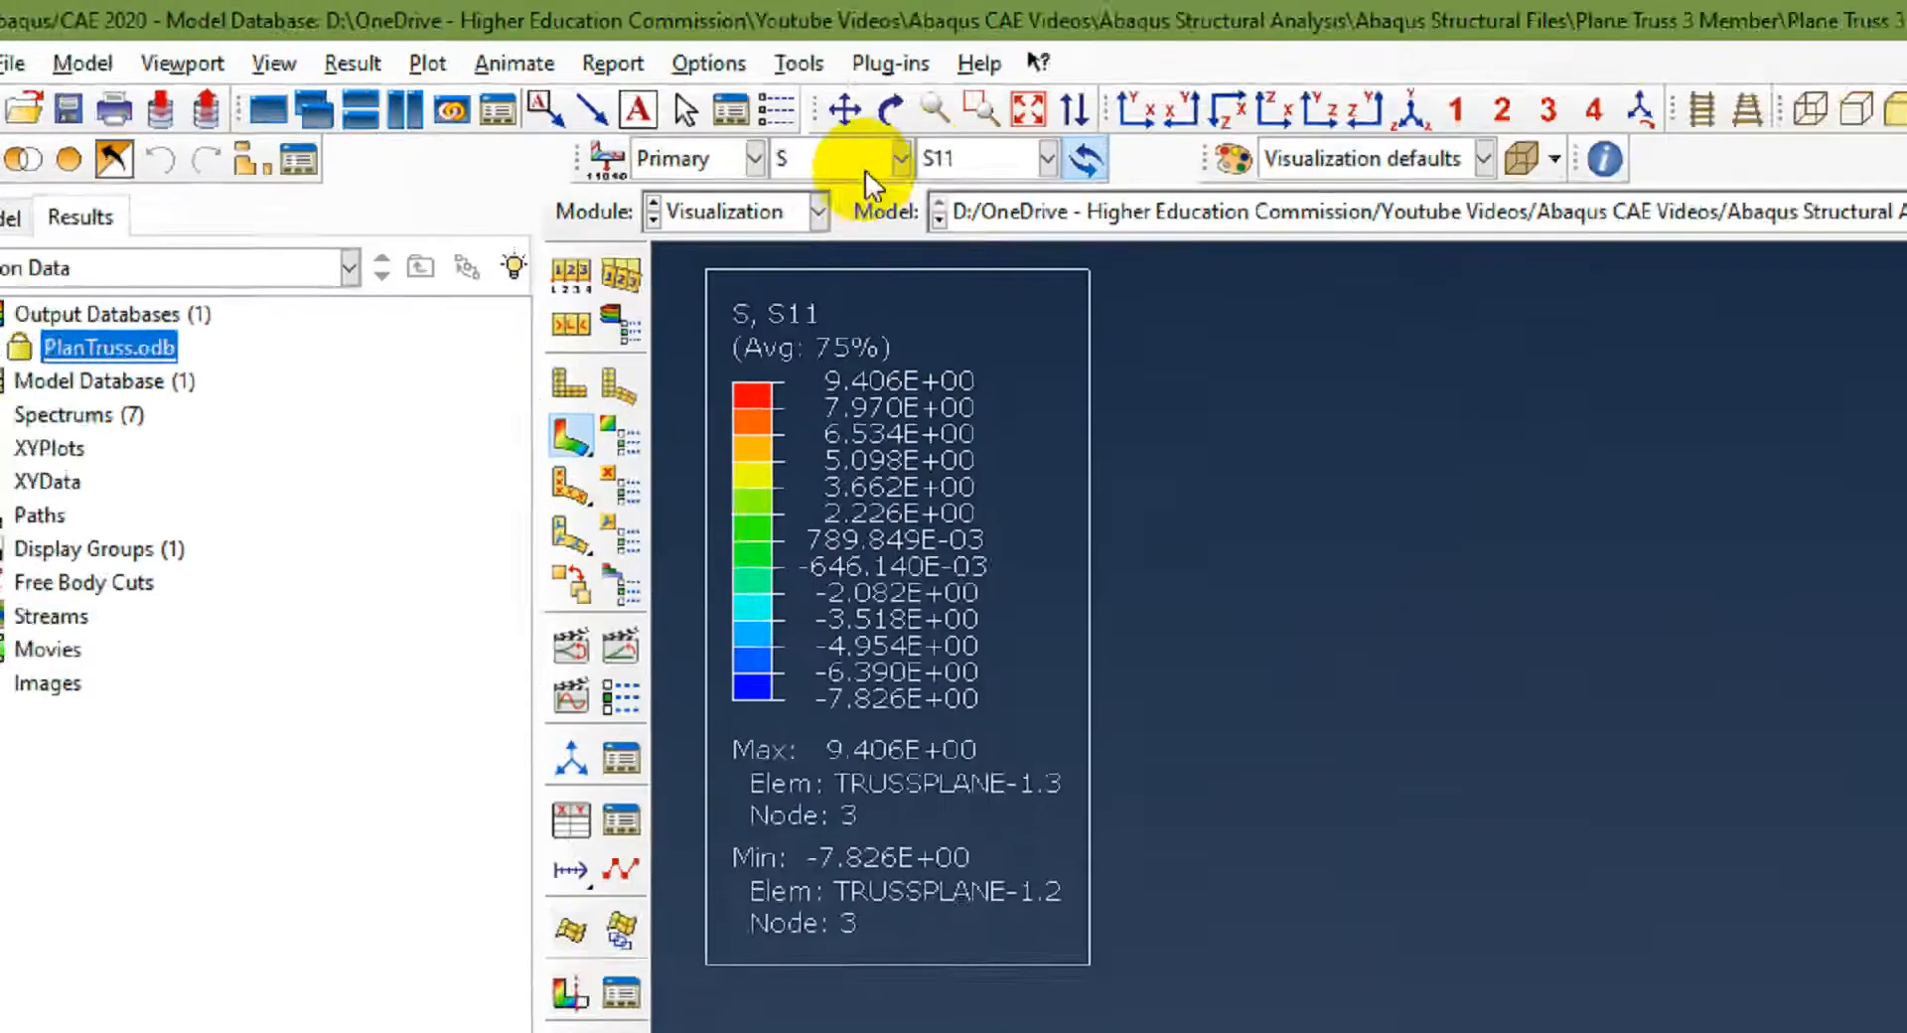
click(526, 88)
click(839, 264)
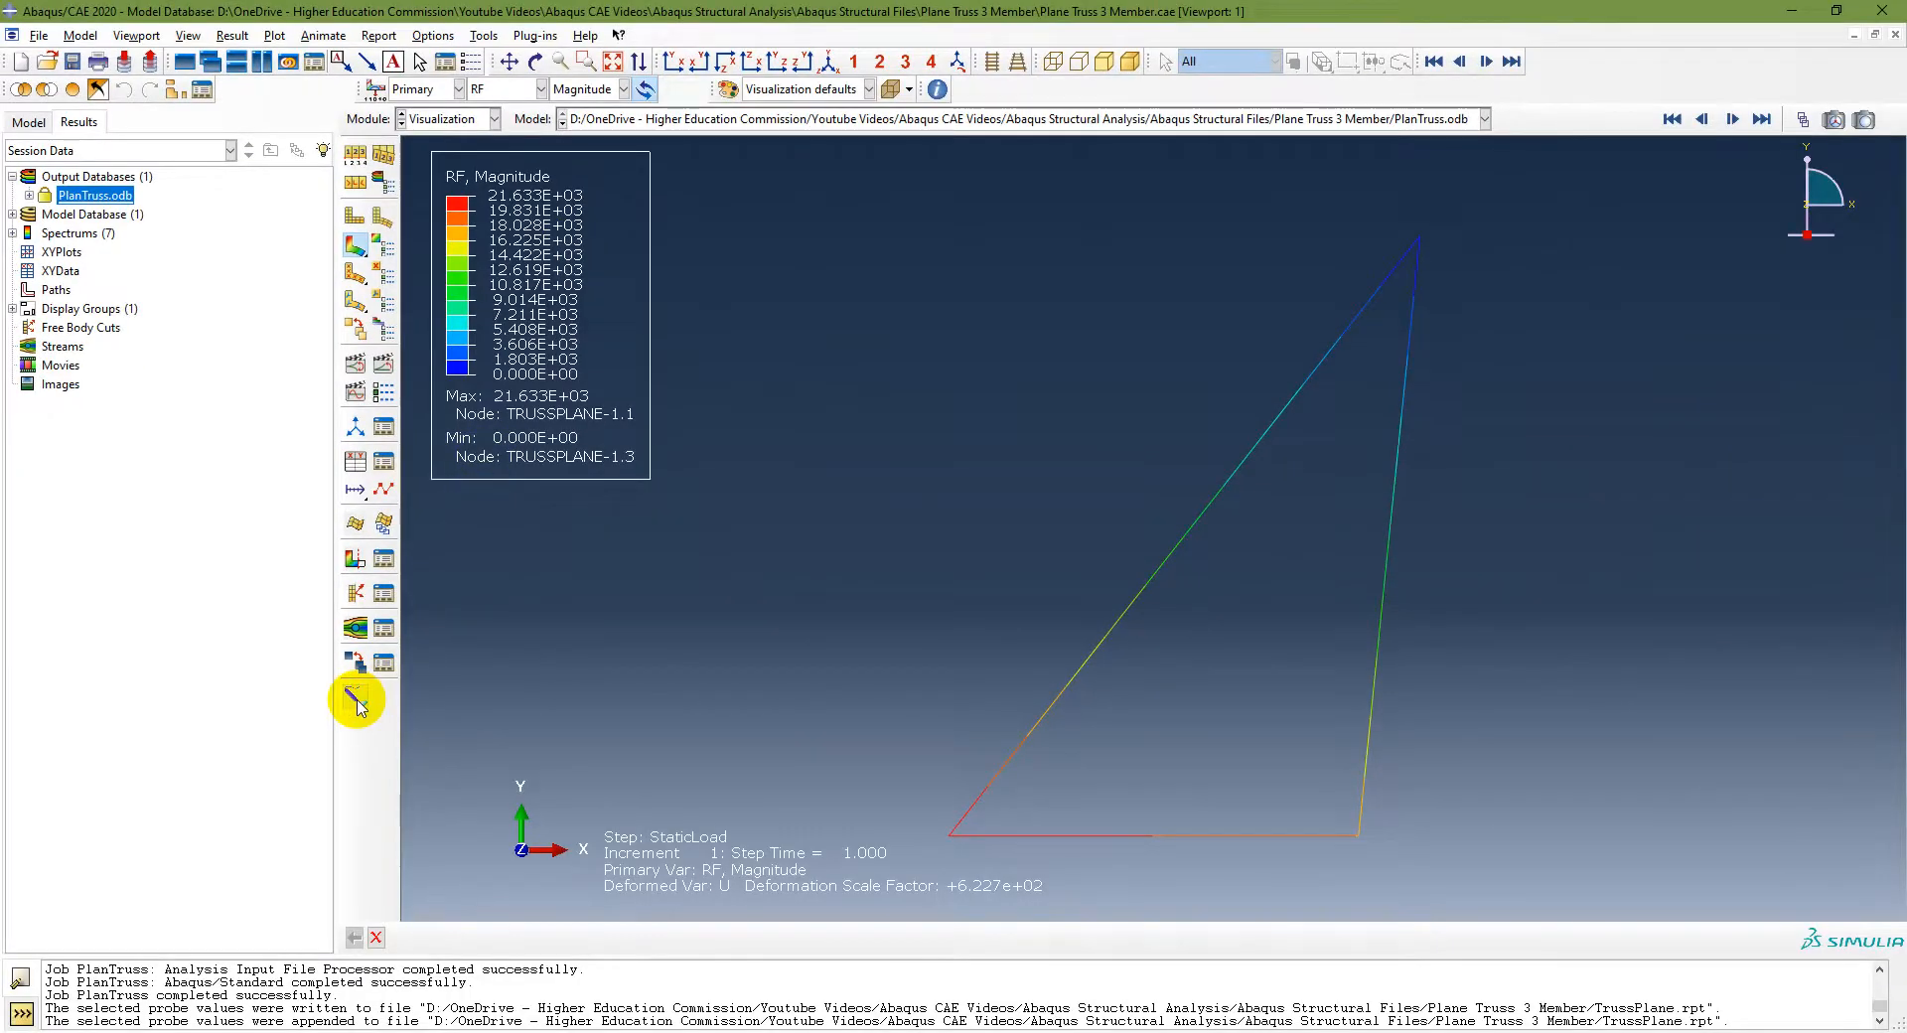
click(355, 698)
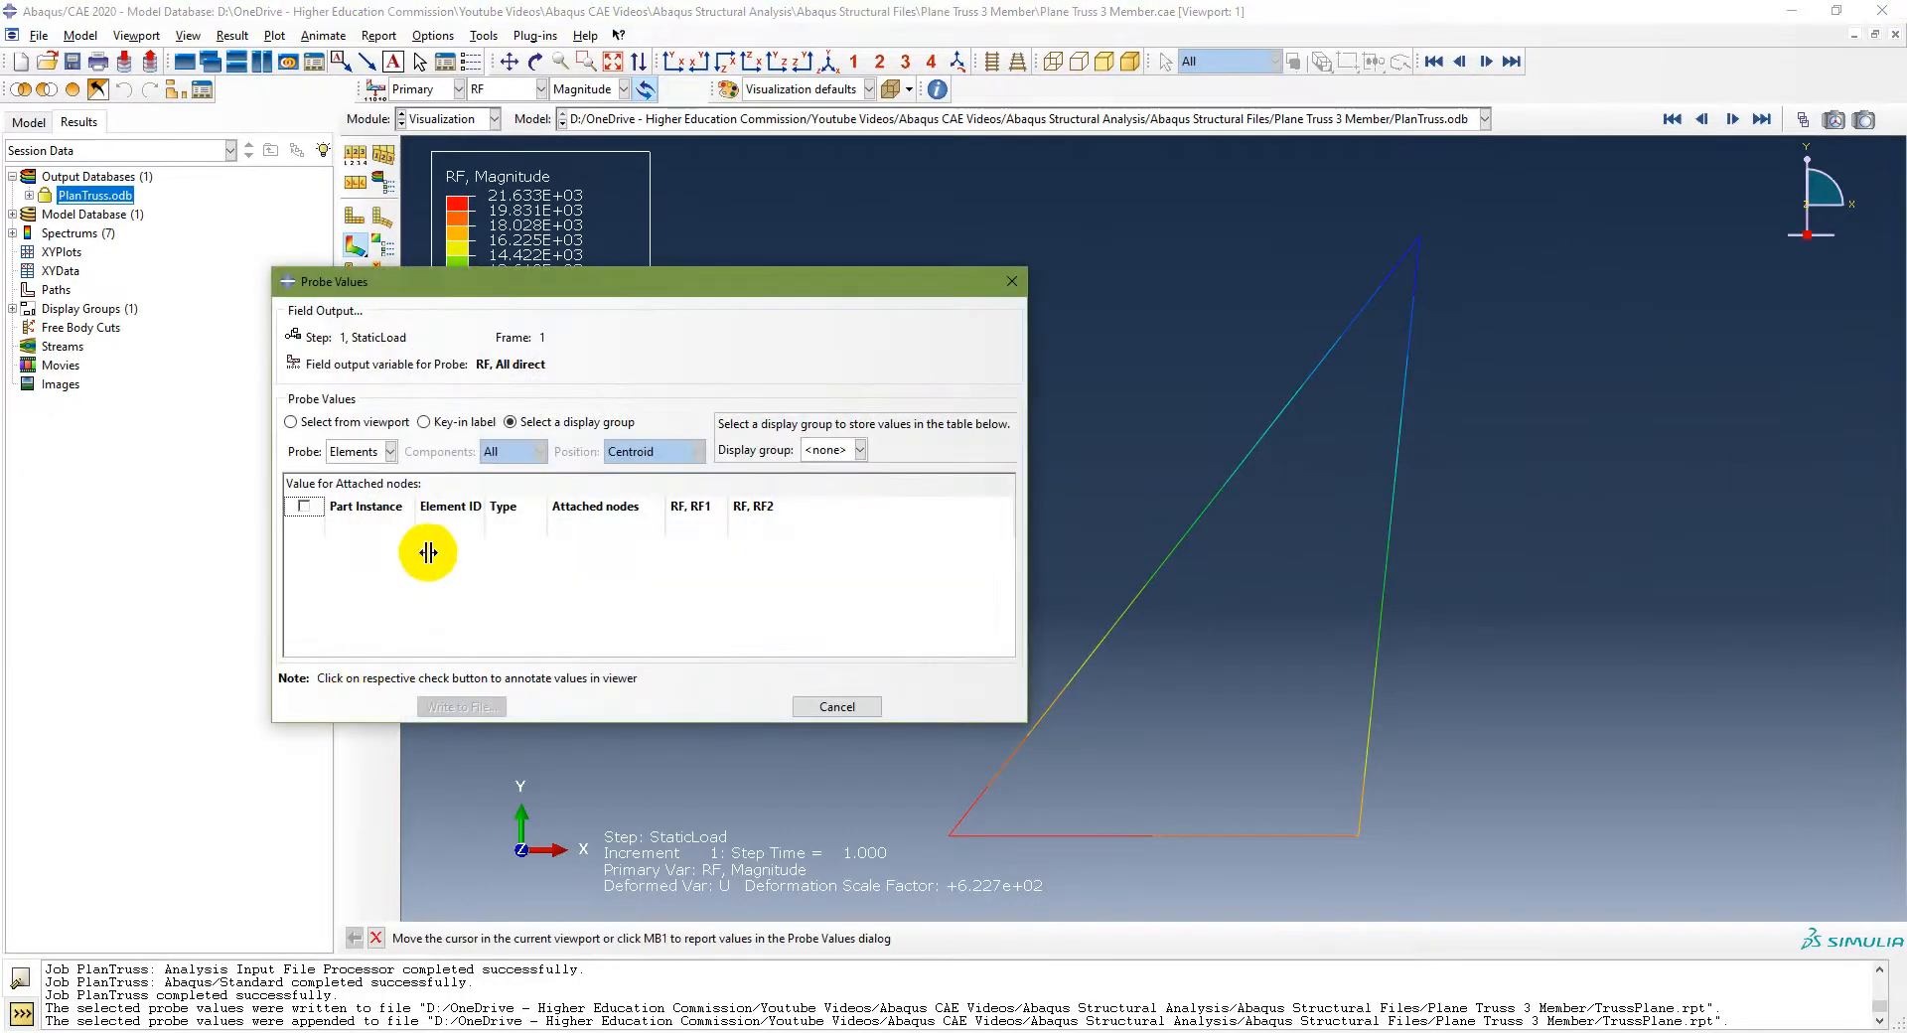
Step: Probe RF at nodes for the All display group and select every node row
click(393, 454)
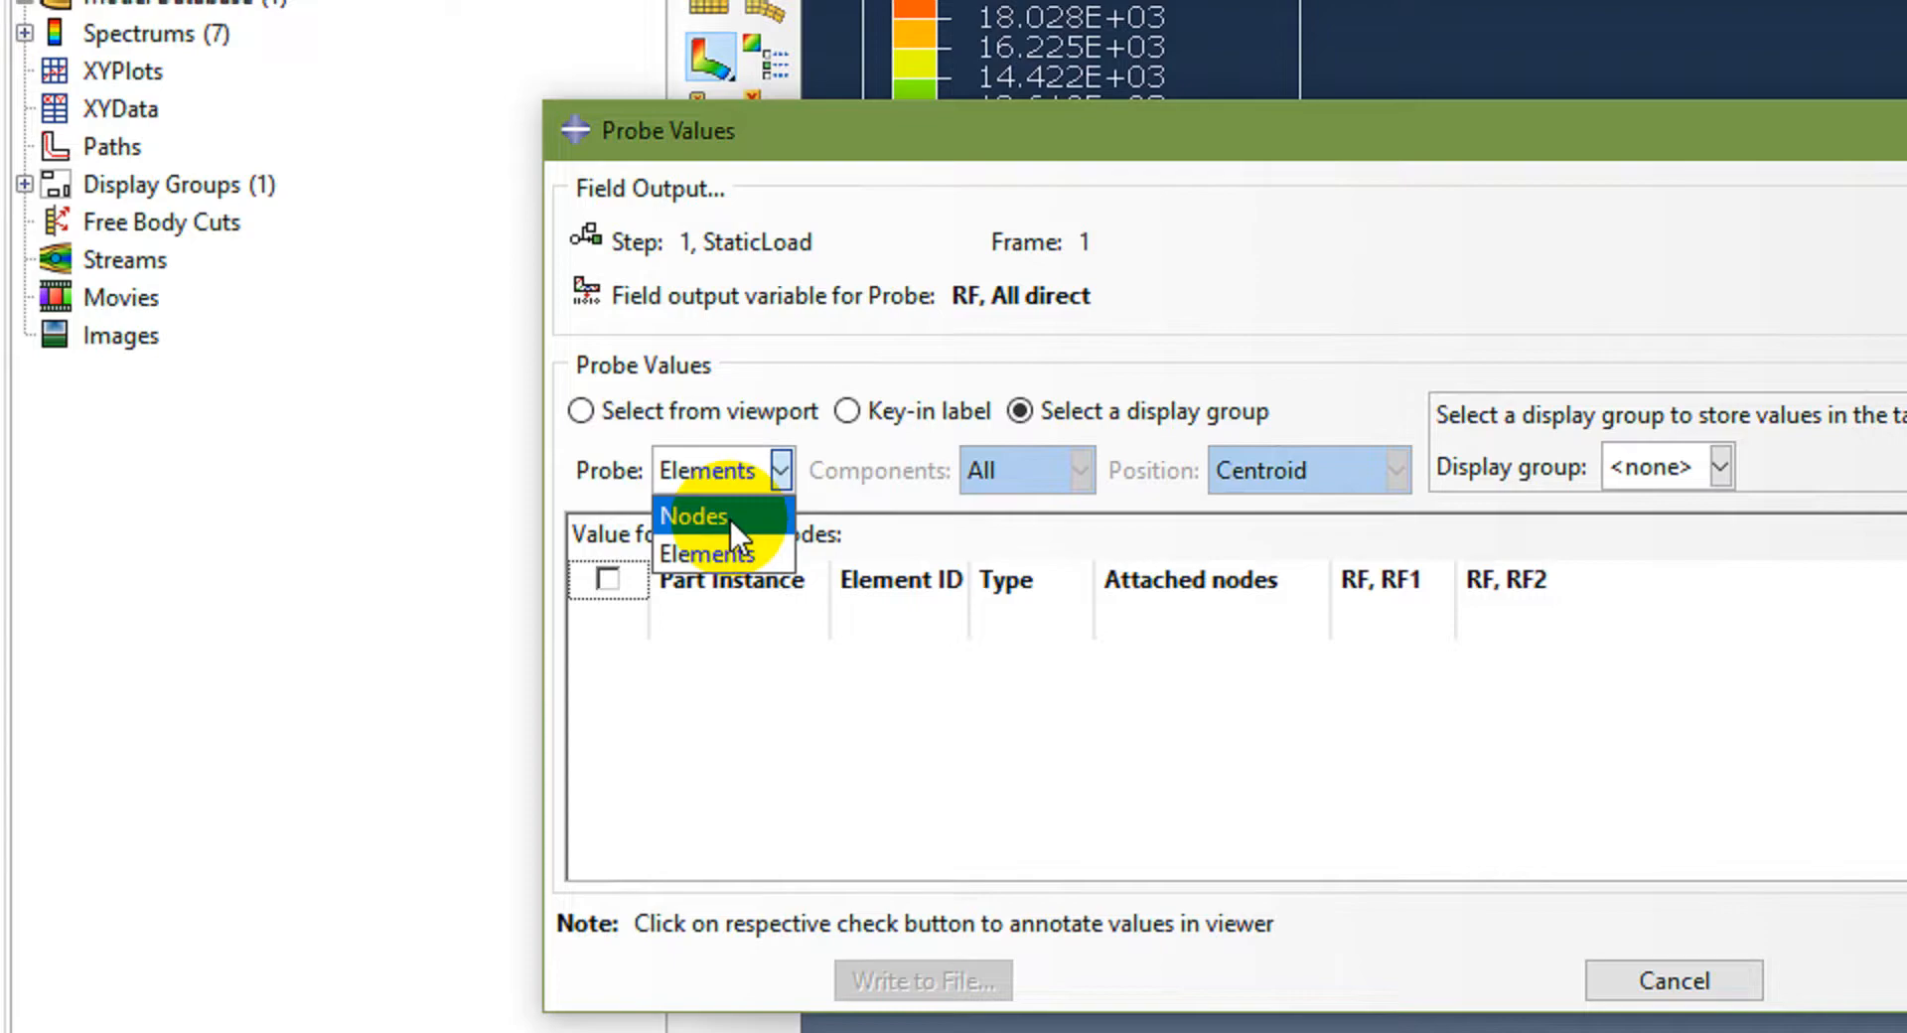
click(730, 518)
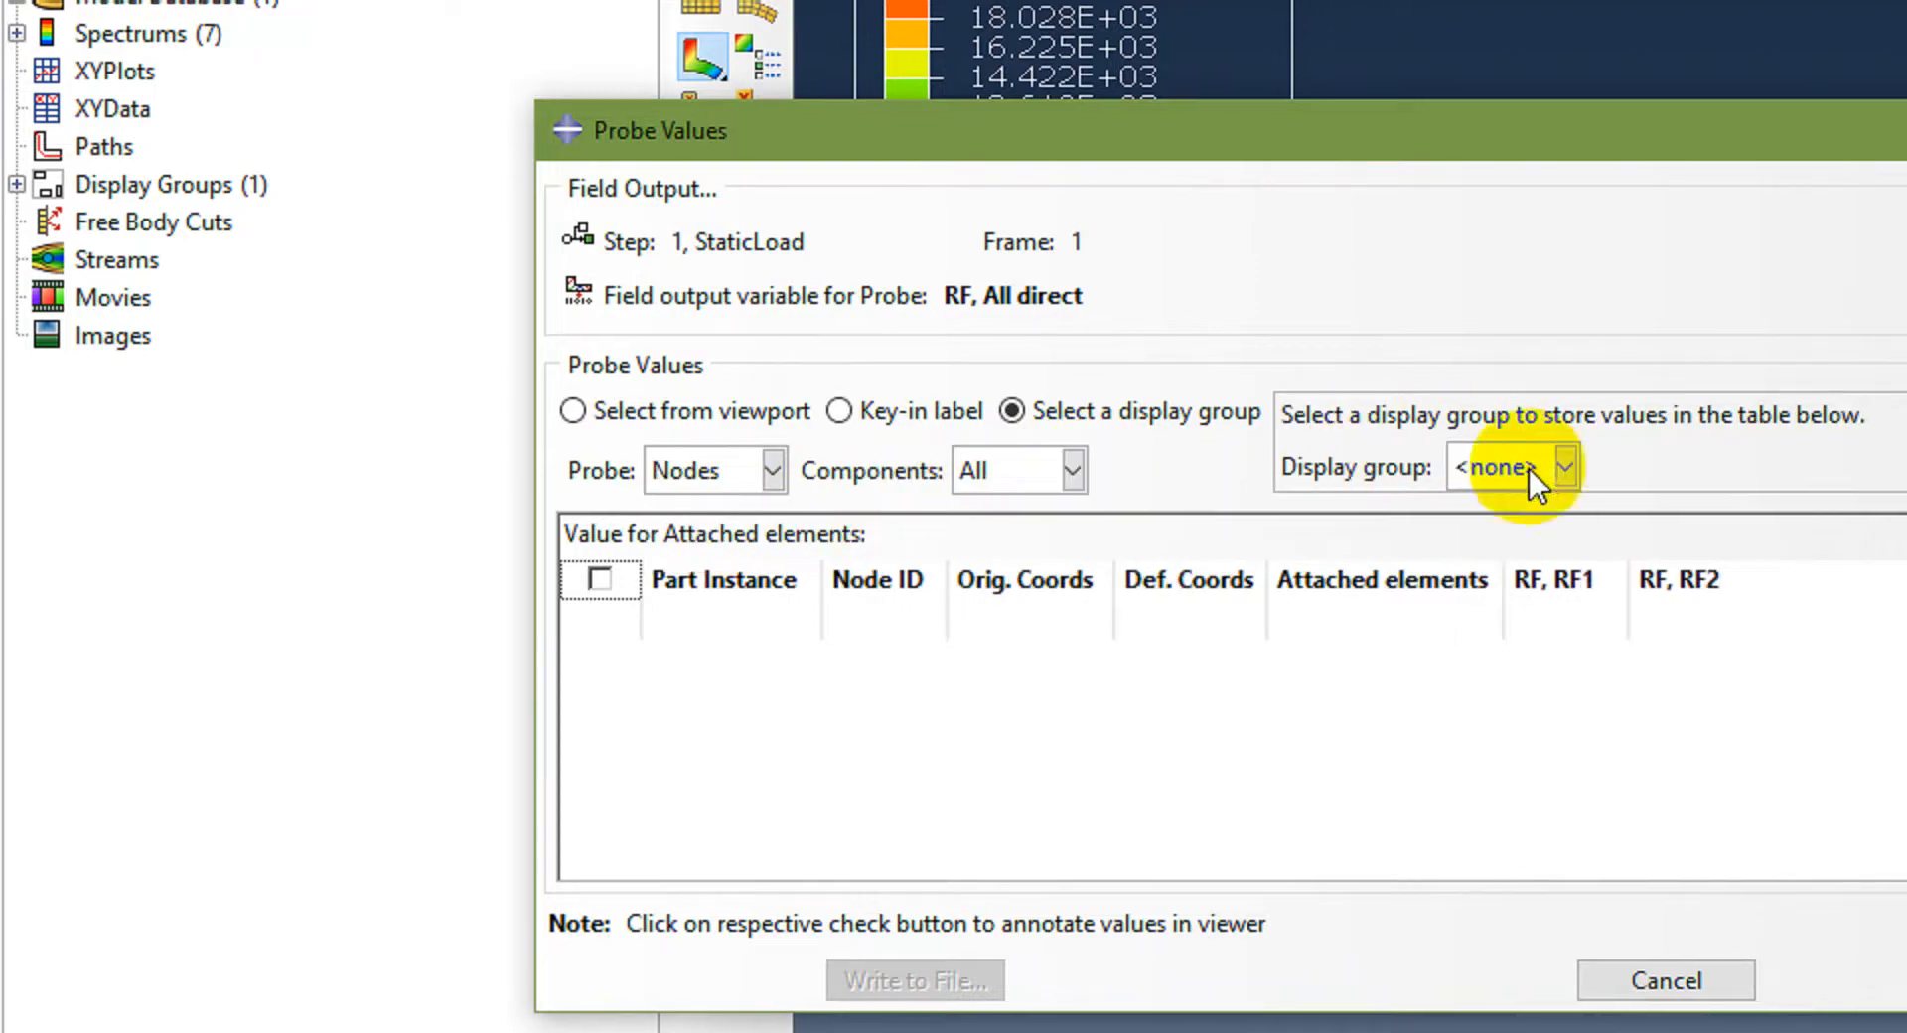
click(1535, 467)
click(1486, 546)
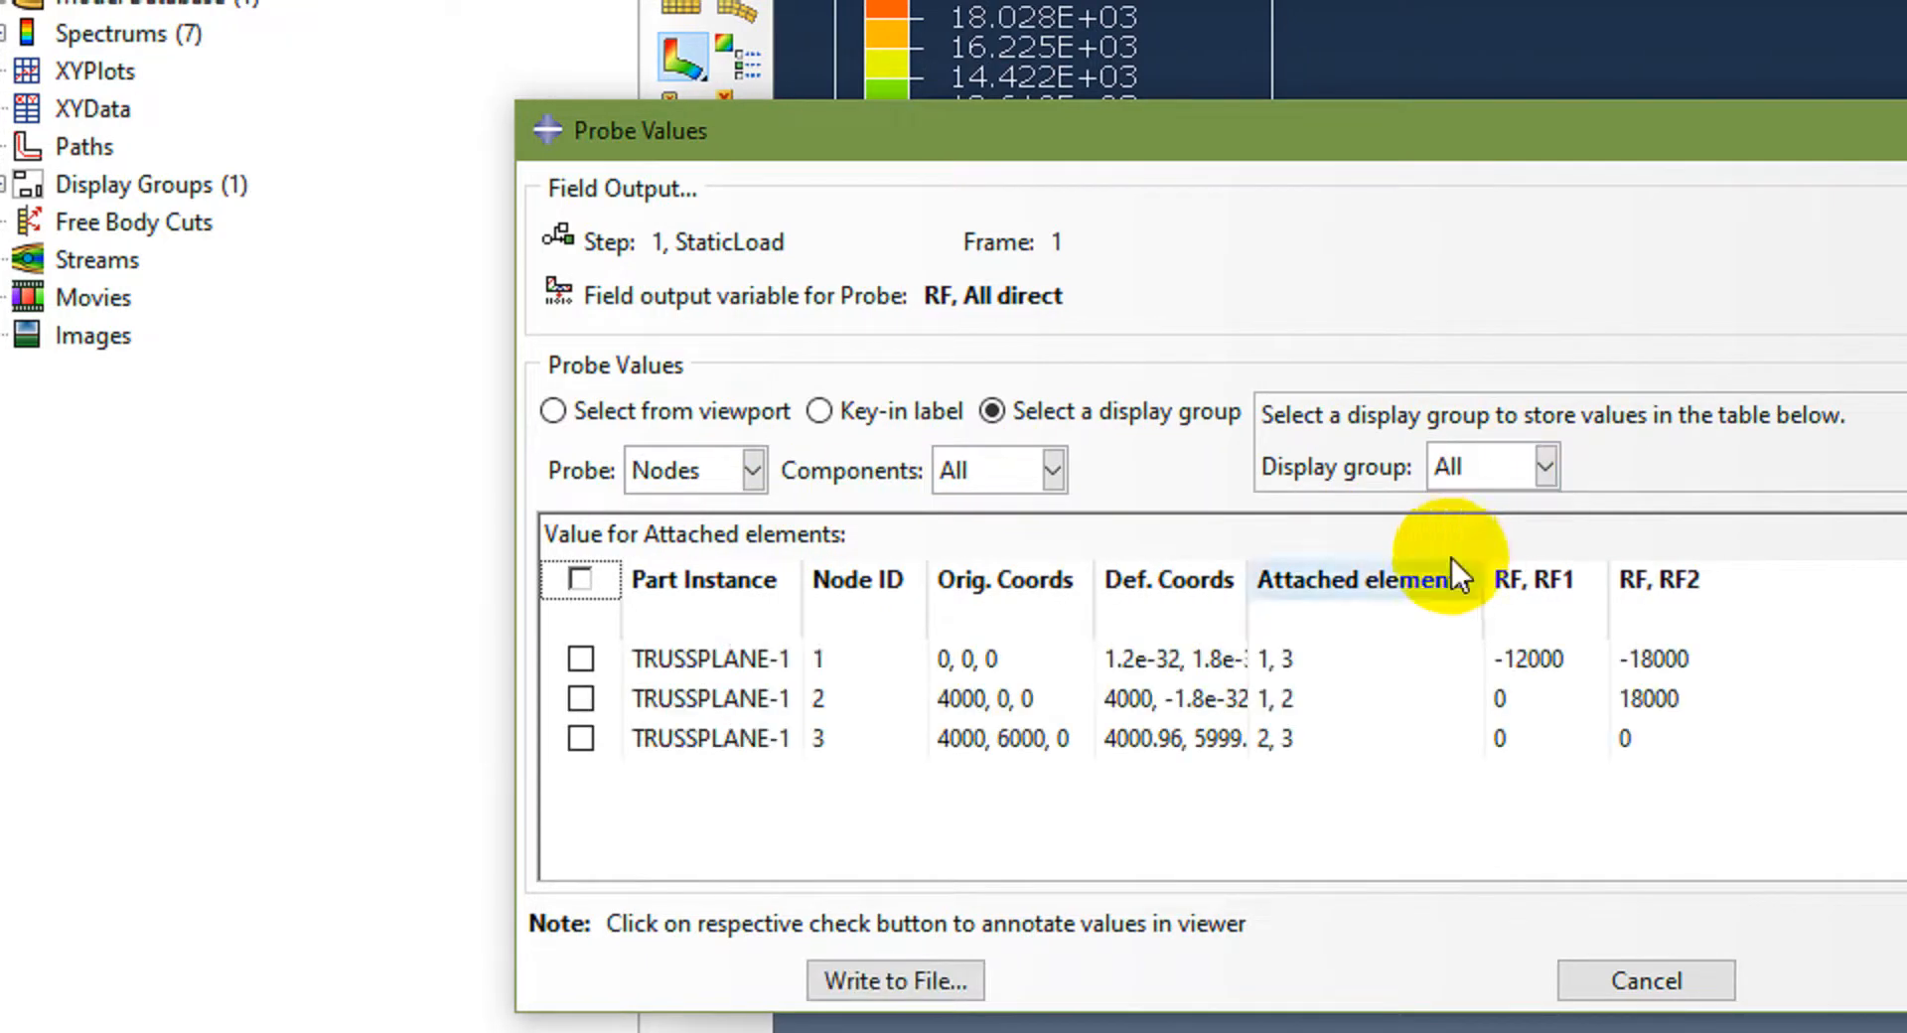
click(581, 579)
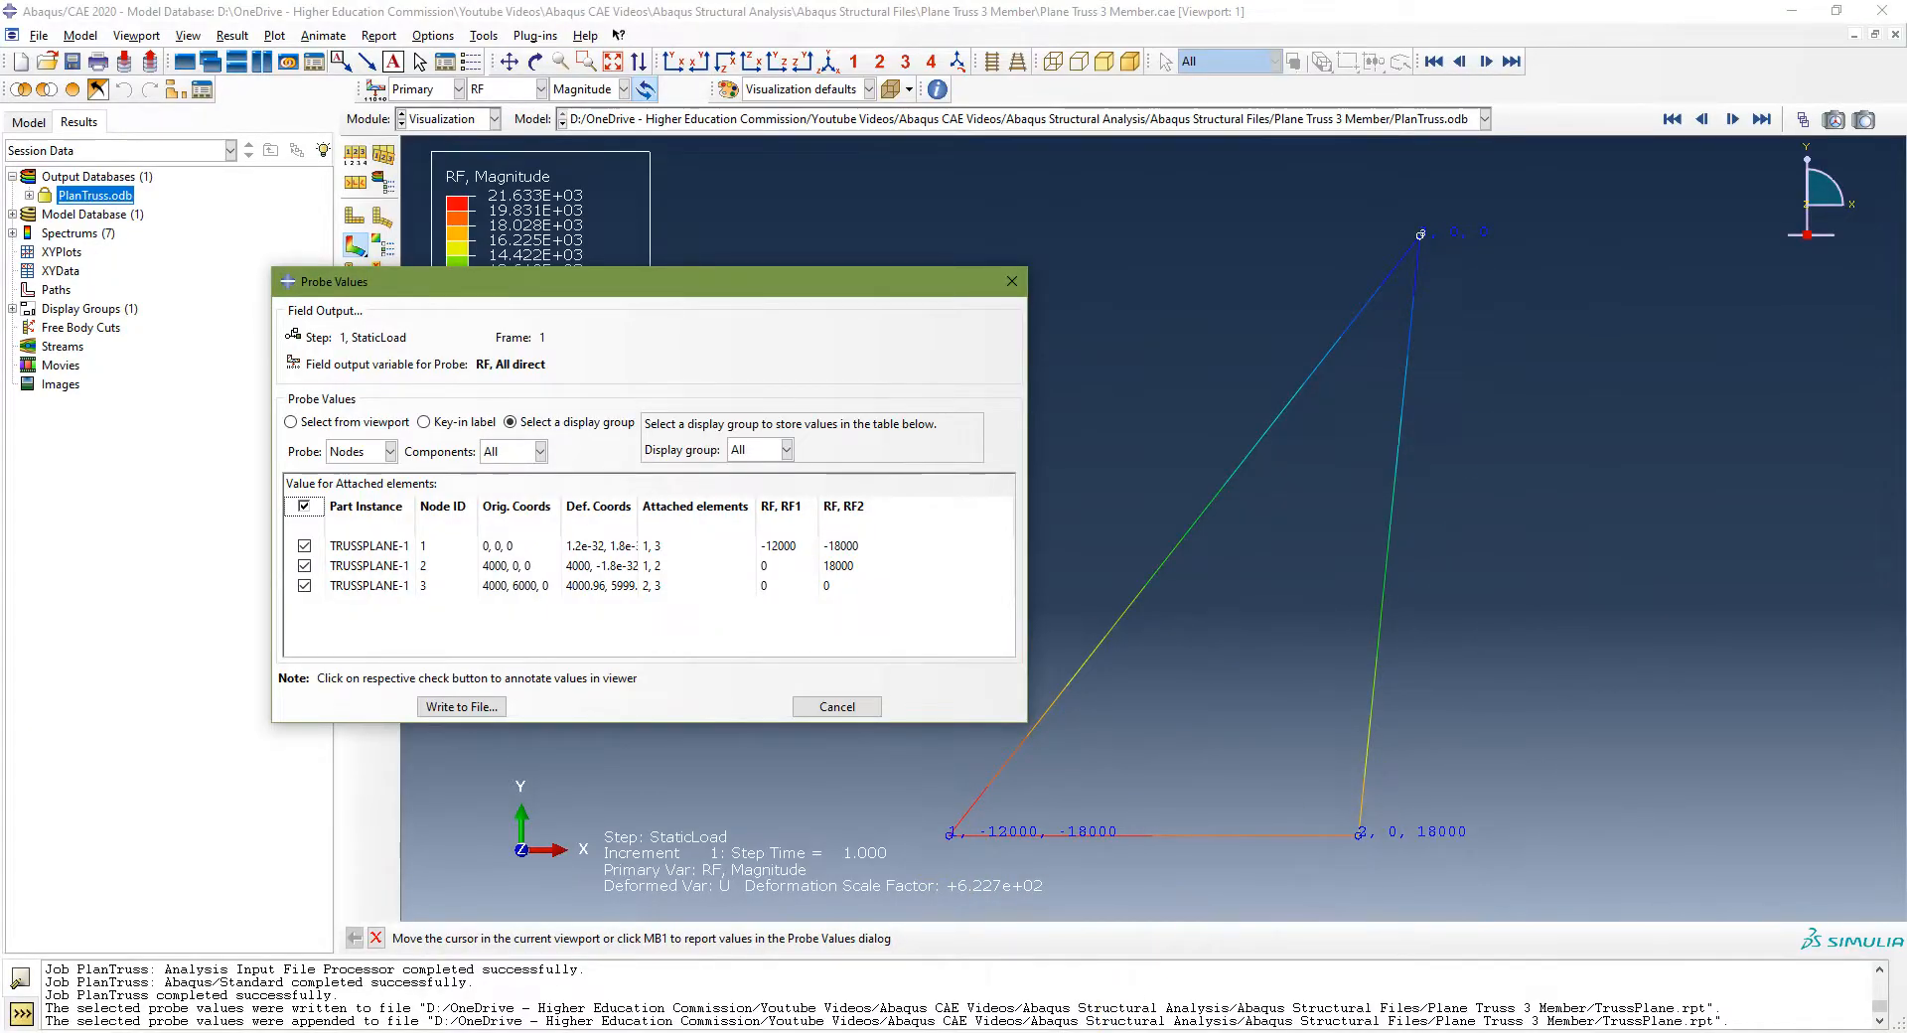
Step: Compare the probed reaction forces with the support reactions in the textbook PDF
click(1053, 1032)
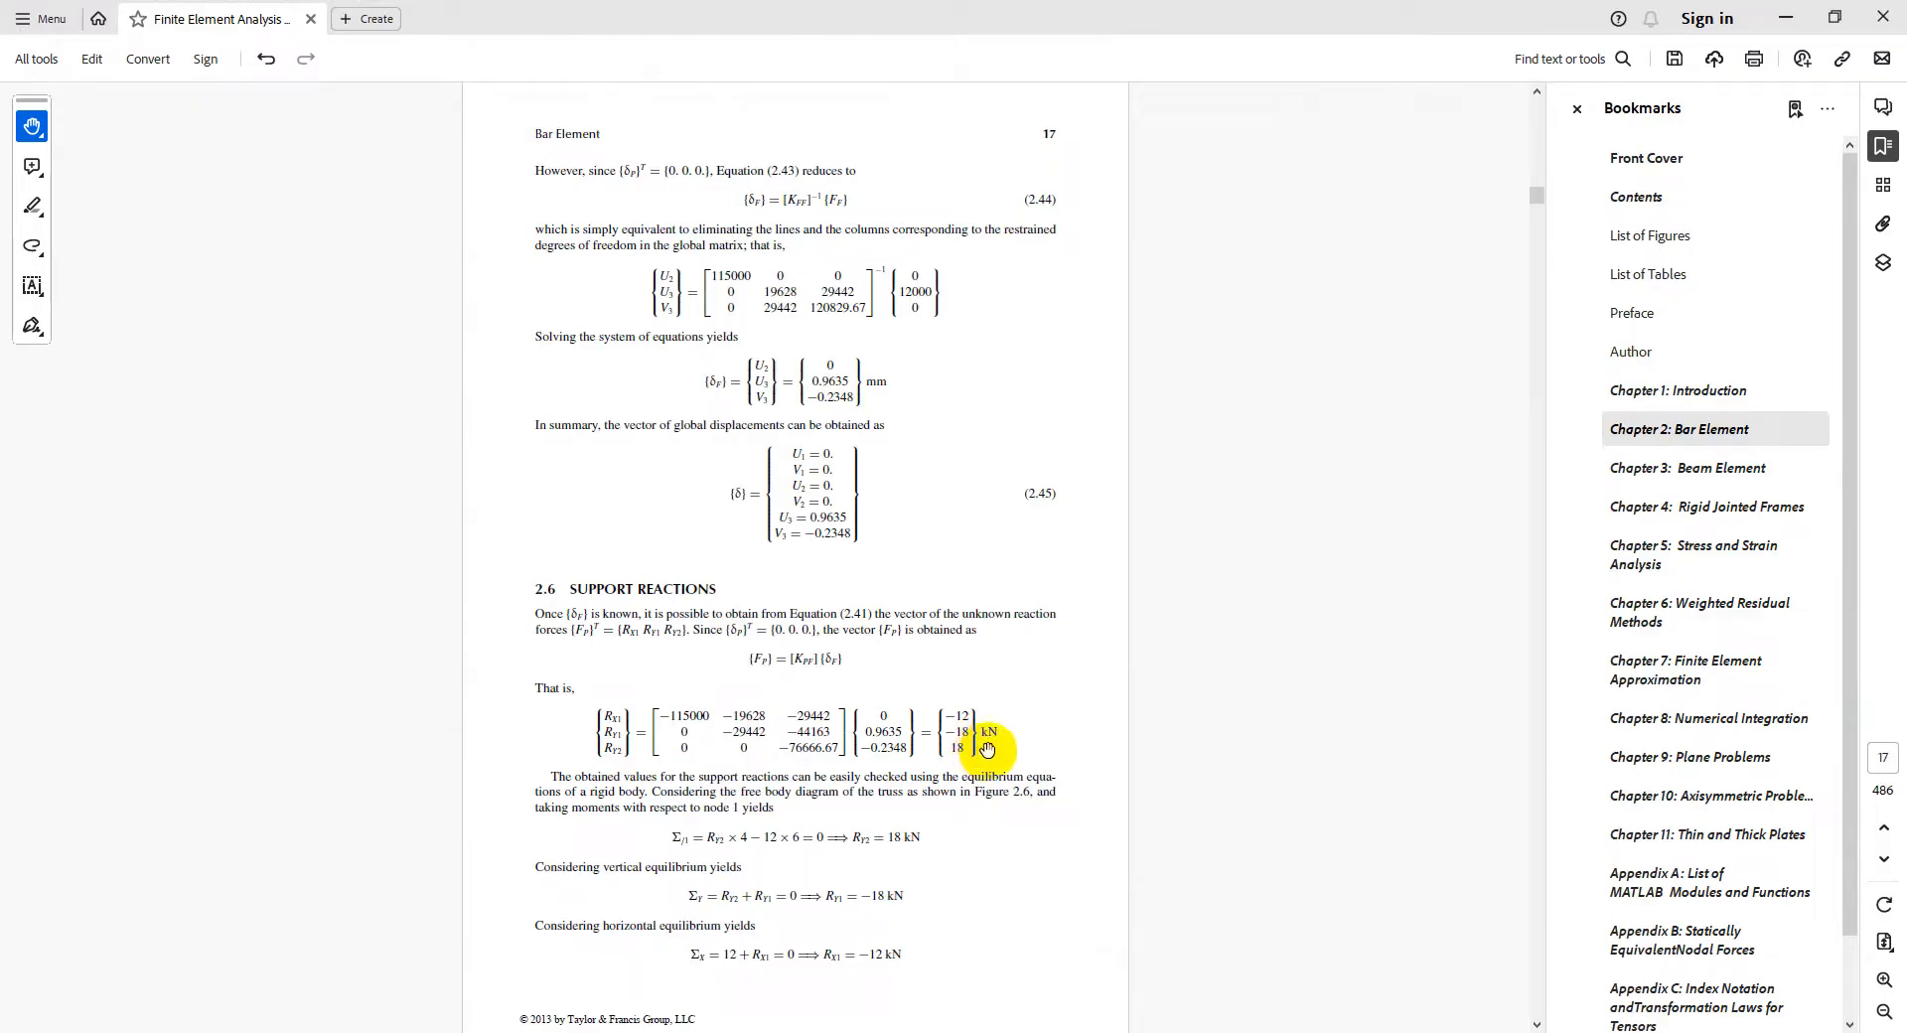
click(1341, 1032)
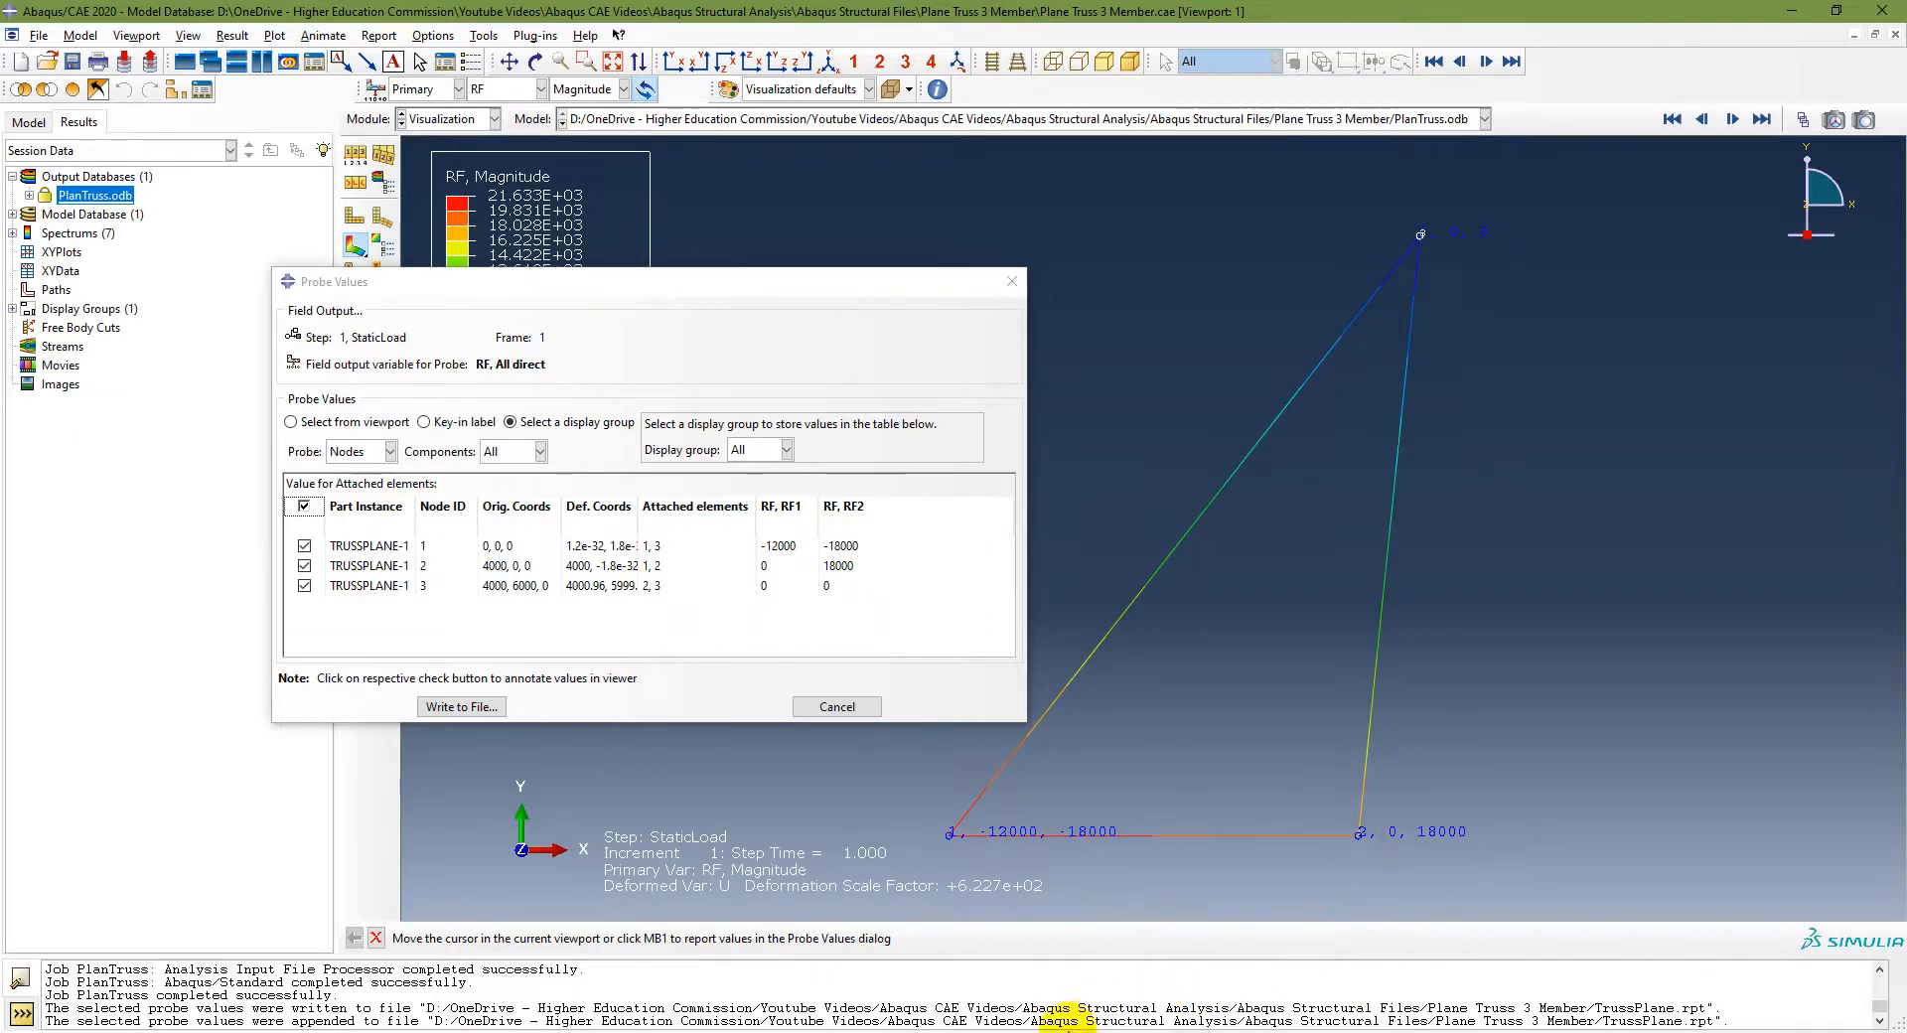
click(1067, 1032)
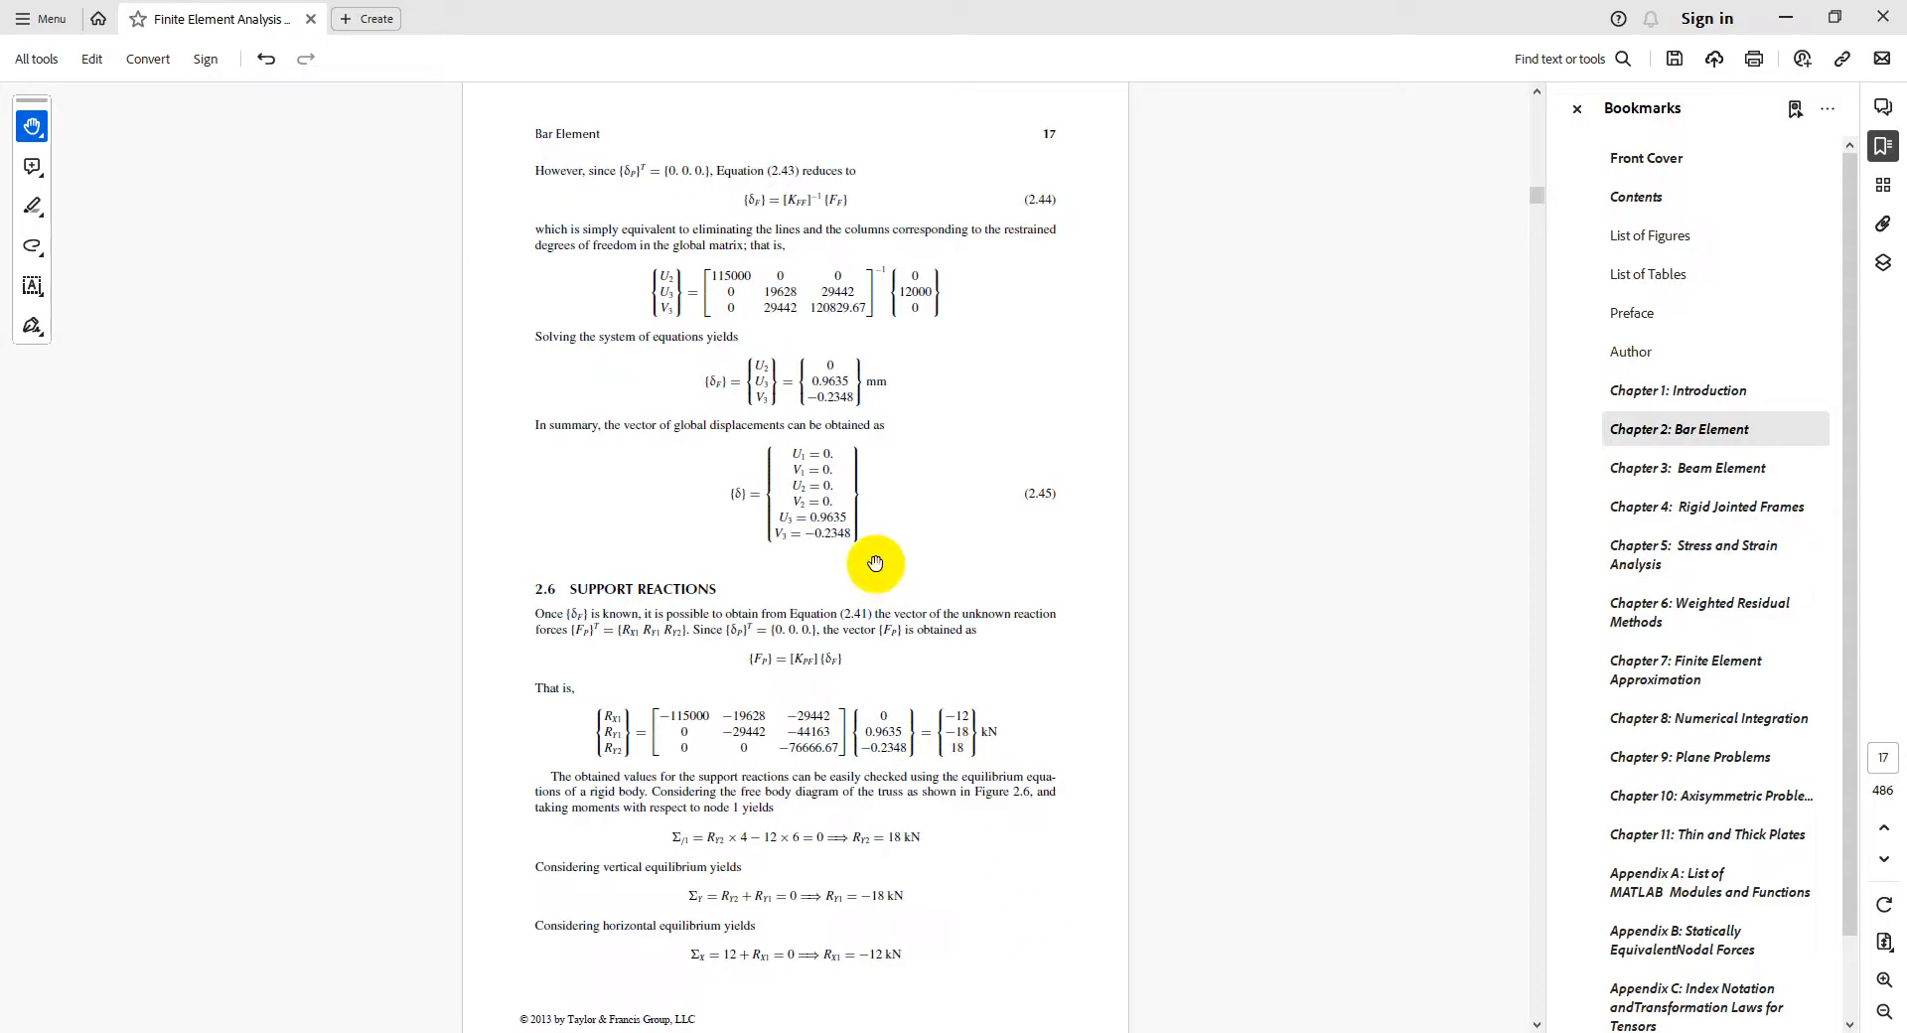
click(1241, 1032)
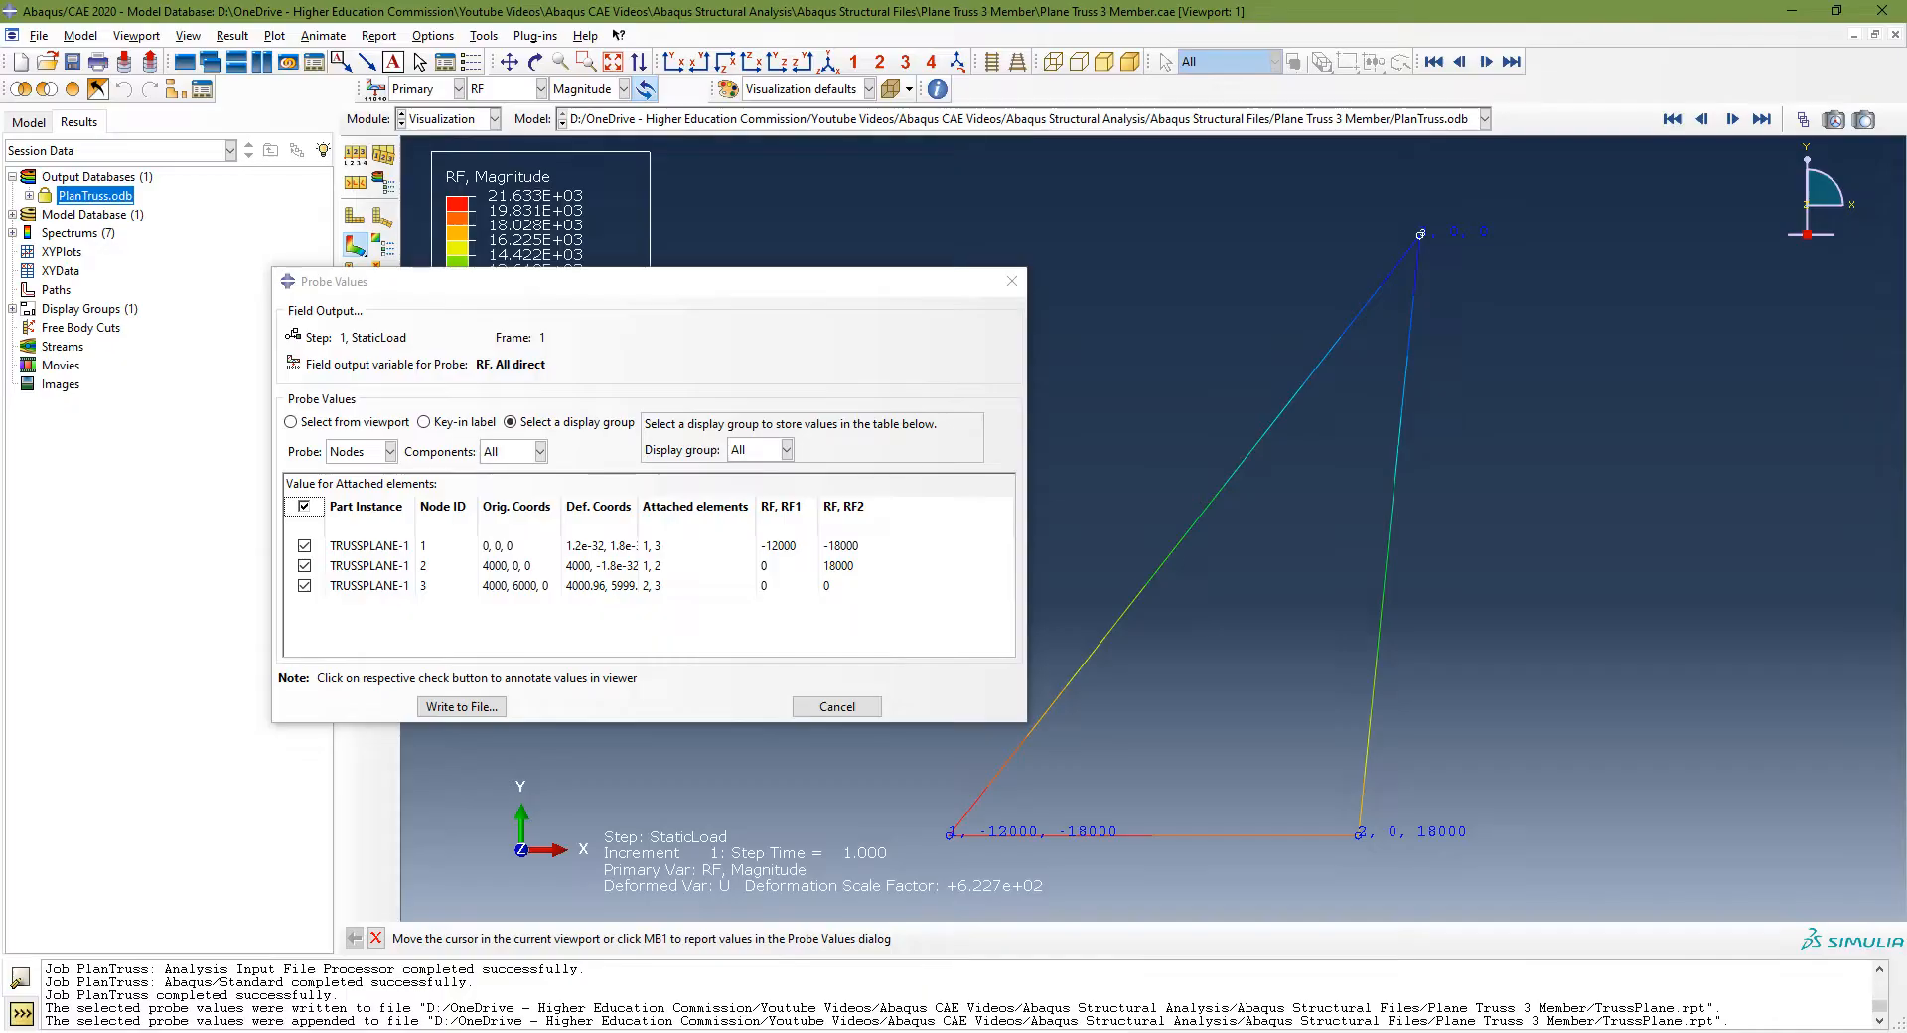
Step: Switch the contour output to stress S with the Mises component
click(1013, 1032)
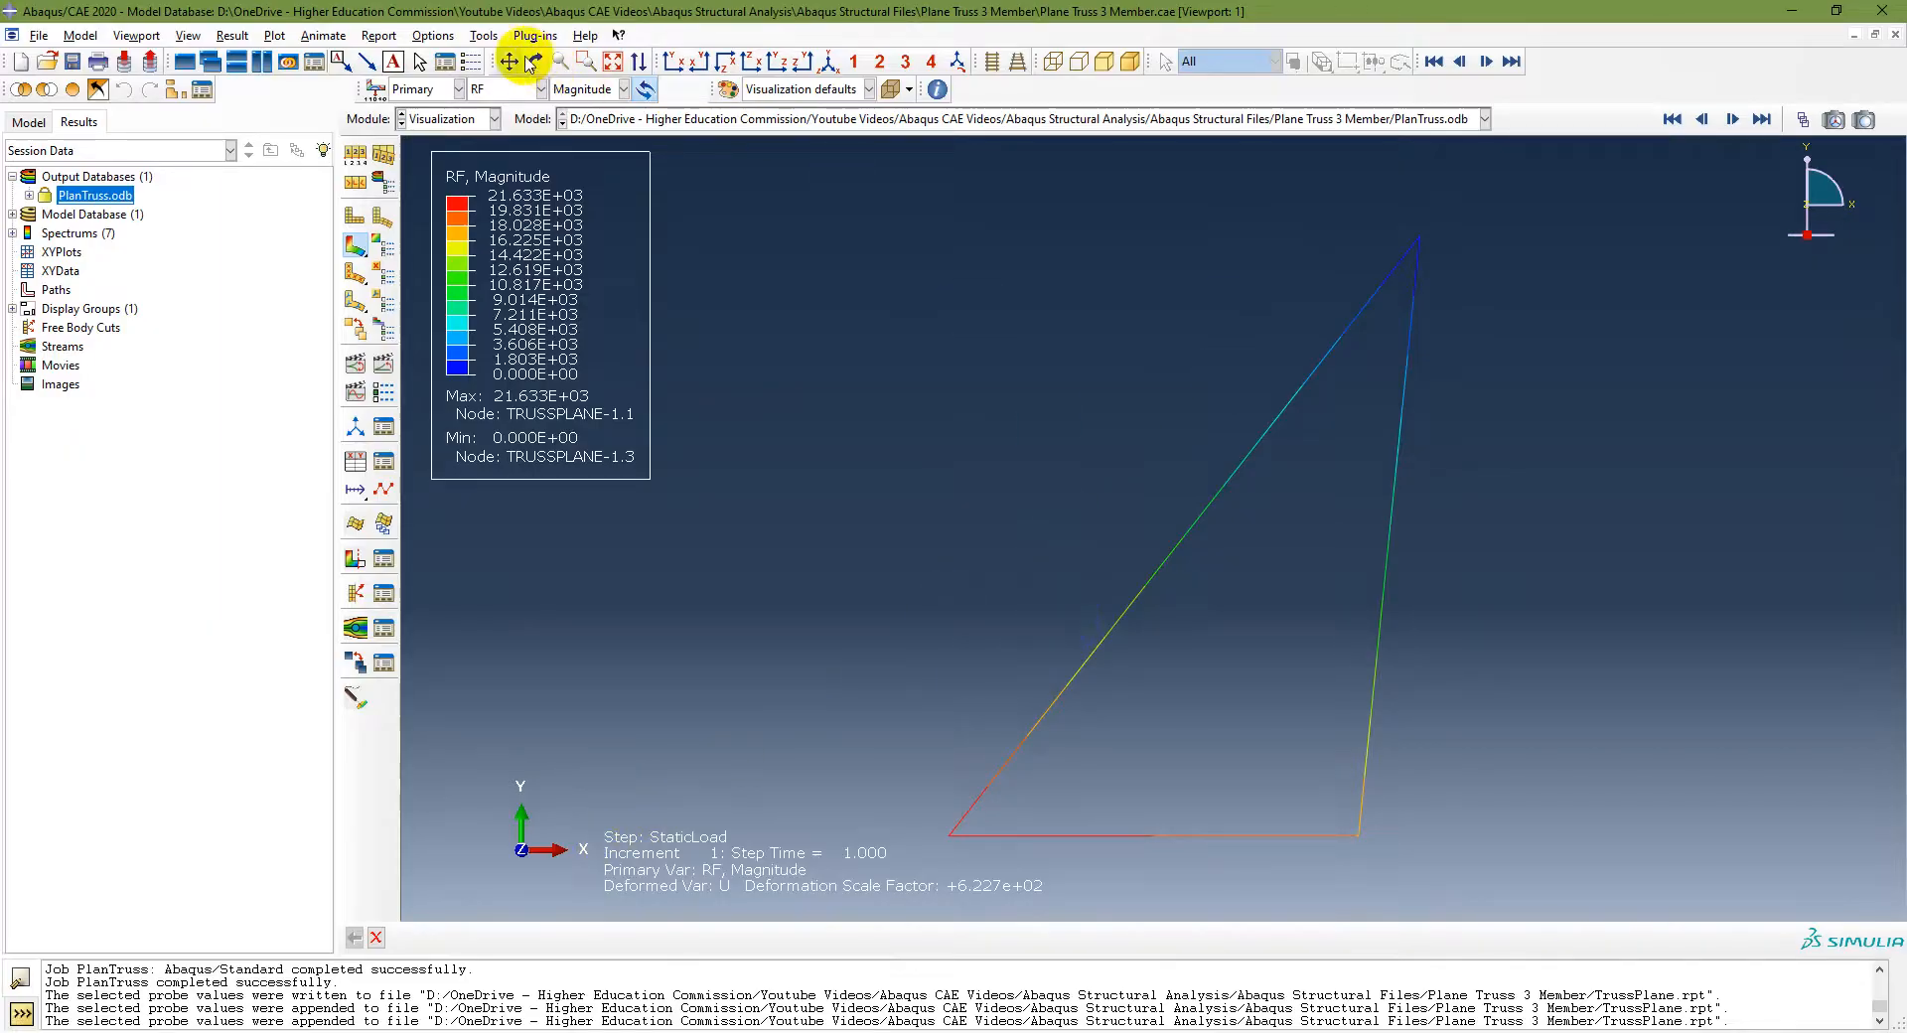
click(507, 88)
click(483, 157)
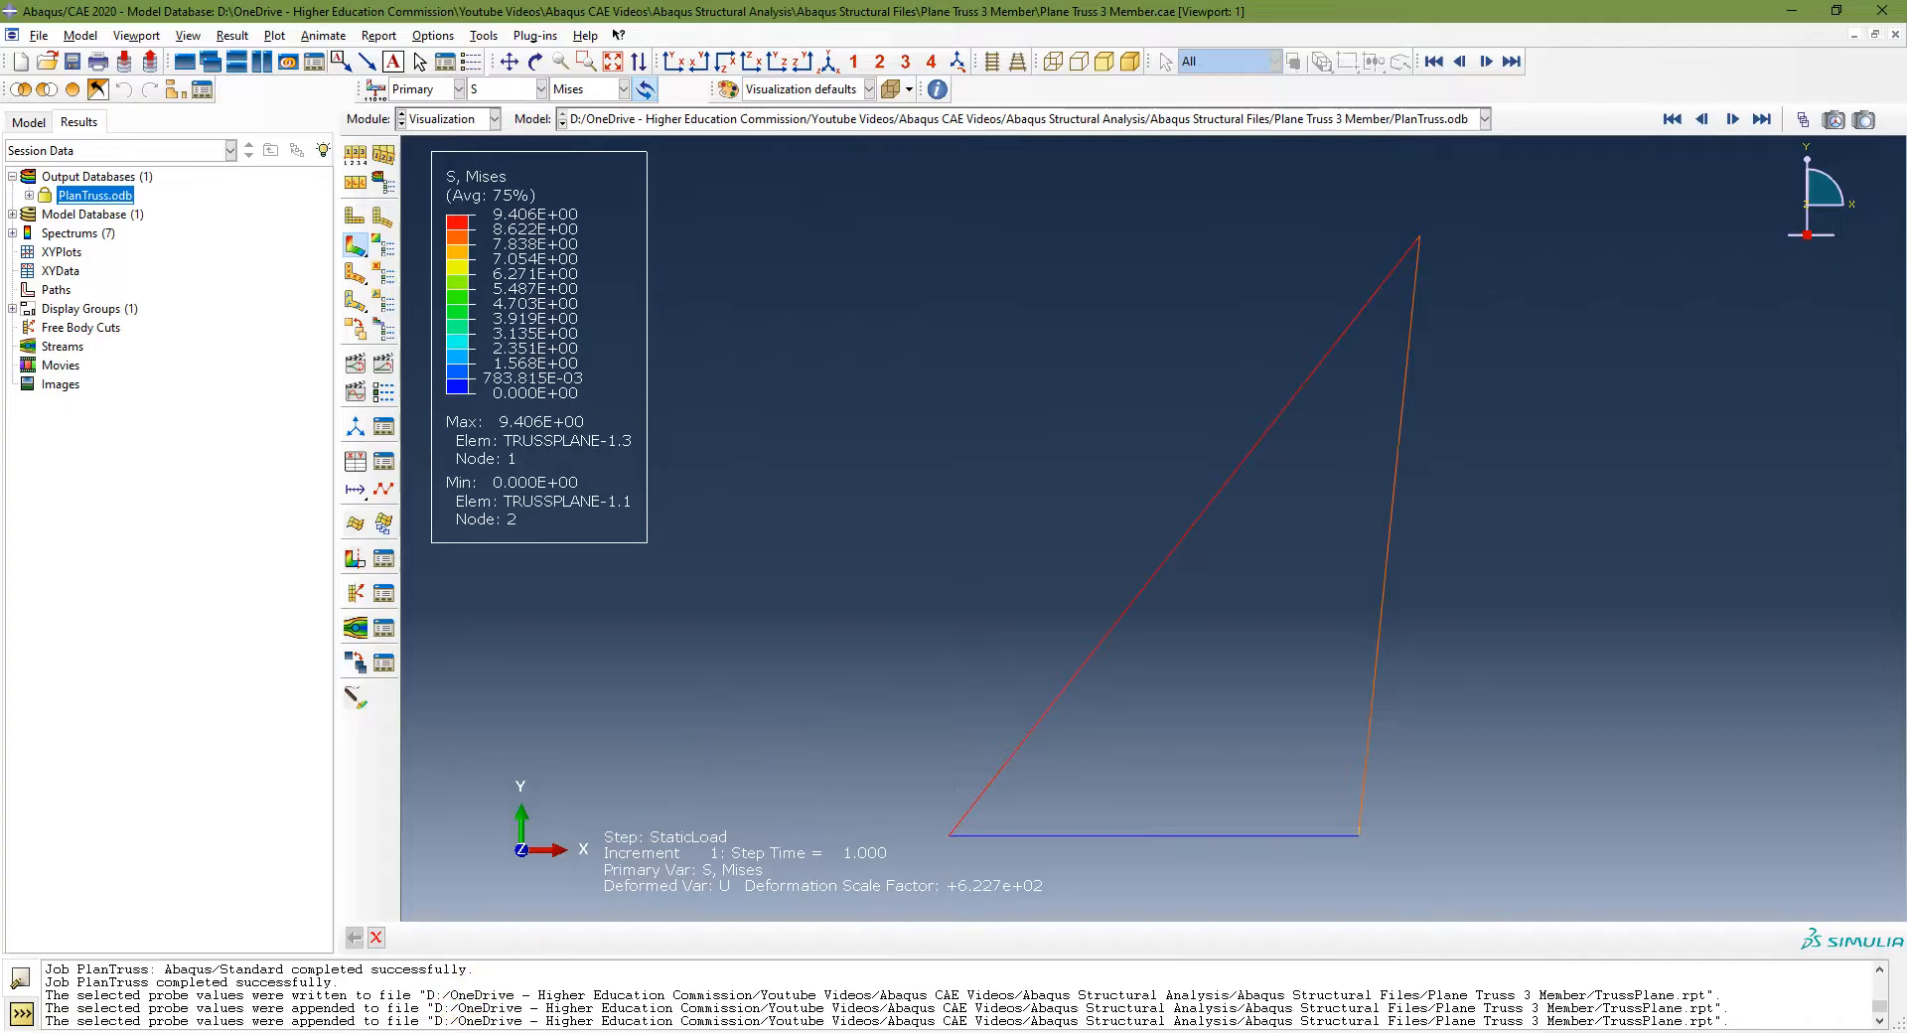
Step: Open TrussPlane.rpt from the job folder in Notepad, maximize it, and scroll through the appended reports
click(472, 1030)
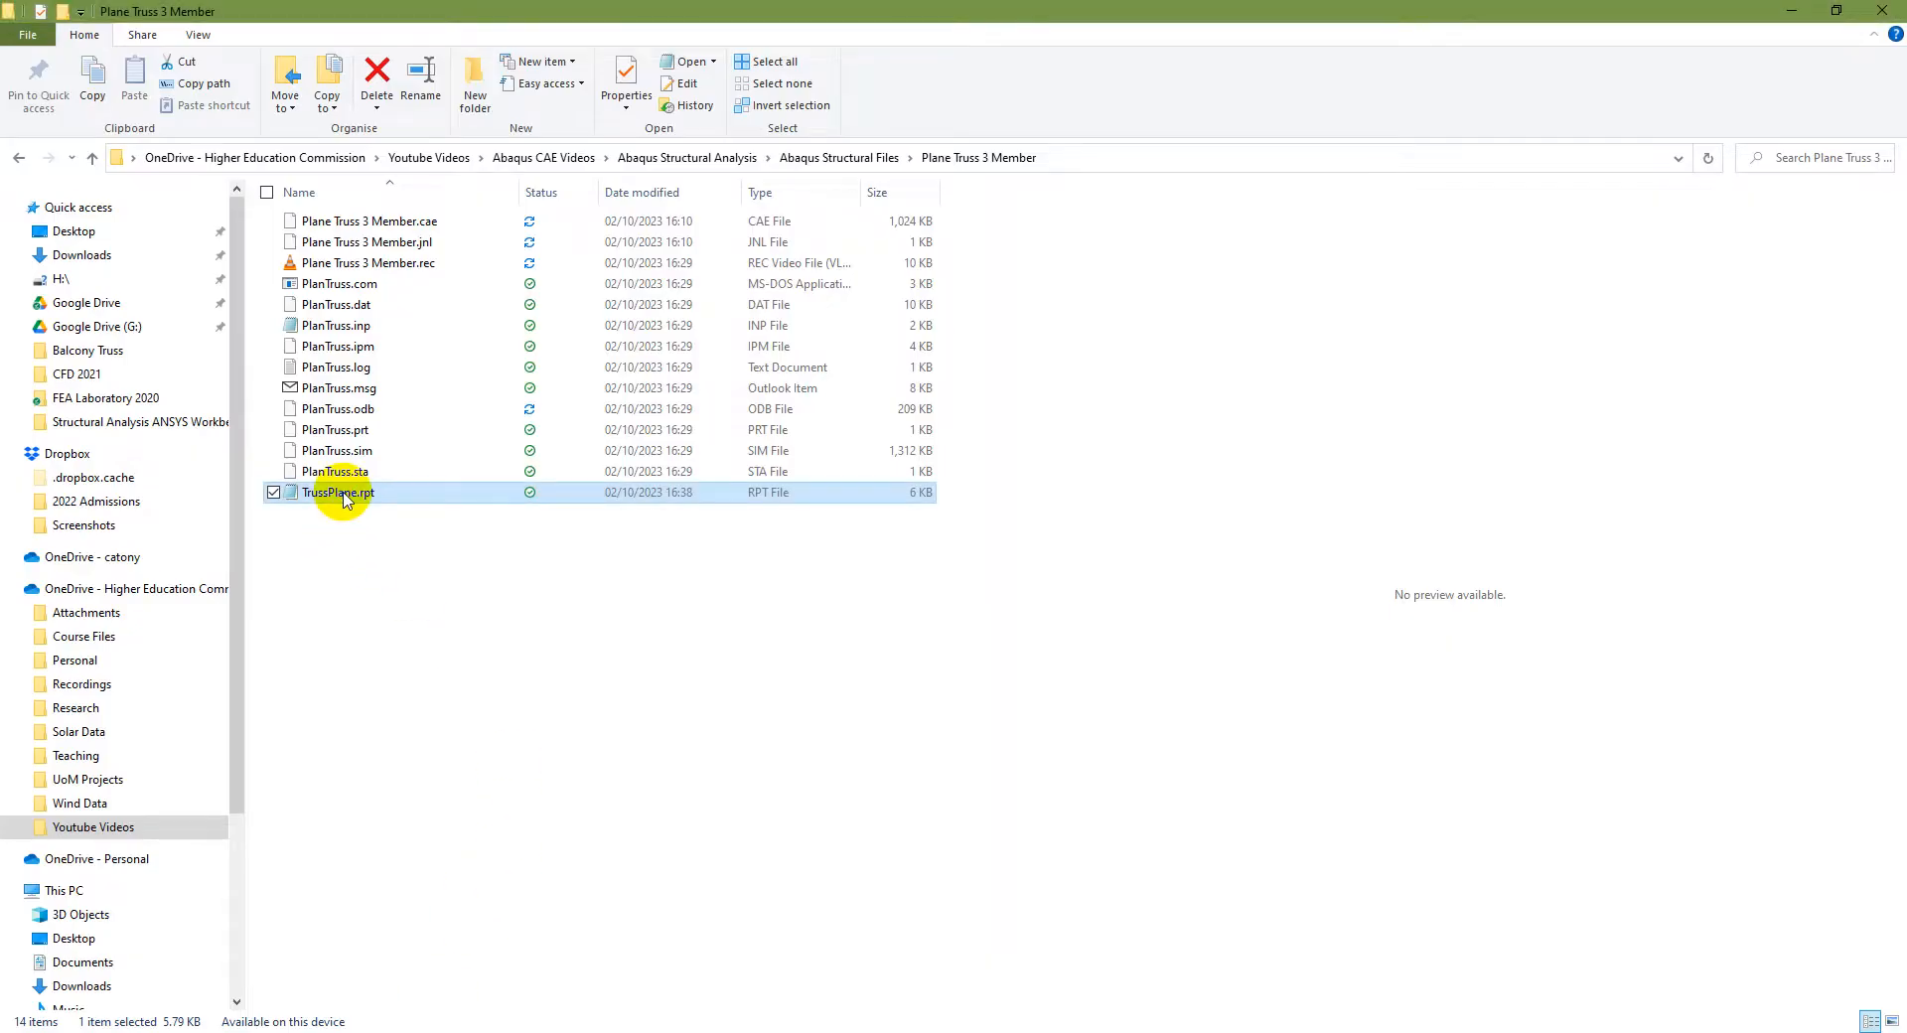
double_click(294, 492)
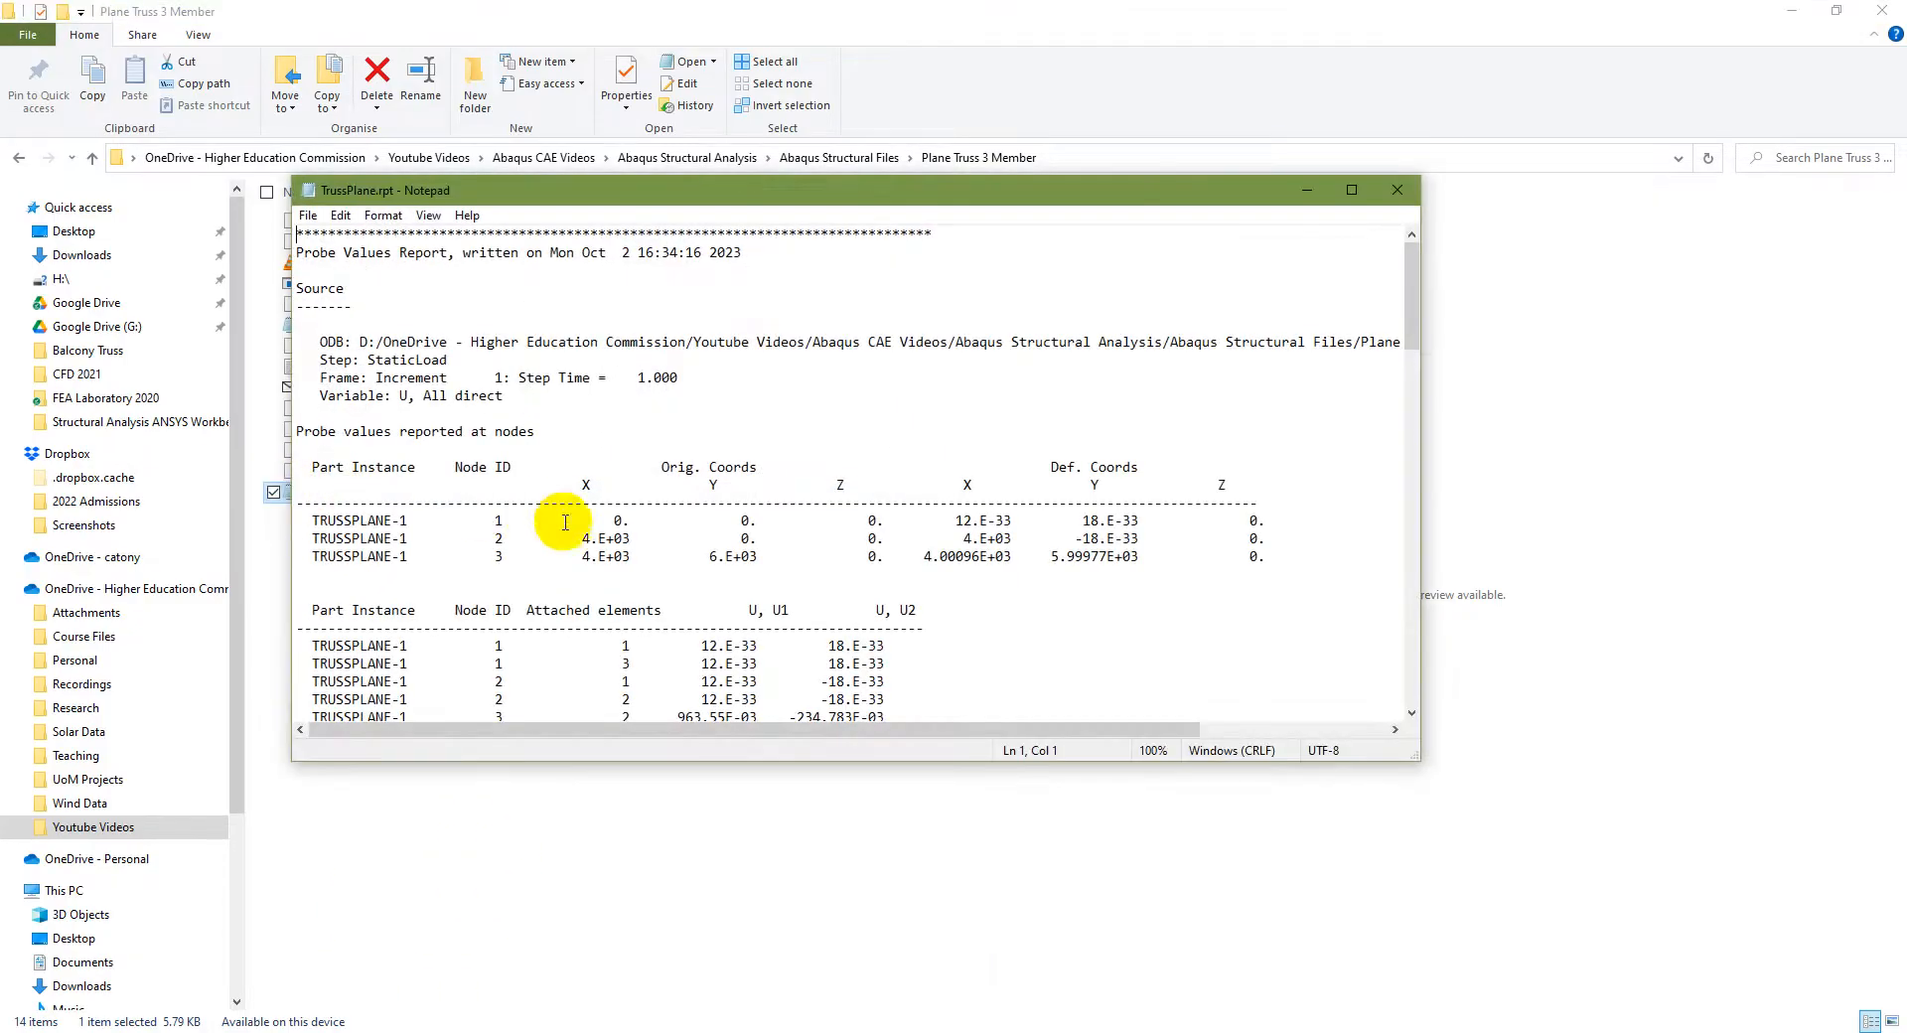
click(1340, 179)
scroll(220, 798, down, 20)
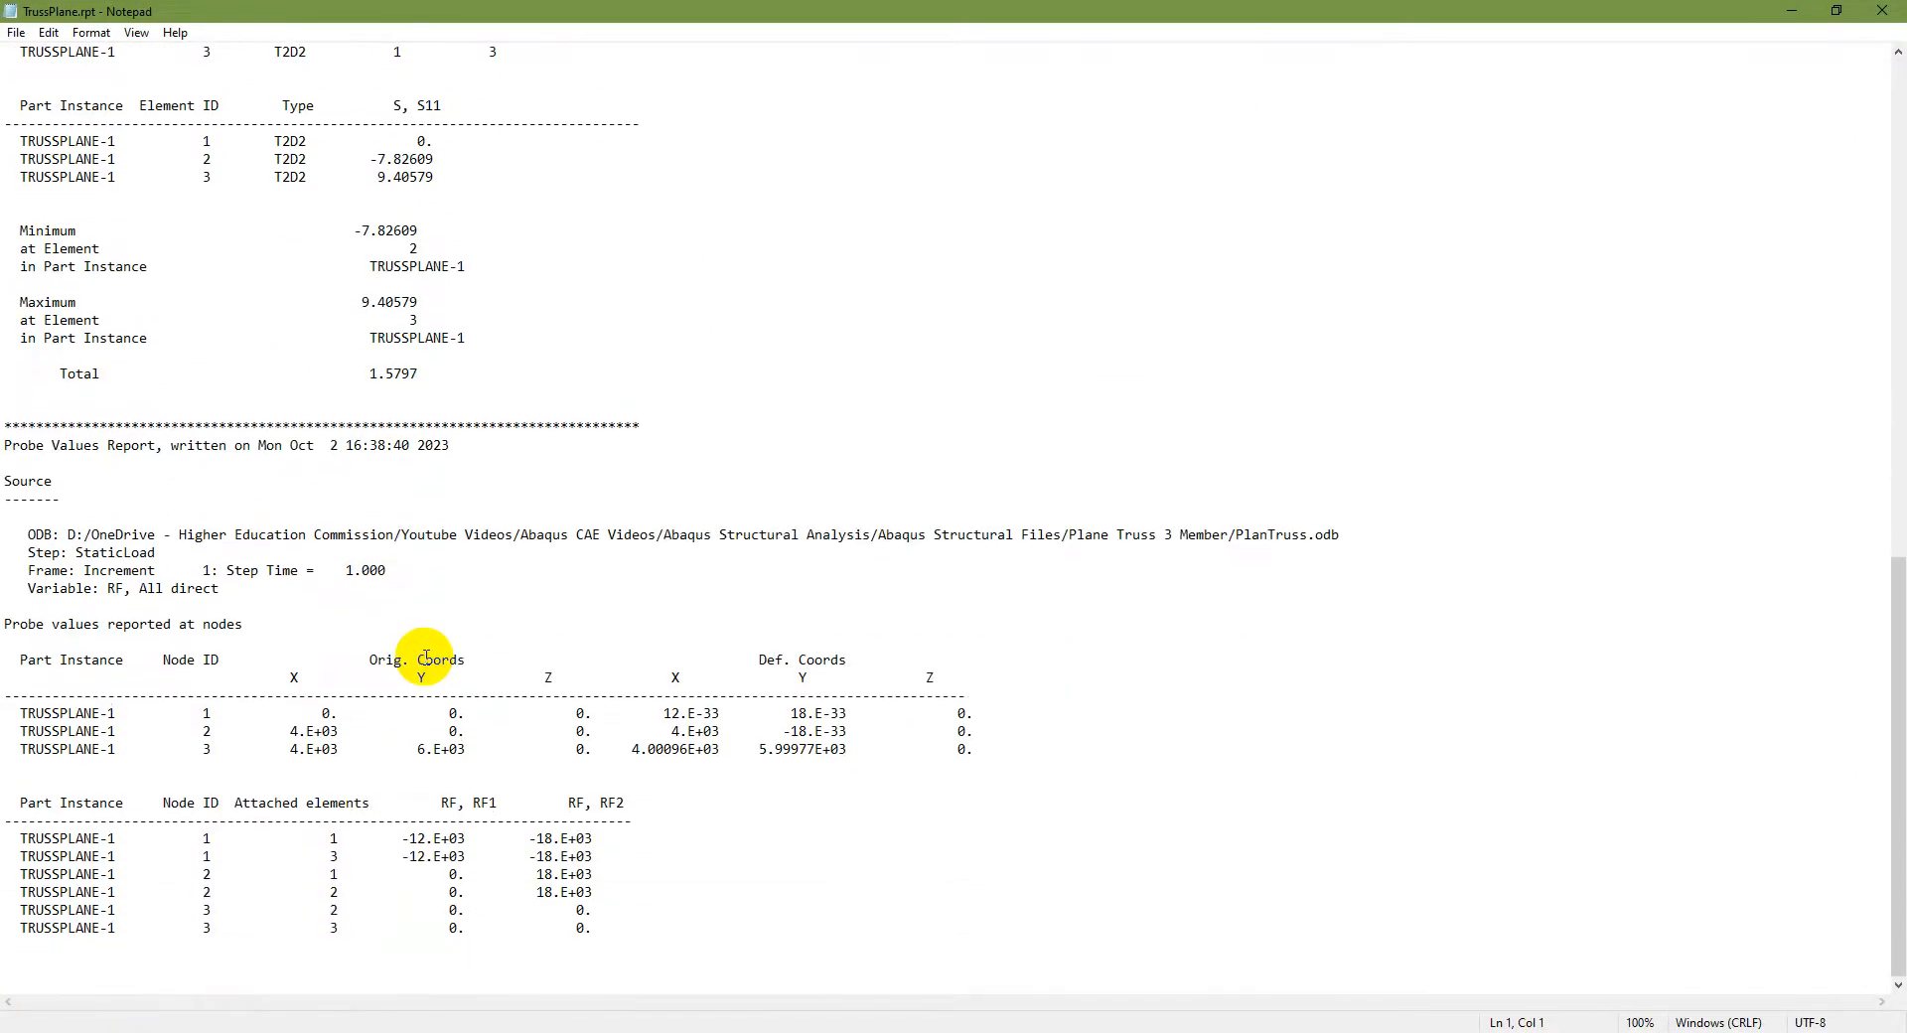
scroll(425, 658, up, 9)
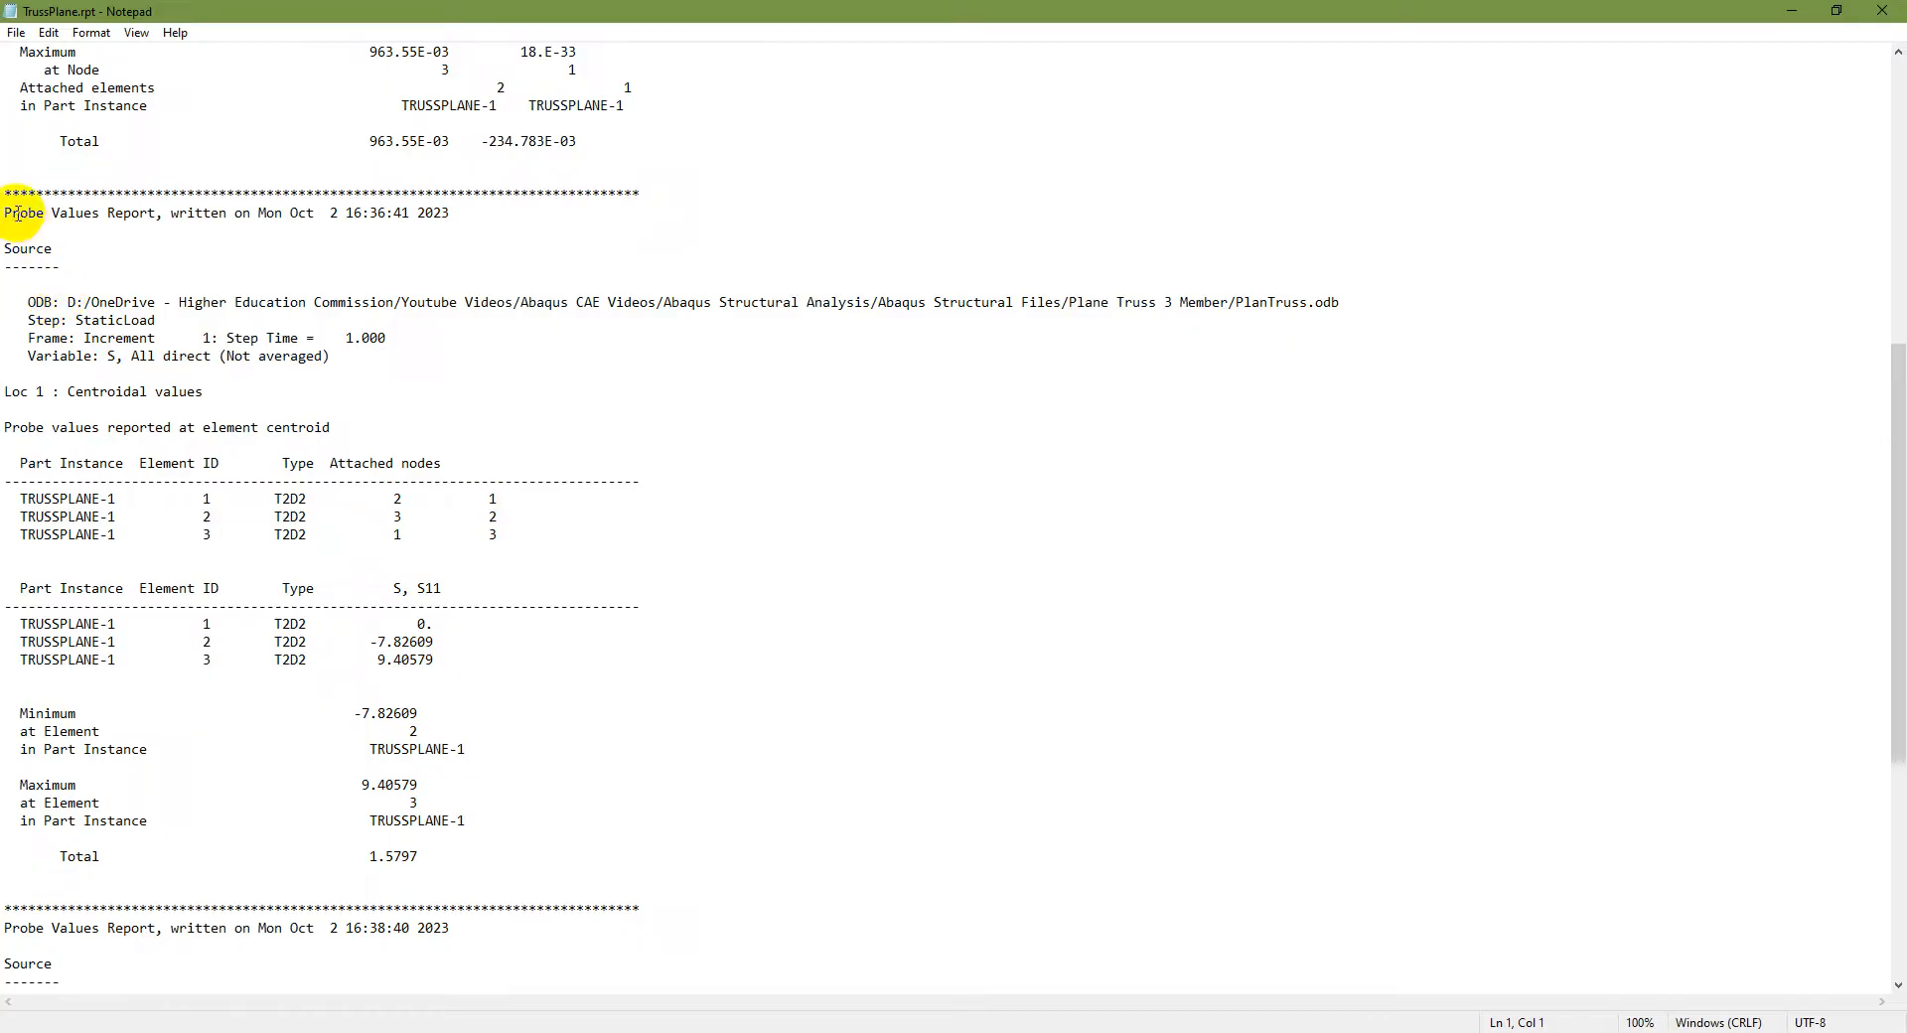
Step: Examine the S11 element stress table in the report, highlighting its values
drag(10, 213, 503, 480)
click(60, 659)
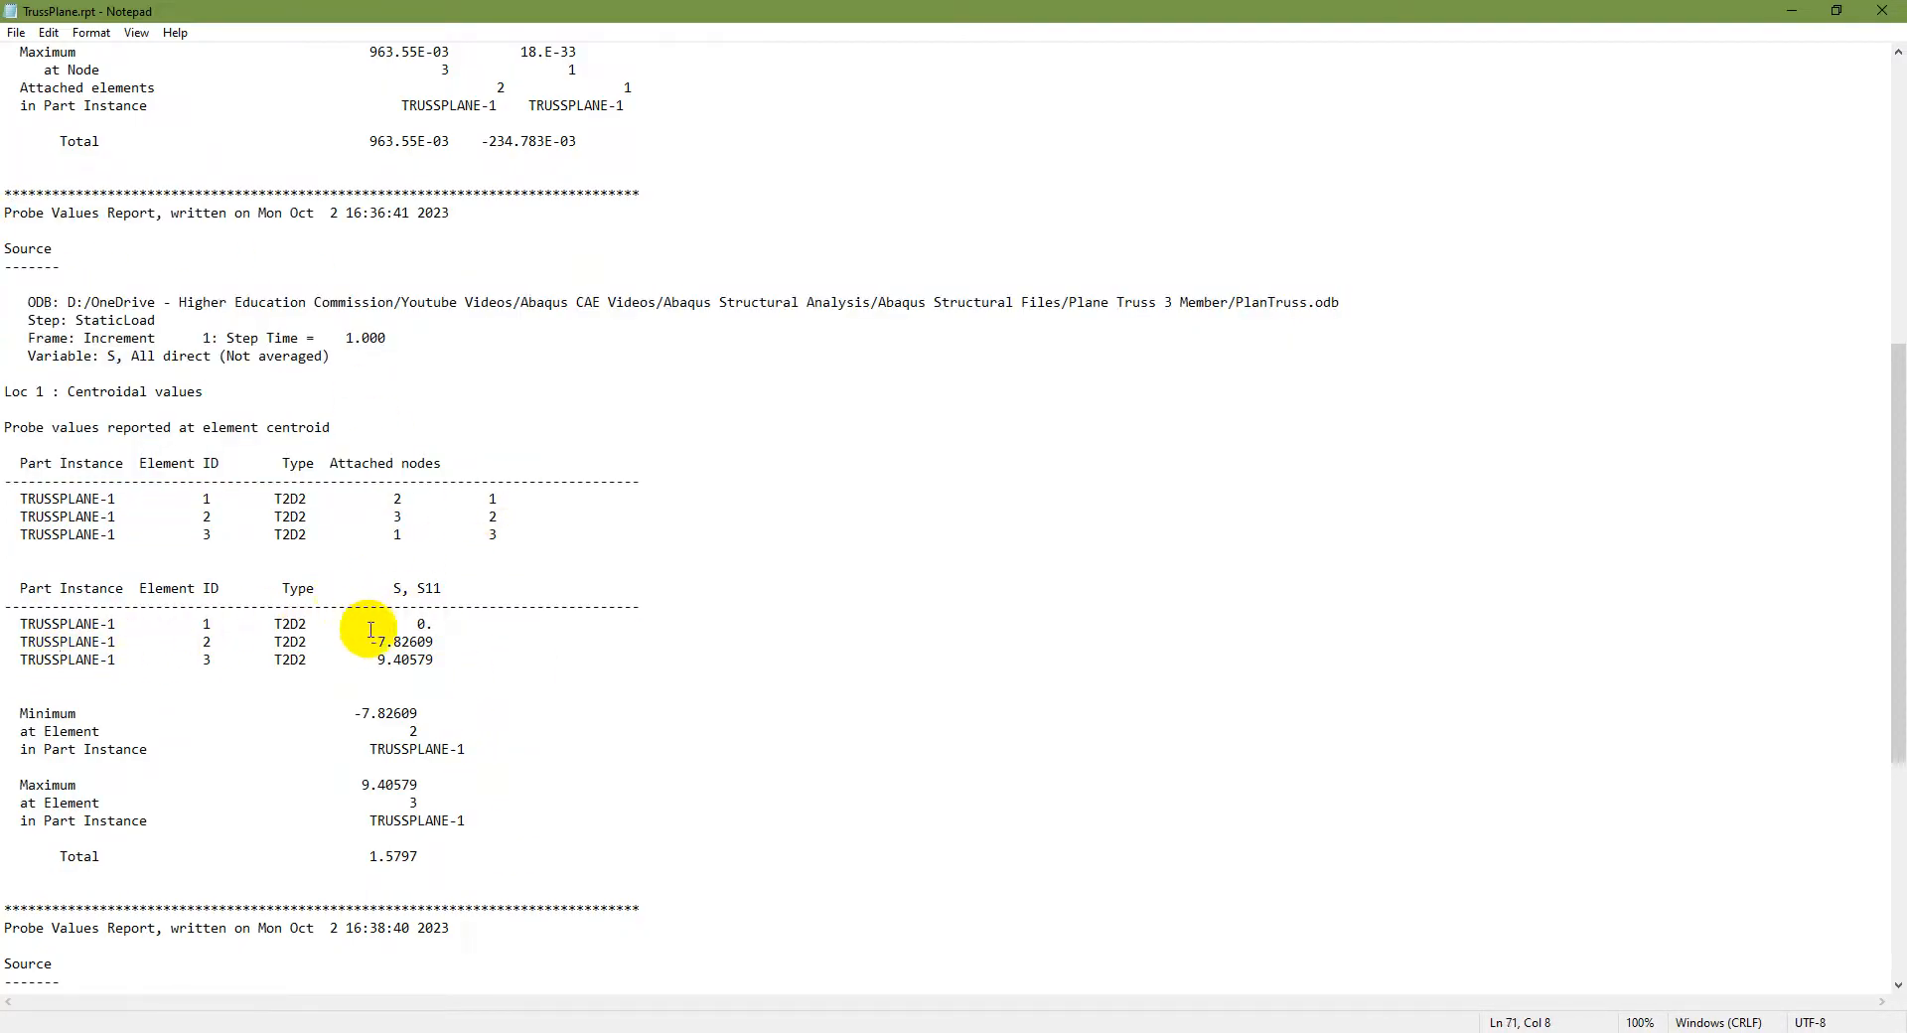
drag(368, 623, 433, 642)
click(496, 640)
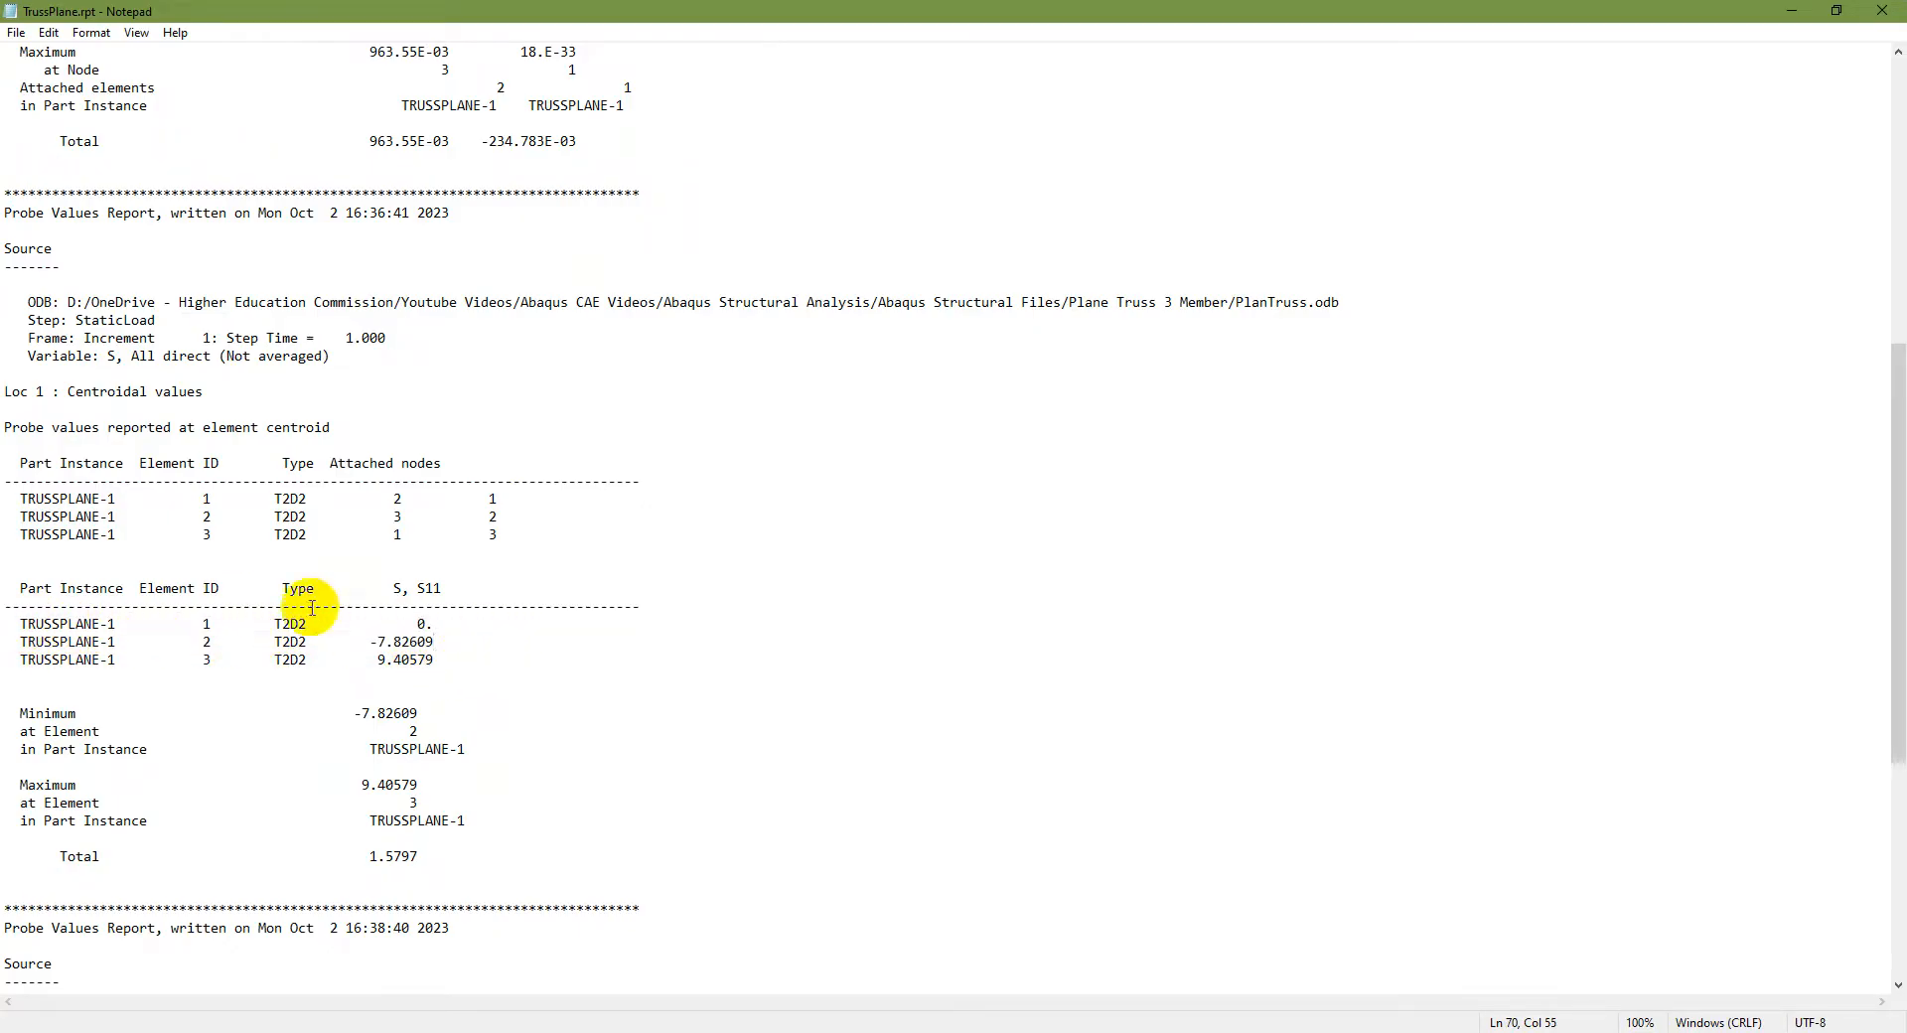
drag(373, 641, 442, 641)
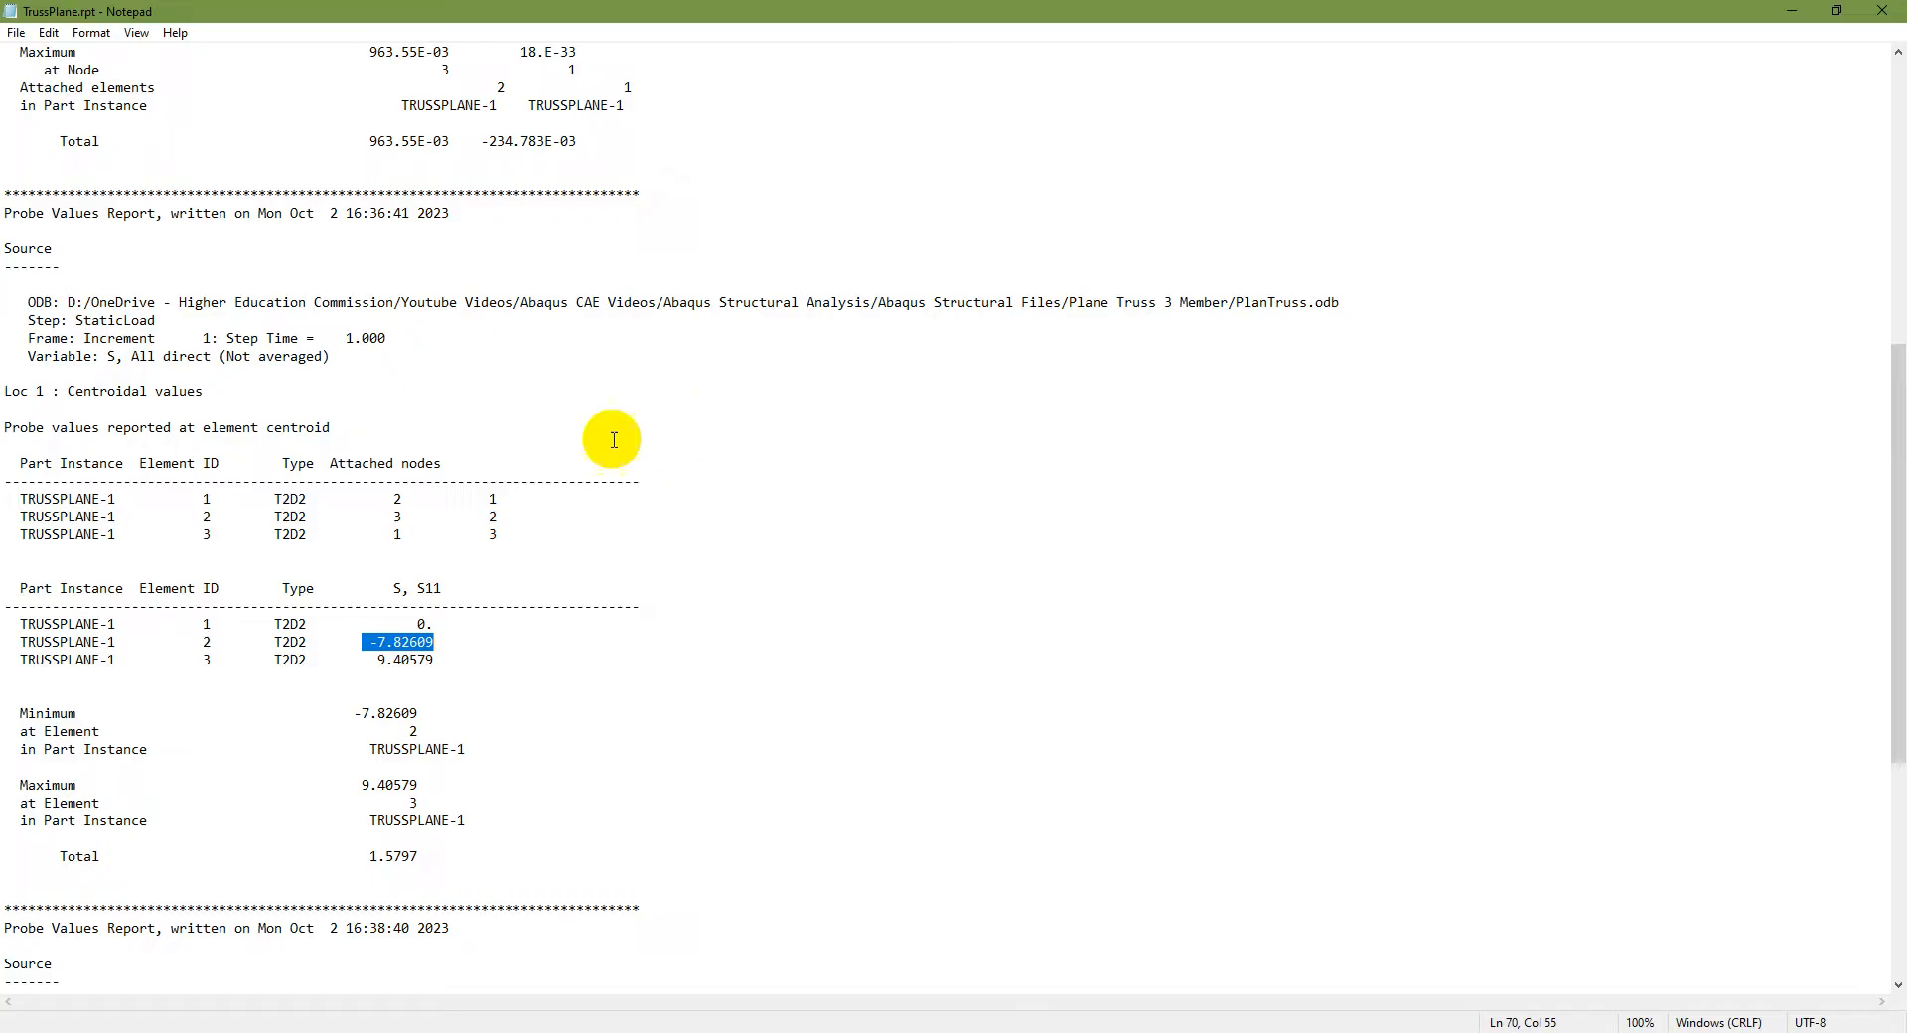
ctrl+scroll(564, 423, up, 3)
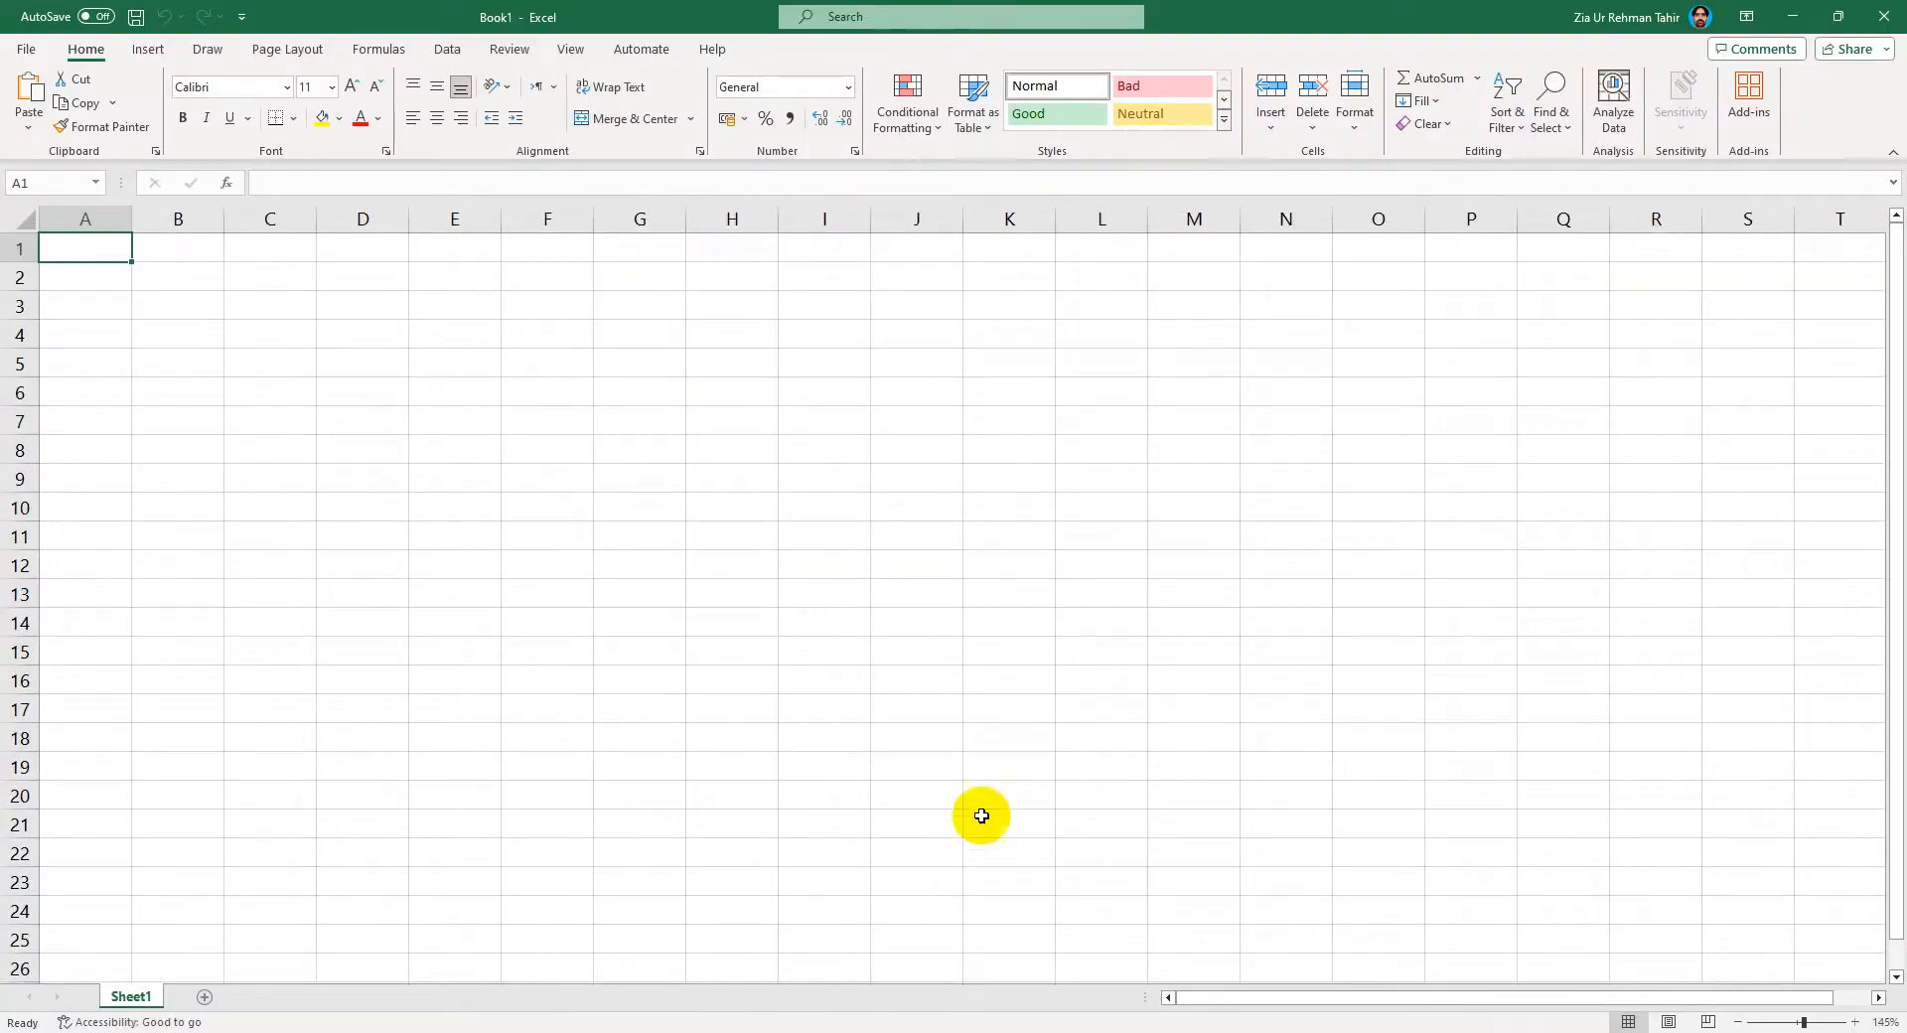
click(1470, 1031)
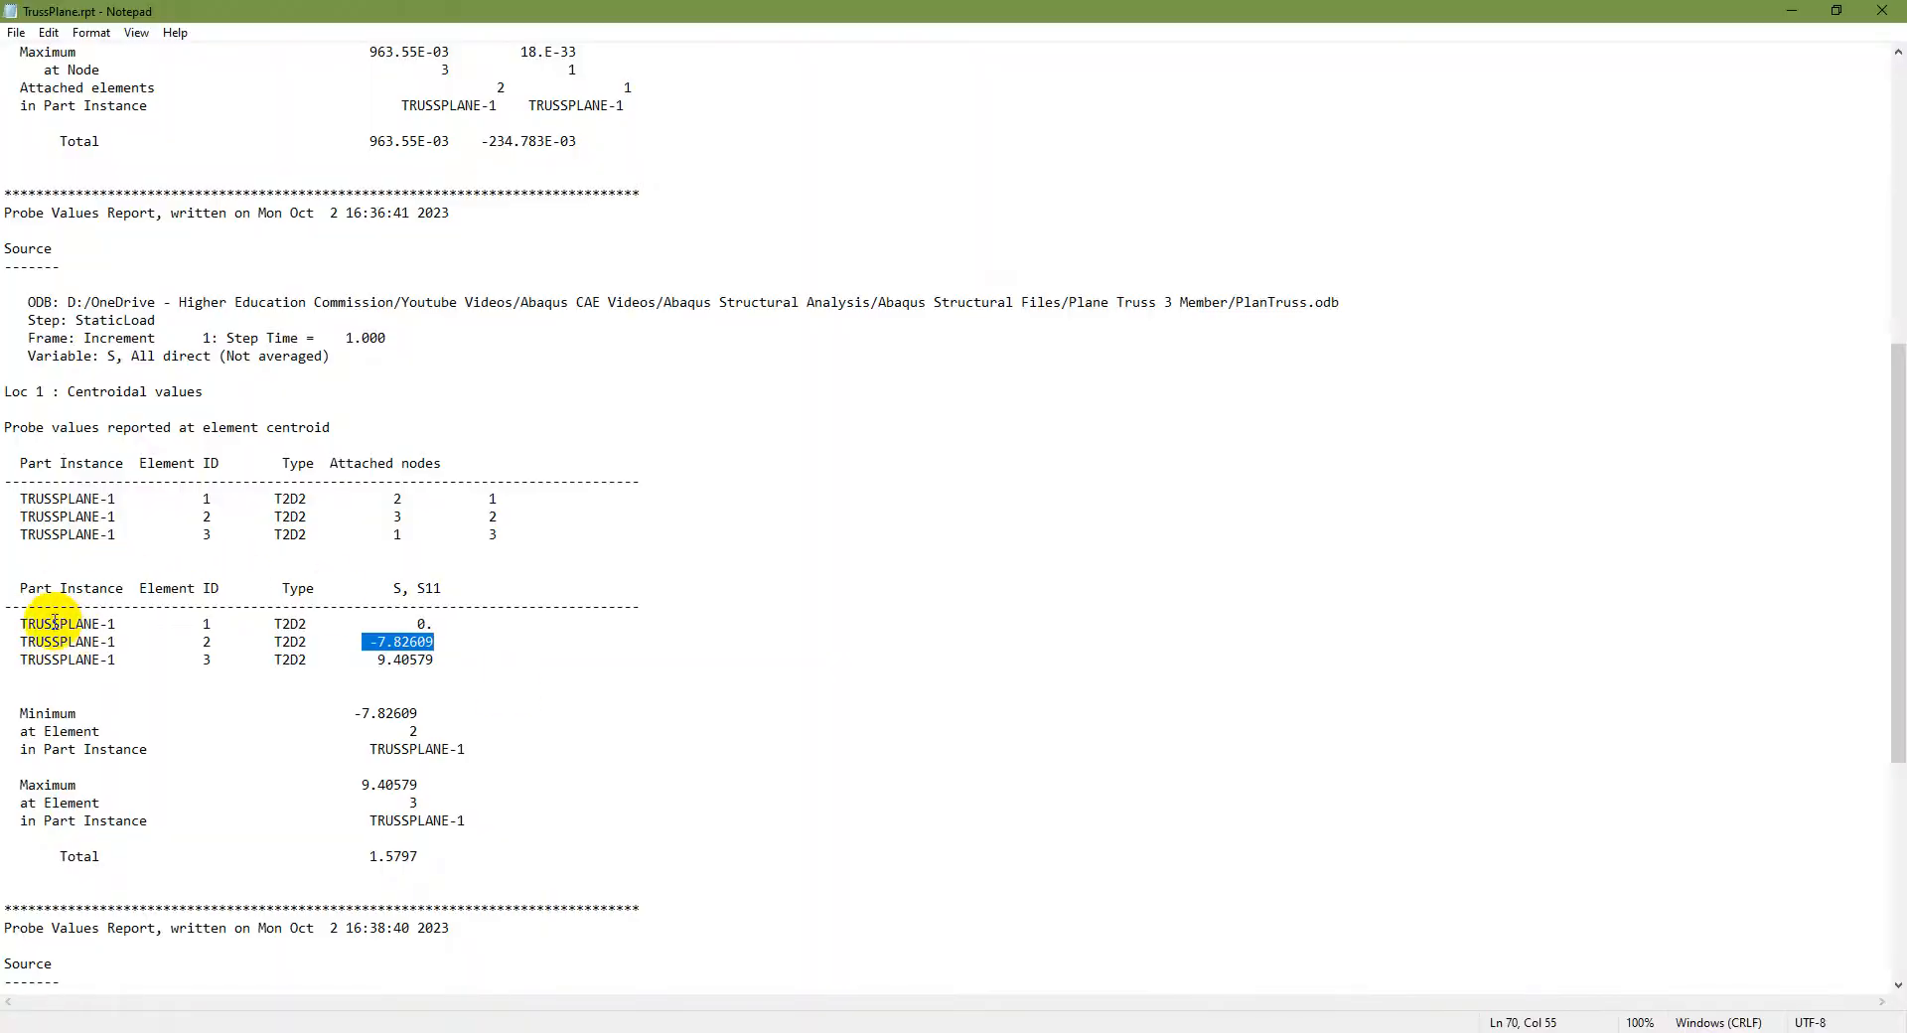
Step: Copy the three element stress rows from the report and paste them into cell A1 of a blank Excel sheet
drag(22, 626, 451, 650)
key(ctrl+c)
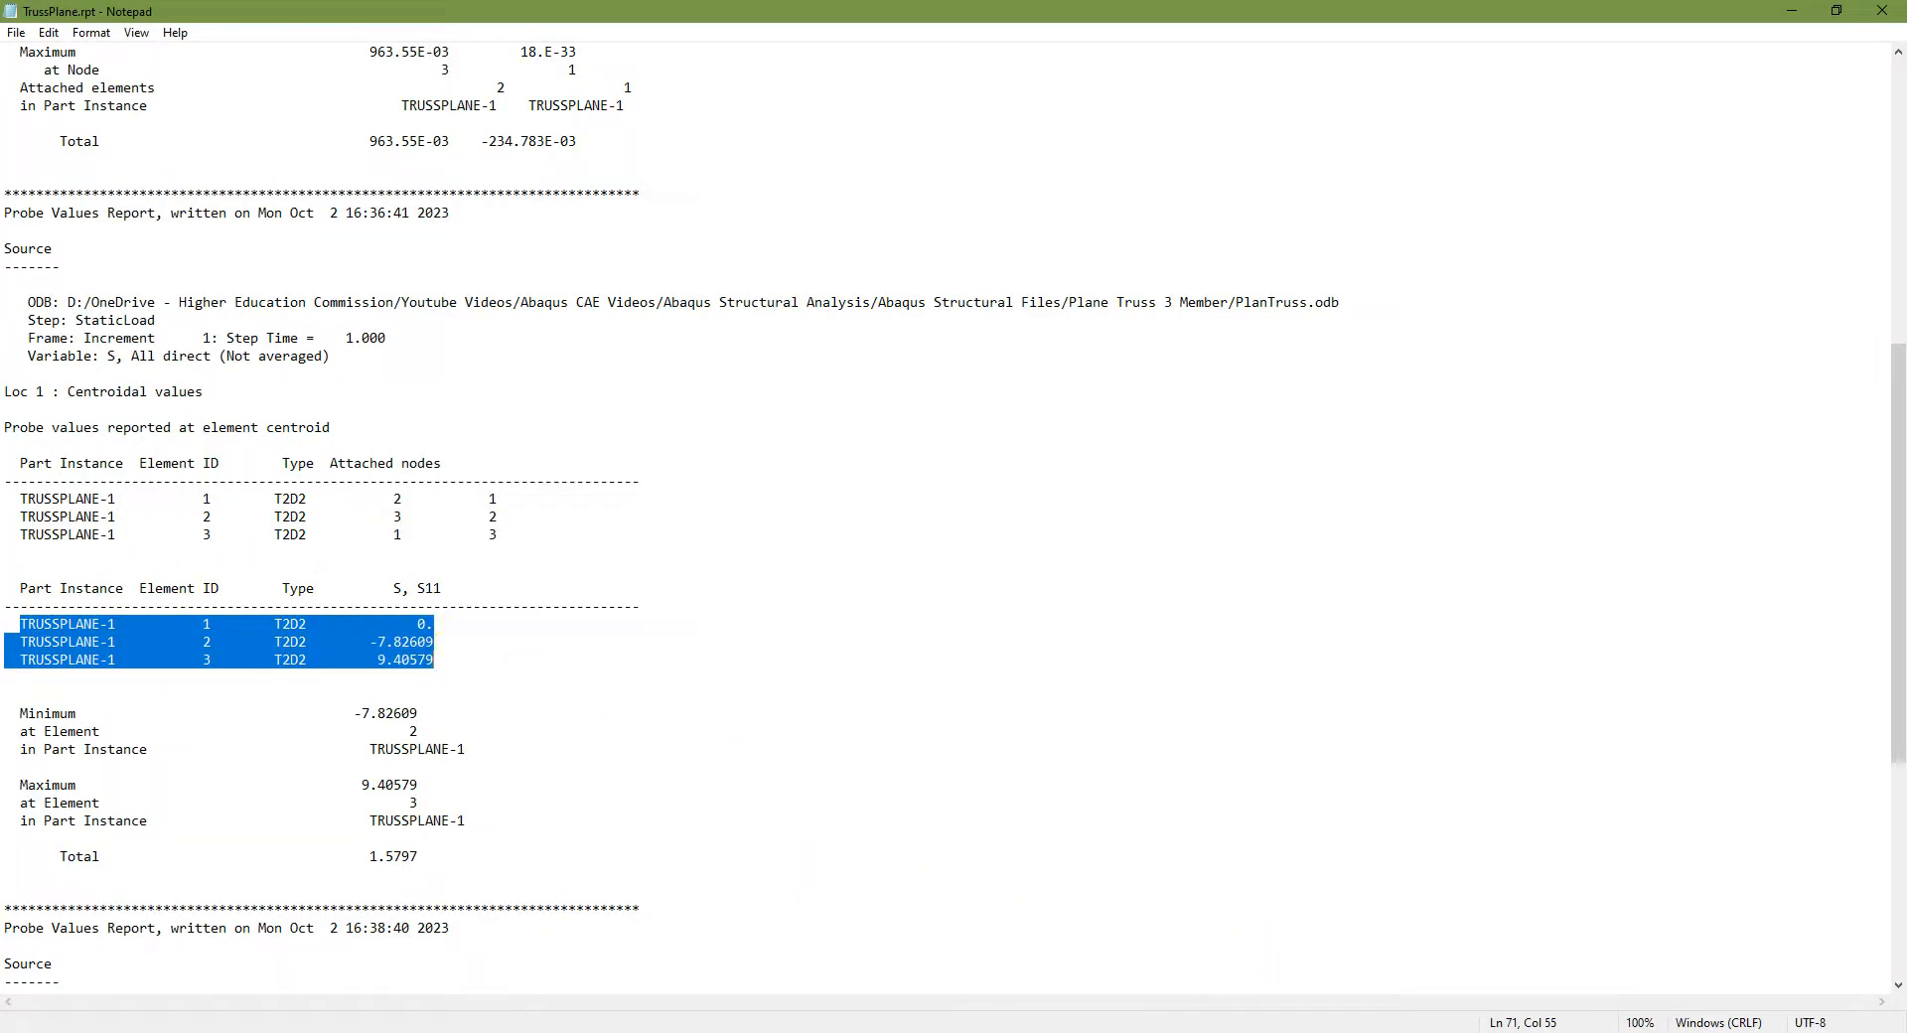
click(1138, 1032)
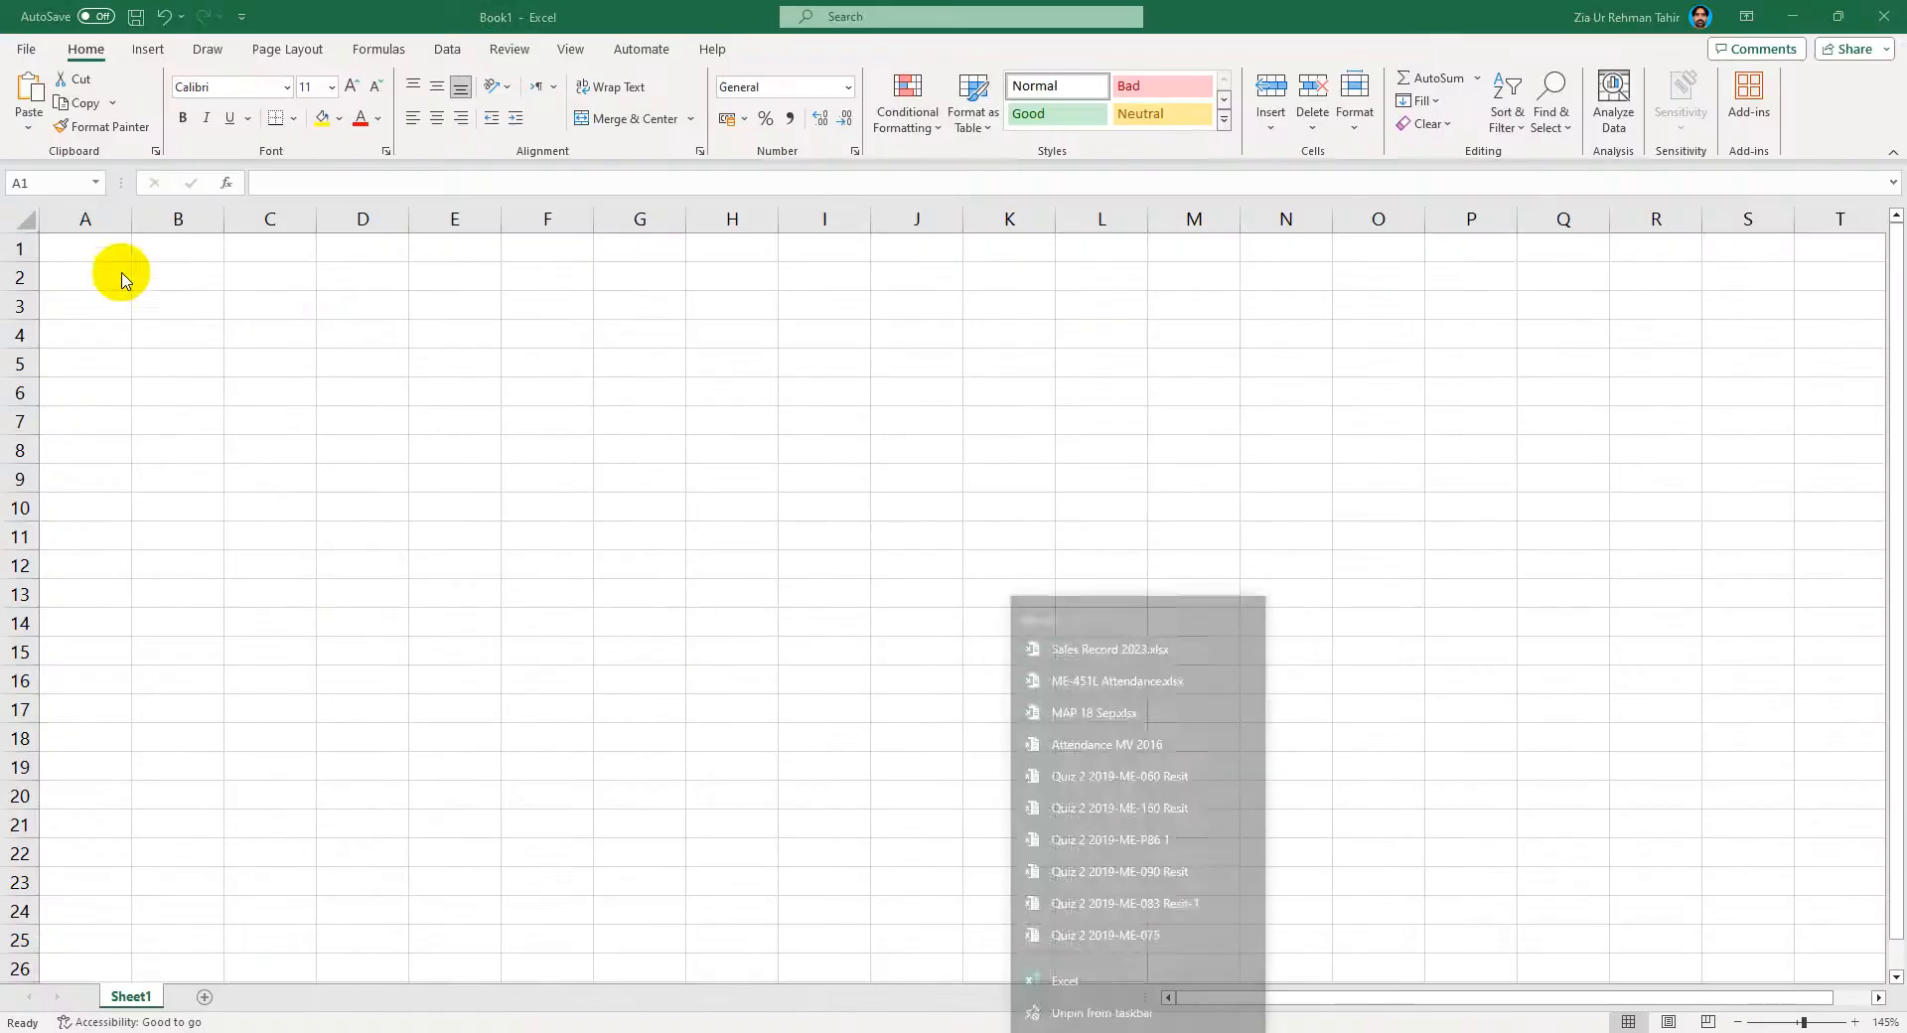
click(83, 248)
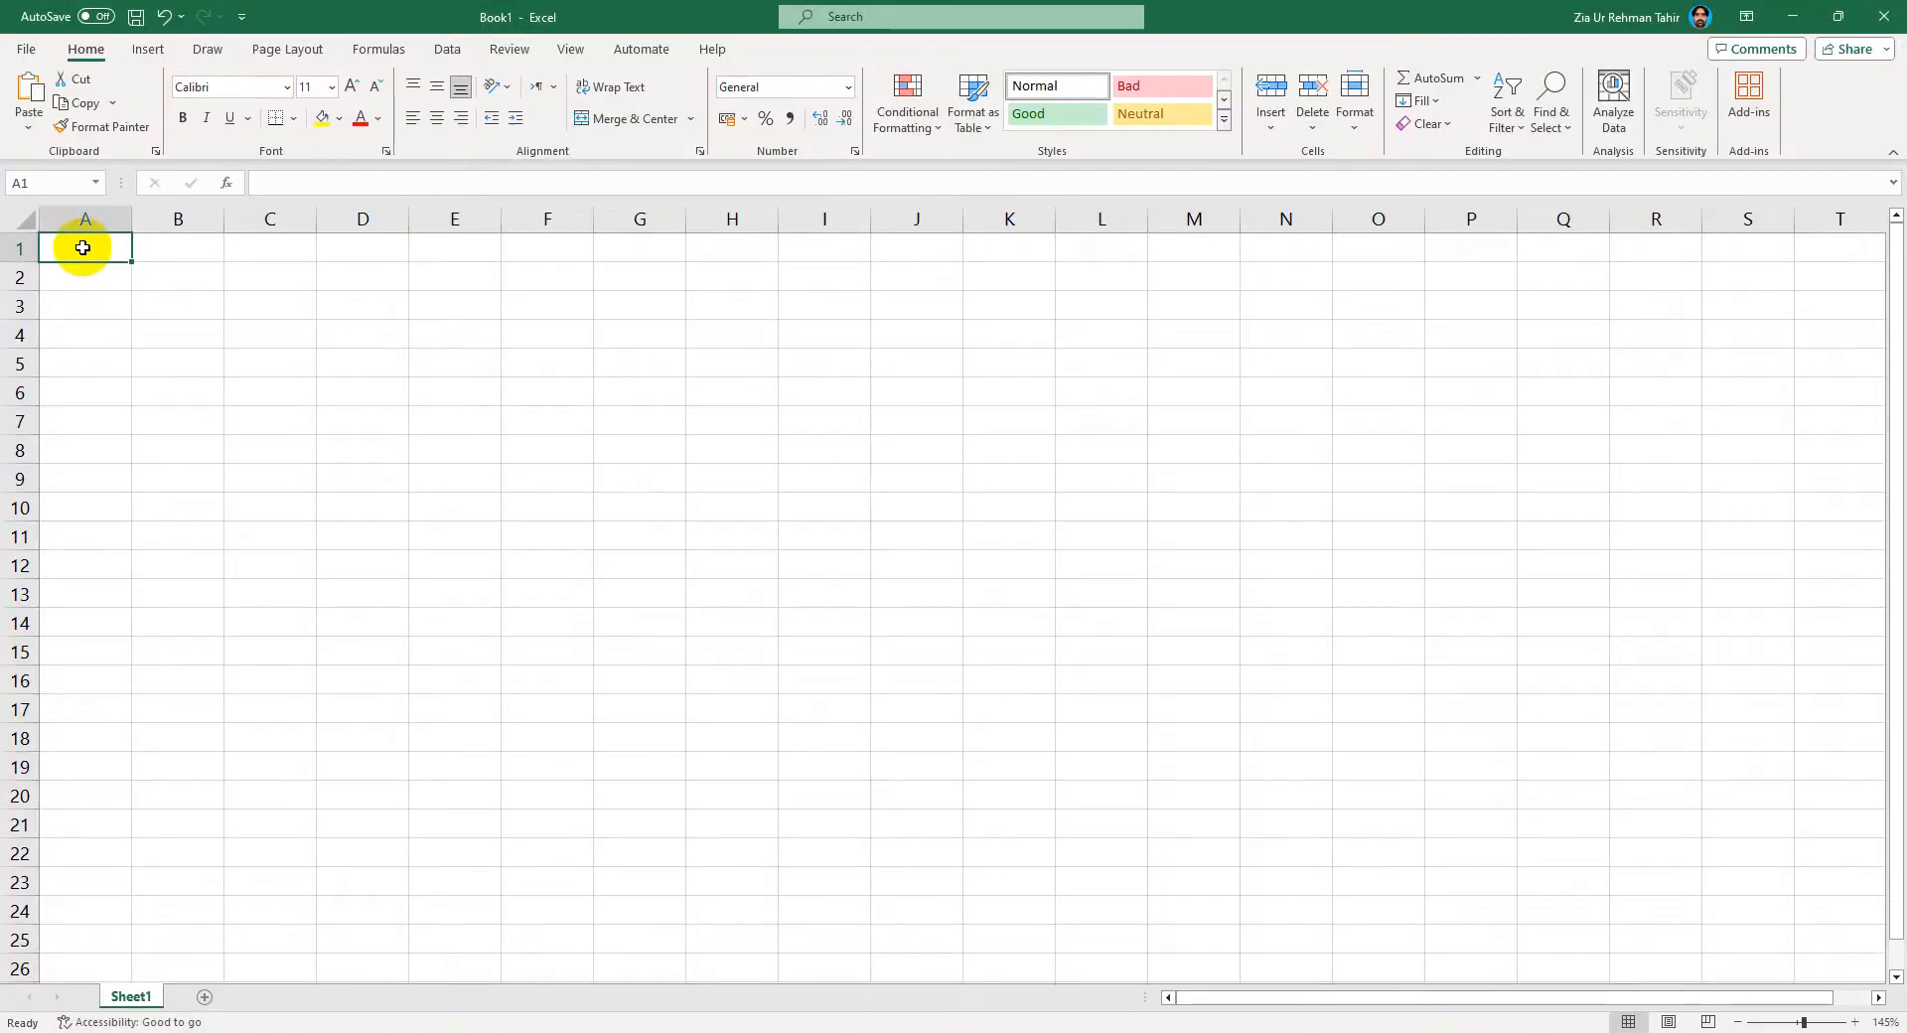
key(ctrl+v)
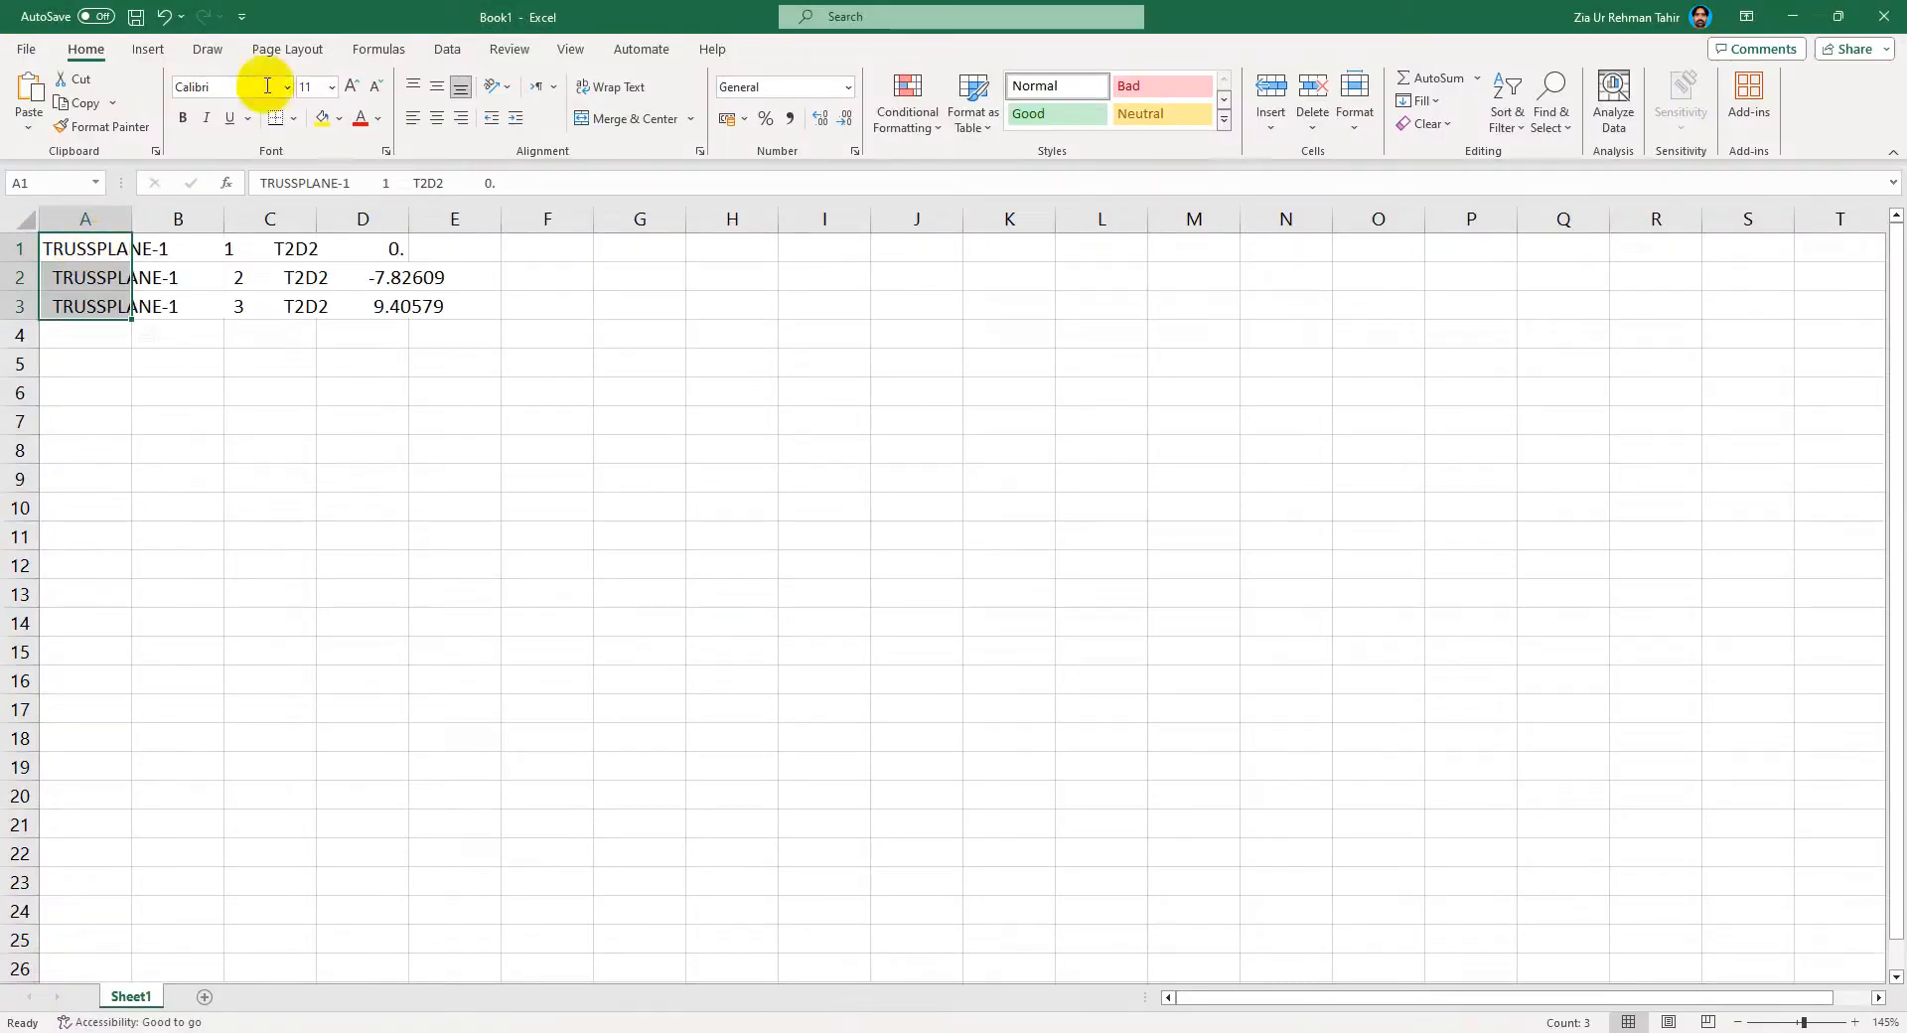
Step: Split the pasted element stress rows into separate columns using Text to Columns with fixed-width breaks
click(447, 49)
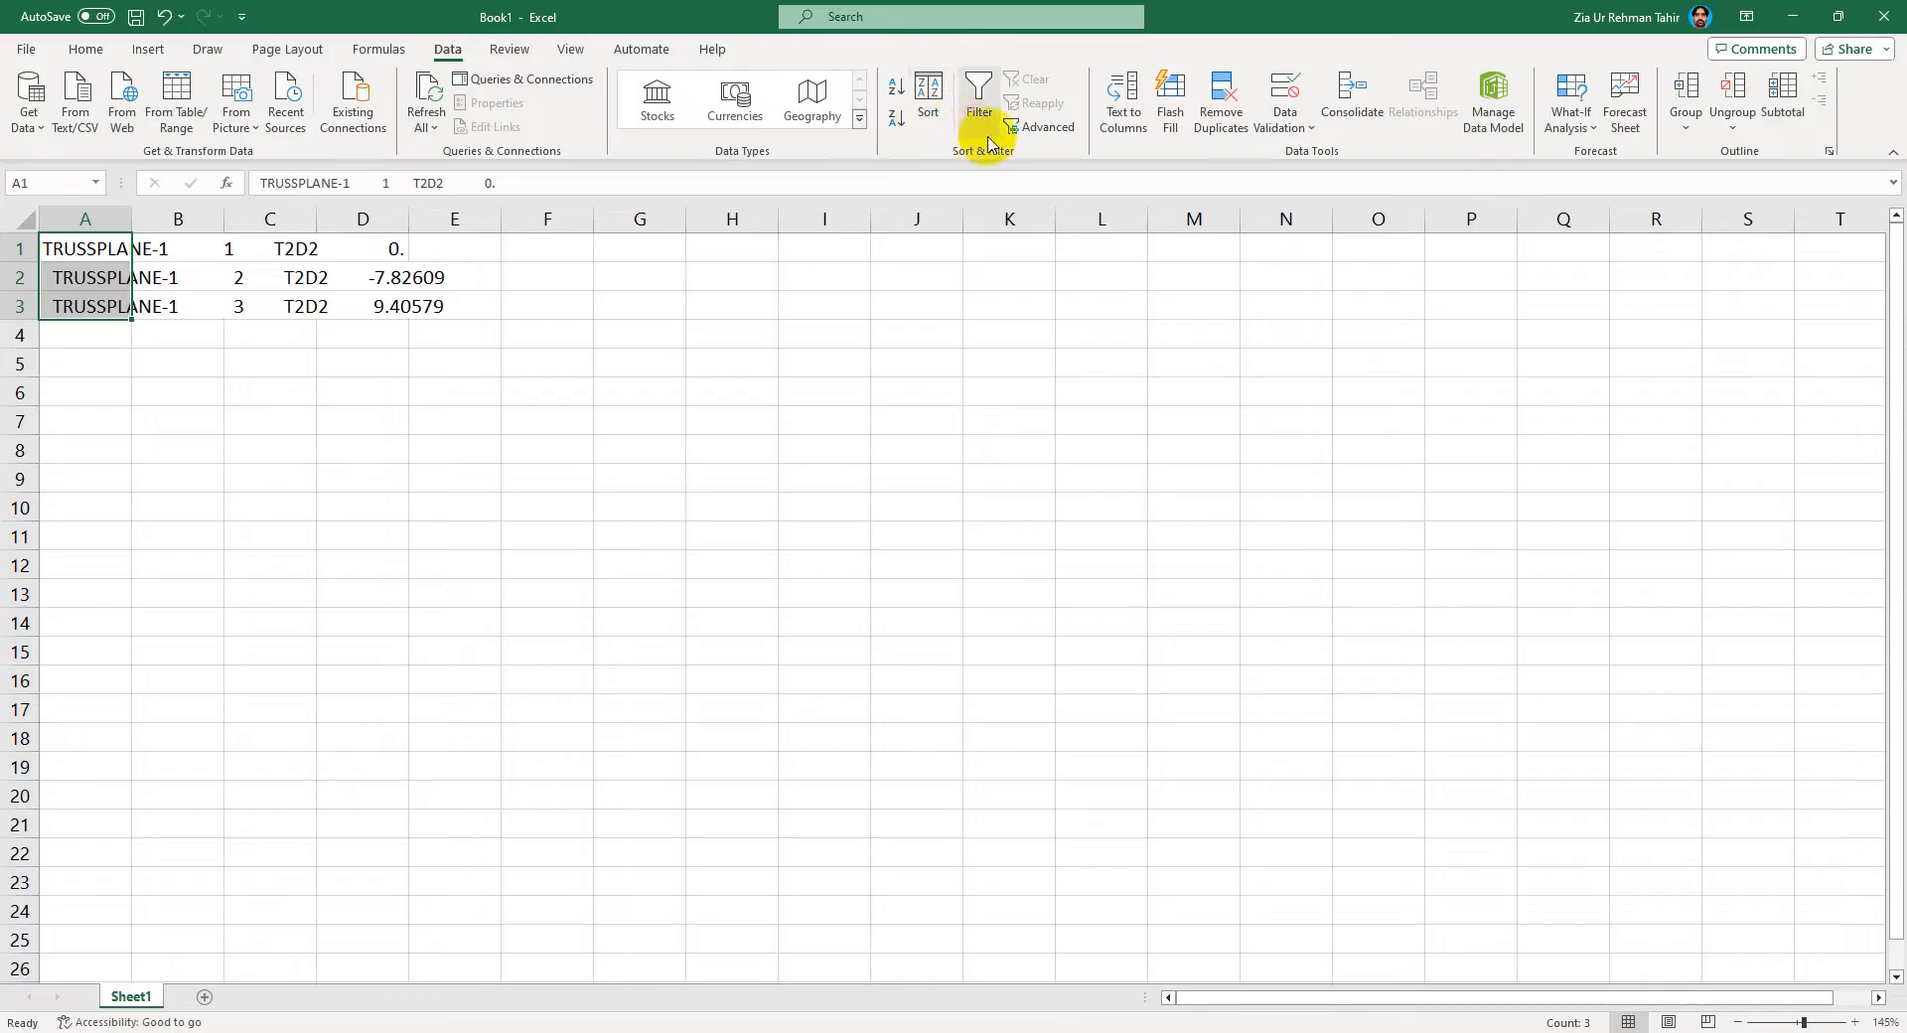
click(1142, 112)
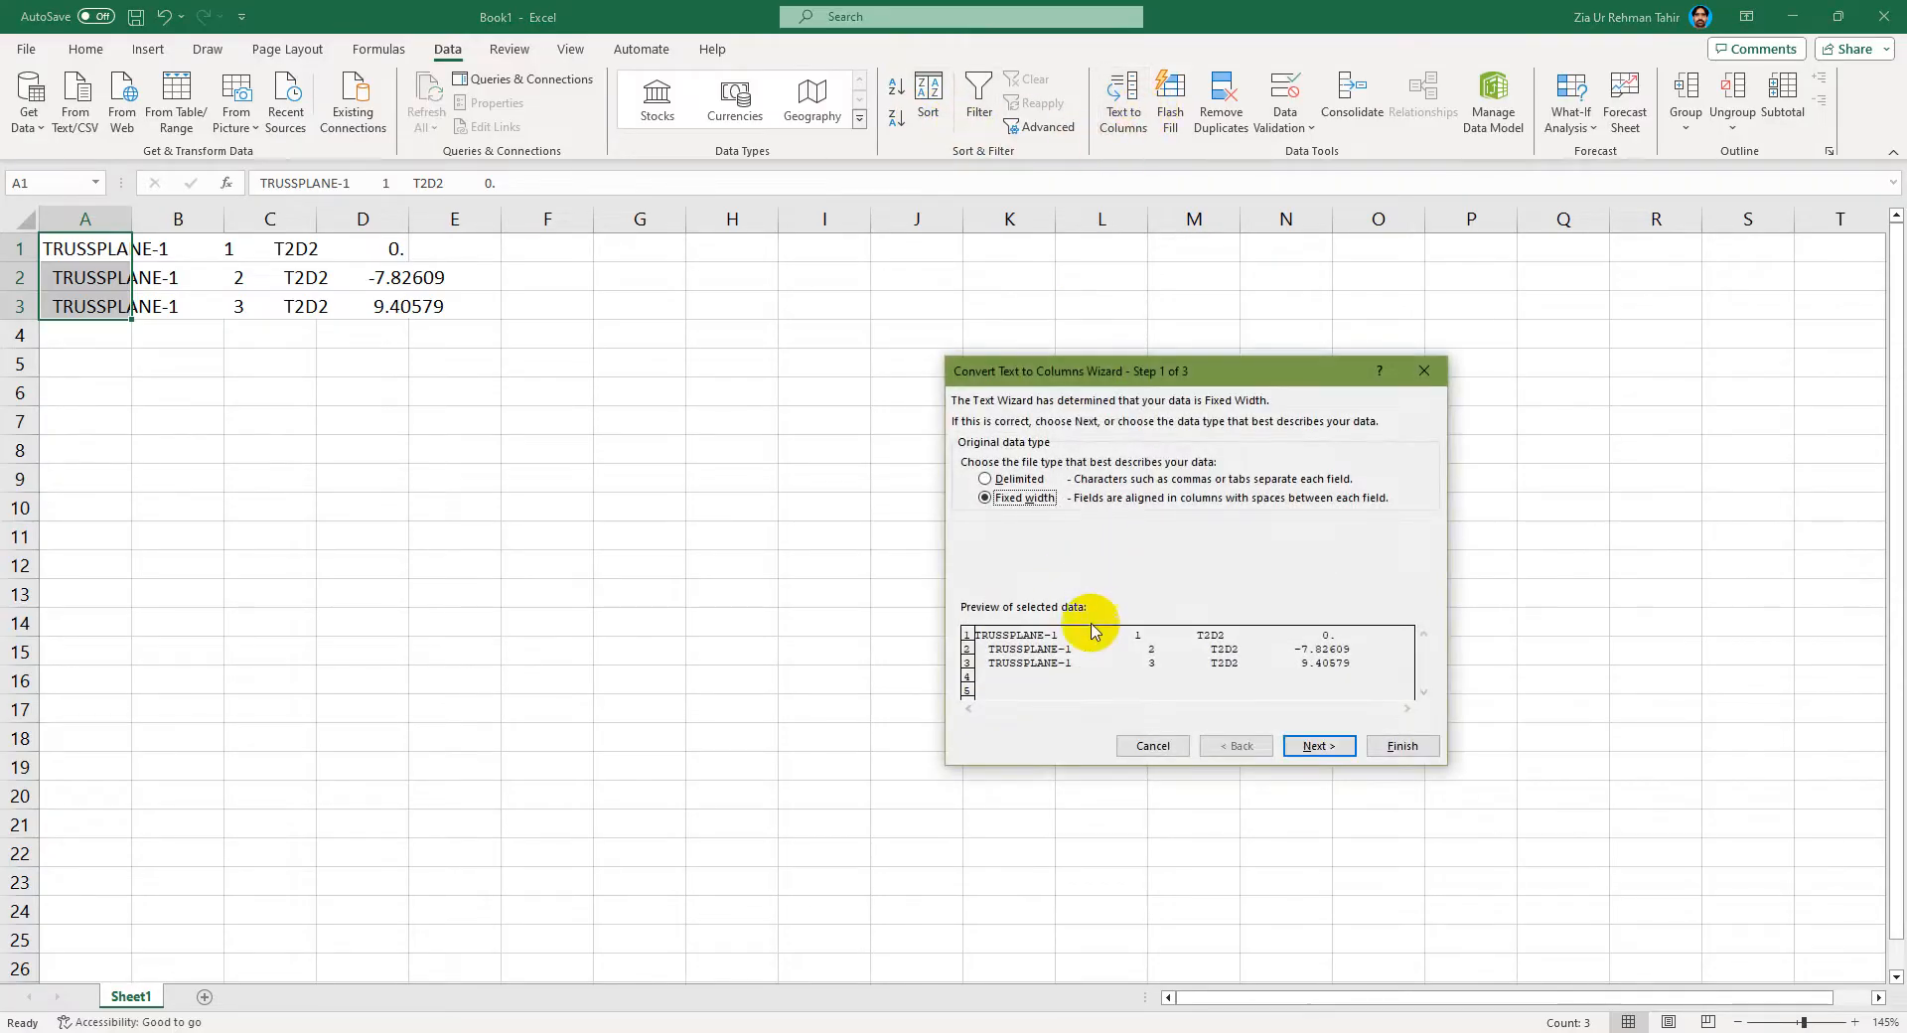
click(1316, 748)
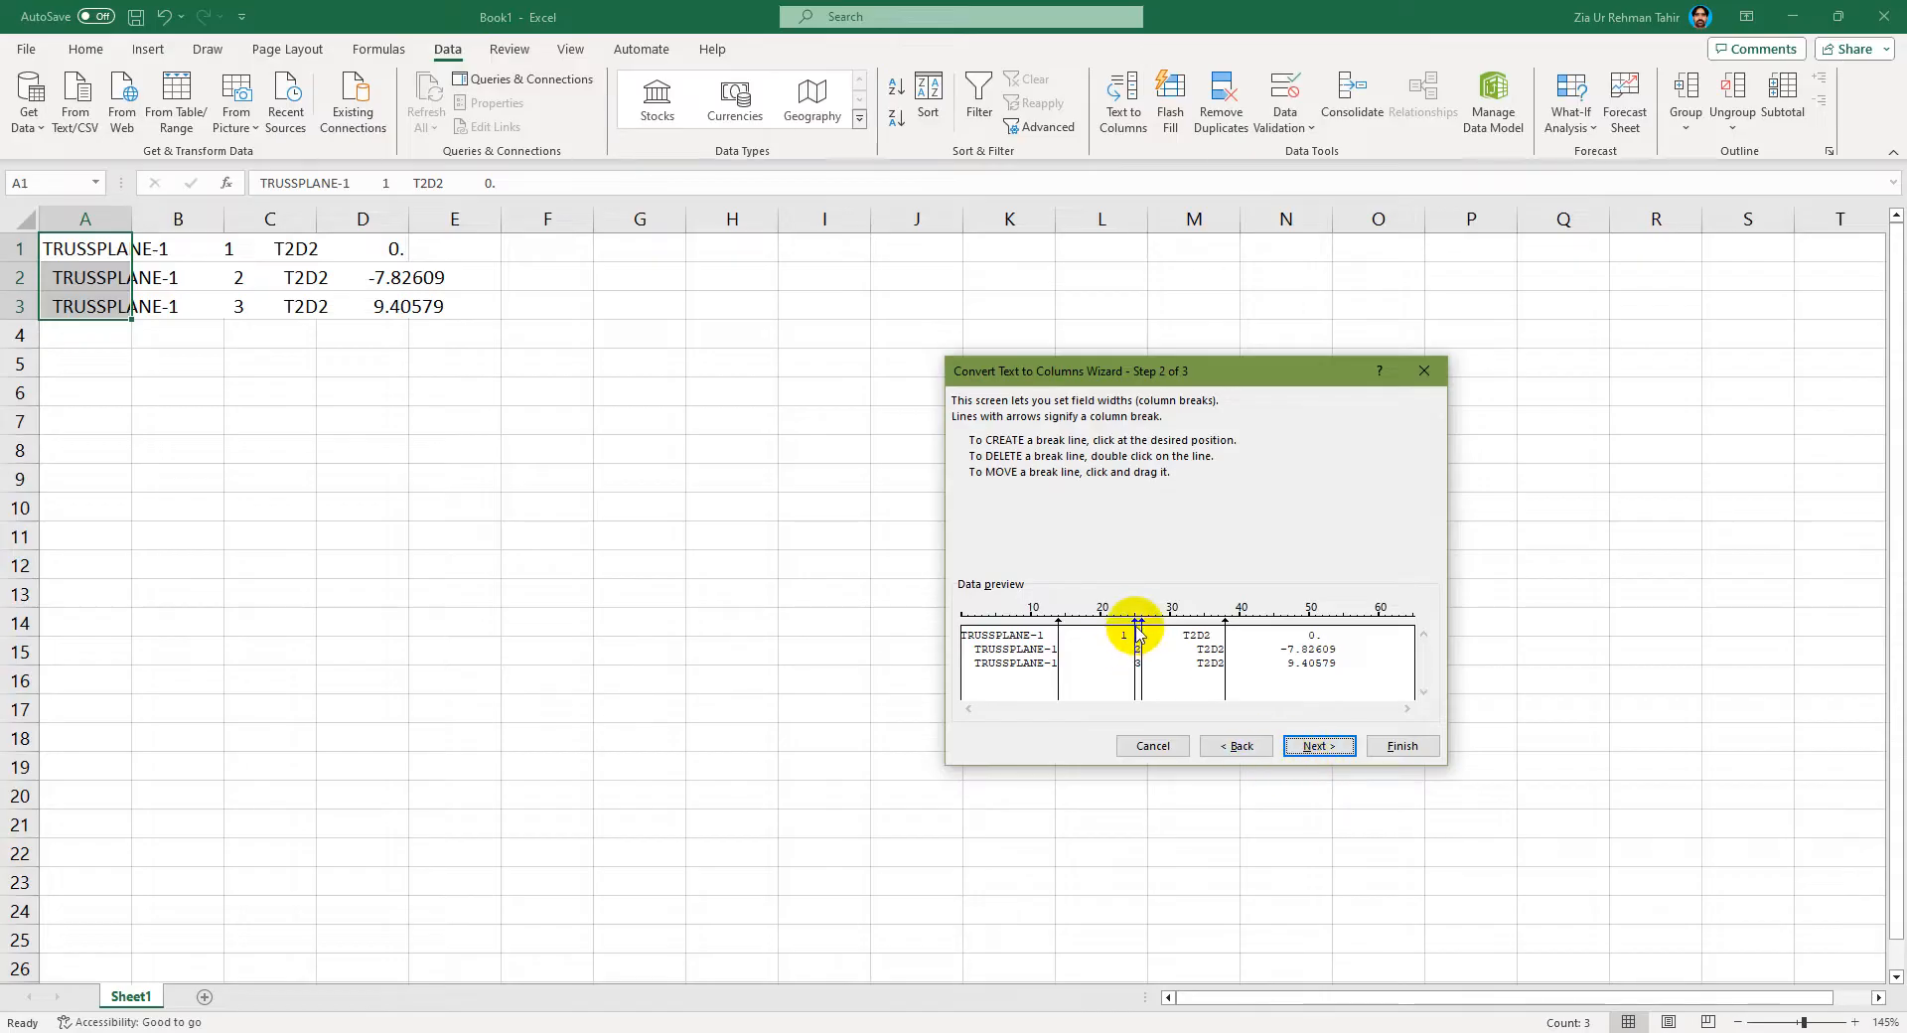
drag(1138, 622, 1141, 626)
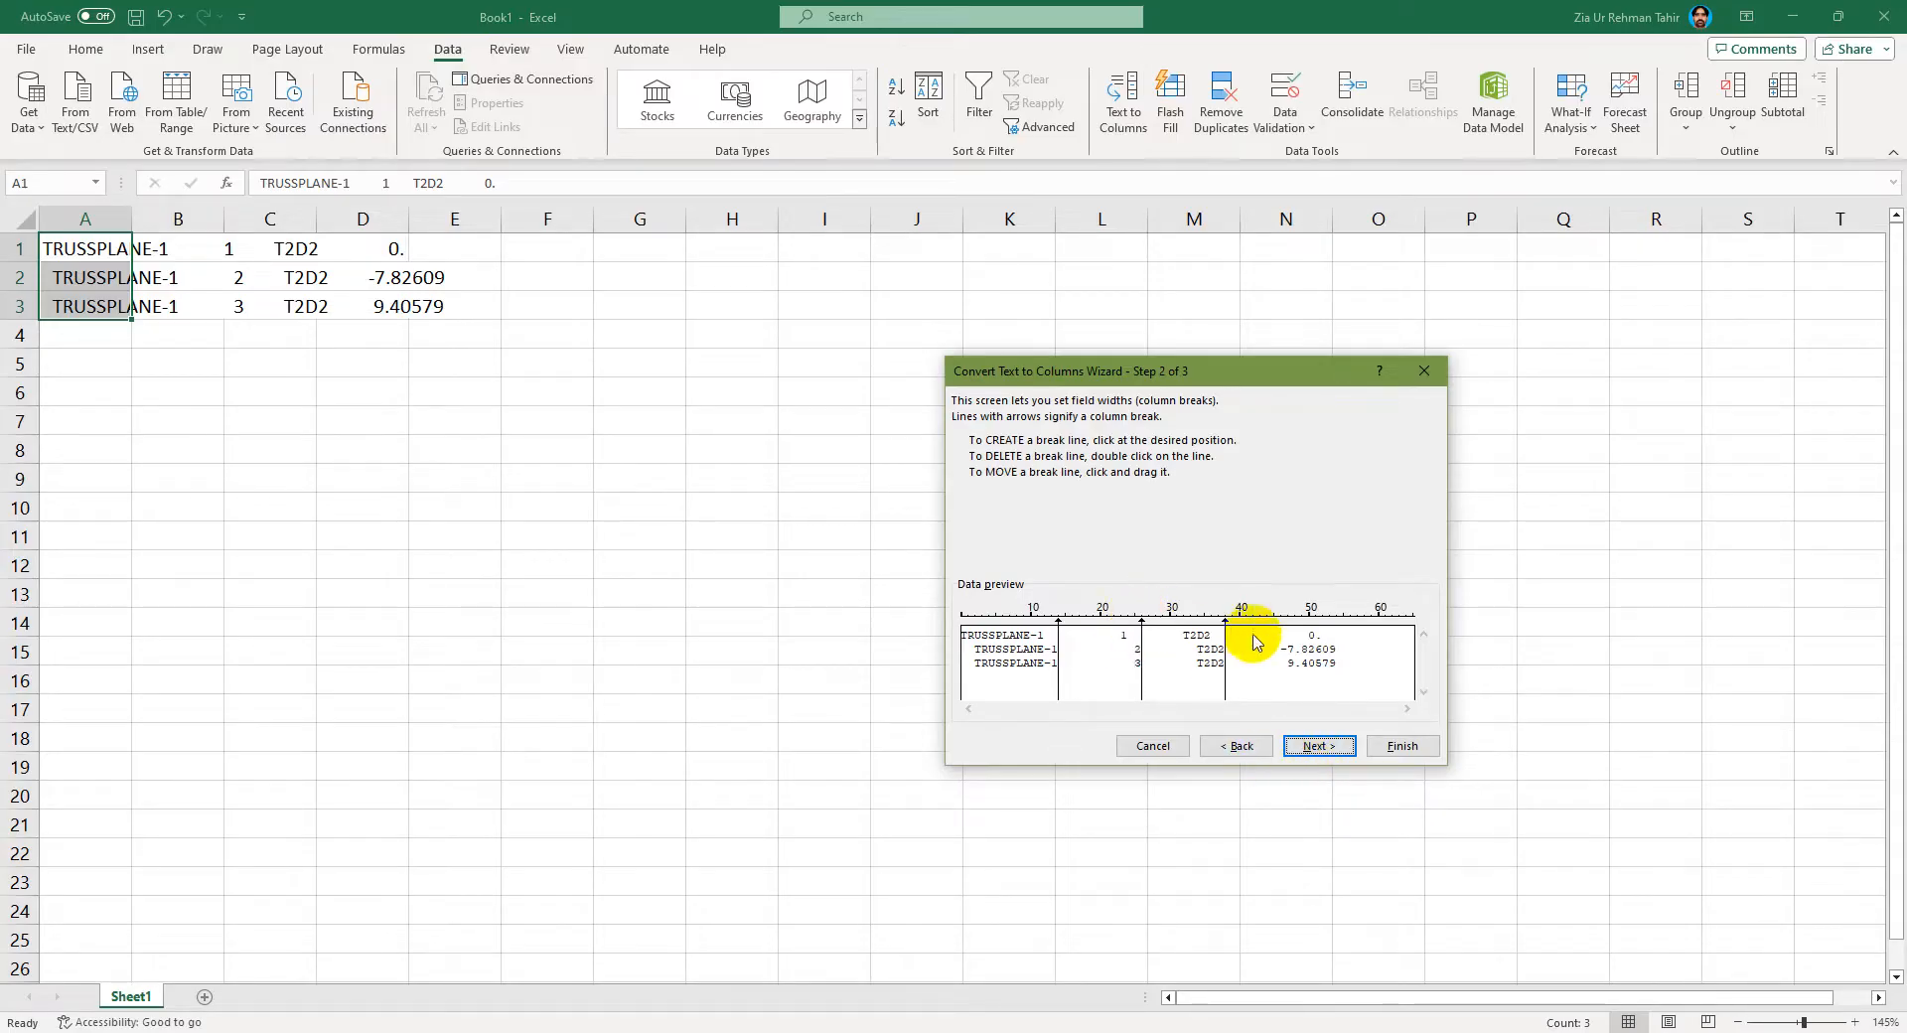
click(1313, 747)
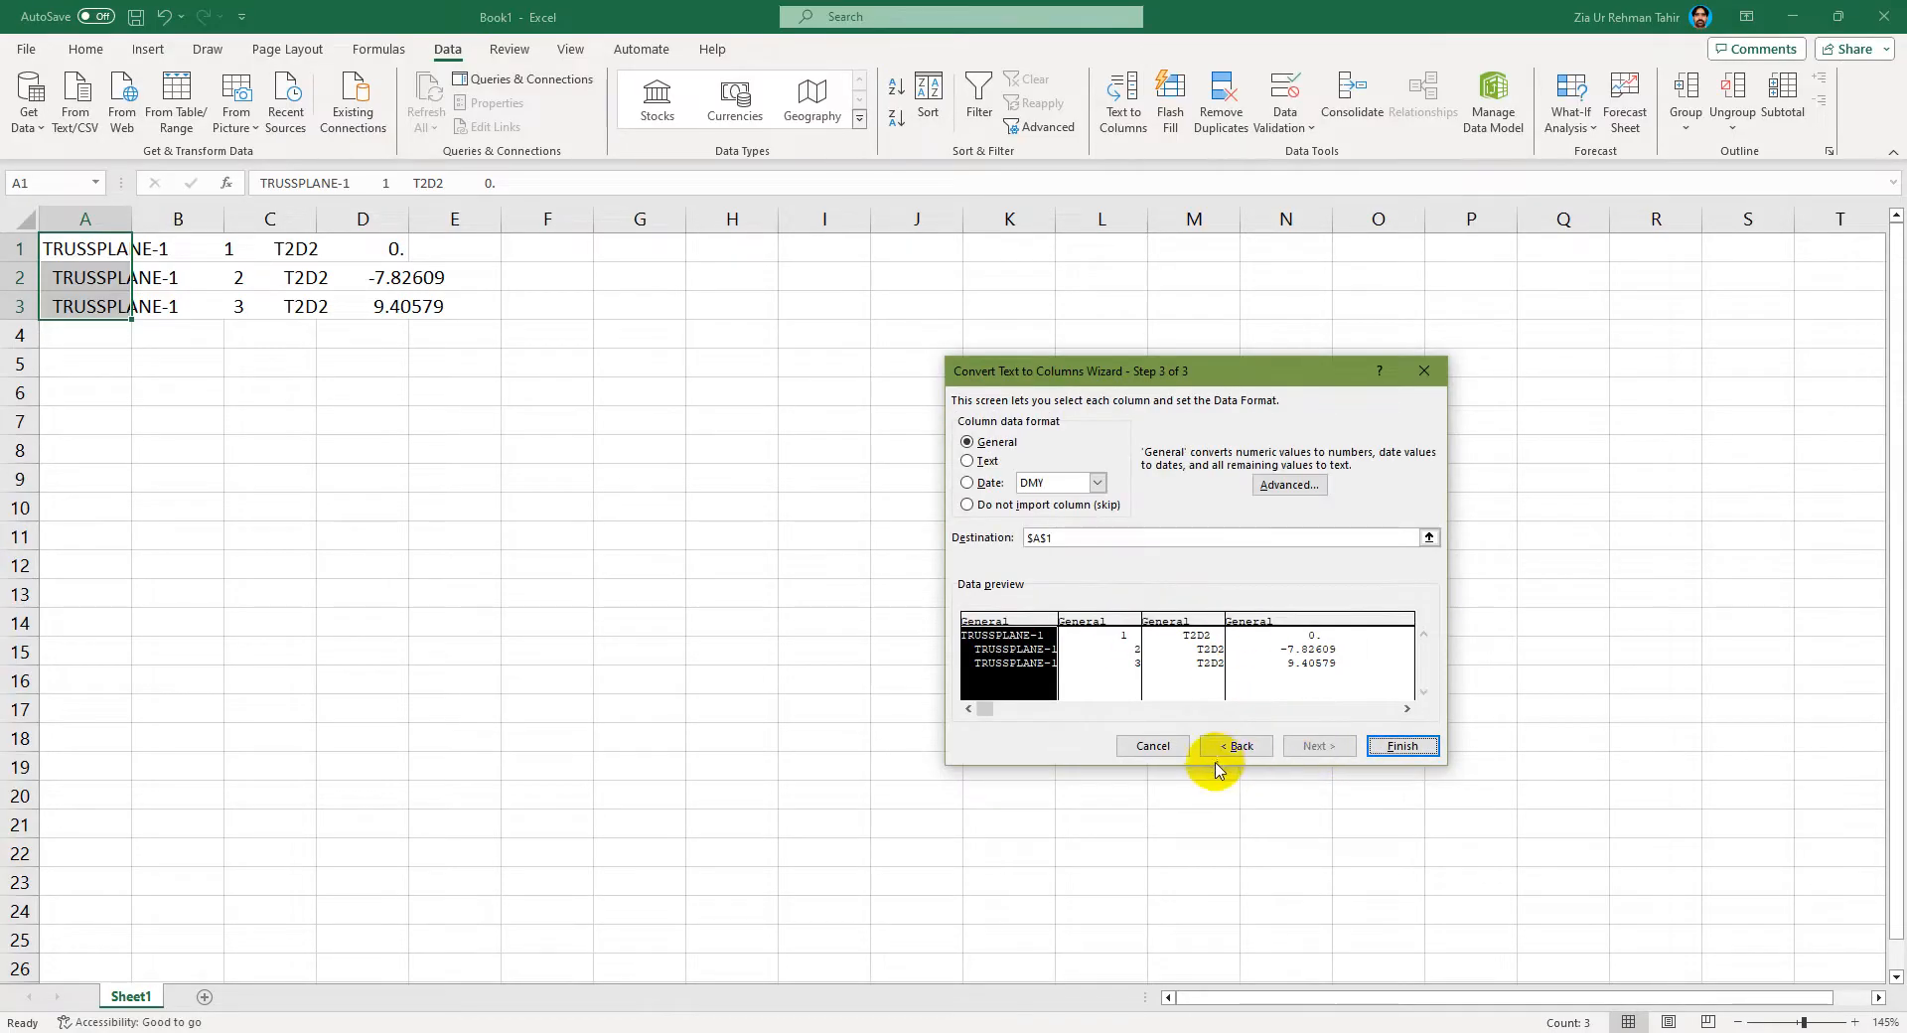
click(1402, 746)
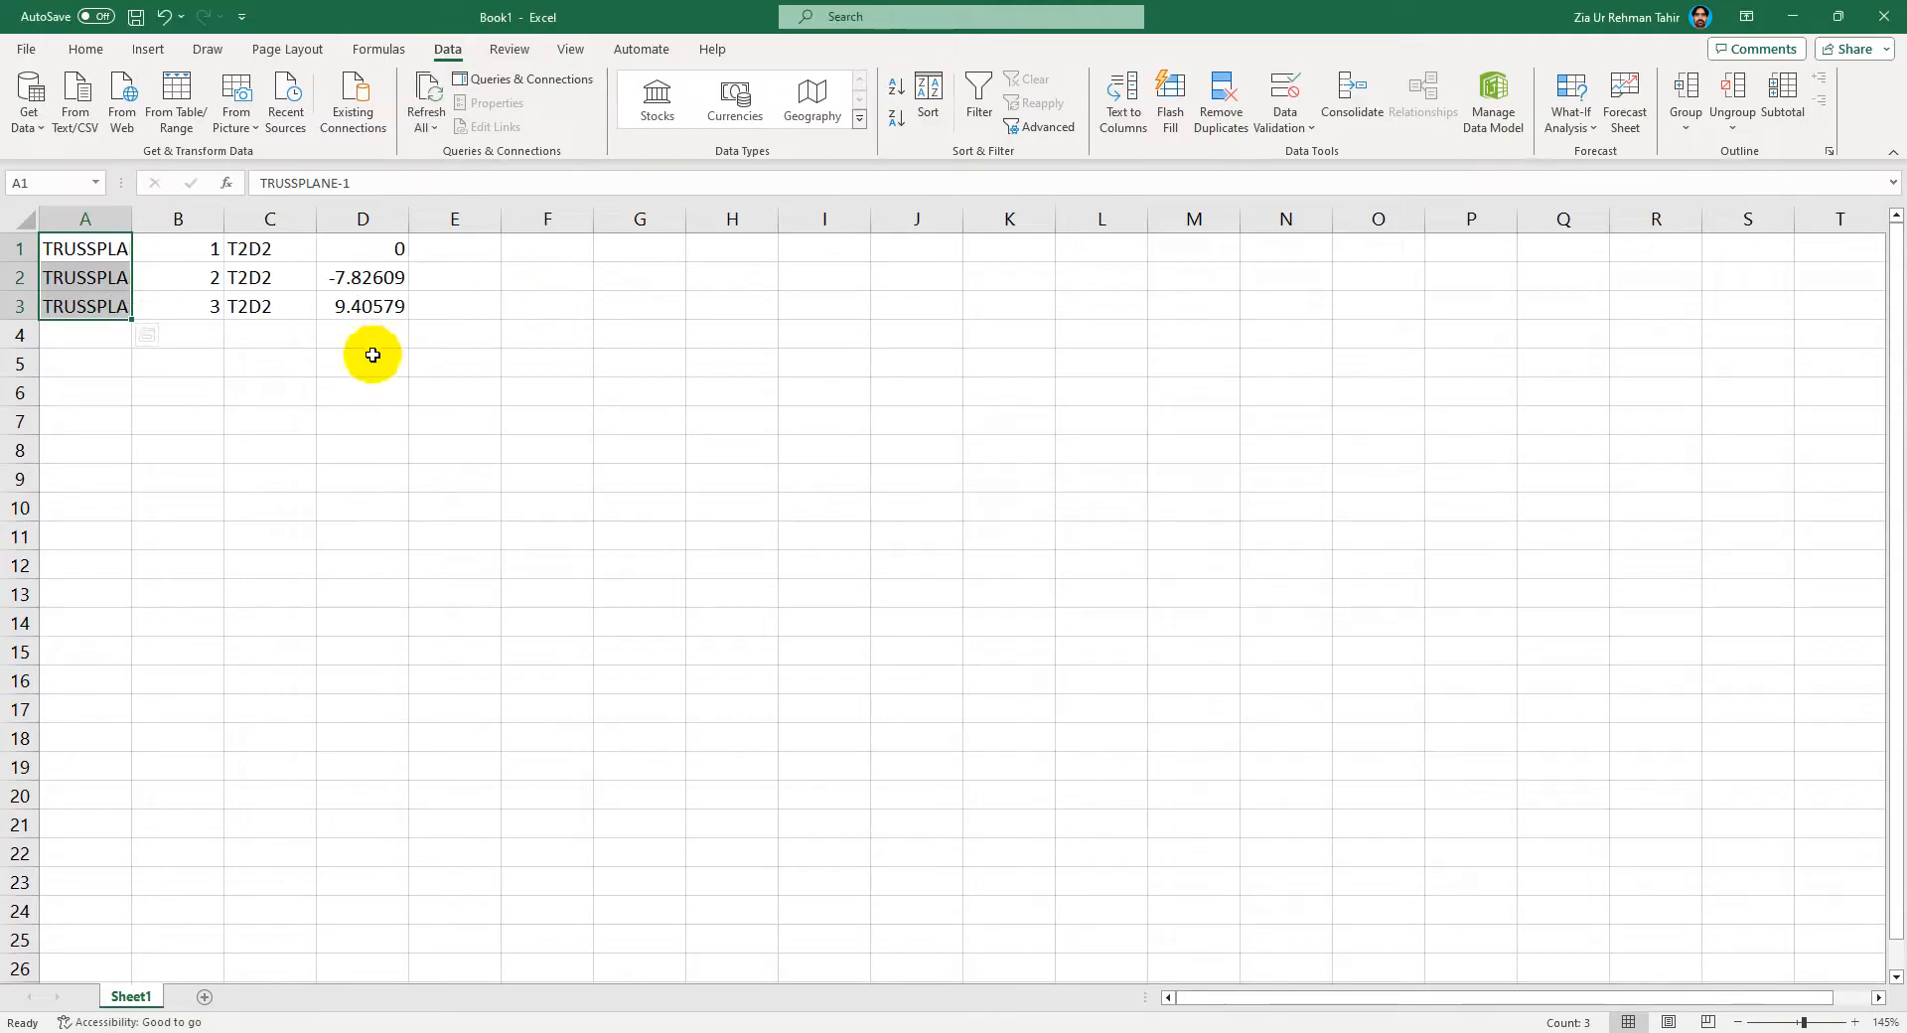
Step: Compute member forces in column E with the formula =2300*D2 and fill it down to row 3
click(366, 298)
click(365, 281)
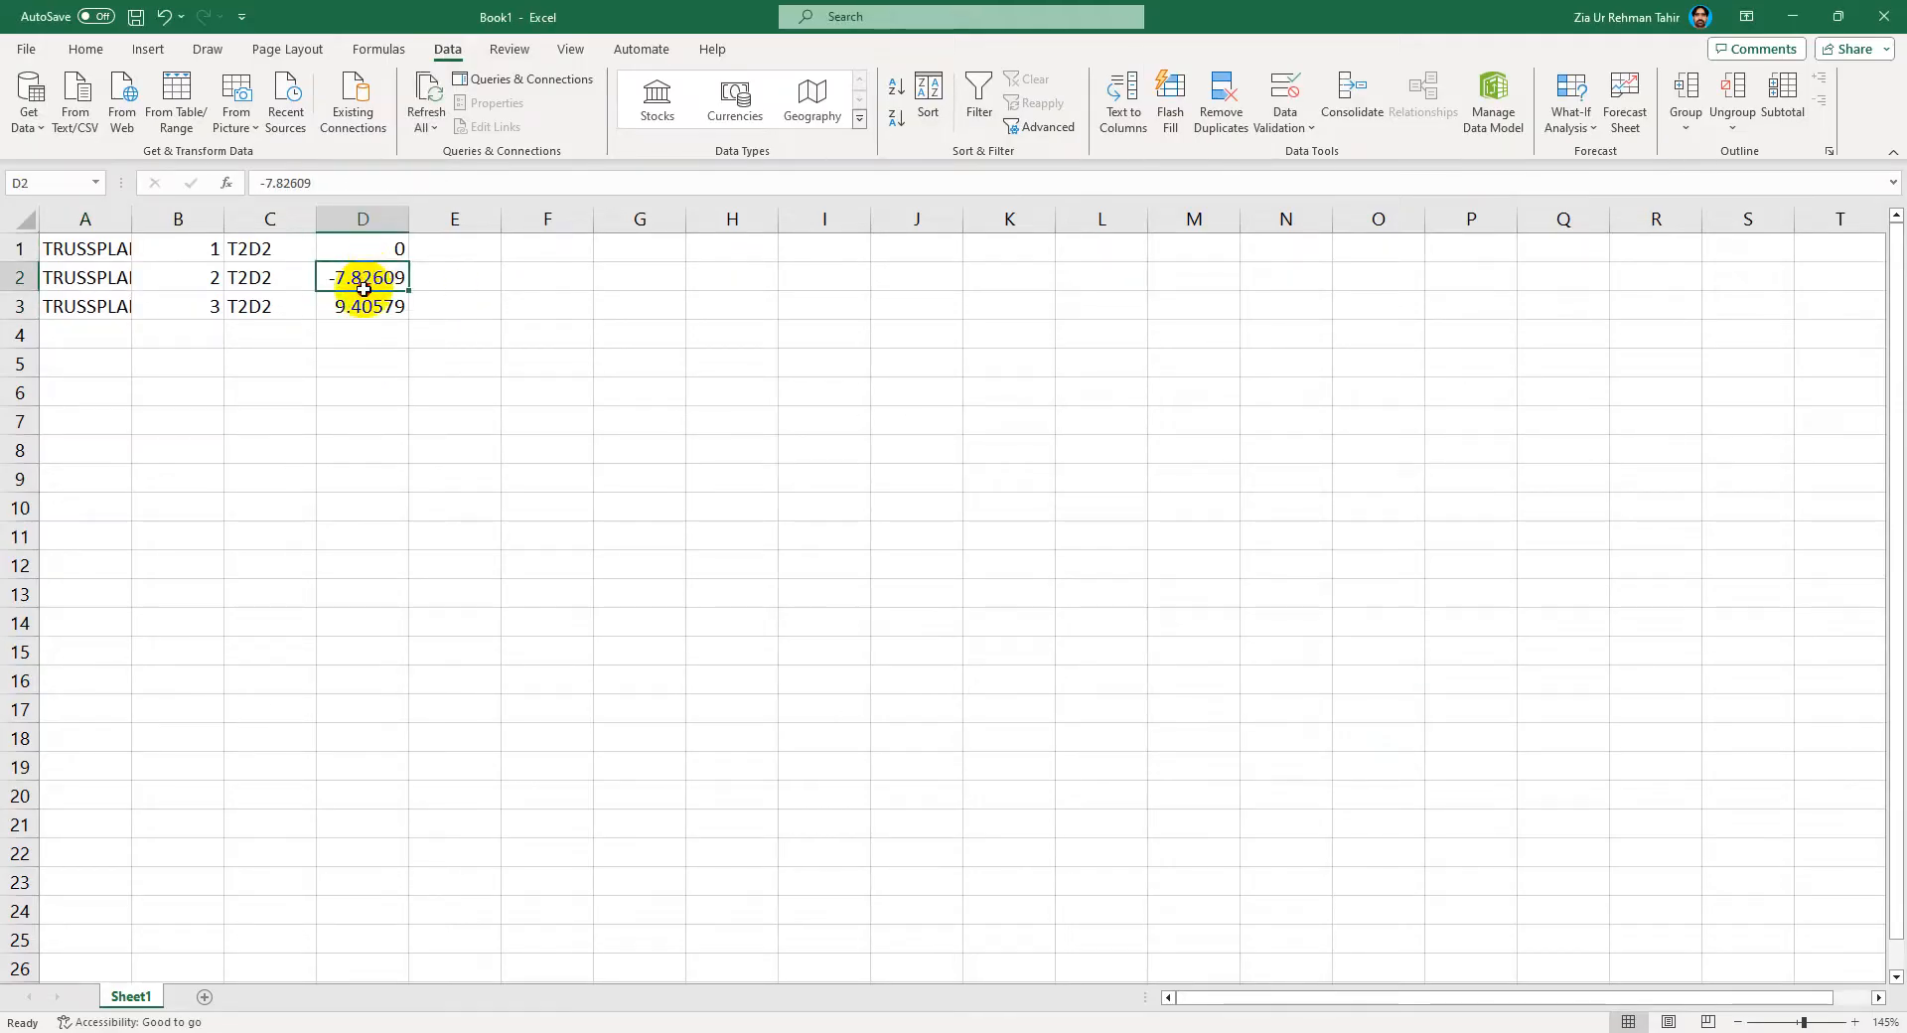
key(Down)
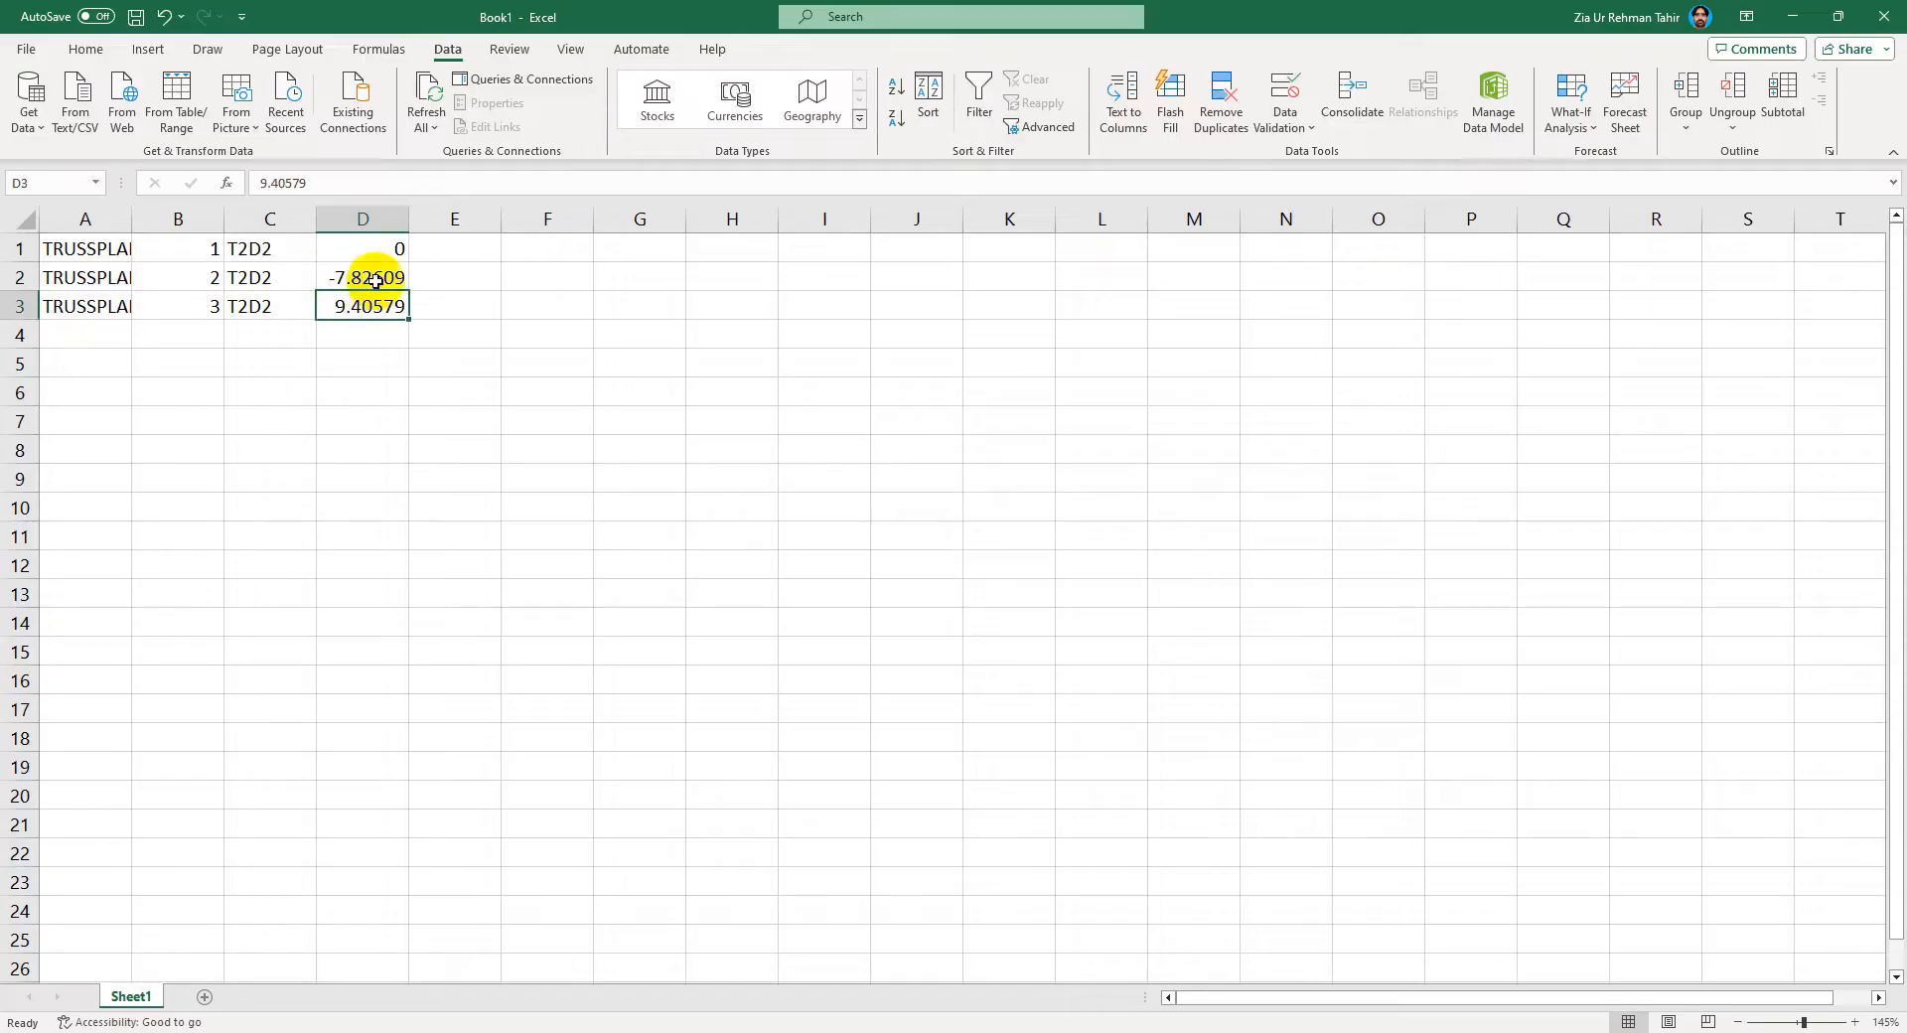
click(395, 277)
click(414, 275)
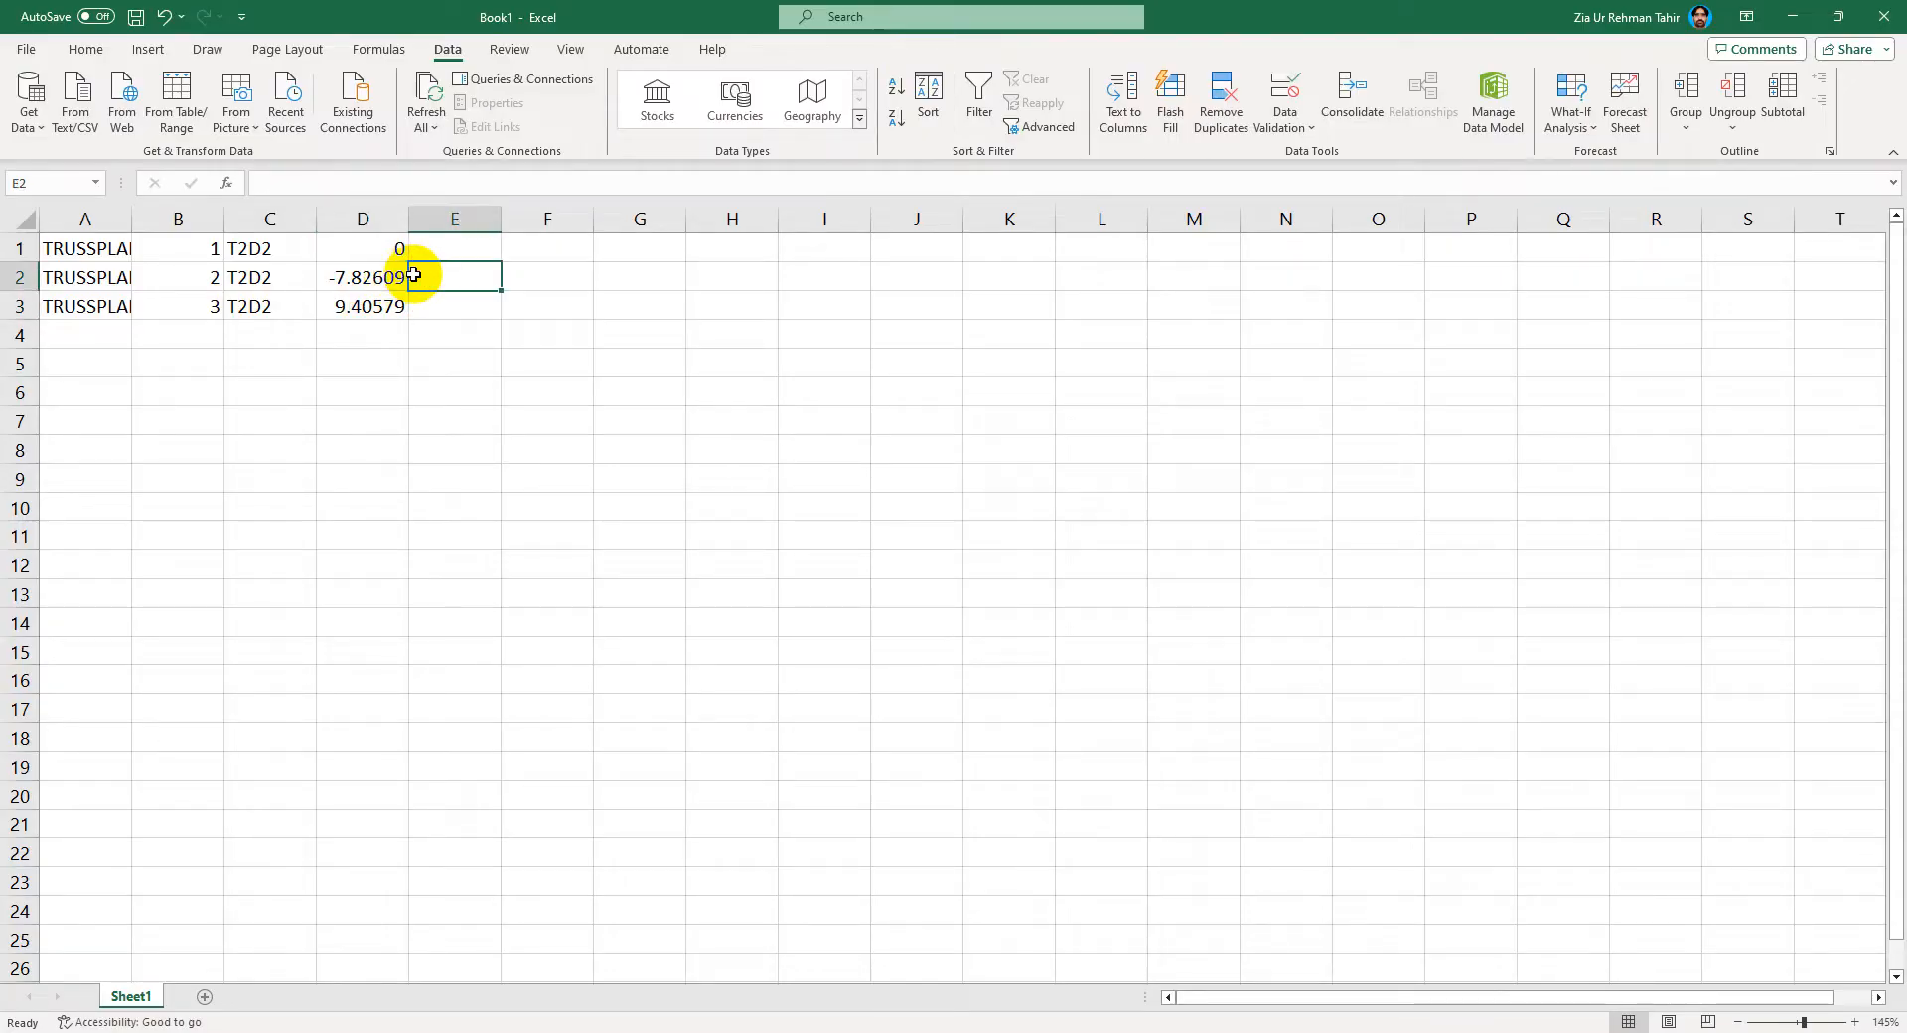
text(=2300*)
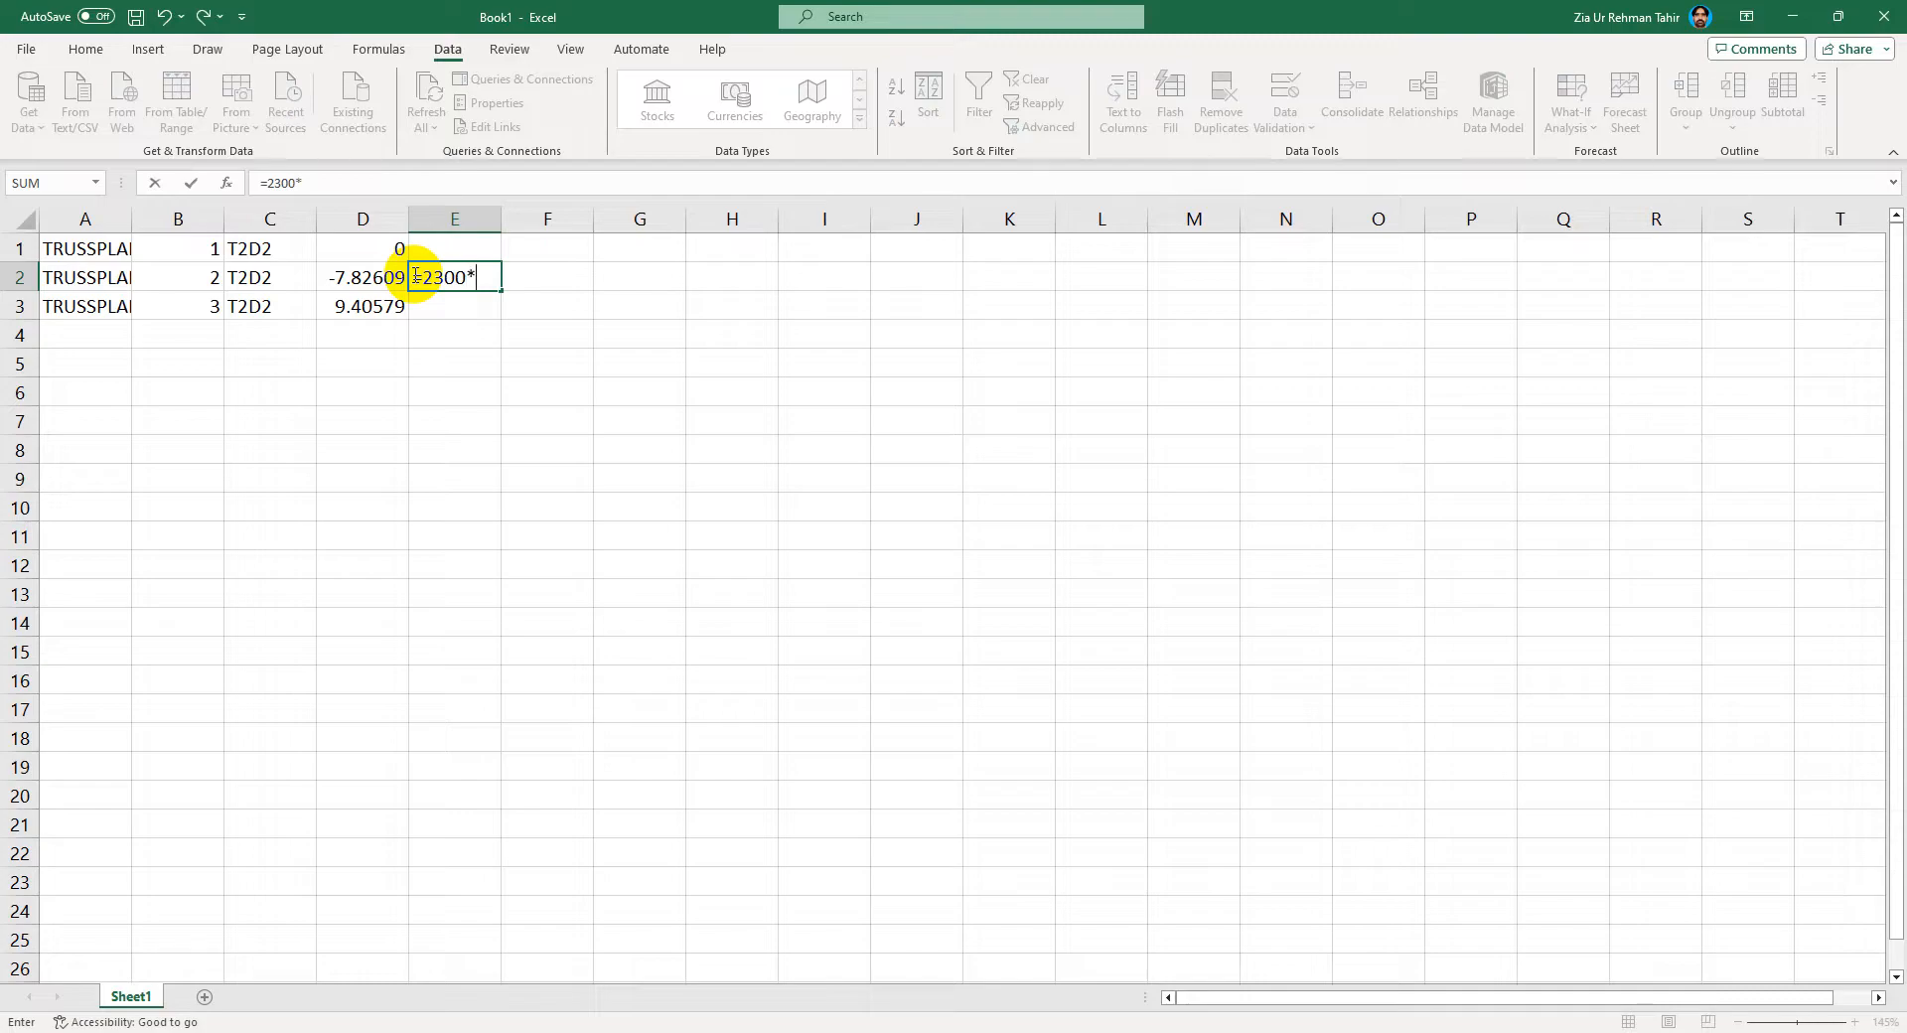
click(357, 285)
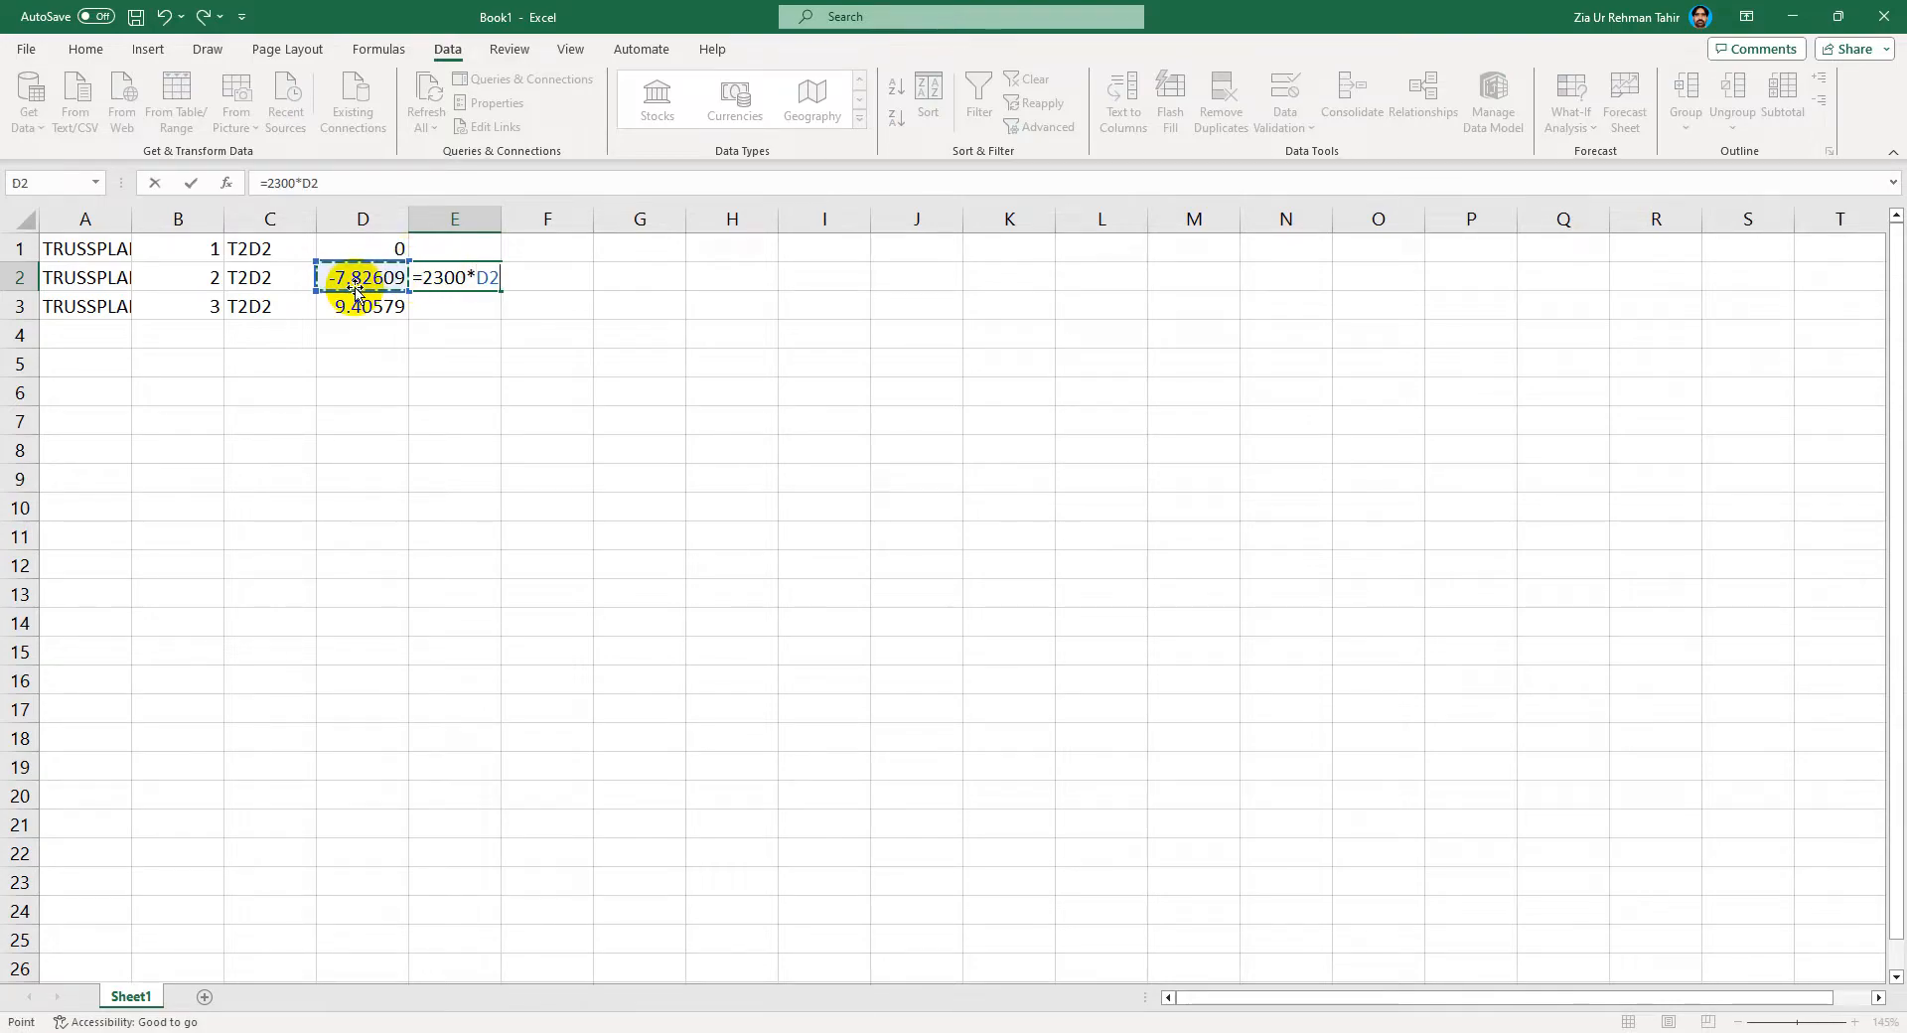
key(Return)
click(461, 276)
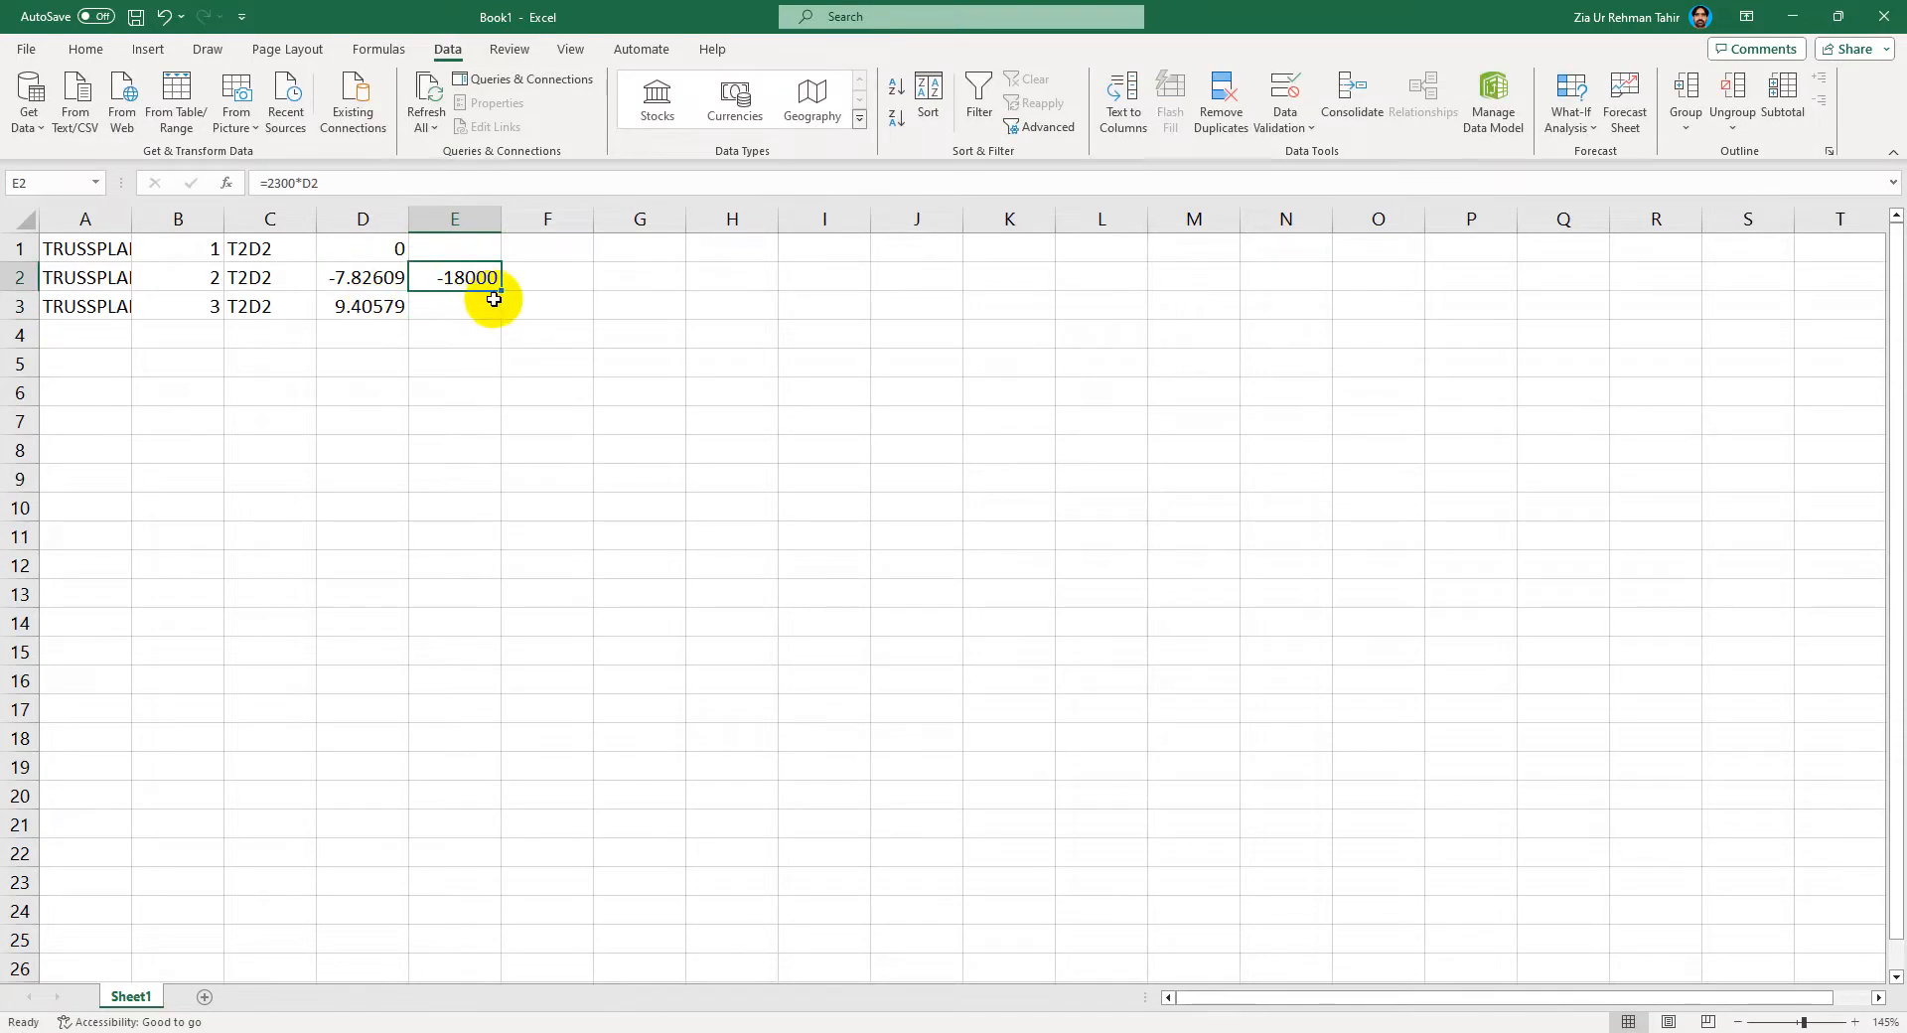
mouse_move(495, 290)
mouse_down()
mouse_move(506, 335)
mouse_move(498, 316)
mouse_up()
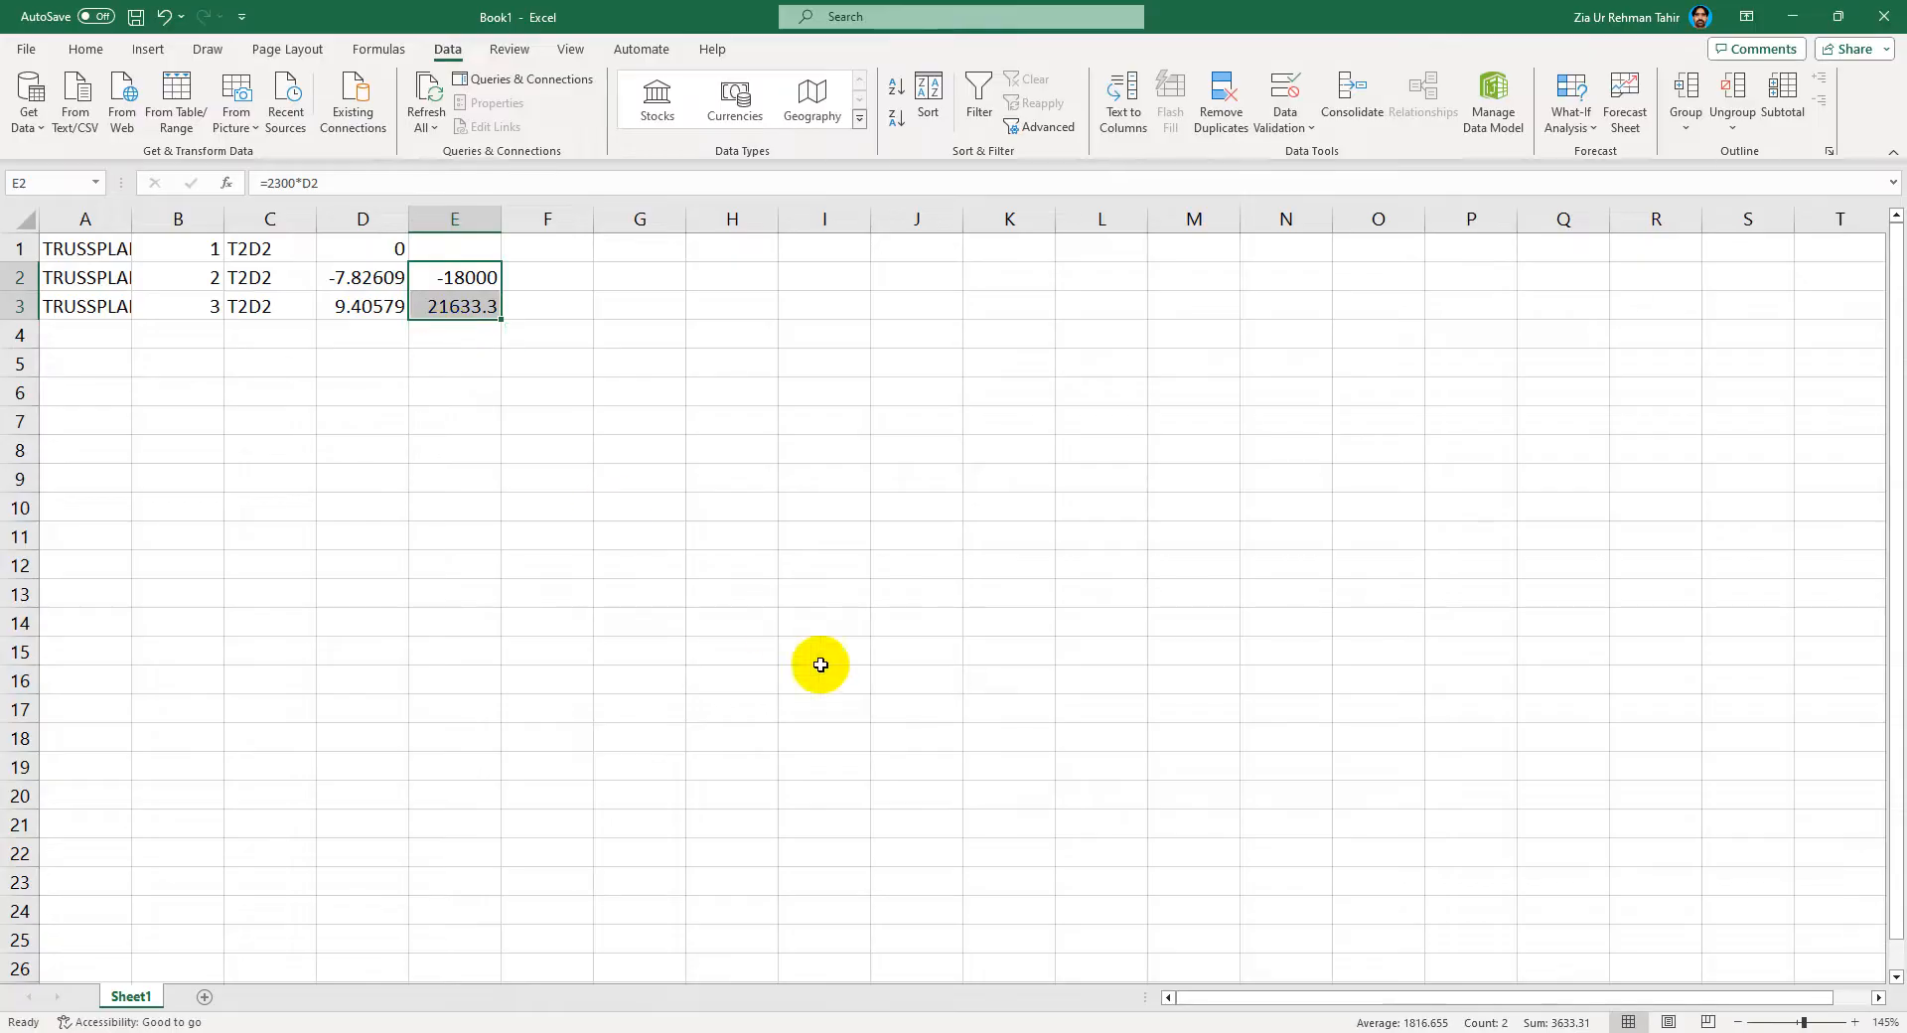
Step: Switch to the textbook PDF and review the members' forces section for comparison
mouse_move(1041, 1032)
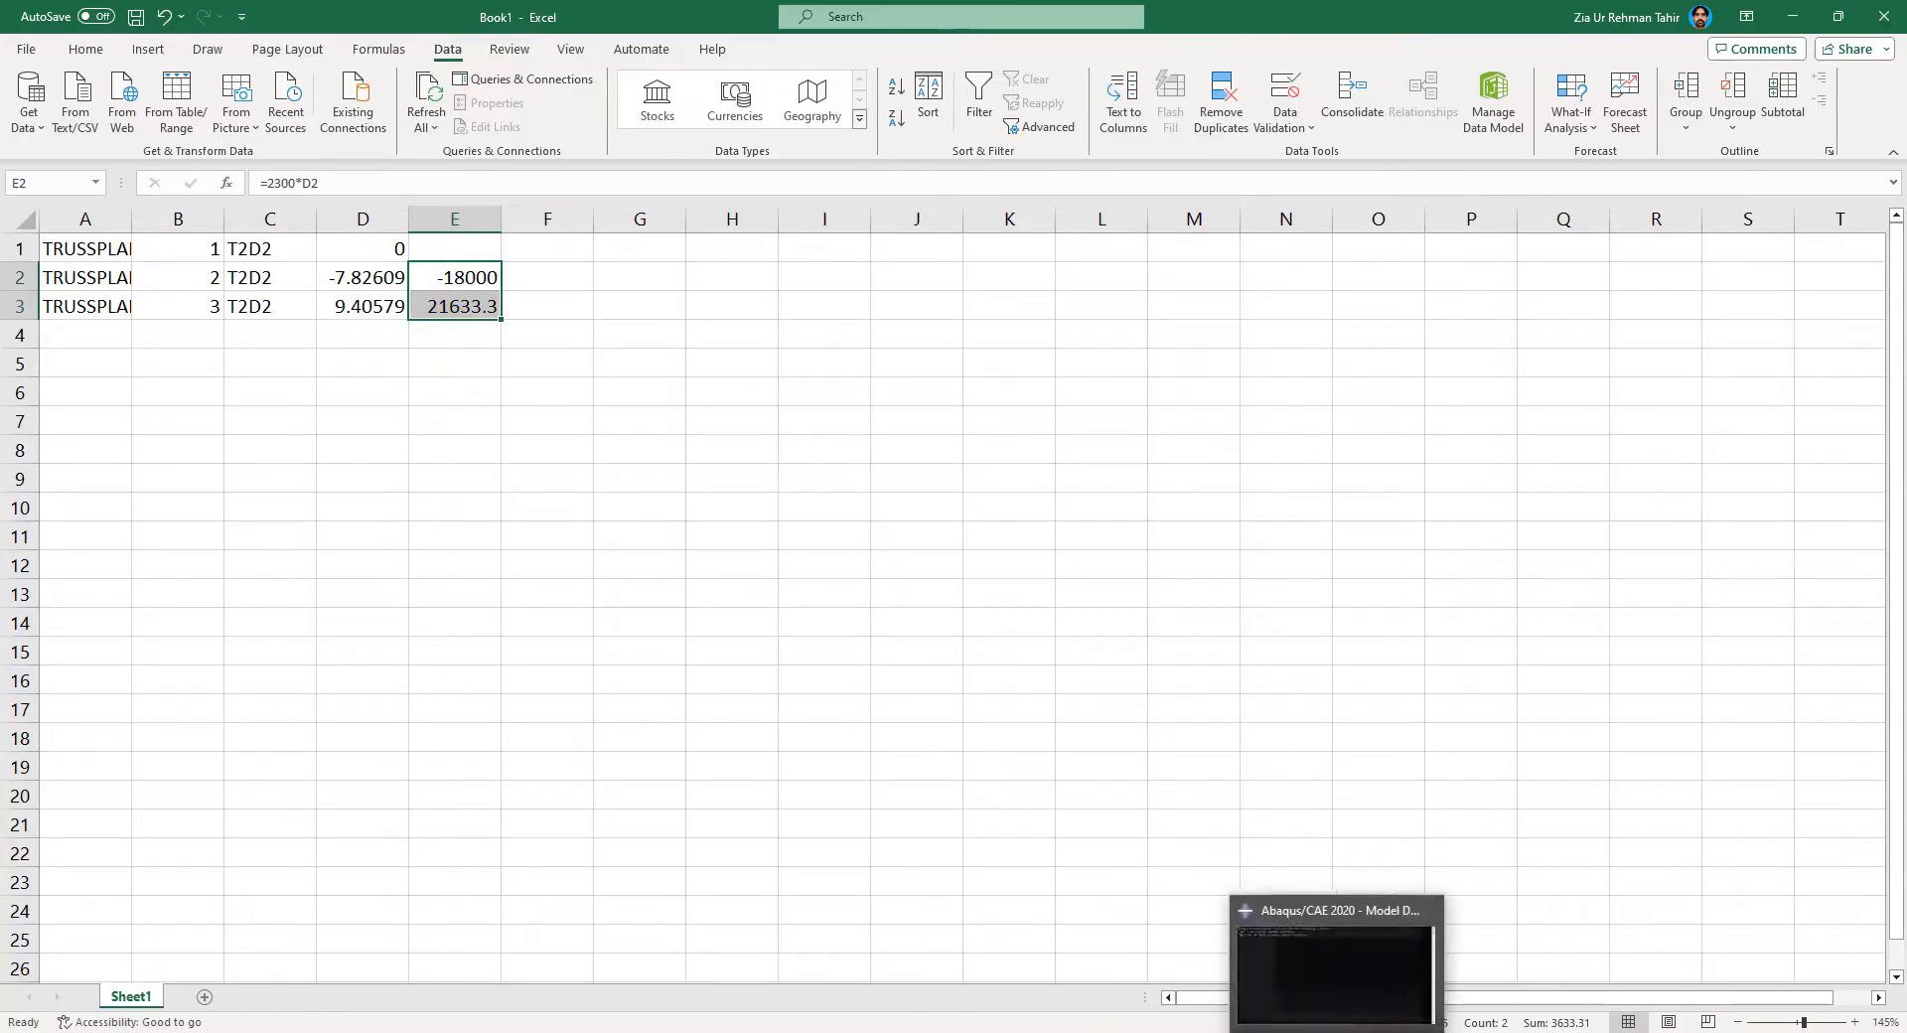
click(1089, 953)
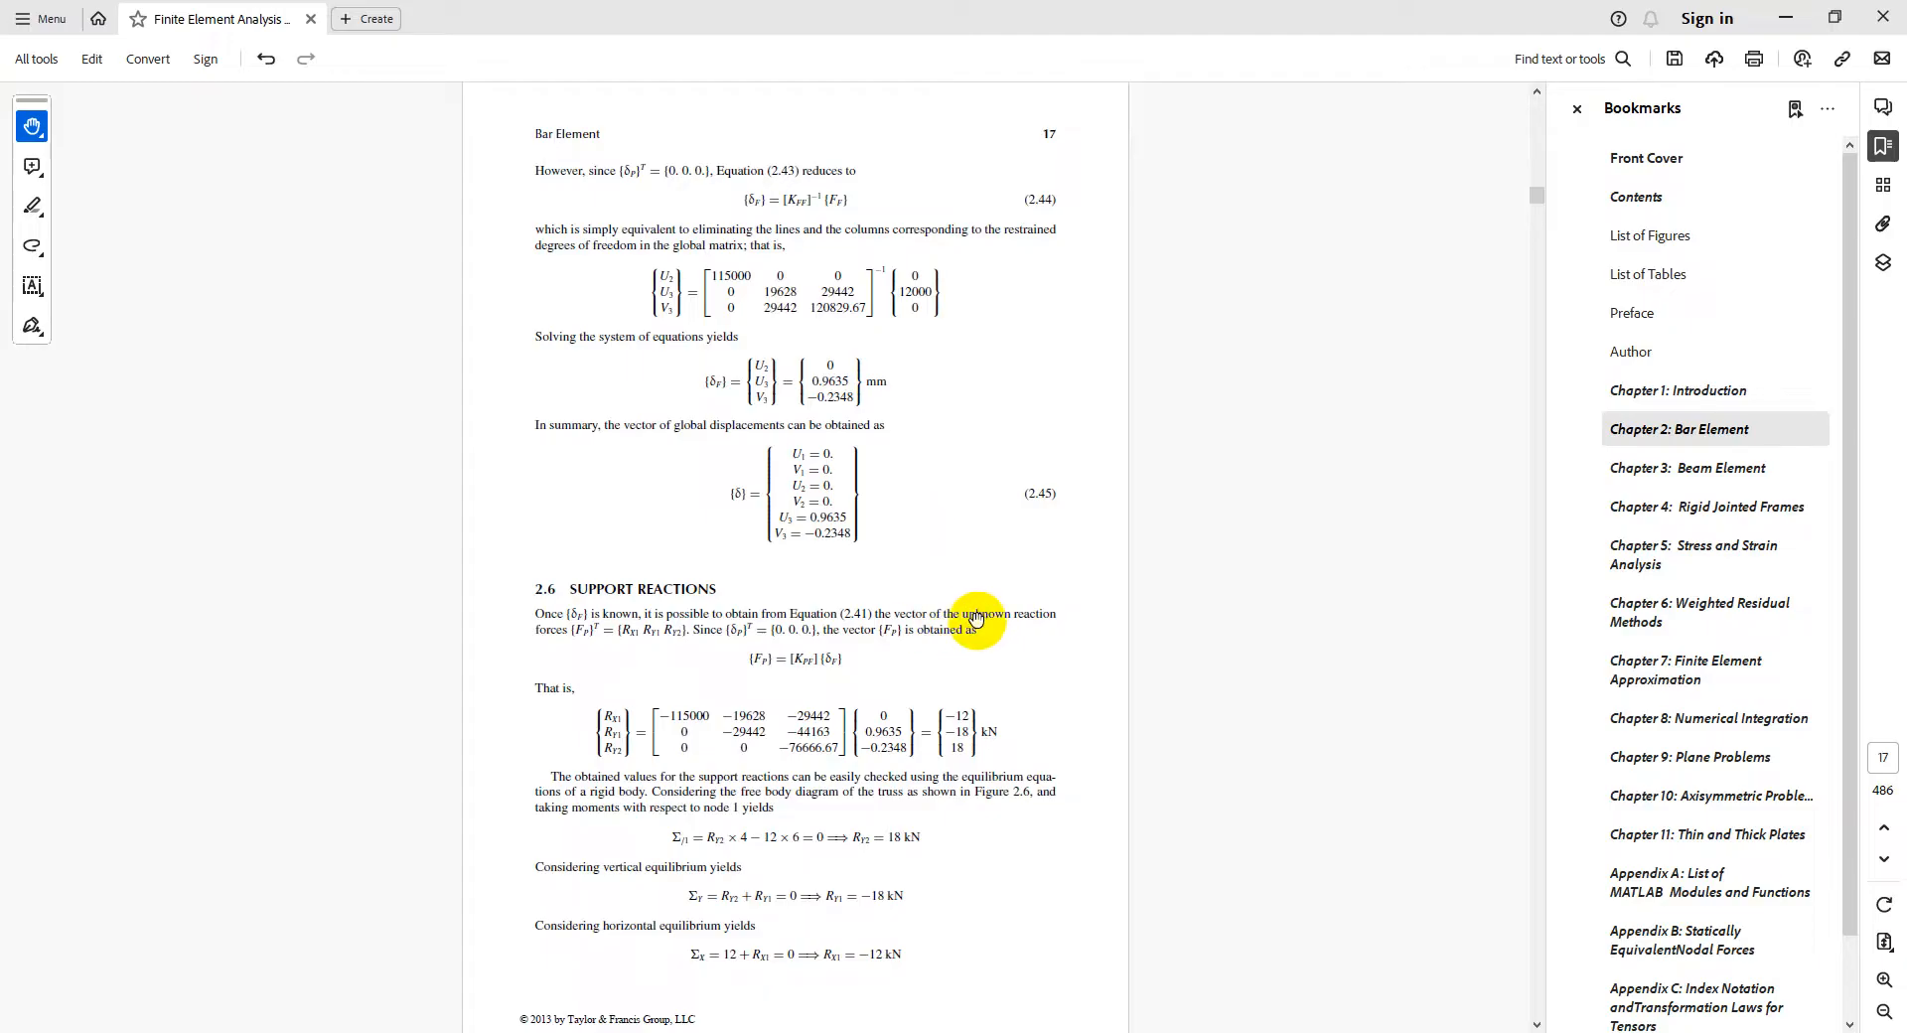
scroll(977, 619, up, 3)
scroll(976, 618, down, 5)
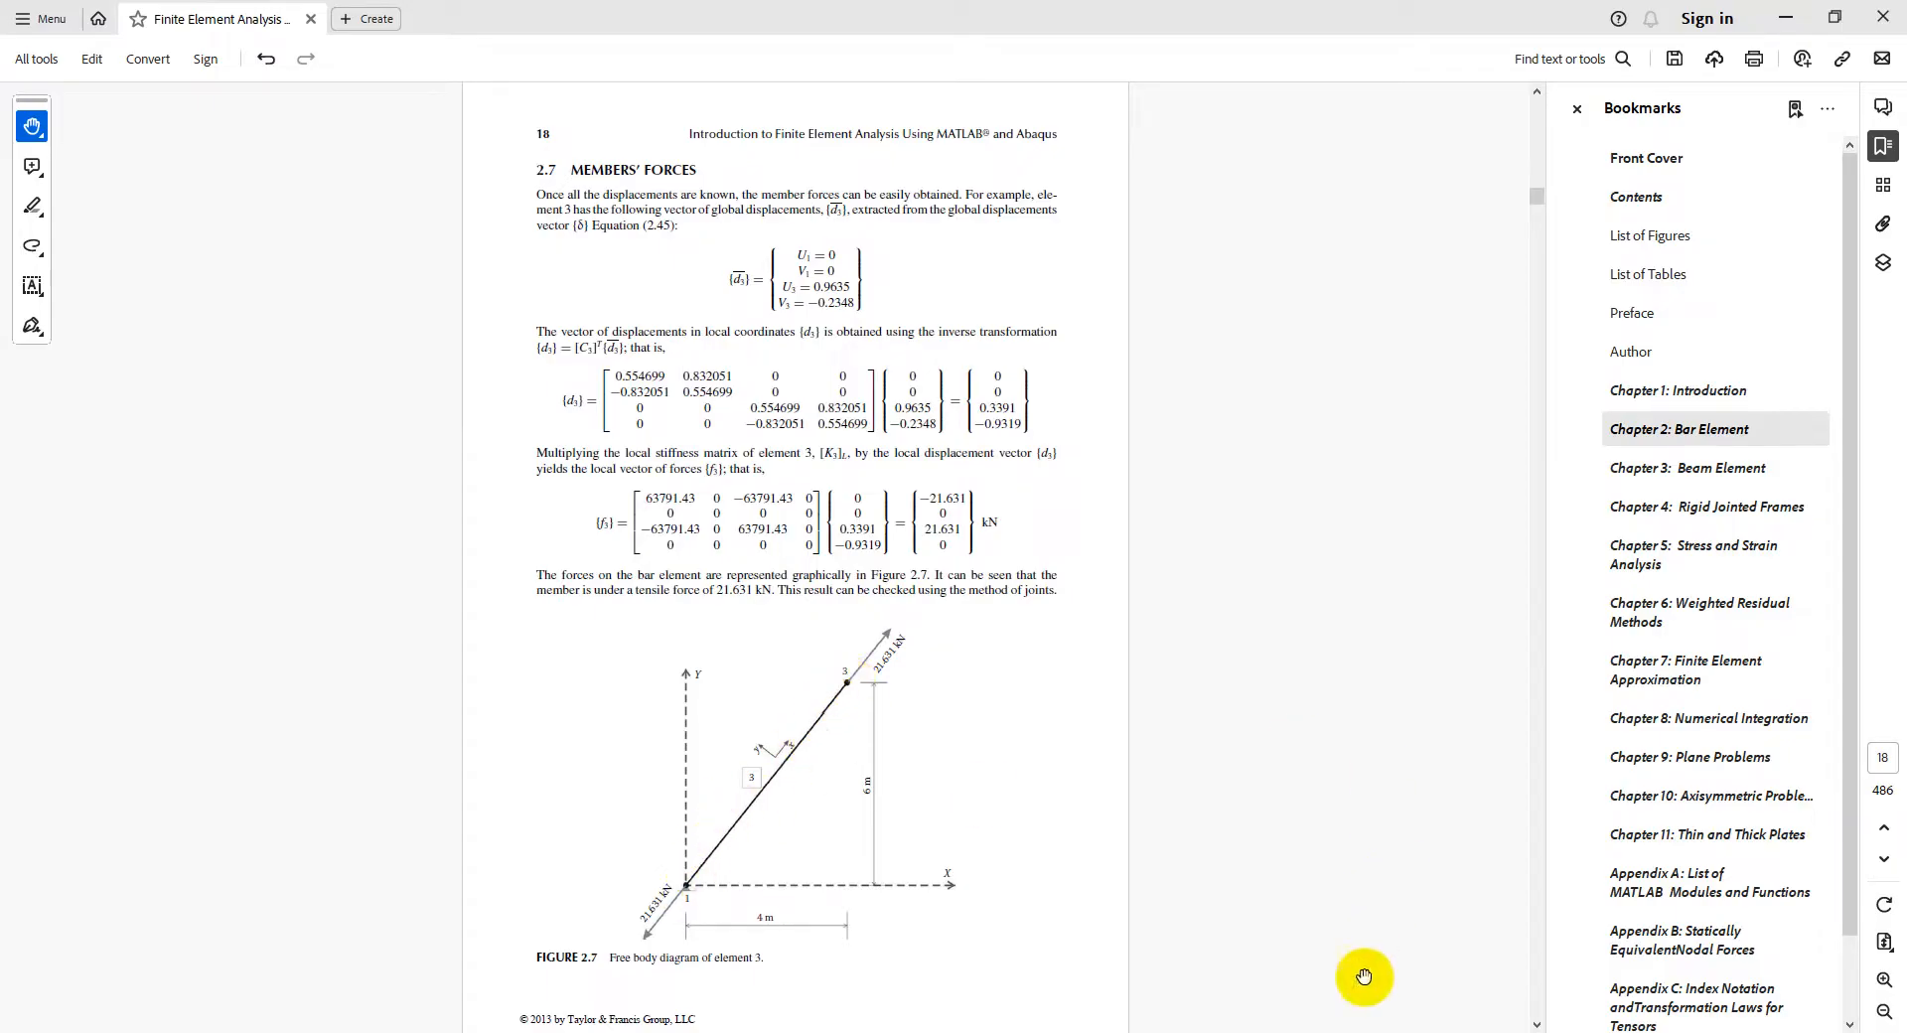
Step: Switch to Abaqus/CAE and turn on element labels and node symbols in the common plot options
click(1383, 1031)
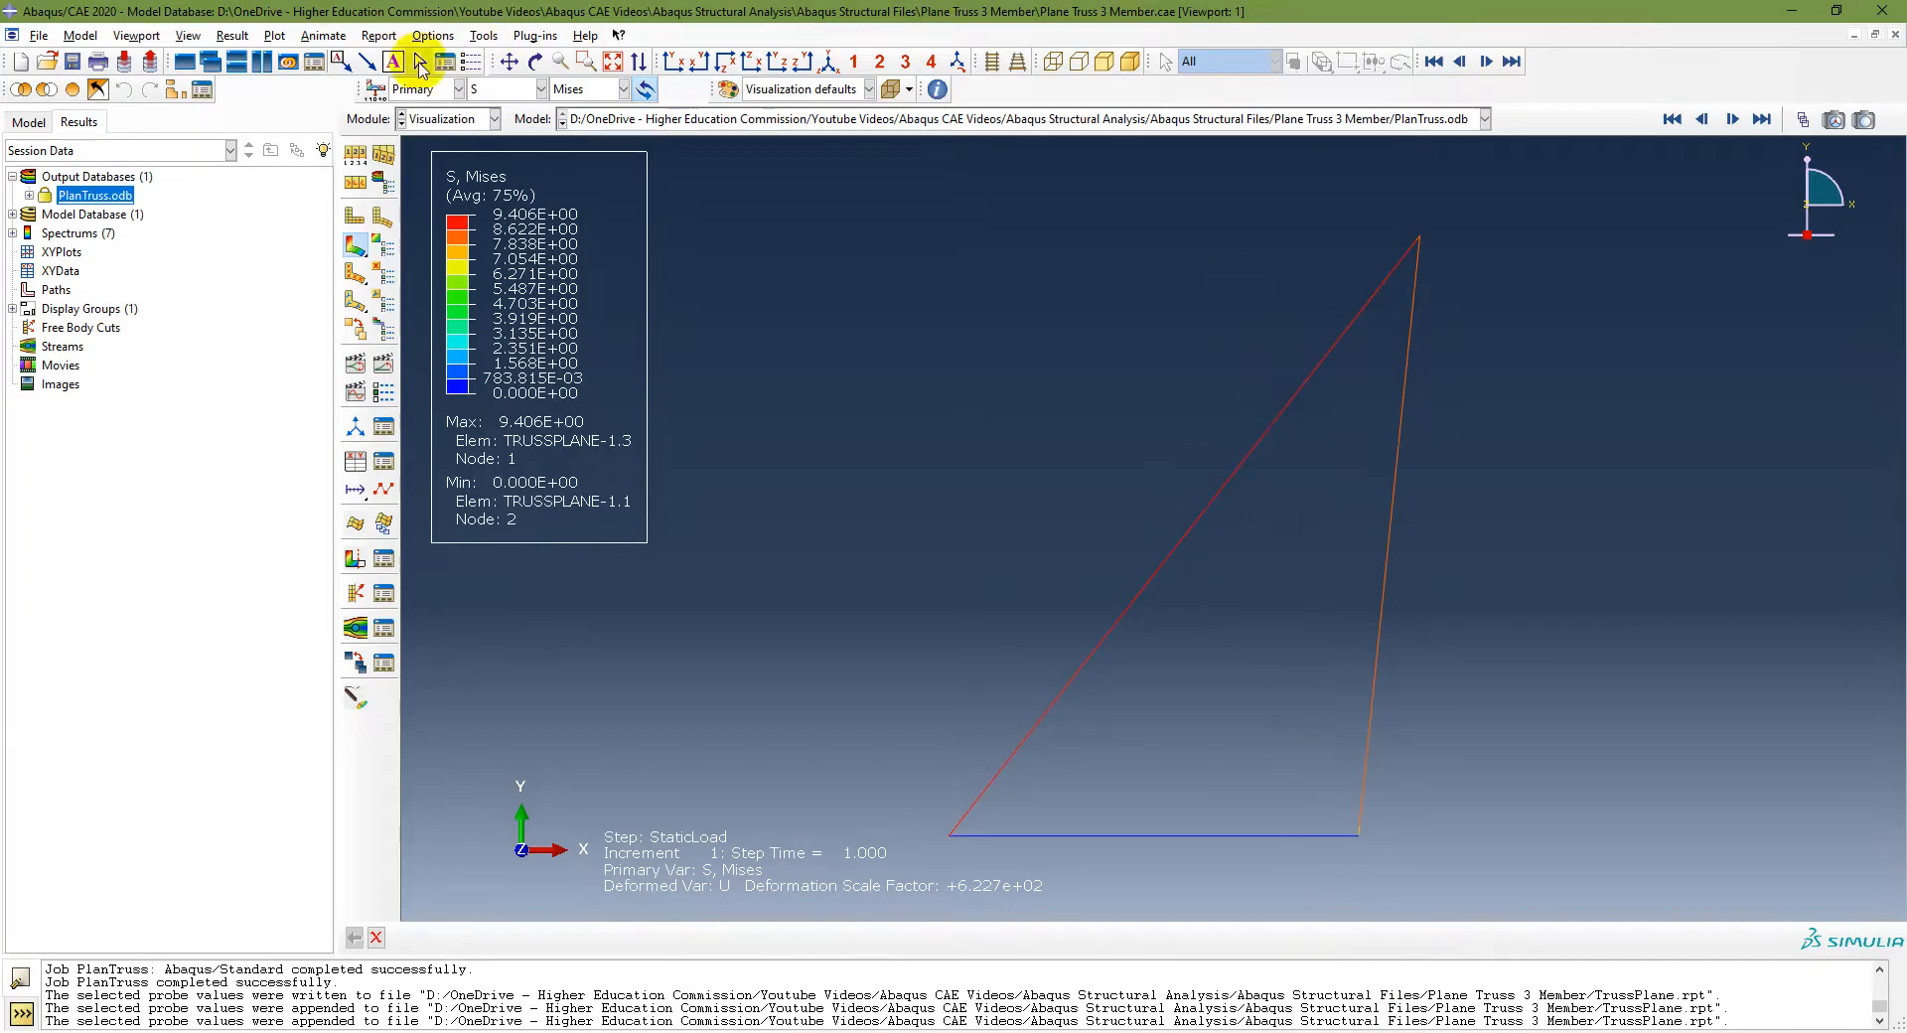
click(354, 154)
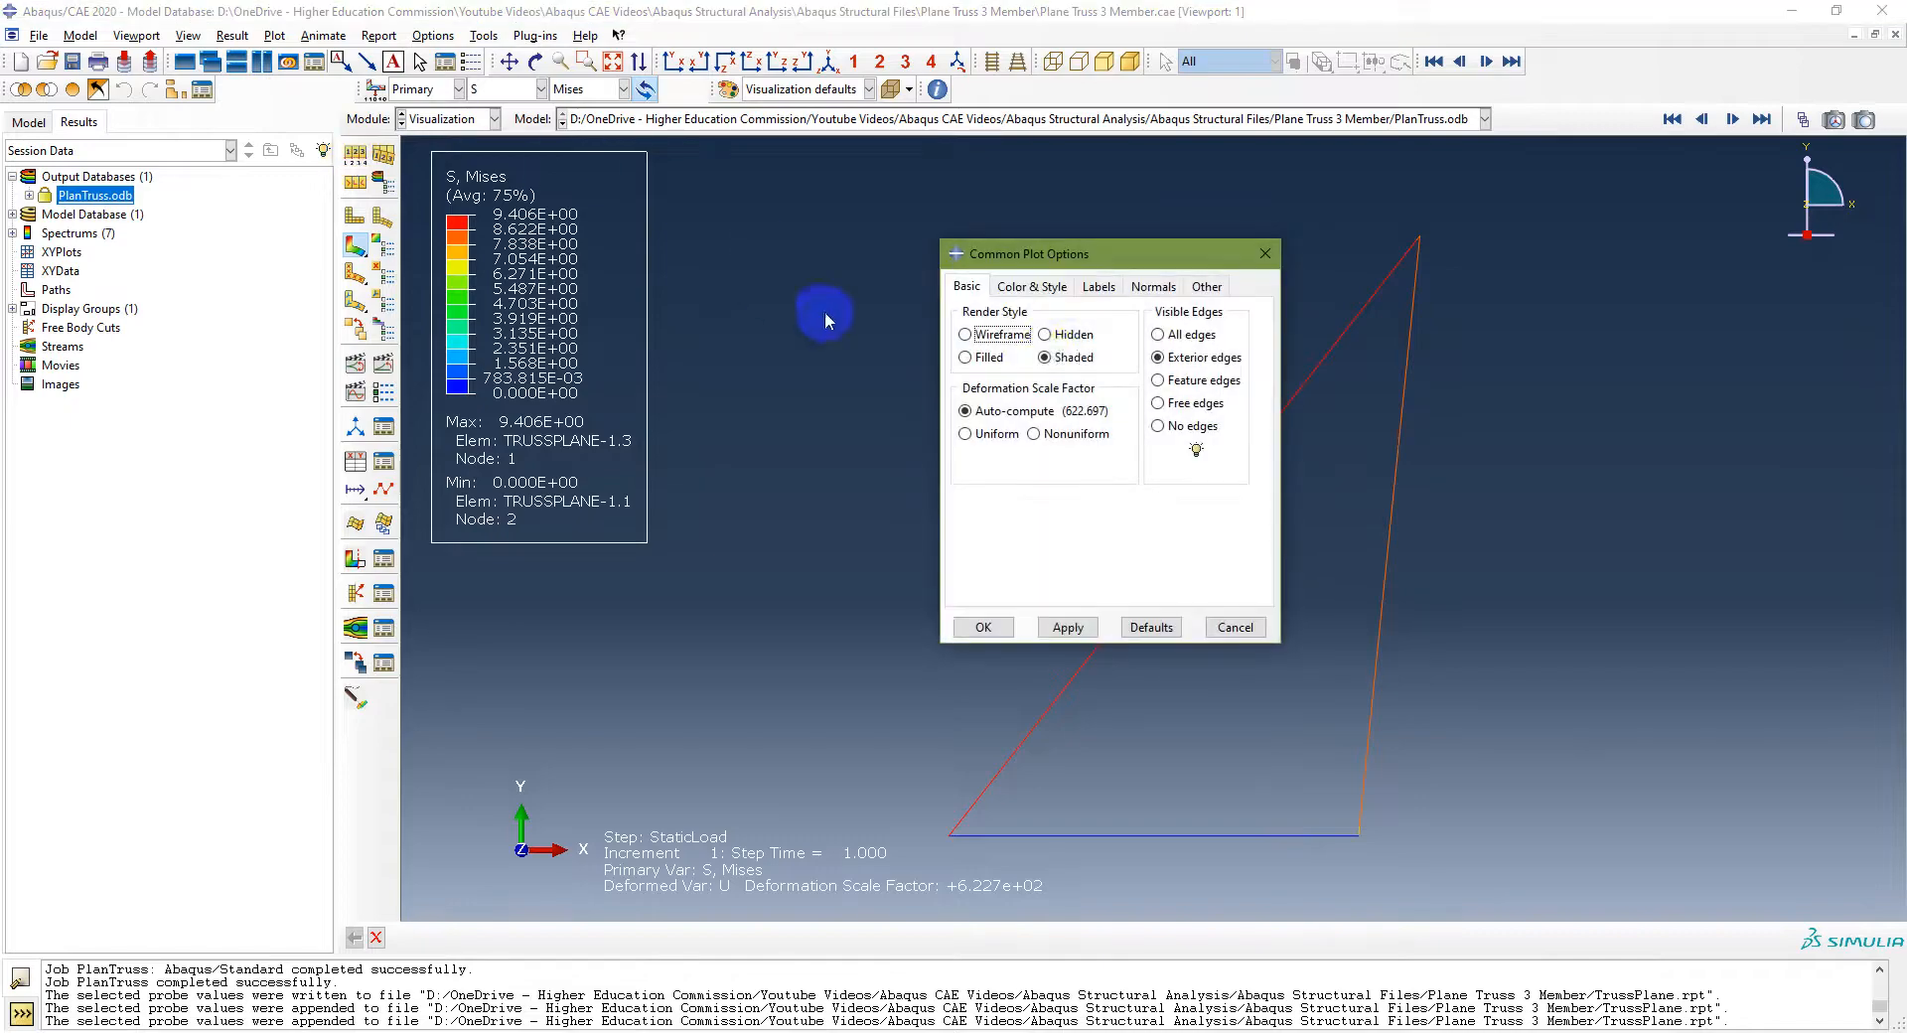
click(1051, 287)
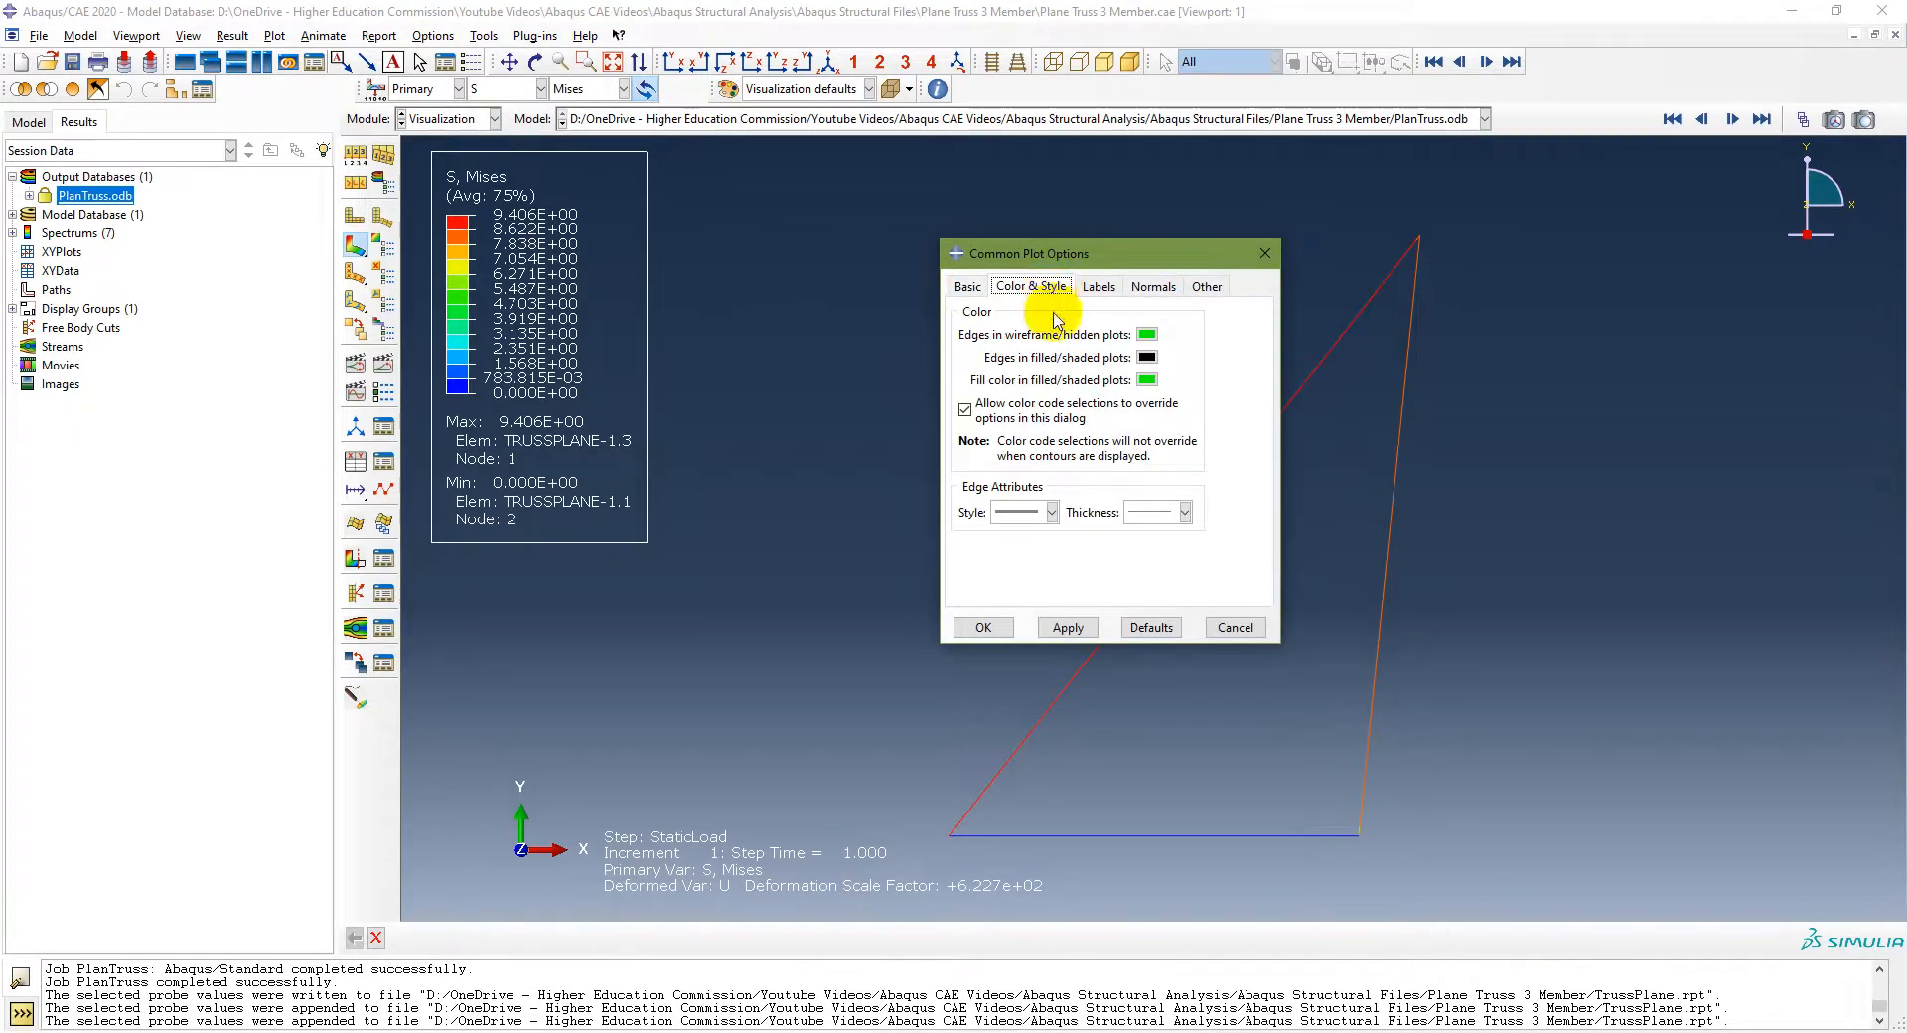
click(1097, 286)
click(964, 361)
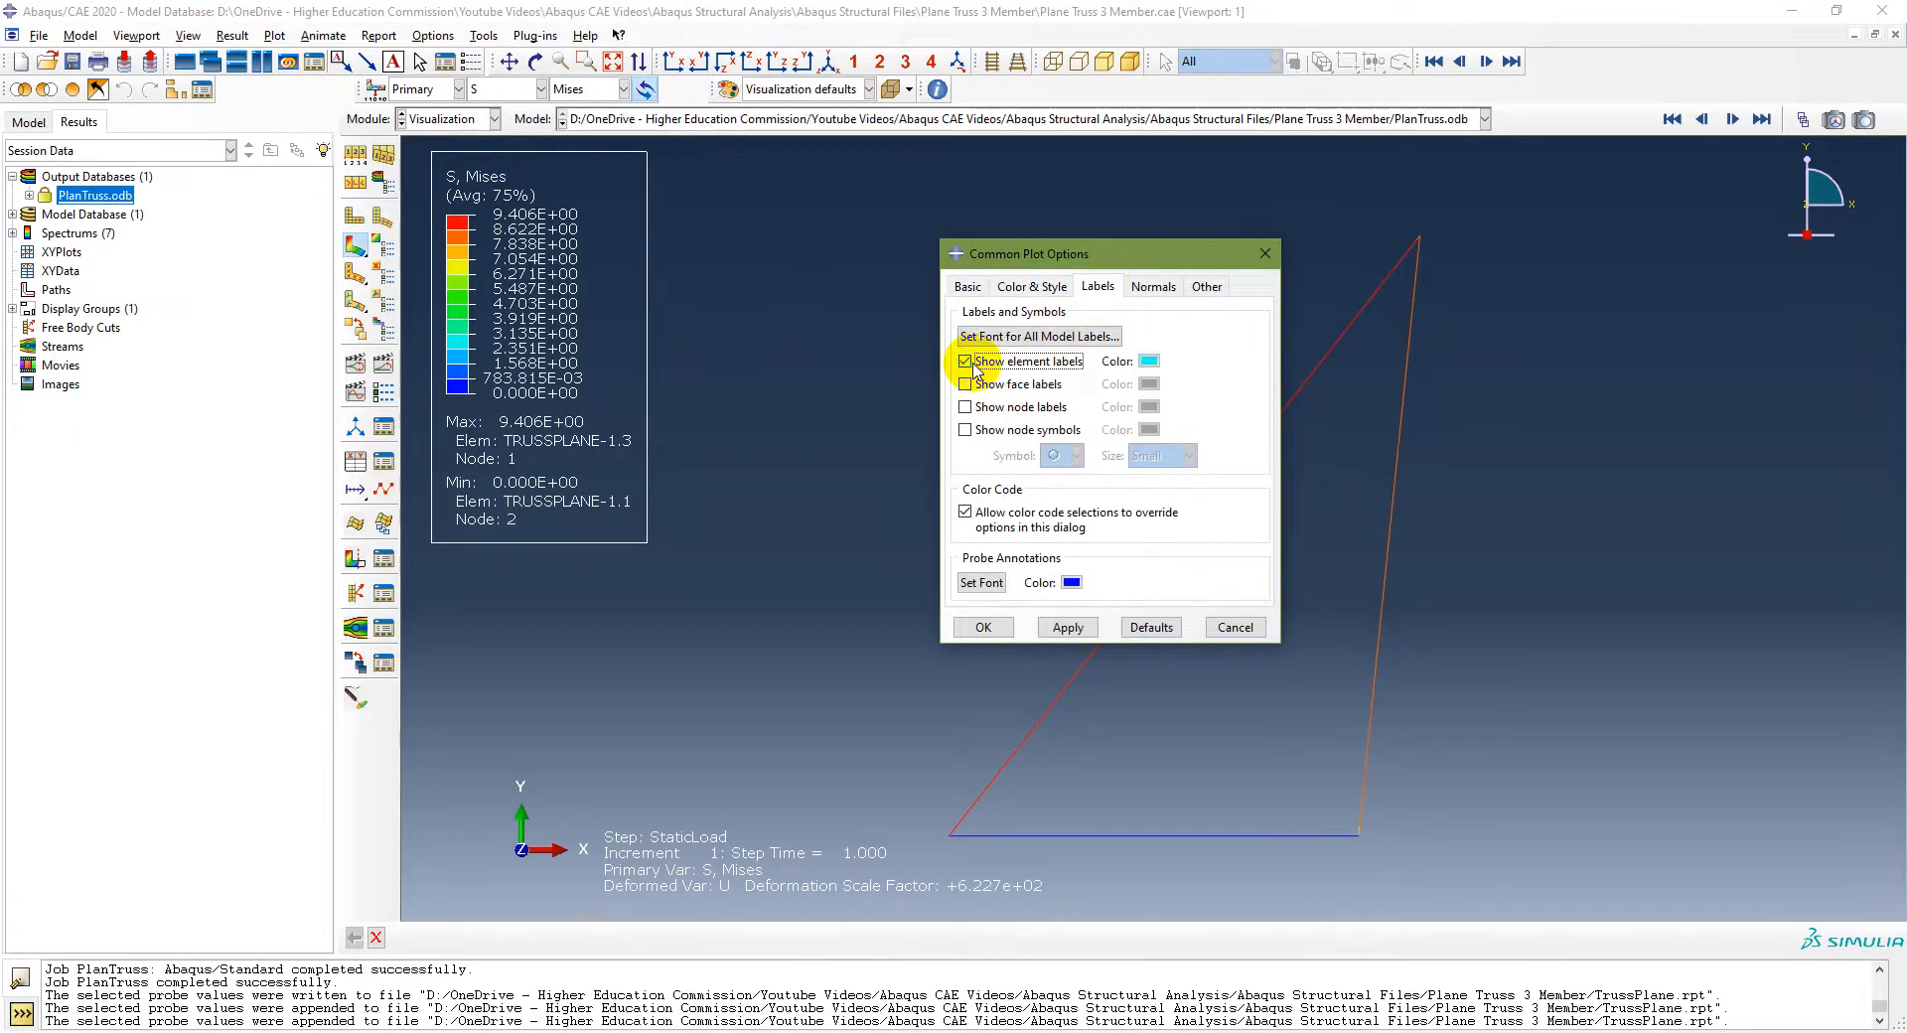
click(965, 429)
click(1006, 632)
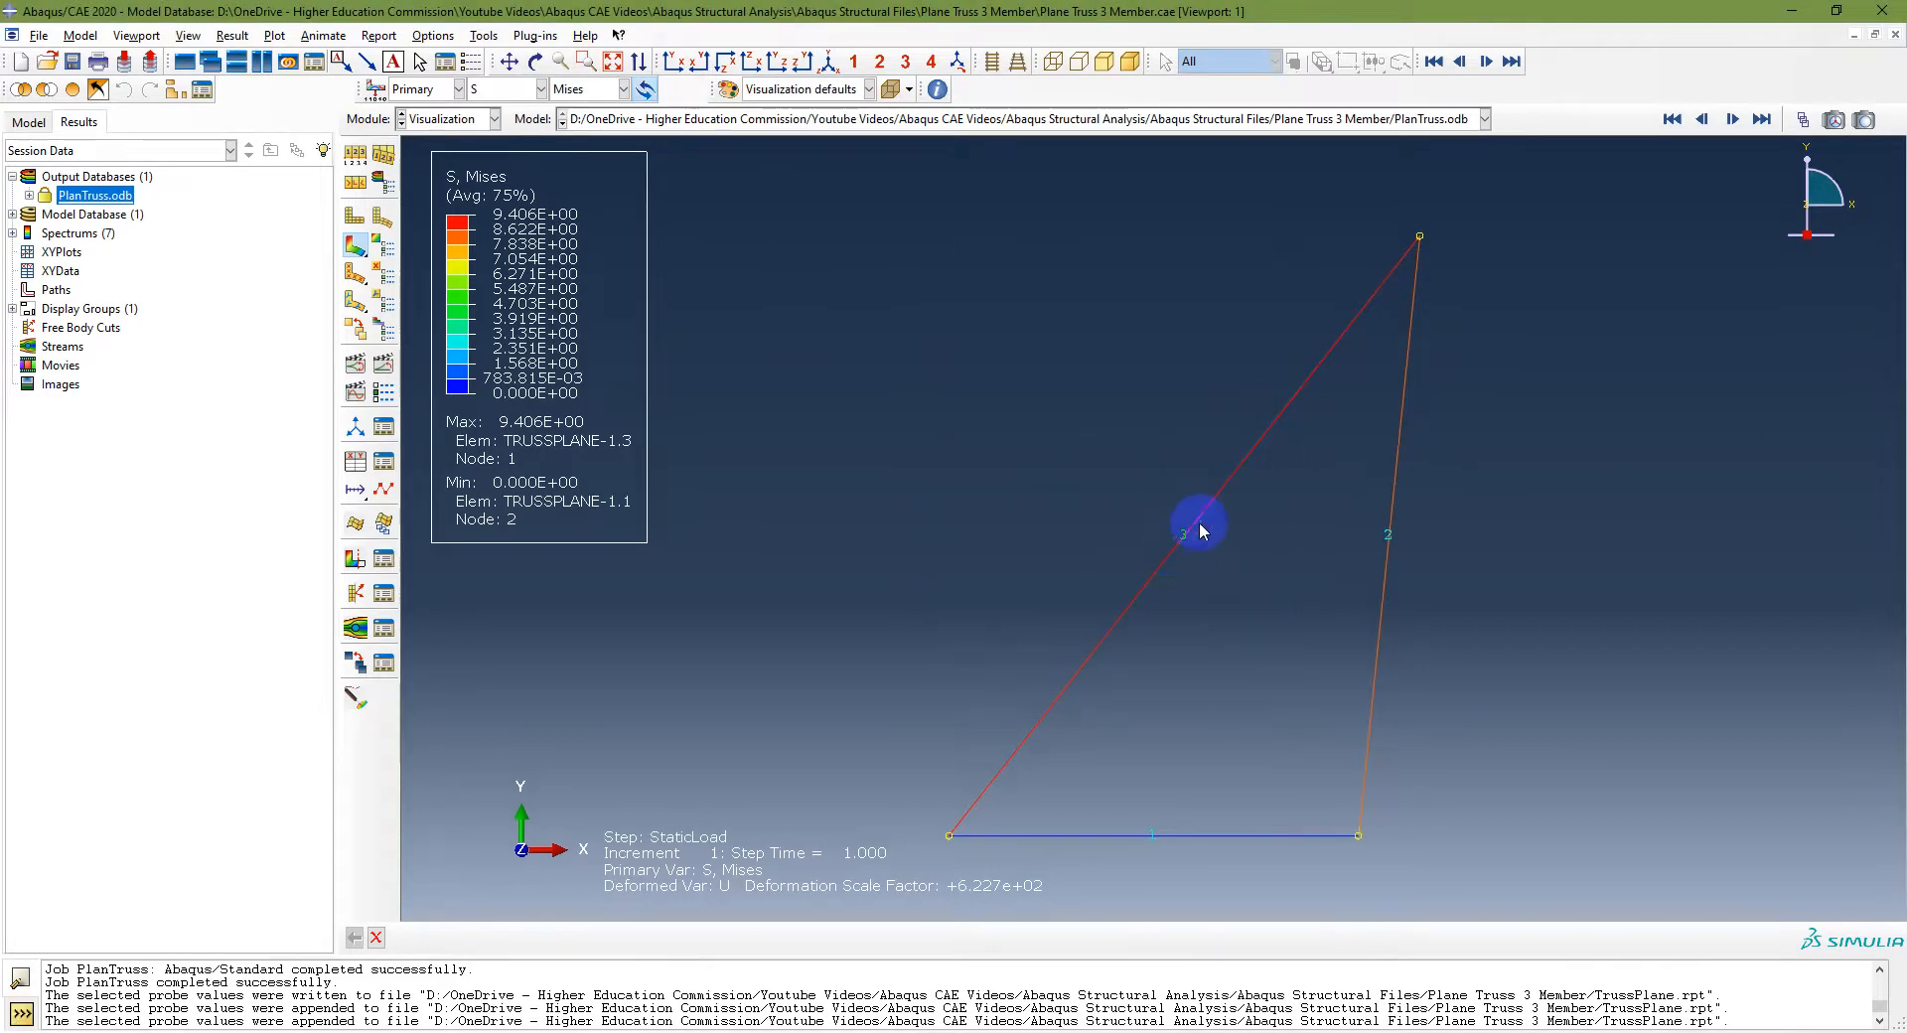
Step: Compare the computed force for element 3 in Excel with the textbook's member force value
key(alt+Tab)
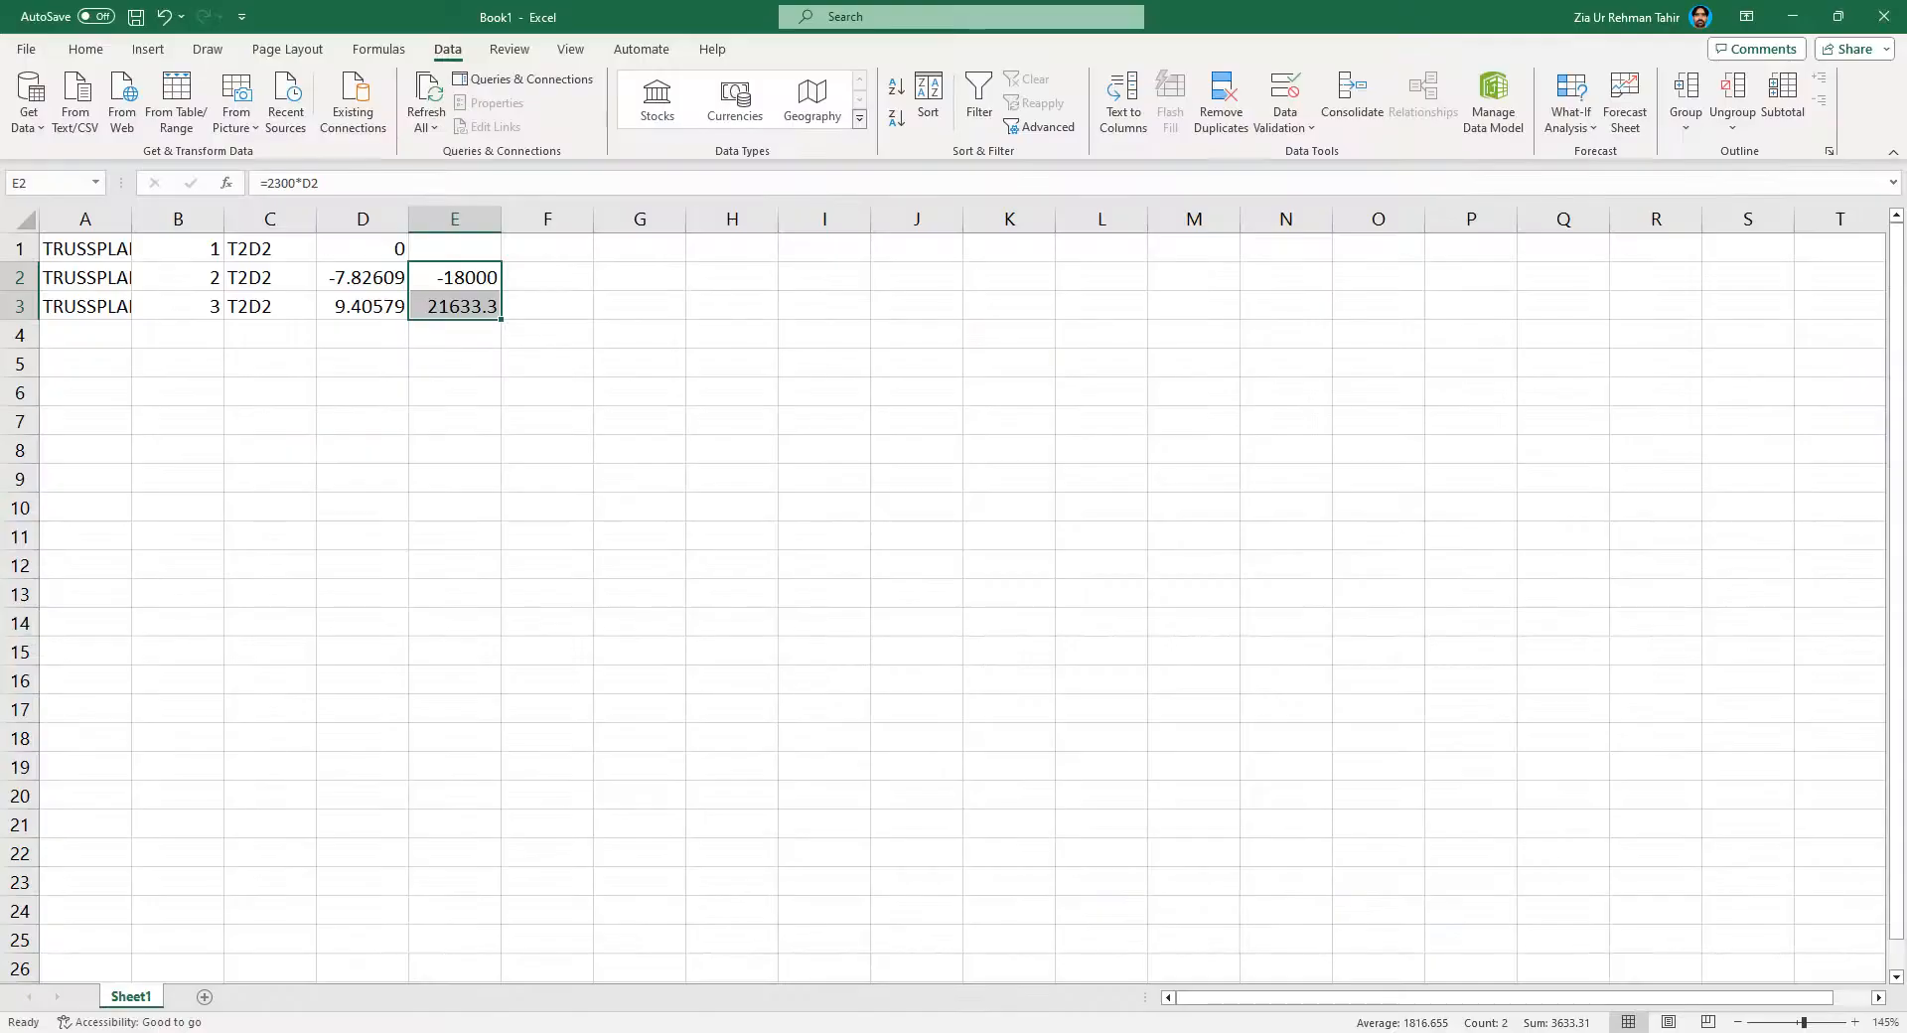
click(427, 301)
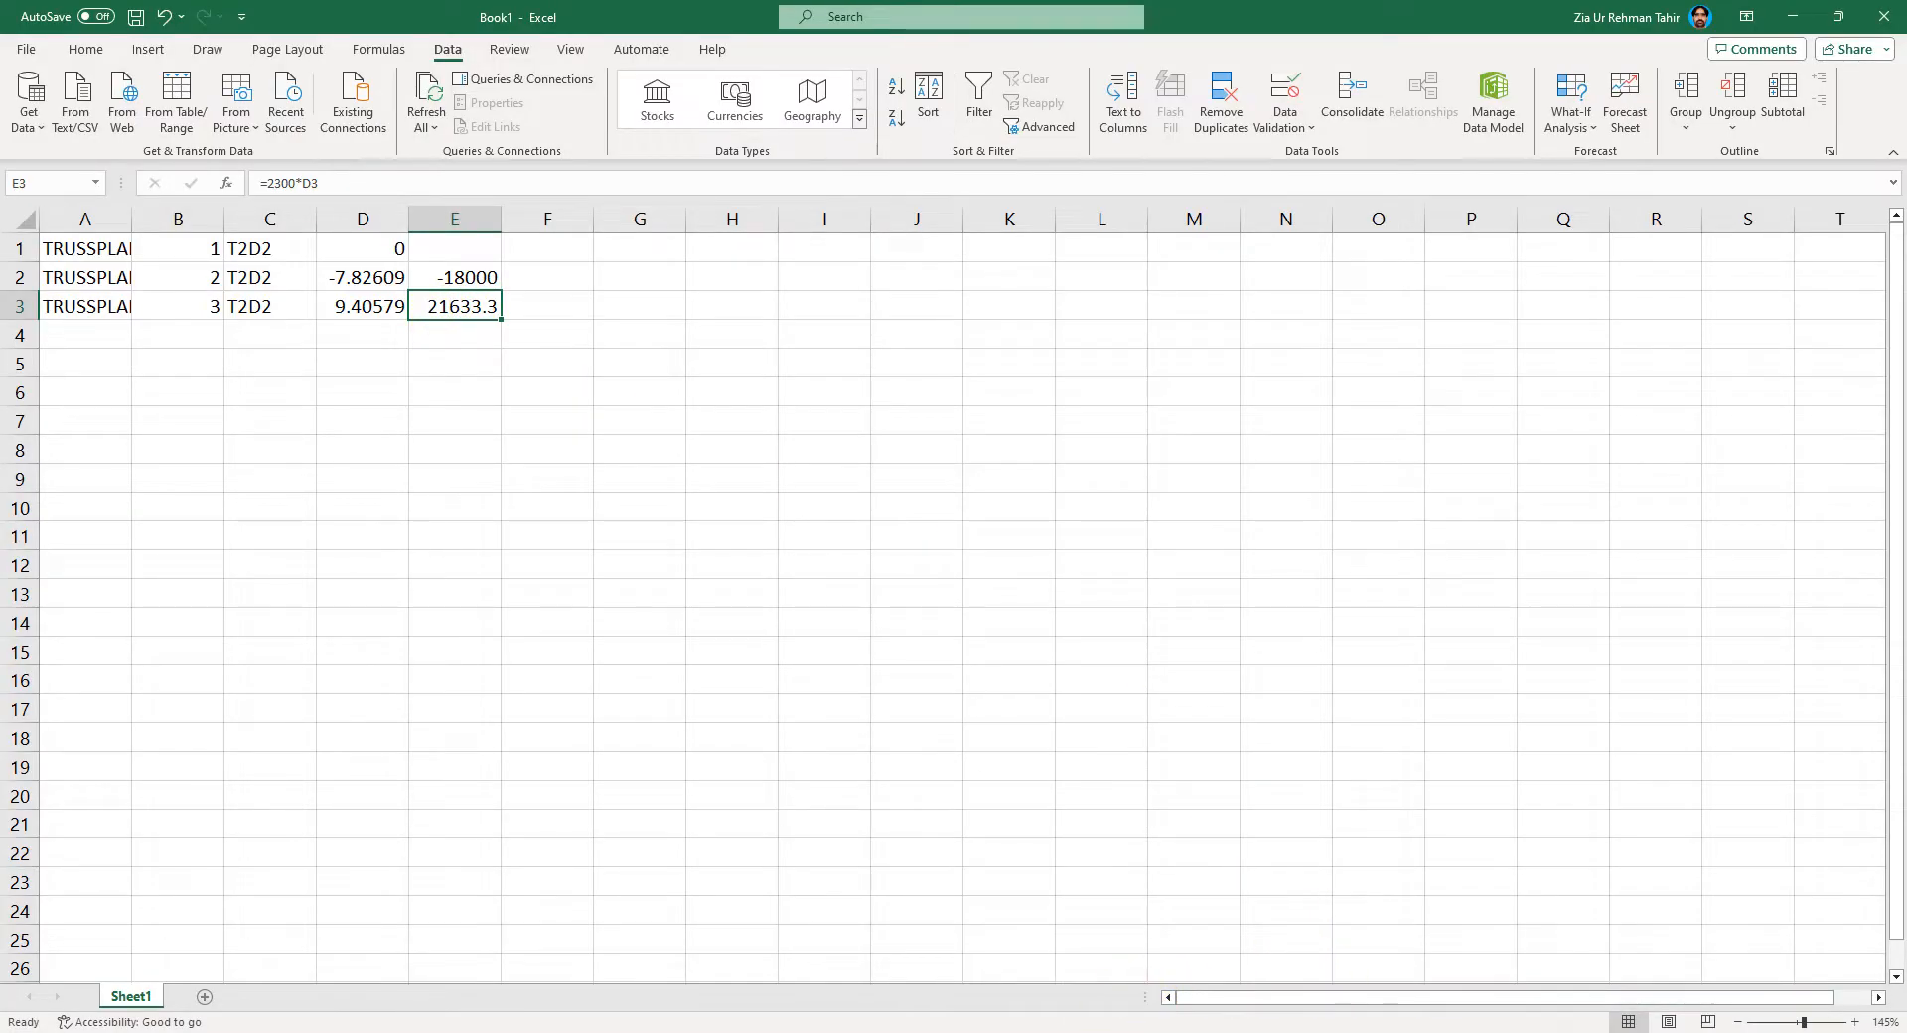
key(alt+Tab)
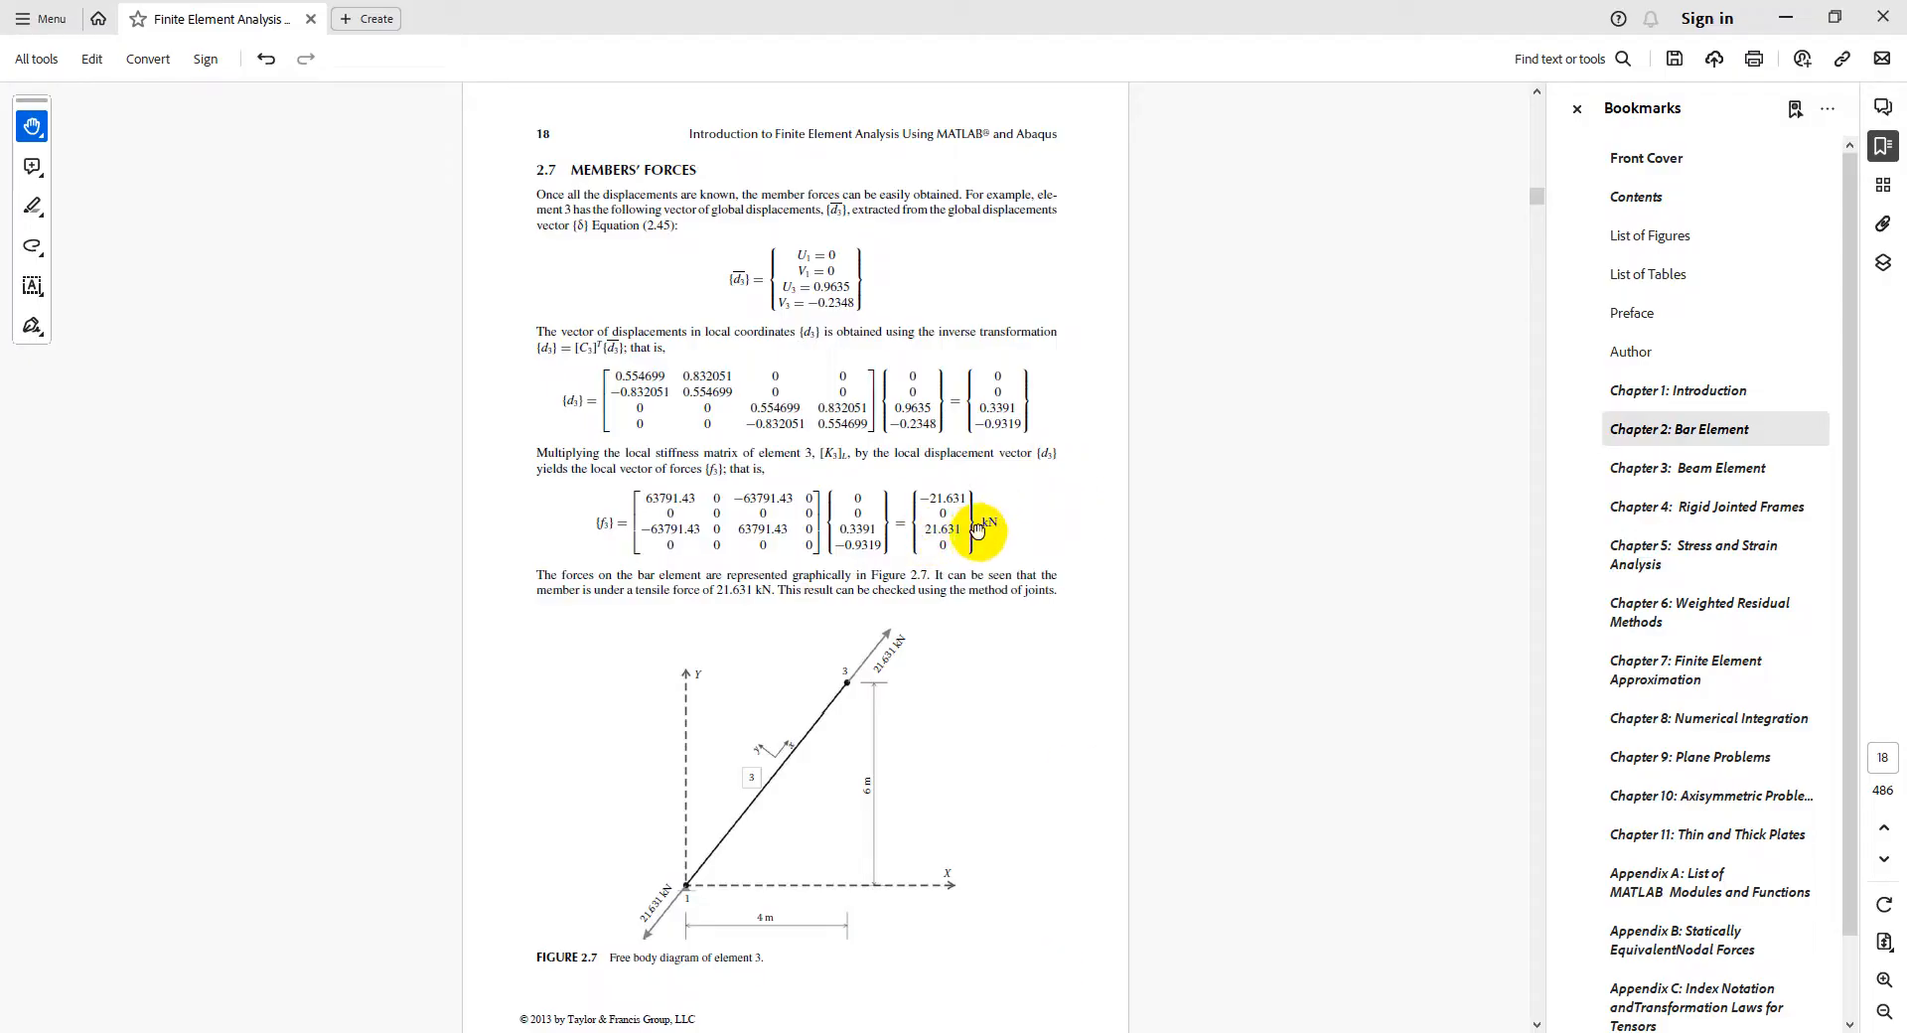
scroll(979, 532, down, 1)
scroll(978, 531, up, 1)
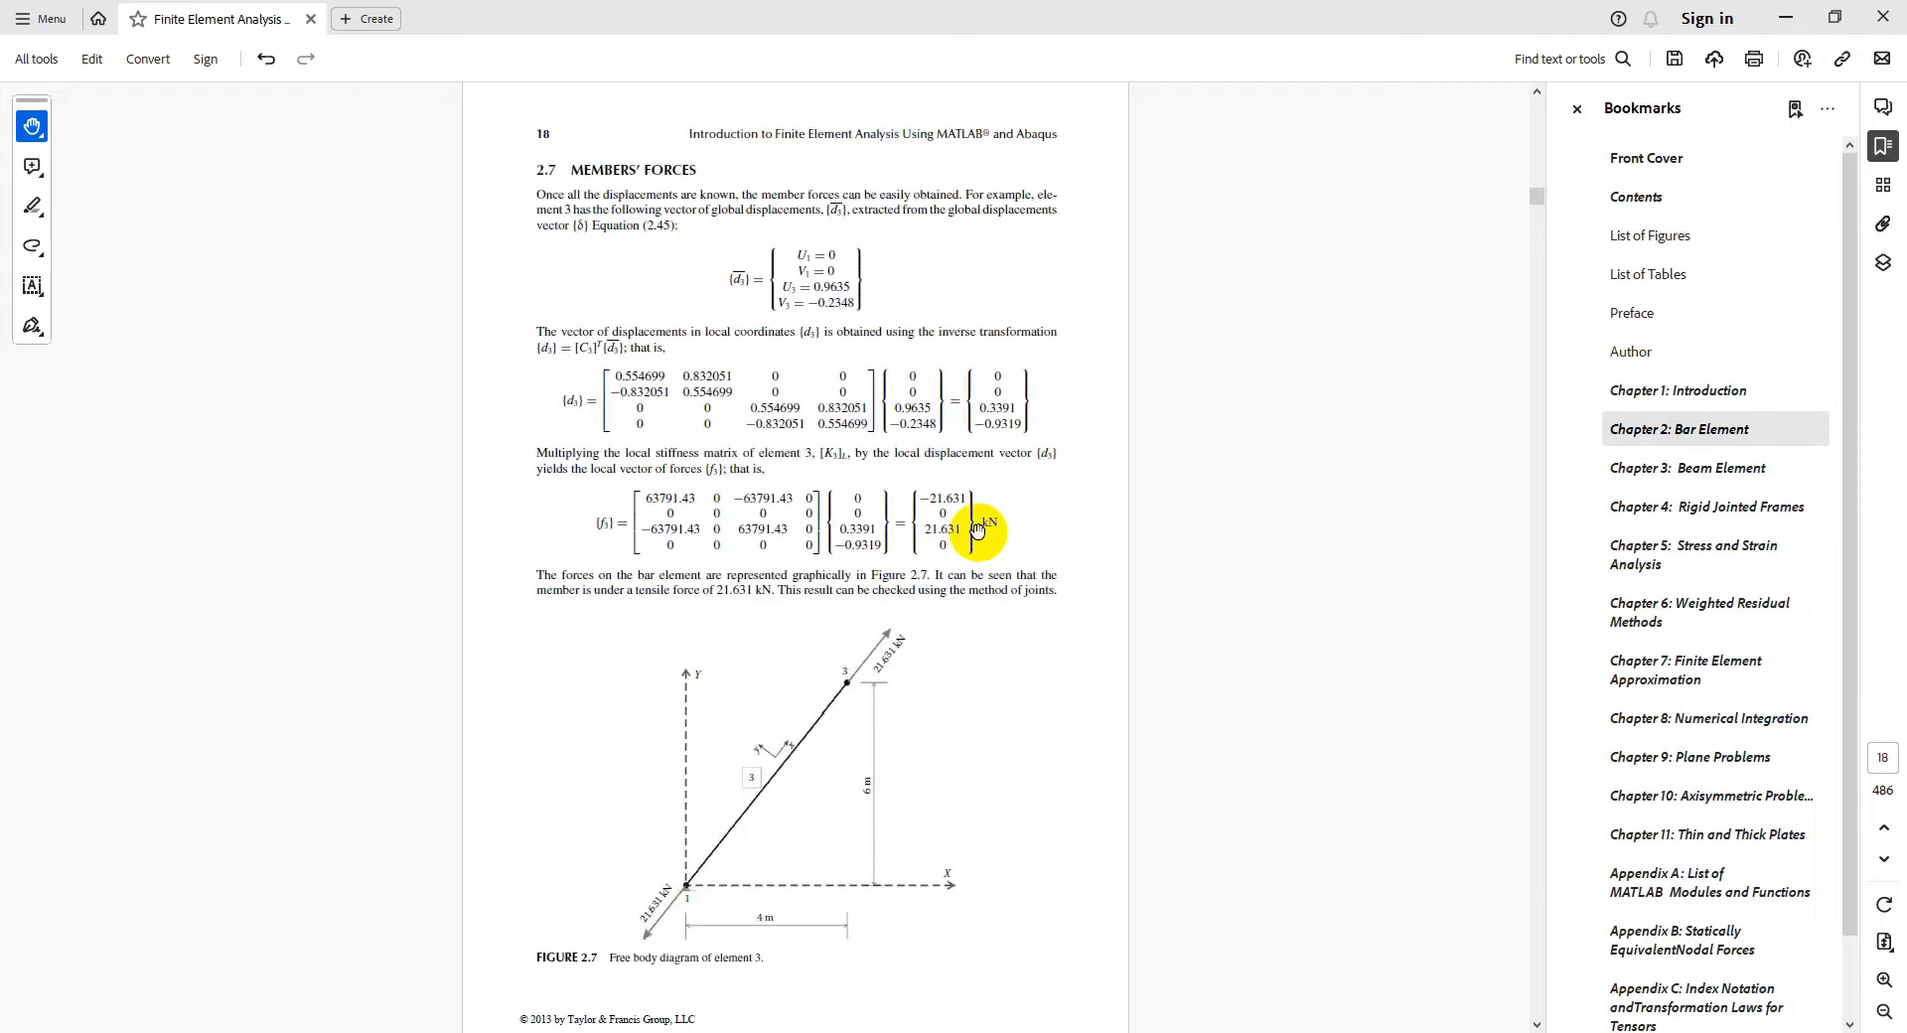